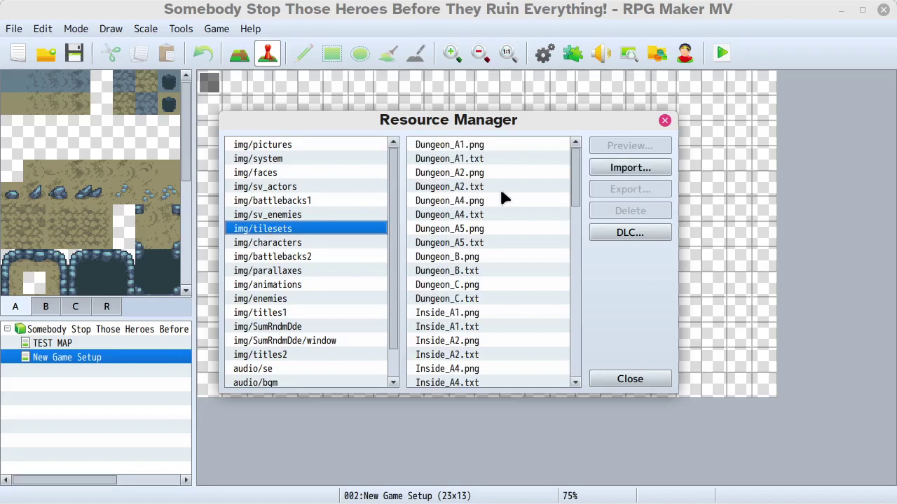
Start exporting tileset Outside_A1.png to the folder Resources For Commercial Use/RPG Maker Only/RMMV Resources/By whtdragon/Use For Seabed Tileset.
{"action": "scroll", "coordinate": [502, 199], "scroll_direction": "down", "scroll_amount": 5}
{"action": "scroll", "coordinate": [499, 185], "scroll_direction": "down", "scroll_amount": 1}
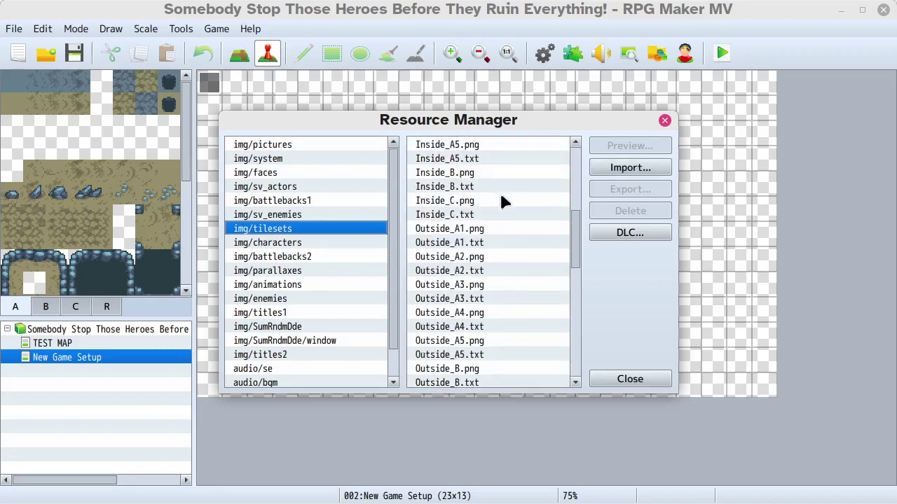
{"action": "left_click", "coordinate": [456, 230]}
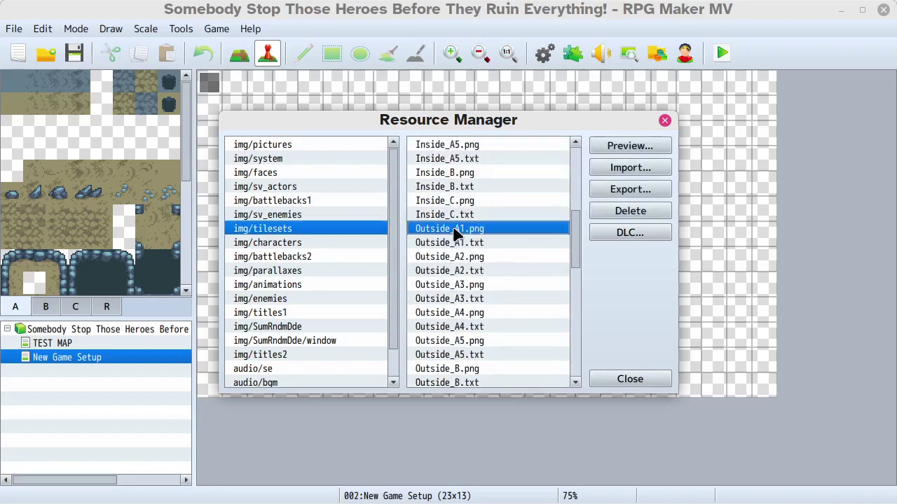
{"action": "left_click", "coordinate": [629, 195]}
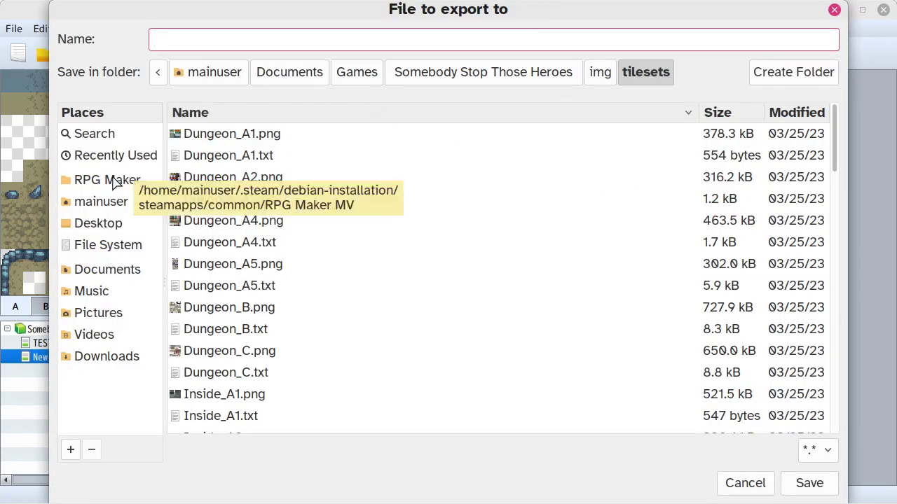
{"action": "left_click", "coordinate": [188, 72]}
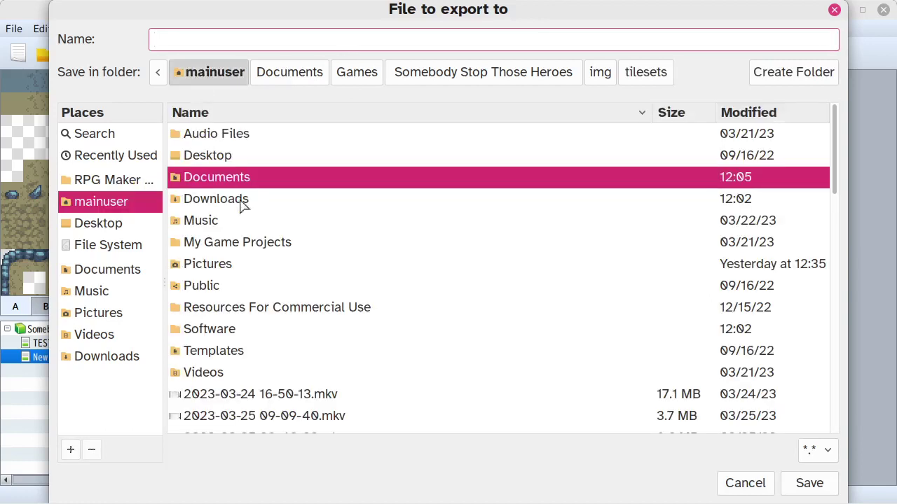
{"action": "double_click", "coordinate": [250, 309]}
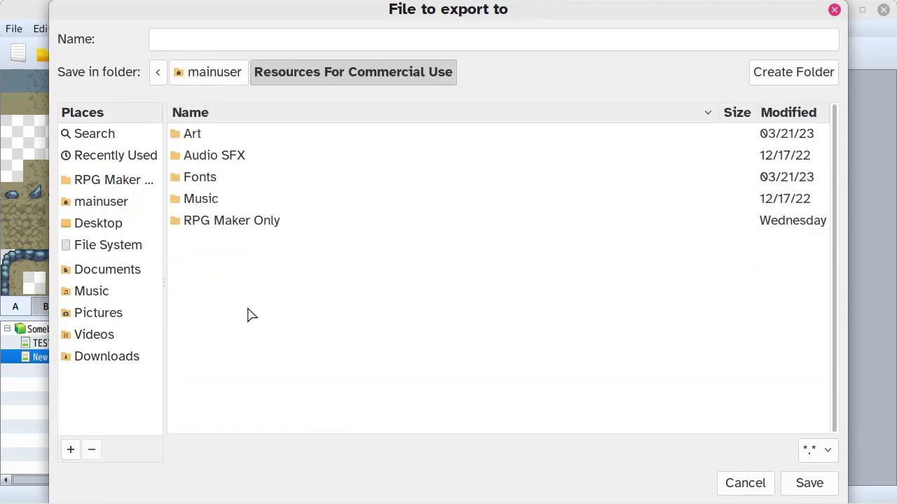
{"action": "double_click", "coordinate": [226, 222]}
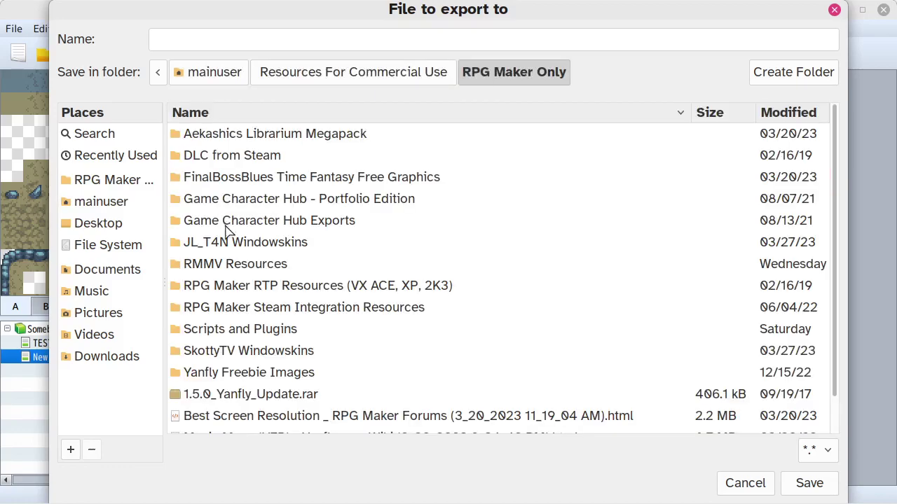
{"action": "double_click", "coordinate": [226, 265]}
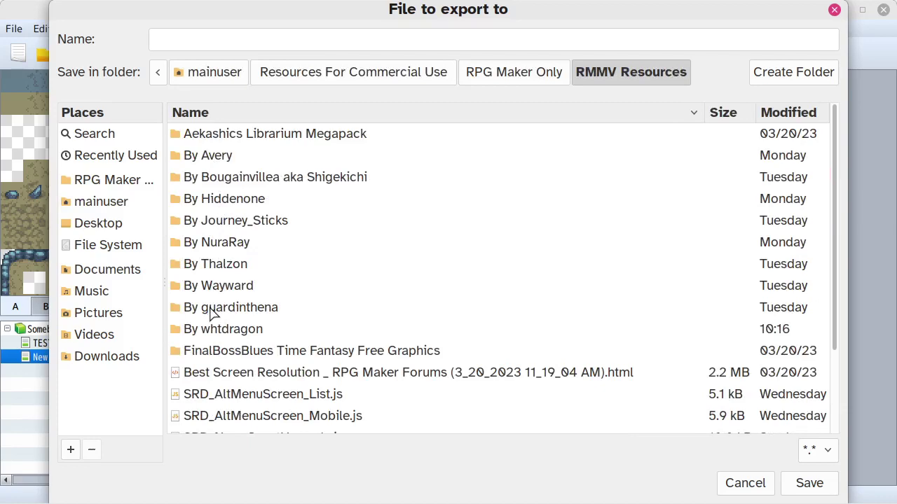
{"action": "double_click", "coordinate": [239, 333]}
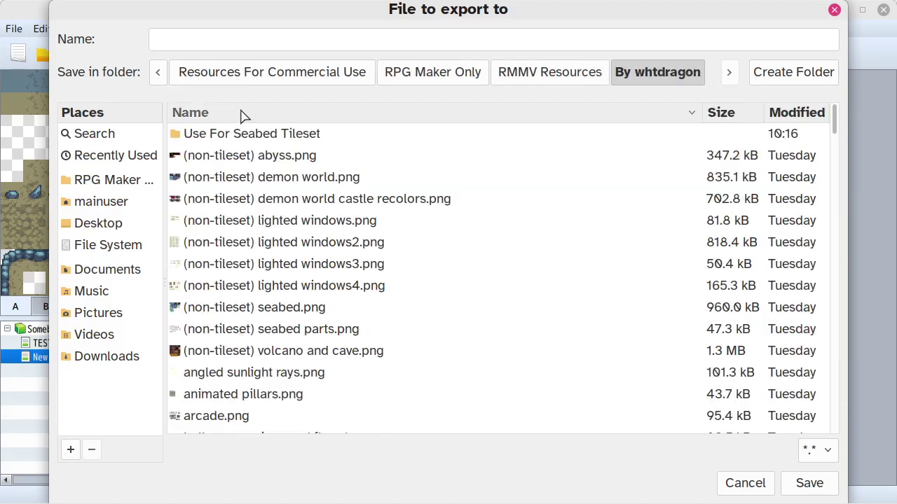
{"action": "double_click", "coordinate": [241, 138]}
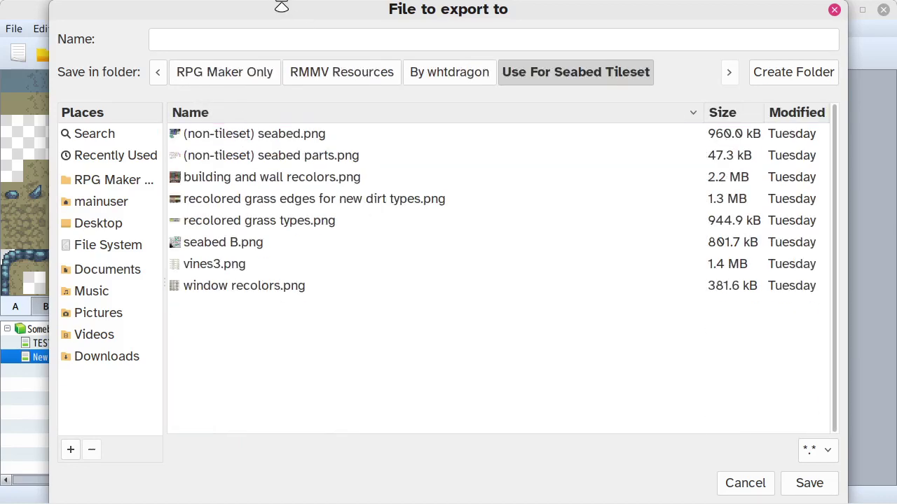
Name the exported tileset file SAMPLE A1 and save it in the Use For Seabed Tileset folder.
{"action": "left_click", "coordinate": [281, 39]}
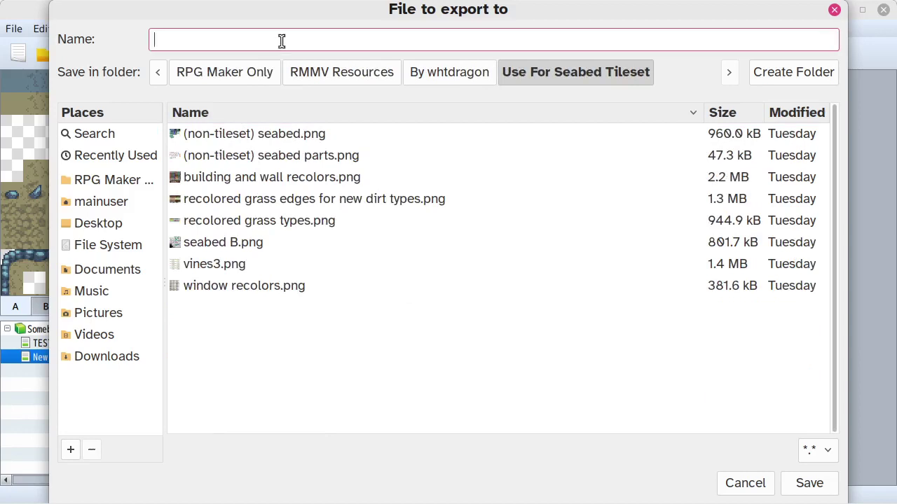
{"action": "type", "text": "SAMPLE A1"}
{"action": "left_click", "coordinate": [810, 483]}
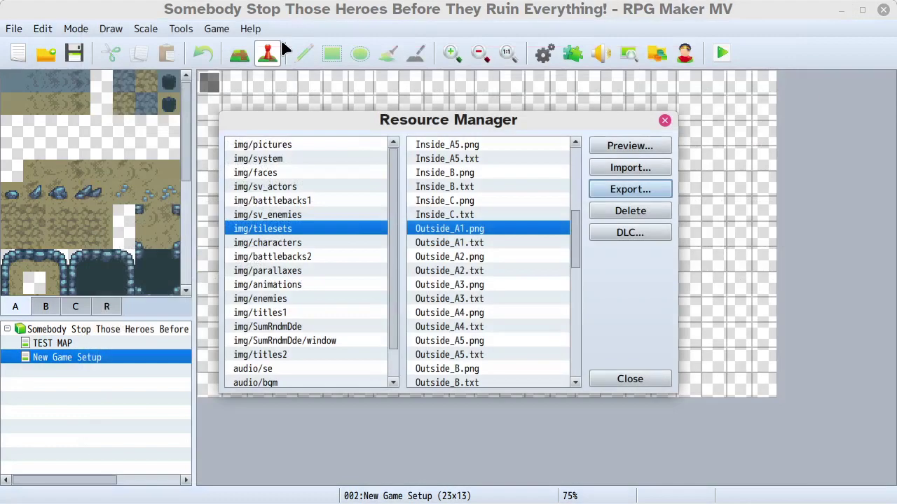
Start exporting tileset Outside_A2.png, choosing the Use For Seabed Tileset folder under RMMV Resources/By whtdragon as its destination.
{"action": "left_click", "coordinate": [490, 257]}
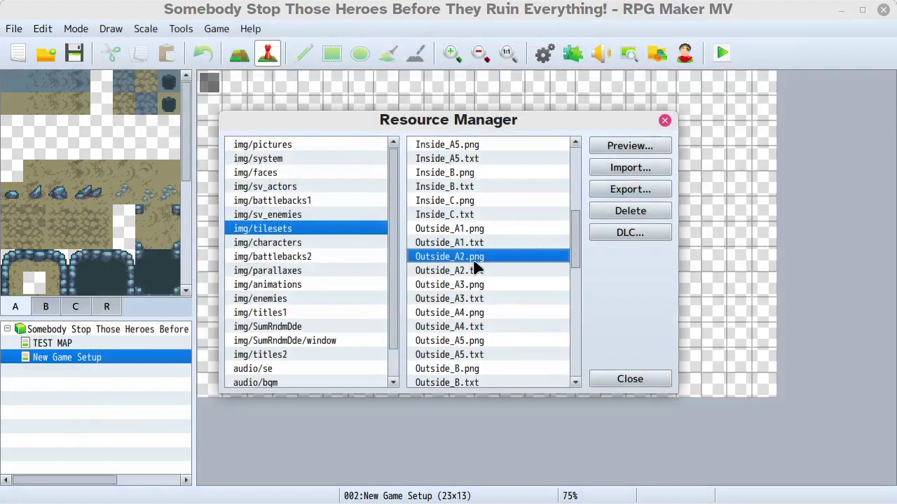
{"action": "left_click", "coordinate": [619, 196]}
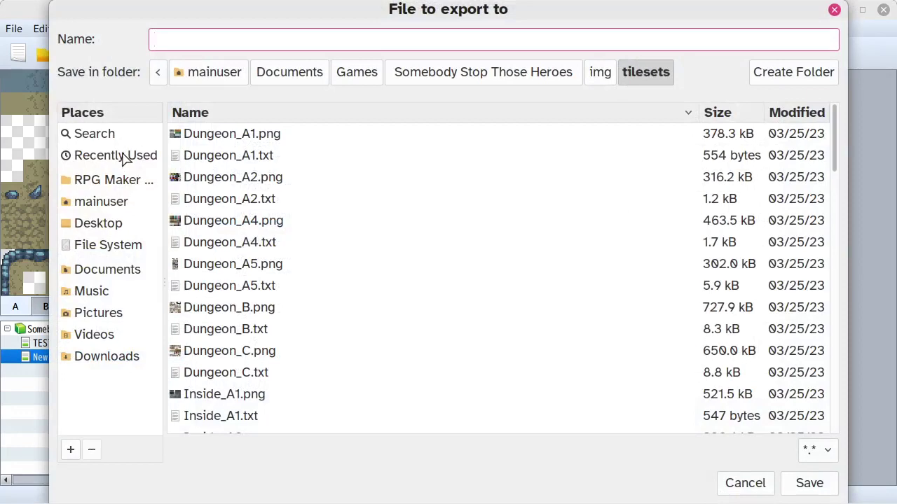
{"action": "left_click", "coordinate": [114, 185]}
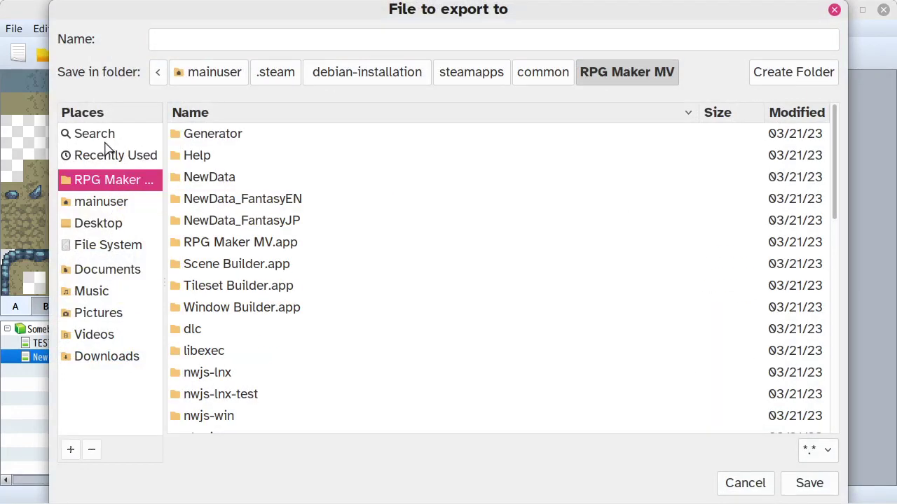
{"action": "left_click", "coordinate": [100, 202]}
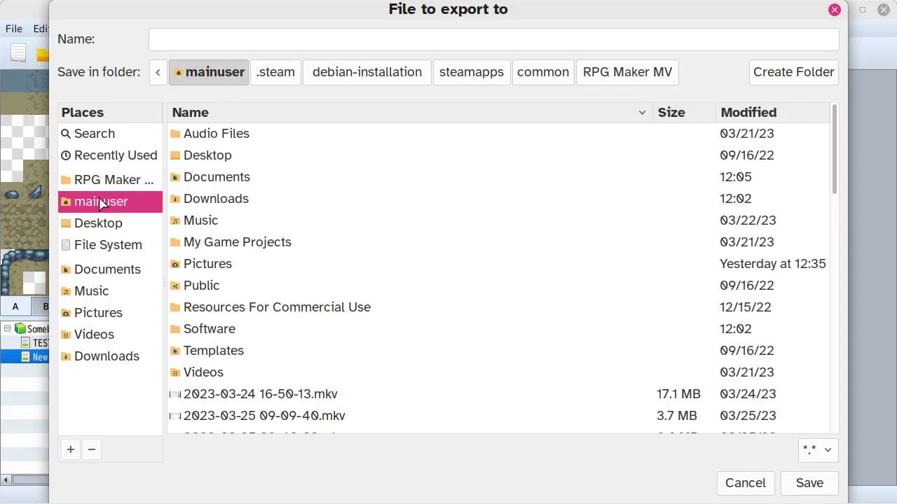
{"action": "double_click", "coordinate": [223, 308]}
{"action": "double_click", "coordinate": [224, 221]}
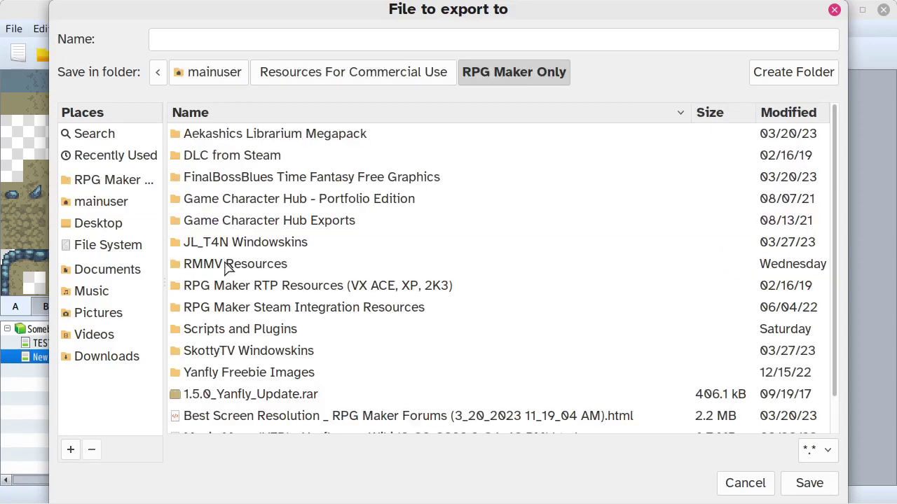
{"action": "double_click", "coordinate": [228, 267]}
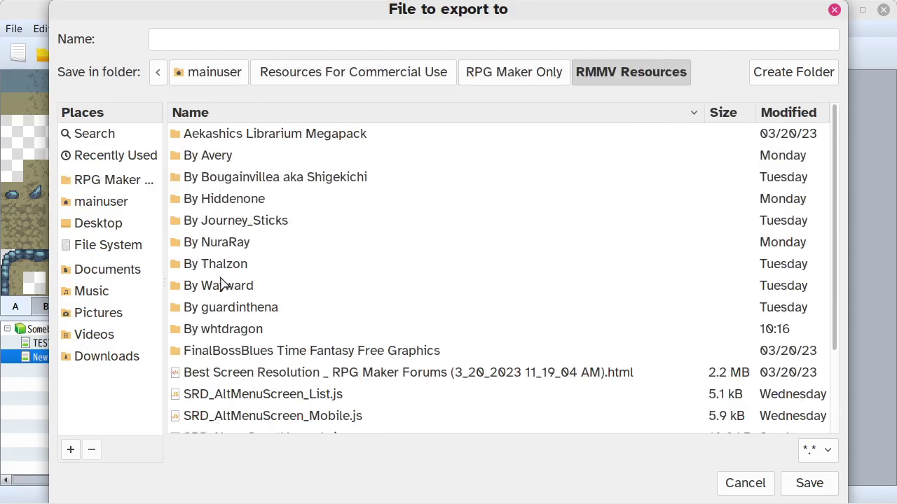
{"action": "double_click", "coordinate": [224, 332]}
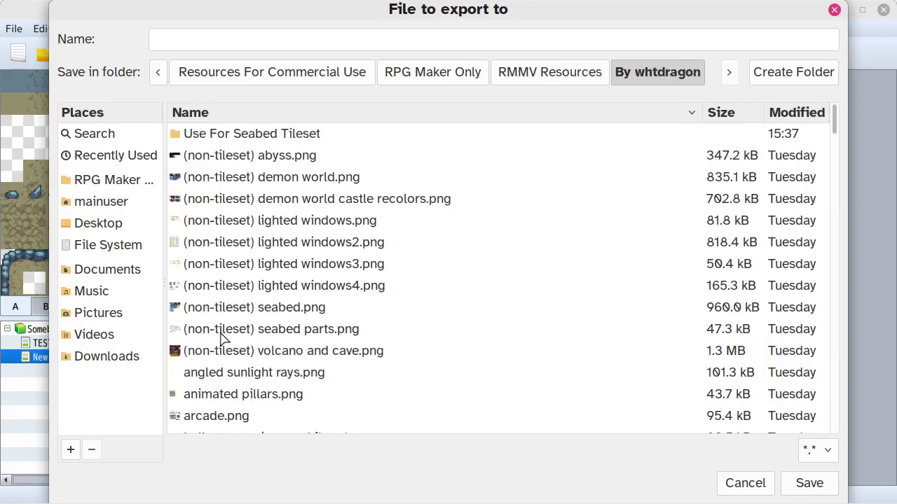
{"action": "double_click", "coordinate": [221, 134]}
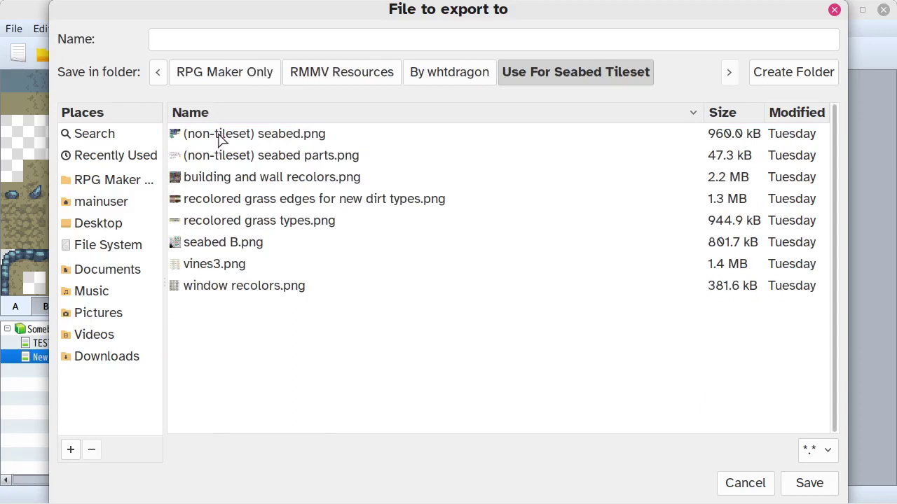
Name the second exported tileset file SAMPLE A2.png and save it.
{"action": "left_click", "coordinate": [231, 44]}
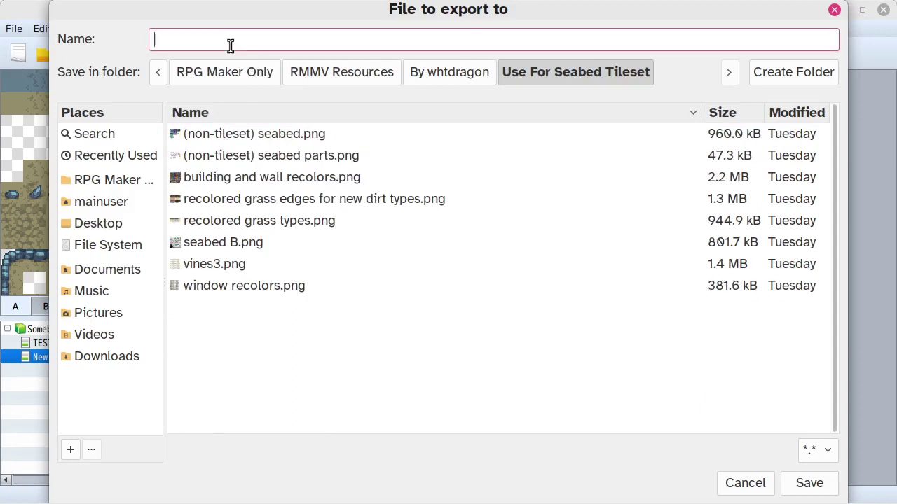
{"action": "type", "text": "SAMPLER "}
{"action": "type", "text": "2.png"}
{"action": "key", "text": "Return"}
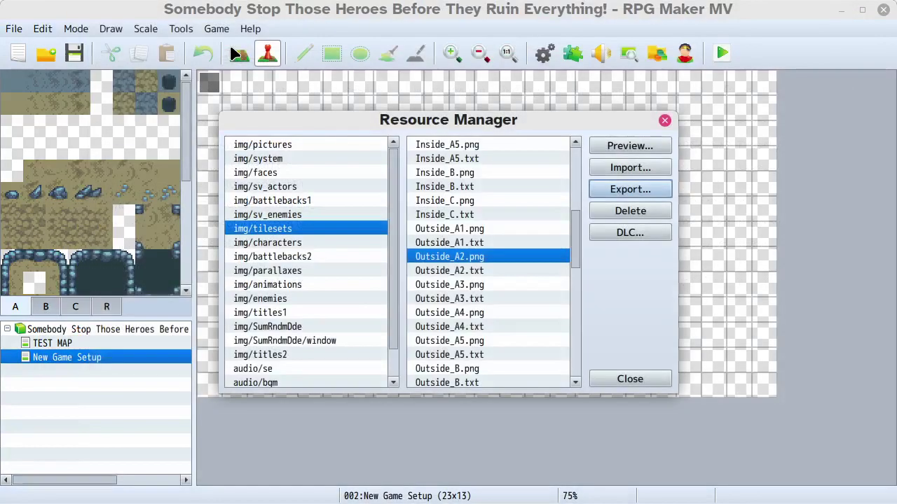
Switch to the file manager and open Resources For Commercial Use/RPG Maker Only/RMMV Resources/By whtdragon/Use For Seabed Tileset.
{"action": "mouse_move", "coordinate": [91, 499]}
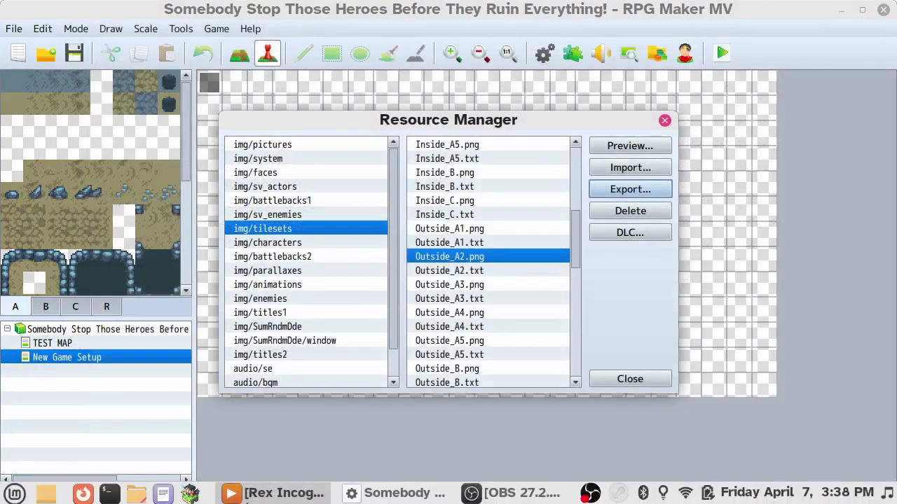
{"action": "left_click", "coordinate": [135, 495]}
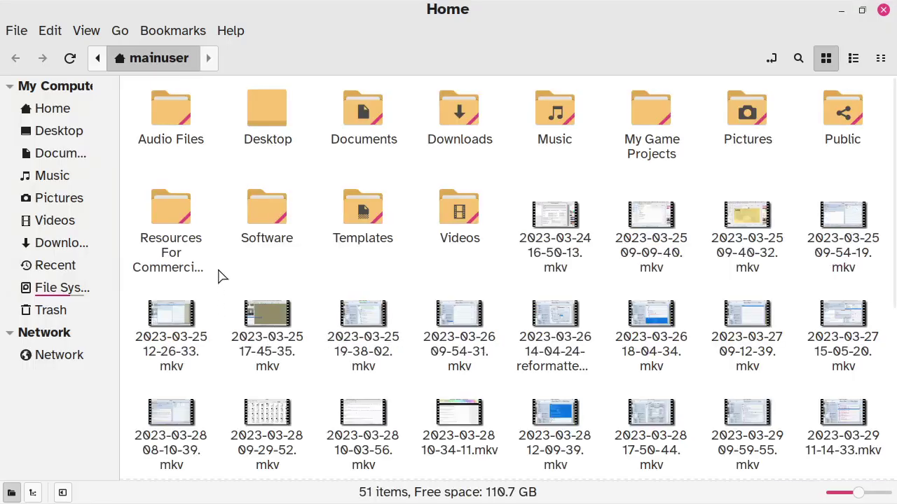
{"action": "double_click", "coordinate": [186, 227]}
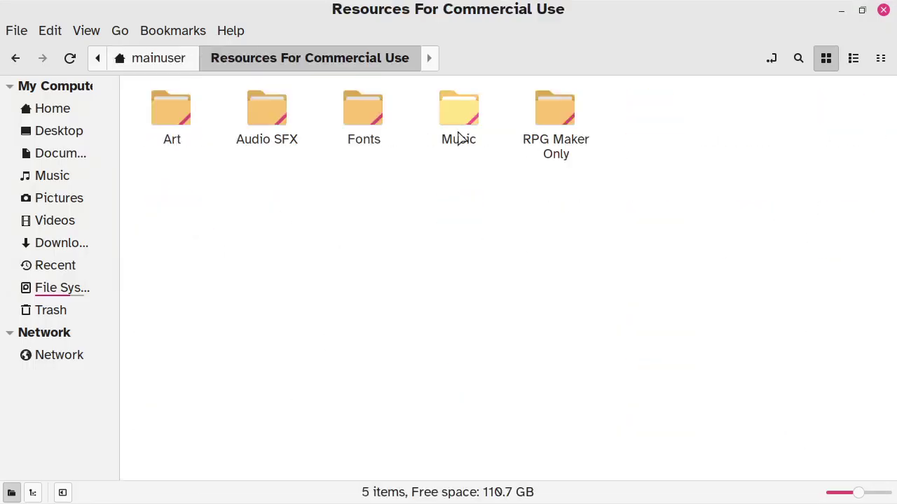
{"action": "double_click", "coordinate": [541, 119]}
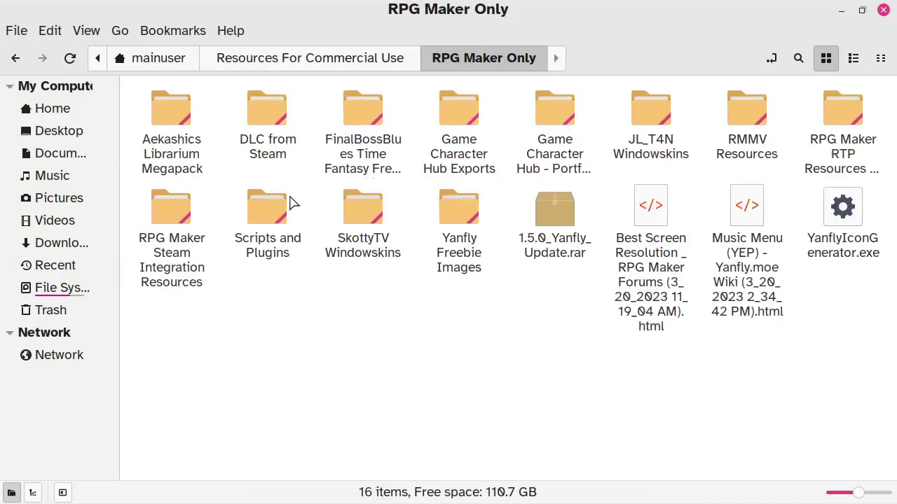
{"action": "double_click", "coordinate": [741, 119]}
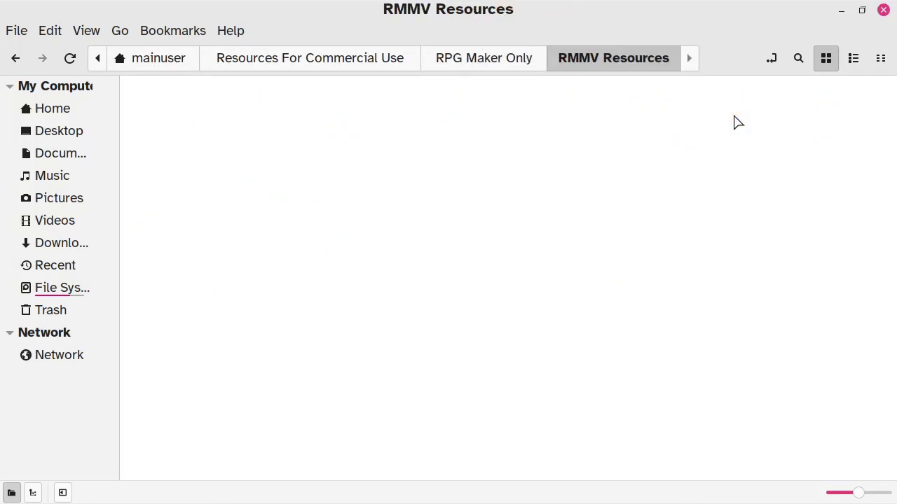
{"action": "double_click", "coordinate": [268, 204]}
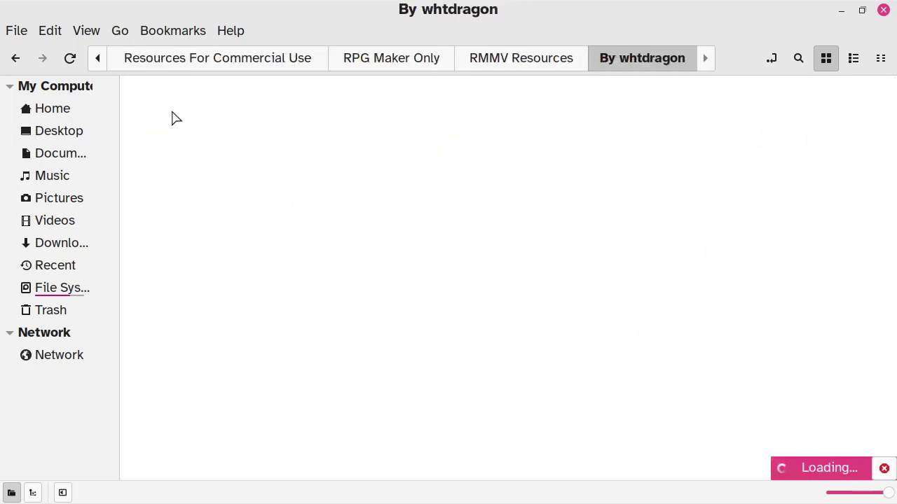
{"action": "double_click", "coordinate": [183, 161]}
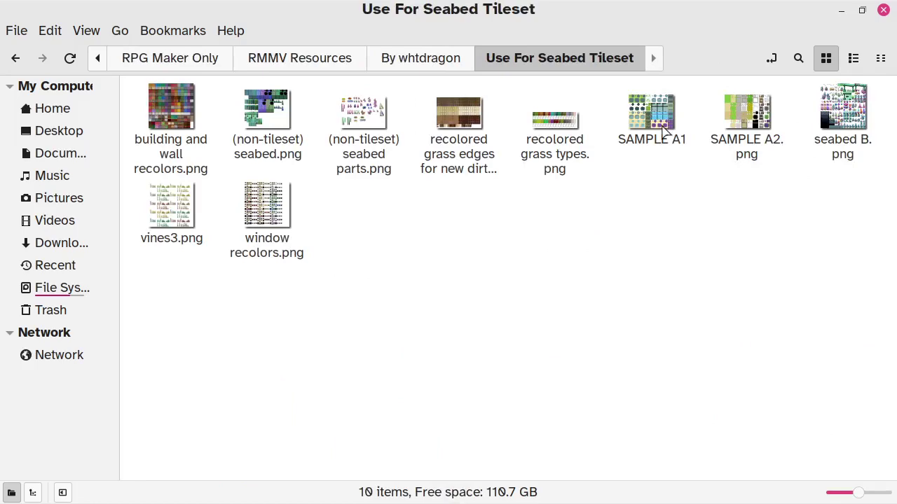
Check the file properties of the exported SAMPLE A1 image.
{"action": "right_click", "coordinate": [664, 131]}
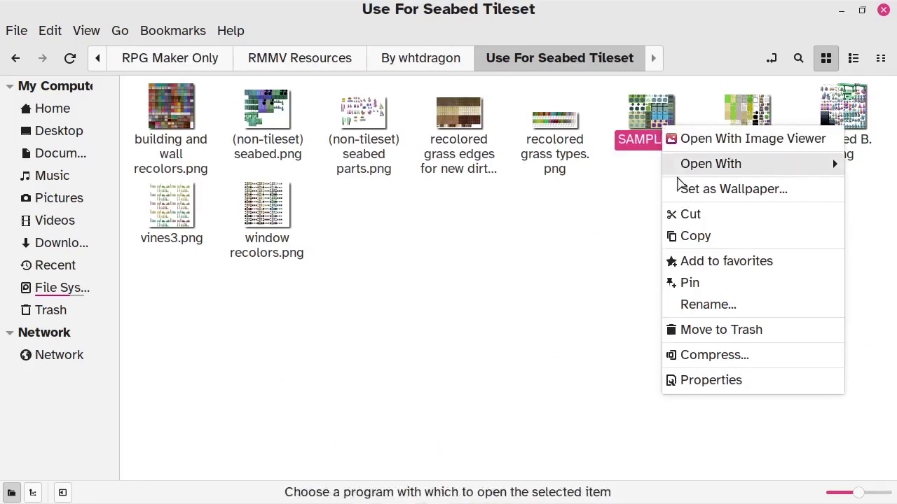
{"action": "left_click", "coordinate": [707, 380]}
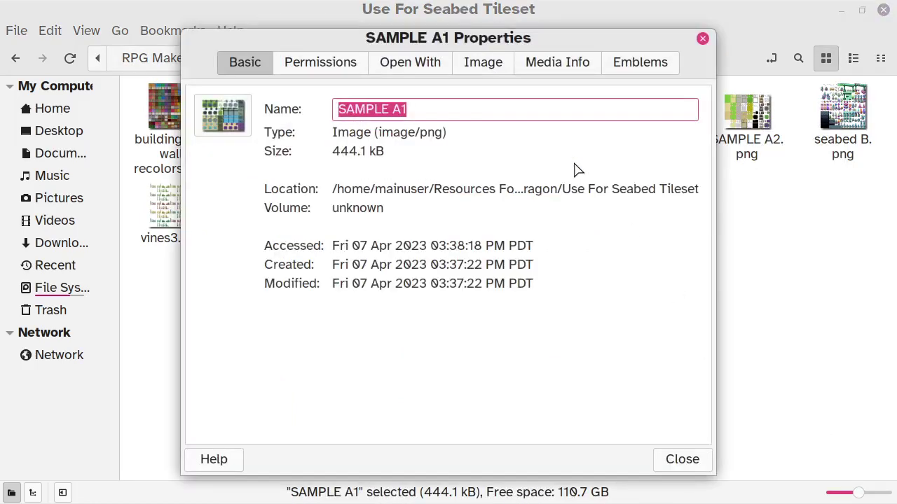
{"action": "left_click", "coordinate": [703, 38]}
Rename the SAMPLE A1 file as SAMPLE A1.png and switch back to RPG Maker MV's Resource Manager.
{"action": "right_click", "coordinate": [666, 137]}
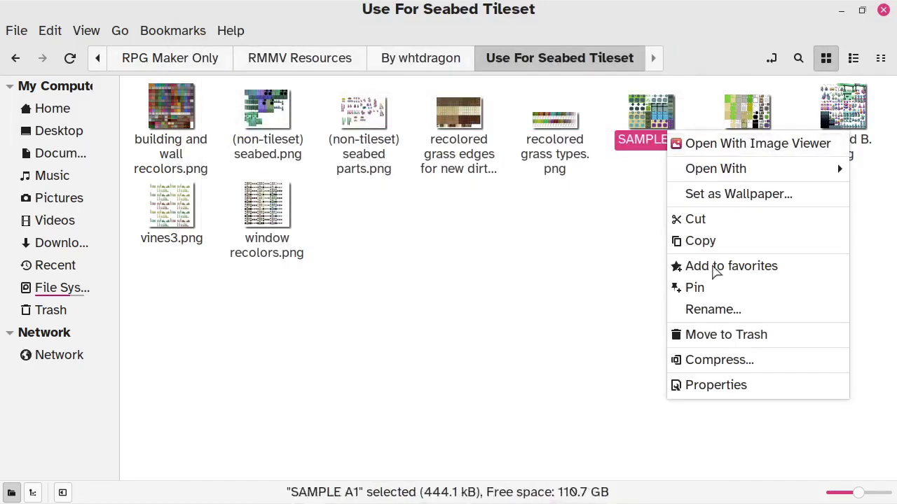
{"action": "left_click", "coordinate": [714, 309]}
{"action": "key", "text": "End"}
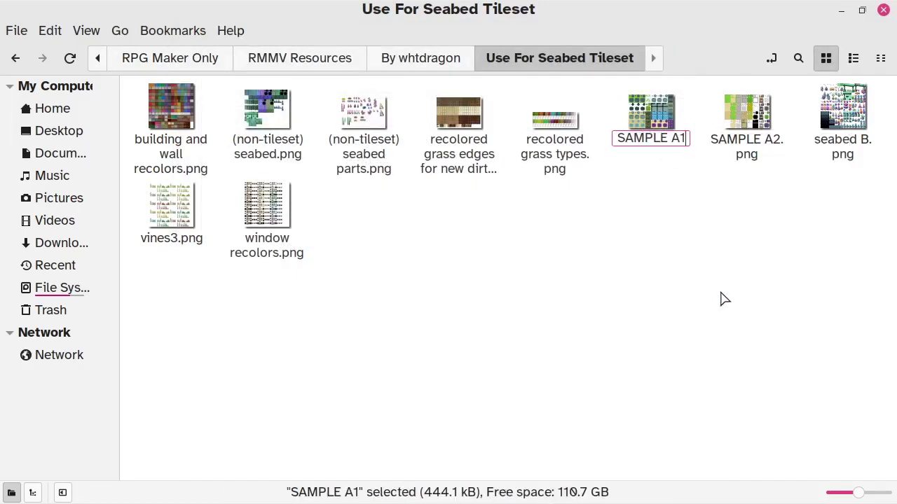
{"action": "type", "text": ".png"}
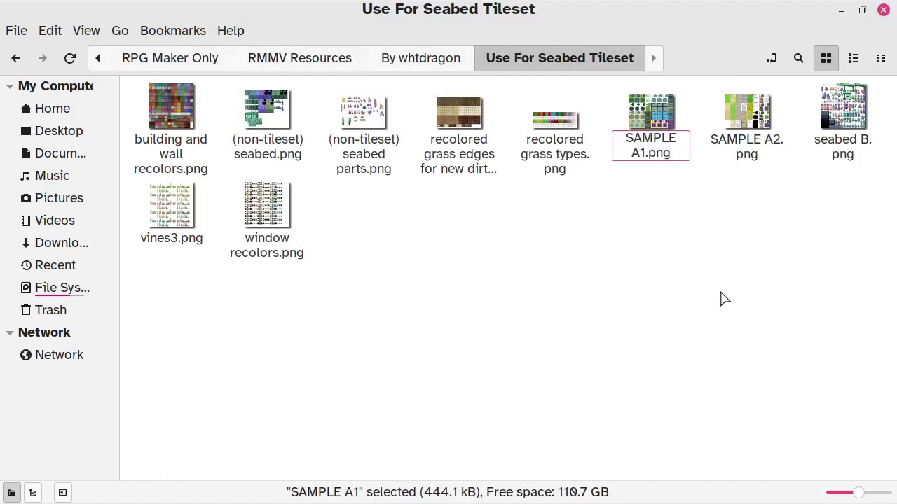
{"action": "key", "text": "Return"}
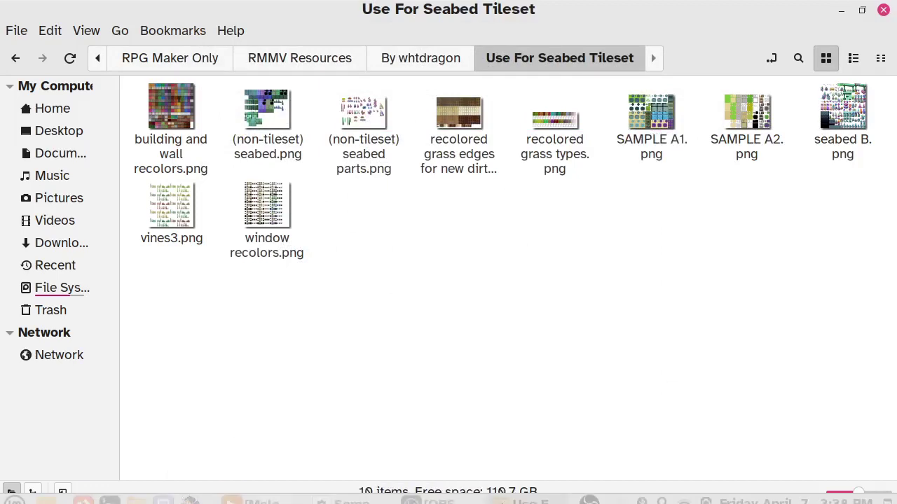
{"action": "left_click", "coordinate": [347, 492]}
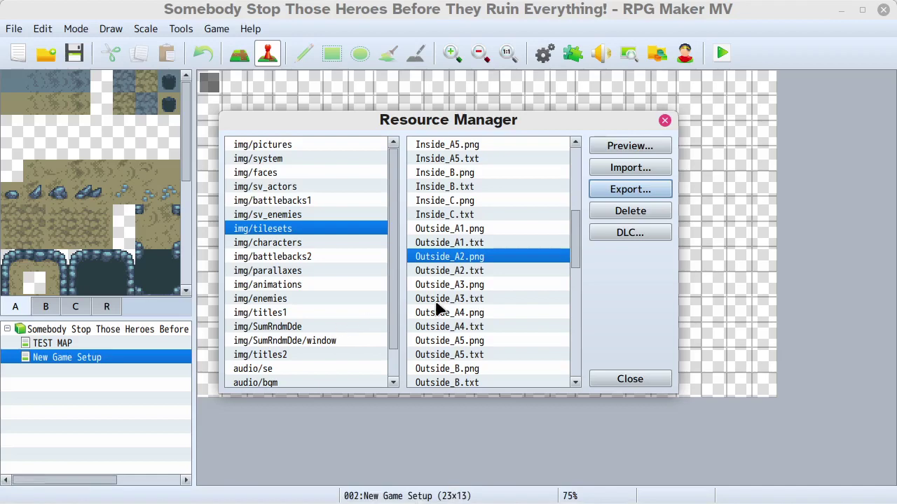
Start exporting Outside_A3.png with Resources For Commercial Use/RPG Maker Only/RMMV Resources/By whtdragon/Use For Seabed Tileset as the destination folder.
{"action": "left_click", "coordinate": [450, 284]}
{"action": "left_click", "coordinate": [616, 190]}
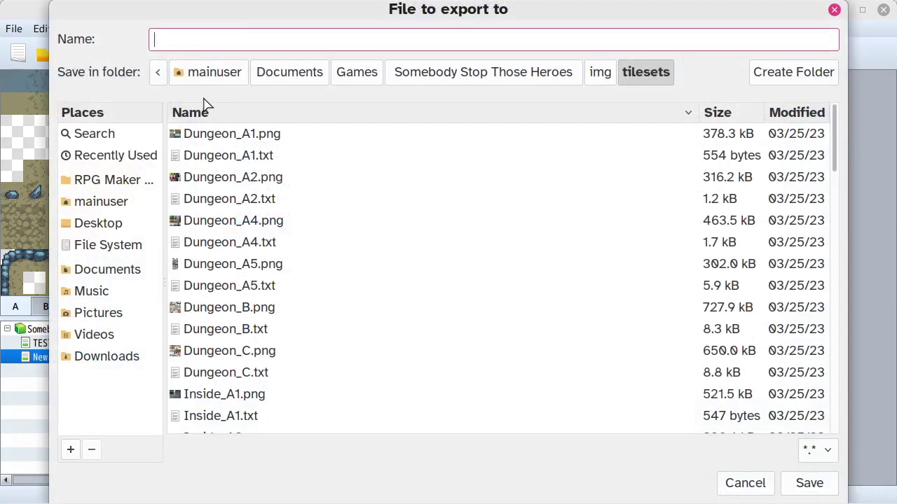
{"action": "left_click", "coordinate": [210, 72]}
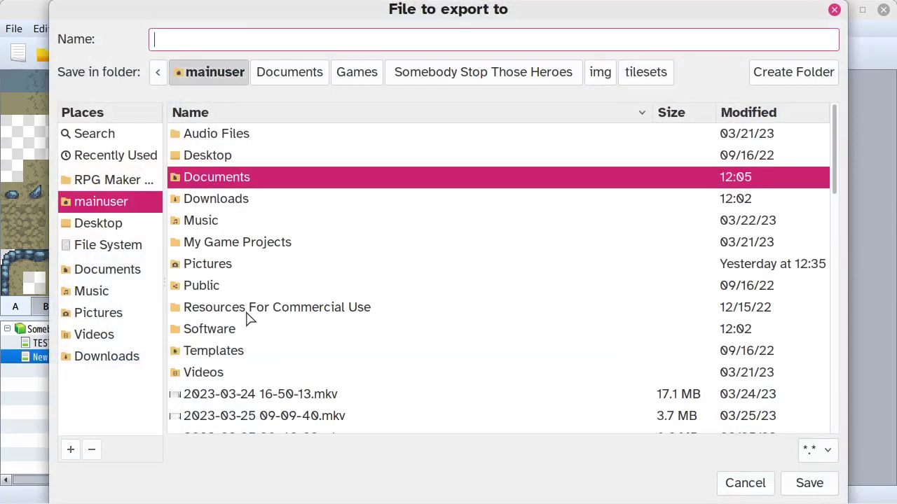
{"action": "double_click", "coordinate": [245, 308]}
{"action": "double_click", "coordinate": [219, 223]}
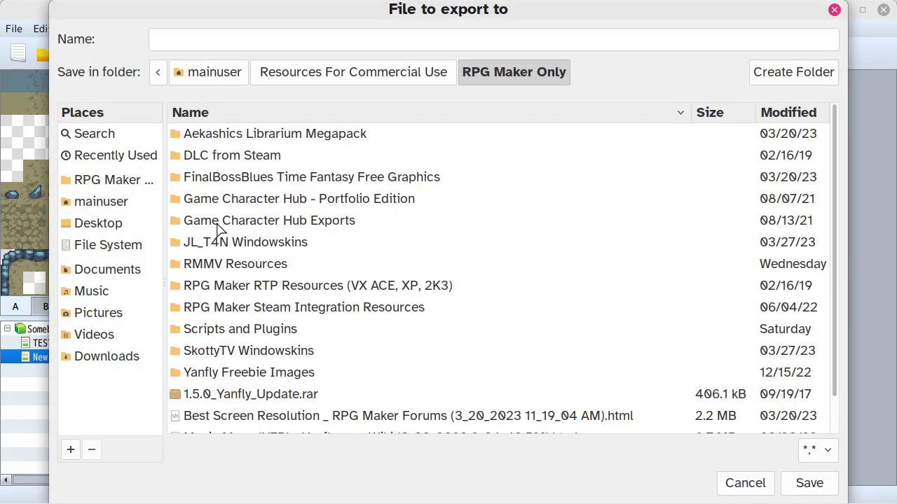
{"action": "double_click", "coordinate": [220, 266]}
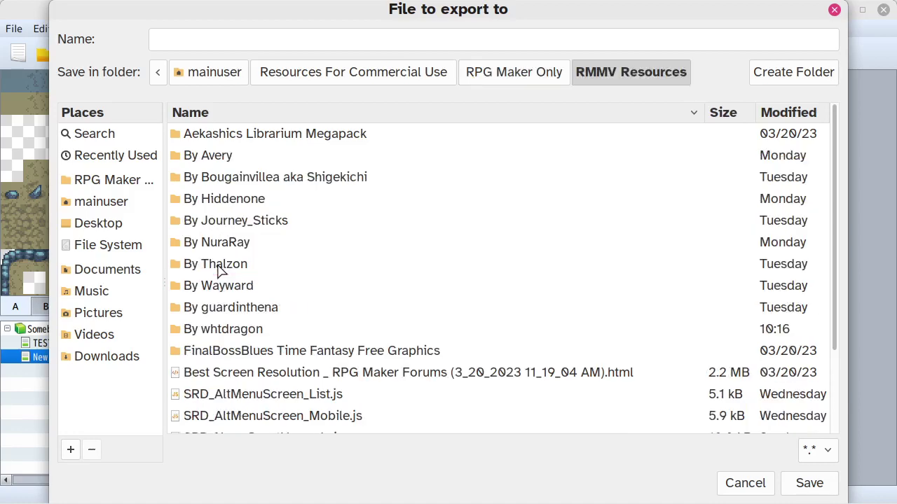
{"action": "double_click", "coordinate": [224, 330]}
{"action": "double_click", "coordinate": [217, 134]}
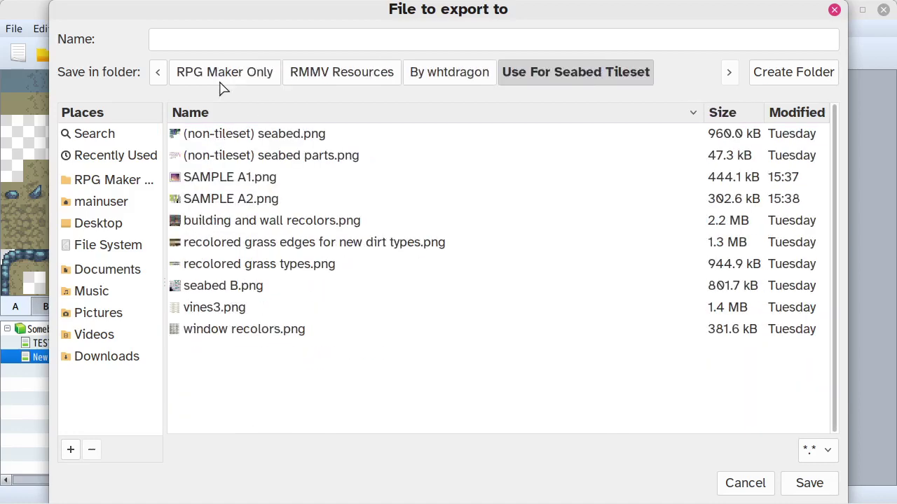
Name the exported Outside_A3 tileset file SAMPLE A3.png and save it.
{"action": "left_click", "coordinate": [224, 38]}
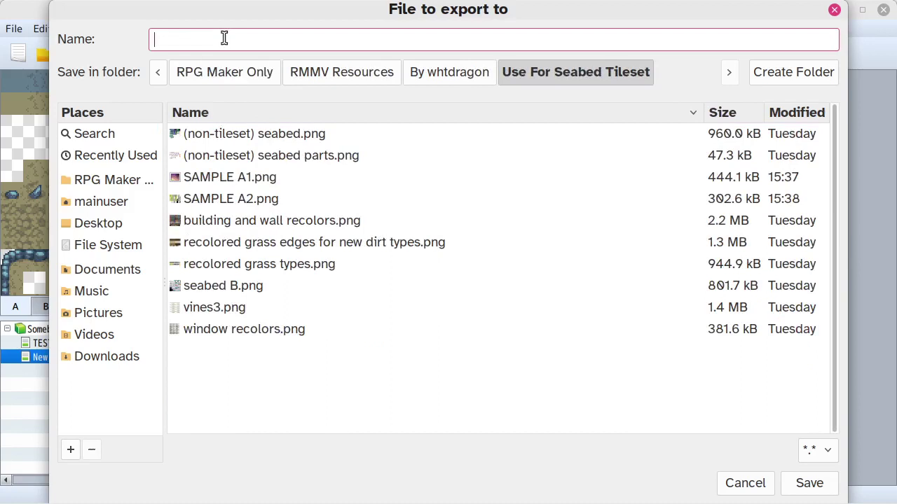
{"action": "type", "text": "SAMPLE A3.png"}
{"action": "key", "text": "Return"}
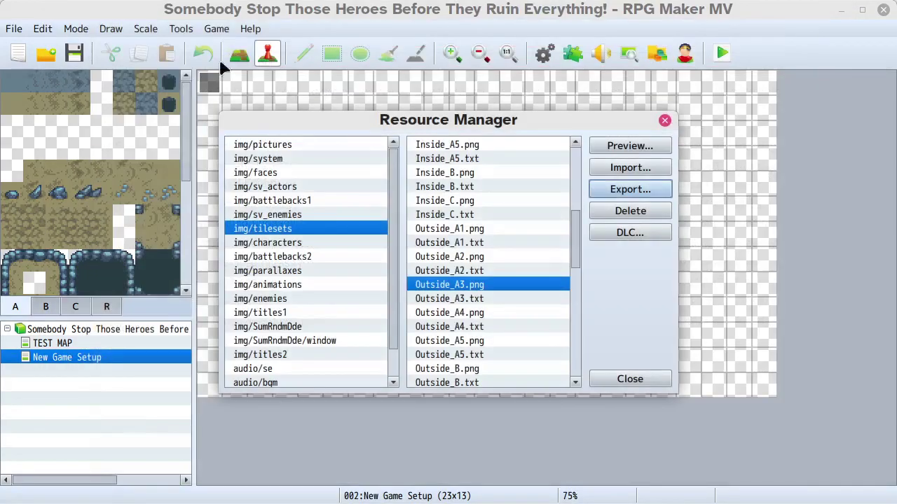
Start exporting Outside_A4.png and choose the Use For Seabed Tileset folder under RMMV Resources/By whtdragon as the destination.
{"action": "left_click", "coordinate": [471, 313]}
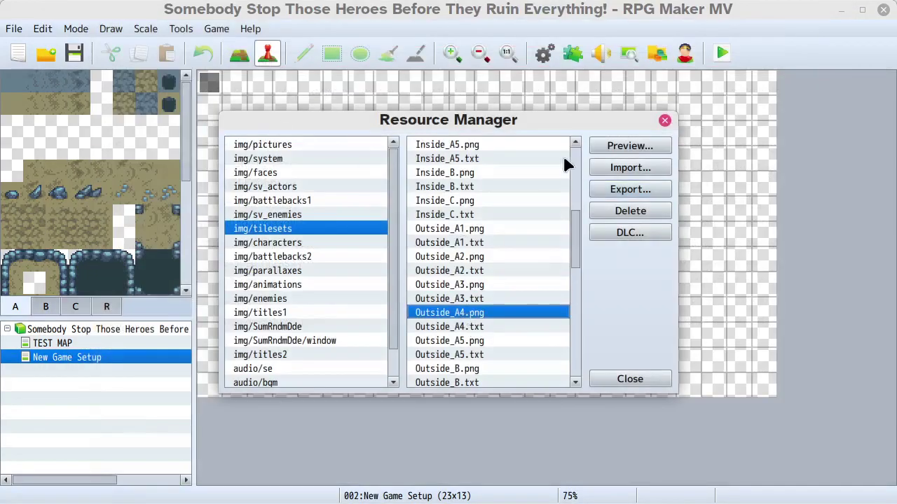
{"action": "left_click", "coordinate": [623, 188]}
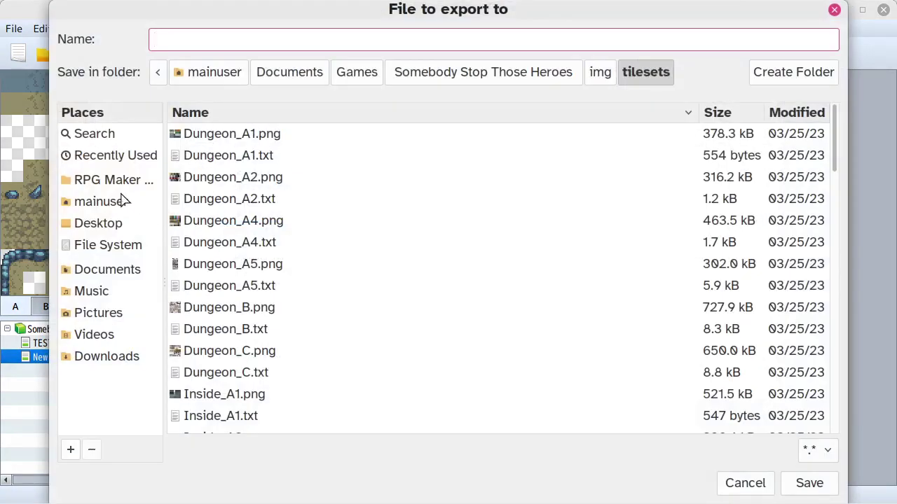
{"action": "left_click", "coordinate": [119, 200]}
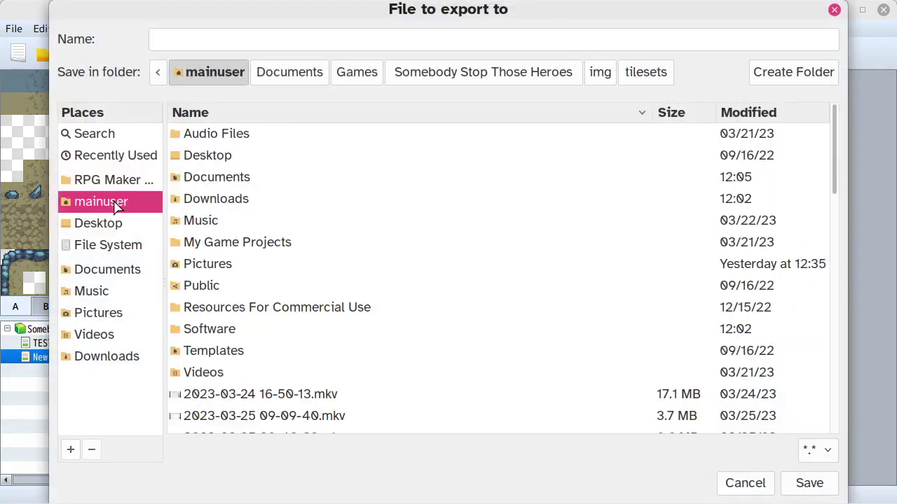
{"action": "double_click", "coordinate": [232, 314]}
{"action": "double_click", "coordinate": [221, 223]}
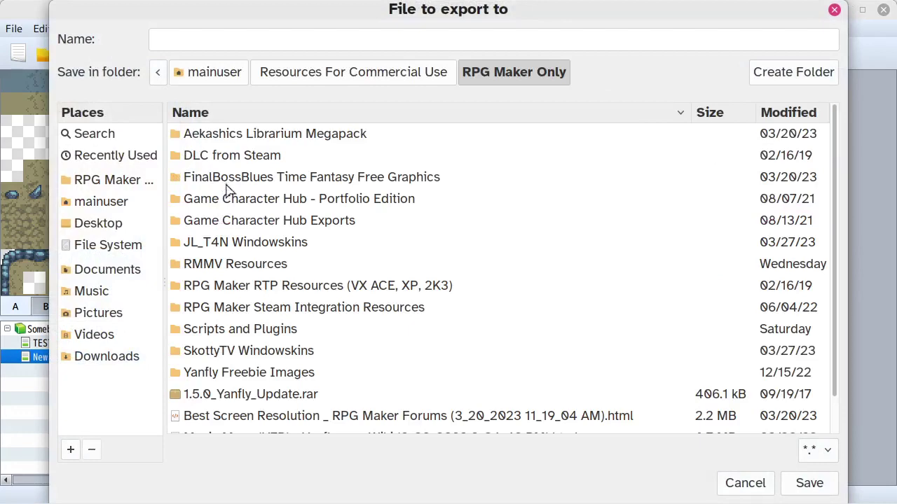
{"action": "double_click", "coordinate": [221, 270]}
{"action": "double_click", "coordinate": [230, 332]}
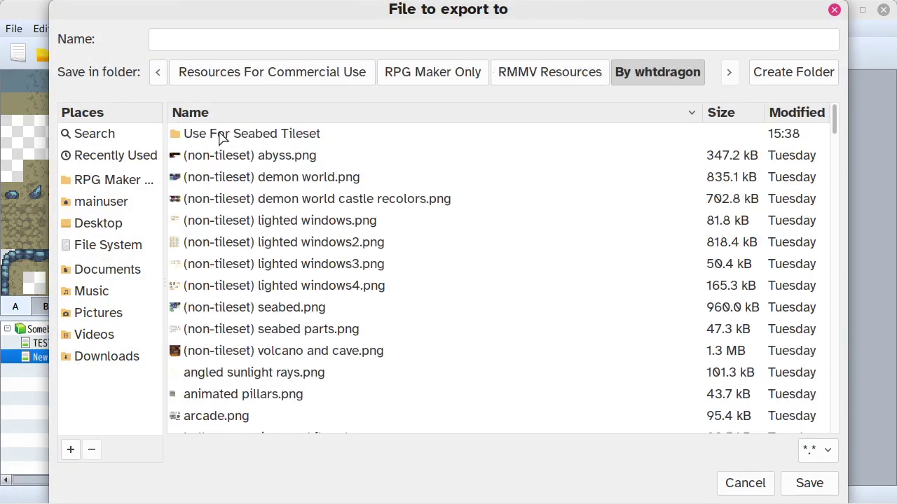
{"action": "double_click", "coordinate": [220, 134]}
Name the exported Outside_A4 tileset file SAMPLE A4.png and save it.
{"action": "left_click", "coordinate": [238, 32]}
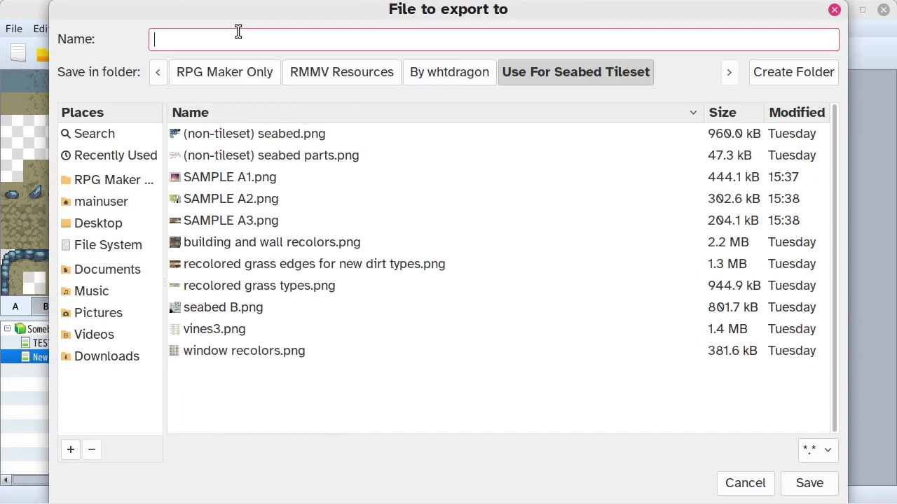
{"action": "type", "text": "SAMPLE A4.png"}
{"action": "key", "text": "Return"}
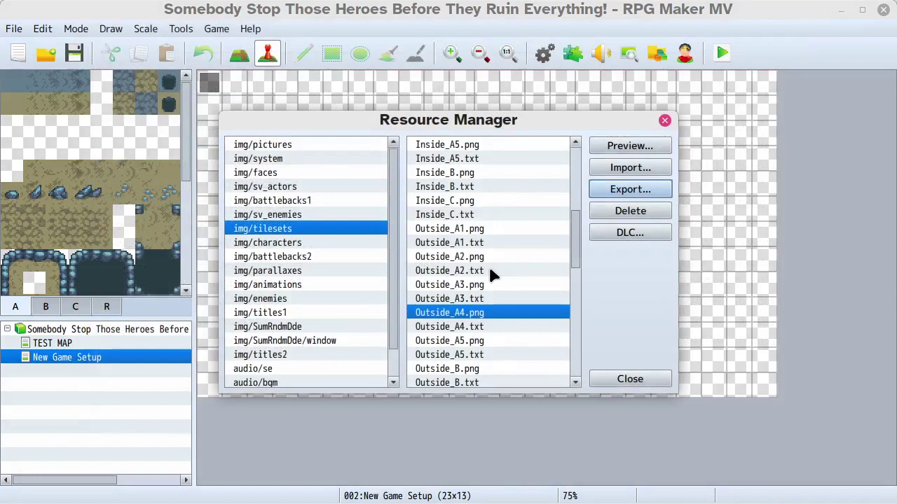
Start exporting Outside_A5.png and choose the Use For Seabed Tileset folder under RMMV Resources/By whtdragon as the destination.
{"action": "left_click", "coordinate": [491, 341]}
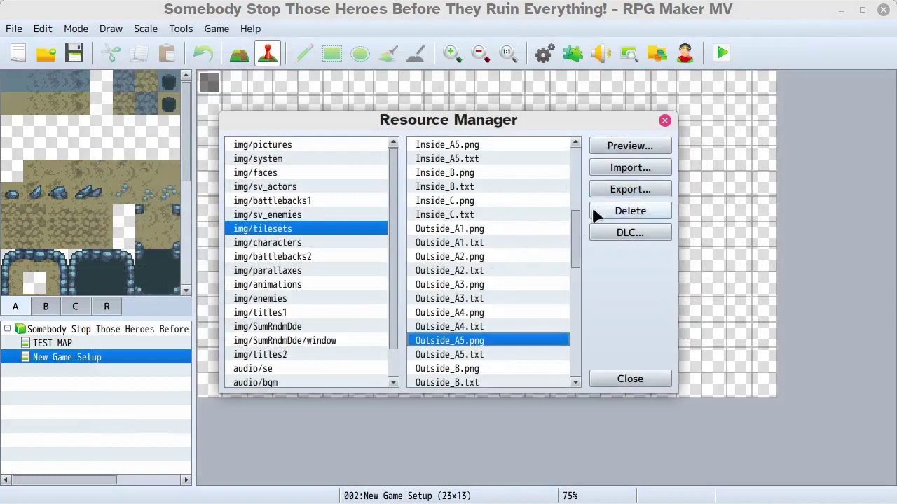
{"action": "left_click", "coordinate": [628, 196]}
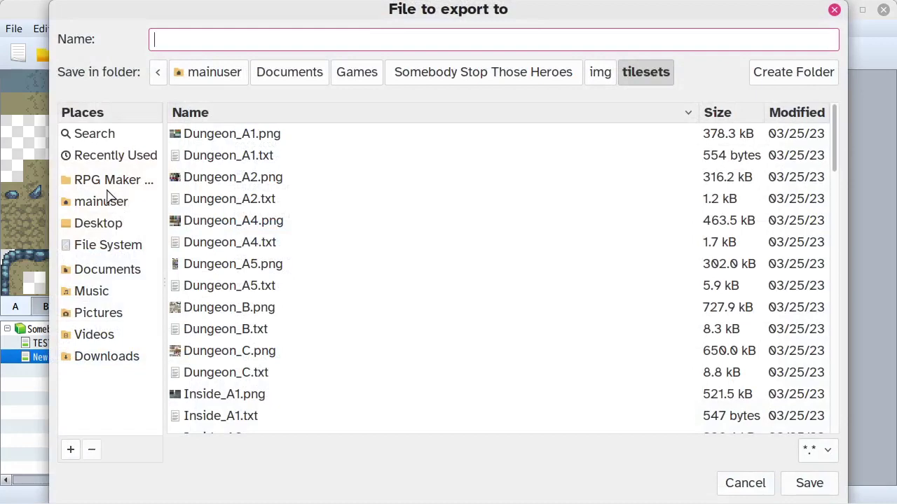
{"action": "left_click", "coordinate": [108, 202]}
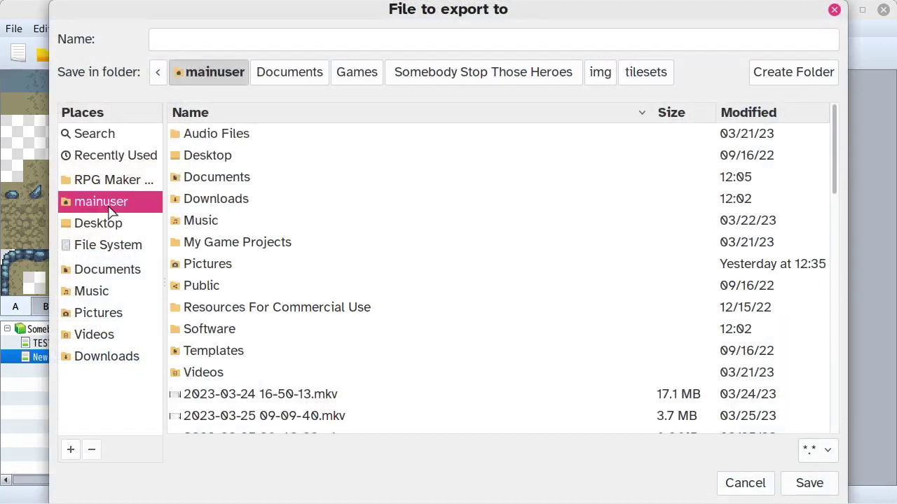
{"action": "double_click", "coordinate": [232, 309]}
{"action": "double_click", "coordinate": [221, 220]}
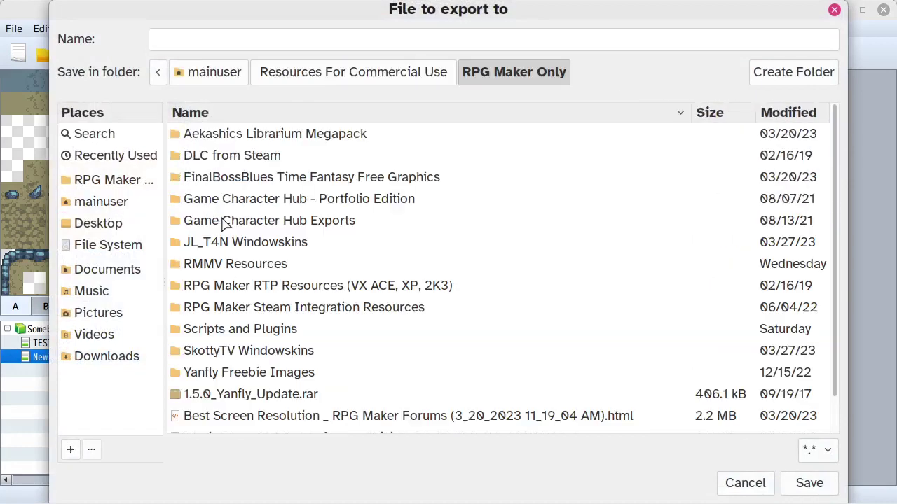
{"action": "double_click", "coordinate": [222, 264]}
{"action": "double_click", "coordinate": [217, 330]}
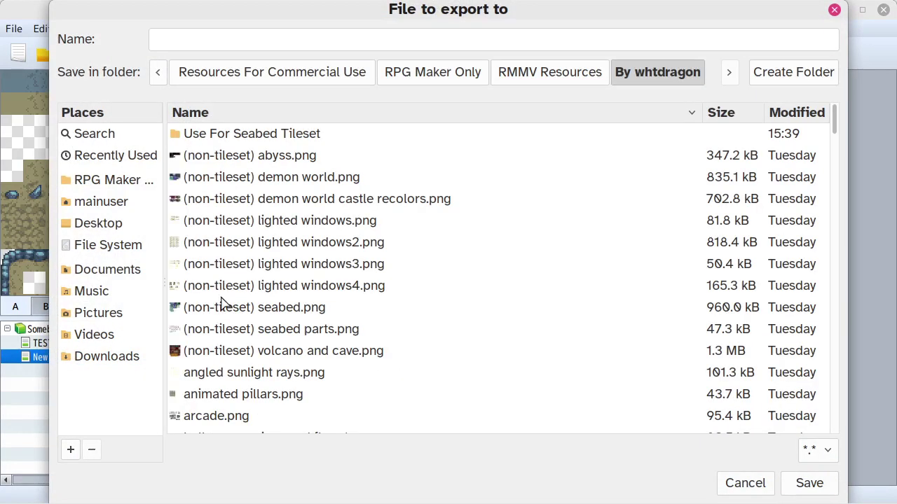
{"action": "double_click", "coordinate": [230, 135]}
Name the exported Outside_A5 tileset file SAMPLE A5.png and save it.
{"action": "left_click", "coordinate": [217, 39]}
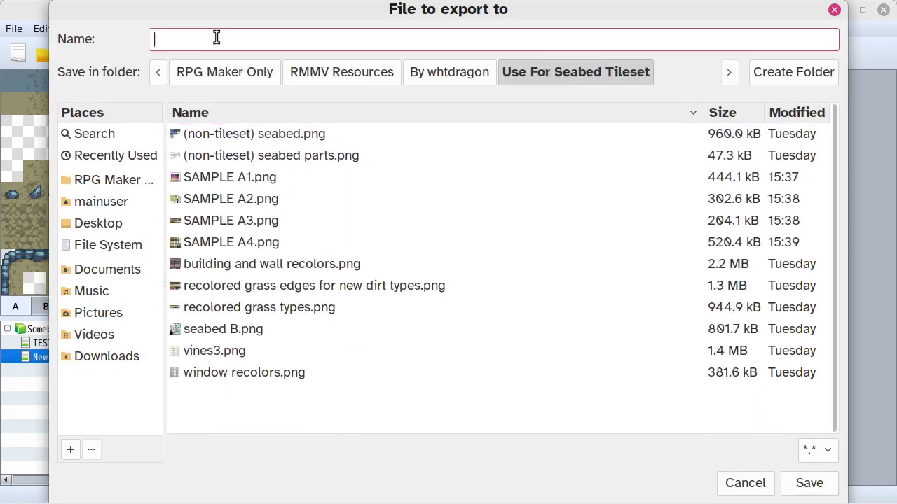
{"action": "type", "text": "SAMPLE A5.png"}
{"action": "key", "text": "Return"}
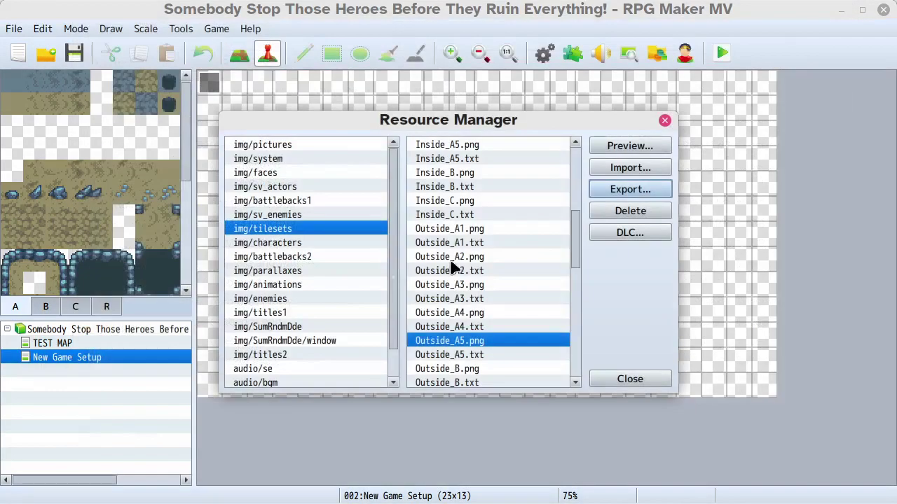
Start exporting Outside_B.png and choose the Use For Seabed Tileset folder under RMMV Resources/By whtdragon as the destination.
{"action": "scroll", "coordinate": [502, 271], "scroll_direction": "down", "scroll_amount": 3}
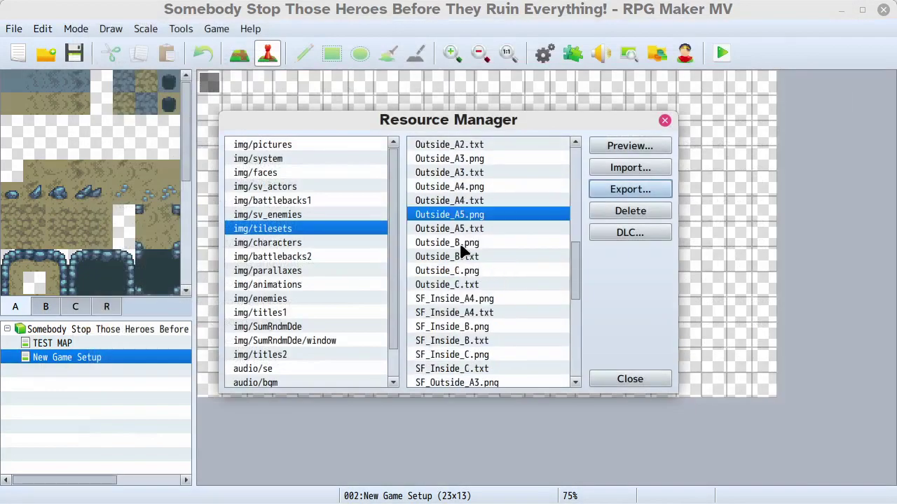
{"action": "left_click", "coordinate": [461, 245]}
{"action": "left_click", "coordinate": [652, 190]}
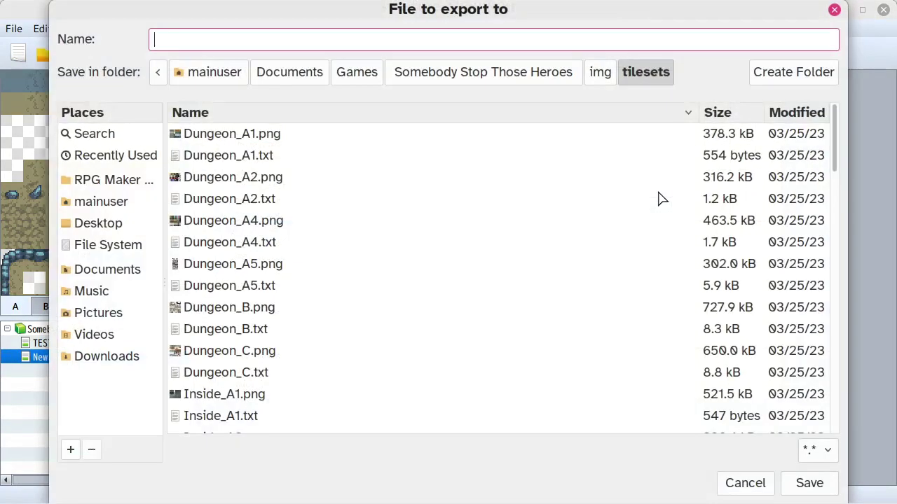
{"action": "left_click", "coordinate": [104, 201]}
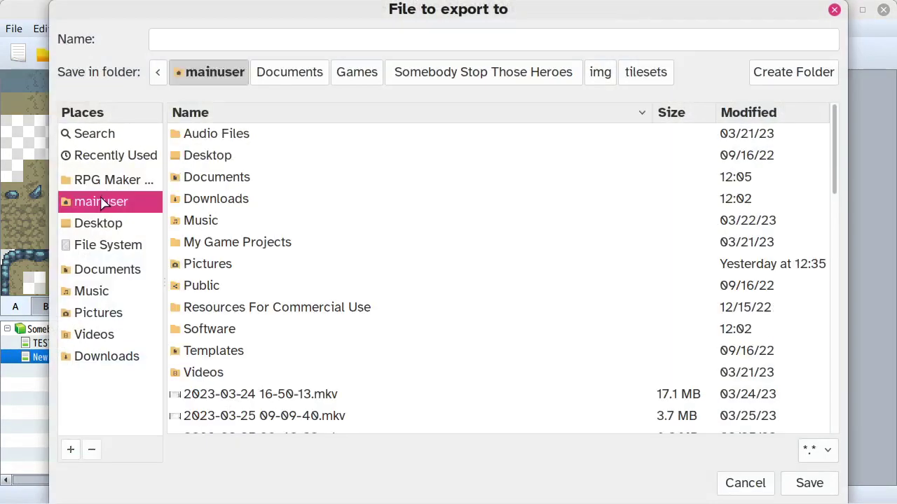
{"action": "double_click", "coordinate": [252, 306]}
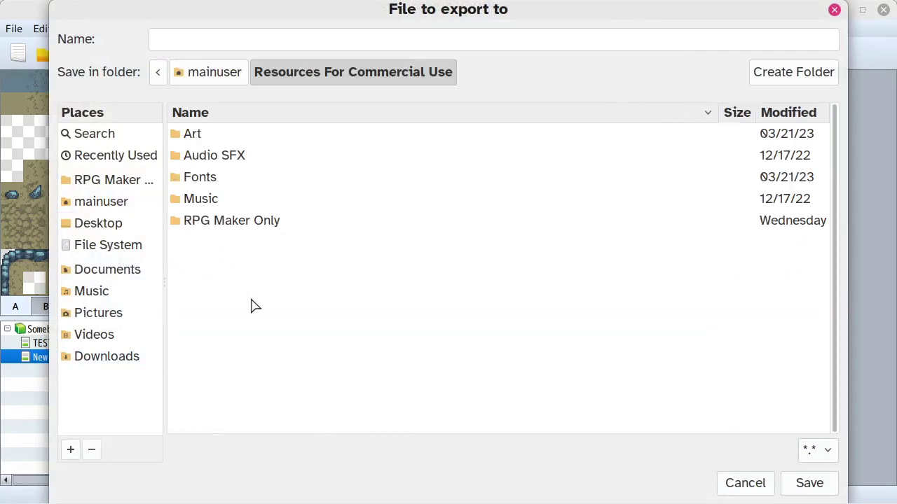
{"action": "double_click", "coordinate": [232, 221]}
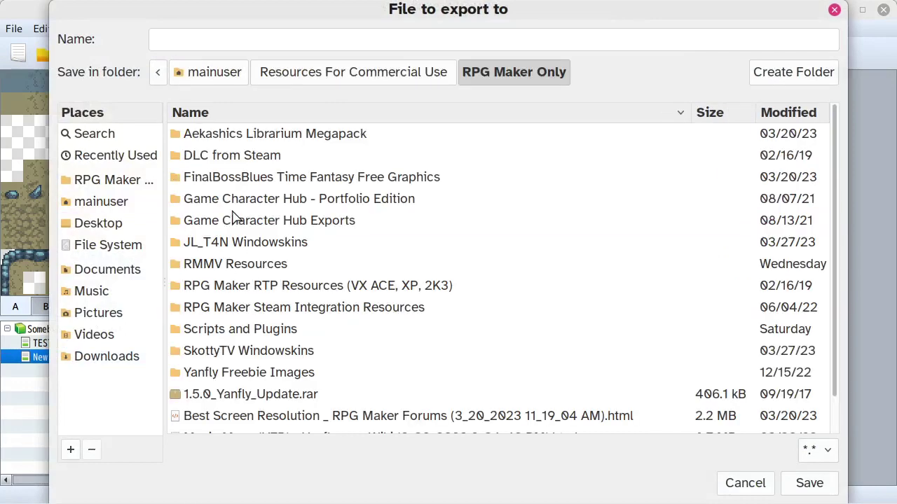
{"action": "double_click", "coordinate": [234, 267]}
{"action": "double_click", "coordinate": [223, 331]}
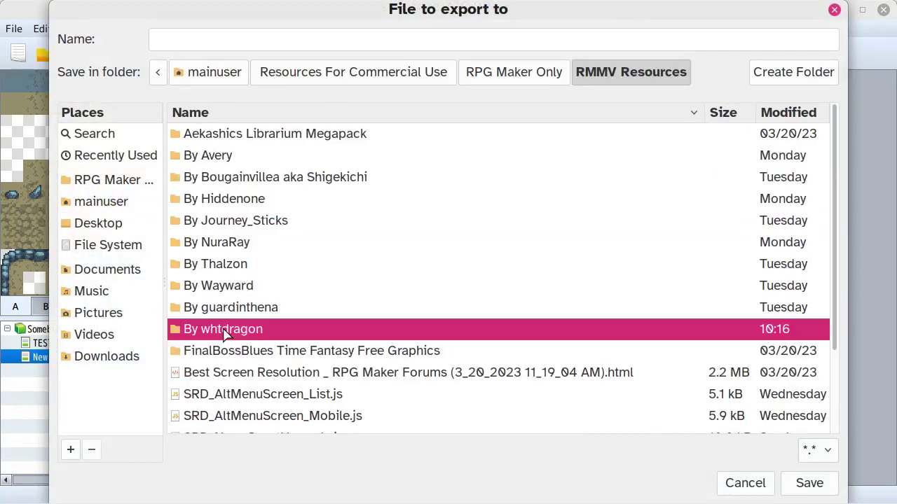
{"action": "double_click", "coordinate": [203, 133]}
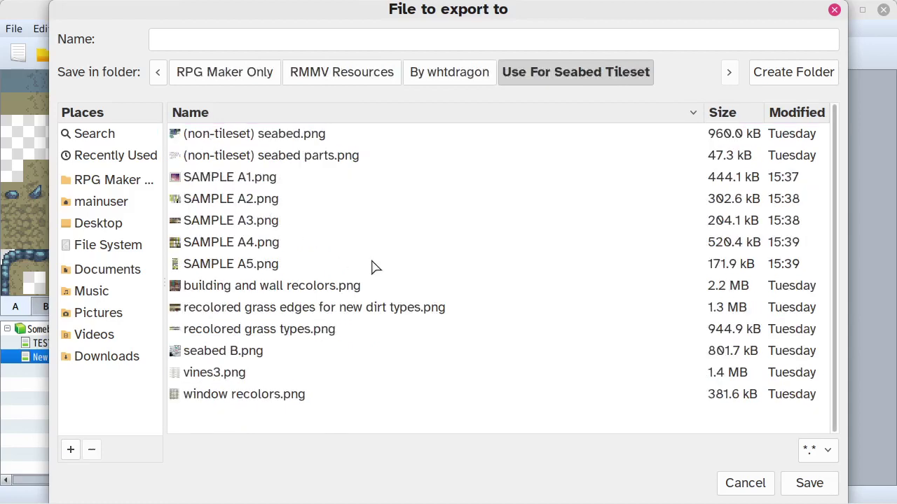
Name the exported Outside_B tileset file SAMPLE B.png and save it.
{"action": "left_click", "coordinate": [262, 41]}
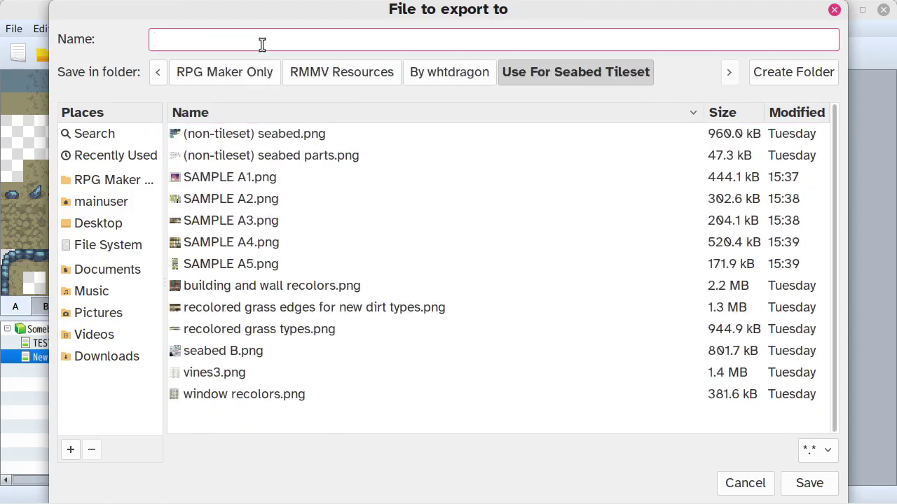
{"action": "type", "text": "SAMPLE"}
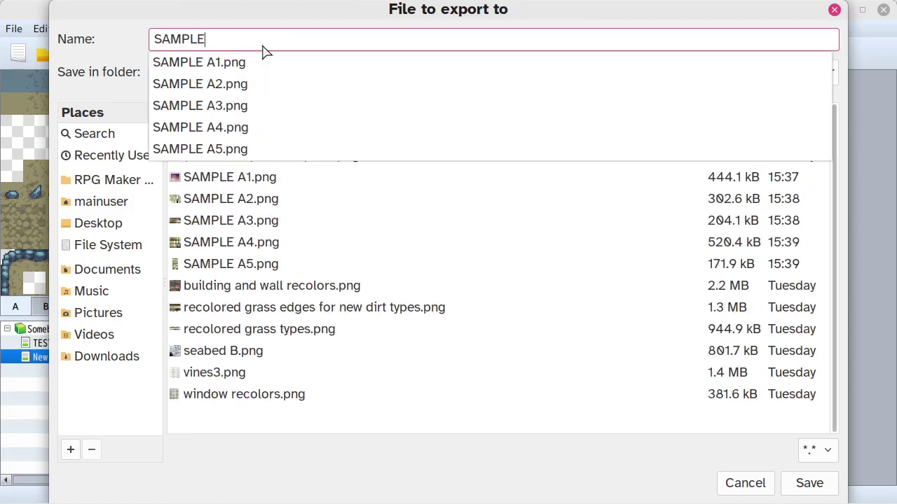
{"action": "type", "text": " B.png"}
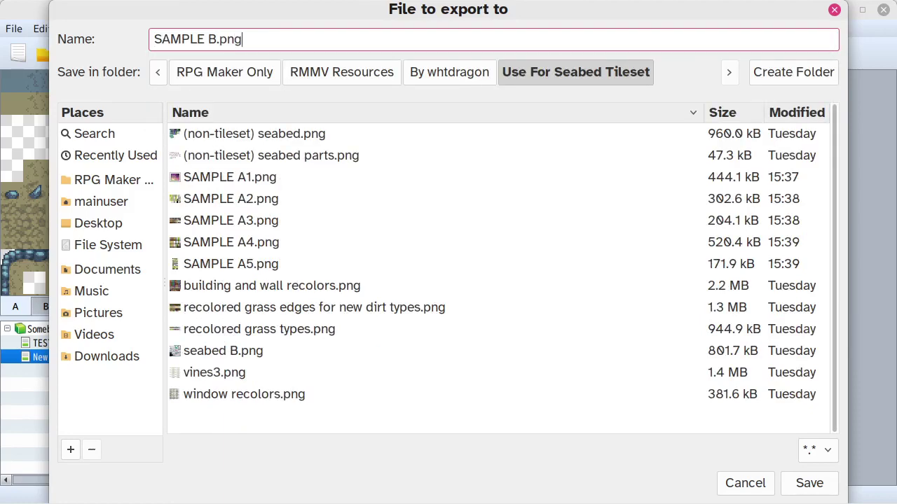
{"action": "key", "text": "Return"}
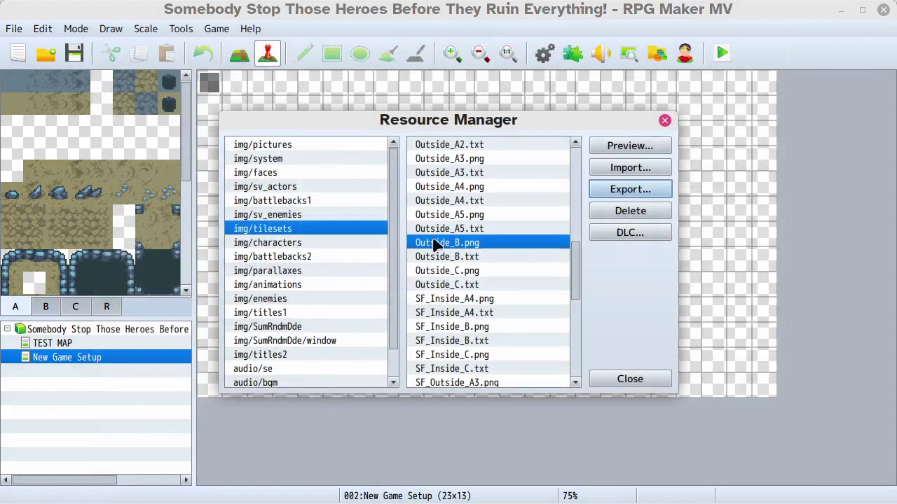
Start exporting Outside_C.png and choose the Use For Seabed Tileset folder under RMMV Resources/By whtdragon as the destination.
{"action": "left_click", "coordinate": [456, 272]}
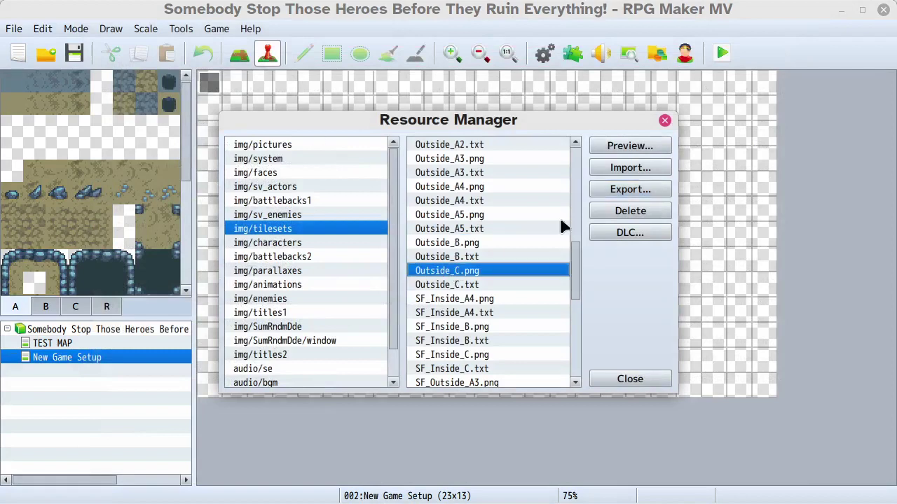
{"action": "left_click", "coordinate": [634, 189]}
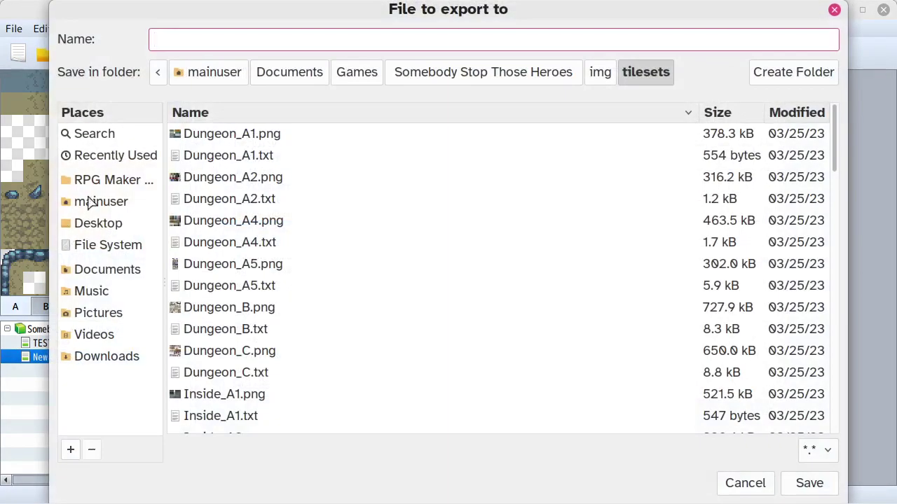
{"action": "left_click", "coordinate": [94, 202]}
{"action": "left_click", "coordinate": [214, 312]}
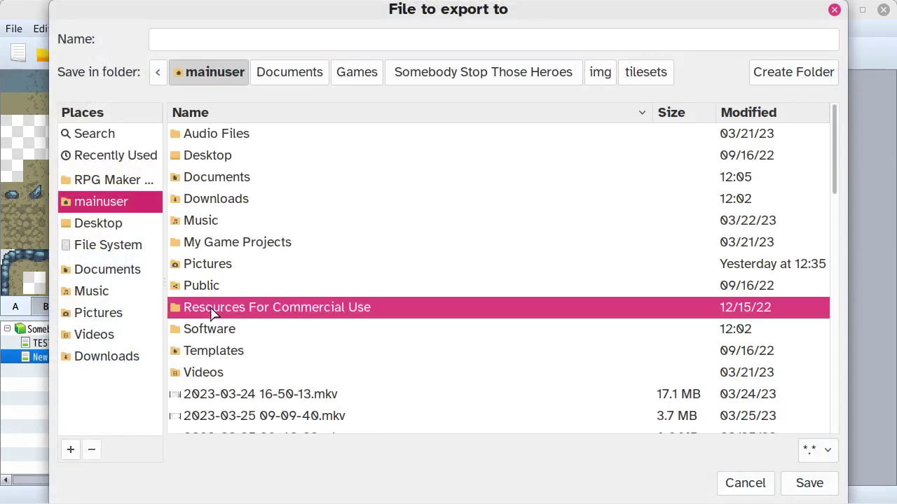
{"action": "double_click", "coordinate": [213, 312]}
{"action": "double_click", "coordinate": [195, 225]}
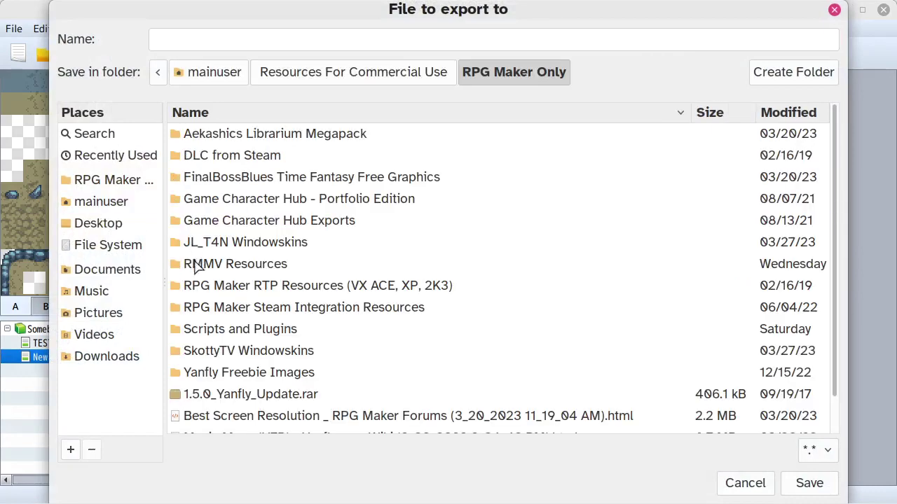
{"action": "double_click", "coordinate": [197, 267]}
{"action": "double_click", "coordinate": [208, 329]}
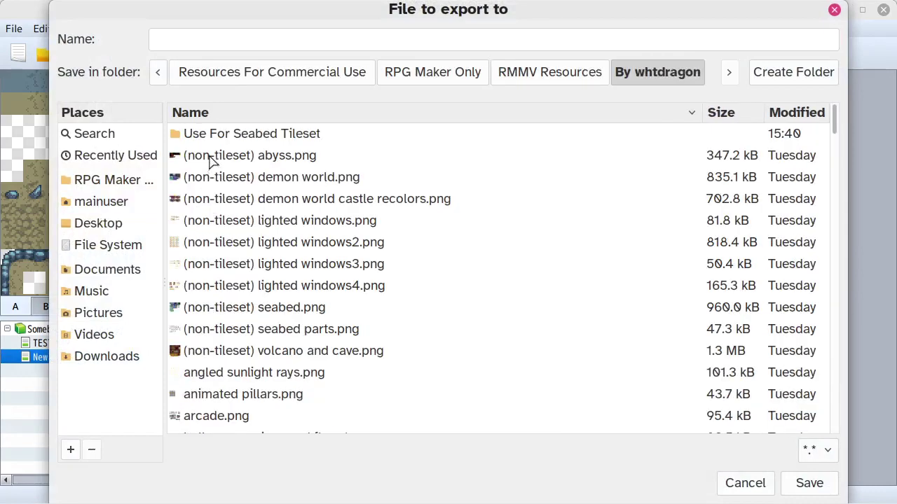
{"action": "double_click", "coordinate": [212, 134]}
Save the exported Outside_C tileset as SAMPLE C.png and close the Resource Manager.
{"action": "left_click", "coordinate": [286, 40]}
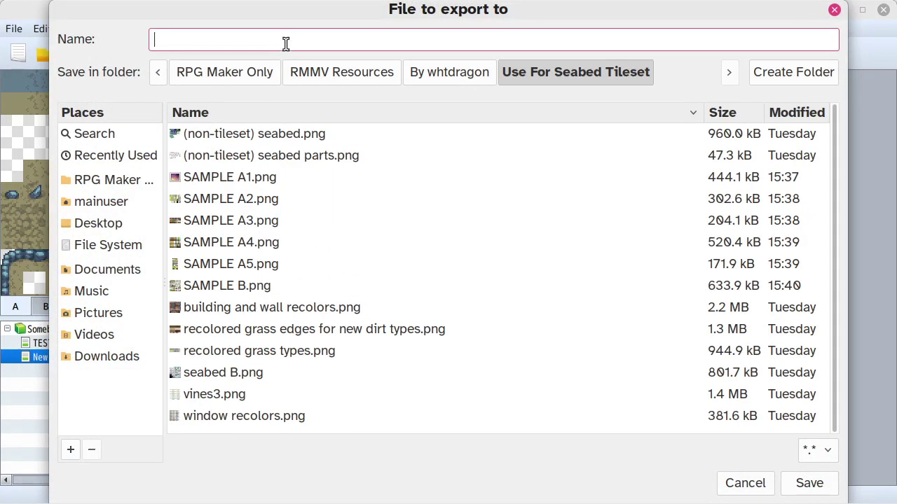
{"action": "type", "text": "SAMPLE C.png"}
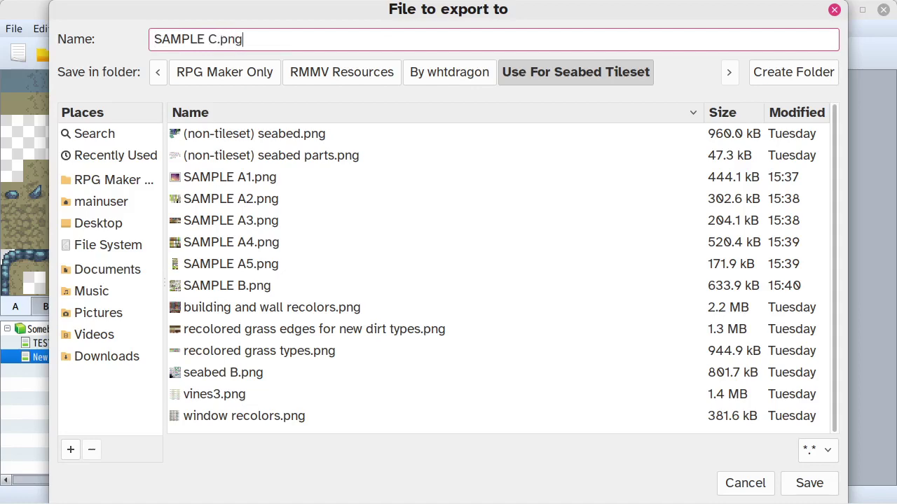
{"action": "key", "text": "Return"}
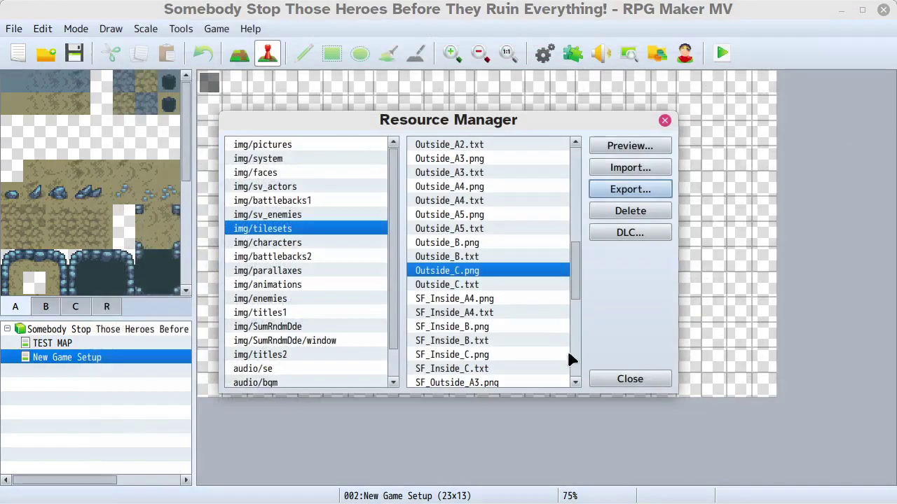
{"action": "left_click", "coordinate": [615, 380]}
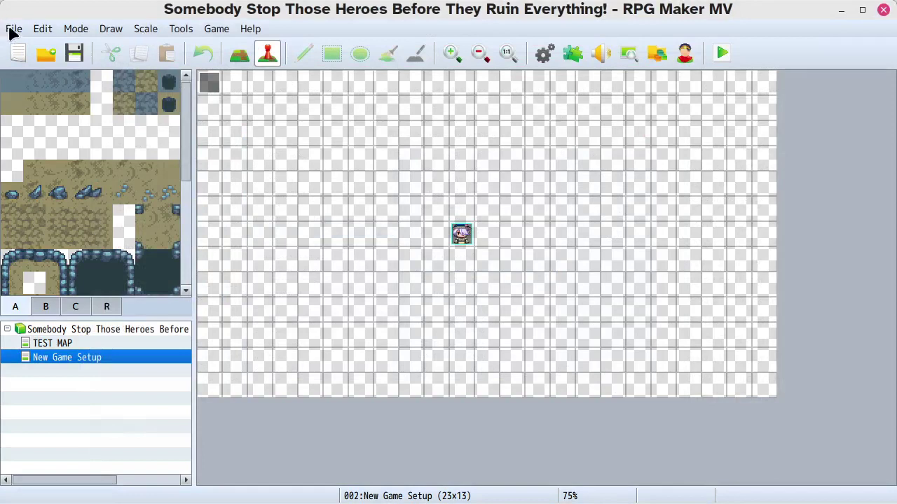
Switch to the Use For Seabed Tileset folder in the file manager and look through the images SAMPLE A1.png to SAMPLE C.png.
{"action": "mouse_move", "coordinate": [394, 499]}
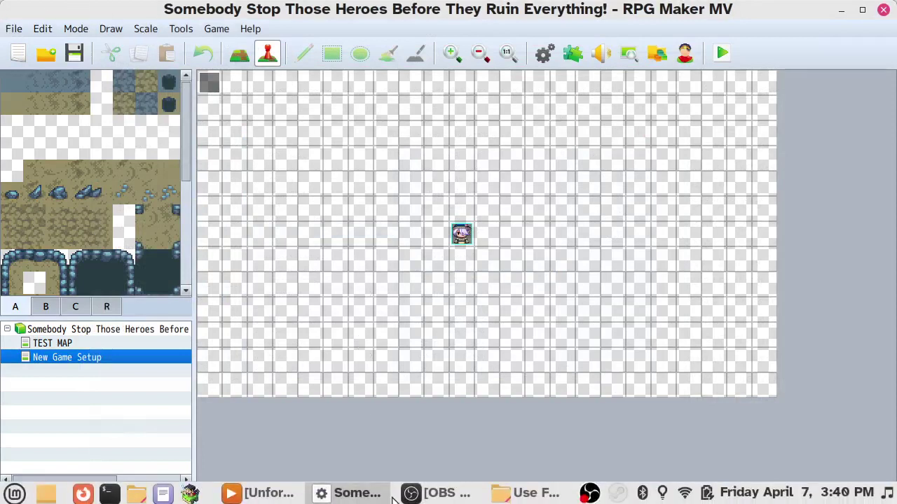
{"action": "left_click", "coordinate": [526, 493]}
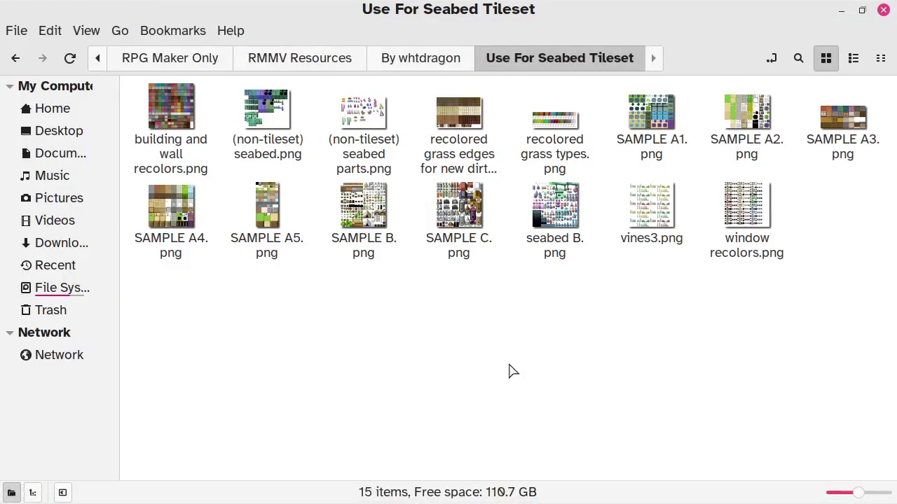
{"action": "double_click", "coordinate": [659, 130]}
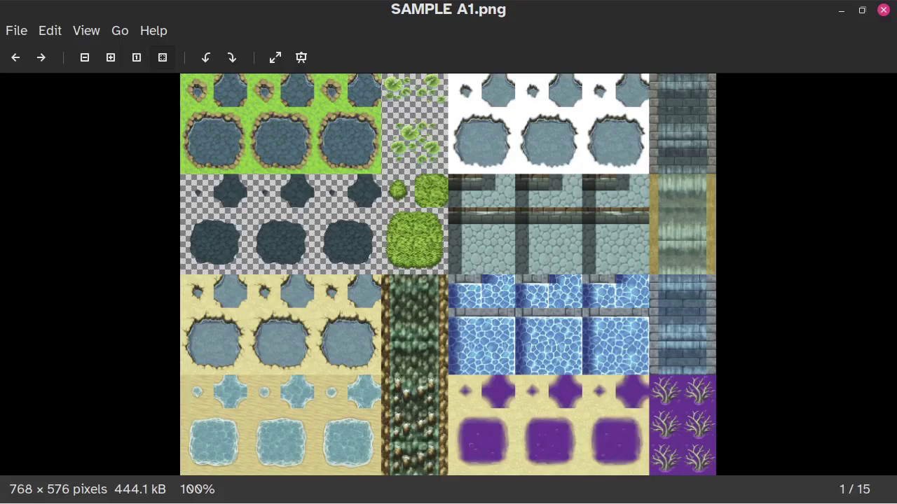
{"action": "key", "text": "Right"}
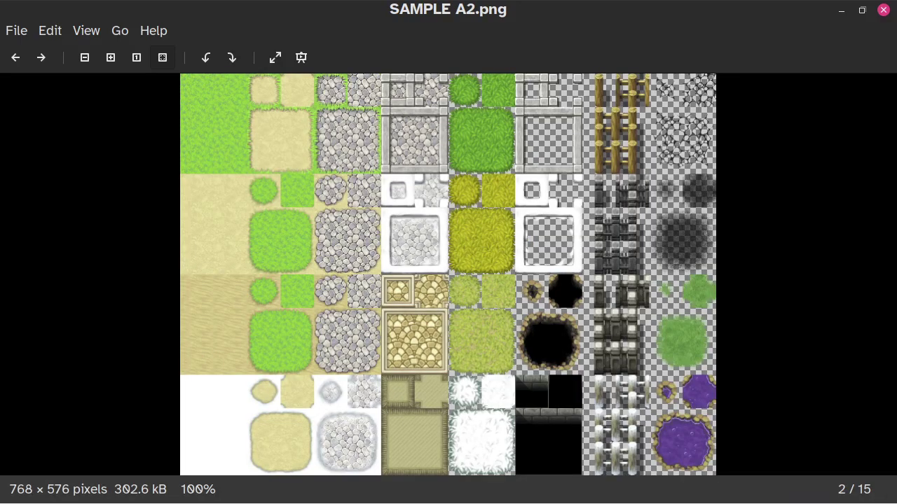
{"action": "key", "text": "Right"}
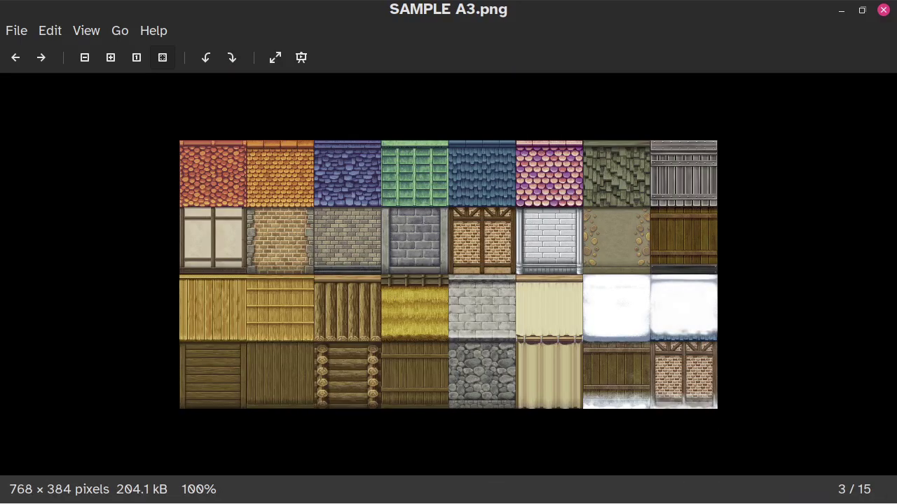
{"action": "key", "text": "Right"}
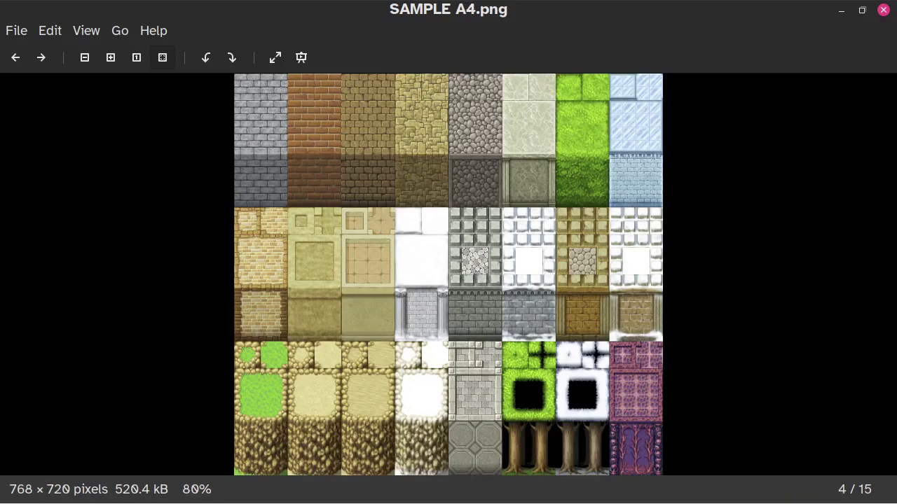
{"action": "key", "text": "Right"}
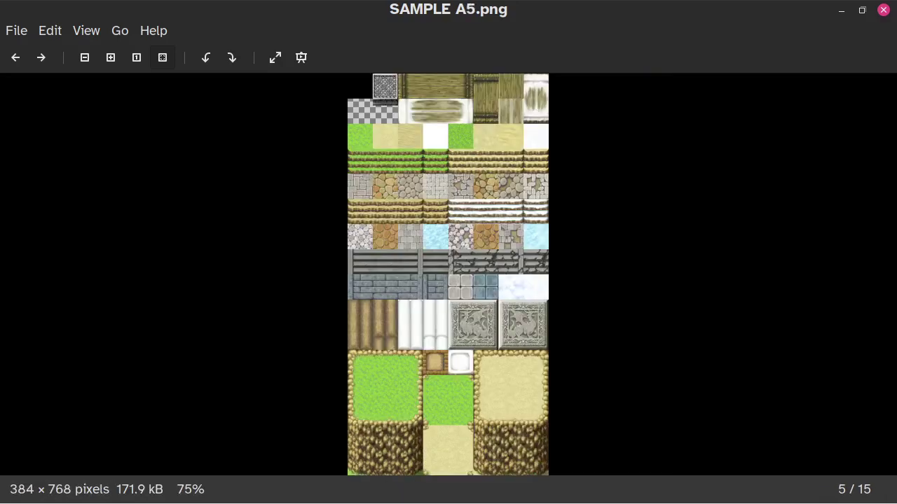
{"action": "key", "text": "Right"}
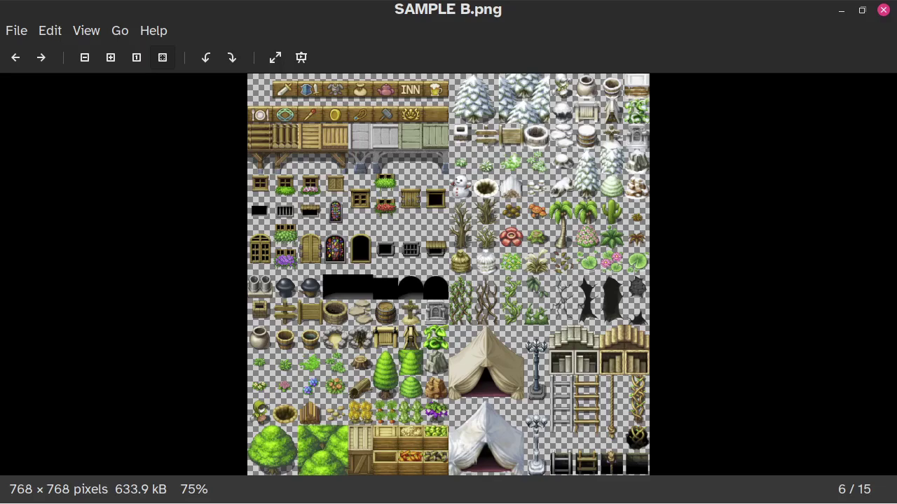
{"action": "key", "text": "Right"}
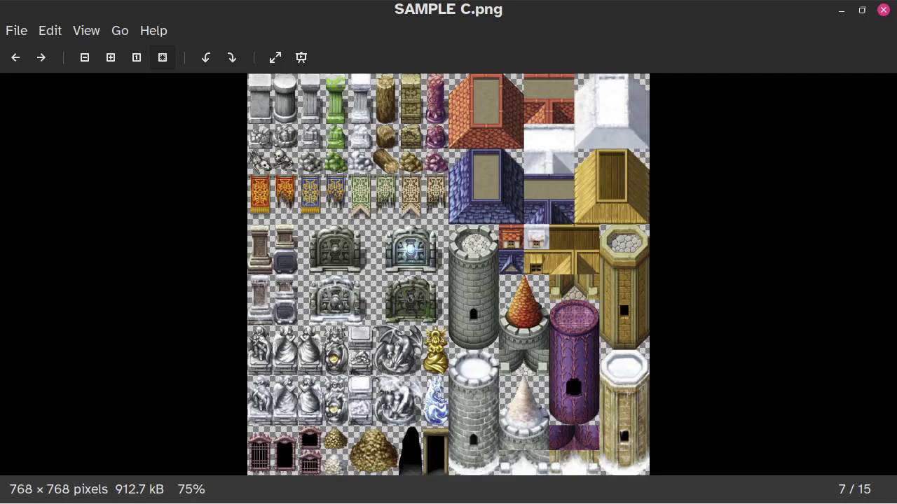
{"action": "key", "text": "Left"}
{"action": "key", "text": "Left"}
{"action": "key", "text": "Left"}
{"action": "key", "text": "Left"}
{"action": "key", "text": "Left"}
{"action": "key", "text": "Left"}
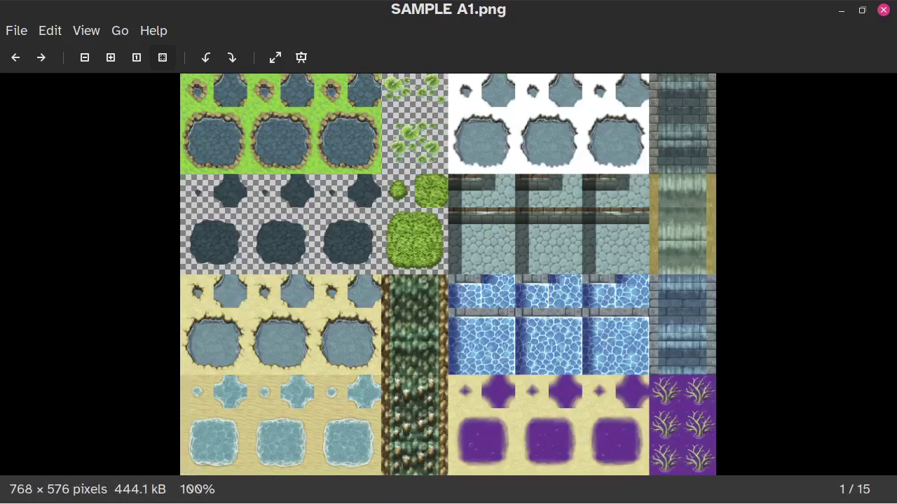
Enable the Disable Dark Theme plugin in the image viewer's preferences.
{"action": "left_click", "coordinate": [47, 33]}
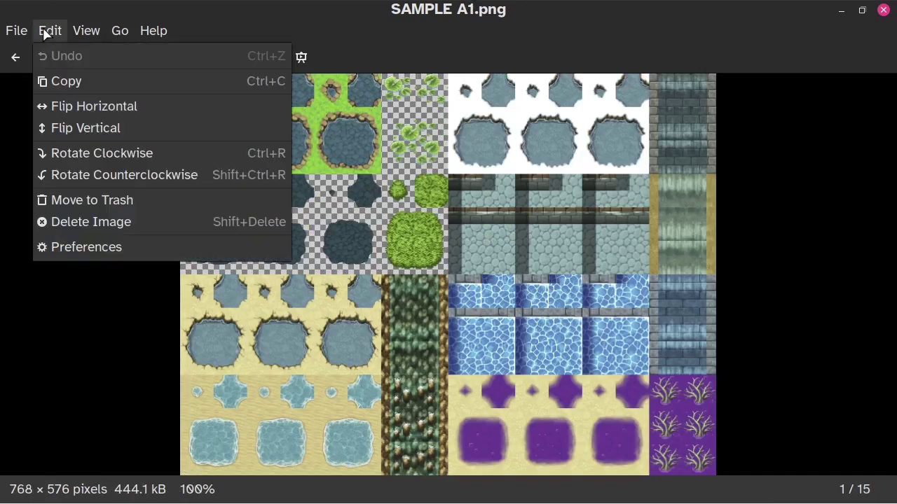
{"action": "left_click", "coordinate": [74, 247]}
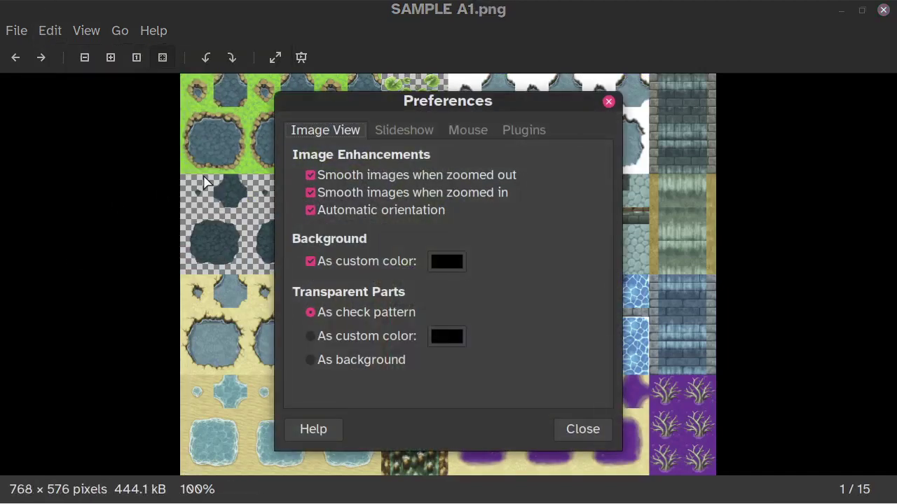
{"action": "left_click", "coordinate": [518, 132]}
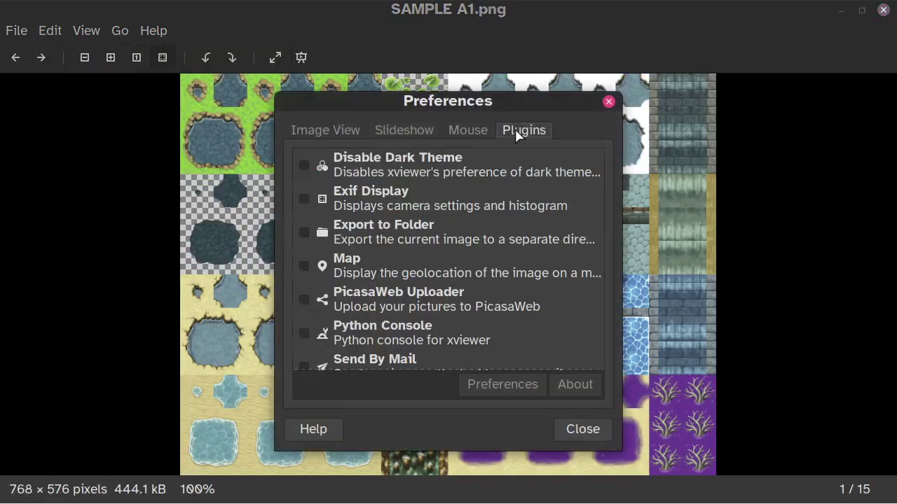
{"action": "left_click", "coordinate": [306, 168]}
{"action": "left_click", "coordinate": [585, 426]}
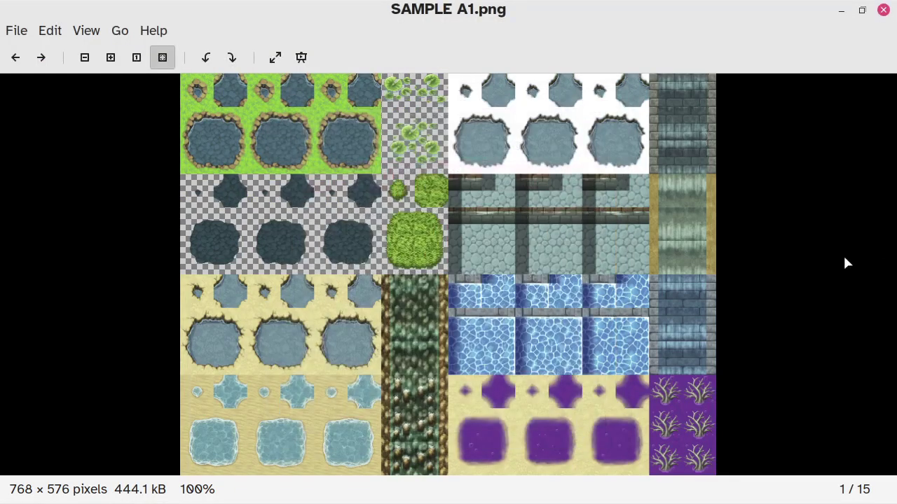
Browse the tileset images from SAMPLE A1.png through seabed B.png and back, and close the image viewer.
{"action": "key", "text": "Right"}
{"action": "key", "text": "Right"}
{"action": "key", "text": "Right"}
{"action": "key", "text": "Right"}
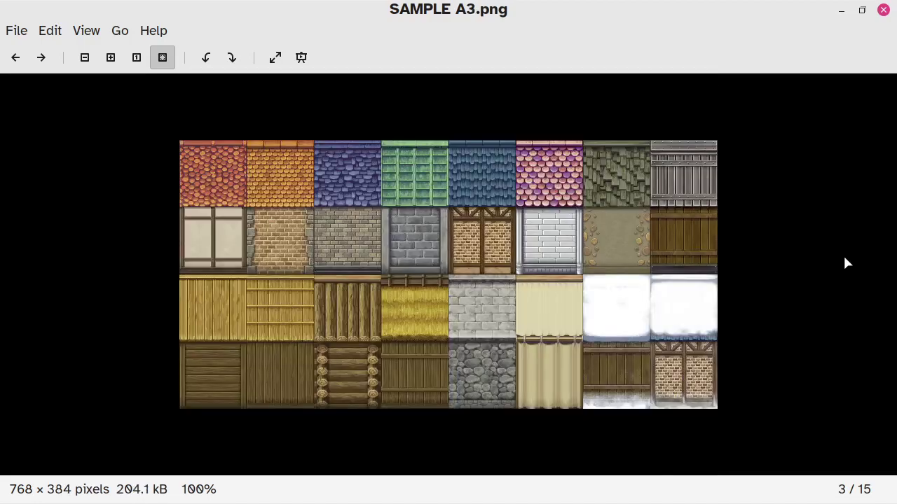
{"action": "key", "text": "Right"}
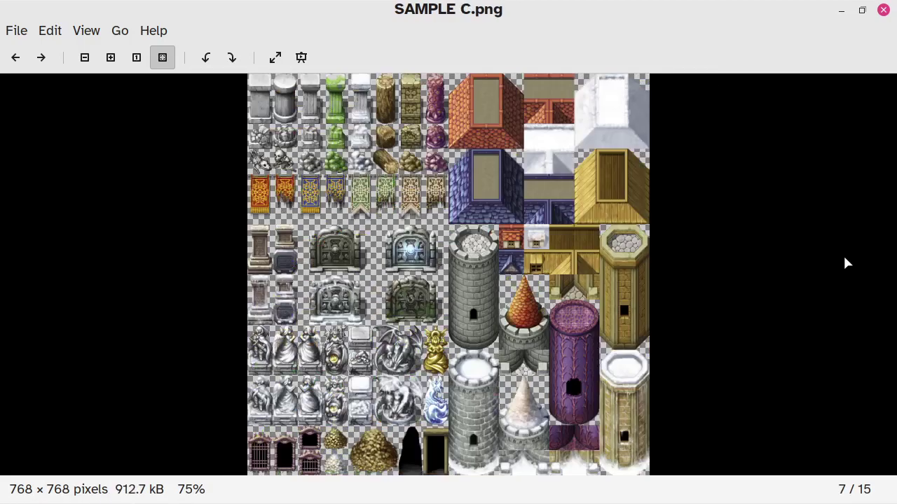
{"action": "key", "text": "Right"}
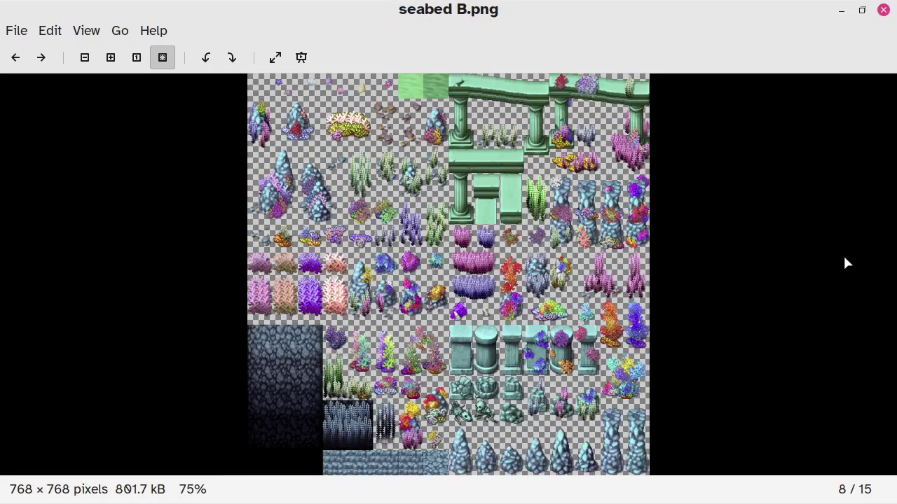
{"action": "key", "text": "Left"}
{"action": "key", "text": "Left"}
{"action": "key", "text": "Left"}
{"action": "key", "text": "Left"}
{"action": "key", "text": "Left"}
{"action": "key", "text": "Left"}
{"action": "key", "text": "Left"}
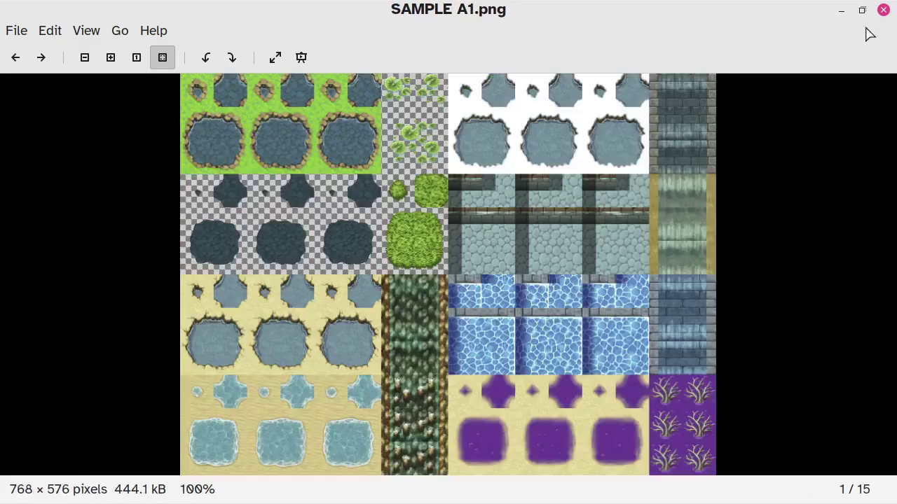
{"action": "left_click", "coordinate": [884, 10]}
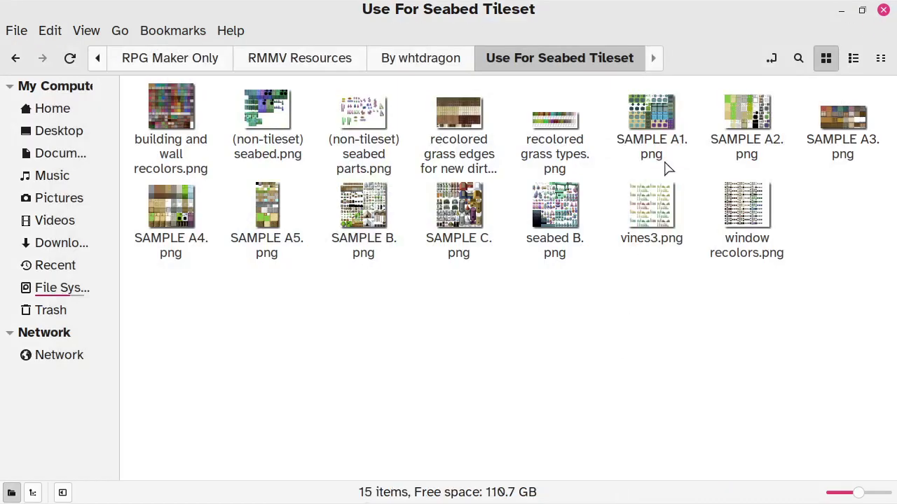
Open SAMPLE A1.png from the folder in GNU Image Manipulation Program.
{"action": "right_click", "coordinate": [648, 120]}
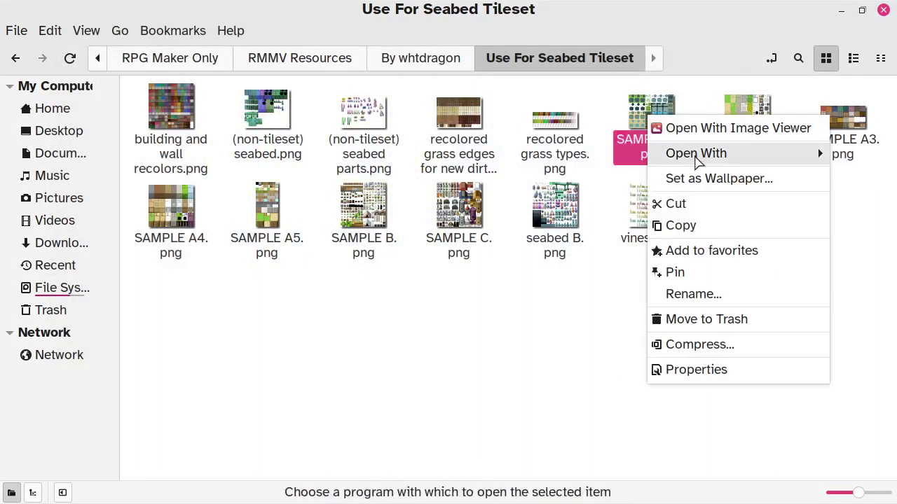
{"action": "mouse_move", "coordinate": [683, 161]}
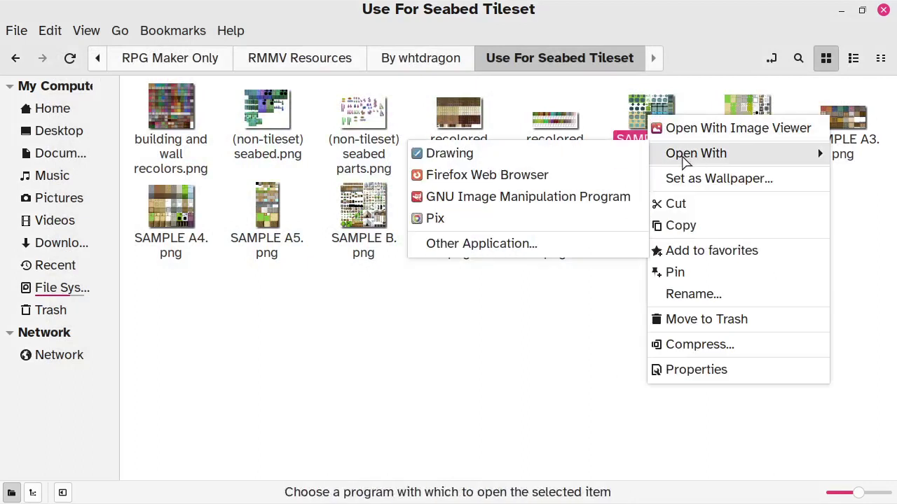
{"action": "left_click", "coordinate": [501, 200]}
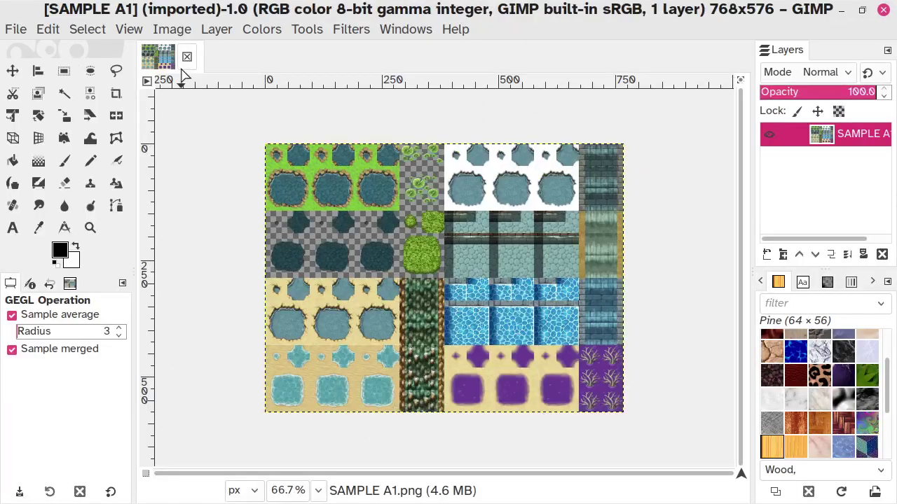
Show the grid on SAMPLE A1.png and set its horizontal and vertical spacing to 48 pixels.
{"action": "left_click", "coordinate": [126, 32]}
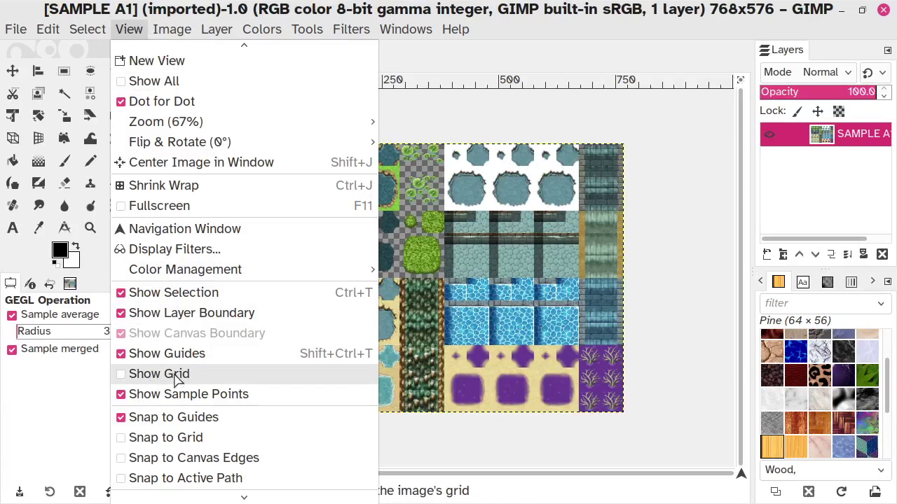
{"action": "left_click", "coordinate": [196, 379]}
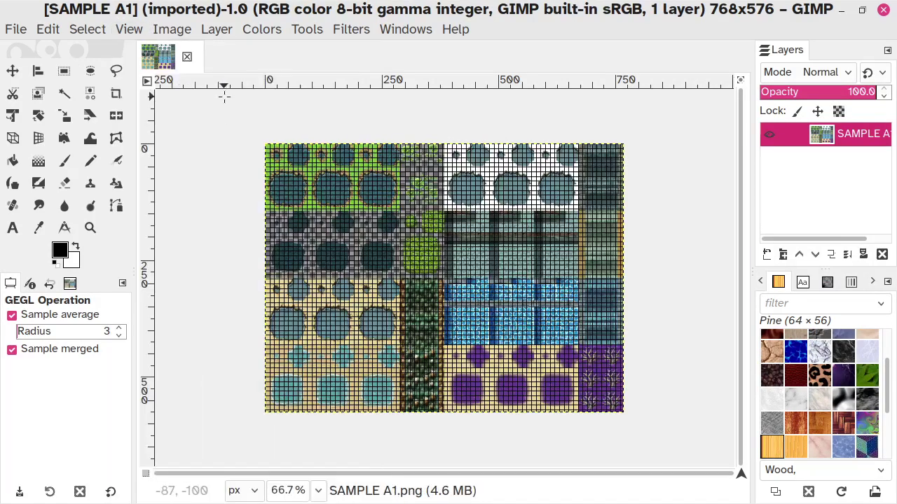
{"action": "left_click", "coordinate": [179, 34]}
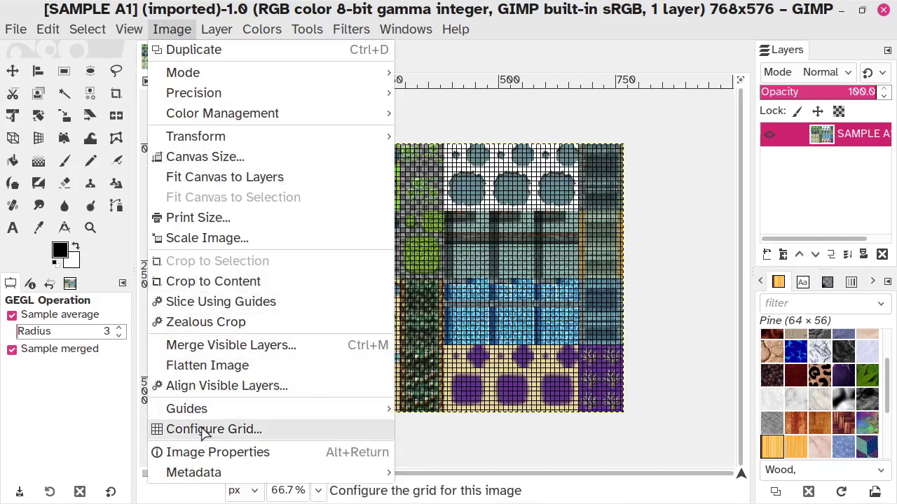
{"action": "left_click", "coordinate": [270, 428]}
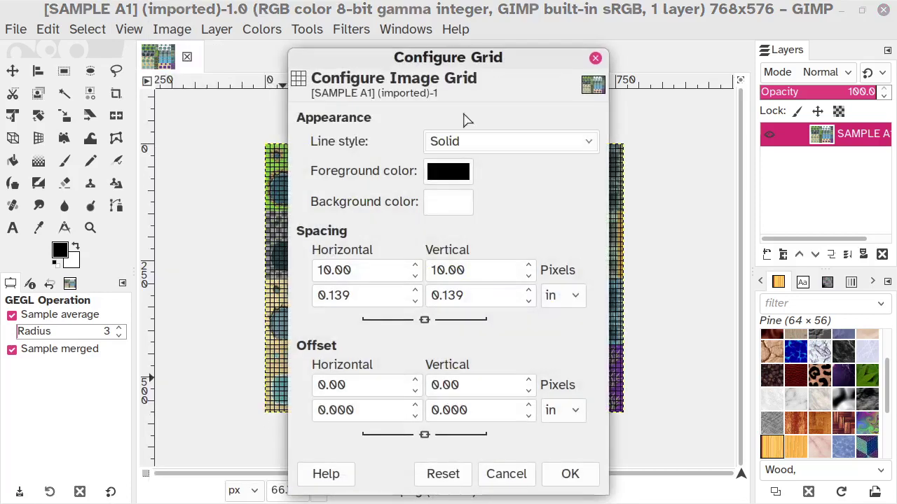
{"action": "triple_click", "coordinate": [364, 269]}
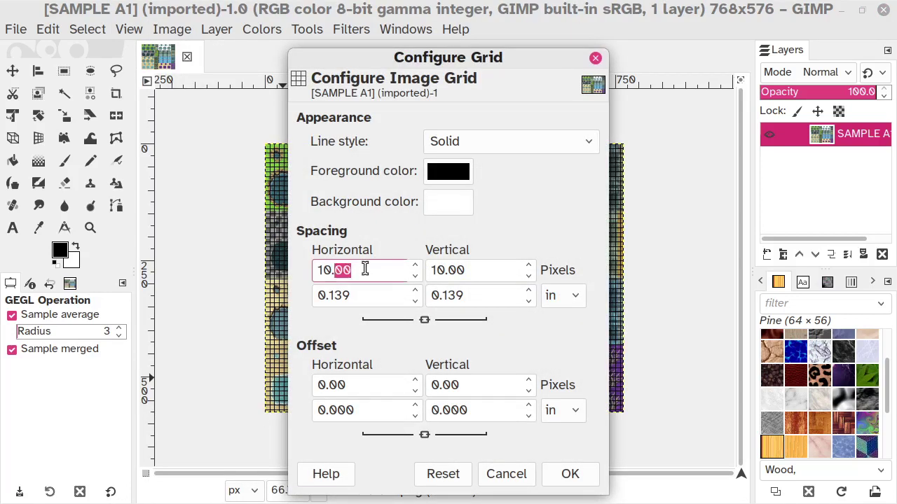
{"action": "type", "text": "48"}
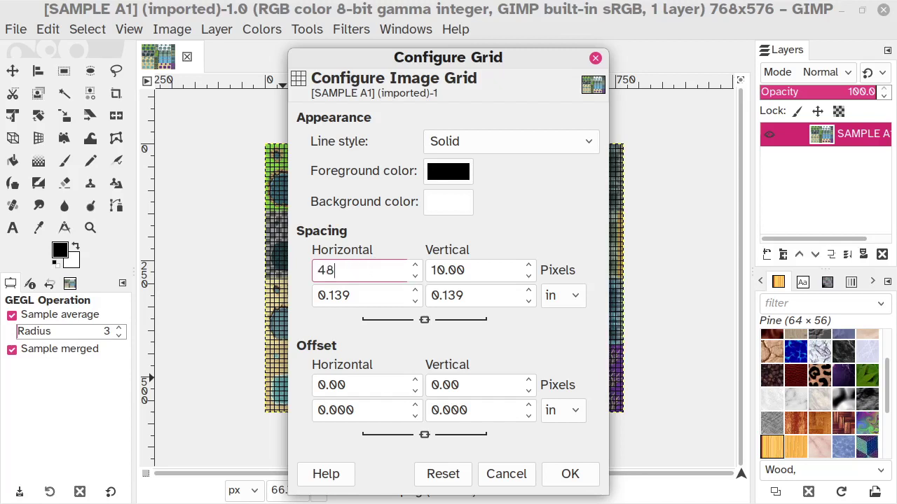
{"action": "left_click", "coordinate": [483, 270]}
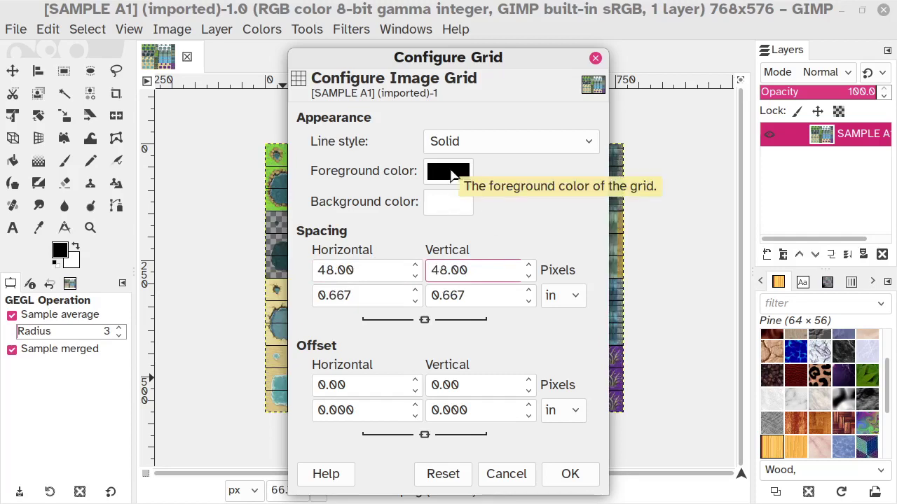
Set the grid's foreground color to white (ffffff) and background color to black, and apply the grid configuration.
{"action": "left_click", "coordinate": [451, 174]}
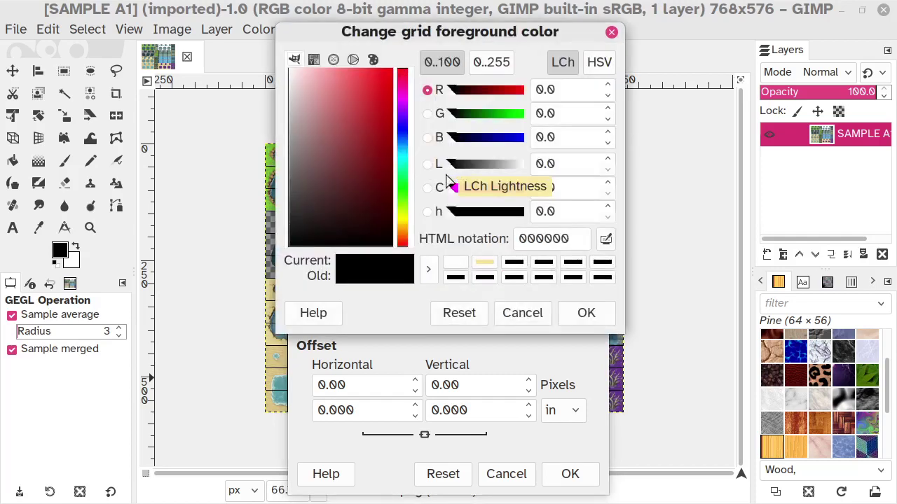
{"action": "left_click", "coordinate": [457, 264]}
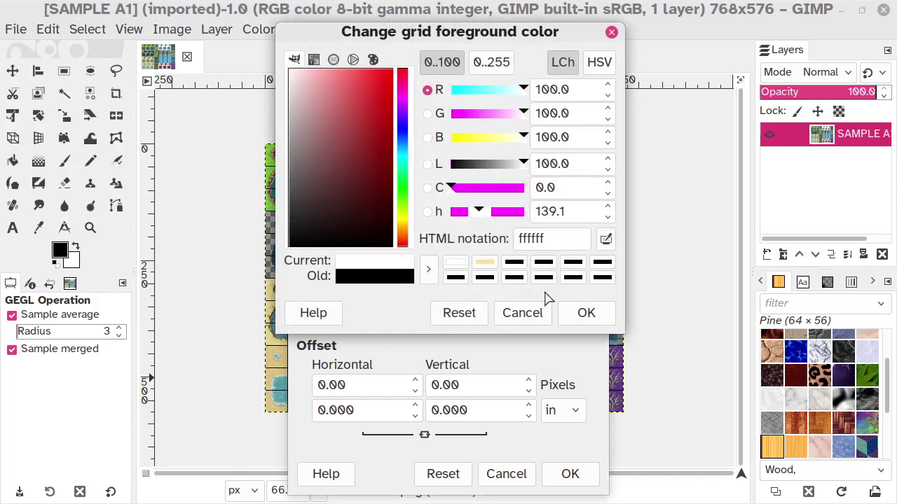
{"action": "left_click", "coordinate": [587, 313]}
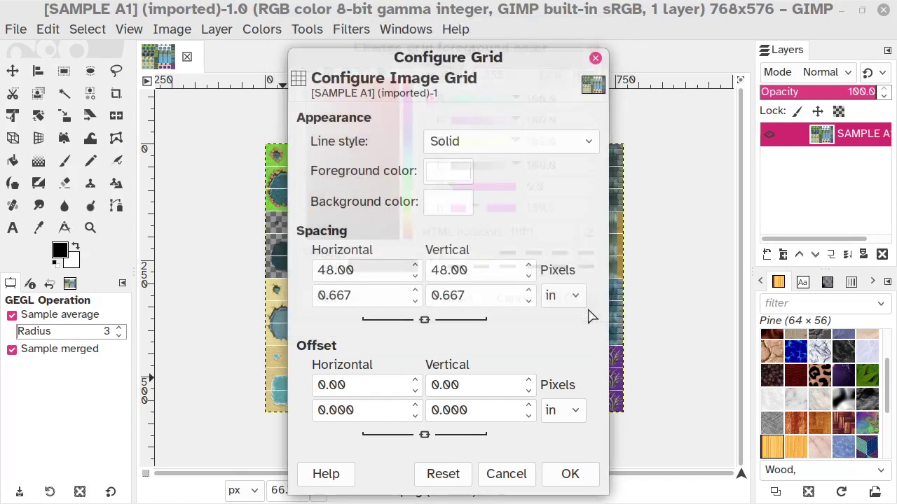
{"action": "left_click", "coordinate": [454, 211]}
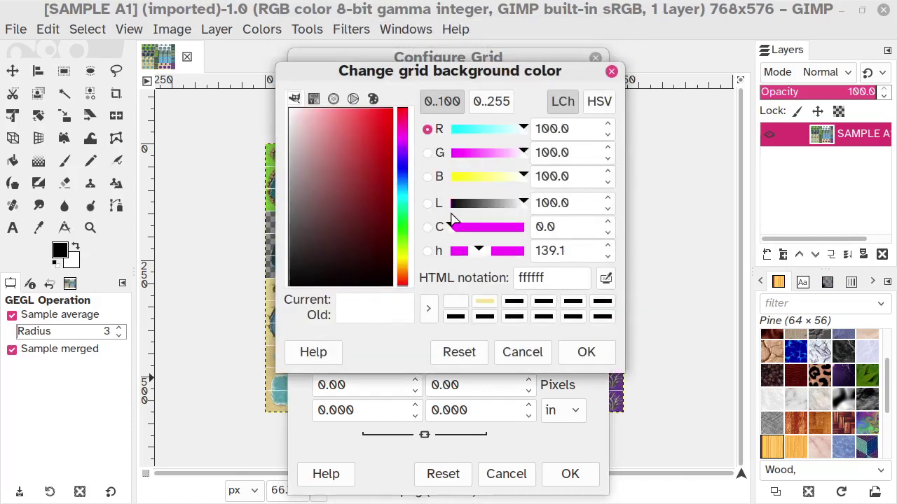
{"action": "left_click", "coordinate": [514, 302]}
{"action": "left_click", "coordinate": [587, 353]}
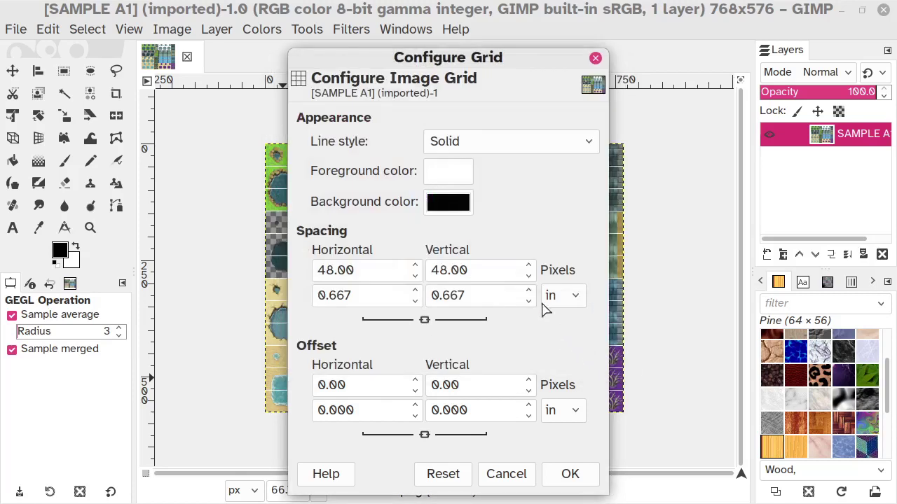
{"action": "left_click", "coordinate": [576, 475]}
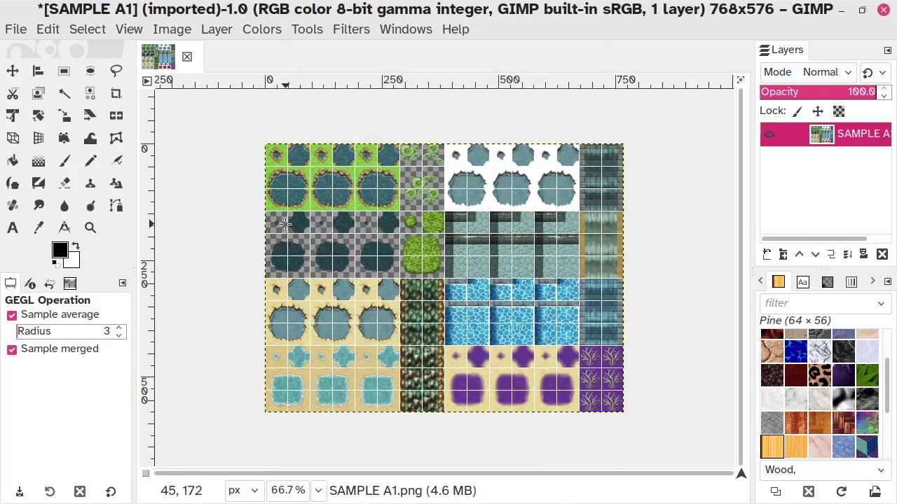
Examine the water autotiles against the grid at 200% zoom, and fit the whole image in the window.
{"action": "left_click", "coordinate": [318, 492]}
{"action": "left_click", "coordinate": [298, 354]}
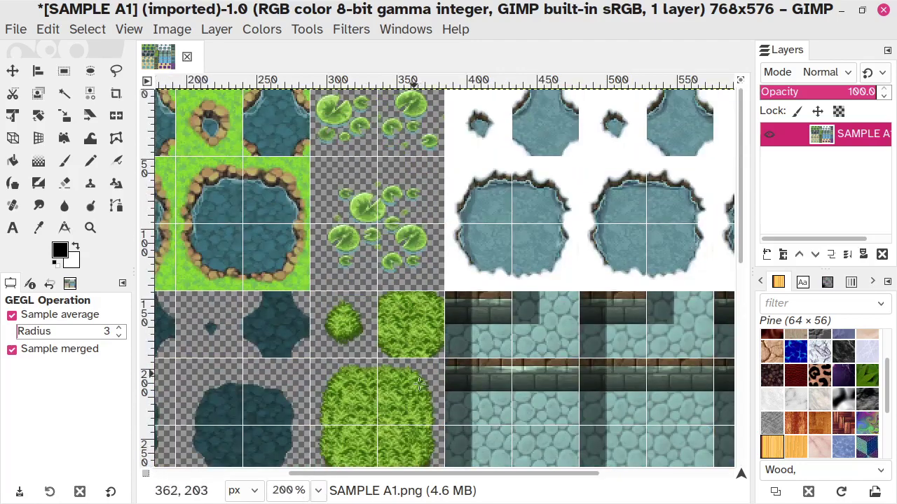
{"action": "left_click_drag", "start_coordinate": [436, 474], "coordinate": [227, 493]}
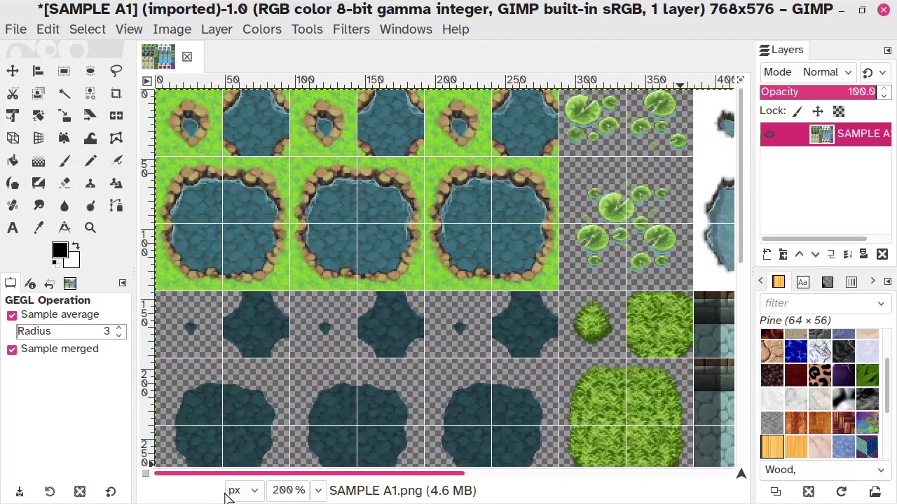
{"action": "scroll", "coordinate": [429, 328], "scroll_direction": "down", "scroll_amount": 3}
{"action": "scroll", "coordinate": [430, 328], "scroll_direction": "down", "scroll_amount": 10}
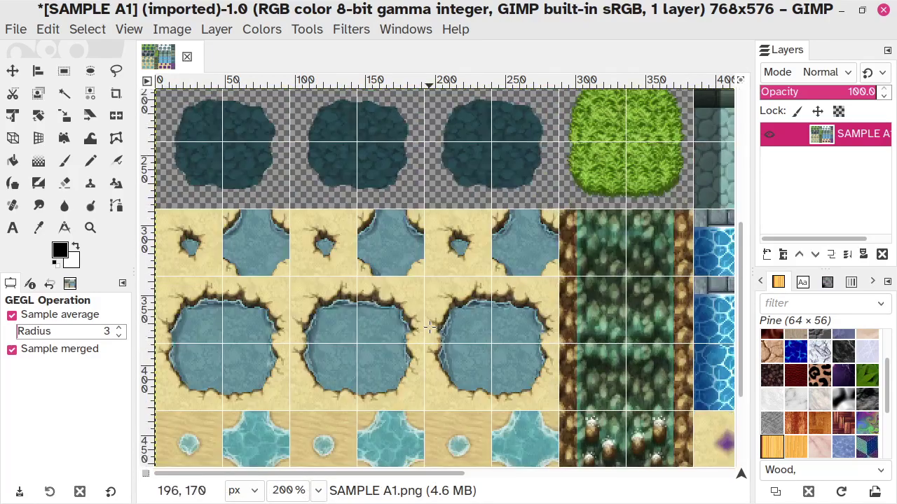
{"action": "scroll", "coordinate": [430, 328], "scroll_direction": "up", "scroll_amount": 12}
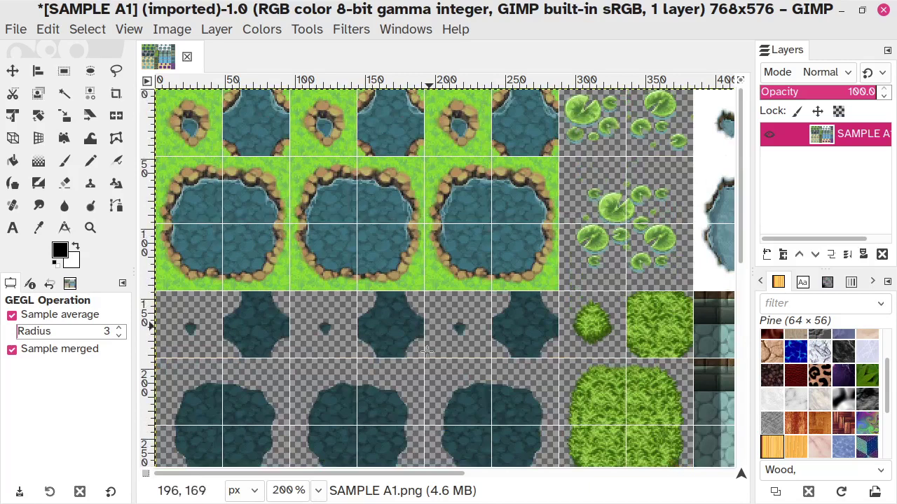
{"action": "left_click", "coordinate": [130, 29]}
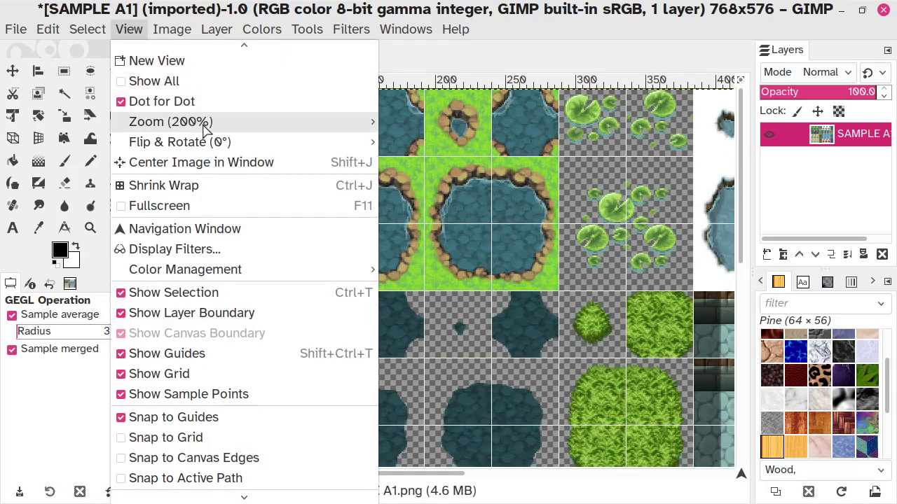
{"action": "mouse_move", "coordinate": [203, 125]}
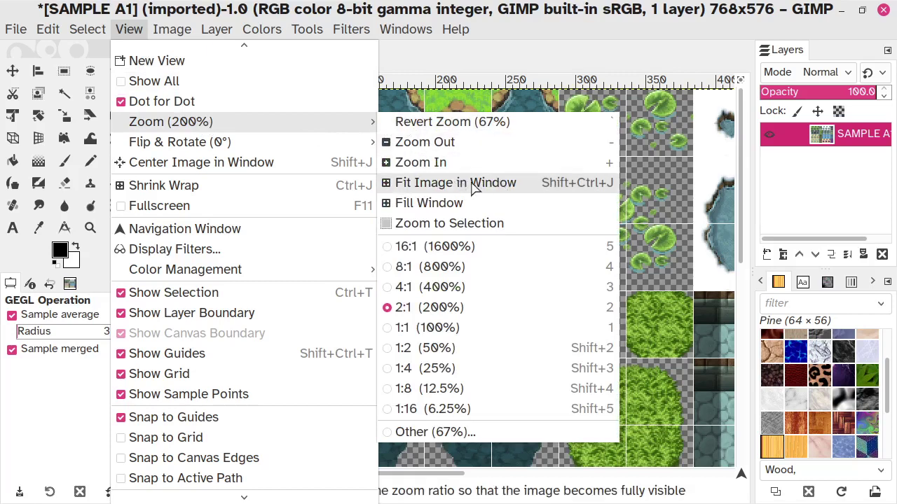
{"action": "left_click", "coordinate": [532, 189]}
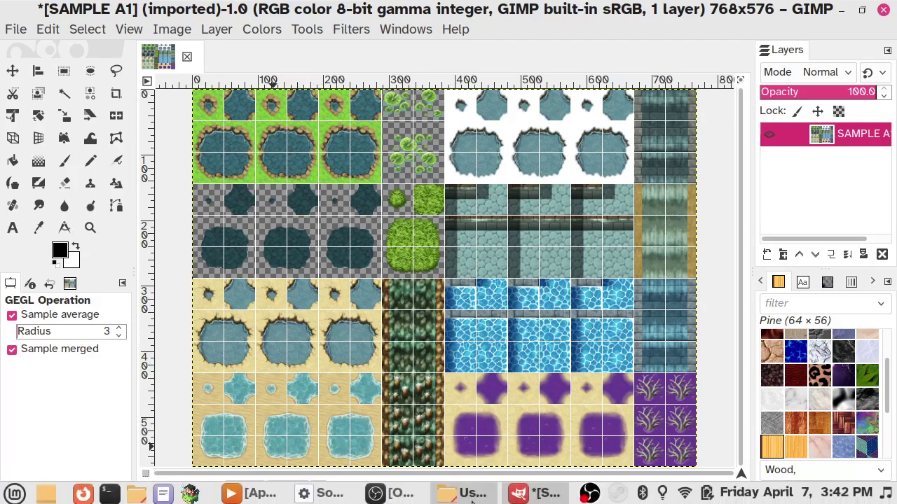
Open (non-tileset) seabed.png from the Use For Seabed Tileset folder in GNU Image Manipulation Program.
{"action": "left_click", "coordinate": [469, 493]}
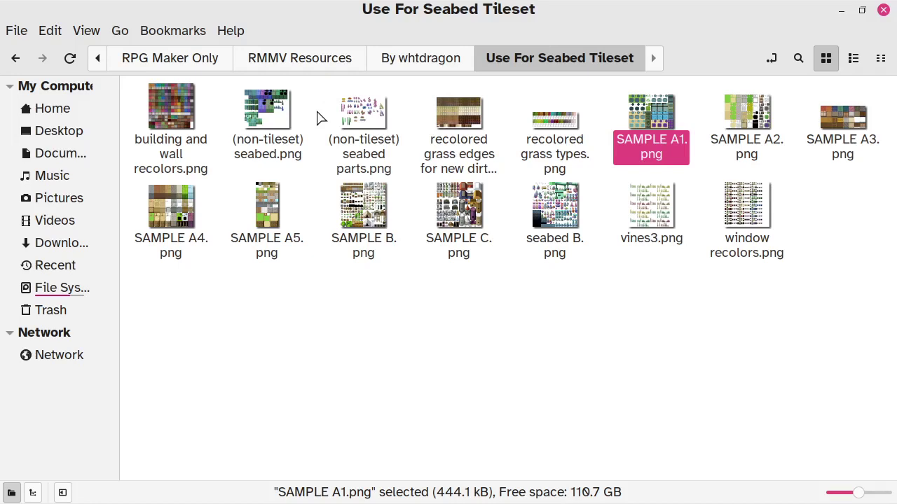
{"action": "right_click", "coordinate": [273, 105]}
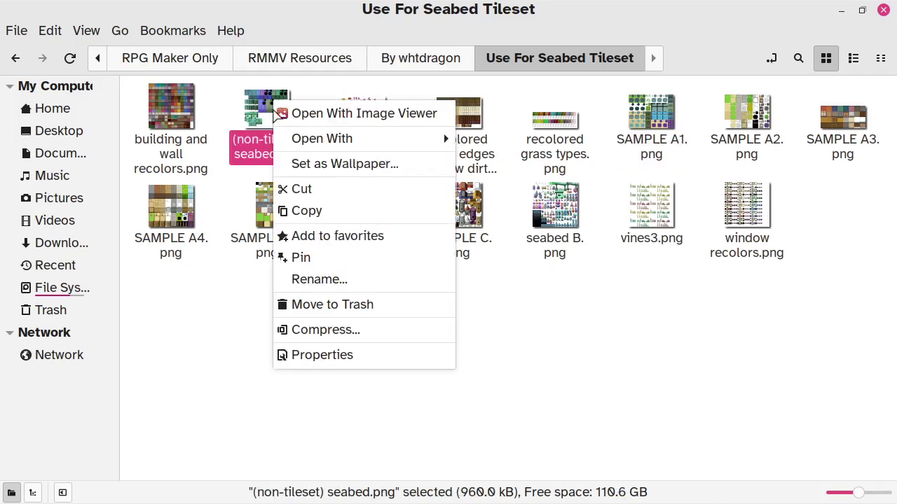
{"action": "mouse_move", "coordinate": [364, 145]}
{"action": "left_click", "coordinate": [185, 190]}
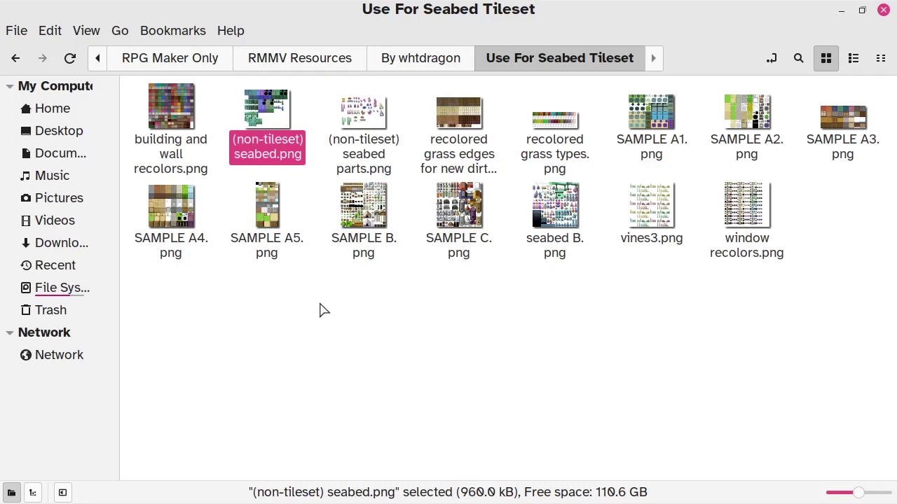
{"action": "mouse_move", "coordinate": [859, 502]}
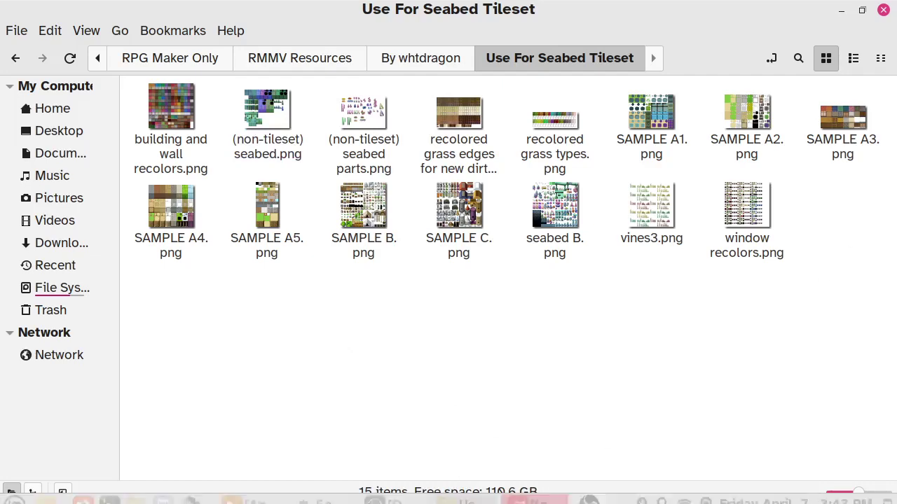
{"action": "left_click", "coordinate": [525, 494]}
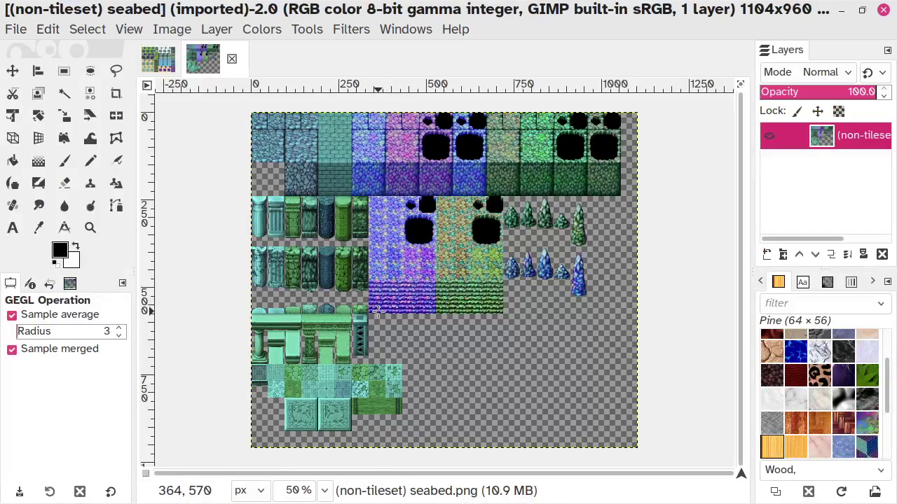
Compare SAMPLE A1.png with (non-tileset) seabed.png by switching between the two images, and close the seabed image.
{"action": "left_click", "coordinate": [152, 65]}
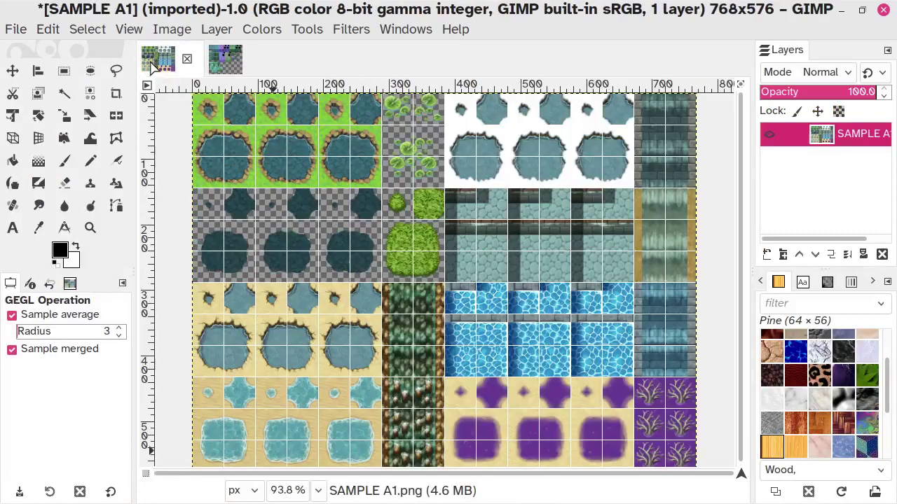
{"action": "left_click", "coordinate": [221, 65]}
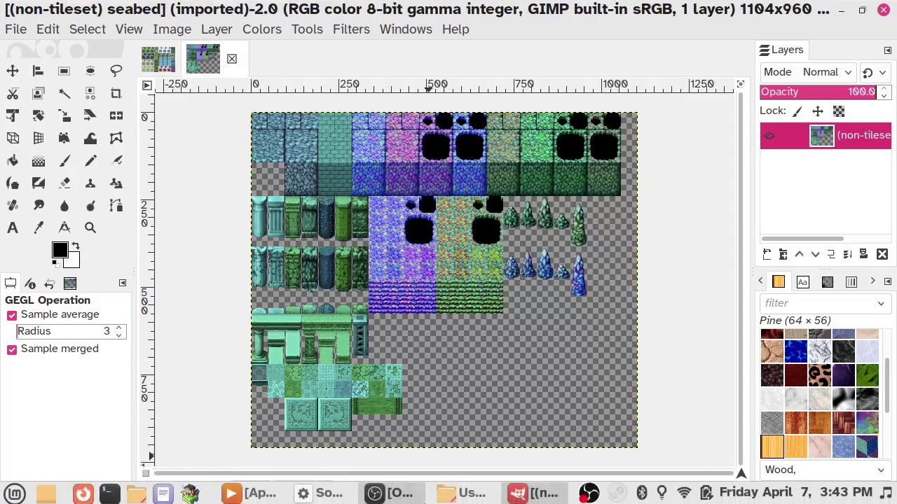
{"action": "mouse_move", "coordinate": [399, 499]}
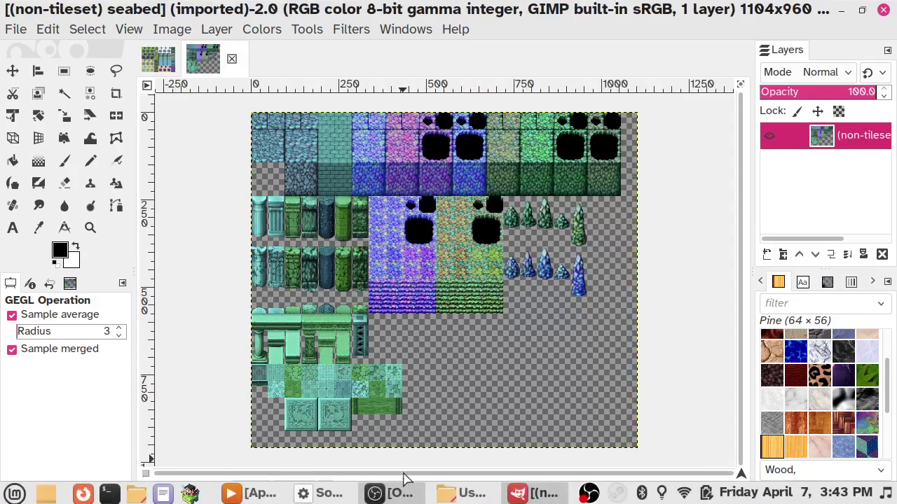
{"action": "left_click", "coordinate": [160, 62]}
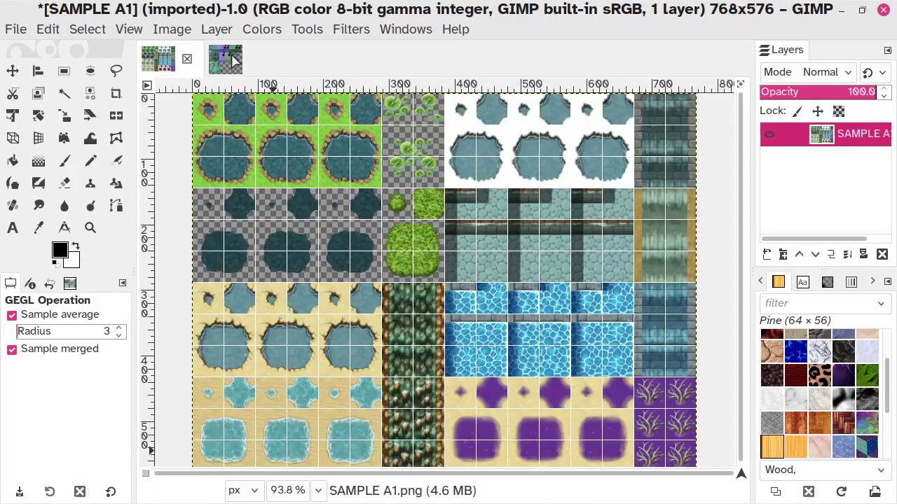
{"action": "left_click", "coordinate": [226, 60]}
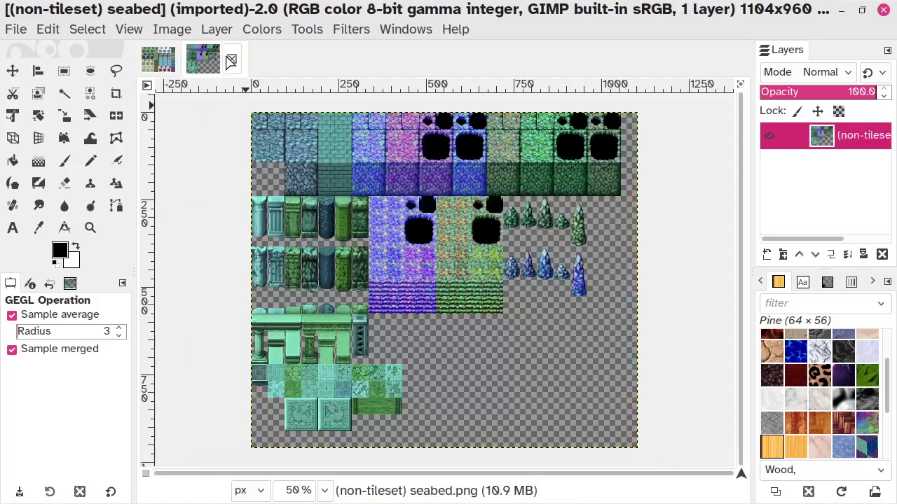
{"action": "left_click", "coordinate": [232, 59]}
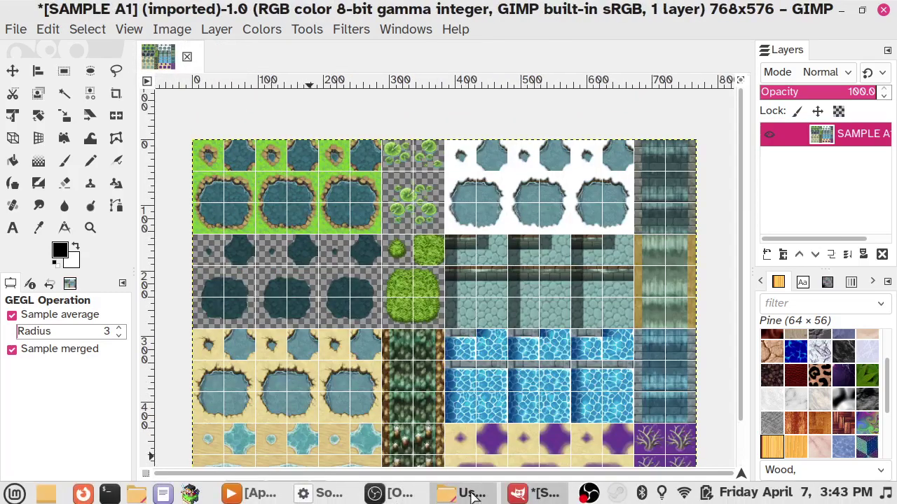
View seabed B.png from the file manager in the image viewer, close it, and go to the parent folder By whtdragon.
{"action": "left_click", "coordinate": [474, 496]}
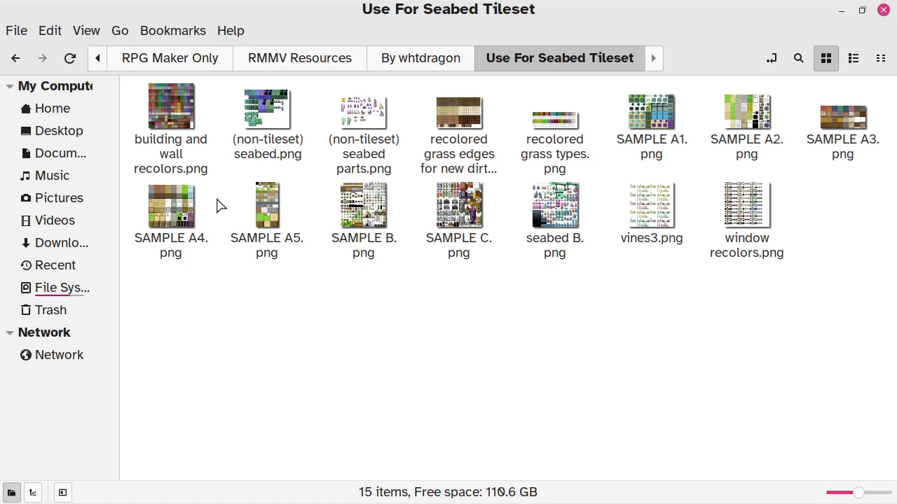
{"action": "double_click", "coordinate": [550, 206]}
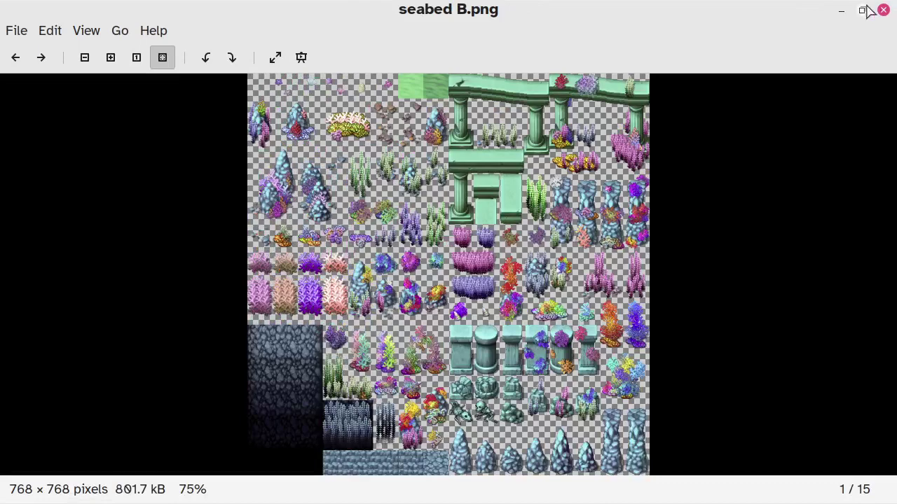
{"action": "left_click", "coordinate": [884, 12]}
{"action": "left_click", "coordinate": [646, 353]}
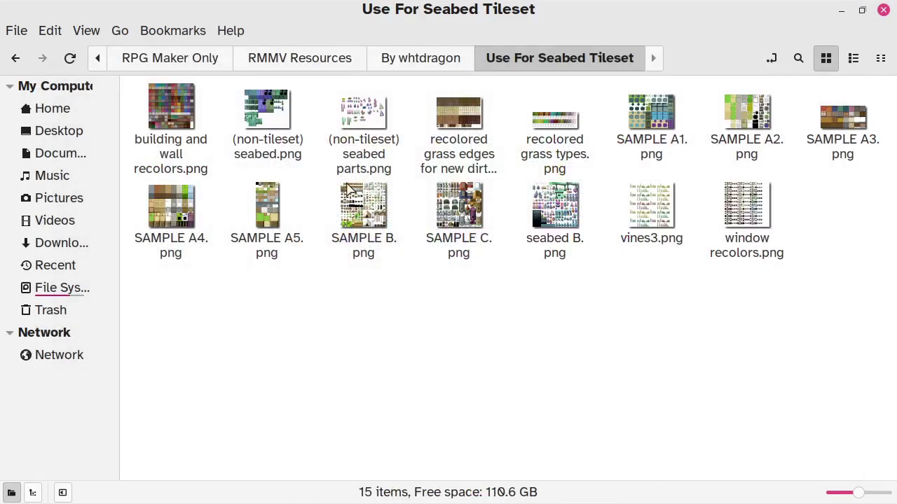
{"action": "left_click", "coordinate": [405, 67]}
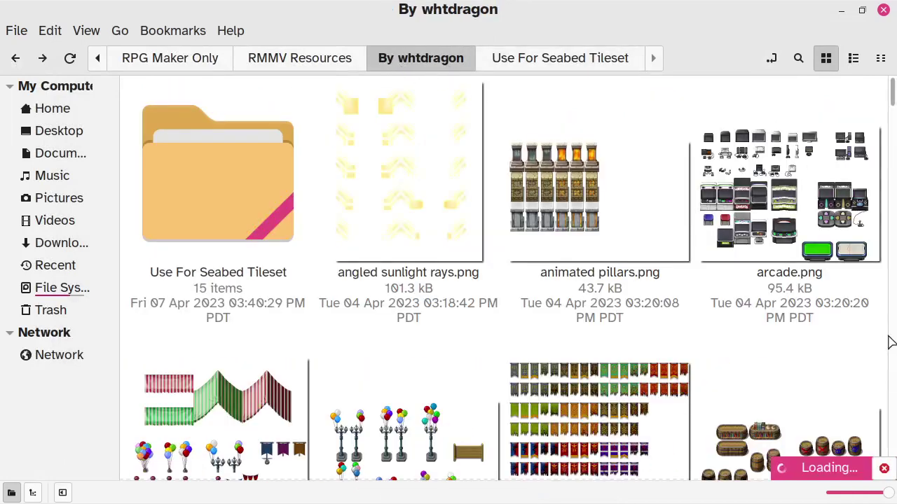
Look through the tileset image thumbnails in the By whtdragon folder, from angled sunlight rays.png down to the rooftop and rug recolors.
{"action": "scroll", "coordinate": [882, 335], "scroll_direction": "down", "scroll_amount": 3}
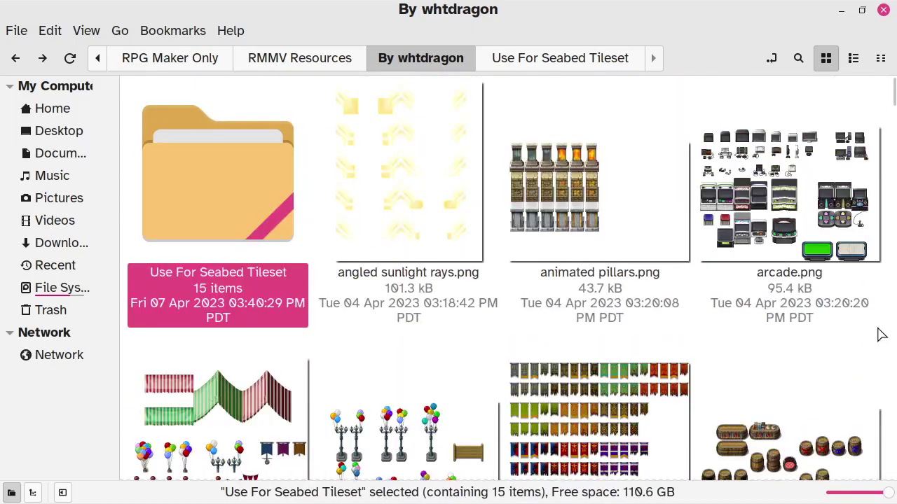
{"action": "scroll", "coordinate": [881, 335], "scroll_direction": "down", "scroll_amount": 5}
{"action": "scroll", "coordinate": [881, 335], "scroll_direction": "down", "scroll_amount": 3}
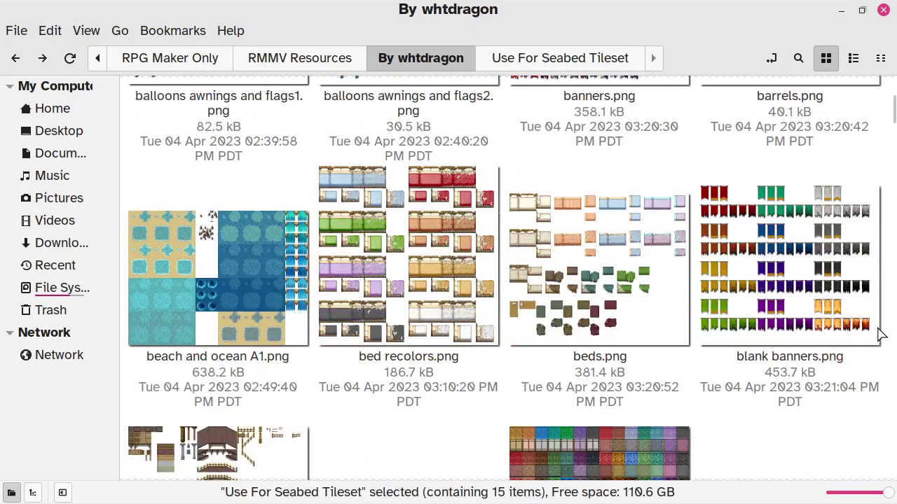
{"action": "scroll", "coordinate": [882, 335], "scroll_direction": "down", "scroll_amount": 6}
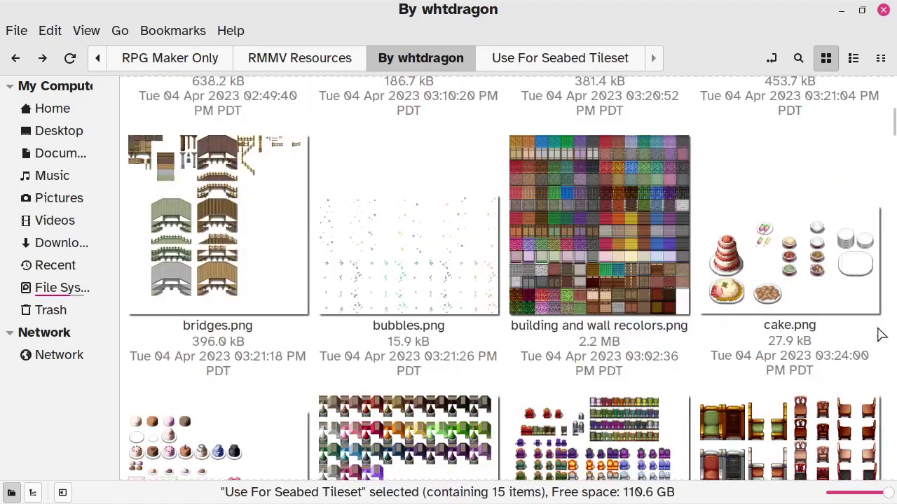
{"action": "scroll", "coordinate": [881, 335], "scroll_direction": "down", "scroll_amount": 4}
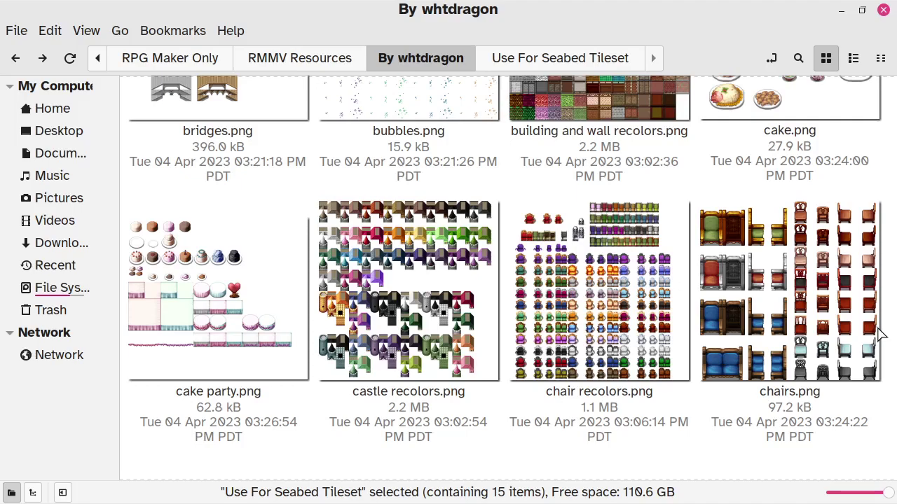
{"action": "scroll", "coordinate": [881, 335], "scroll_direction": "down", "scroll_amount": 7}
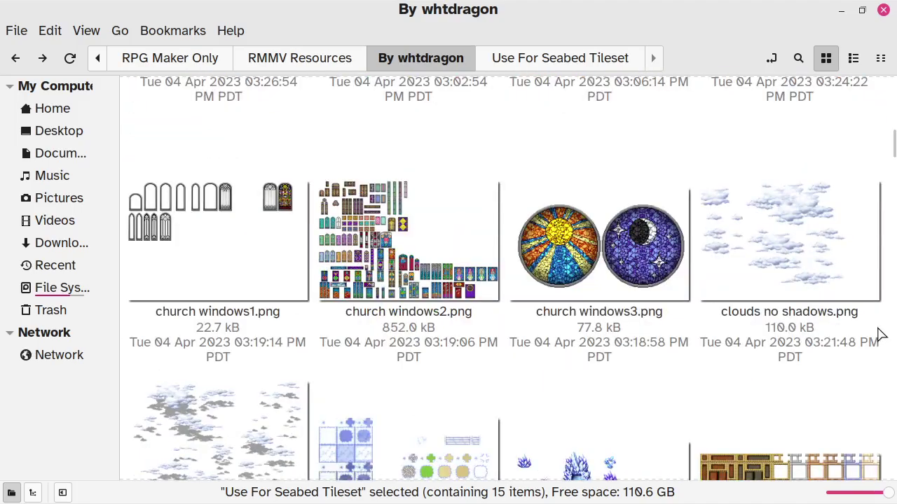
{"action": "scroll", "coordinate": [881, 335], "scroll_direction": "down", "scroll_amount": 7}
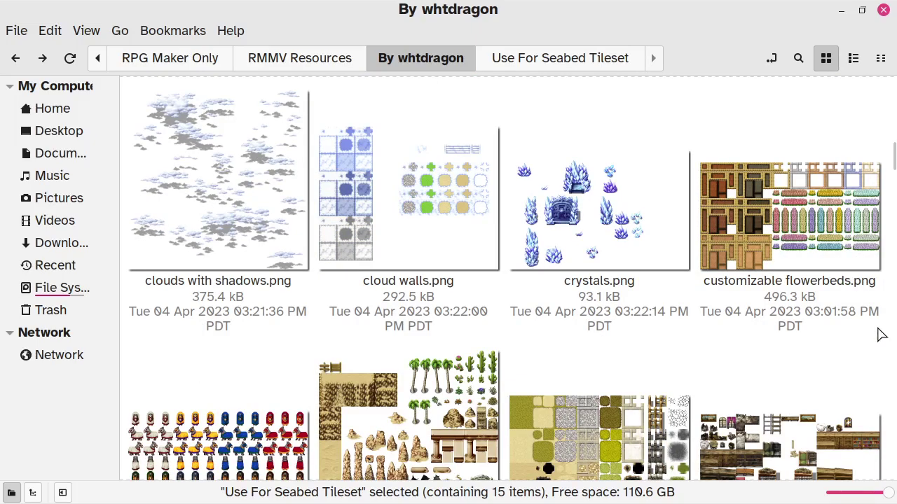
{"action": "scroll", "coordinate": [881, 335], "scroll_direction": "down", "scroll_amount": 5}
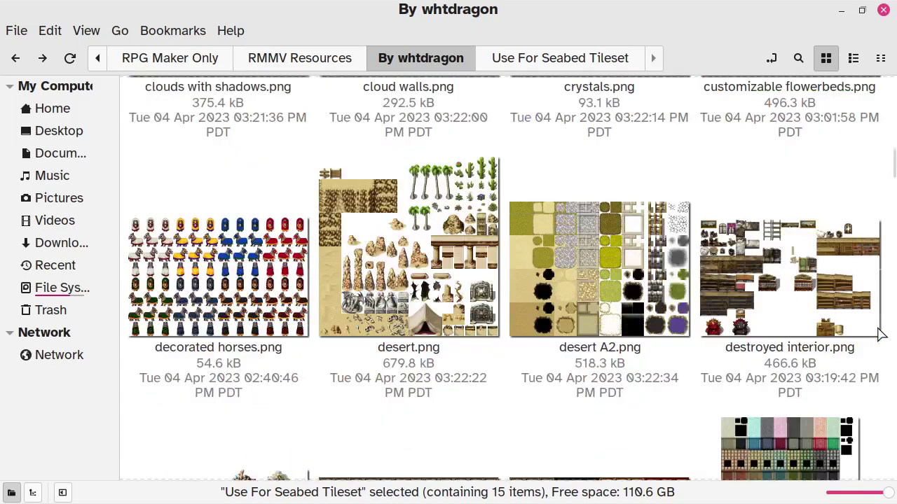
{"action": "scroll", "coordinate": [882, 335], "scroll_direction": "down", "scroll_amount": 4}
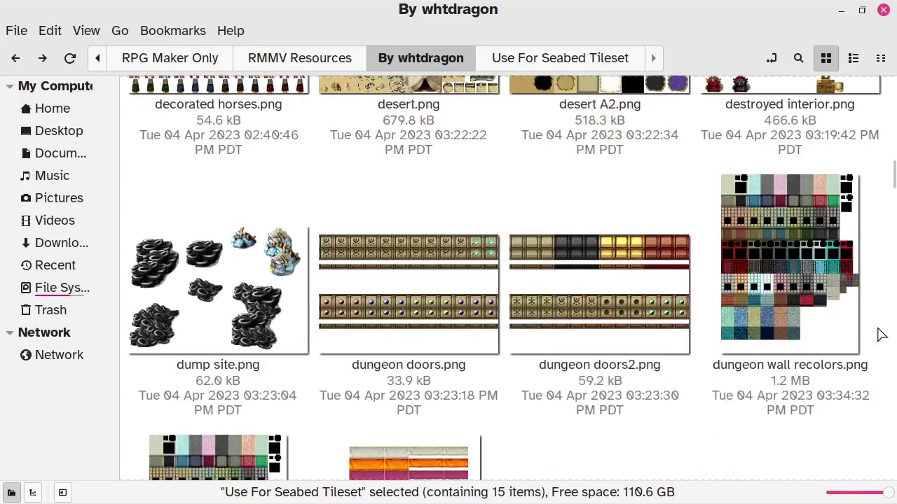
{"action": "scroll", "coordinate": [881, 335], "scroll_direction": "down", "scroll_amount": 5}
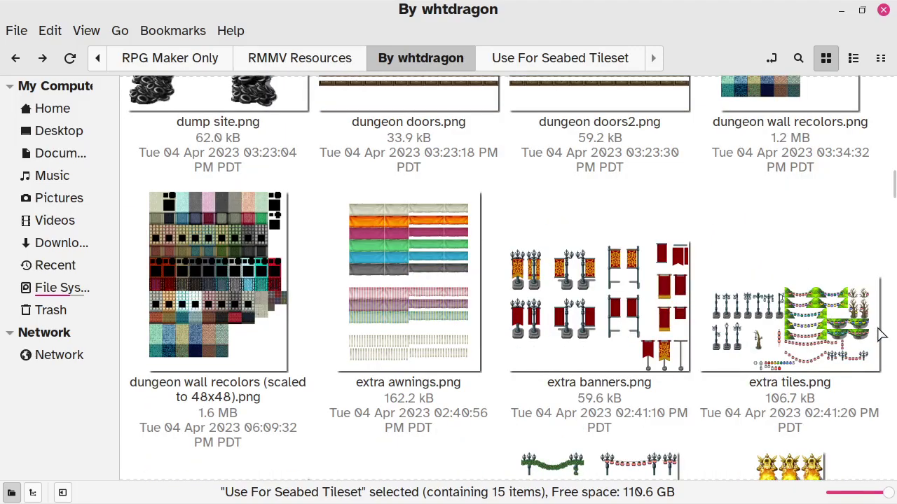
{"action": "scroll", "coordinate": [881, 335], "scroll_direction": "down", "scroll_amount": 6}
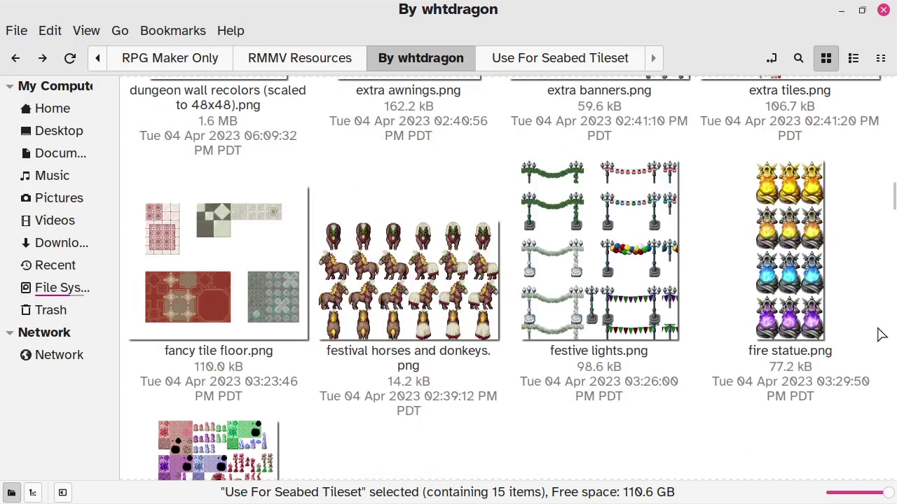
{"action": "scroll", "coordinate": [881, 335], "scroll_direction": "down", "scroll_amount": 5}
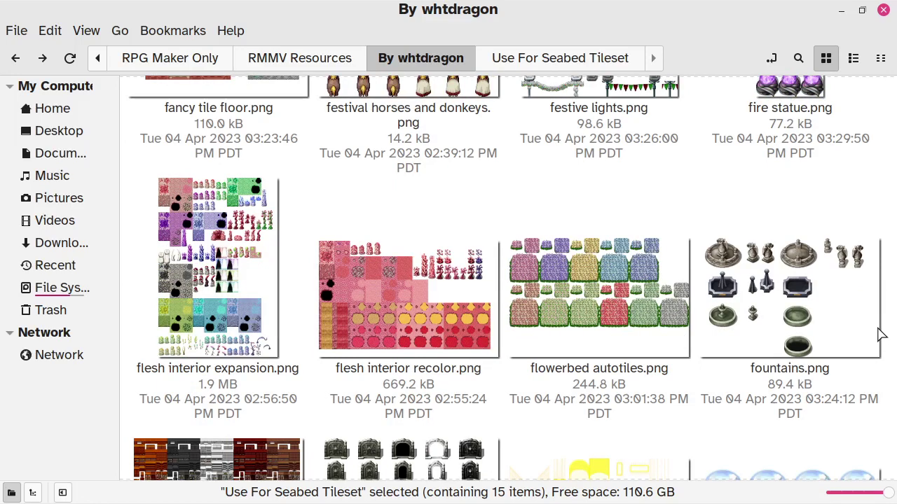
{"action": "scroll", "coordinate": [881, 335], "scroll_direction": "down", "scroll_amount": 5}
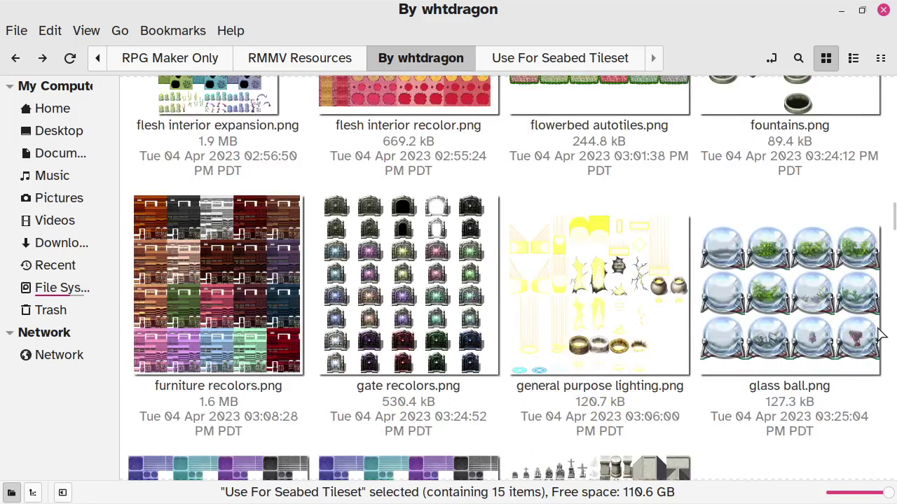
{"action": "scroll", "coordinate": [881, 335], "scroll_direction": "down", "scroll_amount": 1}
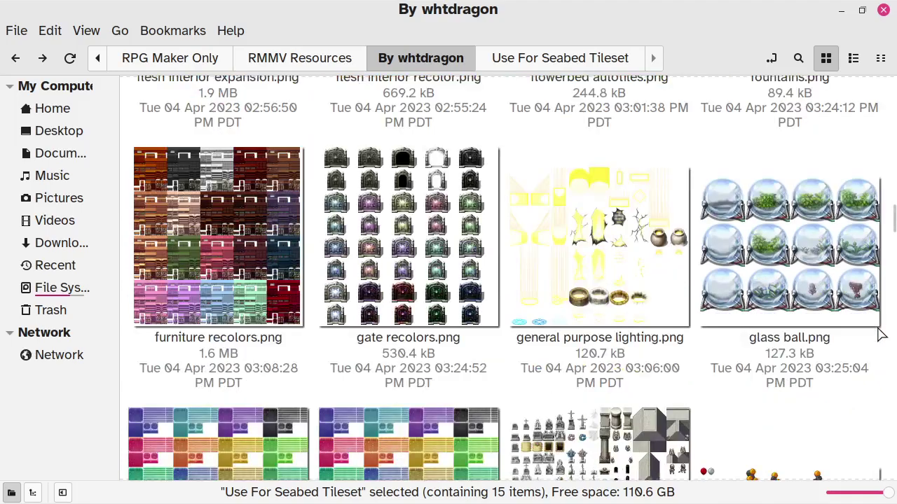
{"action": "scroll", "coordinate": [882, 334], "scroll_direction": "down", "scroll_amount": 5}
{"action": "scroll", "coordinate": [882, 335], "scroll_direction": "down", "scroll_amount": 5}
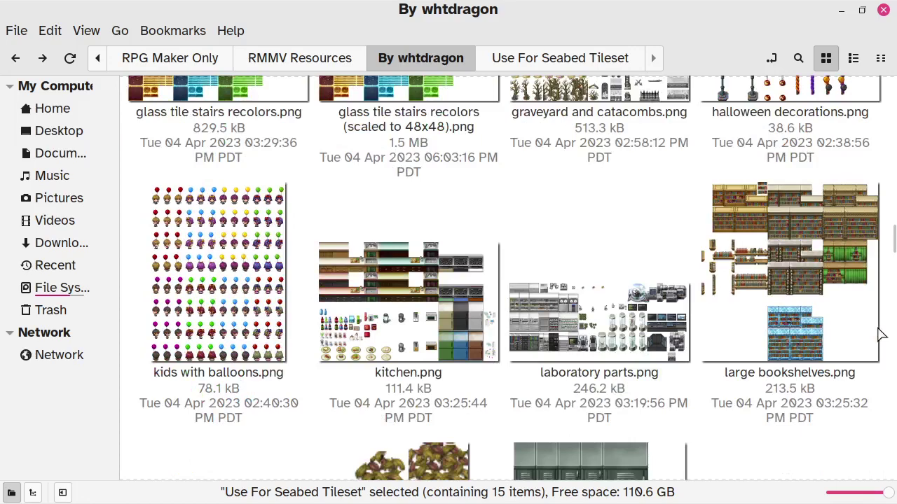
{"action": "scroll", "coordinate": [881, 335], "scroll_direction": "down", "scroll_amount": 2}
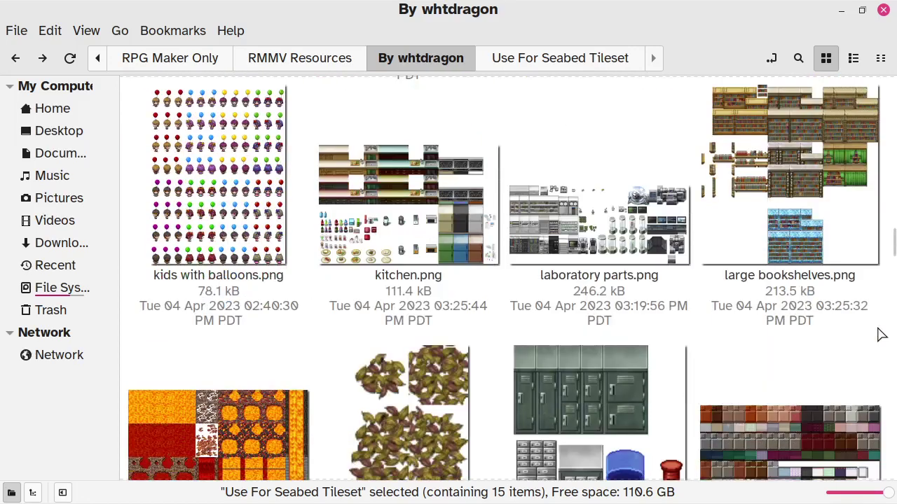
{"action": "scroll", "coordinate": [881, 335], "scroll_direction": "down", "scroll_amount": 4}
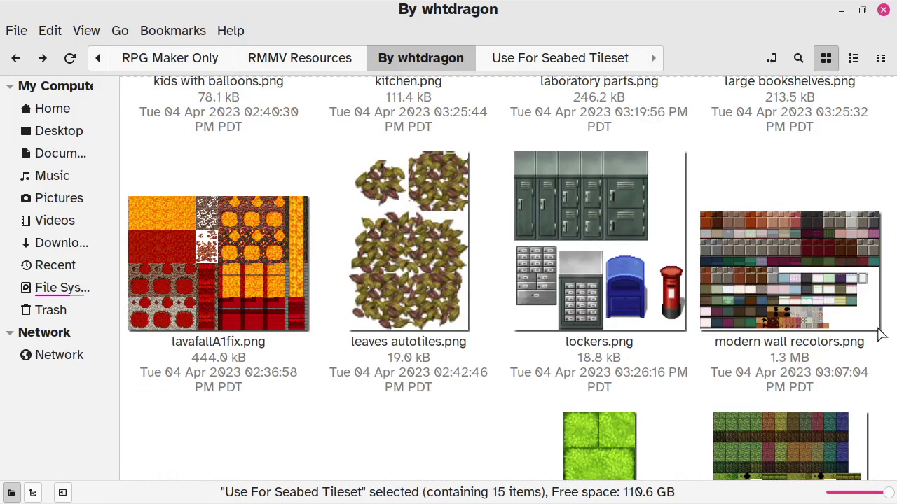
{"action": "scroll", "coordinate": [881, 335], "scroll_direction": "down", "scroll_amount": 5}
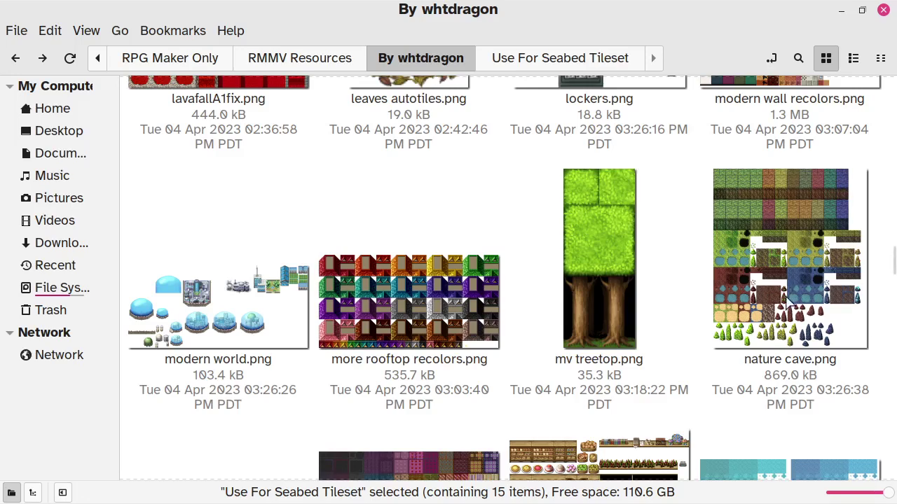
{"action": "scroll", "coordinate": [888, 322], "scroll_direction": "down", "scroll_amount": 1}
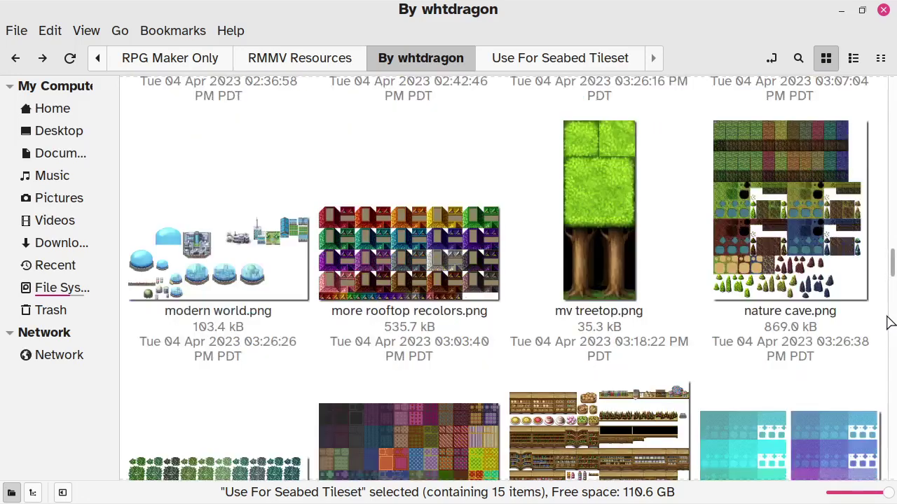
{"action": "scroll", "coordinate": [889, 323], "scroll_direction": "down", "scroll_amount": 4}
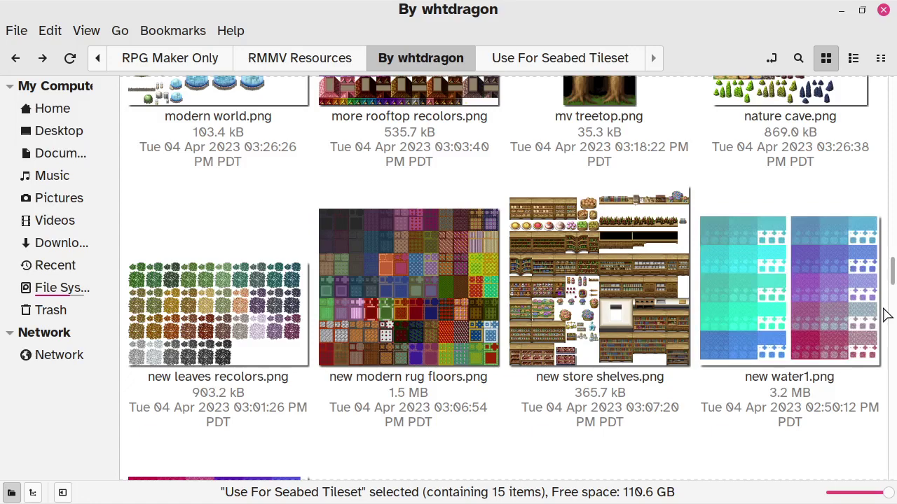
{"action": "scroll", "coordinate": [886, 315], "scroll_direction": "down", "scroll_amount": 5}
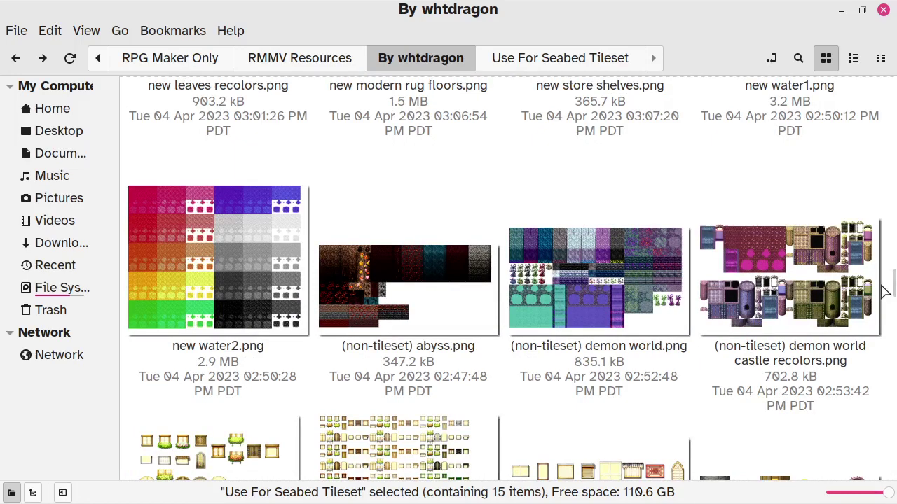
{"action": "scroll", "coordinate": [890, 286], "scroll_direction": "down", "scroll_amount": 1}
{"action": "scroll", "coordinate": [890, 285], "scroll_direction": "down", "scroll_amount": 2}
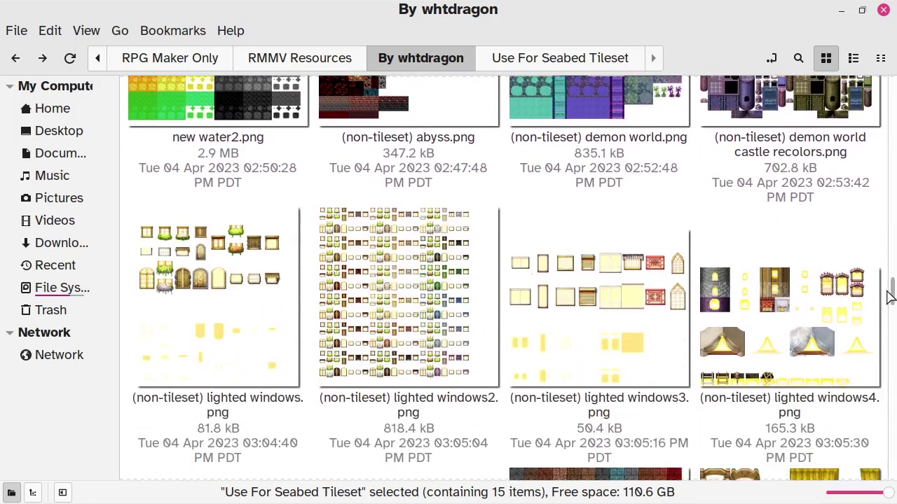
{"action": "scroll", "coordinate": [888, 294], "scroll_direction": "down", "scroll_amount": 3}
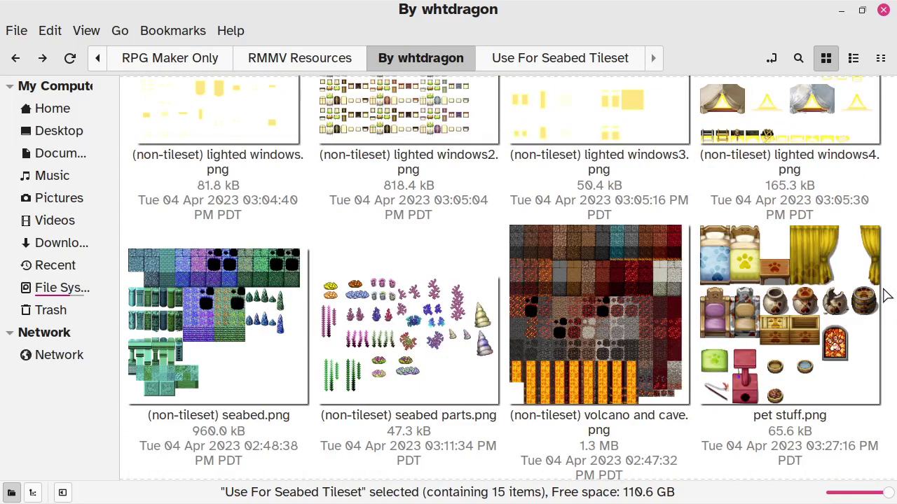
{"action": "scroll", "coordinate": [886, 294], "scroll_direction": "down", "scroll_amount": 5}
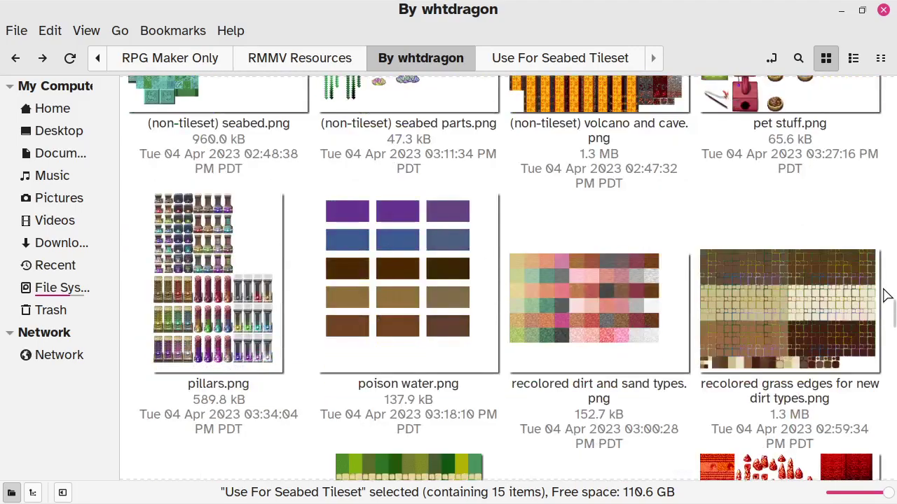
{"action": "scroll", "coordinate": [886, 294], "scroll_direction": "up", "scroll_amount": 4}
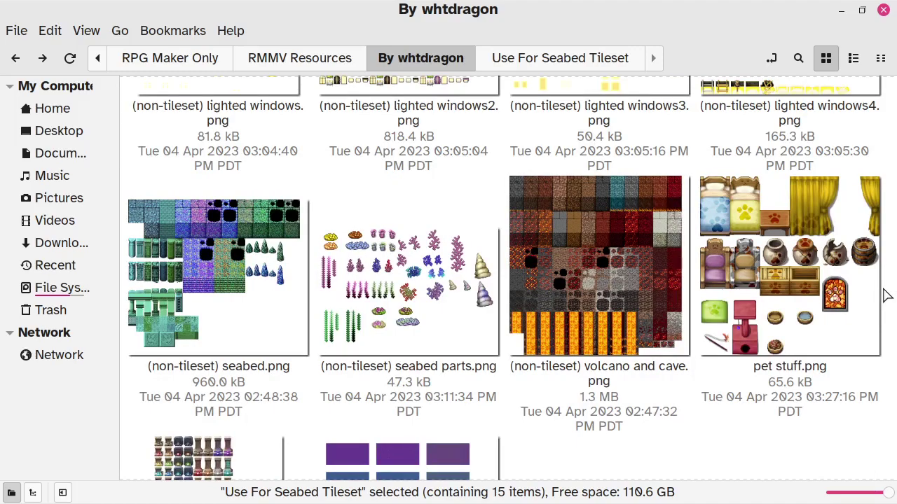
{"action": "scroll", "coordinate": [885, 295], "scroll_direction": "down", "scroll_amount": 5}
{"action": "scroll", "coordinate": [886, 294], "scroll_direction": "down", "scroll_amount": 3}
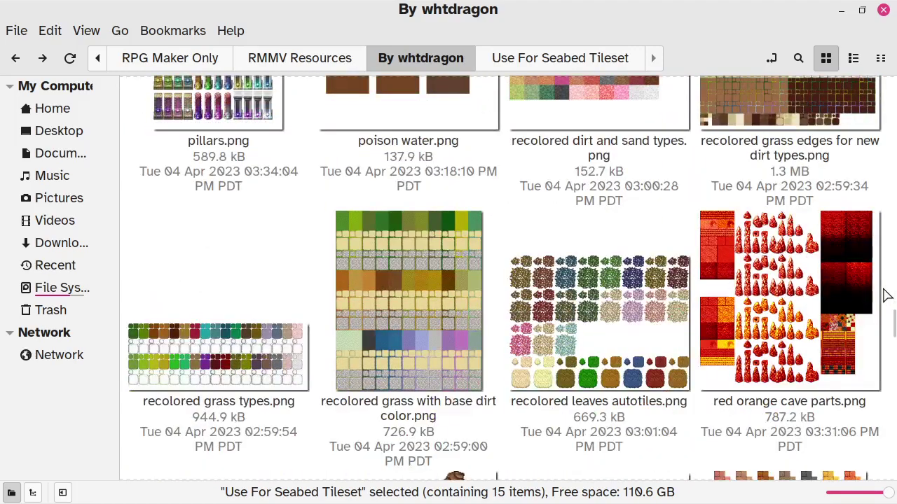
{"action": "scroll", "coordinate": [886, 294], "scroll_direction": "down", "scroll_amount": 5}
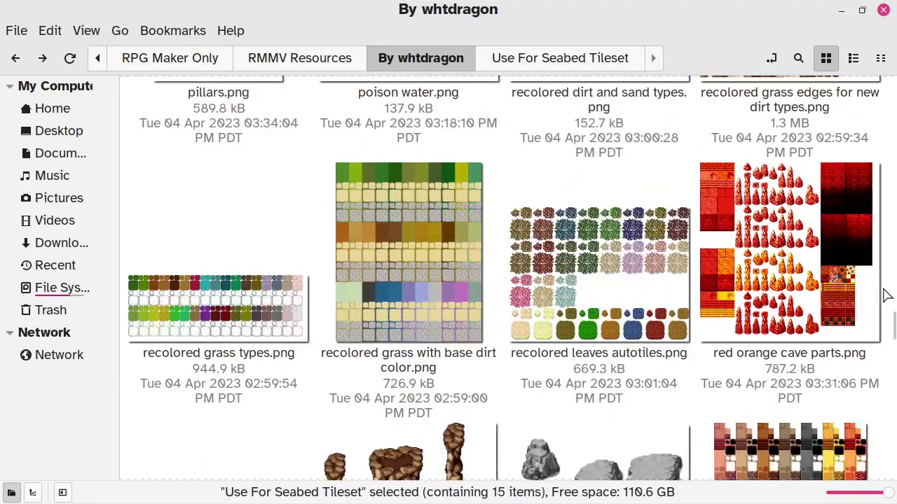
{"action": "scroll", "coordinate": [886, 295], "scroll_direction": "down", "scroll_amount": 10}
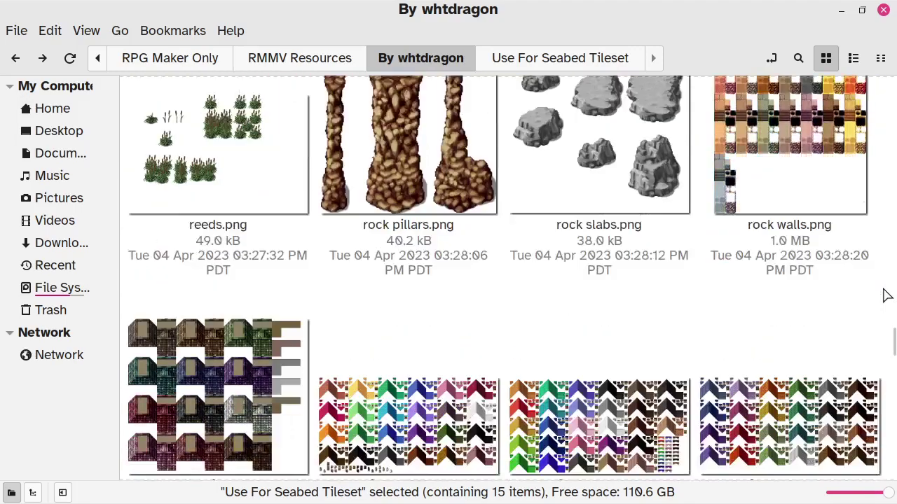
{"action": "scroll", "coordinate": [886, 294], "scroll_direction": "down", "scroll_amount": 4}
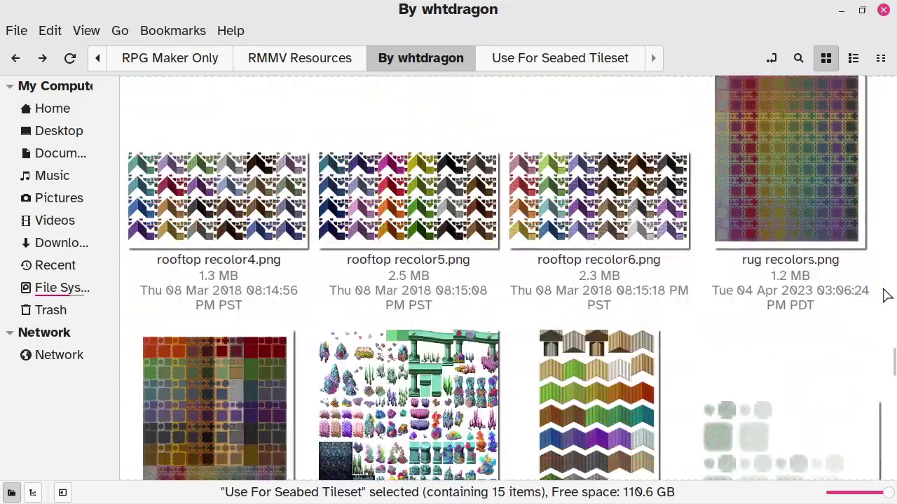
{"action": "scroll", "coordinate": [884, 295], "scroll_direction": "up", "scroll_amount": 12}
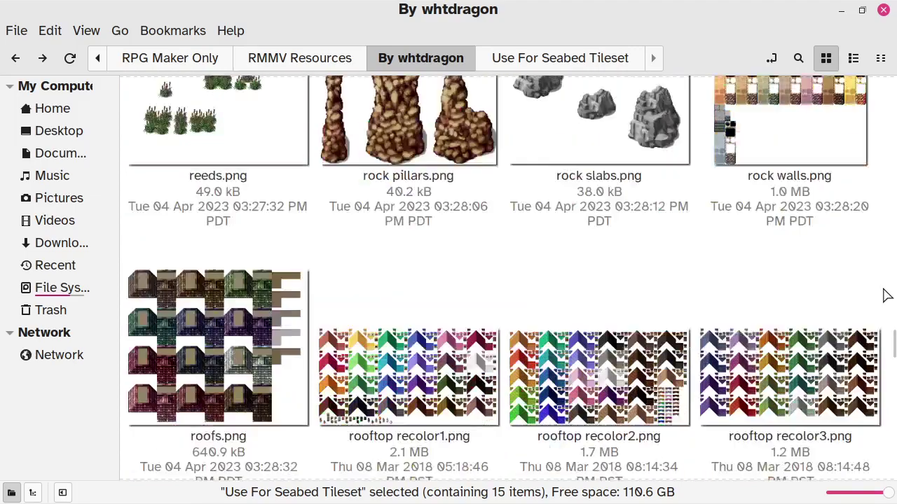
Return to the Use For Seabed Tileset folder and open (non-tileset) seabed.png in GNU Image Manipulation Program.
{"action": "left_click", "coordinate": [552, 58]}
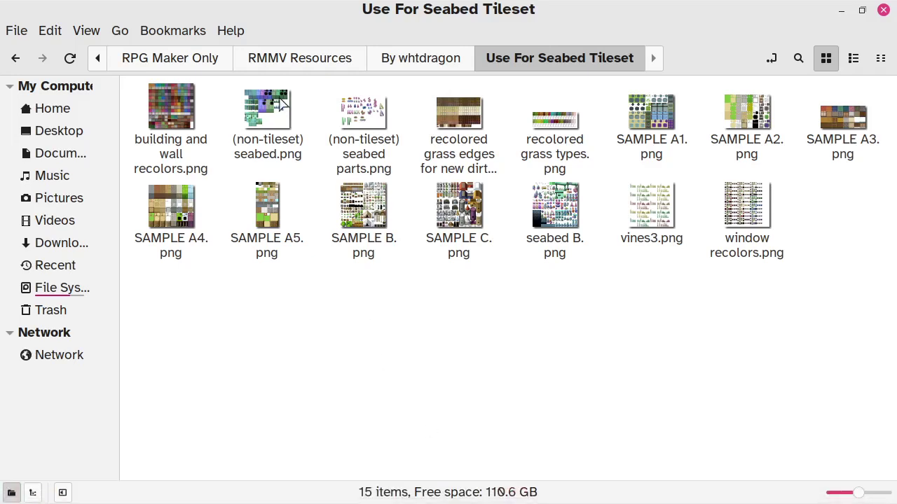
{"action": "right_click", "coordinate": [258, 112]}
{"action": "mouse_move", "coordinate": [365, 147]}
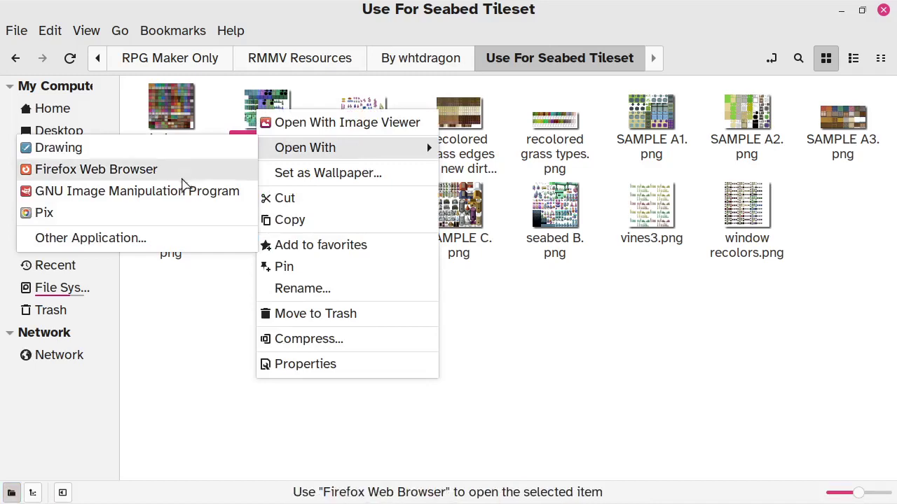
{"action": "left_click", "coordinate": [181, 171]}
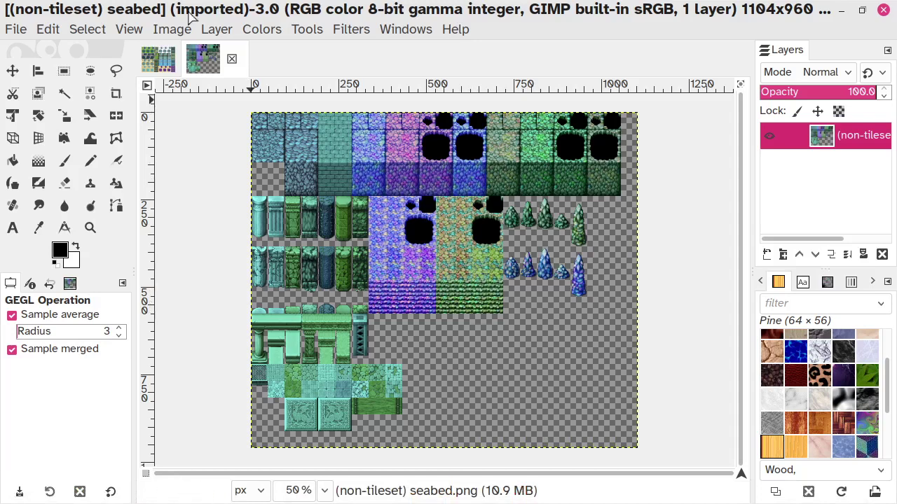
Switch to the SAMPLE A1.png image and examine its gridded autotiles from the upper to the lower rows.
{"action": "left_click", "coordinate": [161, 60]}
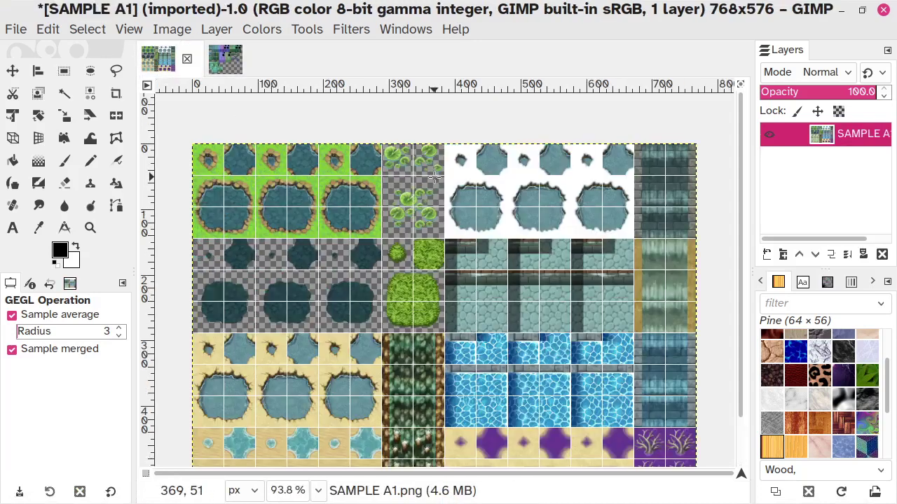
{"action": "scroll", "coordinate": [442, 205], "scroll_direction": "down", "scroll_amount": 2}
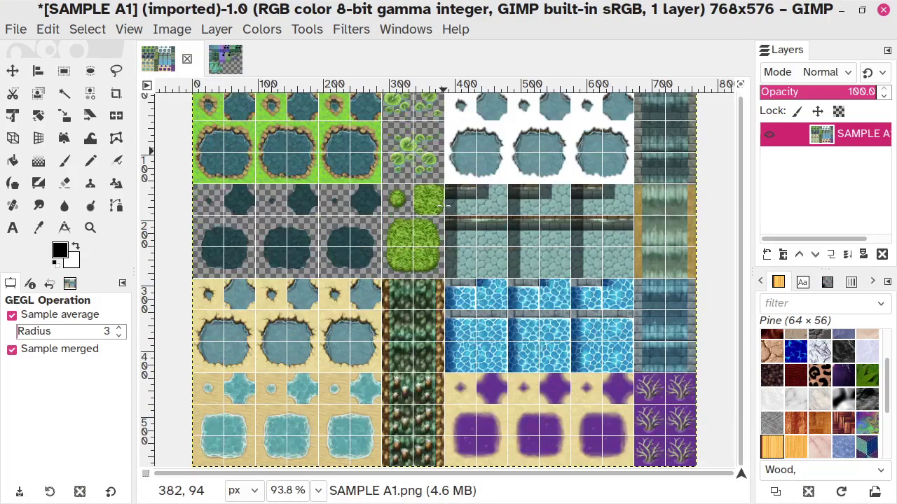
{"action": "scroll", "coordinate": [442, 204], "scroll_direction": "up", "scroll_amount": 1}
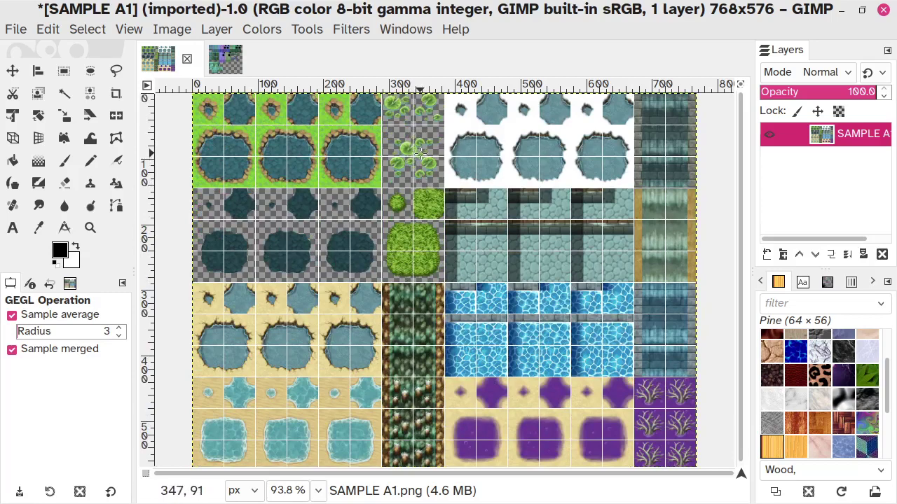
Switch to the Use For Seabed Tileset folder and open SAMPLE A2.png in GNU Image Manipulation Program.
{"action": "scroll", "coordinate": [419, 153], "scroll_direction": "down", "scroll_amount": 1}
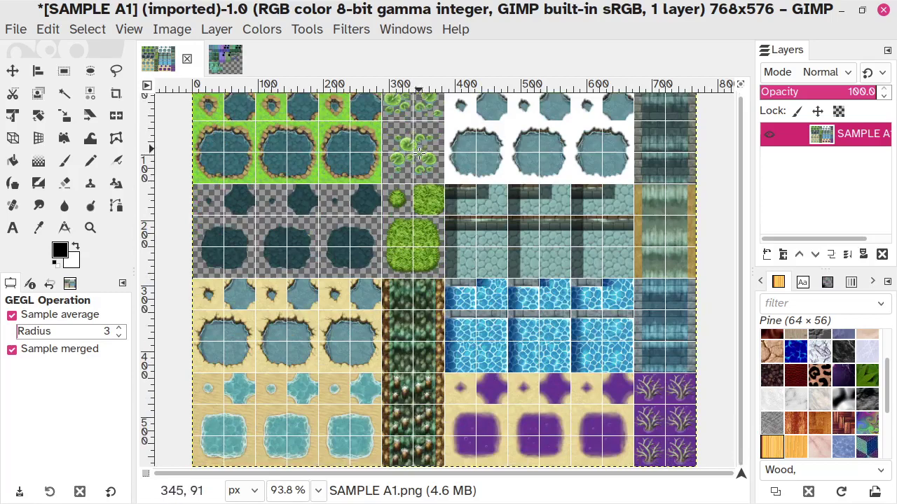
{"action": "scroll", "coordinate": [418, 153], "scroll_direction": "up", "scroll_amount": 1}
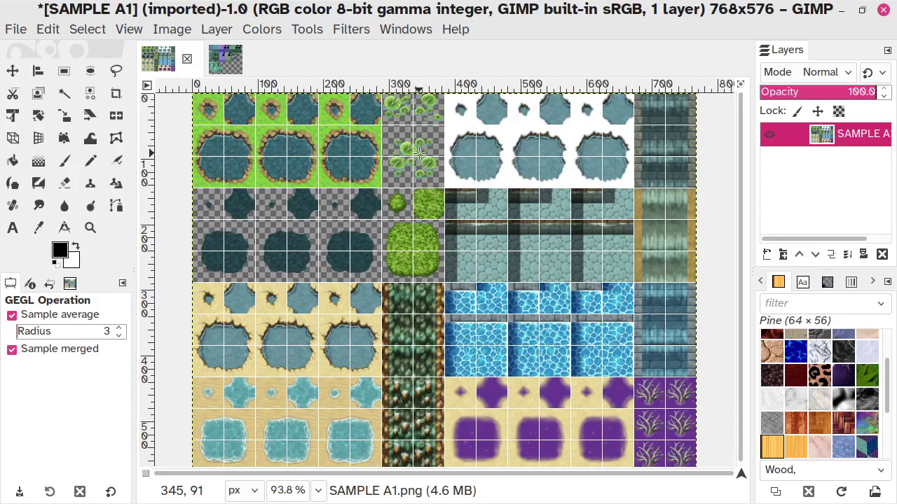
{"action": "left_click", "coordinate": [466, 494]}
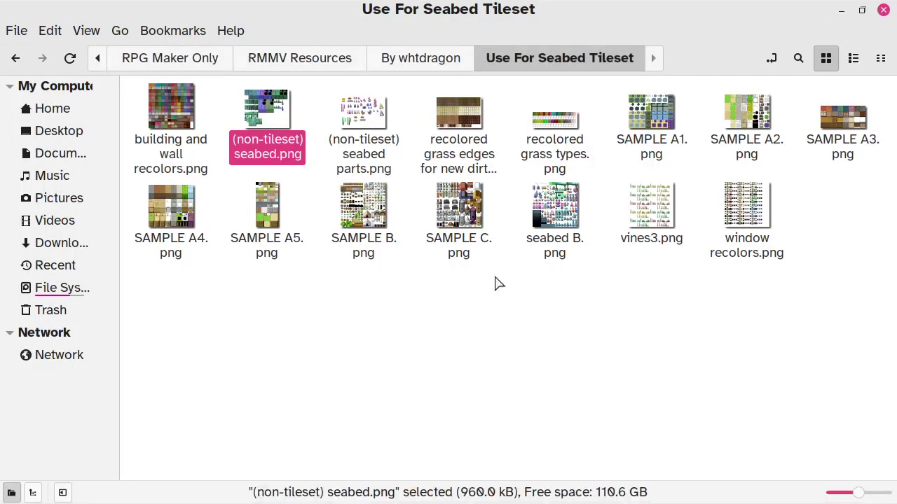
{"action": "right_click", "coordinate": [744, 107]}
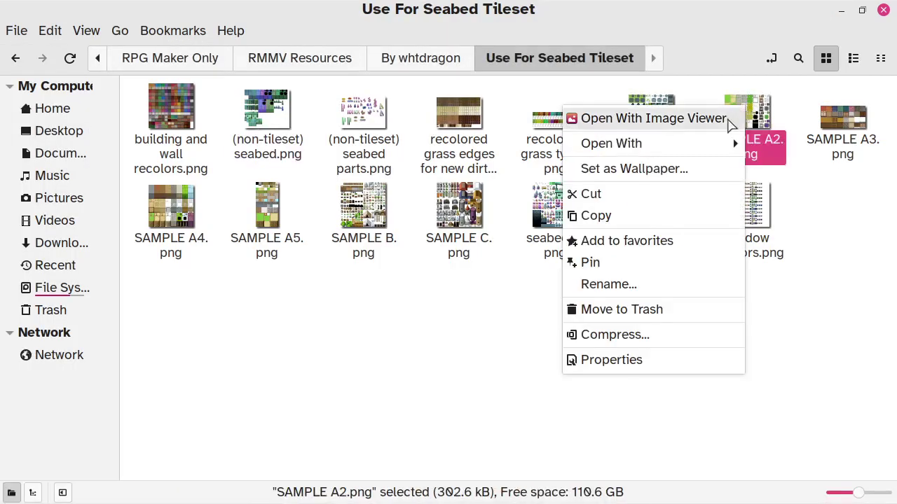
{"action": "mouse_move", "coordinate": [679, 154]}
{"action": "left_click", "coordinate": [485, 188]}
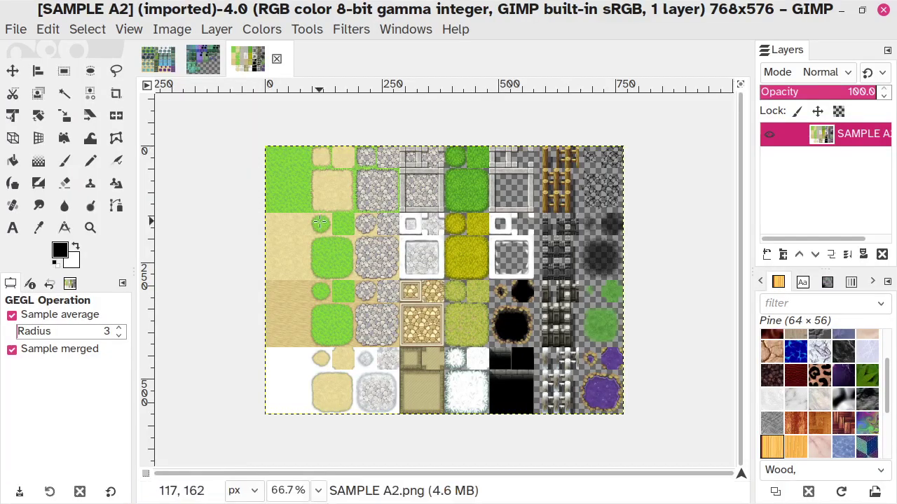
Show the grid on SAMPLE A2 and set its horizontal and vertical spacing to 48 pixels.
{"action": "left_click", "coordinate": [93, 31]}
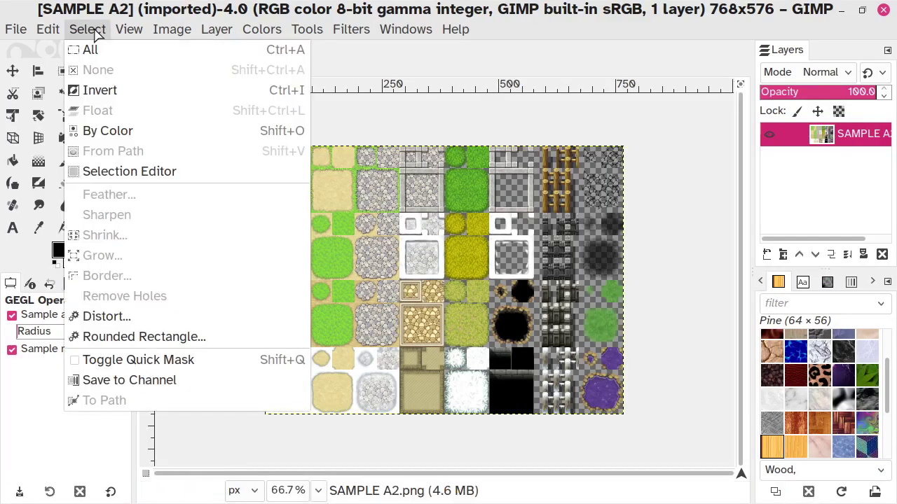
{"action": "left_click", "coordinate": [154, 375]}
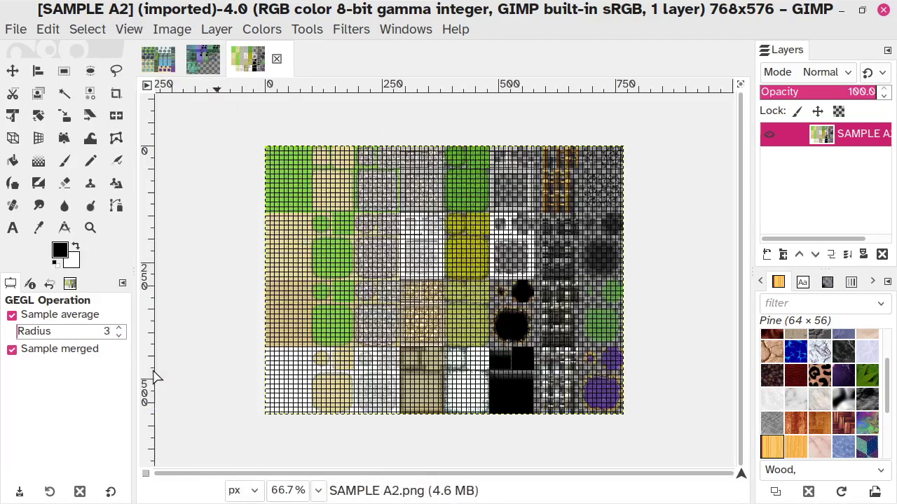
{"action": "left_click", "coordinate": [162, 31]}
{"action": "left_click", "coordinate": [199, 430]}
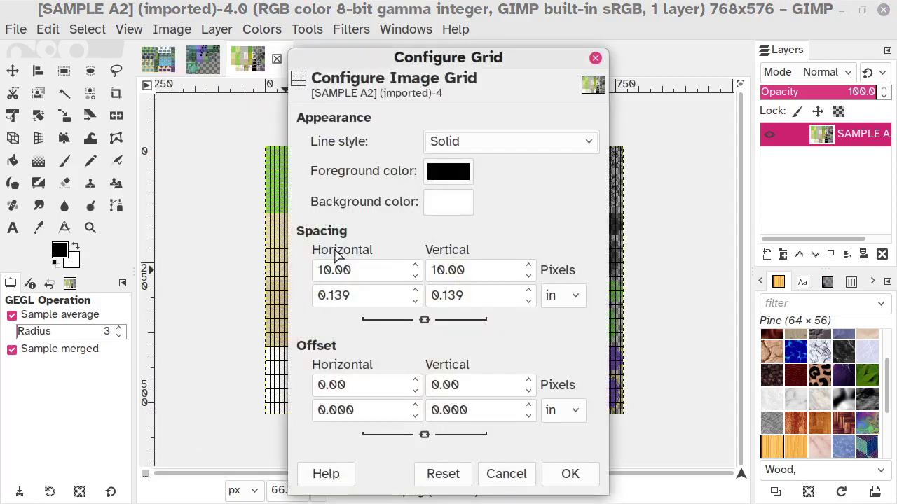
{"action": "double_click", "coordinate": [363, 268]}
{"action": "type", "text": "48"}
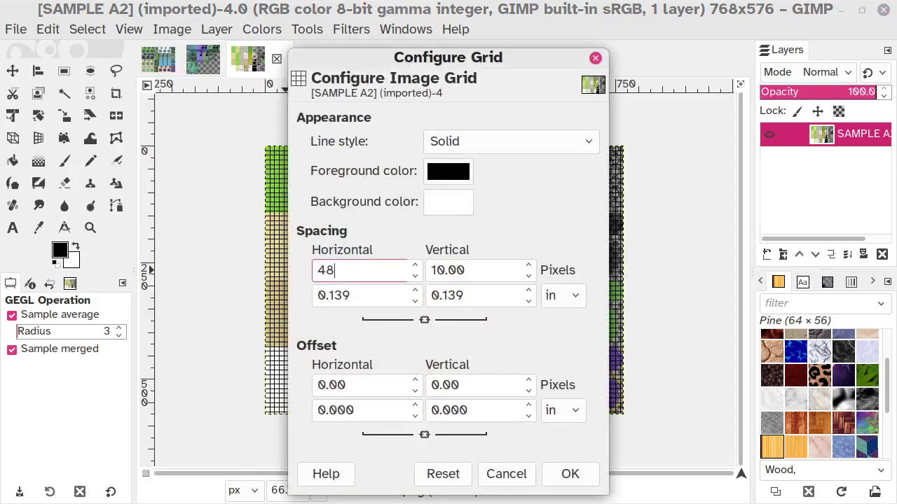
{"action": "left_click", "coordinate": [477, 269]}
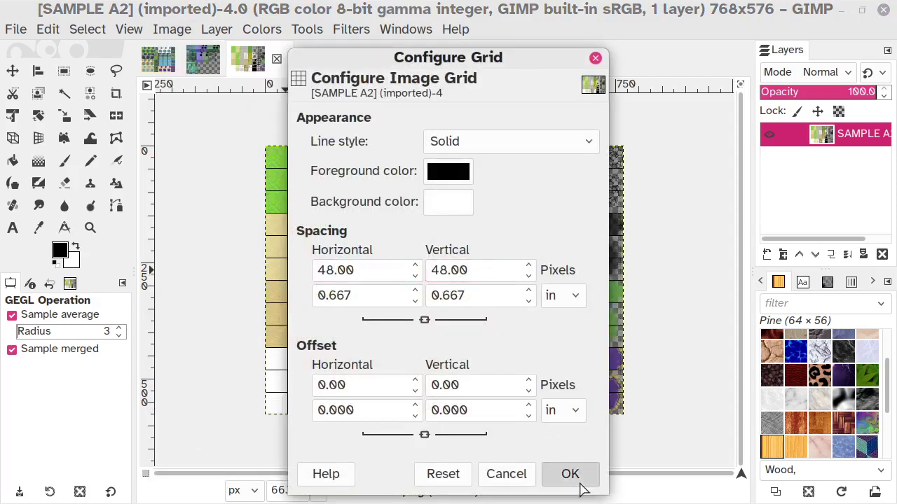
{"action": "left_click", "coordinate": [583, 482]}
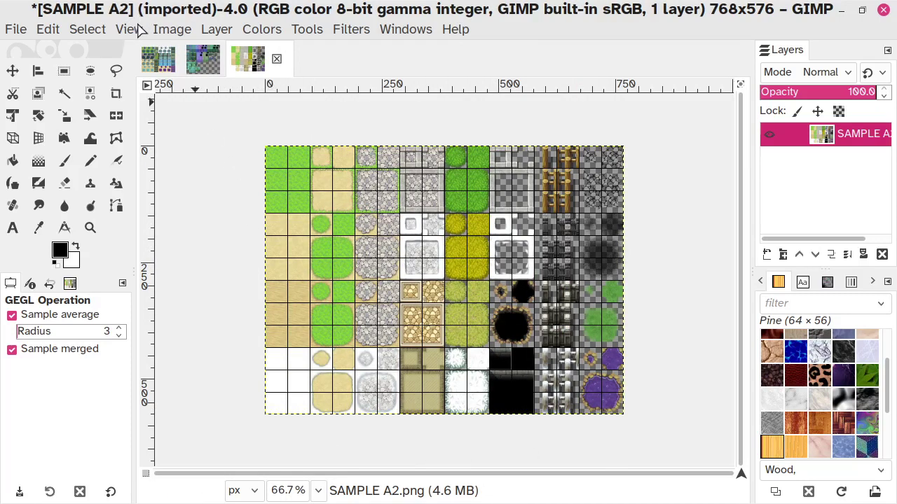
Zoom SAMPLE A2 so that the whole image fits in the window.
{"action": "left_click", "coordinate": [140, 27]}
{"action": "mouse_move", "coordinate": [231, 123]}
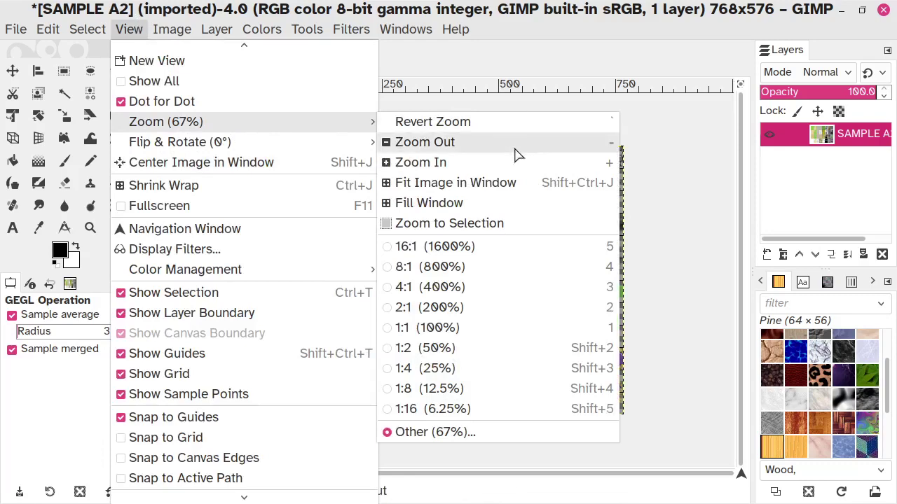
{"action": "left_click", "coordinate": [517, 185]}
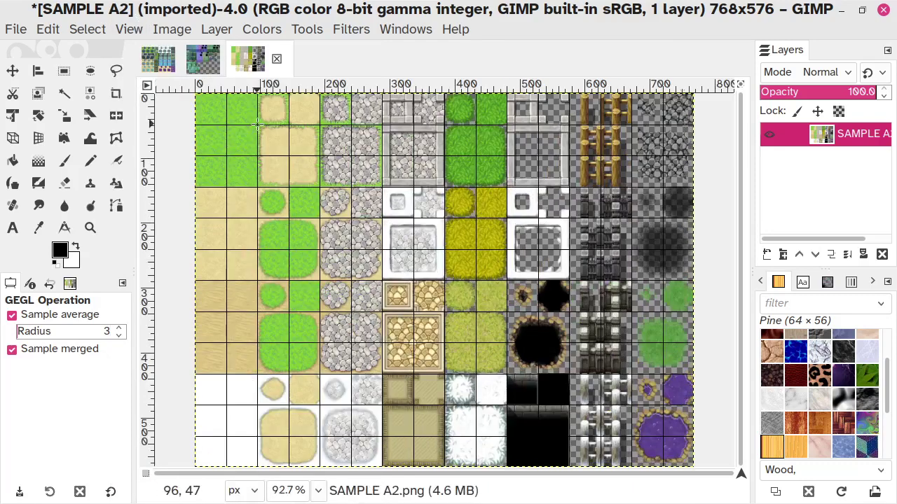
Compare the (non-tileset) seabed image with the gridded SAMPLE A2 autotiles by alternating between the two images.
{"action": "left_click", "coordinate": [202, 60]}
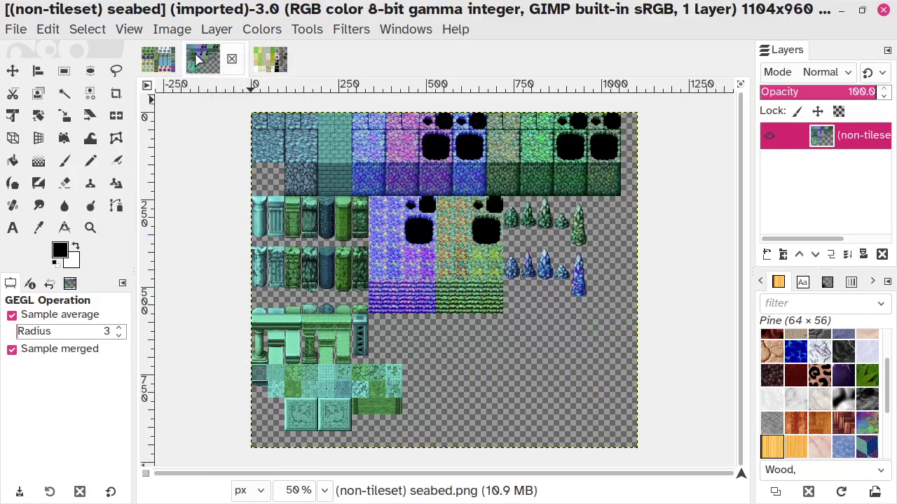
{"action": "left_click", "coordinate": [269, 57]}
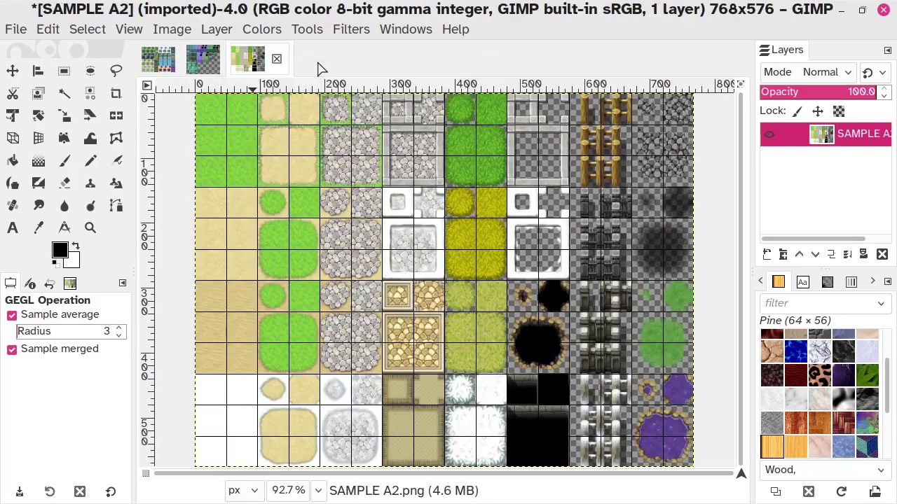
{"action": "left_click", "coordinate": [206, 59]}
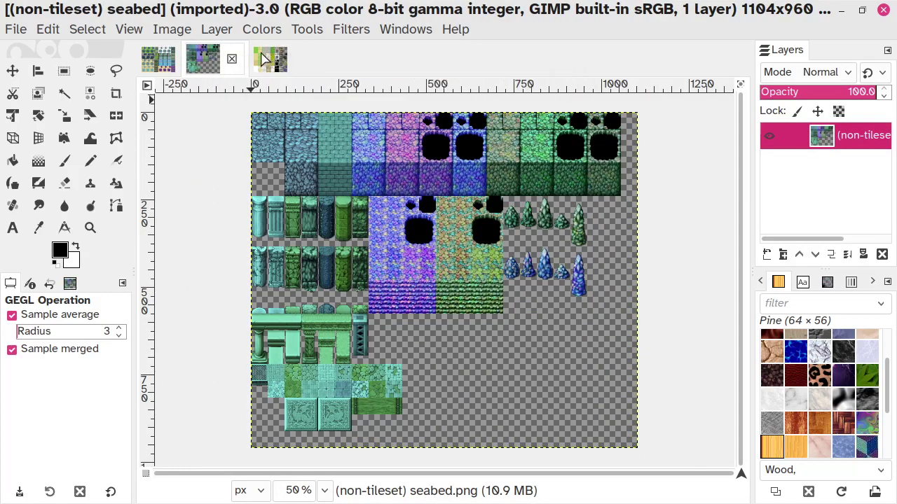
{"action": "left_click", "coordinate": [265, 59]}
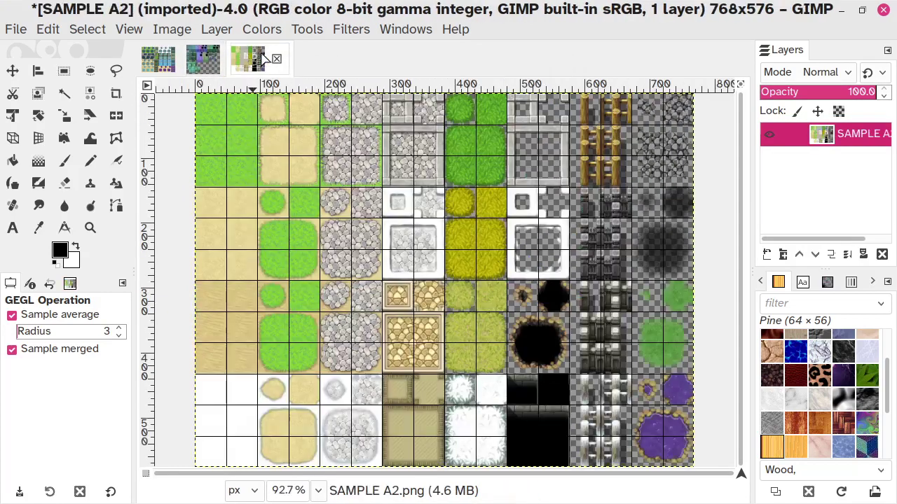
{"action": "left_click", "coordinate": [199, 58]}
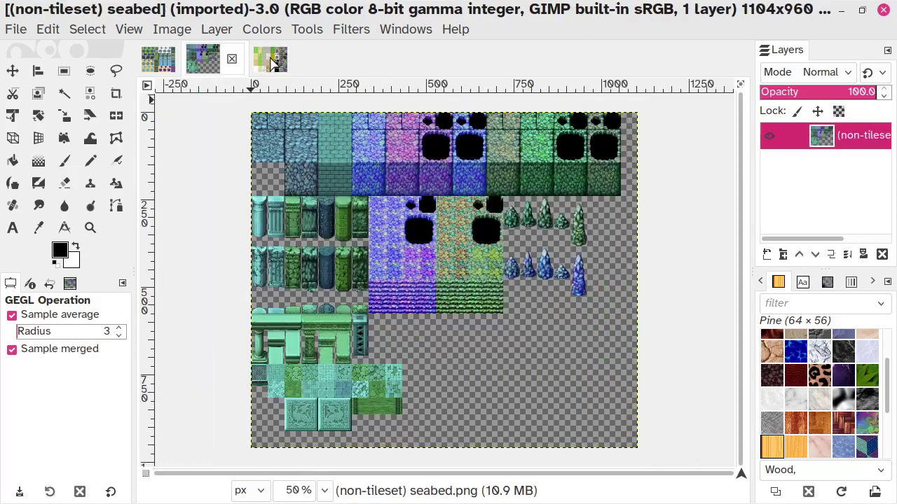
{"action": "left_click", "coordinate": [270, 60]}
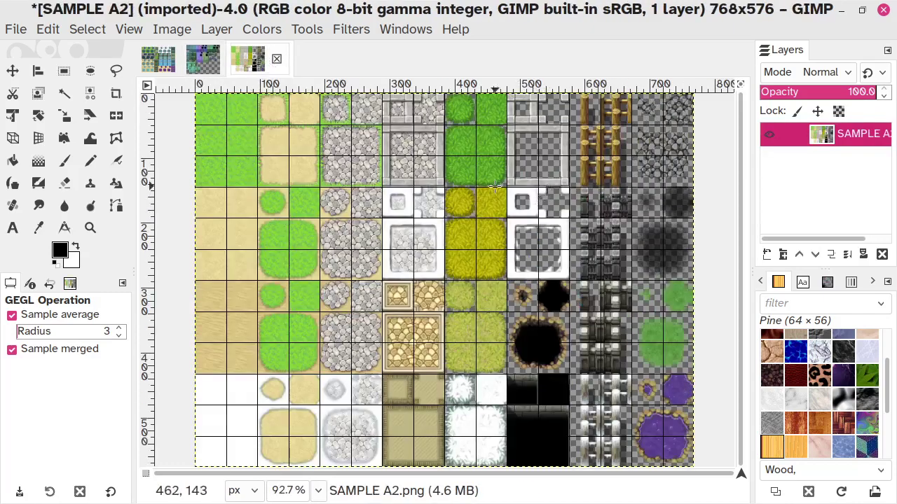
{"action": "left_click", "coordinate": [203, 61]}
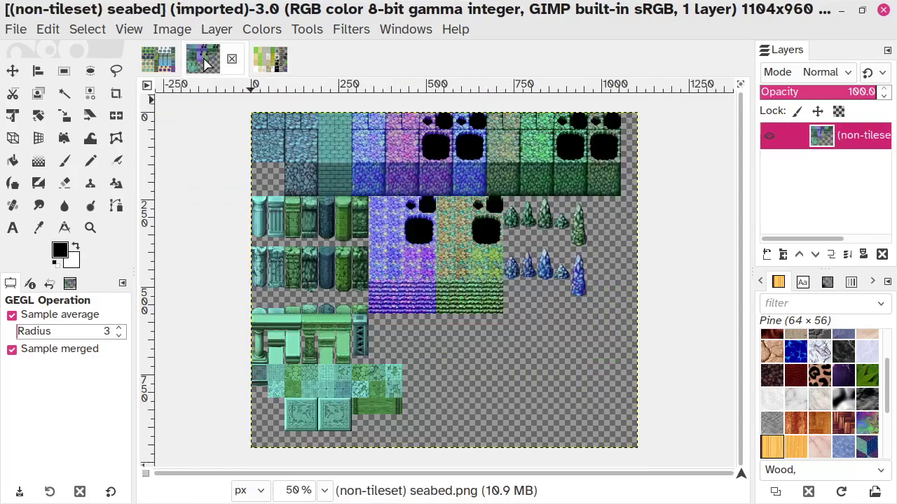
{"action": "left_click", "coordinate": [261, 61]}
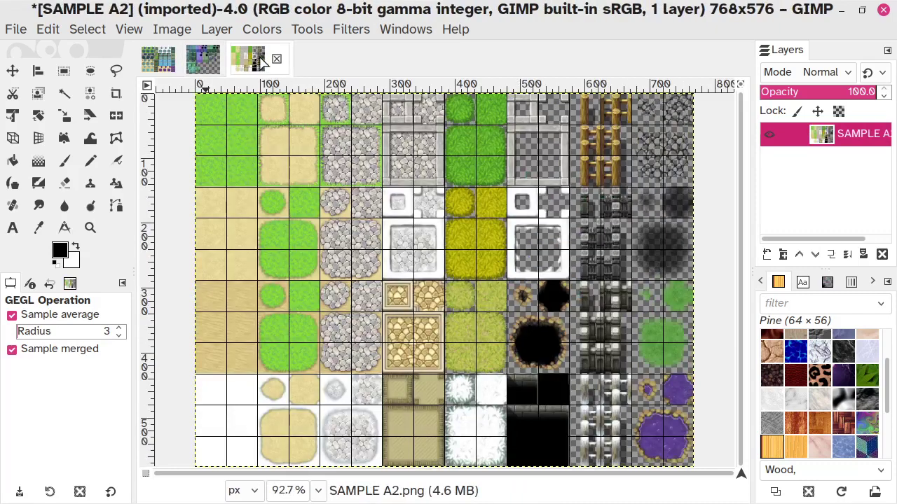
Close the SAMPLE A1 image and discard its changes.
{"action": "left_click", "coordinate": [147, 62]}
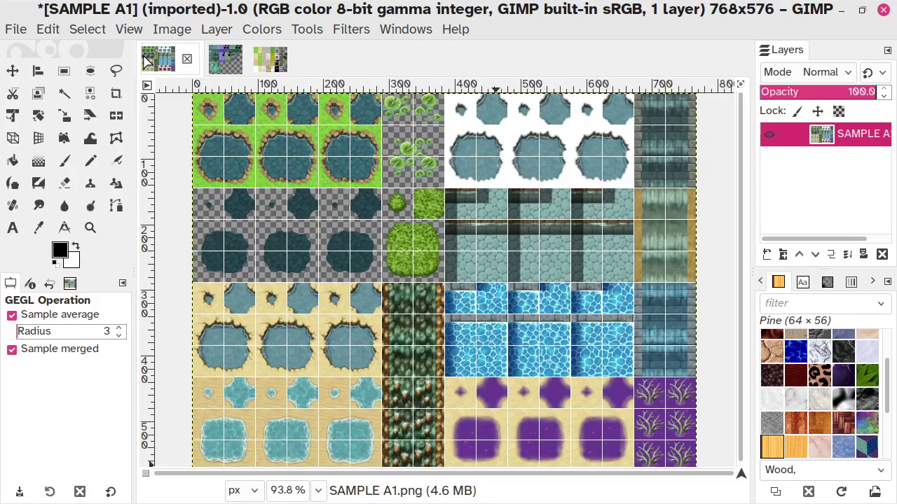
{"action": "left_click", "coordinate": [186, 59]}
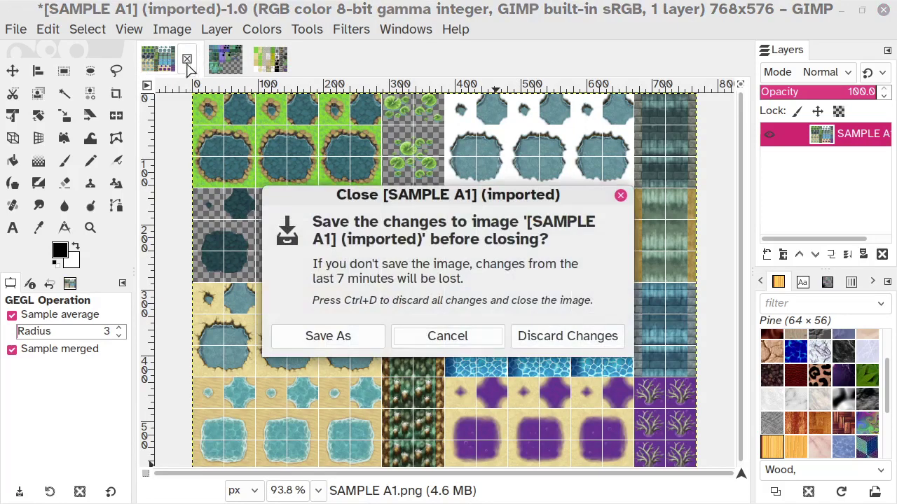
{"action": "left_click", "coordinate": [557, 339]}
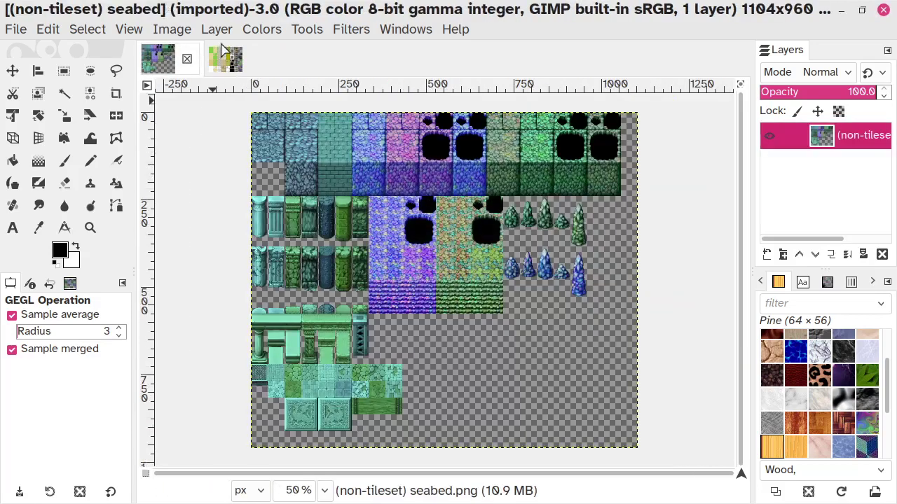
Examine SAMPLE A2's ground autotile layout again alongside the floor and wall tiles in the (non-tileset) seabed image.
{"action": "left_click", "coordinate": [220, 60]}
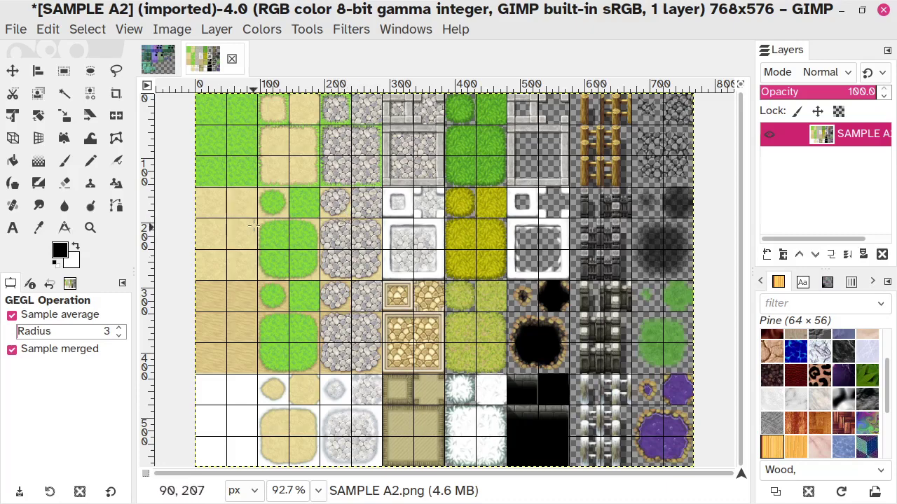
{"action": "left_click", "coordinate": [148, 63]}
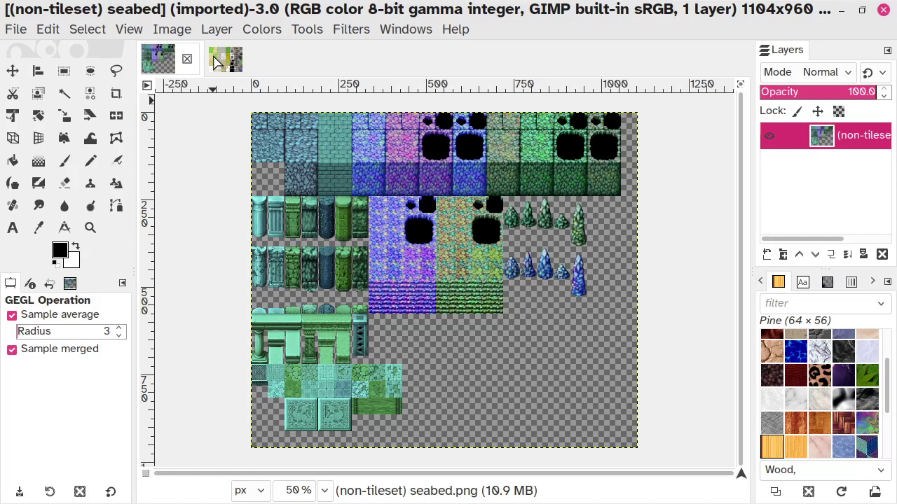
{"action": "left_click", "coordinate": [216, 62]}
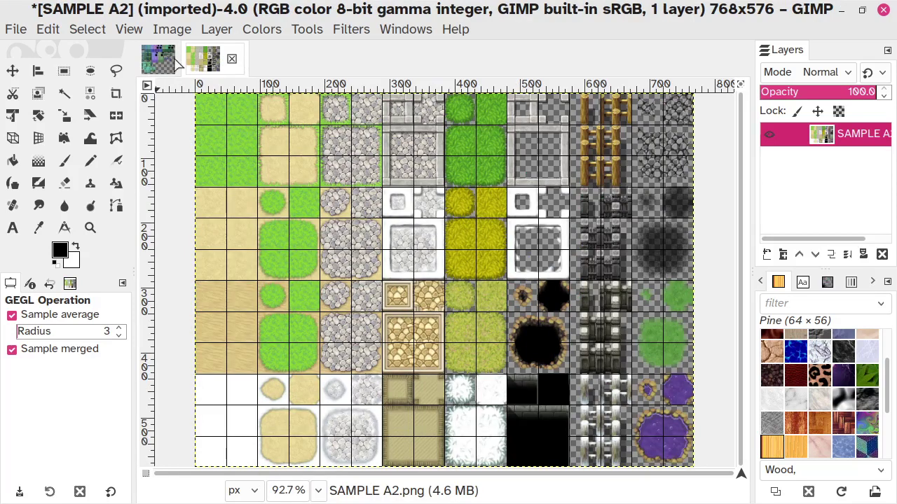
{"action": "left_click", "coordinate": [159, 60]}
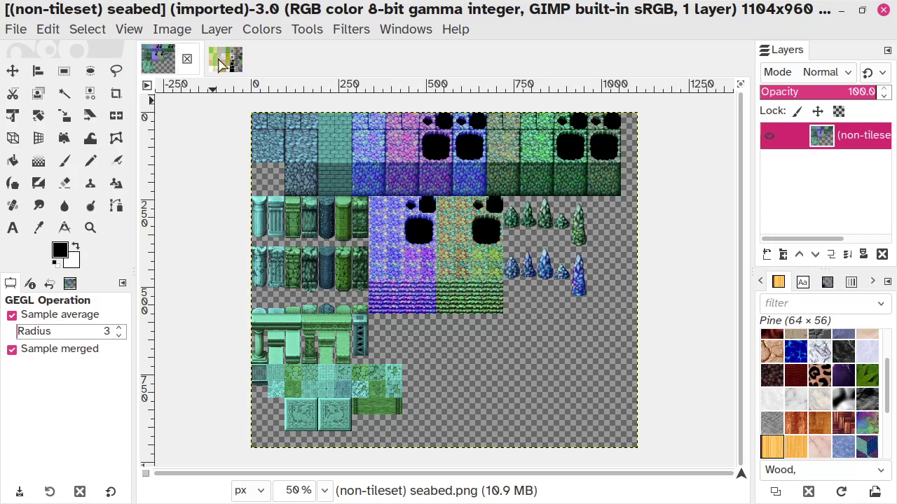
{"action": "left_click", "coordinate": [223, 61]}
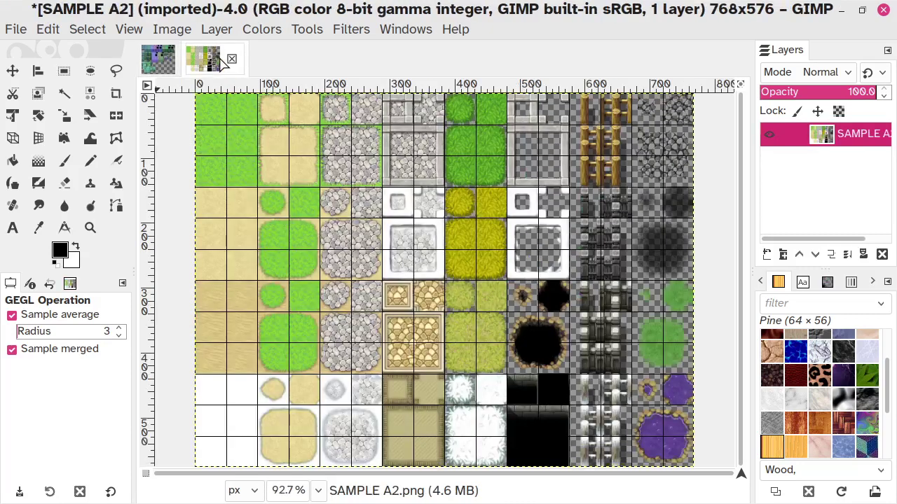
Open recolored grass types.png and recolored grass edges for new dirt types.png from the Use For Seabed Tileset folder in GNU Image Manipulation Program.
{"action": "left_click", "coordinate": [465, 494]}
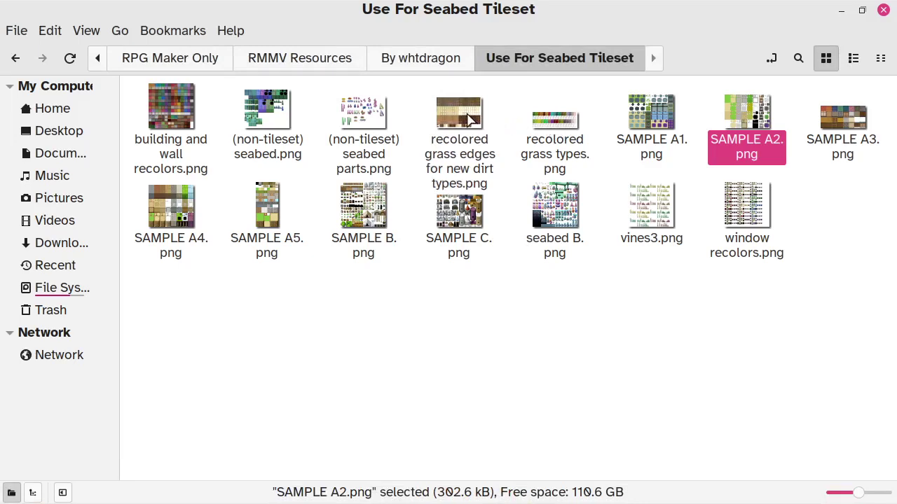
{"action": "right_click", "coordinate": [546, 125]}
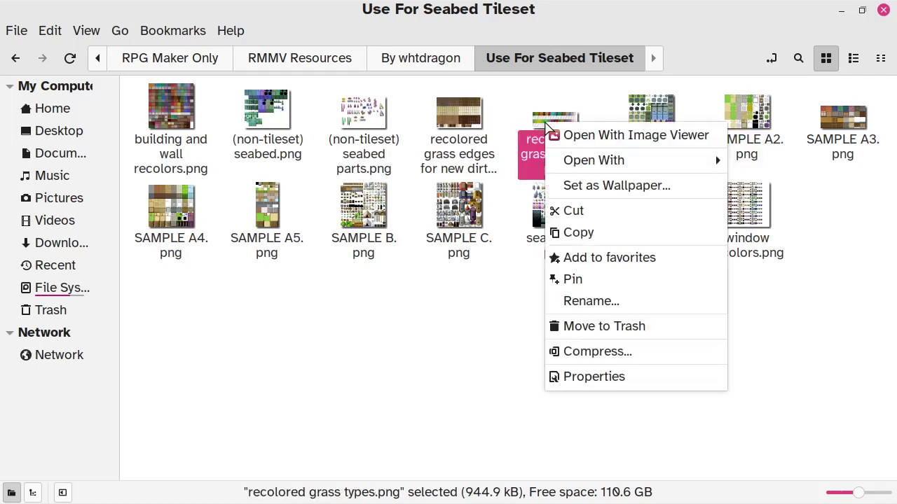
{"action": "mouse_move", "coordinate": [628, 167]}
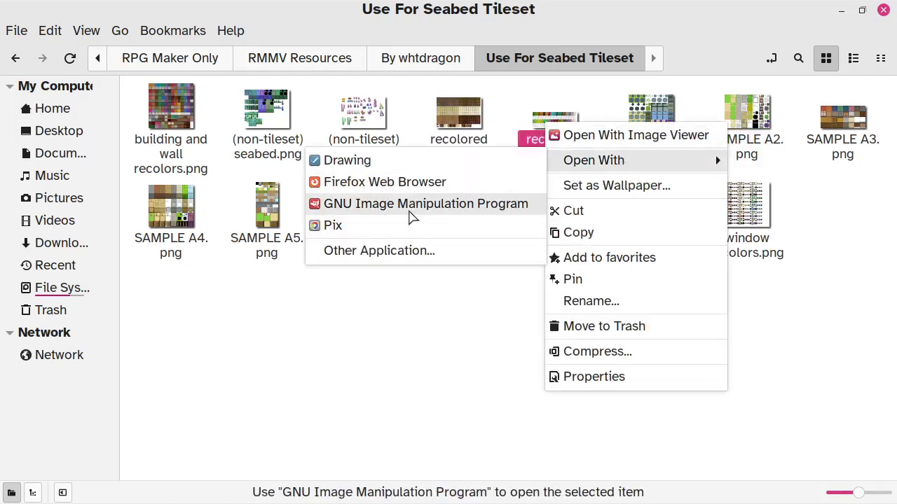
{"action": "left_click", "coordinate": [412, 218]}
{"action": "right_click", "coordinate": [457, 112]}
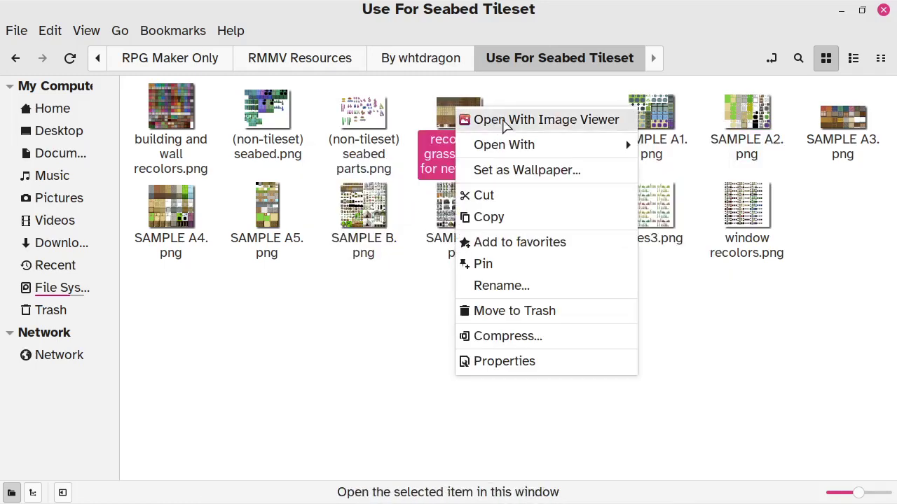
{"action": "mouse_move", "coordinate": [549, 147]}
{"action": "left_click", "coordinate": [347, 189]}
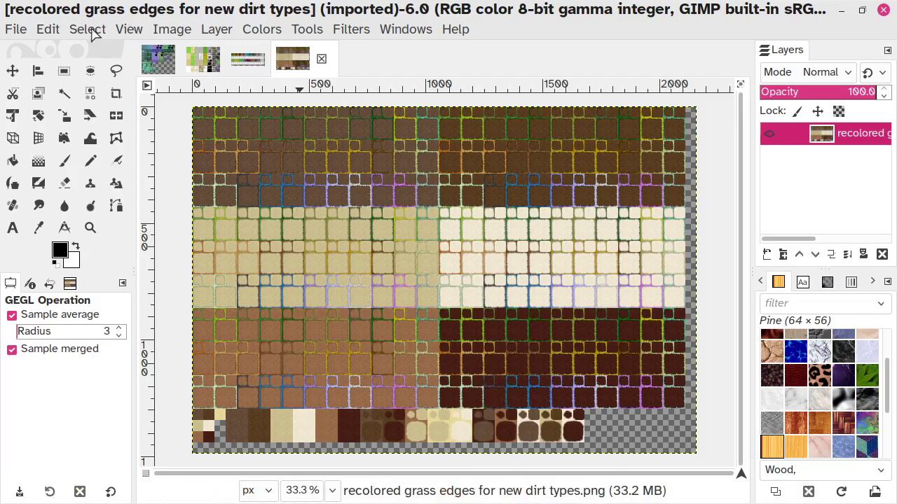
Show the grid on the recolored grass edges for new dirt types image and set its horizontal and vertical spacing to 48 pixels.
{"action": "left_click", "coordinate": [132, 31]}
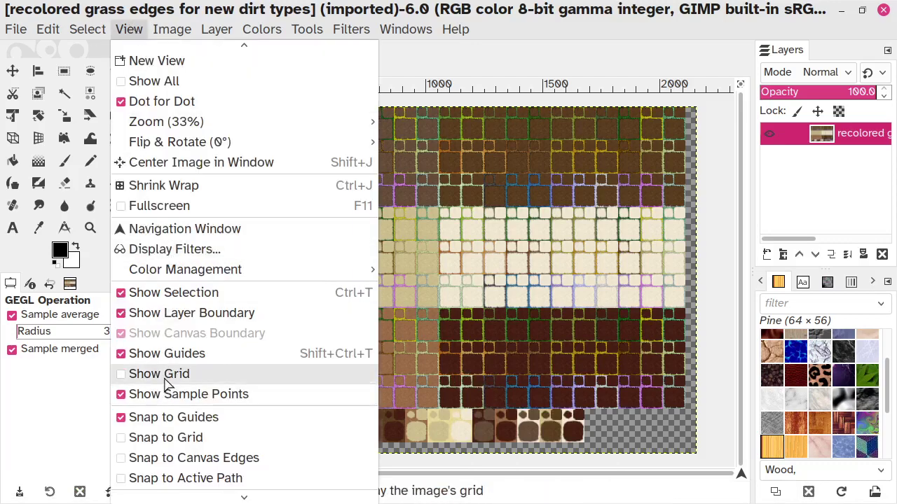
{"action": "left_click", "coordinate": [162, 376]}
{"action": "left_click", "coordinate": [173, 28]}
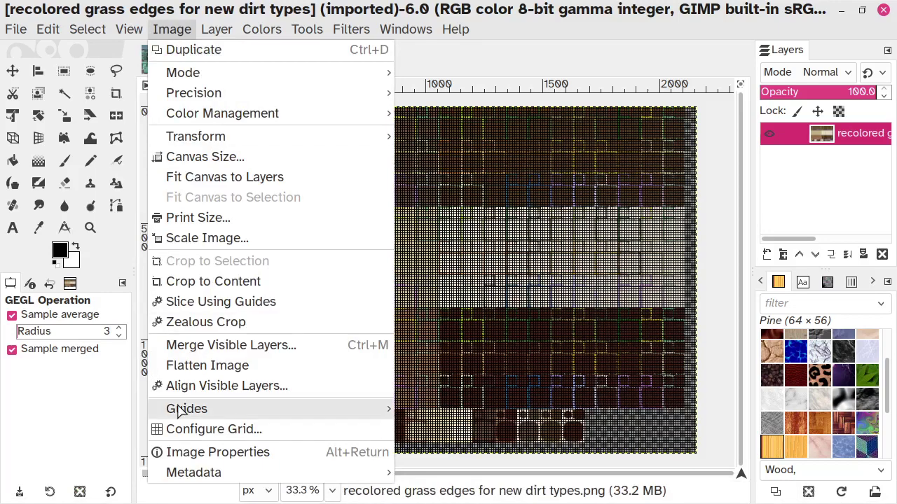
{"action": "left_click", "coordinate": [180, 429]}
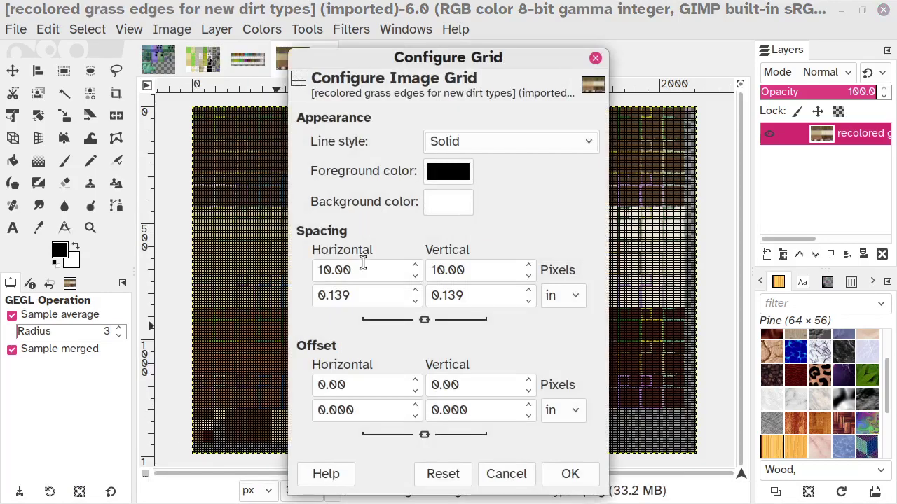
{"action": "double_click", "coordinate": [363, 270]}
{"action": "triple_click", "coordinate": [363, 270]}
{"action": "type", "text": "4"}
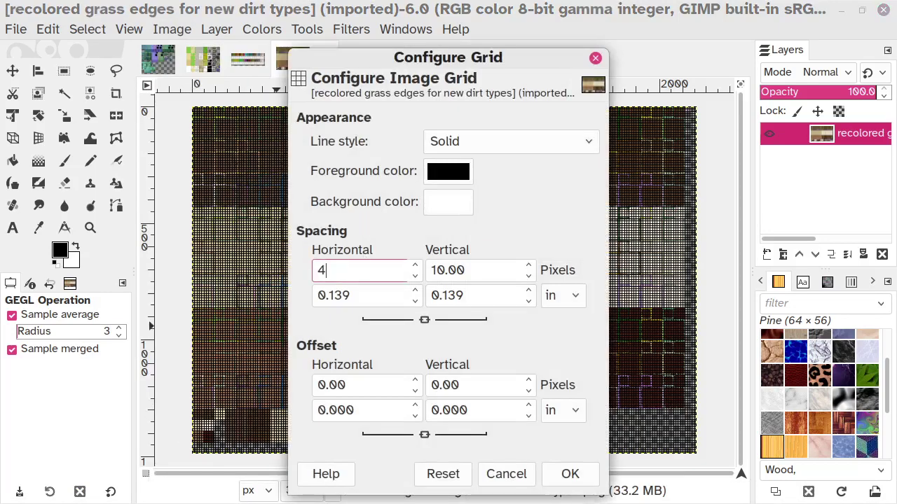
{"action": "type", "text": "8"}
{"action": "left_click", "coordinate": [476, 270]}
Set the grid's foreground color to white (ffffff) and its background color to black, and apply the grid settings.
{"action": "left_click", "coordinate": [446, 173]}
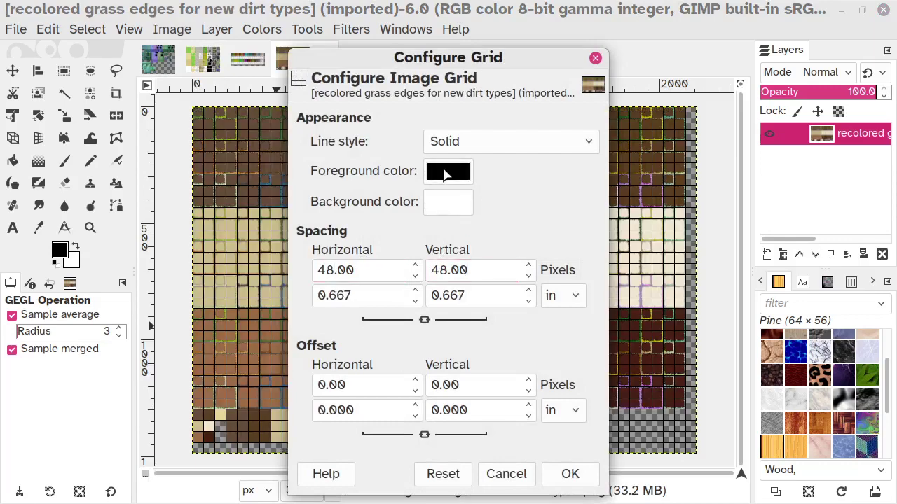
{"action": "left_click", "coordinate": [448, 261]}
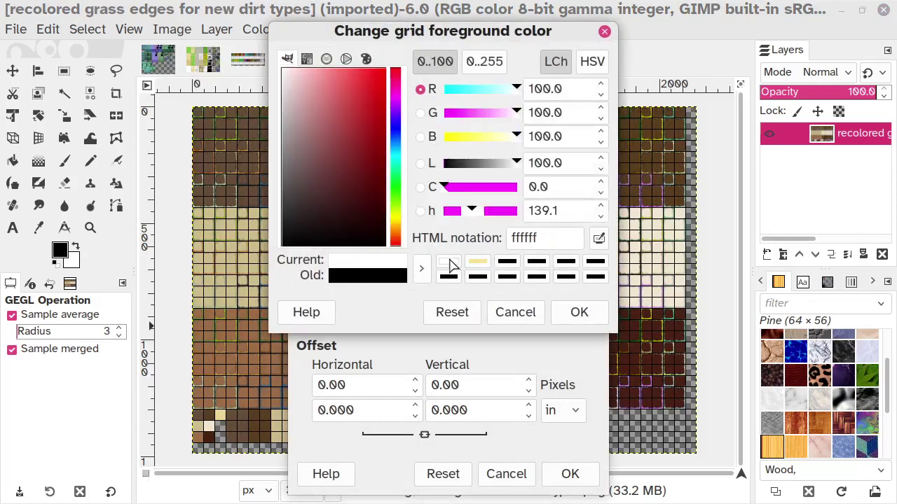
{"action": "left_click", "coordinate": [579, 313]}
{"action": "left_click", "coordinate": [452, 205]}
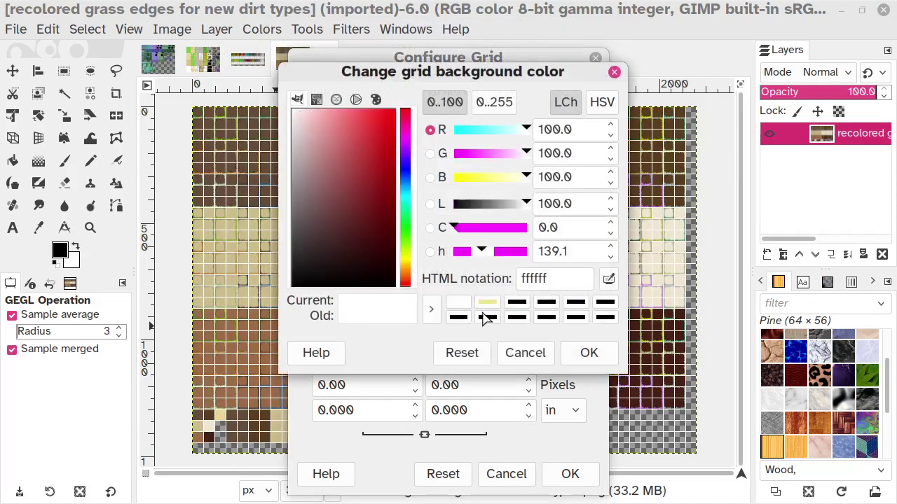
{"action": "left_click", "coordinate": [519, 302]}
{"action": "left_click", "coordinate": [587, 352]}
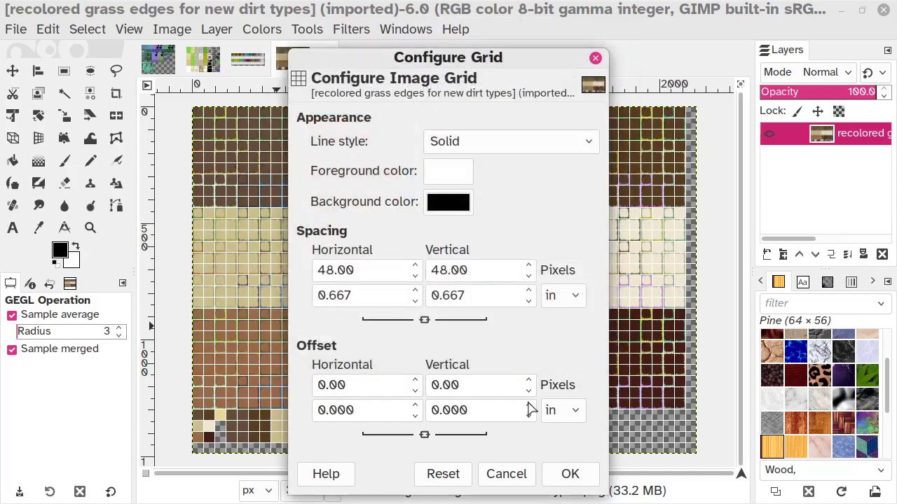
{"action": "left_click", "coordinate": [569, 474]}
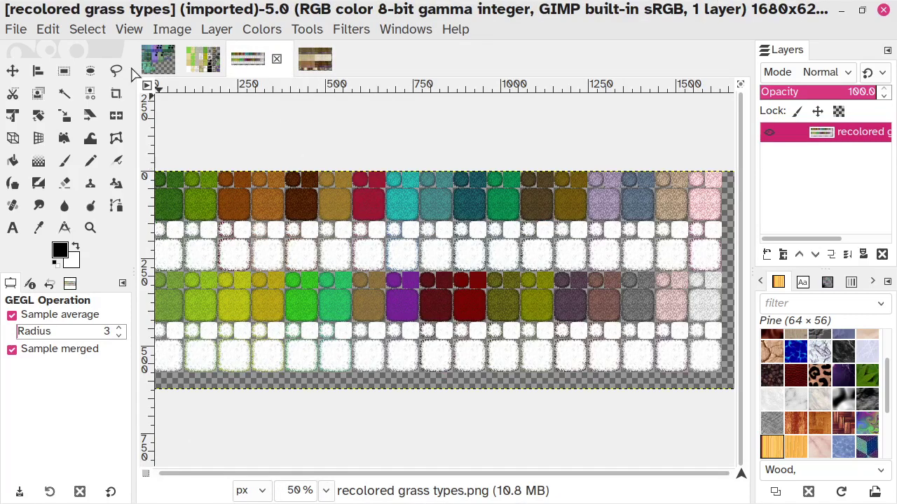
Show the grid on the recolored grass types image with 48-pixel horizontal and vertical spacing.
{"action": "left_click", "coordinate": [131, 32]}
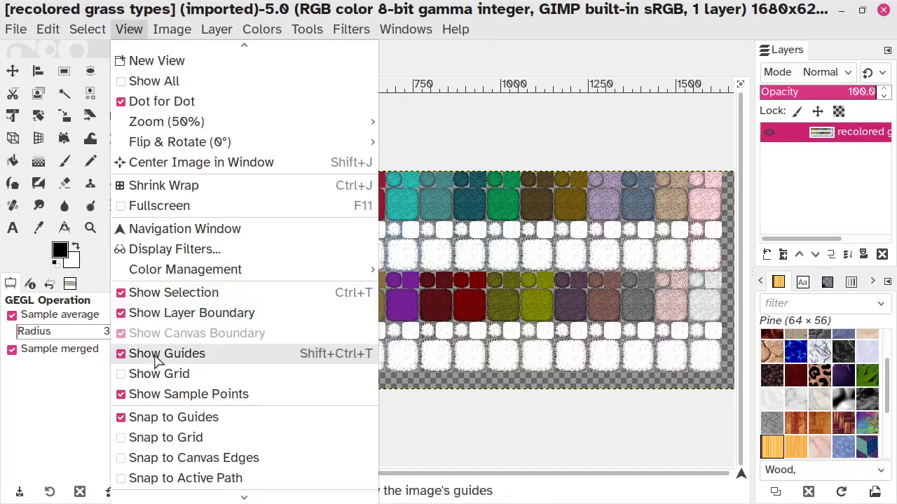
{"action": "left_click", "coordinate": [156, 375]}
{"action": "left_click", "coordinate": [175, 29]}
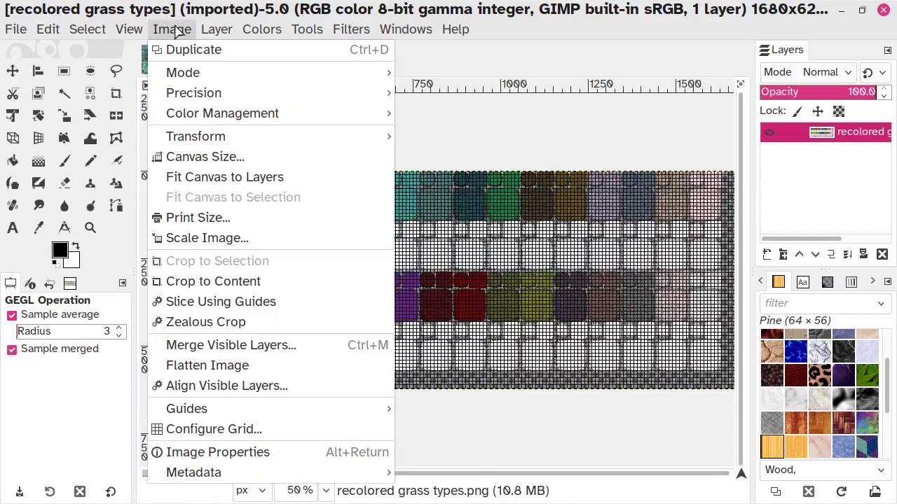
{"action": "left_click", "coordinate": [201, 429]}
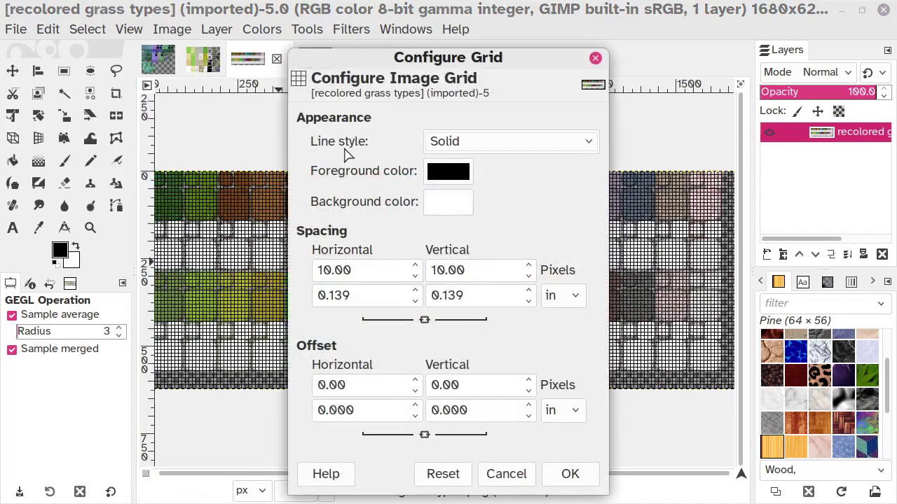
{"action": "triple_click", "coordinate": [379, 270]}
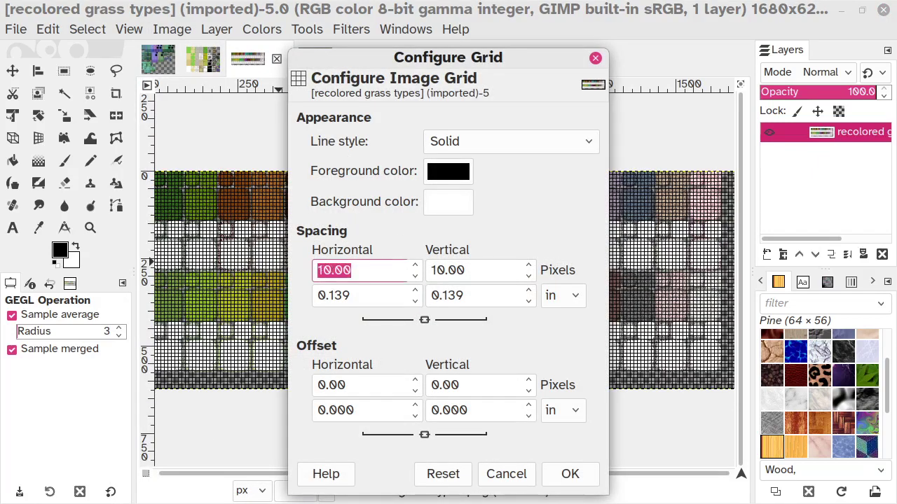
{"action": "type", "text": "48"}
{"action": "left_click", "coordinate": [490, 270]}
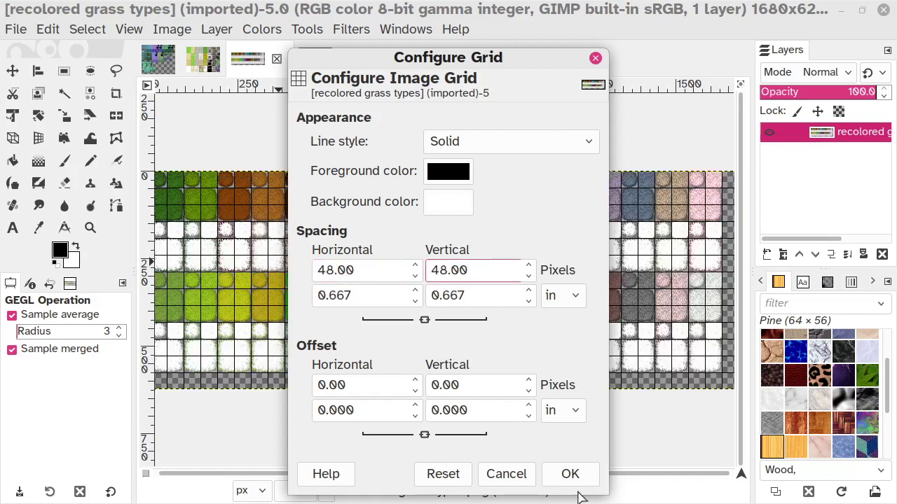
{"action": "left_click", "coordinate": [575, 481]}
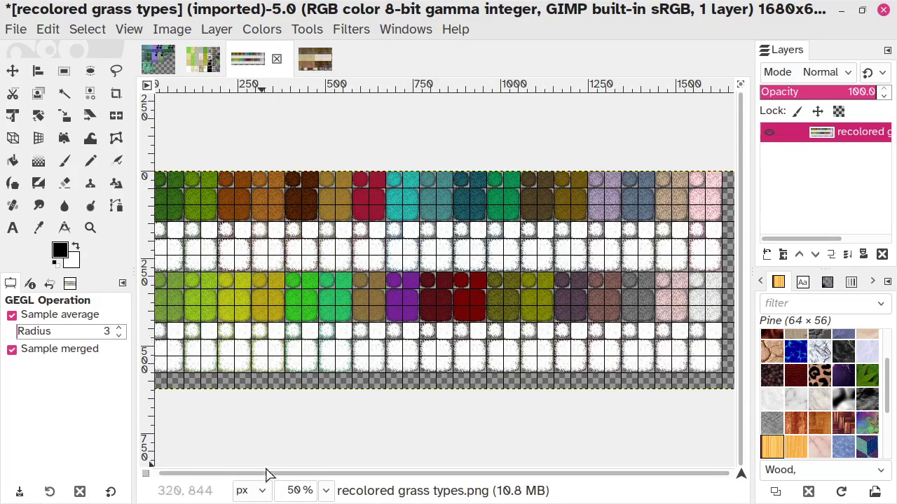
Examine the recolored grass types tiles at 100% zoom, from the middle columns back to the image's upper-left corner.
{"action": "left_click", "coordinate": [325, 489]}
{"action": "left_click", "coordinate": [319, 396]}
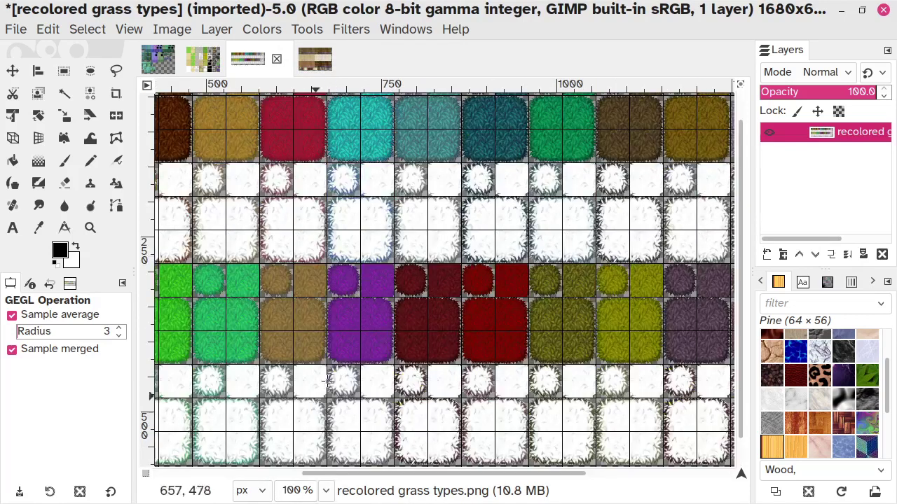
{"action": "scroll", "coordinate": [531, 308], "scroll_direction": "up", "scroll_amount": 1}
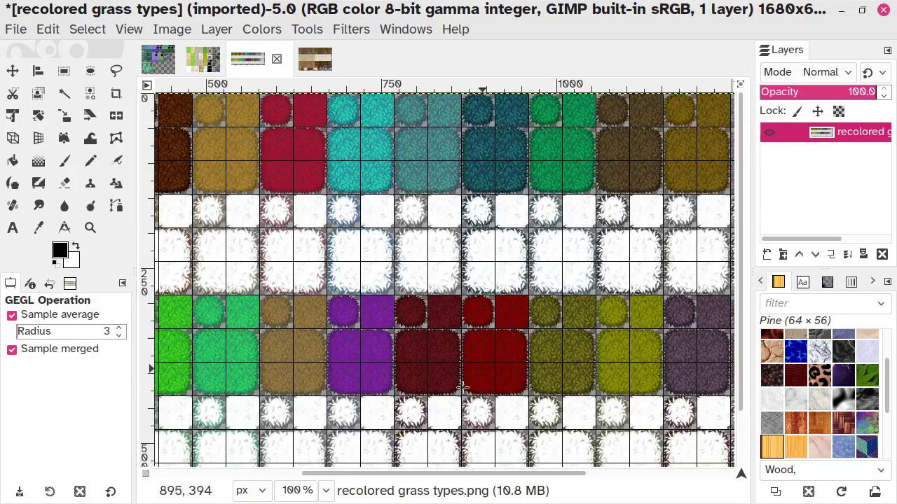
{"action": "left_click_drag", "start_coordinate": [472, 482], "coordinate": [322, 482]}
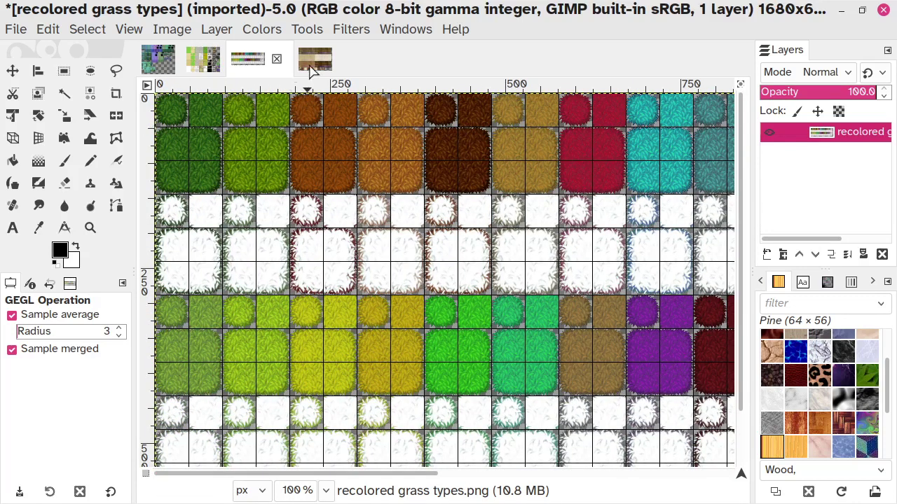
Examine the recolored grass edges for new dirt types tiles at 100% zoom, ending at the image's upper-left corner.
{"action": "left_click", "coordinate": [314, 63]}
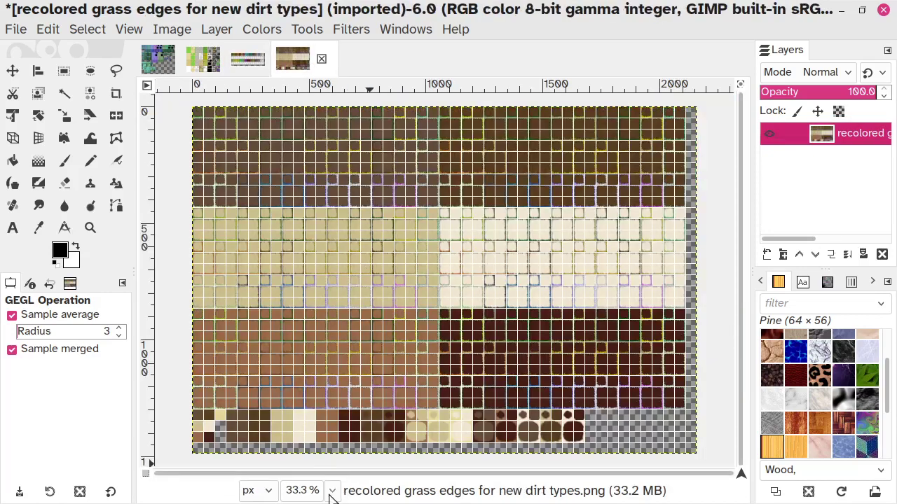
{"action": "left_click", "coordinate": [332, 491]}
{"action": "left_click", "coordinate": [321, 383]}
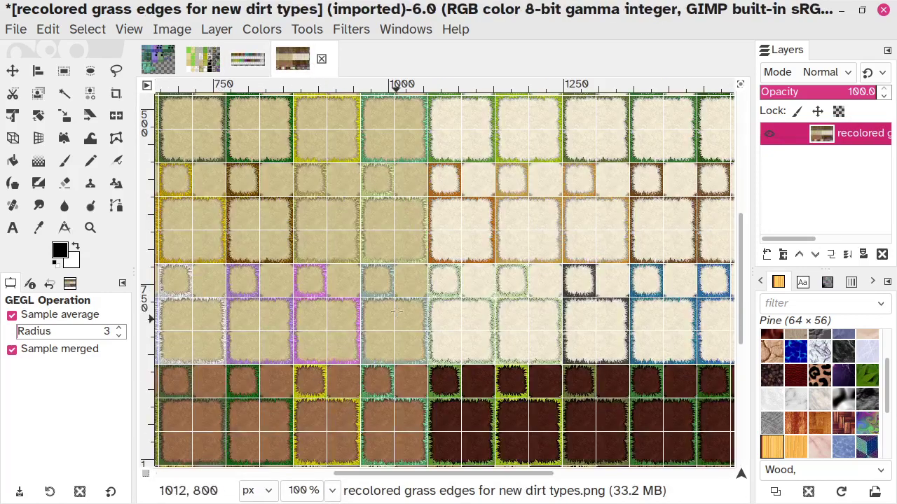
{"action": "scroll", "coordinate": [392, 420], "scroll_direction": "up", "scroll_amount": 5}
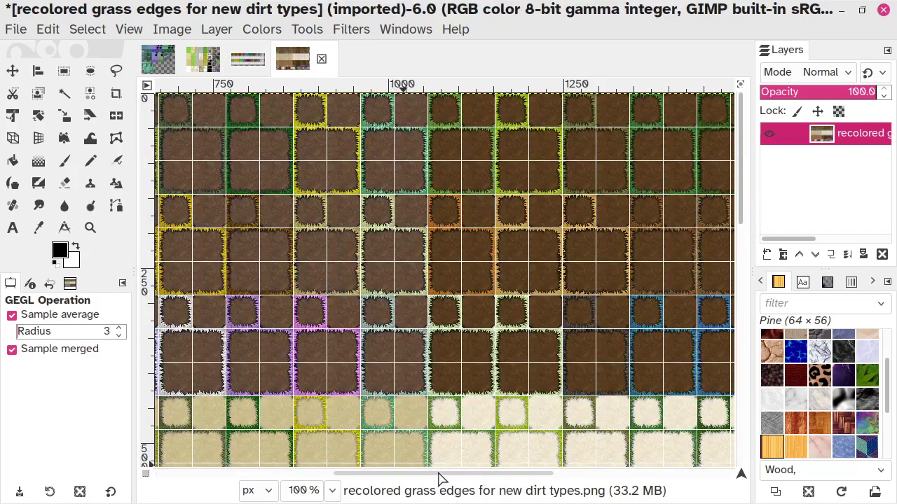
{"action": "left_click_drag", "start_coordinate": [434, 475], "coordinate": [236, 473]}
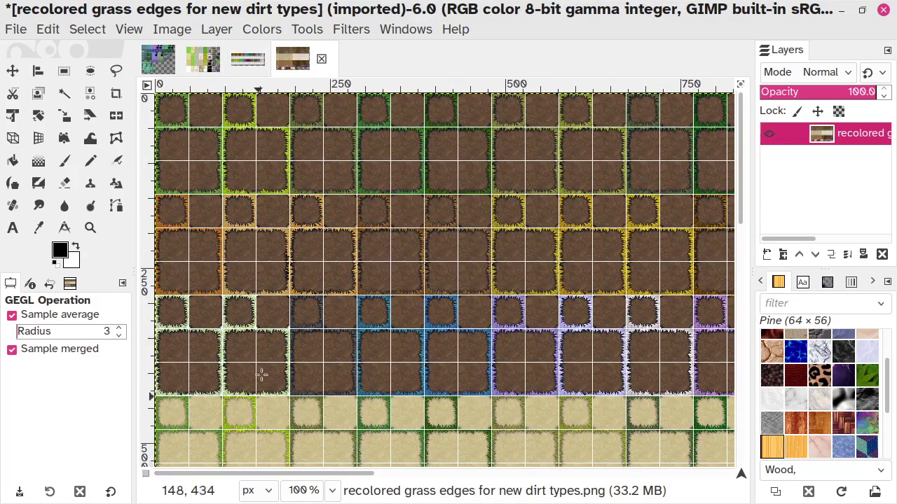
Compare the recolored grass types, the recolored grass edges and the SAMPLE A2 autotile layout by alternating between the images.
{"action": "left_click", "coordinate": [248, 61]}
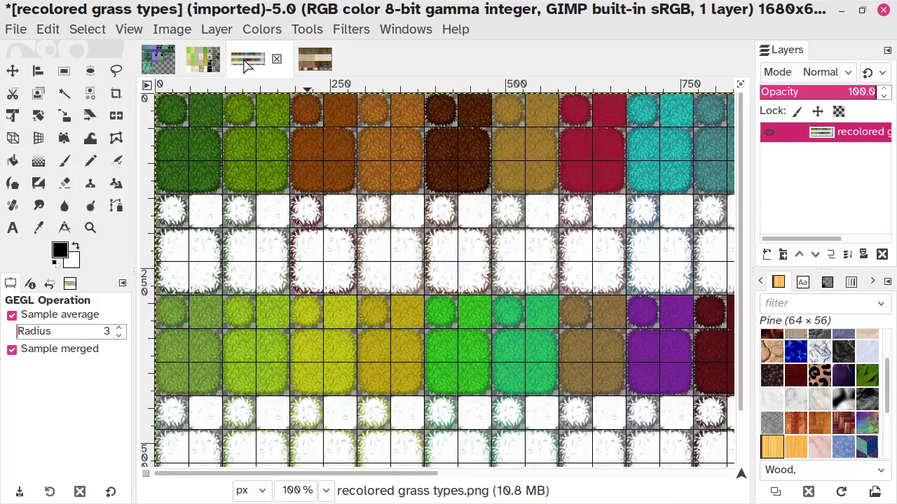
{"action": "left_click", "coordinate": [311, 62]}
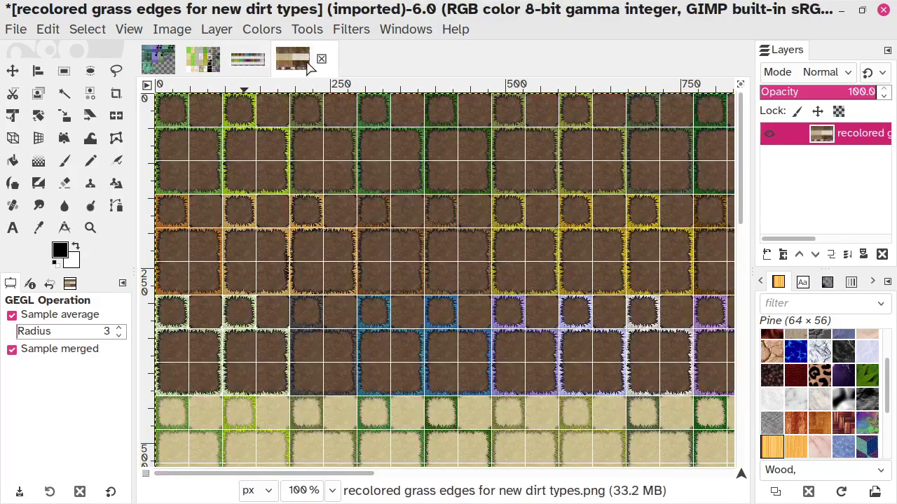
{"action": "left_click", "coordinate": [250, 61]}
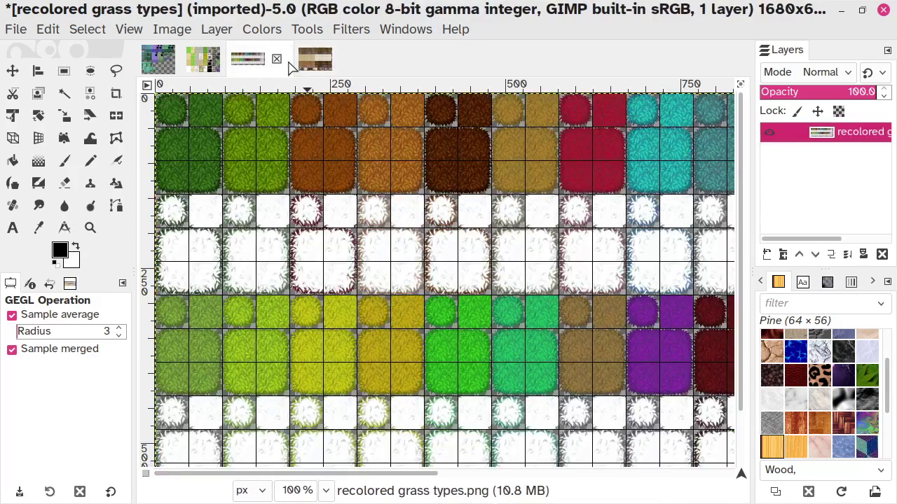
{"action": "left_click", "coordinate": [316, 64]}
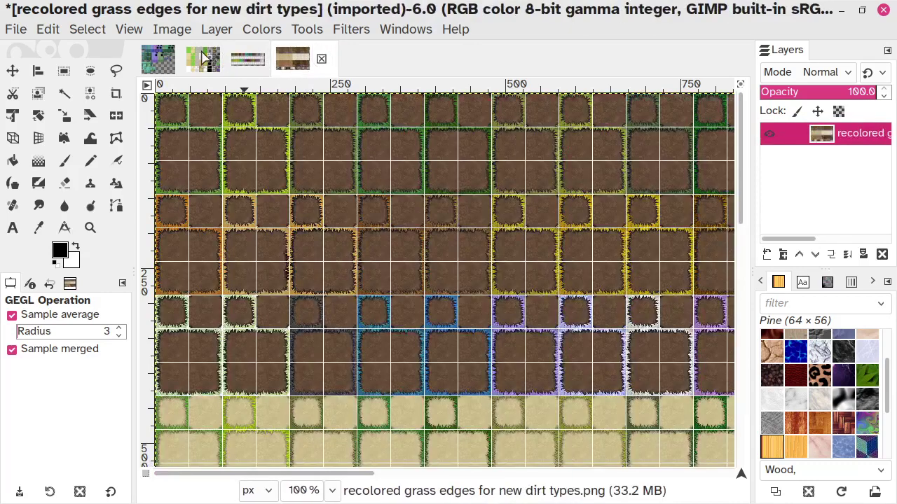
{"action": "left_click", "coordinate": [204, 60]}
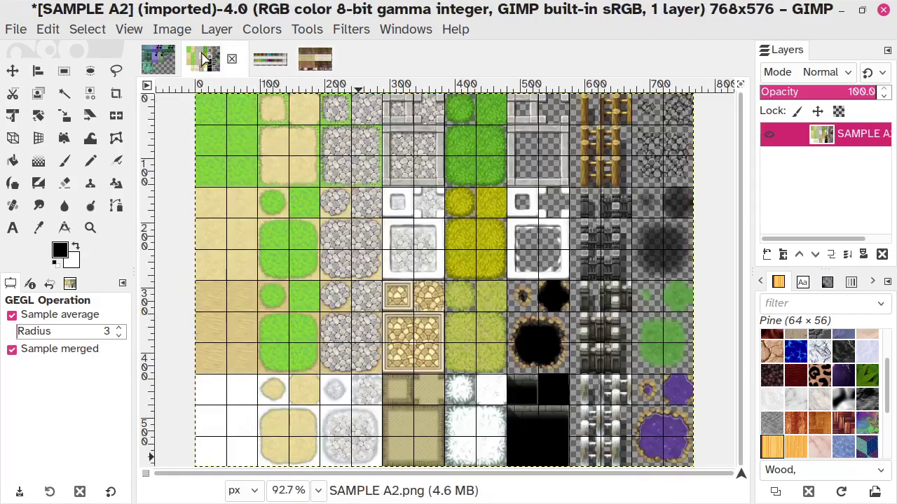
{"action": "left_click", "coordinate": [270, 65]}
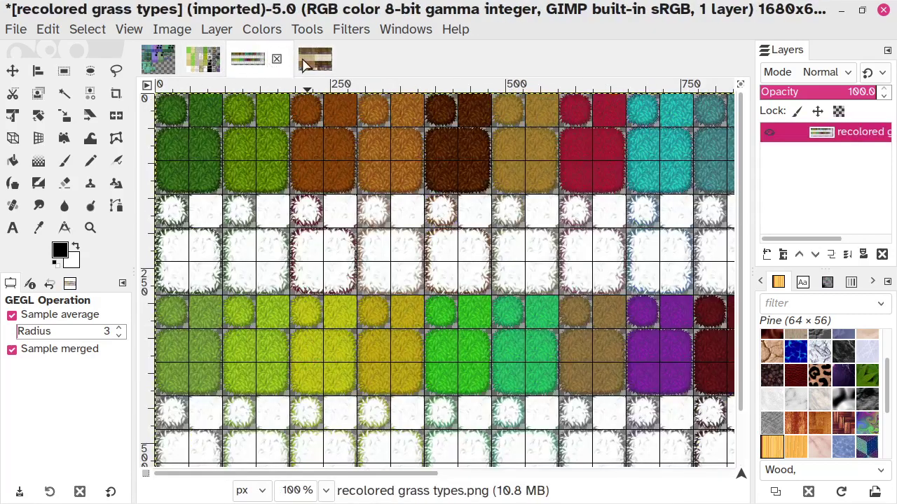
{"action": "left_click", "coordinate": [311, 63]}
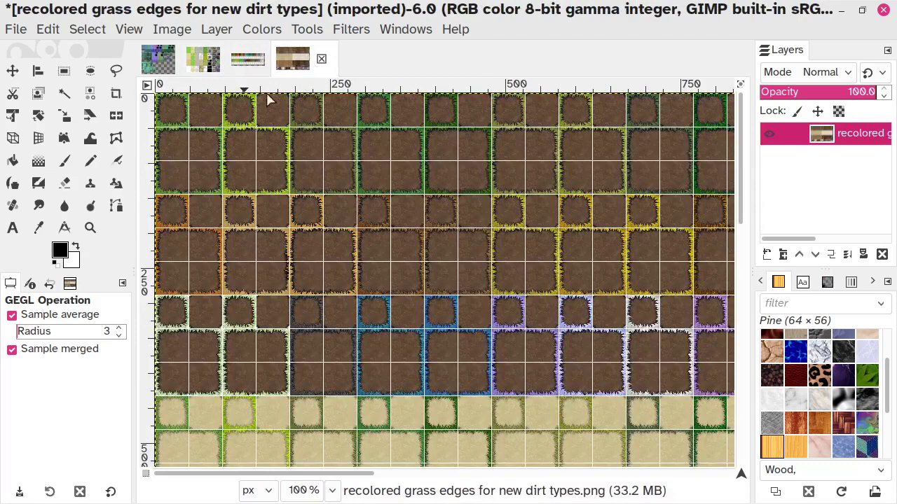
Examine the plain dirt tiles at the base of the grass edges image alongside SAMPLE A2 and the recolored grass types.
{"action": "scroll", "coordinate": [311, 182], "scroll_direction": "down", "scroll_amount": 10}
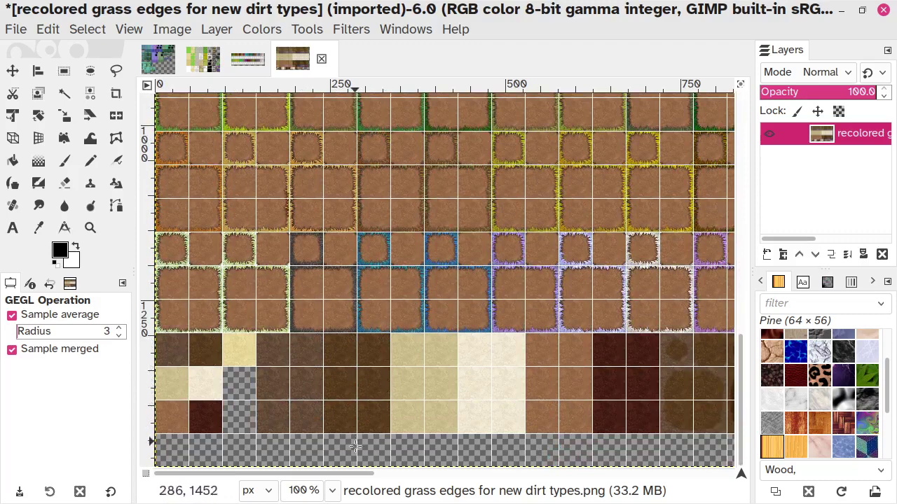
{"action": "left_click_drag", "start_coordinate": [348, 475], "coordinate": [273, 482]}
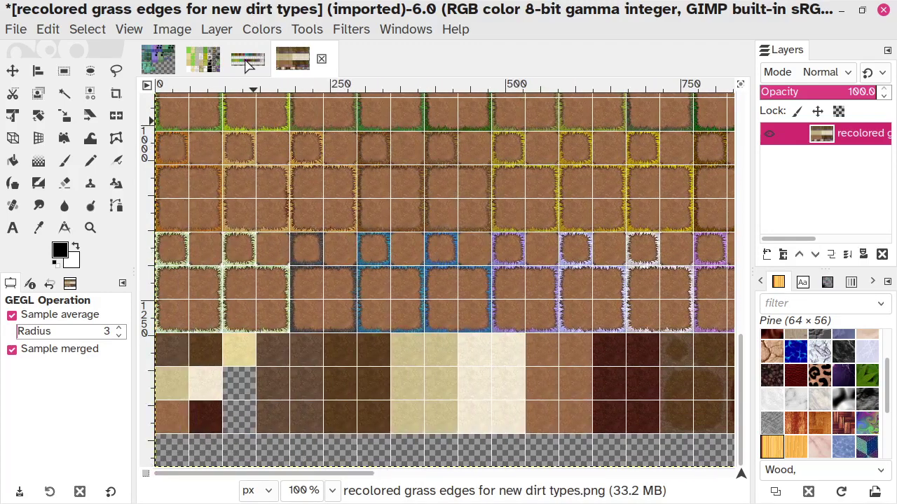
{"action": "left_click", "coordinate": [202, 61]}
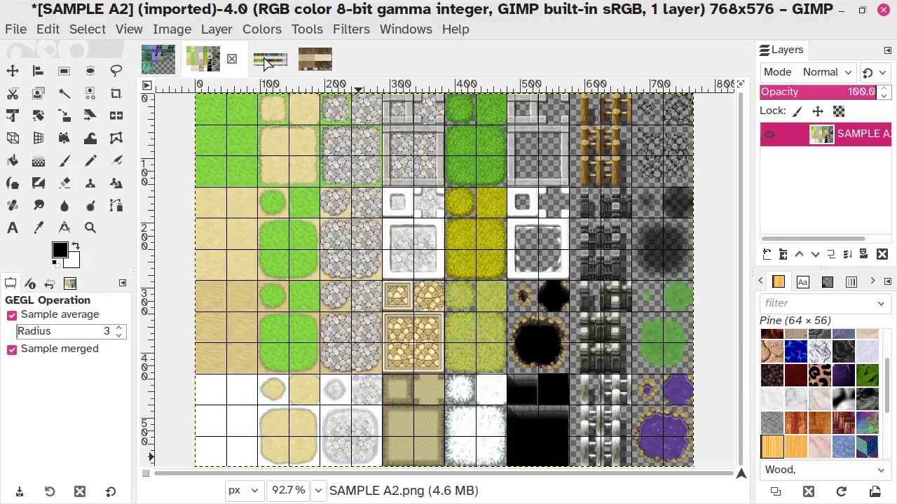
{"action": "left_click", "coordinate": [315, 63]}
{"action": "scroll", "coordinate": [343, 203], "scroll_direction": "up", "scroll_amount": 5}
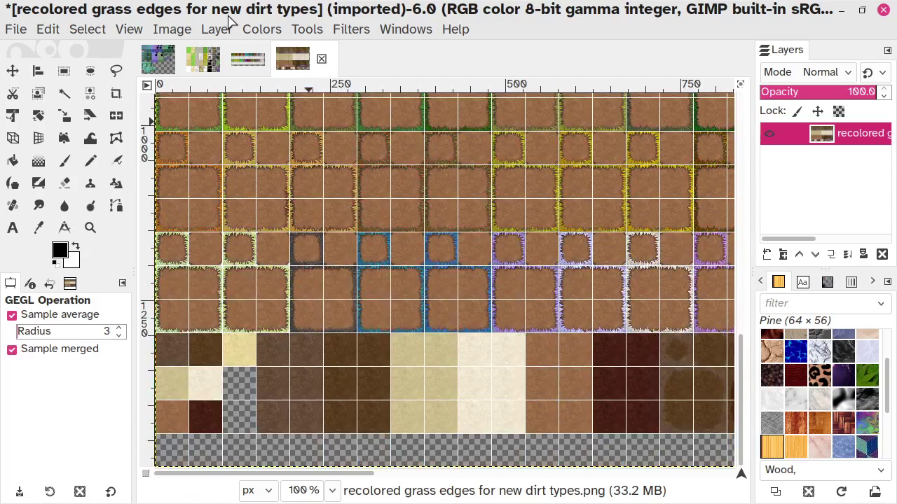
{"action": "left_click", "coordinate": [241, 59]}
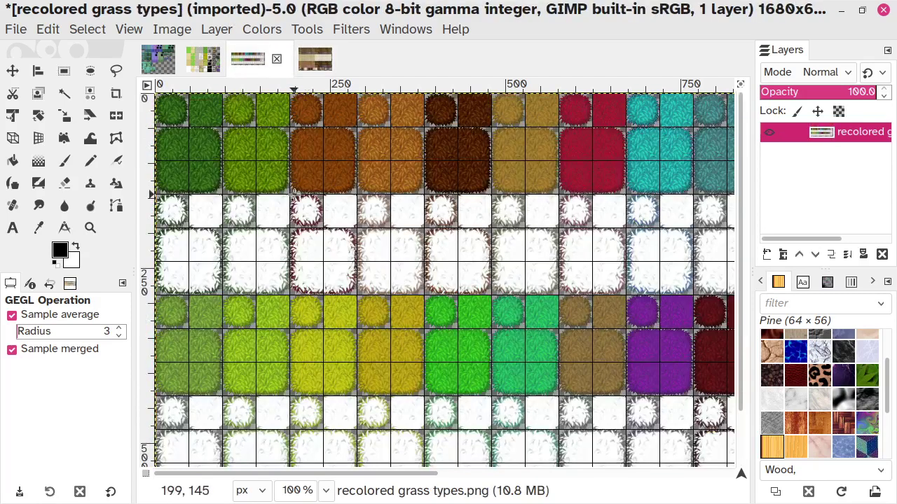
{"action": "left_click", "coordinate": [315, 61]}
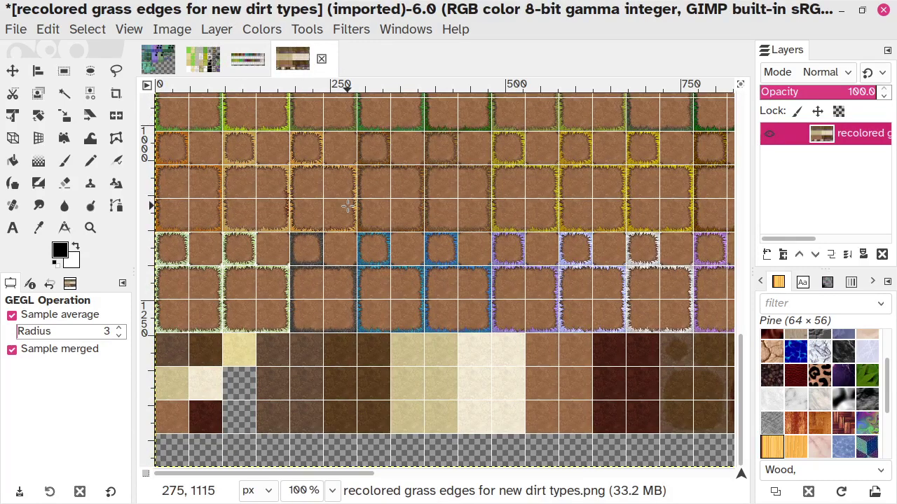
Compare the tops of the recolored grass edges and recolored grass types images with the SAMPLE A2 layout.
{"action": "scroll", "coordinate": [348, 205], "scroll_direction": "up", "scroll_amount": 10}
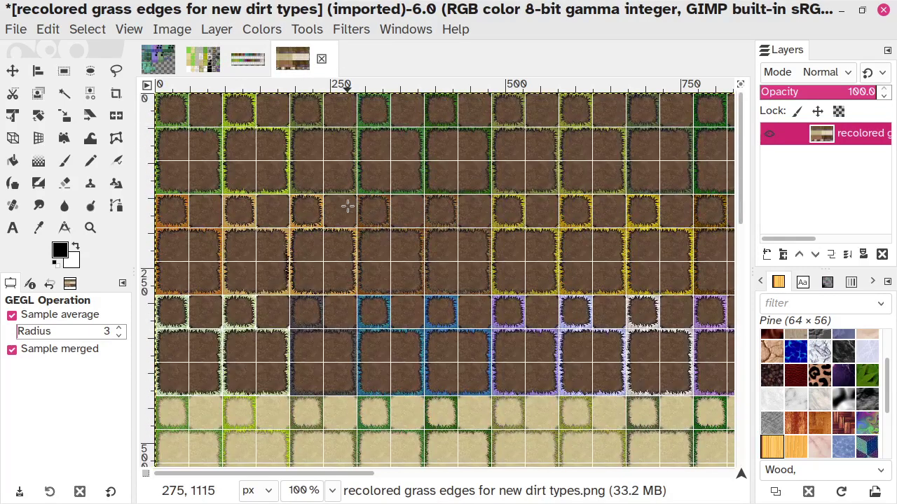
{"action": "left_click", "coordinate": [203, 61]}
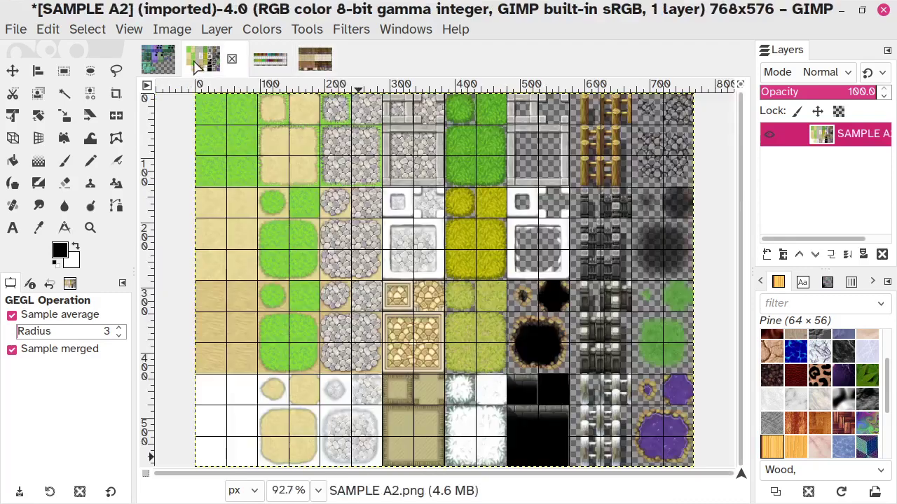
{"action": "left_click", "coordinate": [270, 59]}
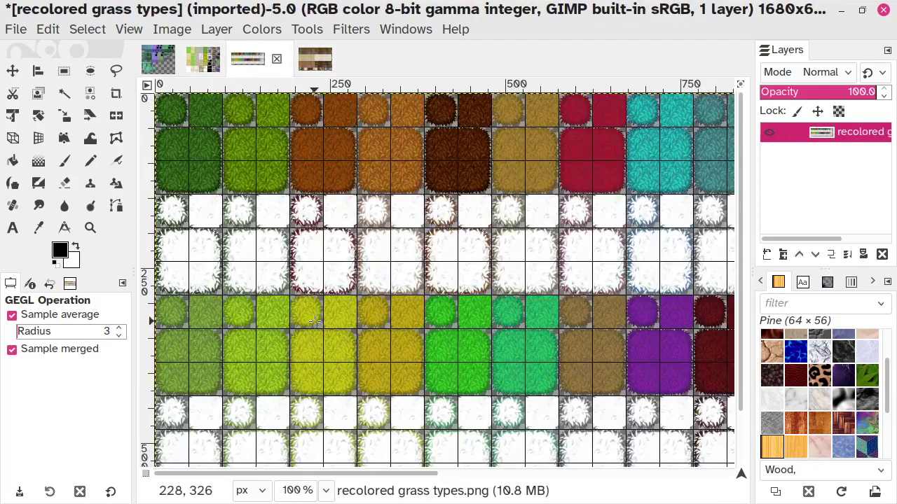
{"action": "scroll", "coordinate": [312, 281], "scroll_direction": "down", "scroll_amount": 2}
{"action": "left_click", "coordinate": [193, 60]}
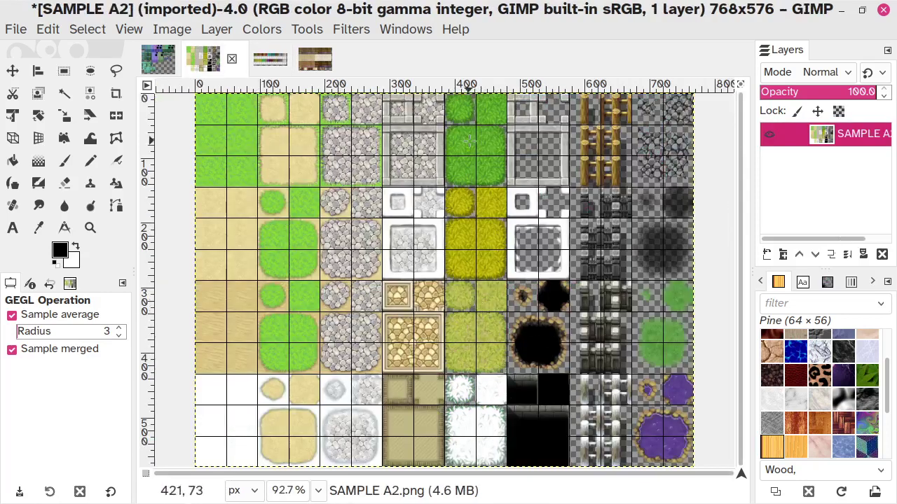
{"action": "left_click", "coordinate": [314, 59]}
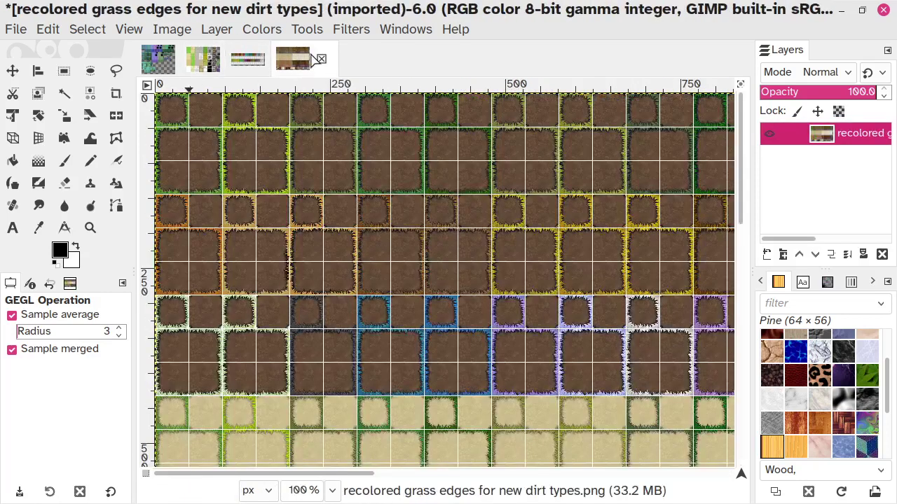
Switch to the file manager, go up to the By whtdragon folder, and select new water1.png.
{"action": "left_click", "coordinate": [474, 494]}
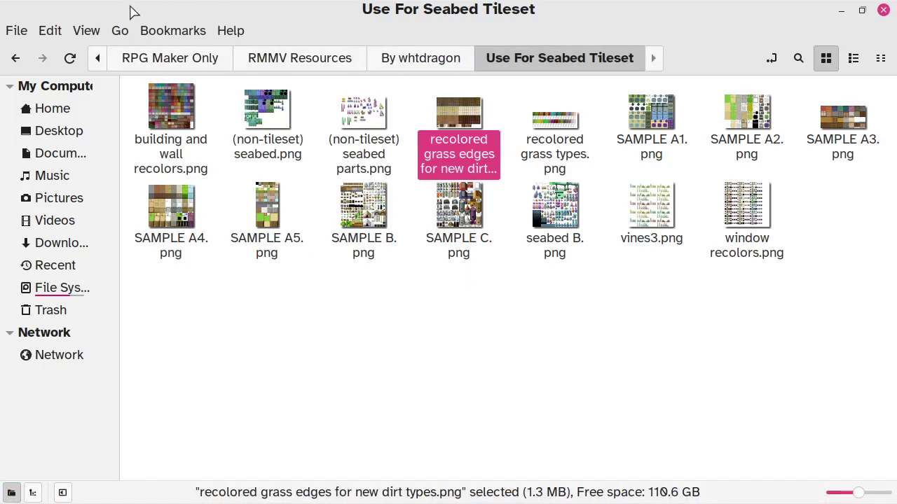
{"action": "left_click", "coordinate": [405, 62]}
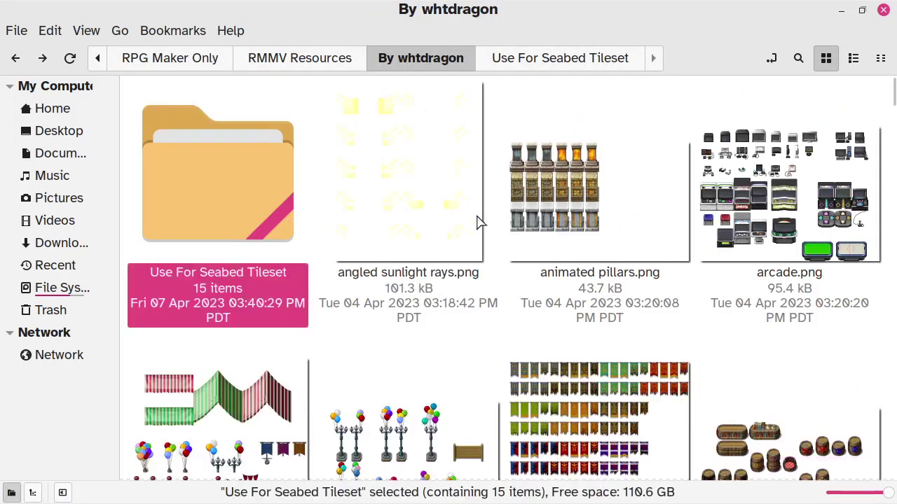
{"action": "scroll", "coordinate": [481, 220], "scroll_direction": "down", "scroll_amount": 10}
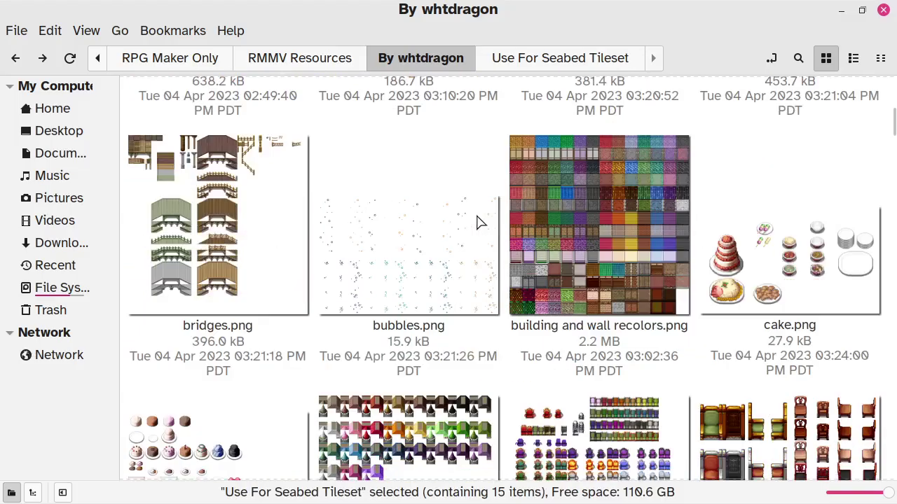
{"action": "scroll", "coordinate": [481, 221], "scroll_direction": "down", "scroll_amount": 10}
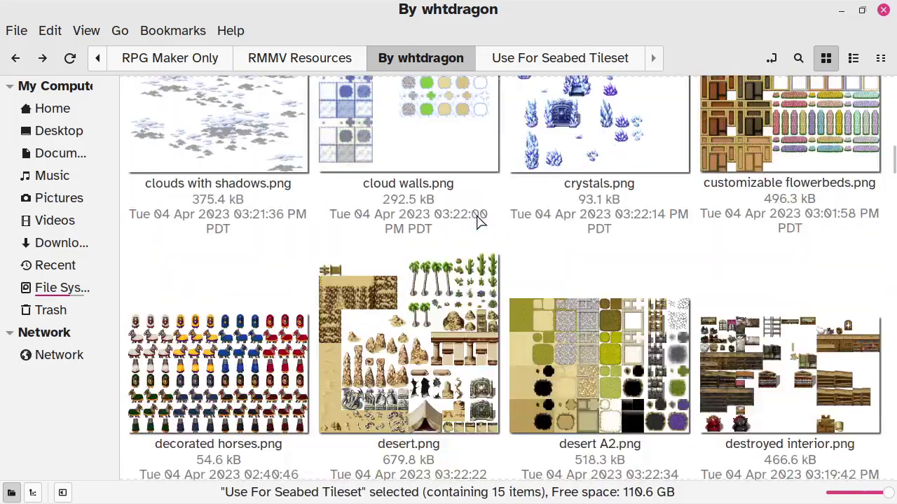
{"action": "scroll", "coordinate": [479, 221], "scroll_direction": "down", "scroll_amount": 7}
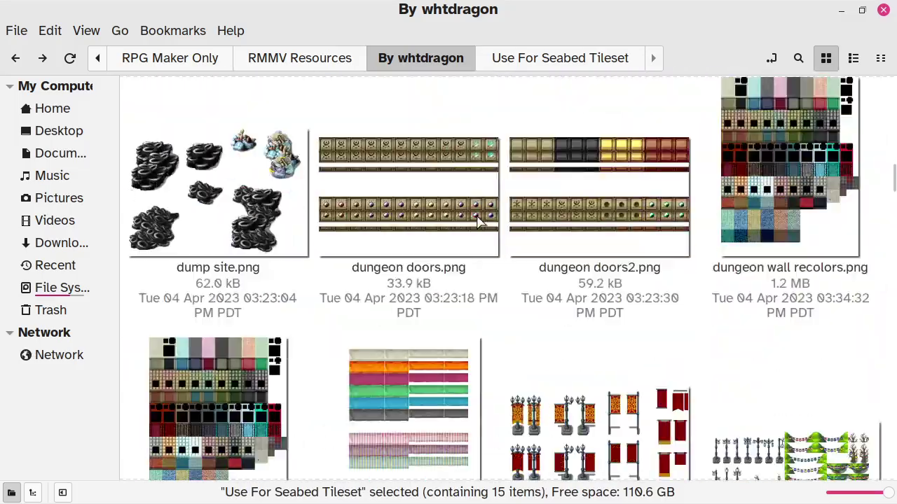
{"action": "scroll", "coordinate": [479, 221], "scroll_direction": "down", "scroll_amount": 7}
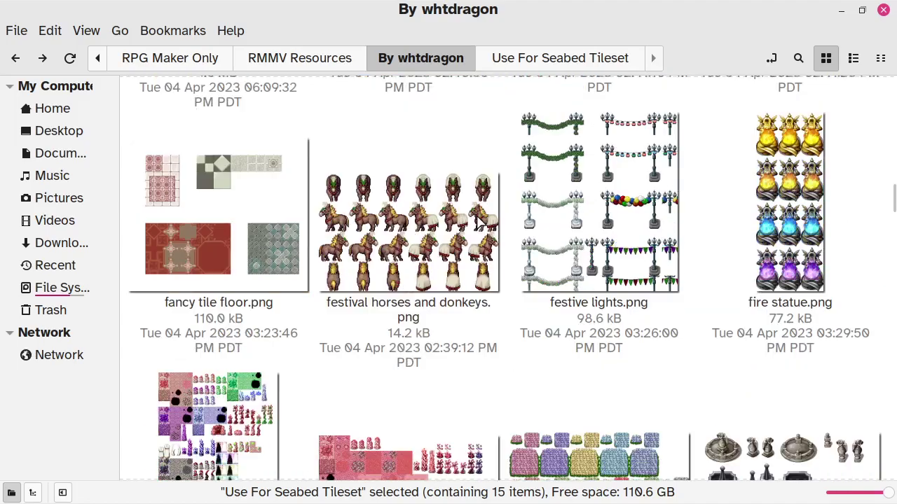
{"action": "scroll", "coordinate": [479, 221], "scroll_direction": "down", "scroll_amount": 7}
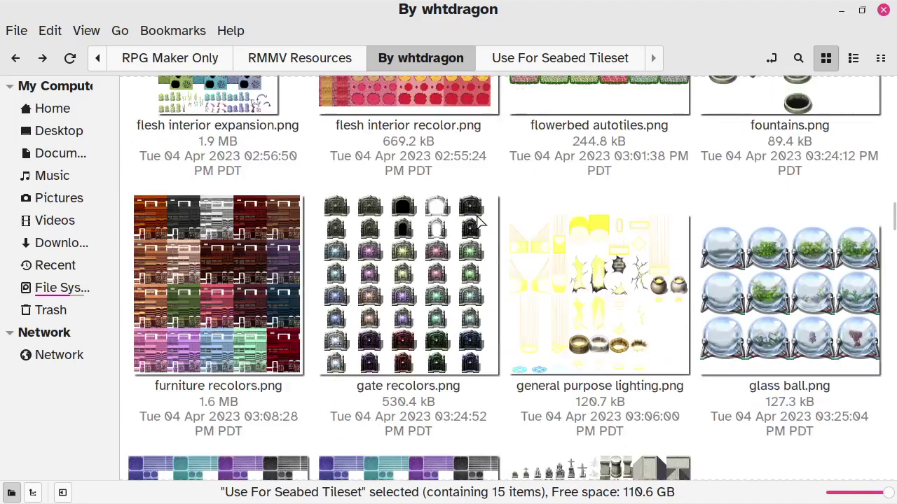
{"action": "scroll", "coordinate": [511, 255], "scroll_direction": "down", "scroll_amount": 3}
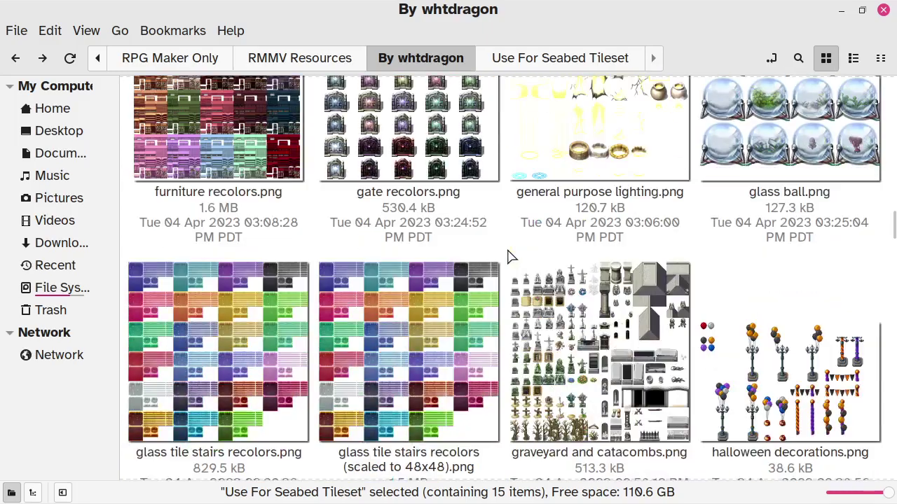
{"action": "scroll", "coordinate": [510, 256], "scroll_direction": "down", "scroll_amount": 7}
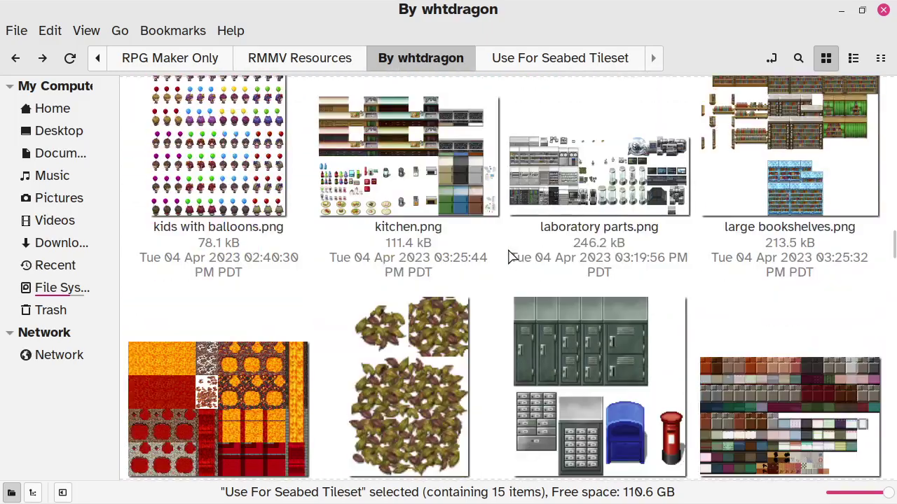
{"action": "scroll", "coordinate": [510, 256], "scroll_direction": "down", "scroll_amount": 3}
{"action": "scroll", "coordinate": [510, 256], "scroll_direction": "down", "scroll_amount": 5}
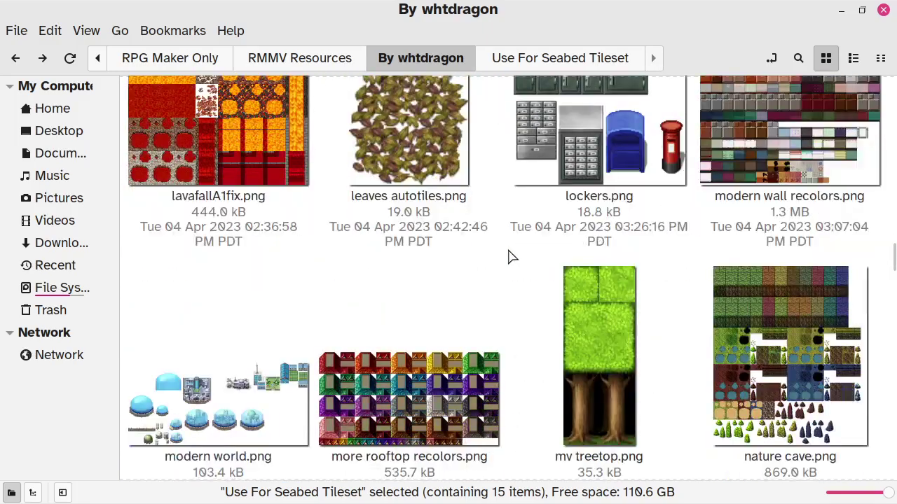
{"action": "scroll", "coordinate": [510, 257], "scroll_direction": "down", "scroll_amount": 1}
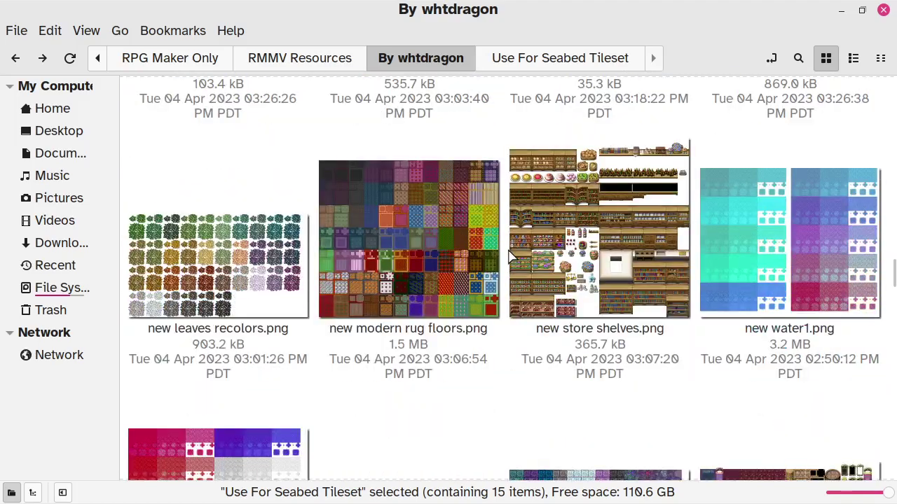
{"action": "scroll", "coordinate": [510, 256], "scroll_direction": "down", "scroll_amount": 5}
{"action": "scroll", "coordinate": [511, 257], "scroll_direction": "up", "scroll_amount": 1}
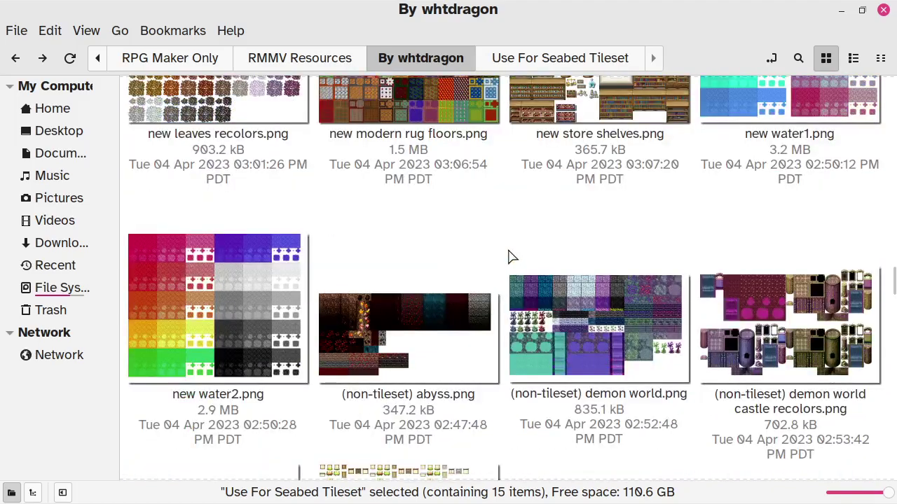
{"action": "scroll", "coordinate": [510, 256], "scroll_direction": "up", "scroll_amount": 2}
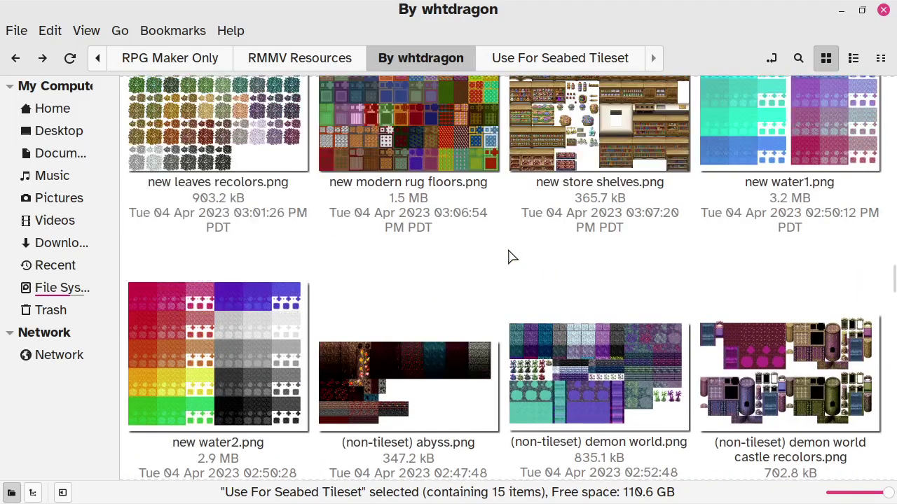
{"action": "scroll", "coordinate": [510, 257], "scroll_direction": "up", "scroll_amount": 1}
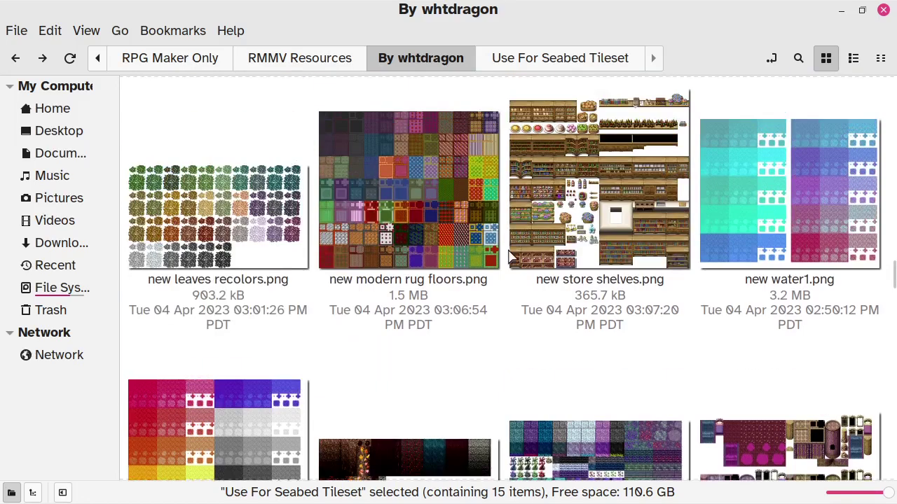
{"action": "left_click", "coordinate": [771, 181]}
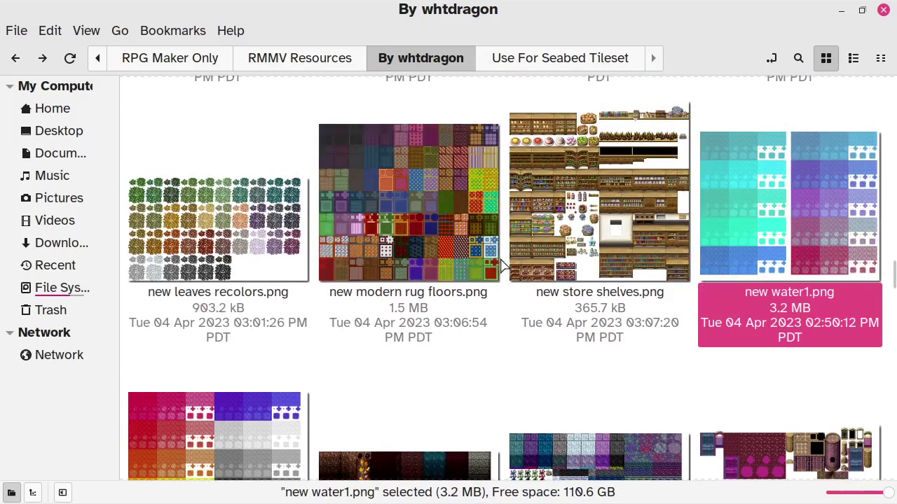
Add recolored grass with base dirt color.png to the file selection.
{"action": "scroll", "coordinate": [506, 260], "scroll_direction": "down", "scroll_amount": 6}
{"action": "scroll", "coordinate": [507, 262], "scroll_direction": "down", "scroll_amount": 5}
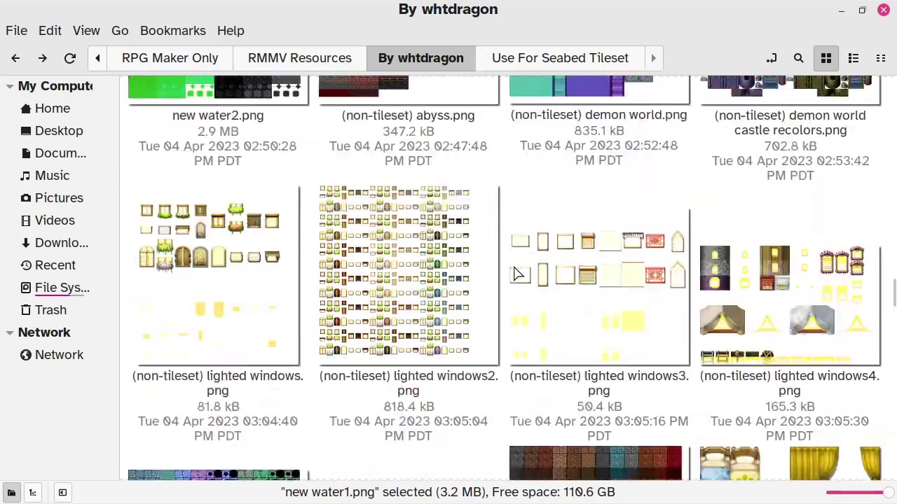
{"action": "scroll", "coordinate": [507, 268], "scroll_direction": "down", "scroll_amount": 2}
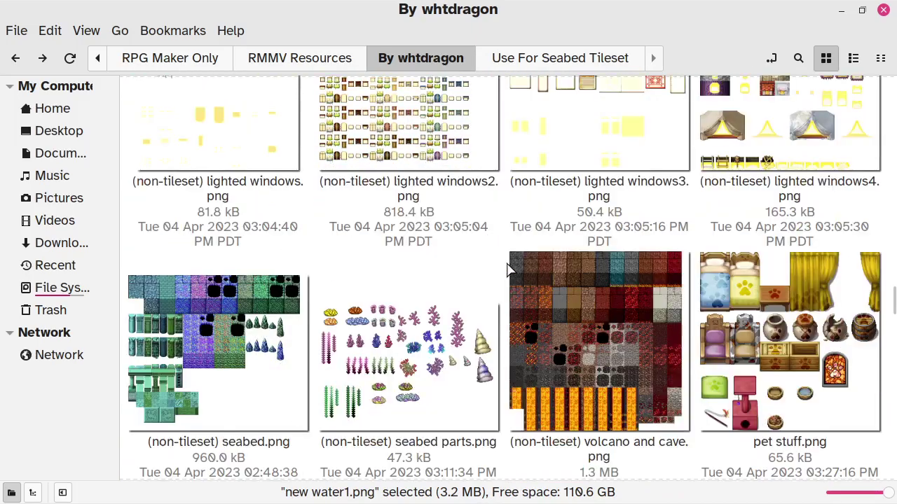
{"action": "scroll", "coordinate": [508, 270], "scroll_direction": "down", "scroll_amount": 6}
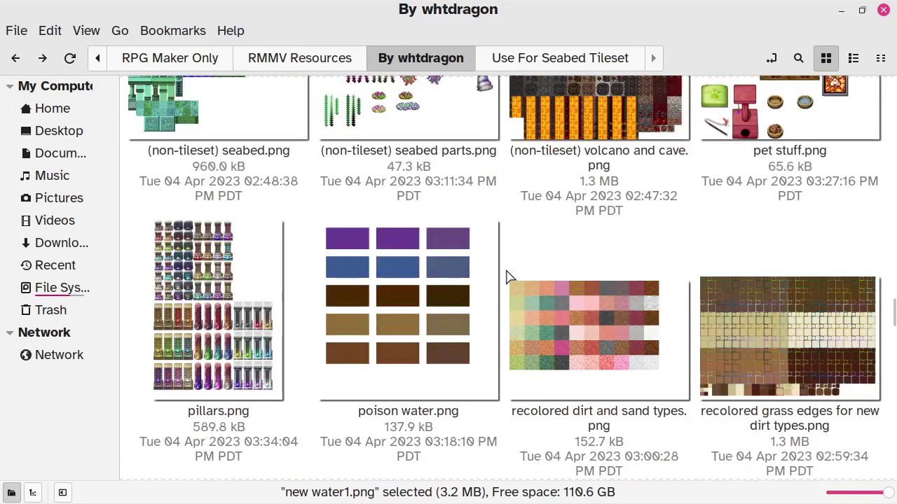
{"action": "scroll", "coordinate": [508, 277], "scroll_direction": "down", "scroll_amount": 1}
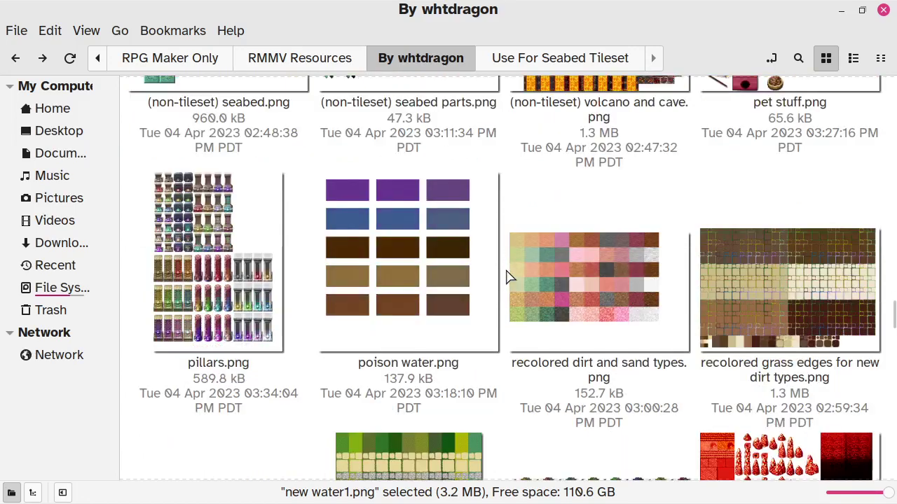
{"action": "scroll", "coordinate": [510, 277], "scroll_direction": "down", "scroll_amount": 3}
{"action": "scroll", "coordinate": [510, 276], "scroll_direction": "down", "scroll_amount": 2}
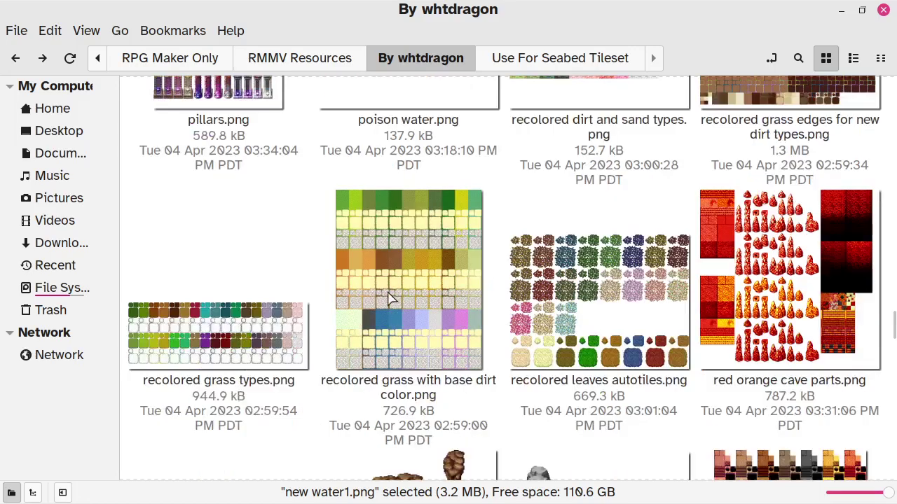
{"action": "left_click", "coordinate": [391, 297], "text": "ctrl"}
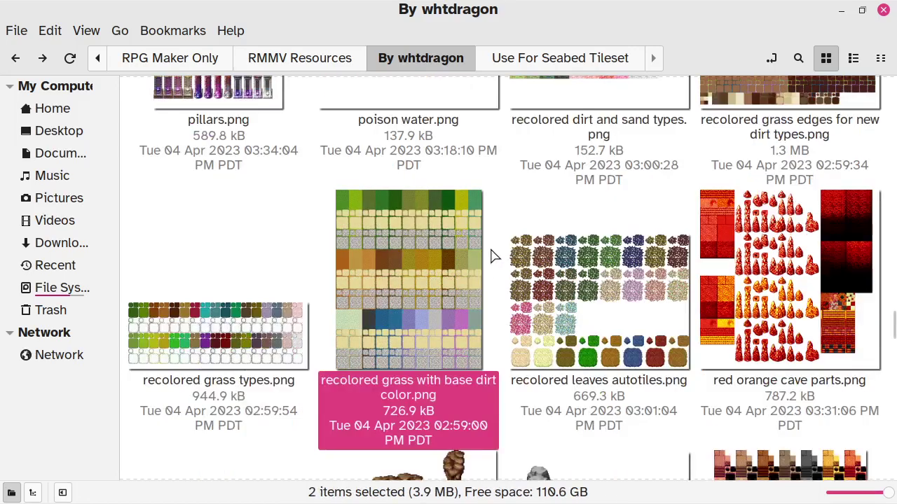
Look through the remaining By whtdragon images, from the recolored dirt and sand types to the water and window recolors, for more seabed source files.
{"action": "scroll", "coordinate": [493, 256], "scroll_direction": "up", "scroll_amount": 5}
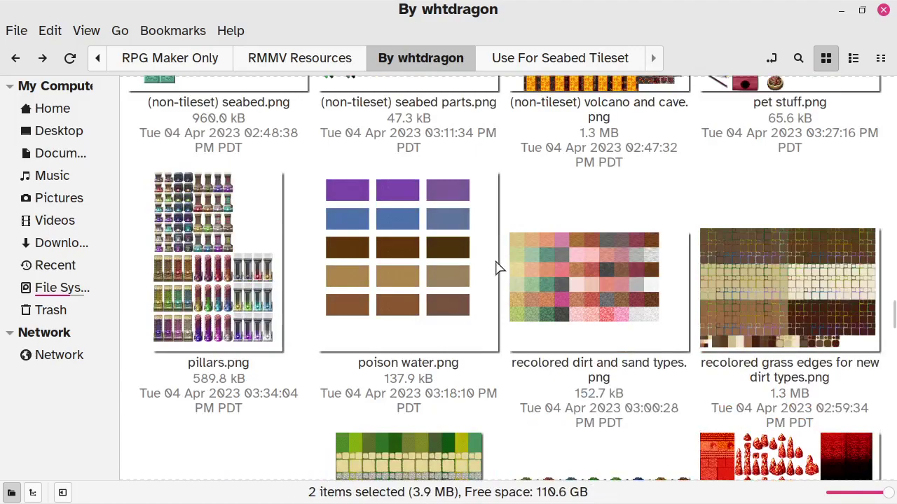
{"action": "scroll", "coordinate": [495, 267], "scroll_direction": "down", "scroll_amount": 3}
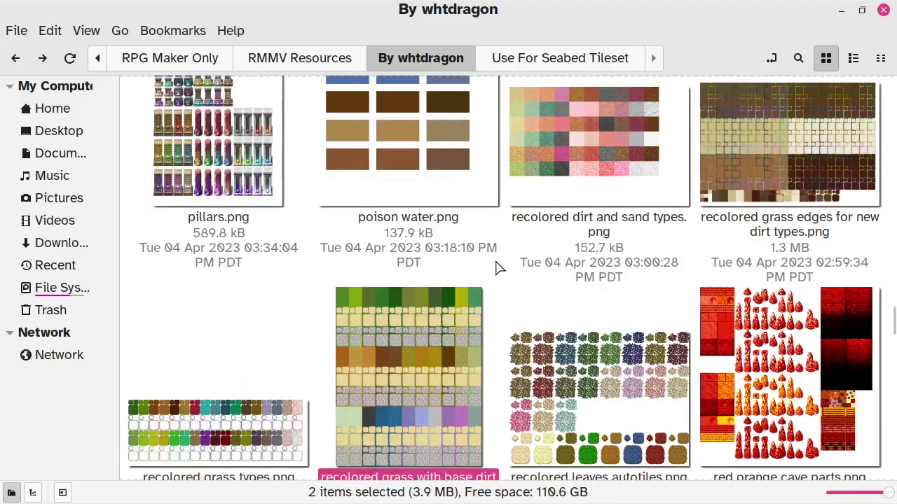
{"action": "scroll", "coordinate": [495, 266], "scroll_direction": "down", "scroll_amount": 7}
{"action": "scroll", "coordinate": [496, 267], "scroll_direction": "down", "scroll_amount": 12}
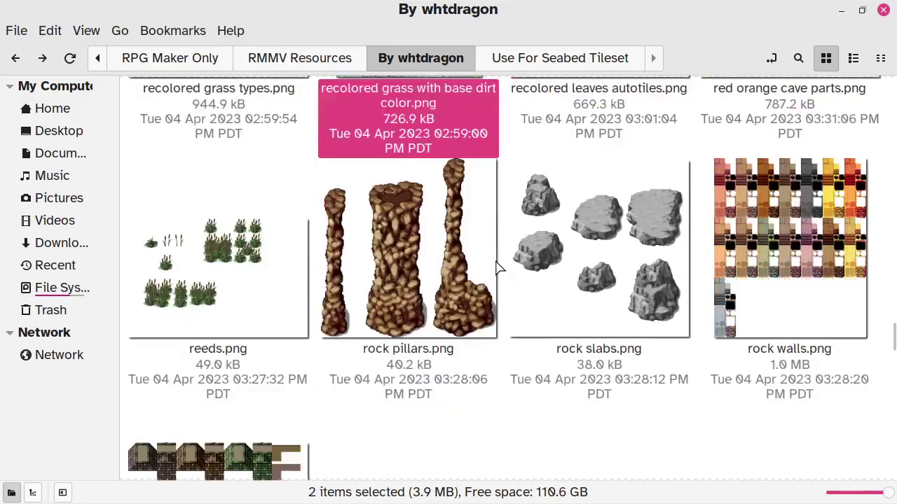
{"action": "scroll", "coordinate": [495, 267], "scroll_direction": "down", "scroll_amount": 14}
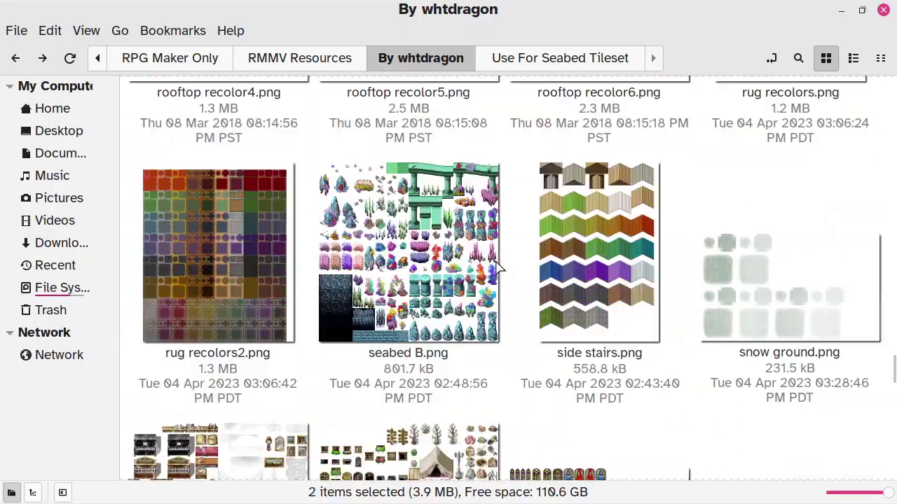
{"action": "scroll", "coordinate": [496, 267], "scroll_direction": "down", "scroll_amount": 16}
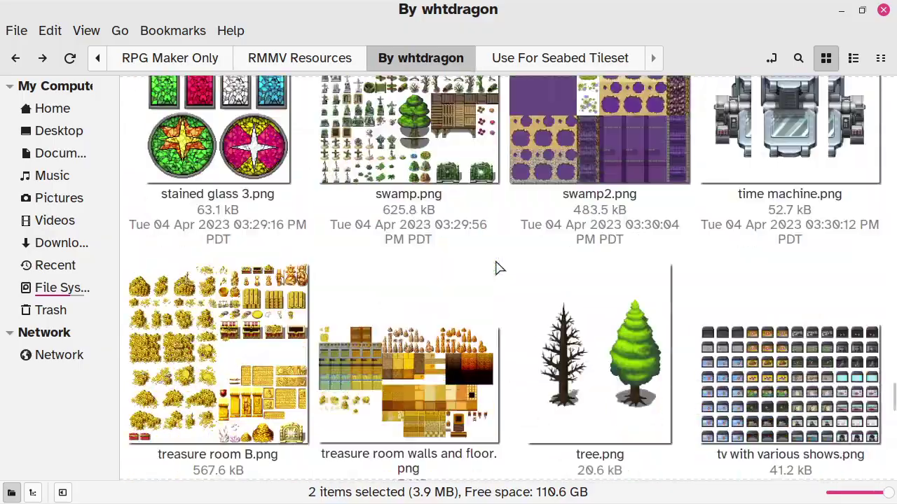
{"action": "scroll", "coordinate": [495, 267], "scroll_direction": "down", "scroll_amount": 9}
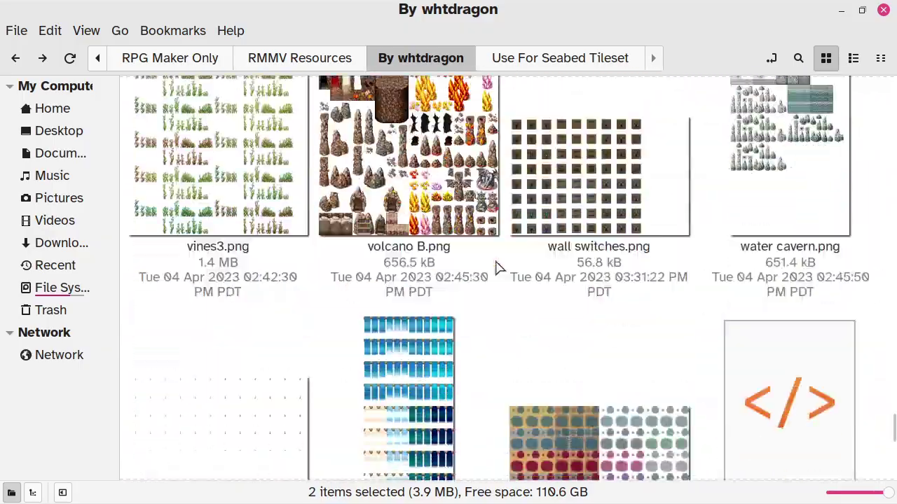
{"action": "scroll", "coordinate": [495, 266], "scroll_direction": "down", "scroll_amount": 2}
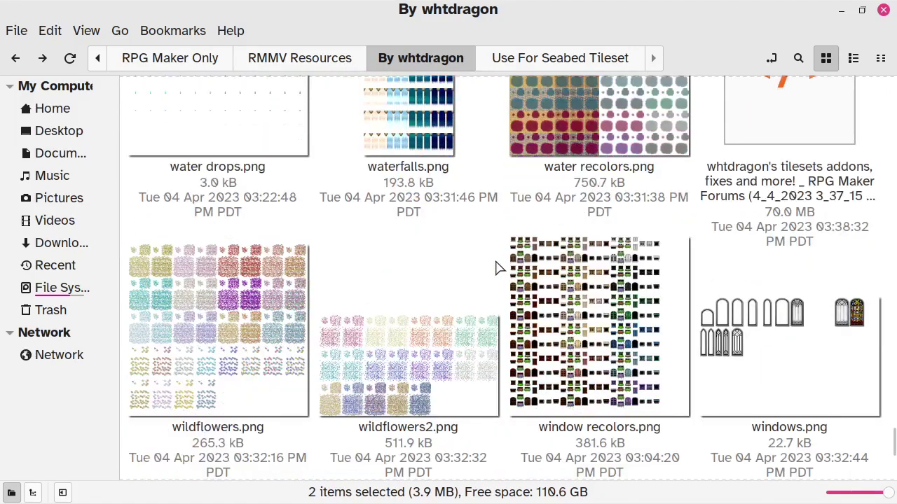
{"action": "scroll", "coordinate": [495, 267], "scroll_direction": "up", "scroll_amount": 3}
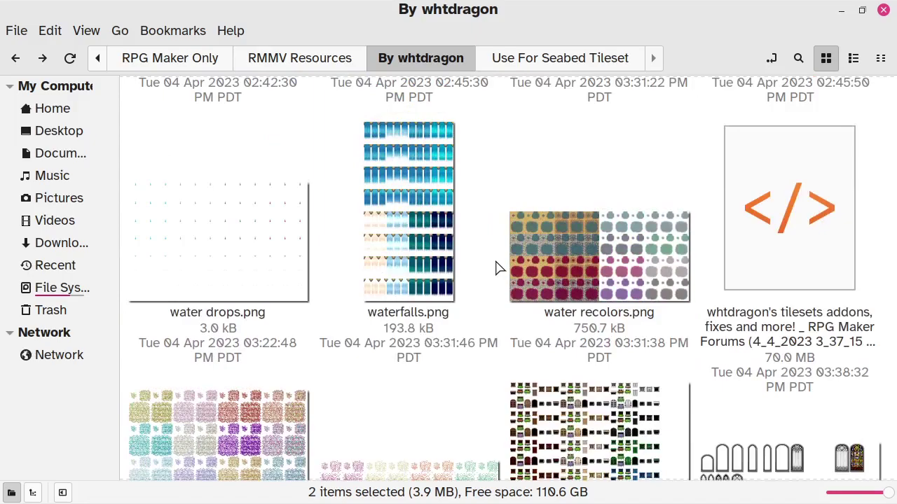
Copy the two selected files, including "recolored grass with base dirt color.png", from By whtdragon into the Use For Seabed Tileset folder.
{"action": "scroll", "coordinate": [496, 267], "scroll_direction": "down", "scroll_amount": 5}
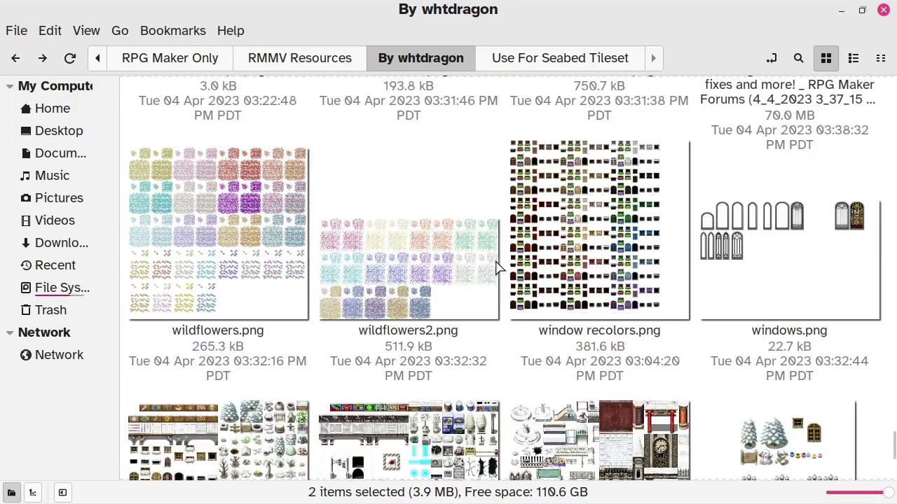
{"action": "scroll", "coordinate": [495, 267], "scroll_direction": "down", "scroll_amount": 9}
{"action": "scroll", "coordinate": [495, 267], "scroll_direction": "up", "scroll_amount": 4}
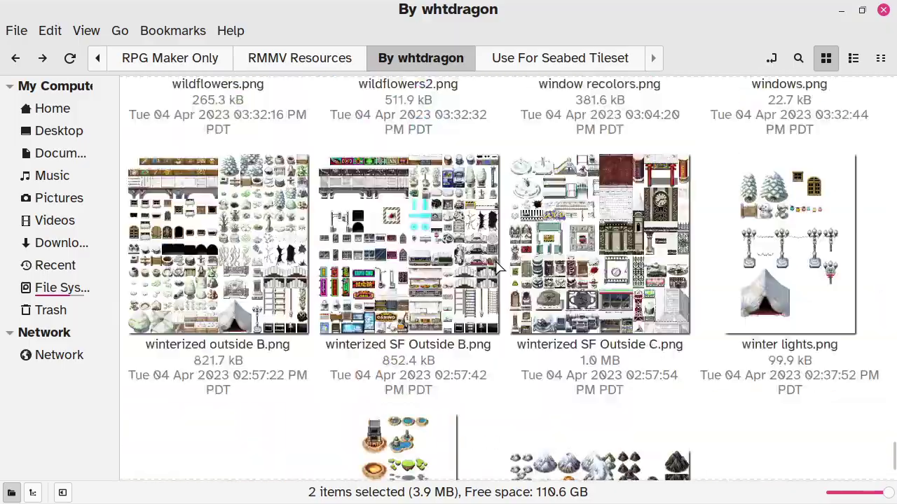
{"action": "scroll", "coordinate": [495, 267], "scroll_direction": "up", "scroll_amount": 15}
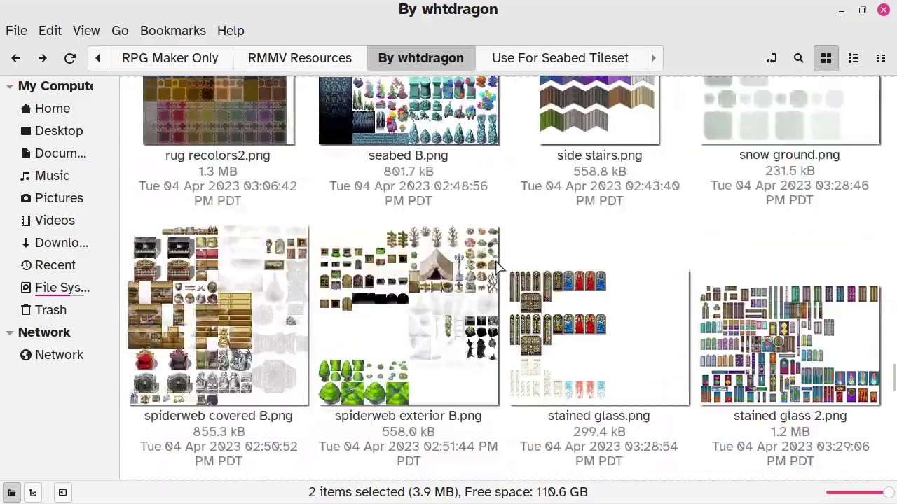
{"action": "scroll", "coordinate": [496, 267], "scroll_direction": "up", "scroll_amount": 20}
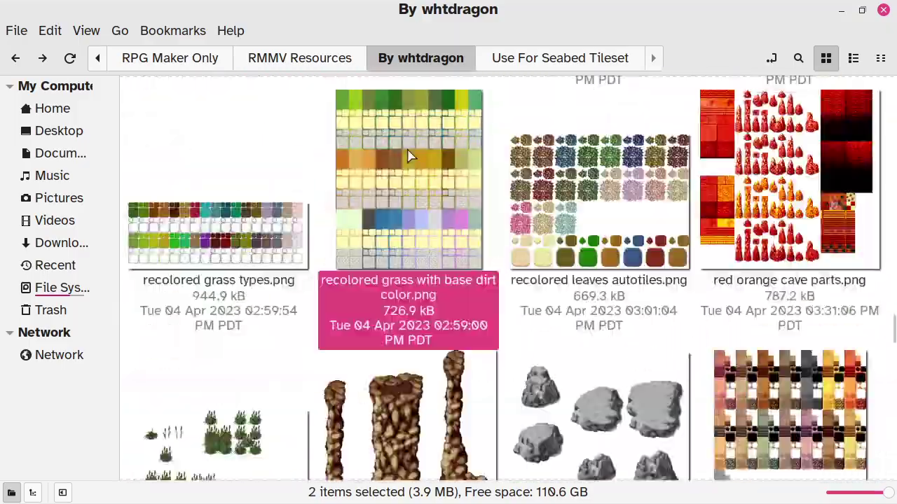
{"action": "right_click", "coordinate": [410, 156]}
{"action": "left_click", "coordinate": [440, 235]}
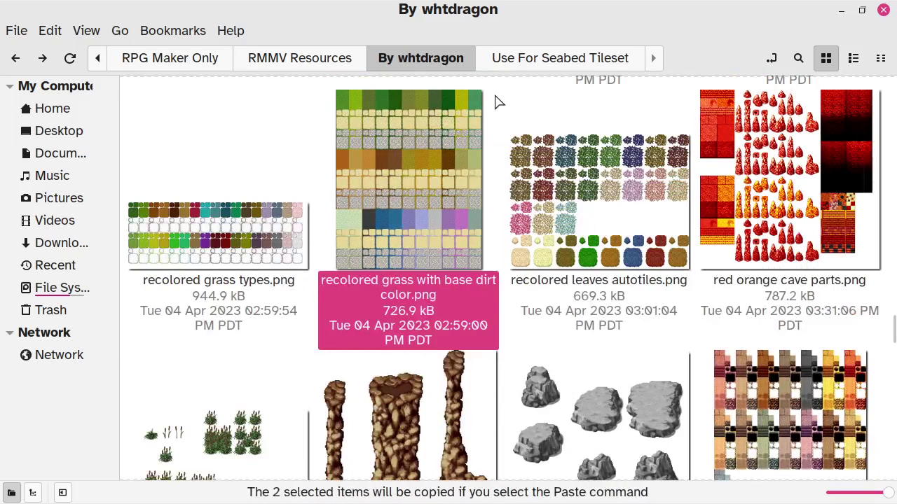
{"action": "left_click", "coordinate": [511, 64]}
{"action": "right_click", "coordinate": [541, 366]}
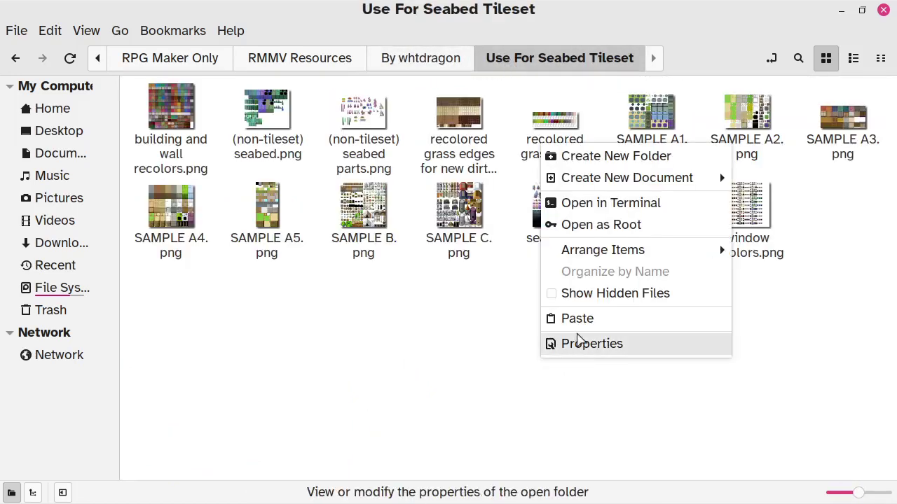
{"action": "left_click", "coordinate": [575, 325]}
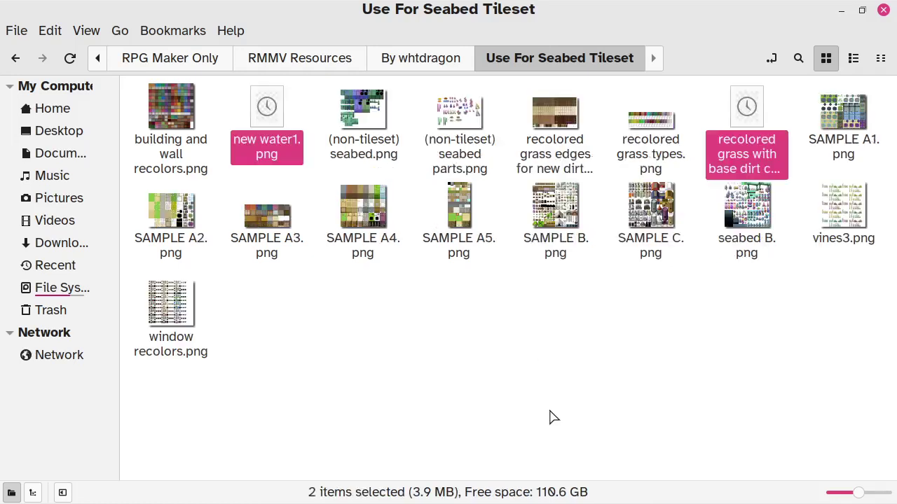
{"action": "left_click", "coordinate": [516, 386]}
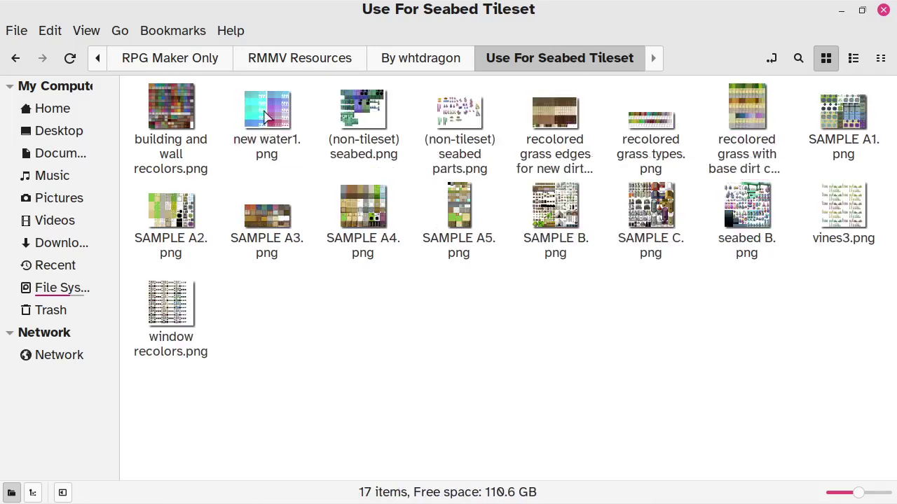
Open the copied "recolored grass with base dirt color.png" in GNU Image Manipulation Program.
{"action": "right_click", "coordinate": [739, 114]}
{"action": "mouse_move", "coordinate": [641, 149]}
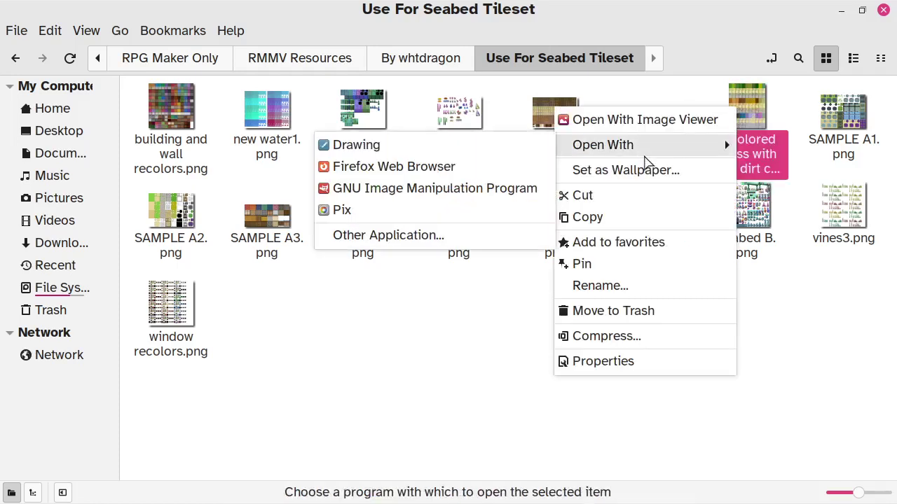
{"action": "left_click", "coordinate": [460, 196]}
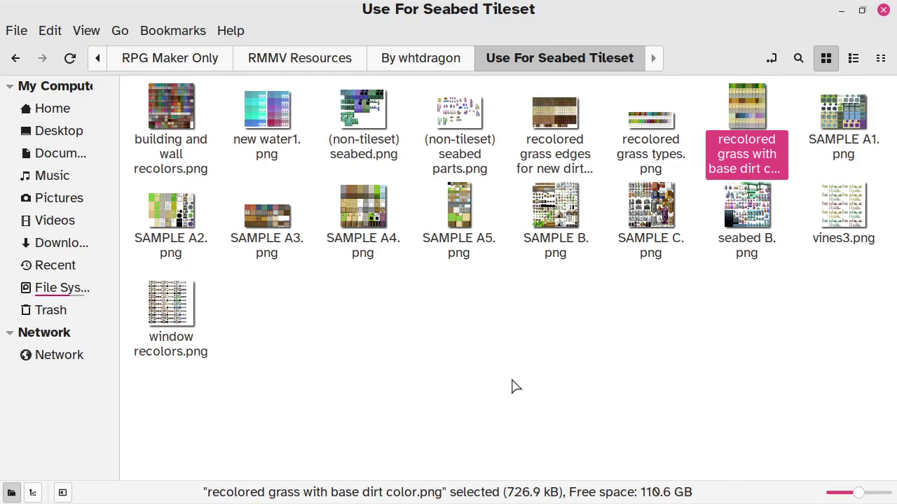
{"action": "left_click", "coordinate": [531, 366]}
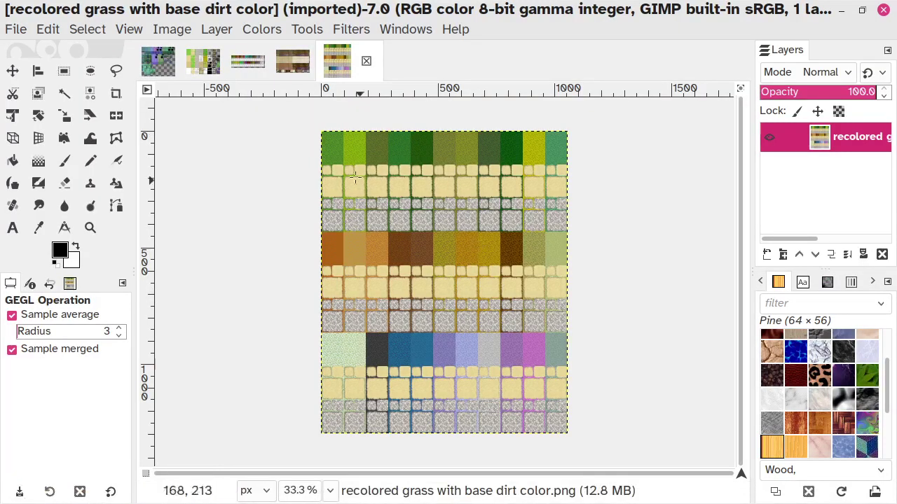
Show the grid on the recolored grass image and set its horizontal and vertical spacing to 48 pixels.
{"action": "left_click", "coordinate": [130, 29]}
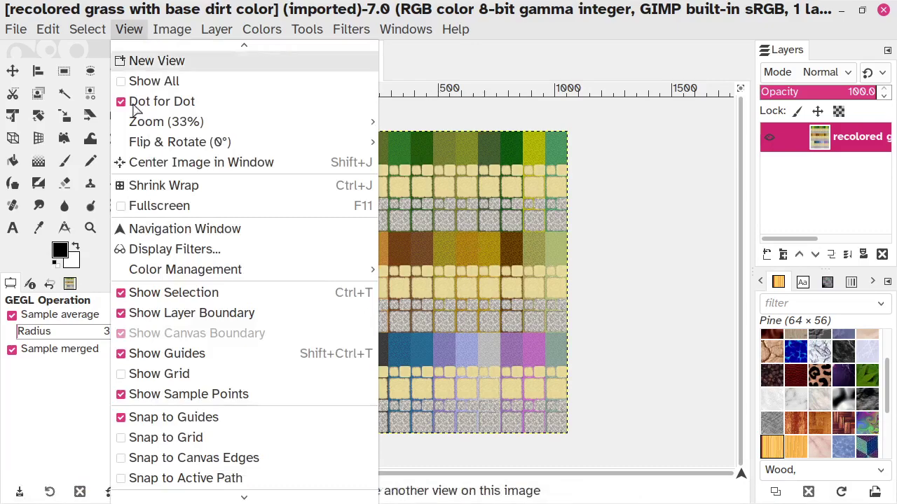
{"action": "left_click", "coordinate": [185, 376]}
{"action": "left_click", "coordinate": [179, 23]}
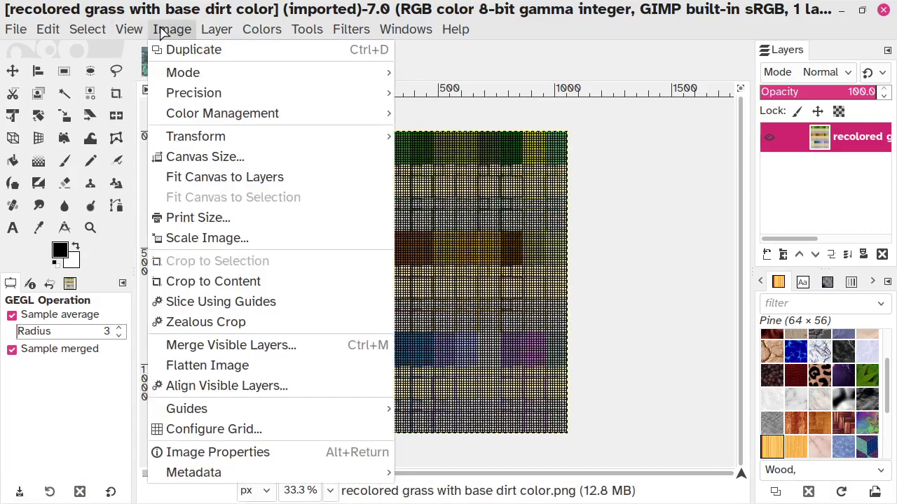
{"action": "left_click", "coordinate": [194, 428]}
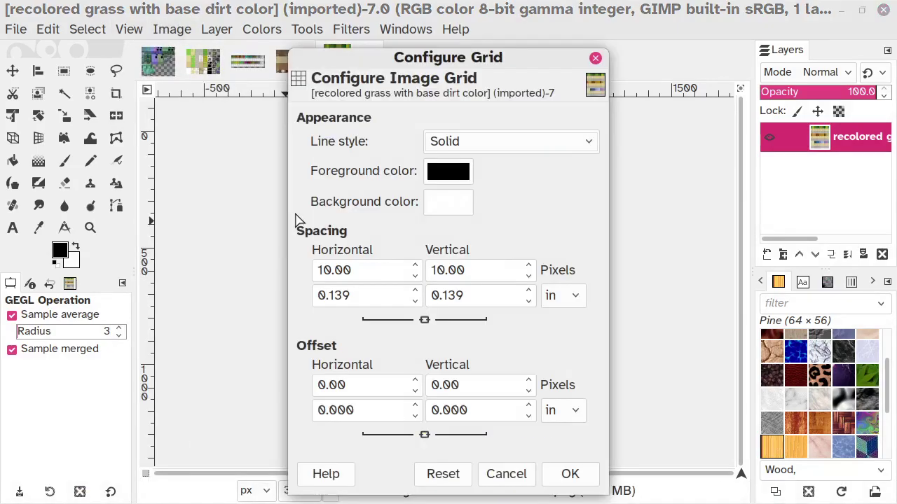
{"action": "left_click", "coordinate": [362, 267]}
{"action": "double_click", "coordinate": [362, 266]}
{"action": "type", "text": "4"}
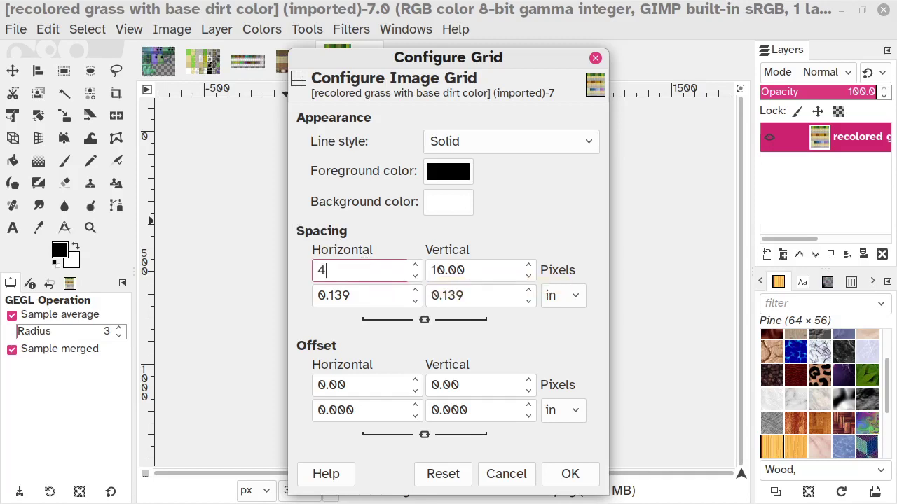
{"action": "type", "text": "8"}
{"action": "left_click", "coordinate": [486, 270]}
Set the grid's foreground color to white (ffffff) and its background color to black, and apply the grid settings.
{"action": "left_click", "coordinate": [457, 170]}
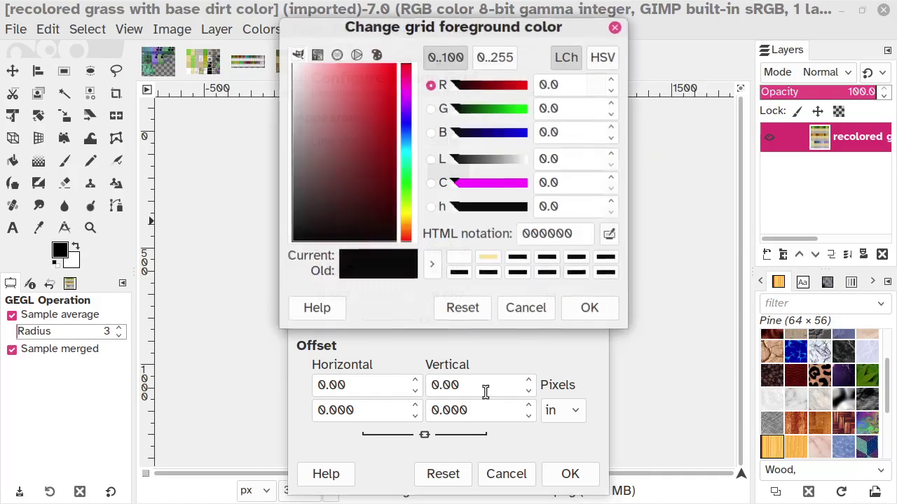
{"action": "left_click", "coordinate": [461, 261]}
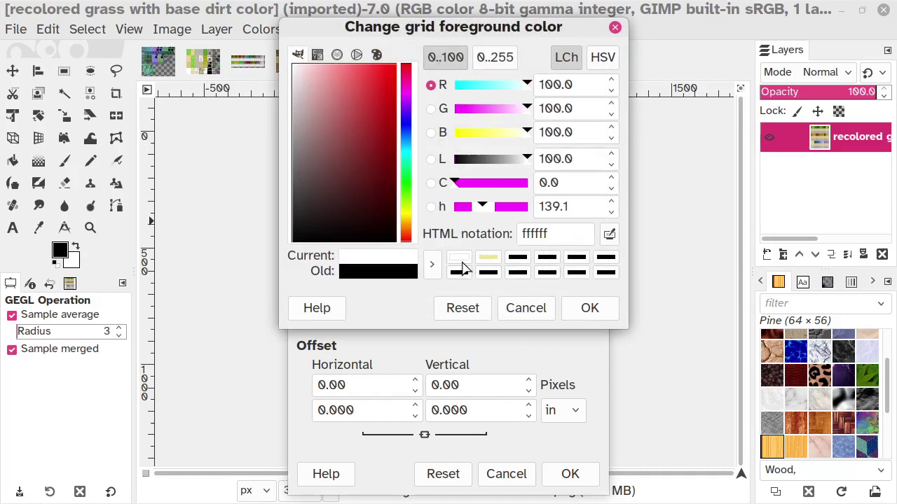
{"action": "left_click", "coordinate": [589, 310]}
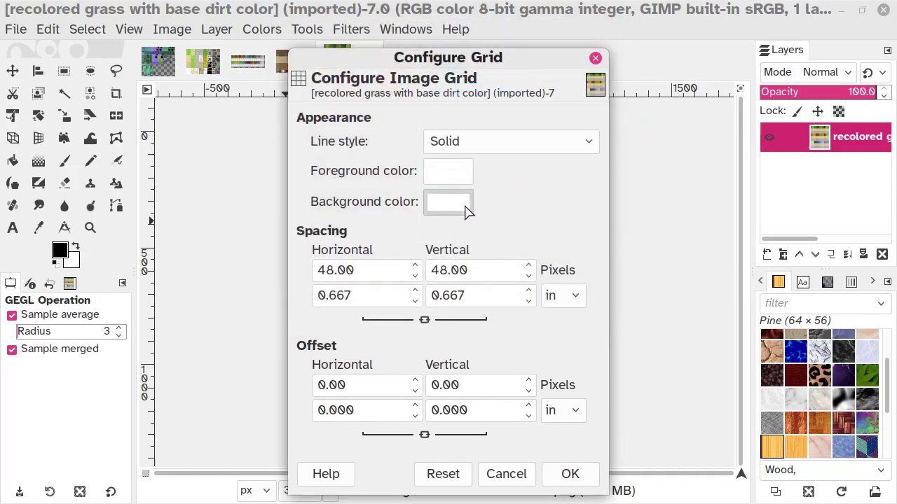
{"action": "left_click", "coordinate": [467, 209]}
{"action": "left_click", "coordinate": [537, 306]}
{"action": "left_click", "coordinate": [599, 348]}
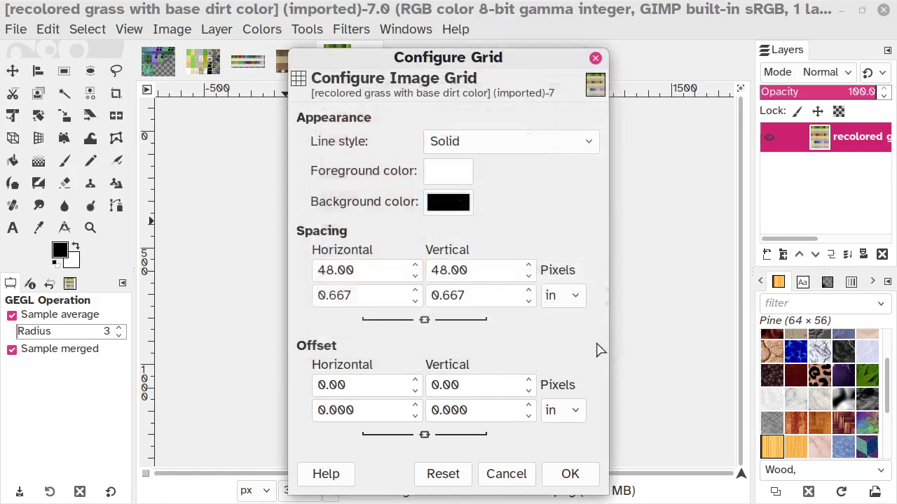
{"action": "left_click", "coordinate": [570, 475]}
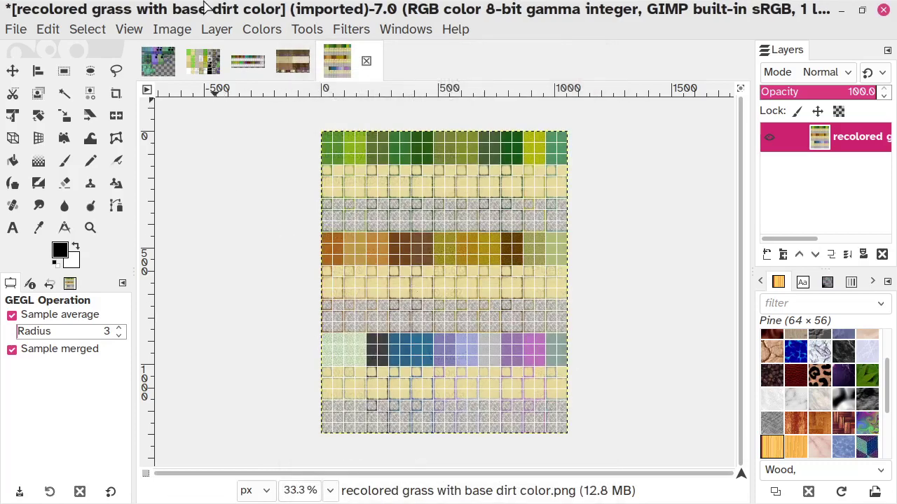
Examine the recolored grass tiles at 100% zoom, starting from the image's upper-left corner.
{"action": "left_click", "coordinate": [330, 491]}
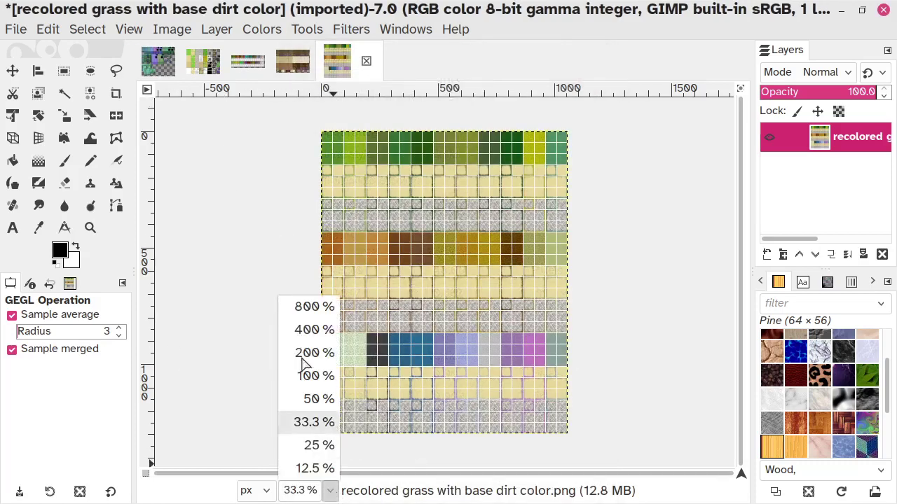
{"action": "left_click", "coordinate": [311, 376]}
{"action": "scroll", "coordinate": [353, 216], "scroll_direction": "up", "scroll_amount": 5}
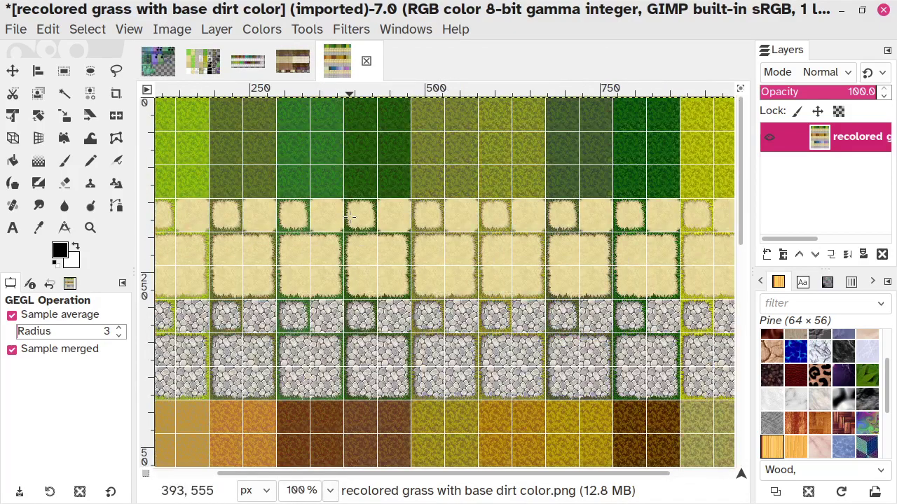
{"action": "left_click_drag", "start_coordinate": [473, 474], "coordinate": [378, 474]}
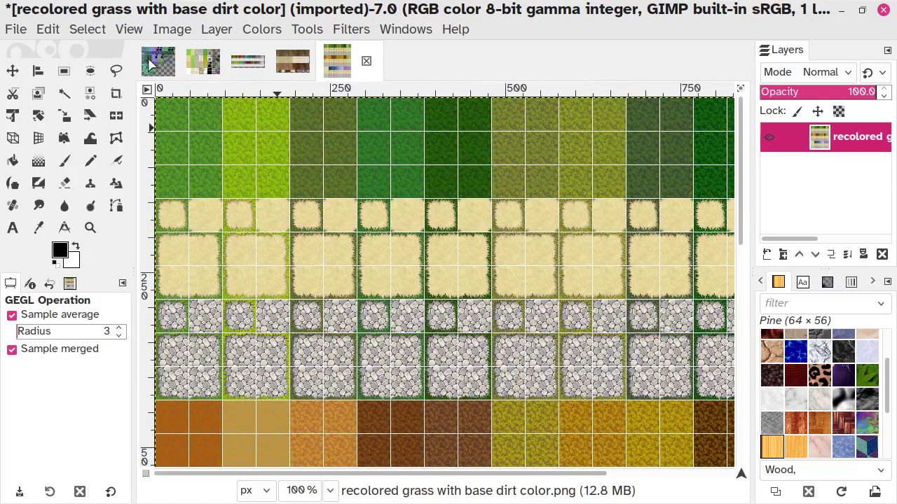
Add a new transparent 768 x 576 px layer named "Seabed" to the SAMPLE A2 image.
{"action": "left_click", "coordinate": [204, 62]}
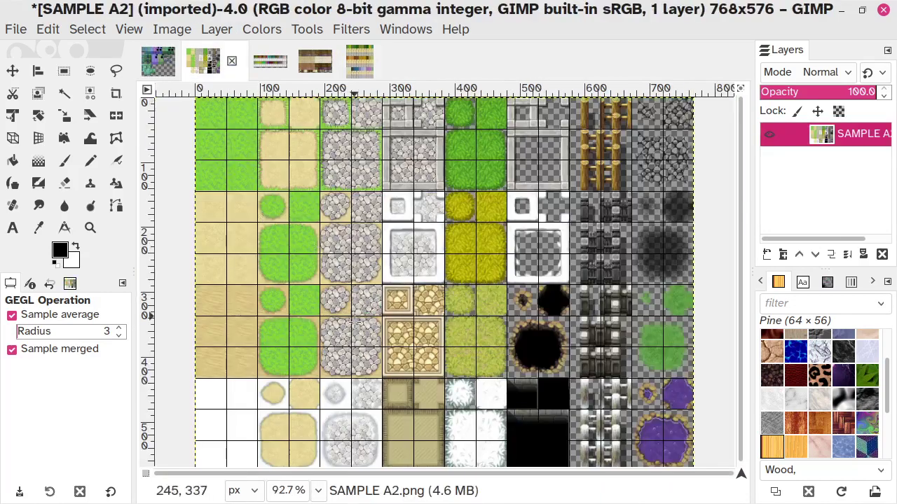
{"action": "left_click", "coordinate": [217, 29]}
{"action": "left_click", "coordinate": [224, 49]}
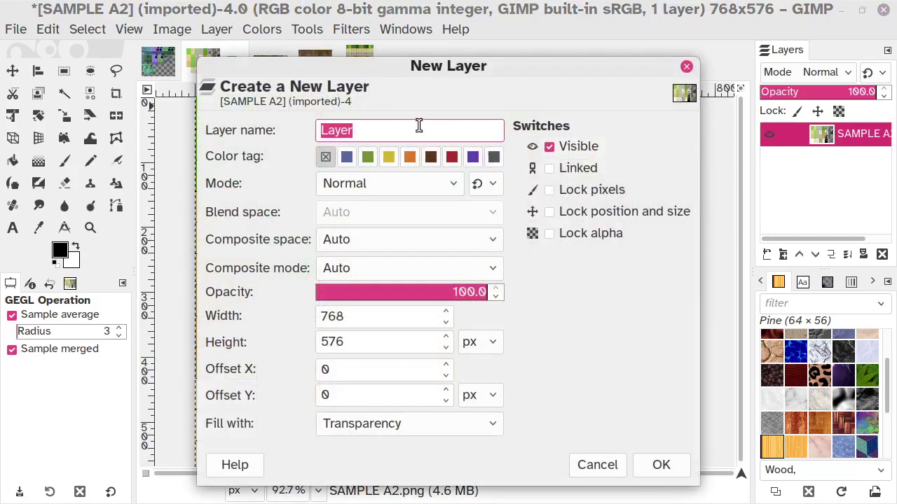
{"action": "type", "text": "Seabed"}
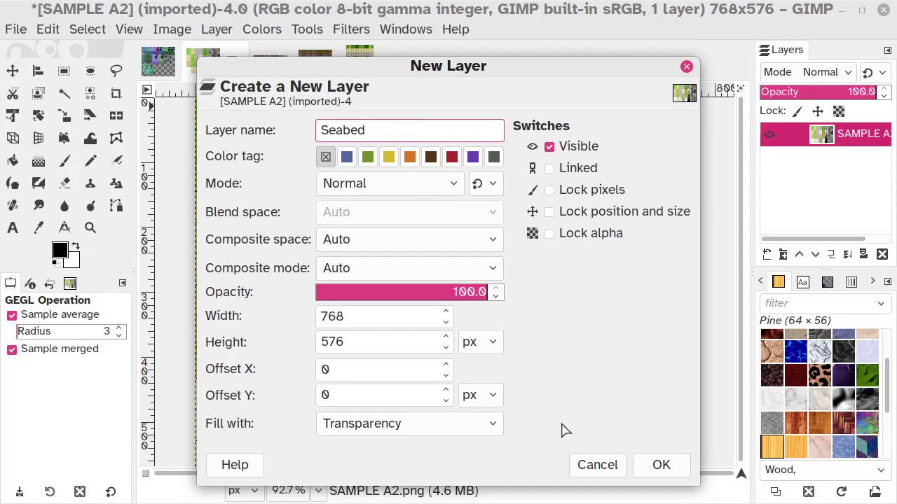
{"action": "left_click", "coordinate": [661, 465]}
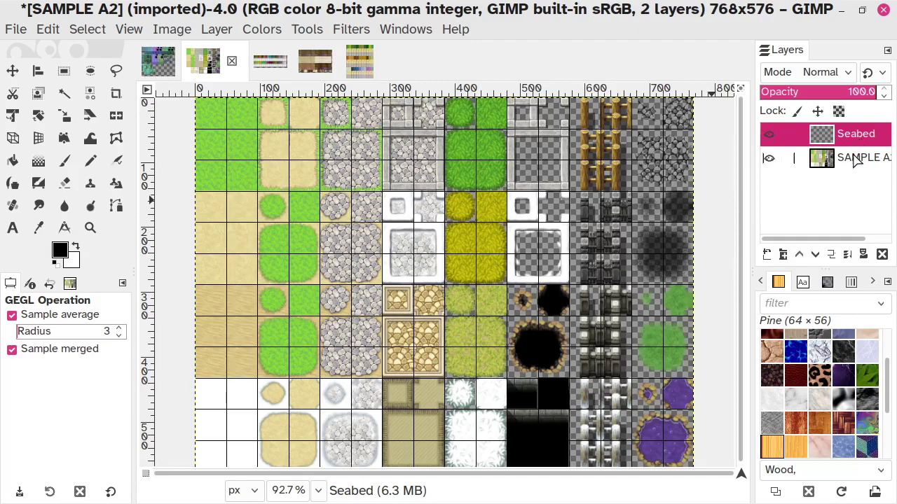
Lower the SAMPLE A2 layer's opacity to 70 and make the Seabed layer active again.
{"action": "left_click", "coordinate": [858, 160]}
{"action": "scroll", "coordinate": [884, 96], "scroll_direction": "down", "scroll_amount": 16}
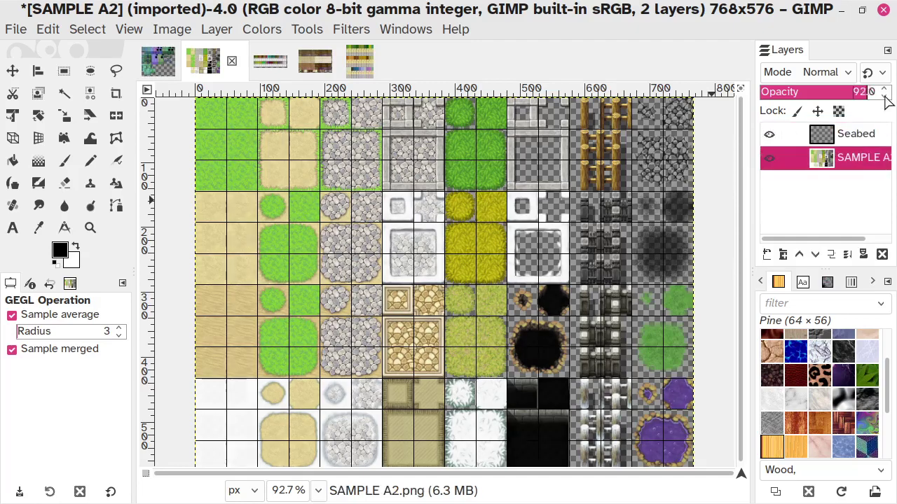
{"action": "scroll", "coordinate": [887, 102], "scroll_direction": "down", "scroll_amount": 12}
{"action": "scroll", "coordinate": [886, 101], "scroll_direction": "down", "scroll_amount": 14}
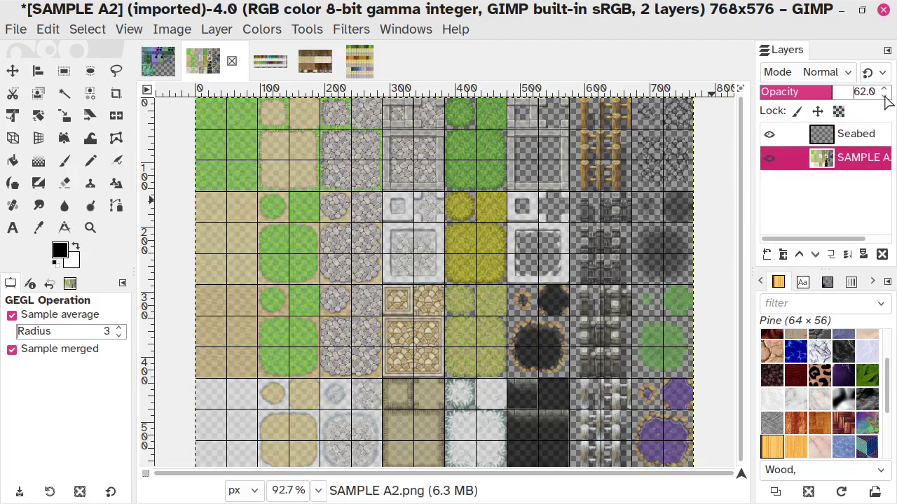
{"action": "scroll", "coordinate": [886, 101], "scroll_direction": "down", "scroll_amount": 2}
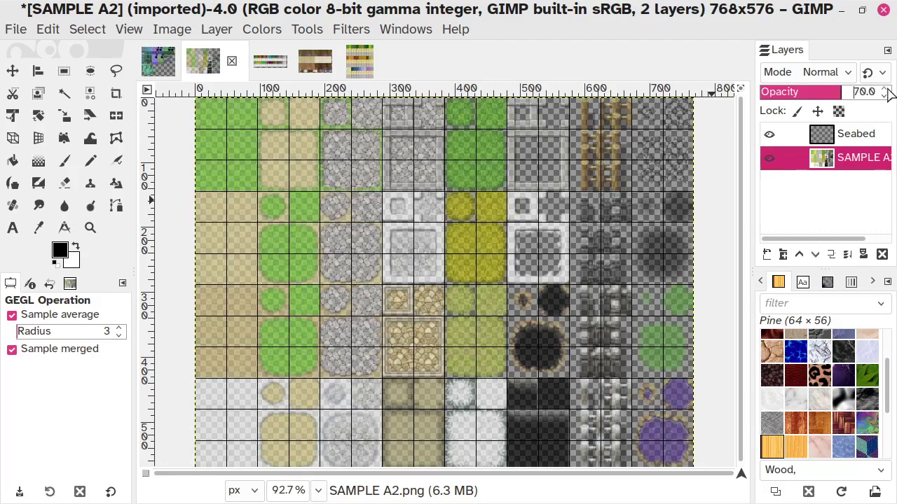
{"action": "left_click", "coordinate": [871, 137]}
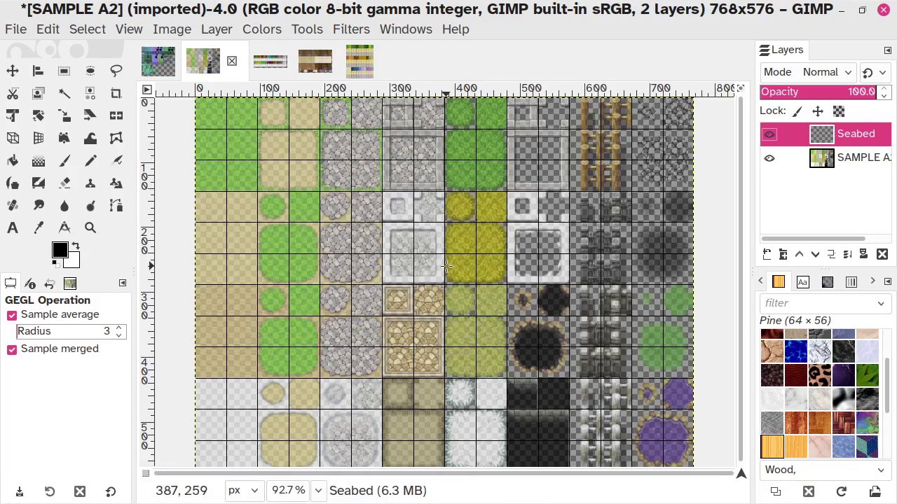
Switch to the recolored grass with base dirt color image and turn on snapping to its grid.
{"action": "left_click", "coordinate": [360, 67]}
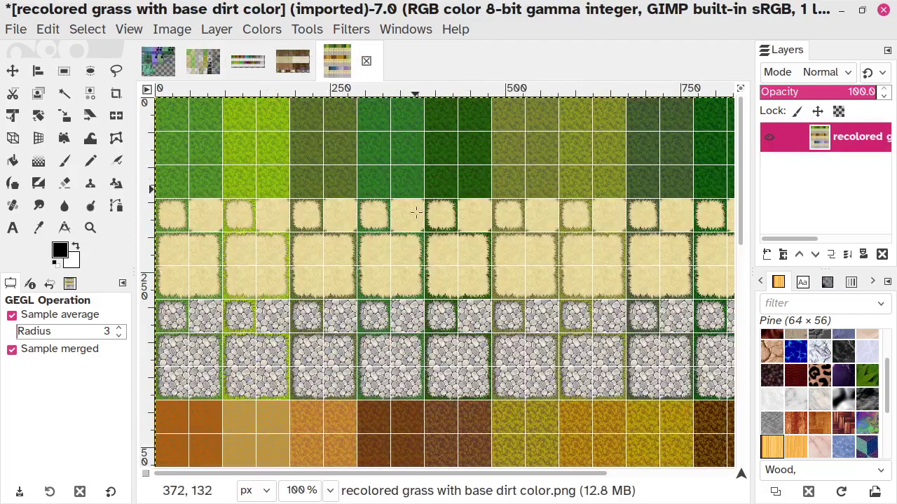
{"action": "left_click_drag", "start_coordinate": [453, 475], "coordinate": [636, 494]}
{"action": "scroll", "coordinate": [636, 476], "scroll_direction": "left", "scroll_amount": 5}
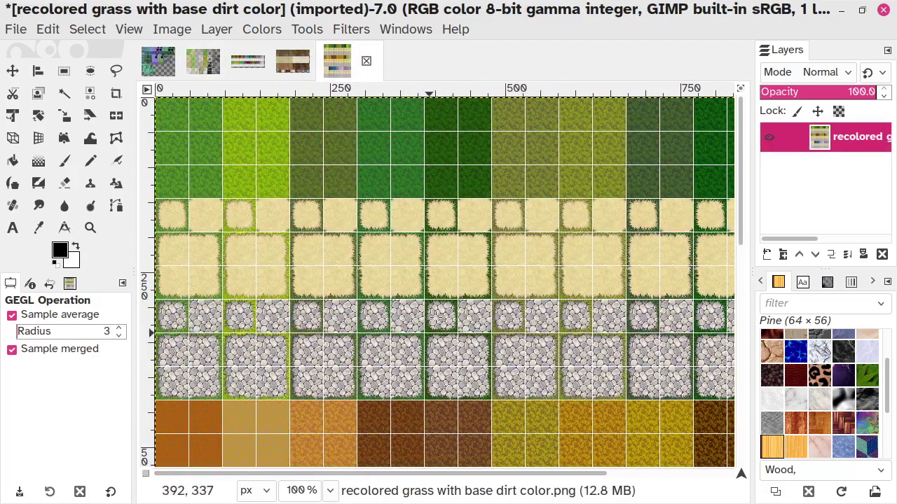
{"action": "scroll", "coordinate": [461, 320], "scroll_direction": "down", "scroll_amount": 3}
{"action": "scroll", "coordinate": [470, 303], "scroll_direction": "down", "scroll_amount": 12}
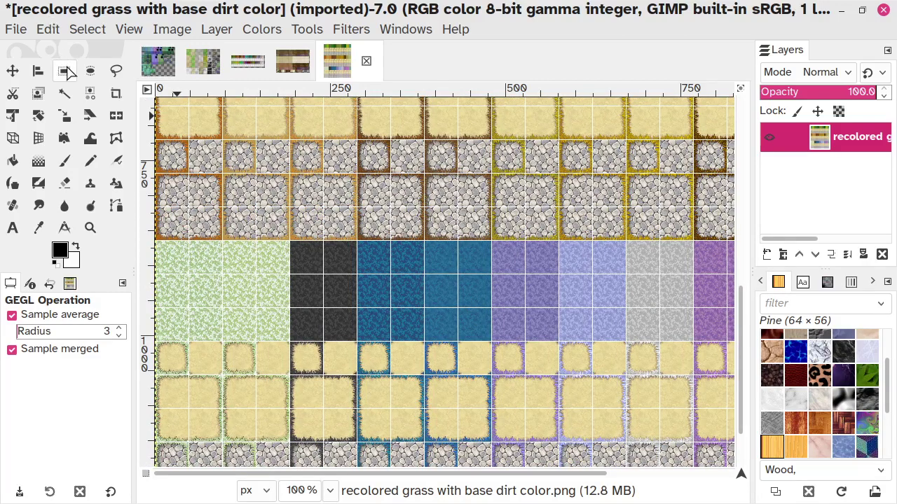
{"action": "left_click", "coordinate": [129, 29]}
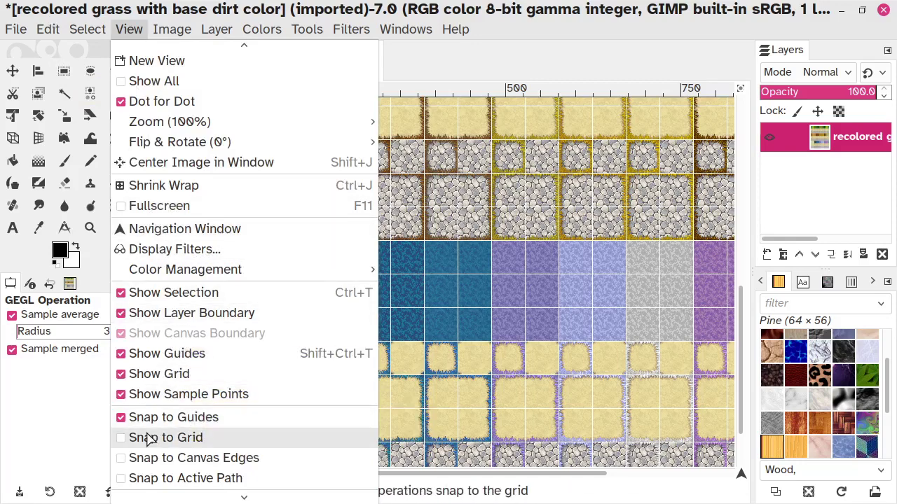
{"action": "left_click", "coordinate": [184, 439]}
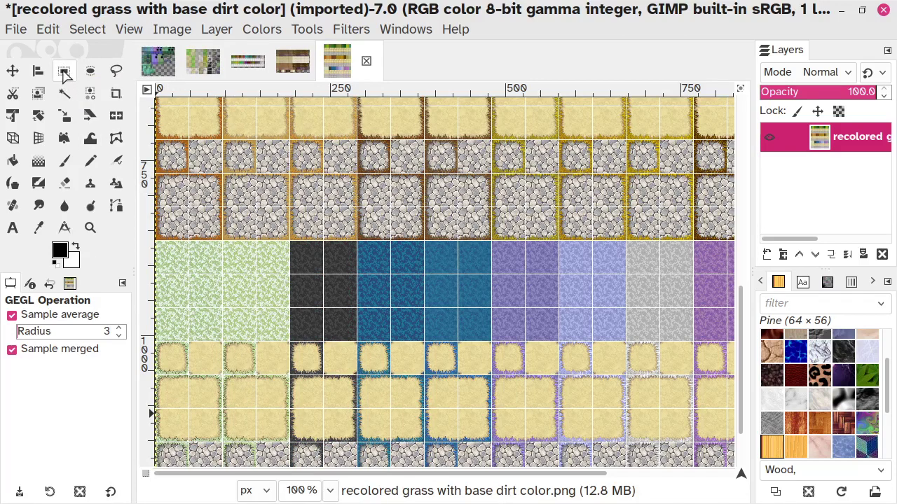
Select the 96 × 144 px plain lighter-blue grass block beside the purple one with Rectangle Select and copy it.
{"action": "left_click", "coordinate": [63, 72]}
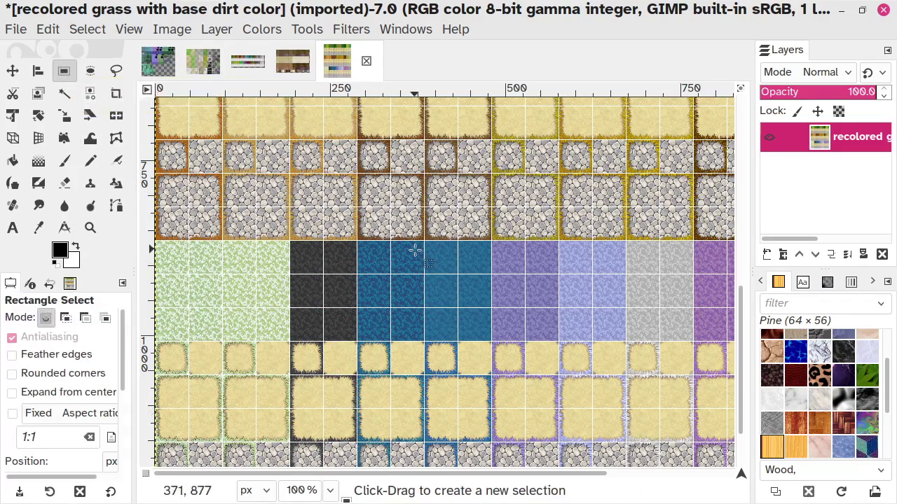
{"action": "left_click_drag", "start_coordinate": [435, 252], "coordinate": [490, 326]}
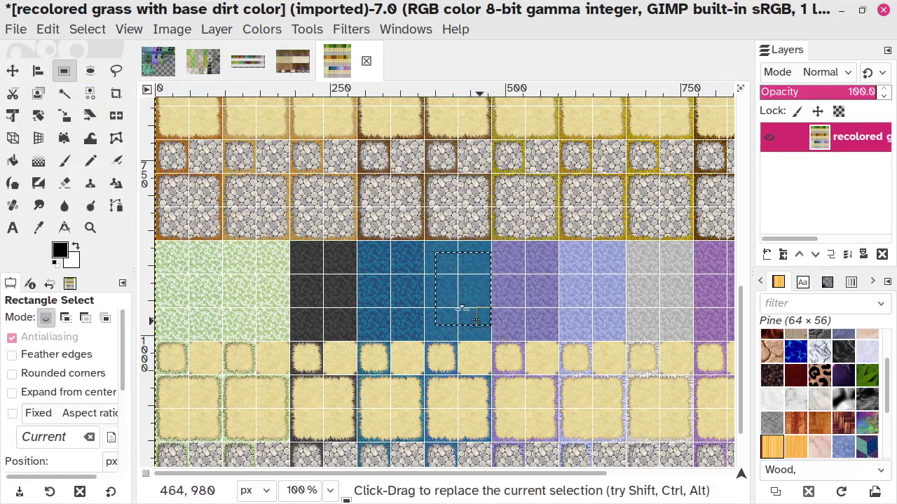
{"action": "left_click_drag", "start_coordinate": [446, 290], "coordinate": [458, 241]}
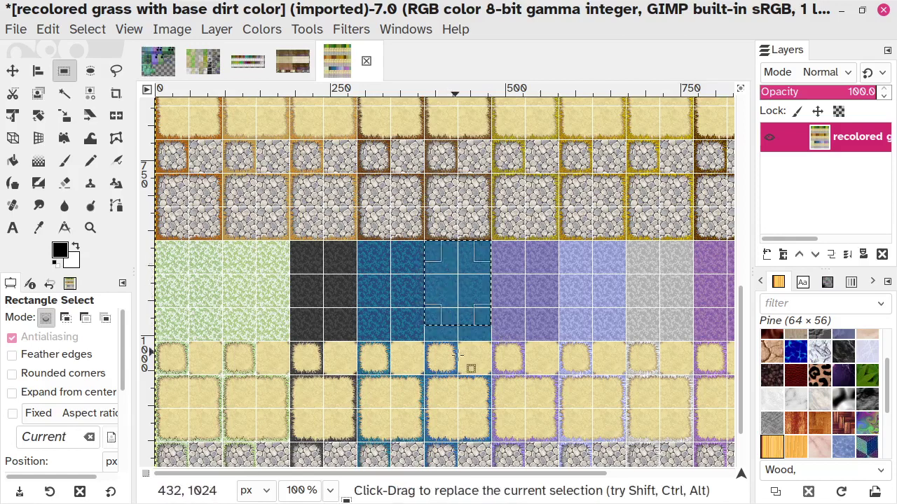
{"action": "left_click_drag", "start_coordinate": [457, 324], "coordinate": [457, 339]}
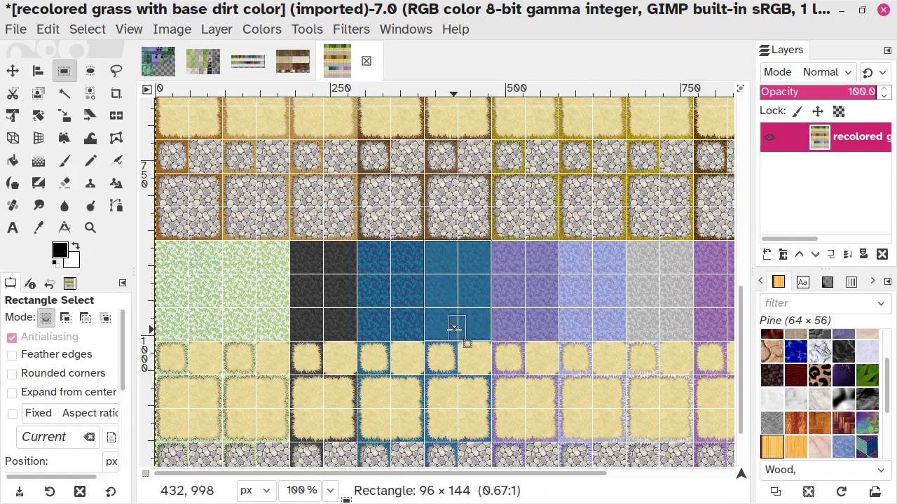
{"action": "left_click", "coordinate": [46, 28]}
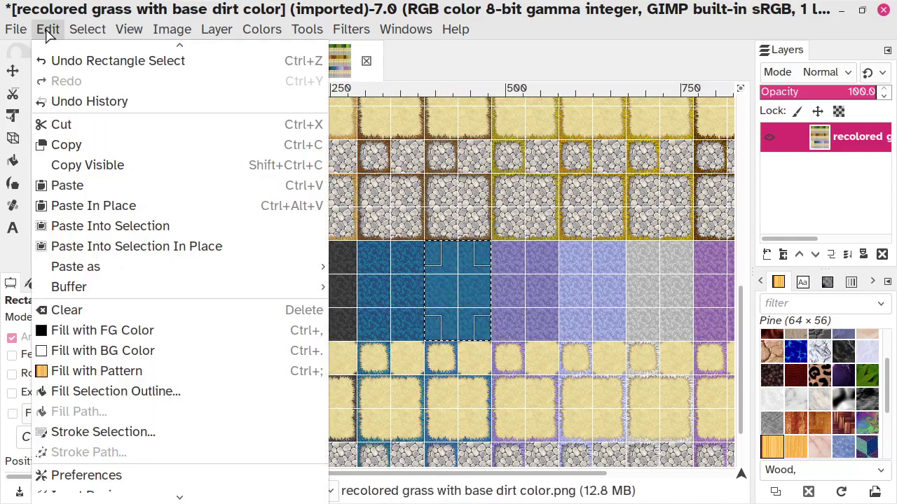
{"action": "left_click", "coordinate": [80, 146]}
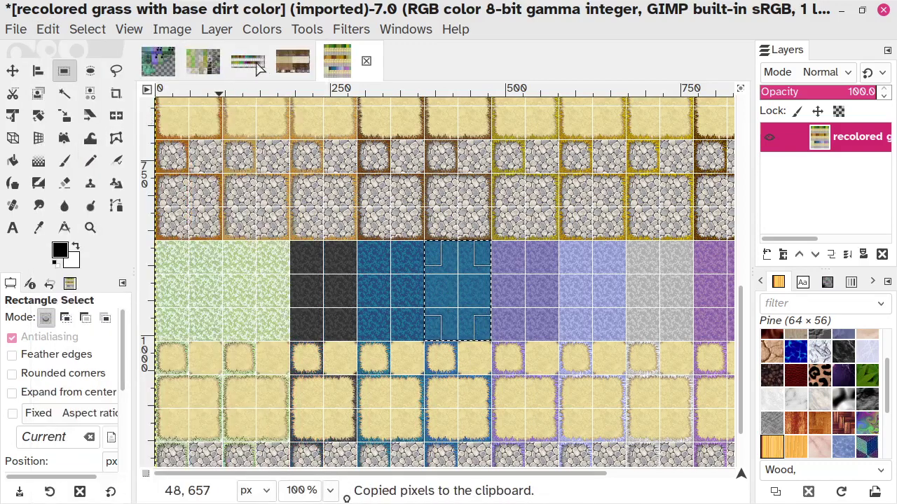
Paste the copied blue grass block into the SAMPLE A2 image as a new layer.
{"action": "left_click", "coordinate": [210, 62]}
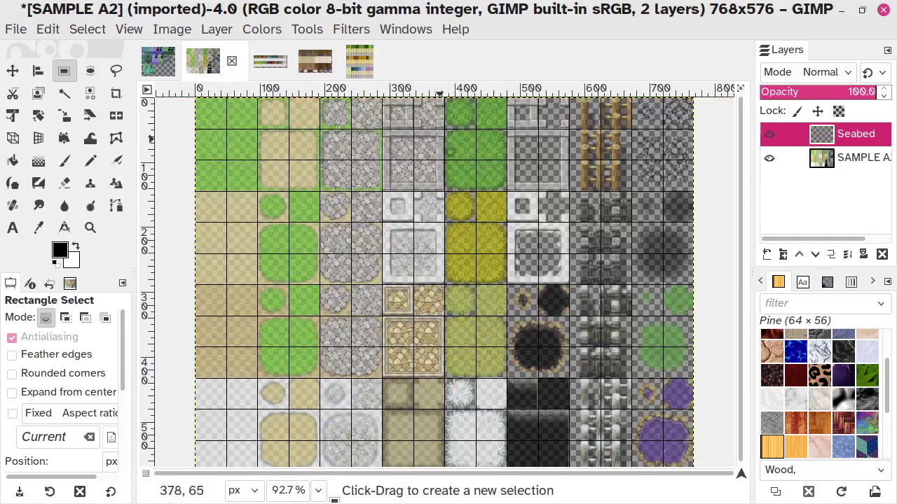
{"action": "left_click", "coordinate": [47, 31]}
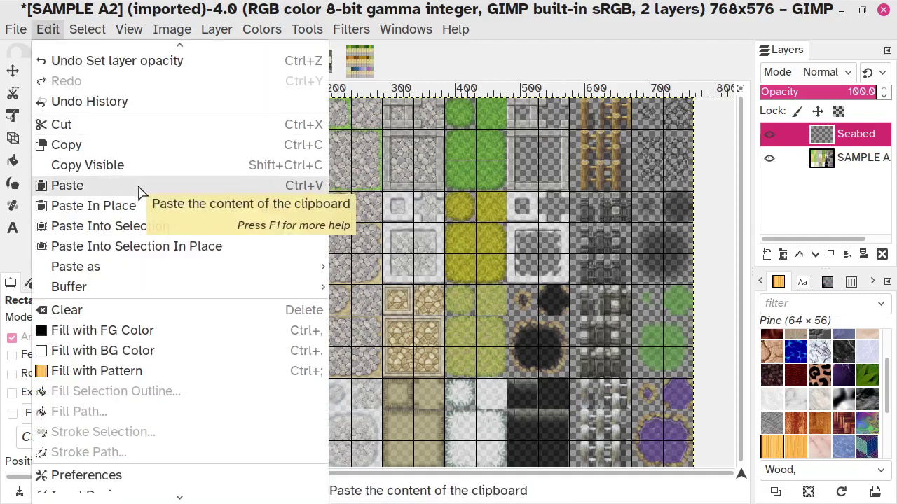
{"action": "mouse_move", "coordinate": [156, 270]}
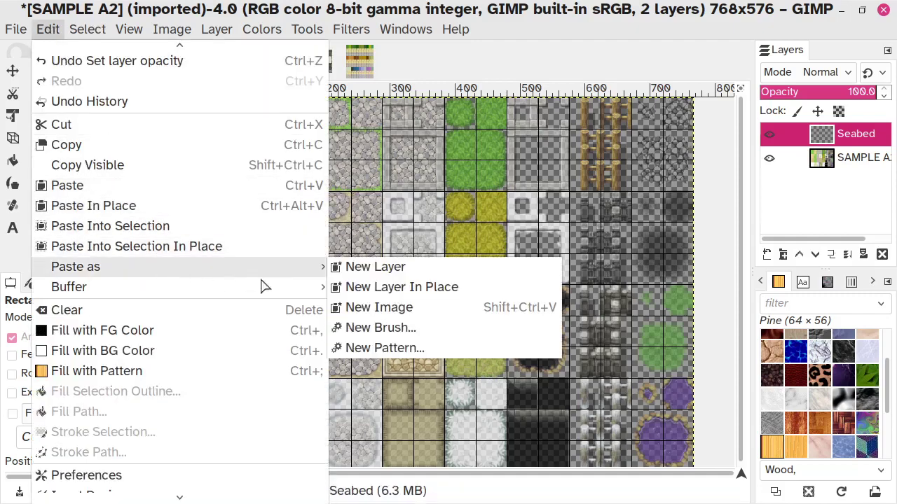
{"action": "left_click", "coordinate": [352, 270]}
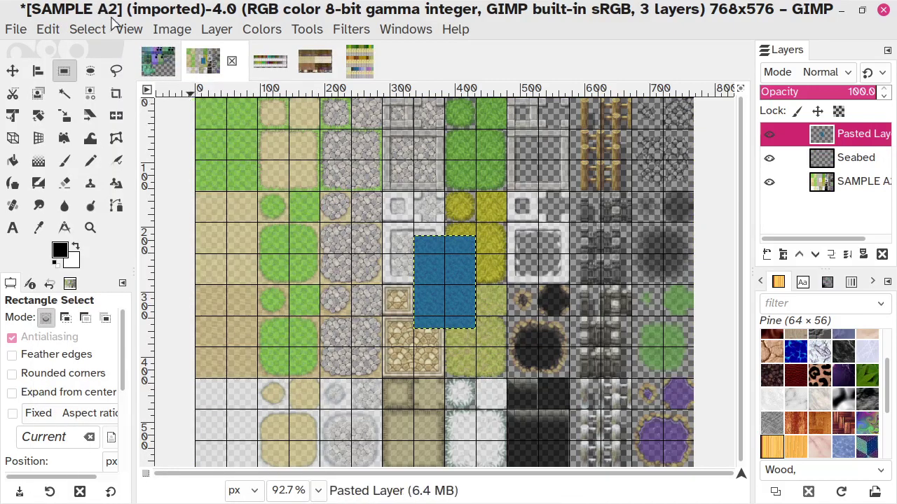
Turn on snapping to the grid in SAMPLE A2 and move the pasted blue block to the image's upper-left corner.
{"action": "left_click", "coordinate": [130, 30]}
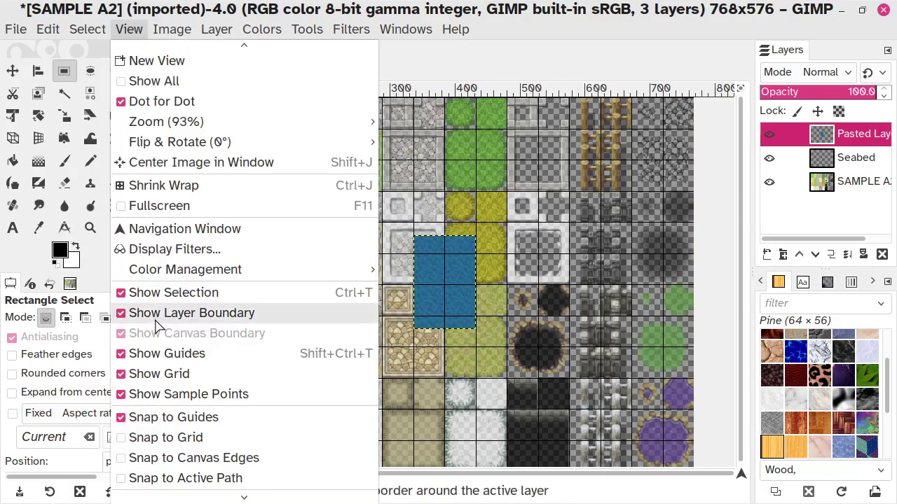
{"action": "left_click", "coordinate": [153, 440]}
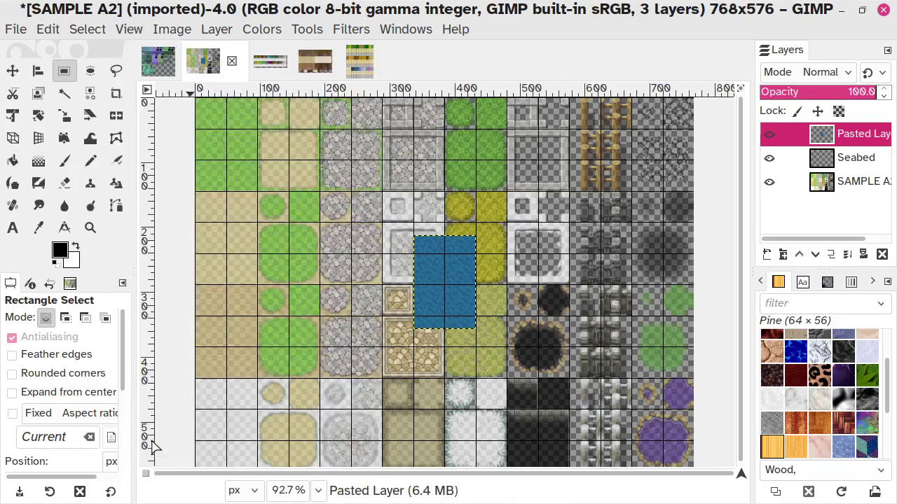
{"action": "left_click", "coordinate": [13, 71]}
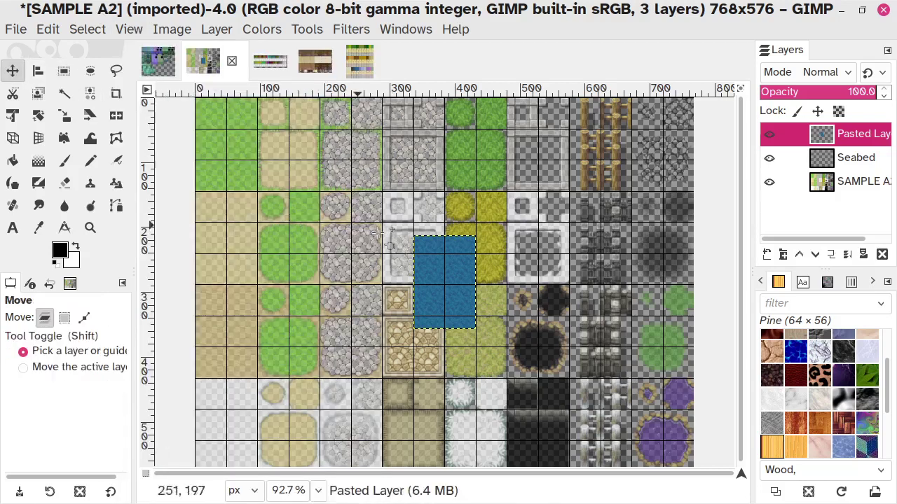
{"action": "left_click_drag", "start_coordinate": [448, 275], "coordinate": [228, 141]}
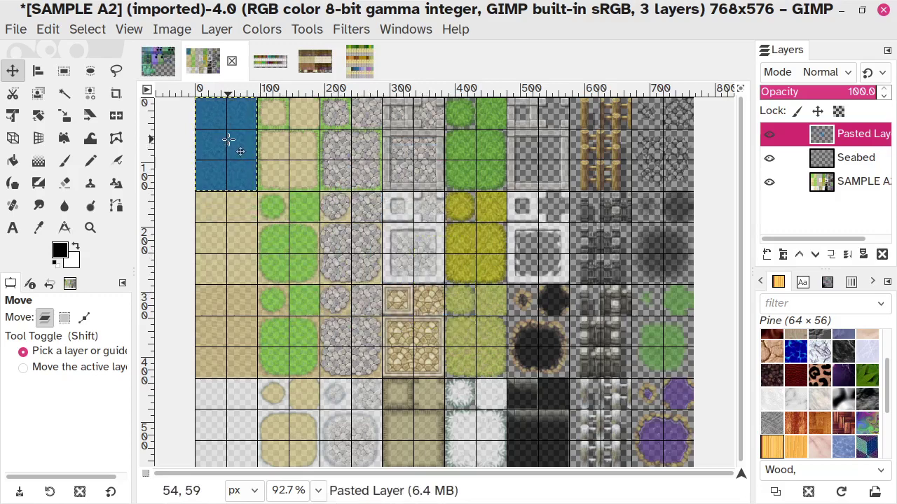
Merge the pasted blue block down into the Seabed layer and check it by toggling that layer's visibility.
{"action": "right_click", "coordinate": [882, 140]}
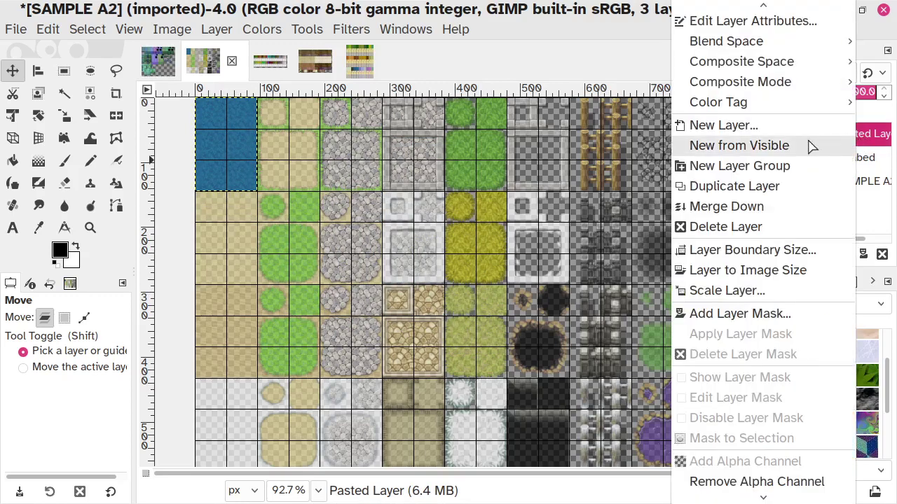
{"action": "left_click", "coordinate": [803, 212]}
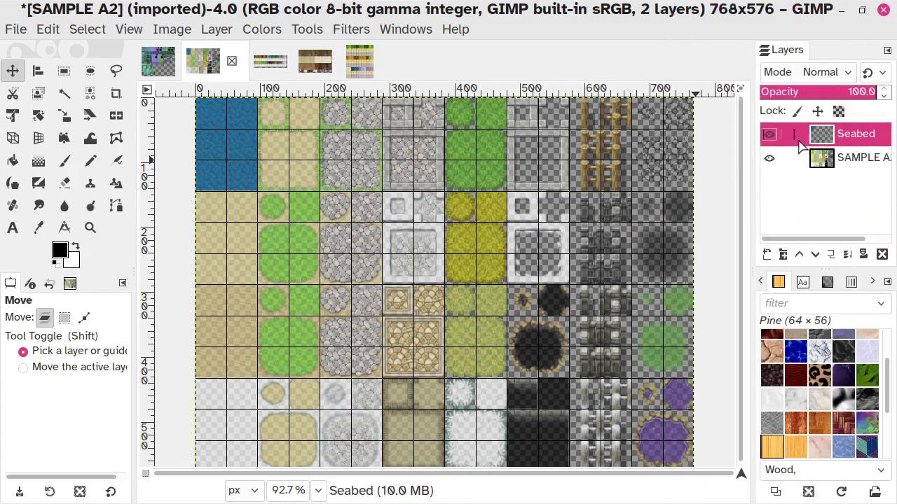
{"action": "left_click", "coordinate": [768, 135]}
{"action": "left_click", "coordinate": [768, 136]}
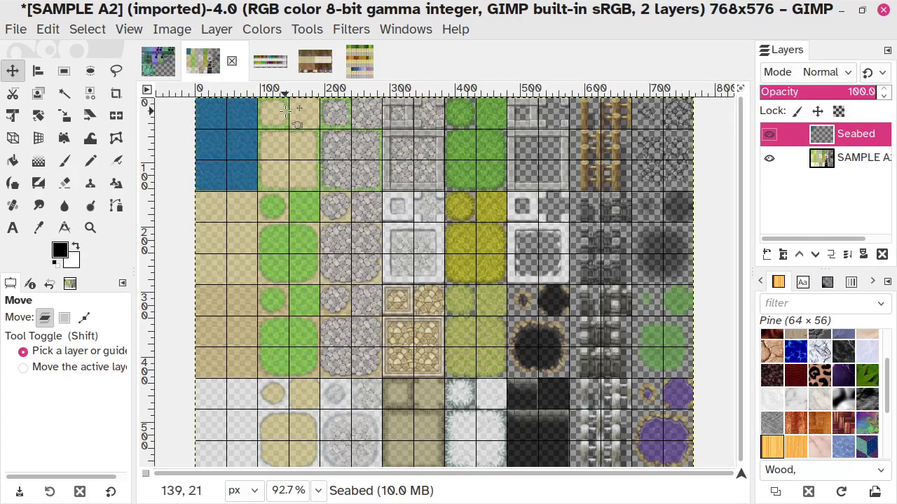
Return to the recolored grass with base dirt color image.
{"action": "left_click", "coordinate": [360, 64]}
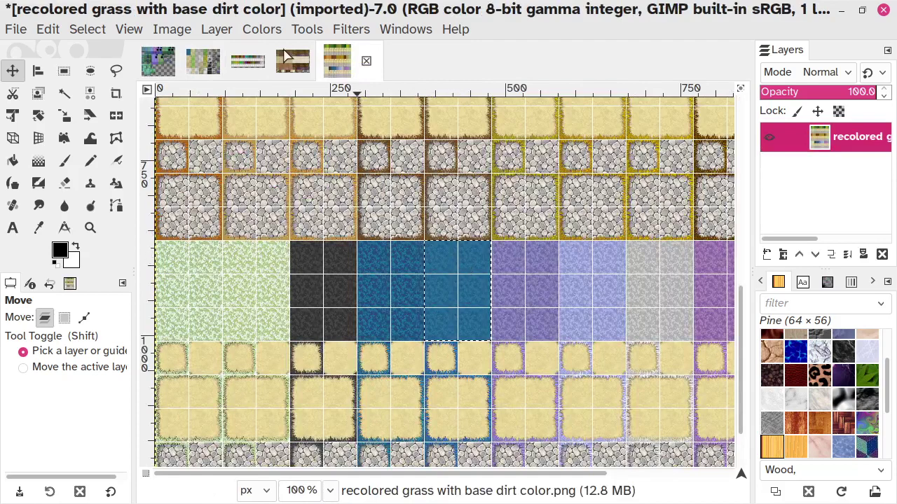
{"action": "left_click", "coordinate": [207, 65]}
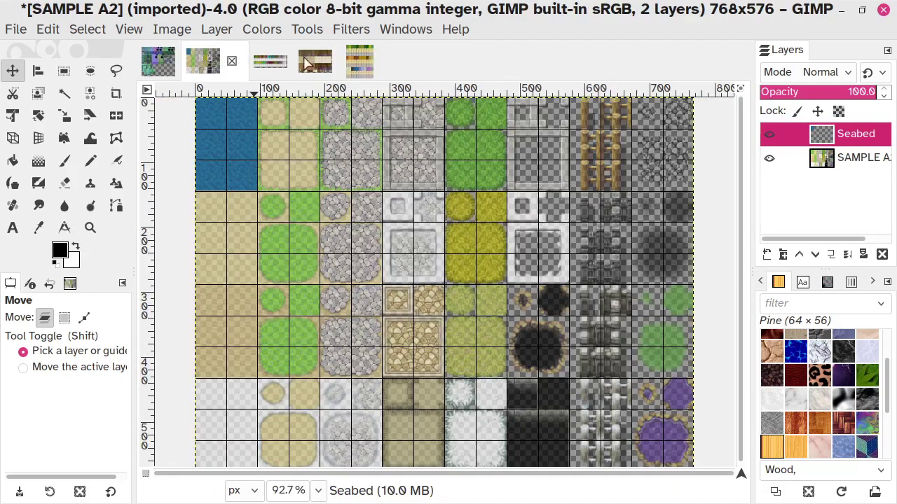
{"action": "left_click", "coordinate": [359, 65]}
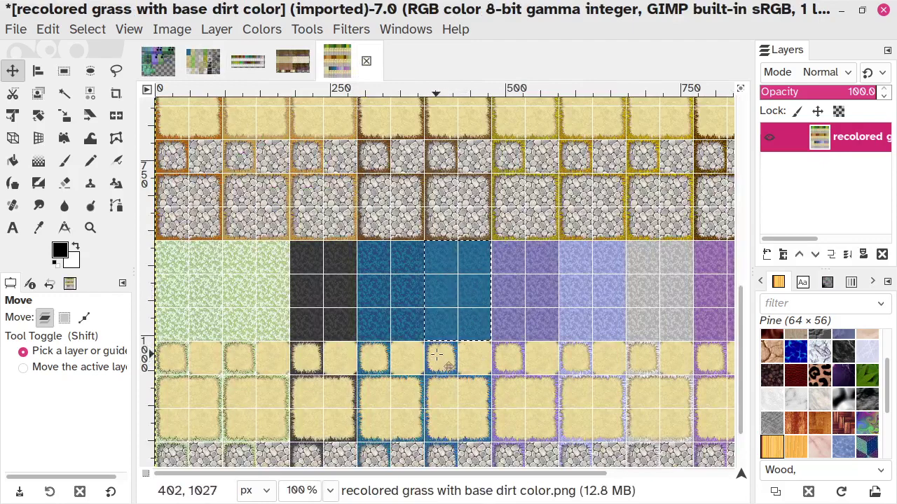
{"action": "left_click_drag", "start_coordinate": [425, 347], "coordinate": [452, 358]}
{"action": "left_click", "coordinate": [49, 29]}
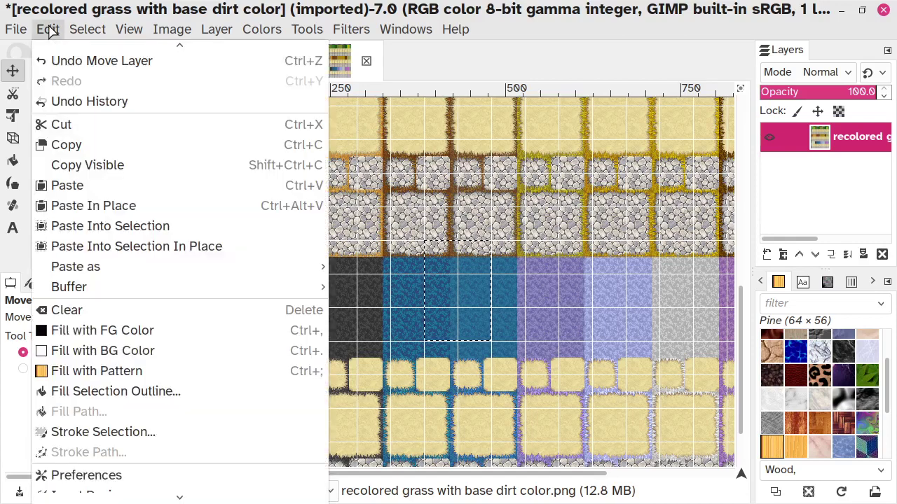
{"action": "left_click", "coordinate": [68, 62]}
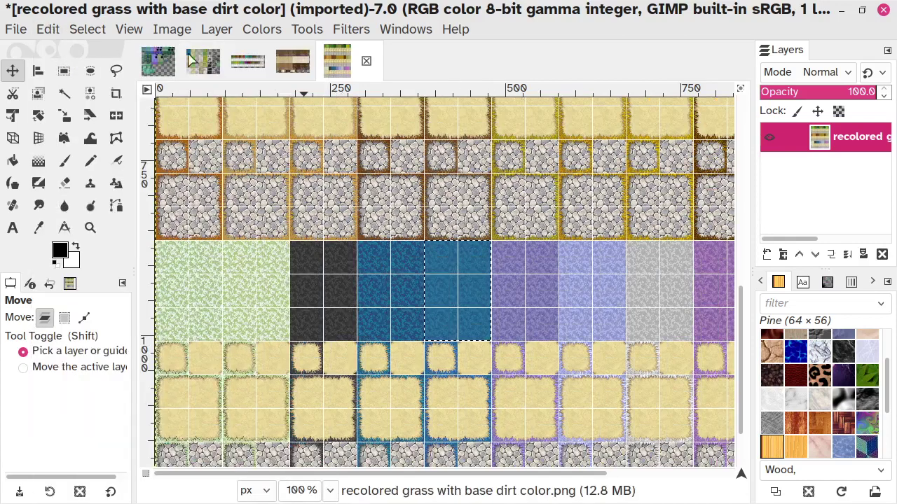
Clear the old selection, then select and copy the two-by-three-tile sand block with blue edges directly below the lighter-blue grass.
{"action": "left_click", "coordinate": [85, 30]}
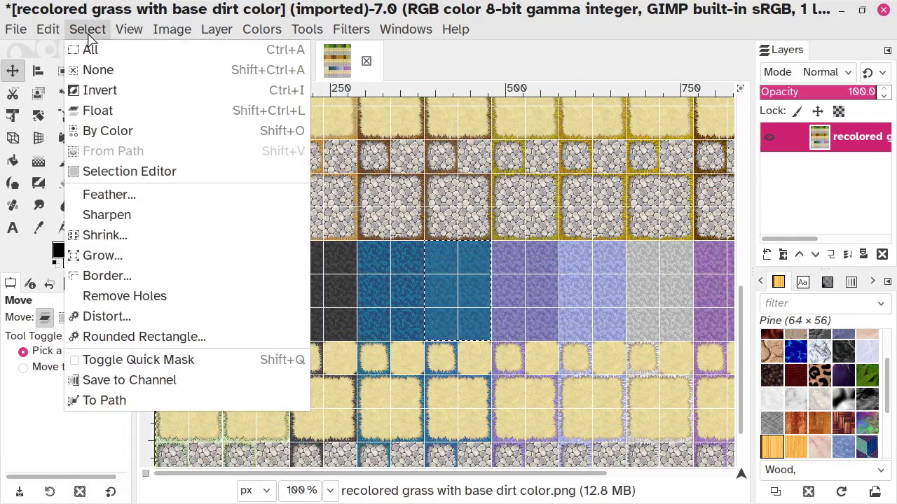
{"action": "left_click", "coordinate": [99, 70]}
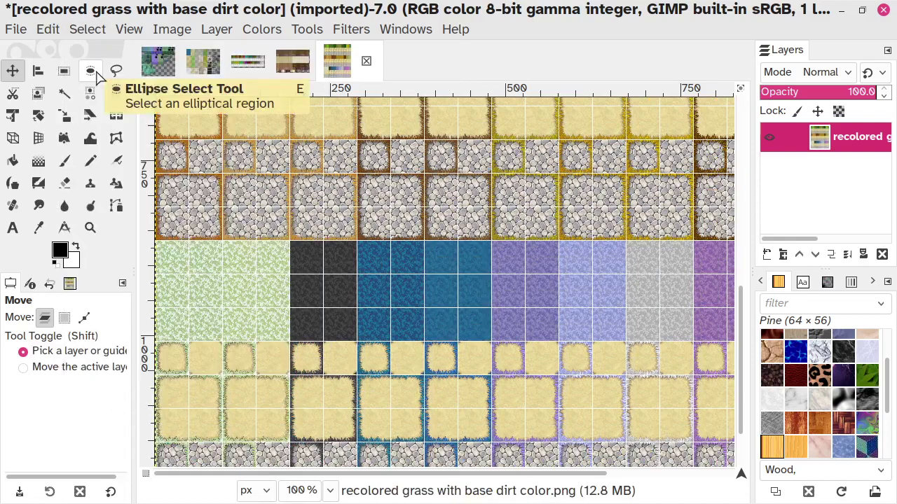
{"action": "left_click", "coordinate": [61, 73]}
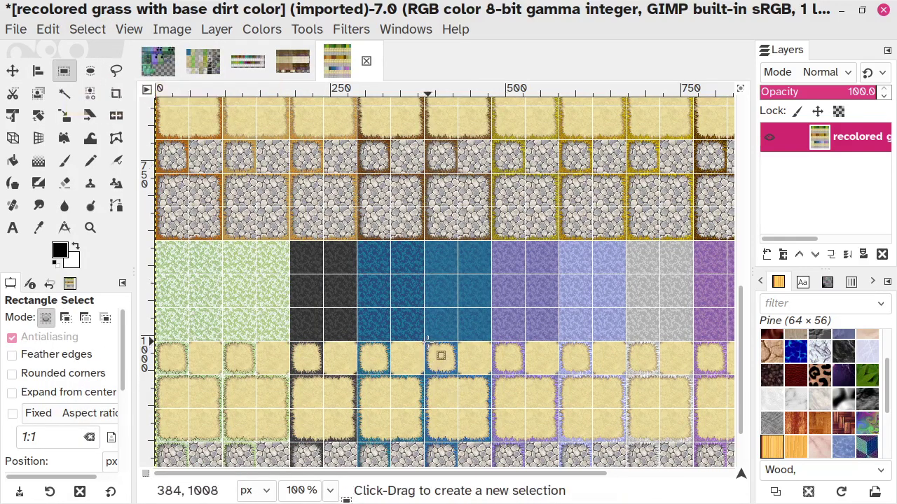
{"action": "left_click_drag", "start_coordinate": [428, 342], "coordinate": [492, 443]}
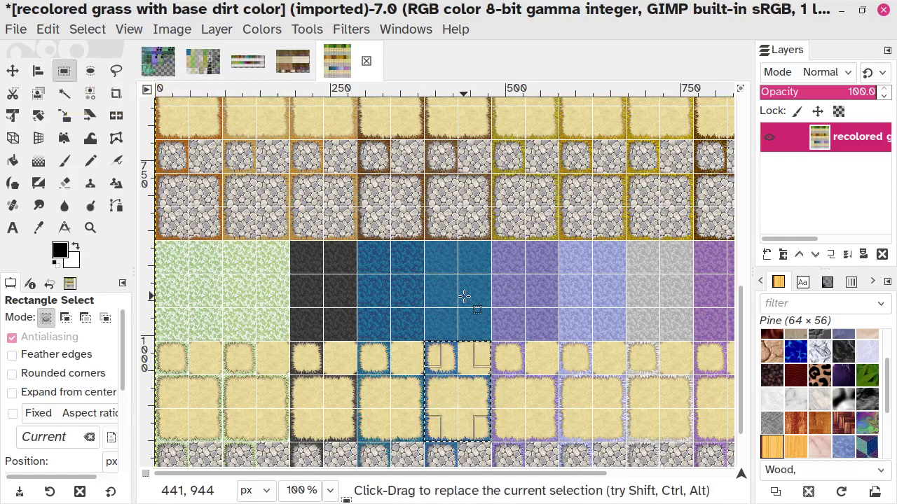
{"action": "key", "text": "ctrl+c"}
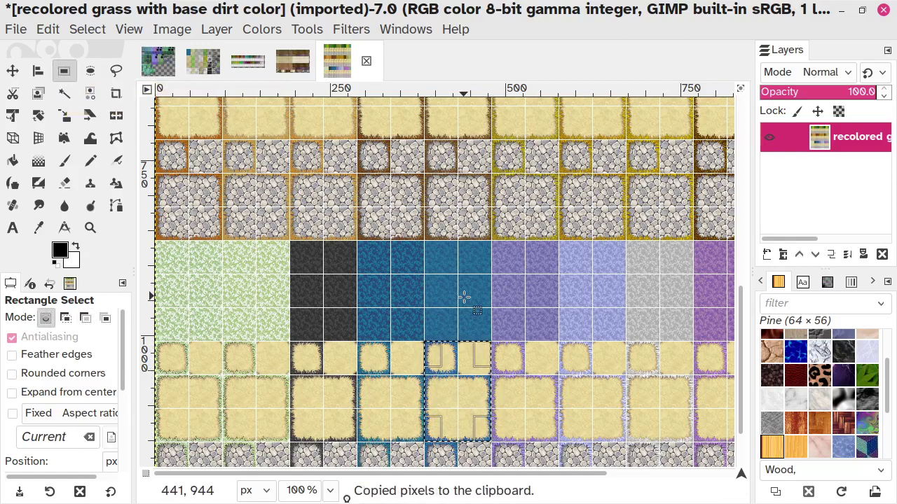
Paste the copied blue-edged sand block into the SAMPLE A2 image as a new layer.
{"action": "left_click", "coordinate": [202, 64]}
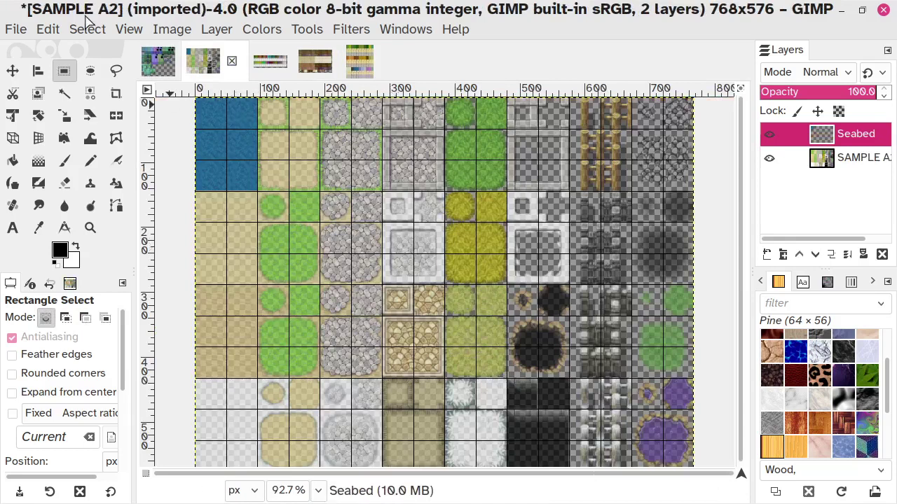
{"action": "left_click", "coordinate": [47, 31]}
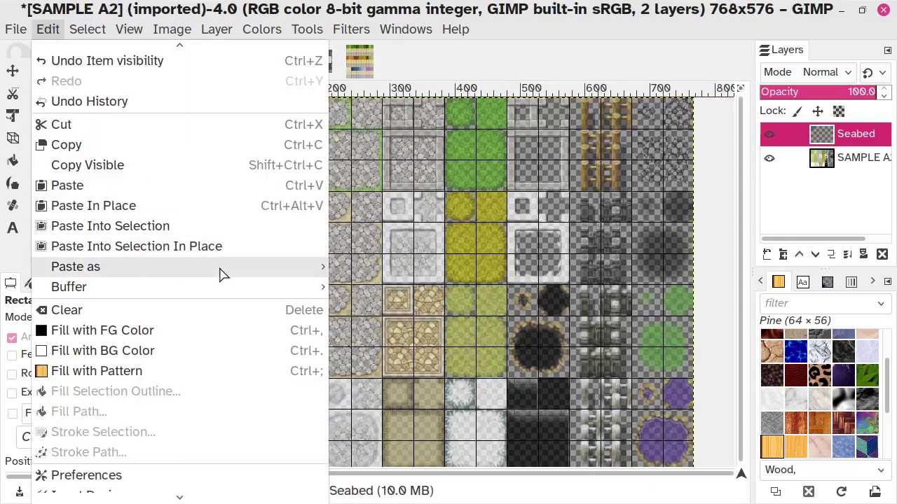
{"action": "mouse_move", "coordinate": [304, 276]}
{"action": "left_click", "coordinate": [333, 266]}
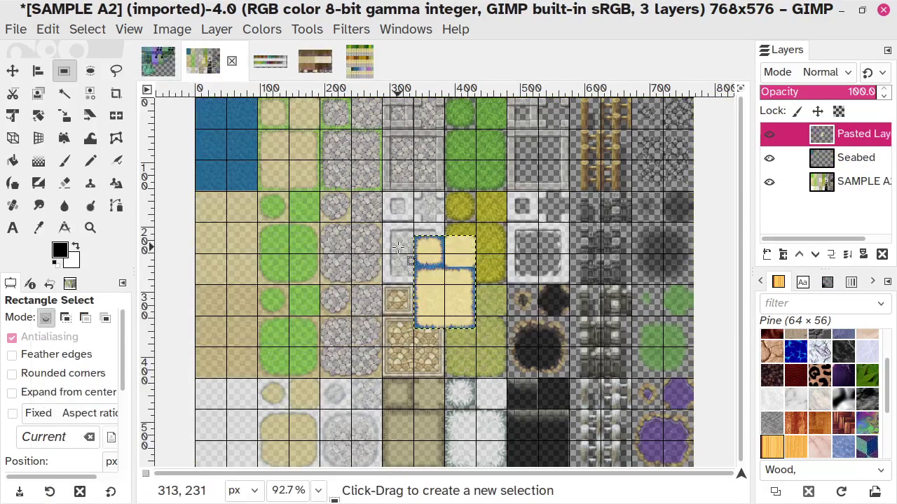
Move the pasted blue-edged sand block onto the template's second two-by-three-tile block of the top row, beside the blue block.
{"action": "left_click", "coordinate": [12, 71]}
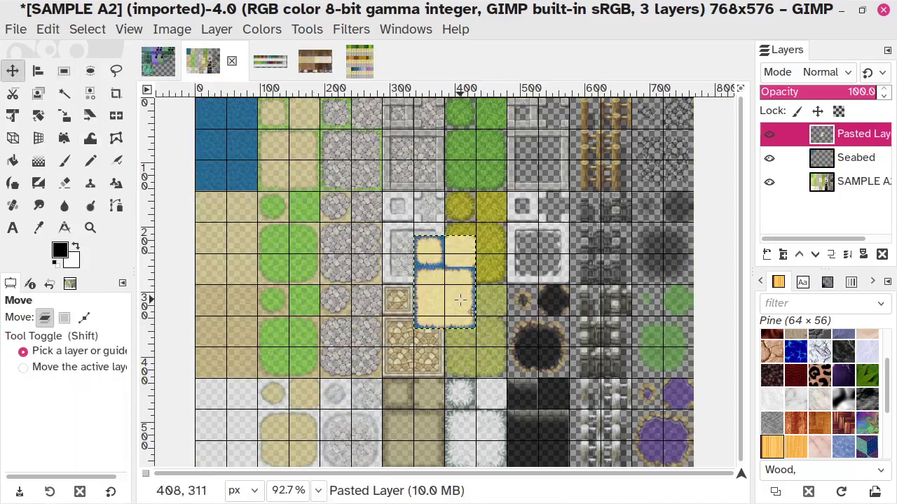
{"action": "left_click_drag", "start_coordinate": [460, 301], "coordinate": [357, 226]}
{"action": "left_click_drag", "start_coordinate": [314, 188], "coordinate": [309, 165]}
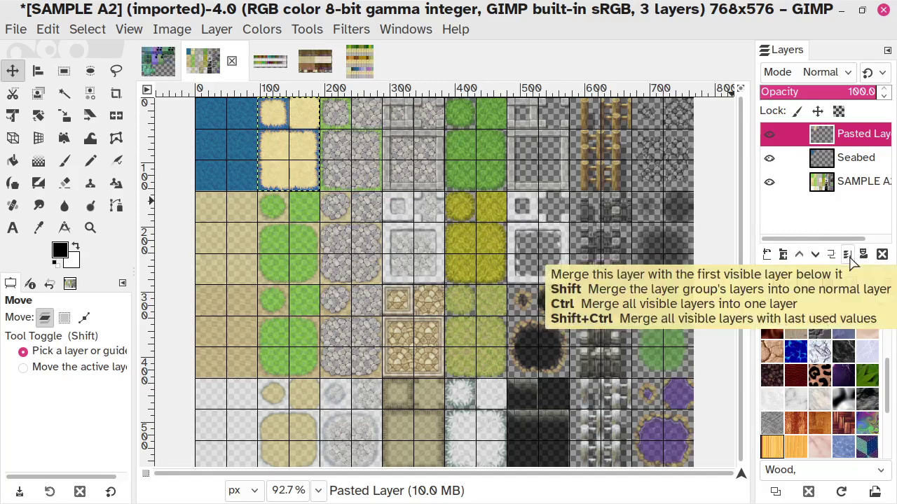
Merge the pasted sand block down into the Seabed layer and check it by toggling that layer's visibility.
{"action": "right_click", "coordinate": [851, 137]}
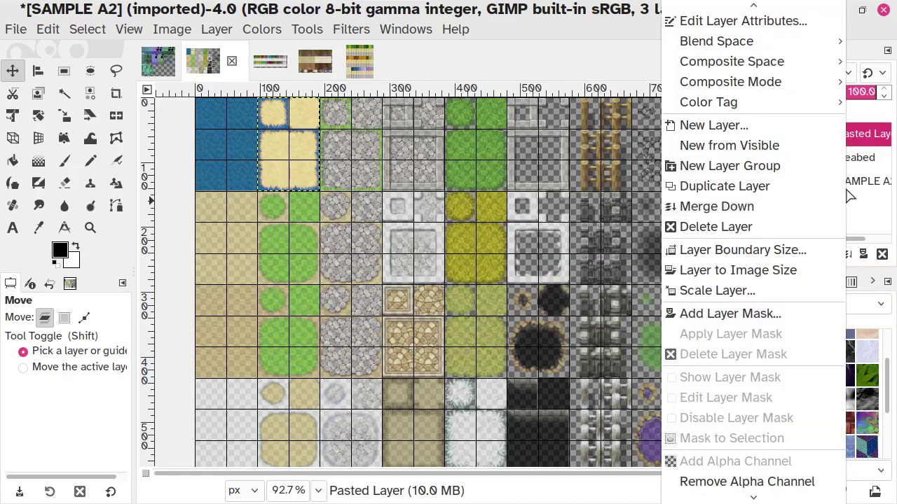
{"action": "left_click", "coordinate": [871, 216]}
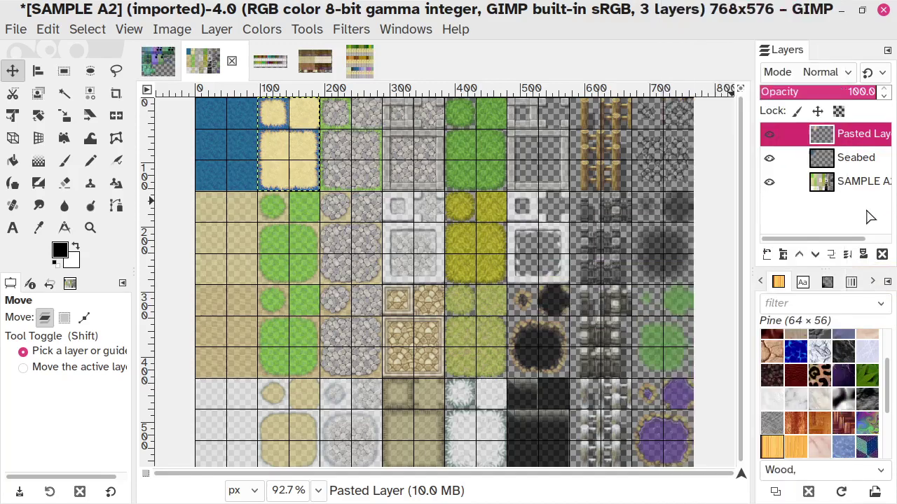
{"action": "left_click", "coordinate": [847, 256]}
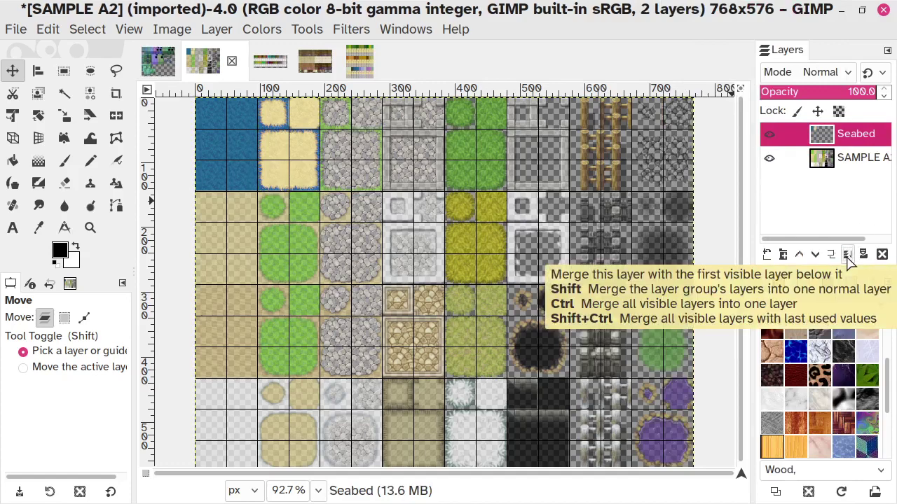
{"action": "left_click", "coordinate": [768, 135]}
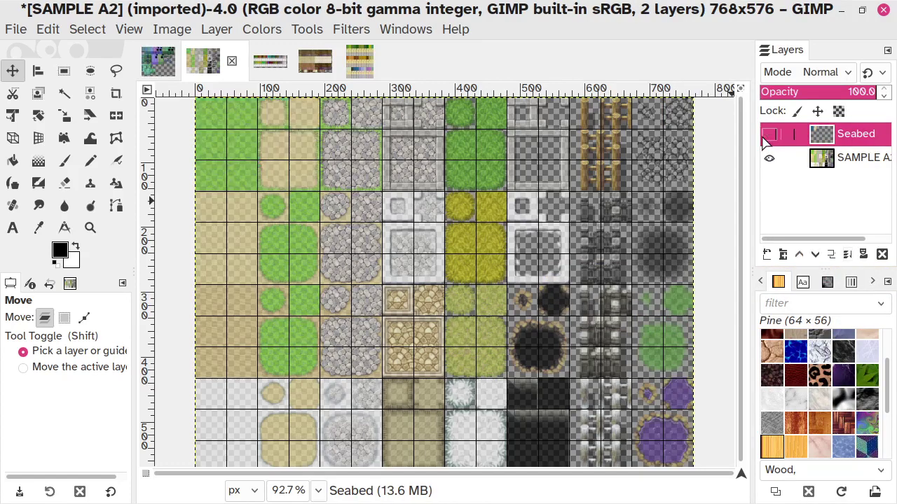
{"action": "left_click", "coordinate": [768, 135]}
{"action": "left_click", "coordinate": [769, 135]}
{"action": "left_click", "coordinate": [769, 135]}
{"action": "left_click", "coordinate": [769, 135]}
{"action": "left_click", "coordinate": [769, 136]}
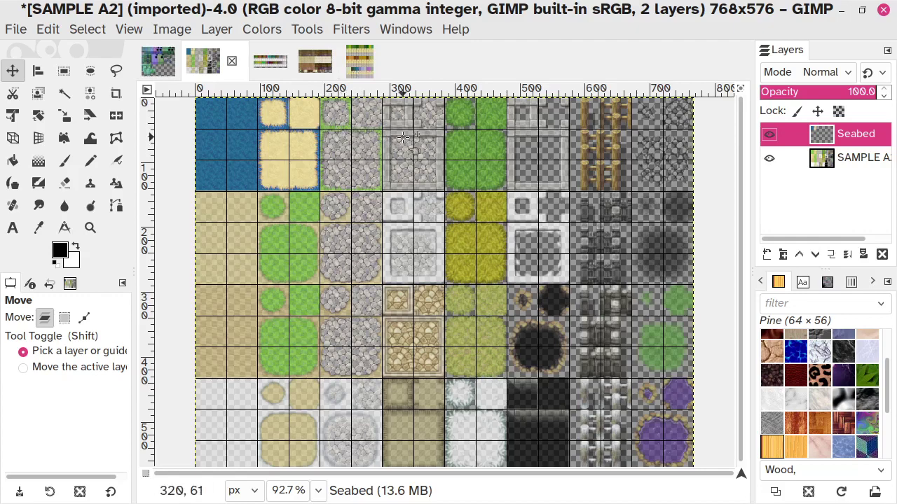
In the recolored grass with base dirt color image, replace the old selection with the blue-edged two-by-three-tile stone block below the sand and copy it.
{"action": "left_click", "coordinate": [358, 61]}
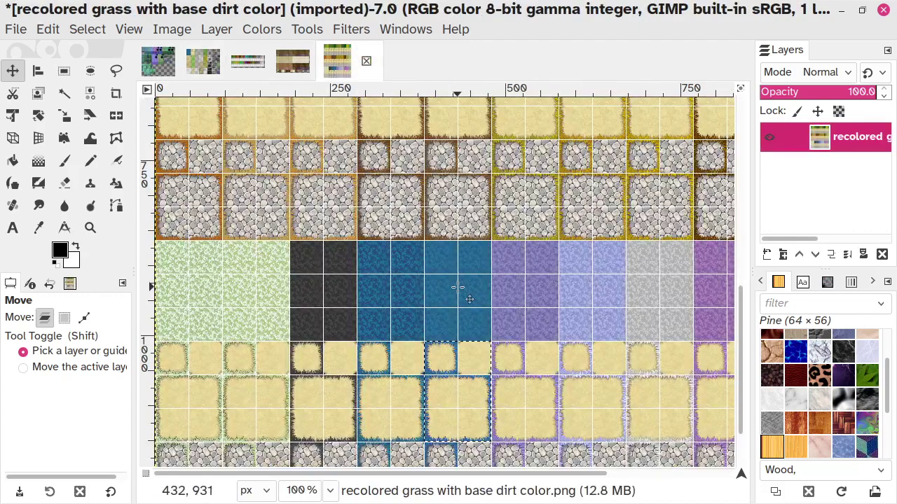
{"action": "scroll", "coordinate": [456, 287], "scroll_direction": "down", "scroll_amount": 2}
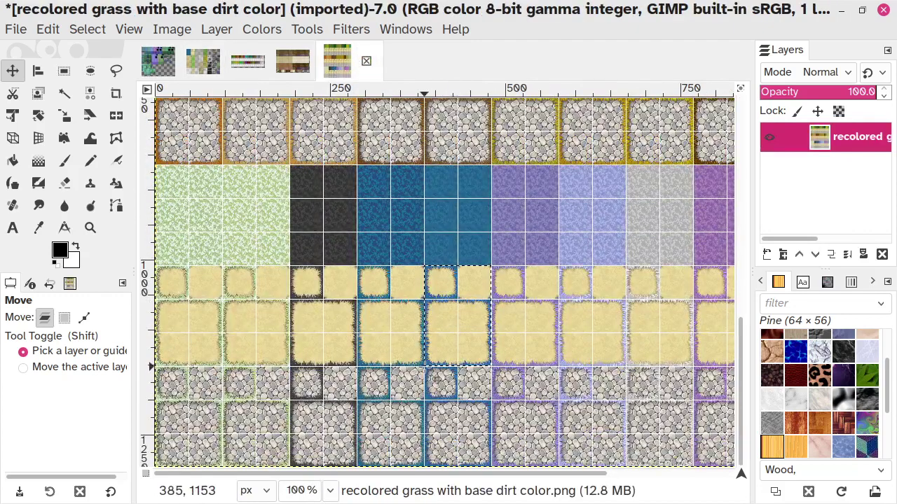
{"action": "left_click", "coordinate": [62, 73]}
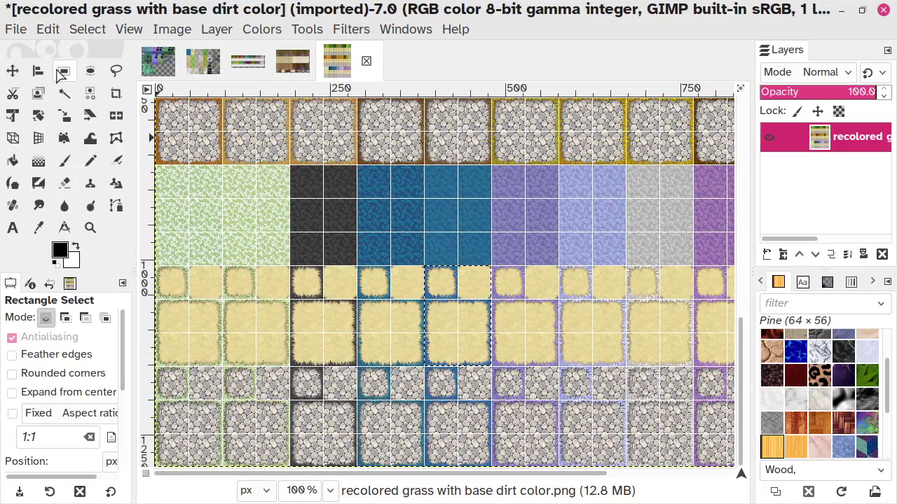
{"action": "left_click", "coordinate": [82, 31]}
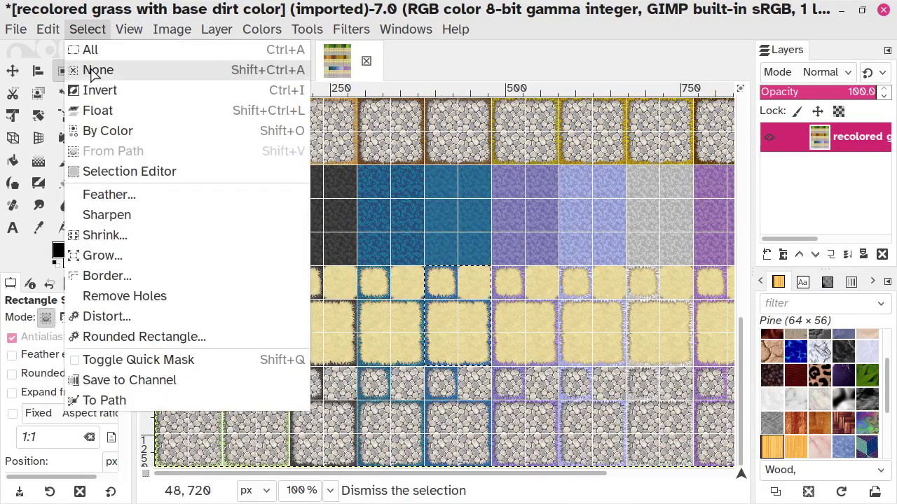
{"action": "left_click", "coordinate": [91, 70]}
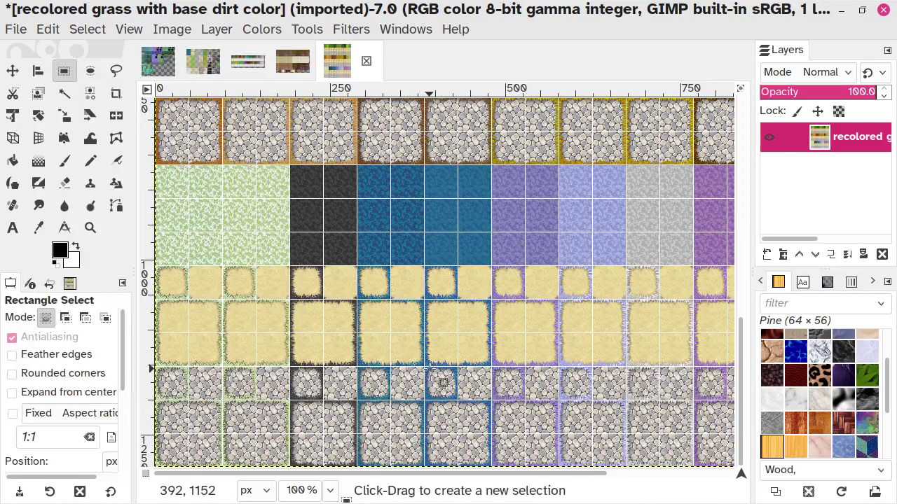
{"action": "left_click_drag", "start_coordinate": [423, 371], "coordinate": [489, 472]}
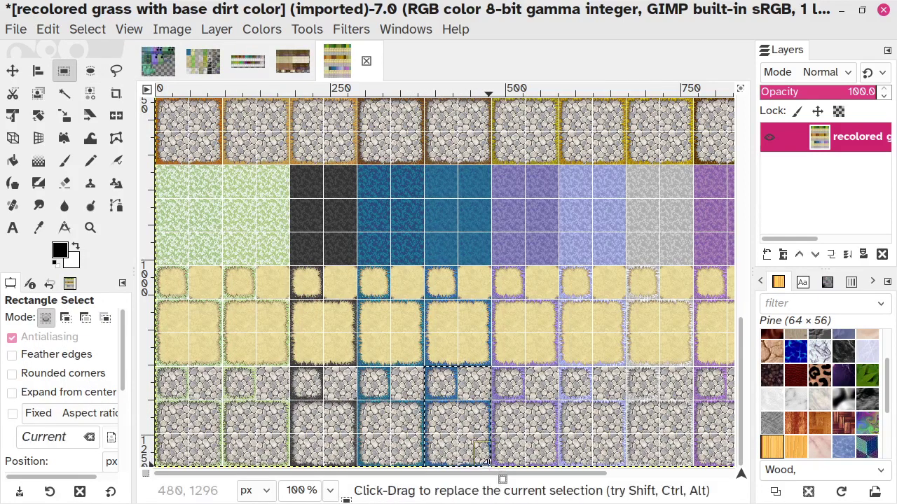
{"action": "left_click", "coordinate": [50, 29]}
{"action": "left_click", "coordinate": [67, 142]}
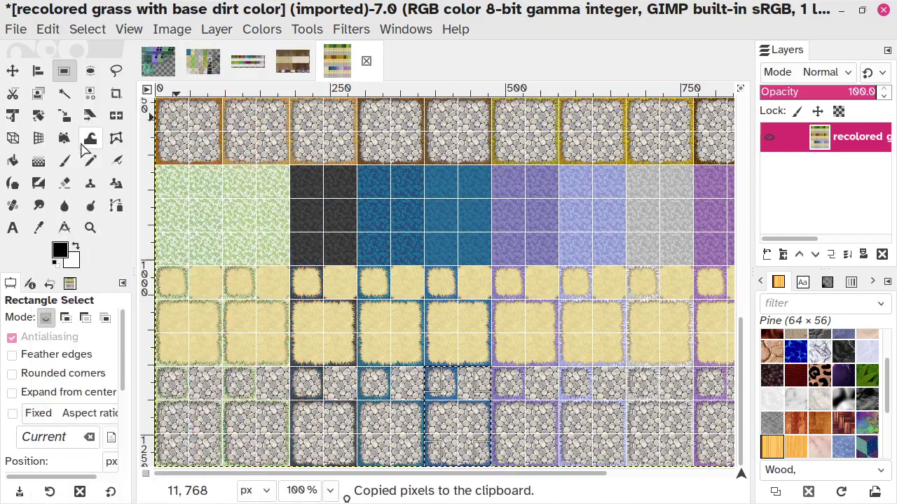
Paste the copied blue-edged stone block into the SAMPLE A2 image as a floating selection.
{"action": "left_click", "coordinate": [202, 65]}
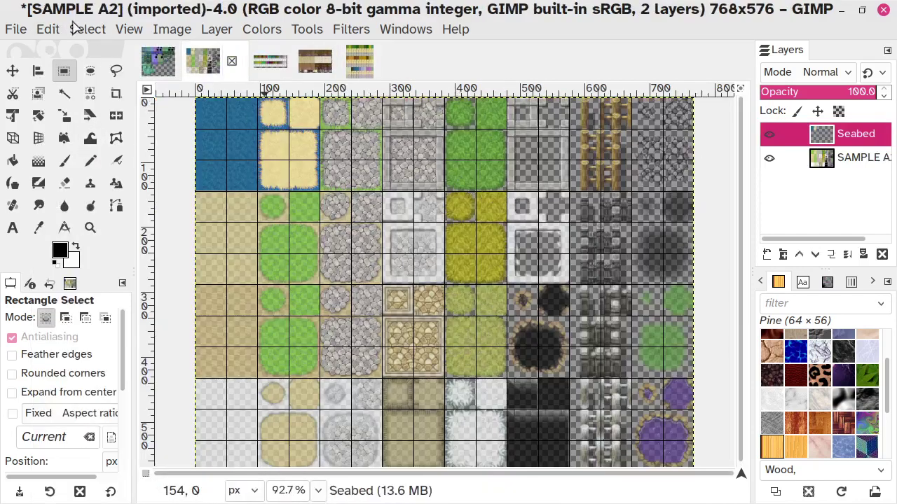
{"action": "left_click", "coordinate": [48, 29]}
{"action": "mouse_move", "coordinate": [155, 265]}
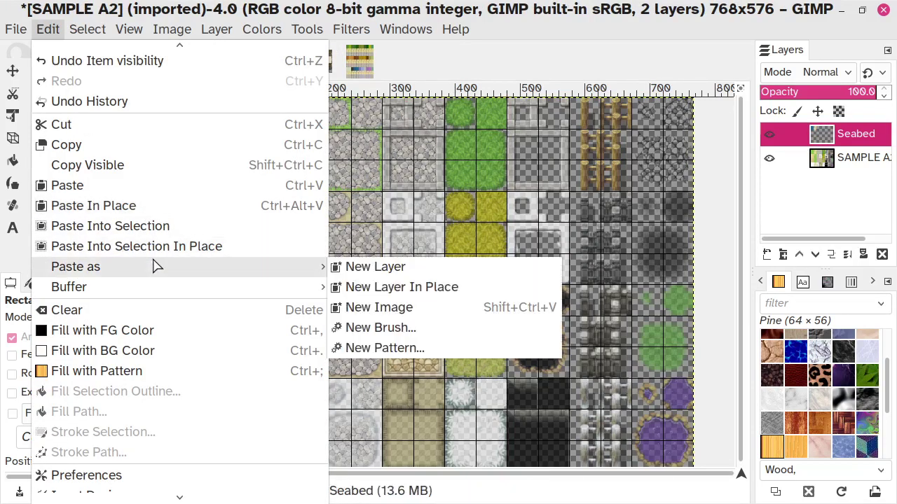
{"action": "left_click", "coordinate": [147, 196]}
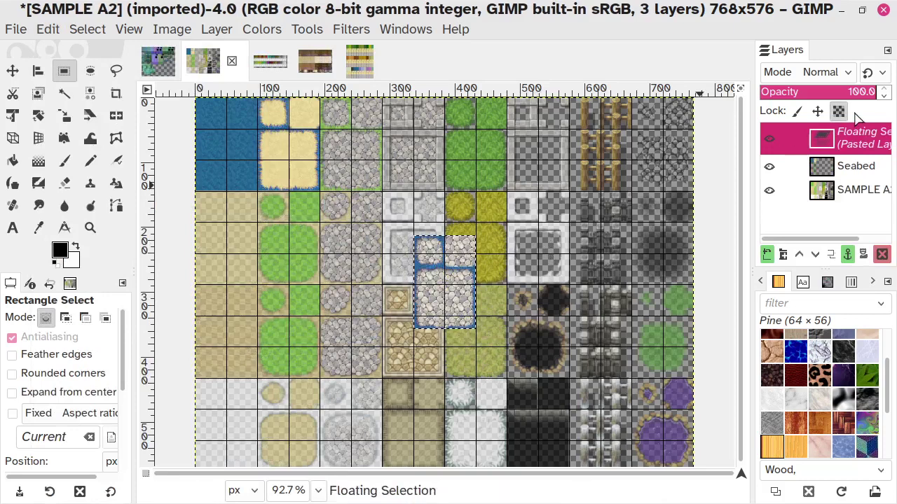
Move the floating stone block onto the third block of the top row, beside the sand, and anchor it to the Seabed layer.
{"action": "left_click", "coordinate": [13, 72]}
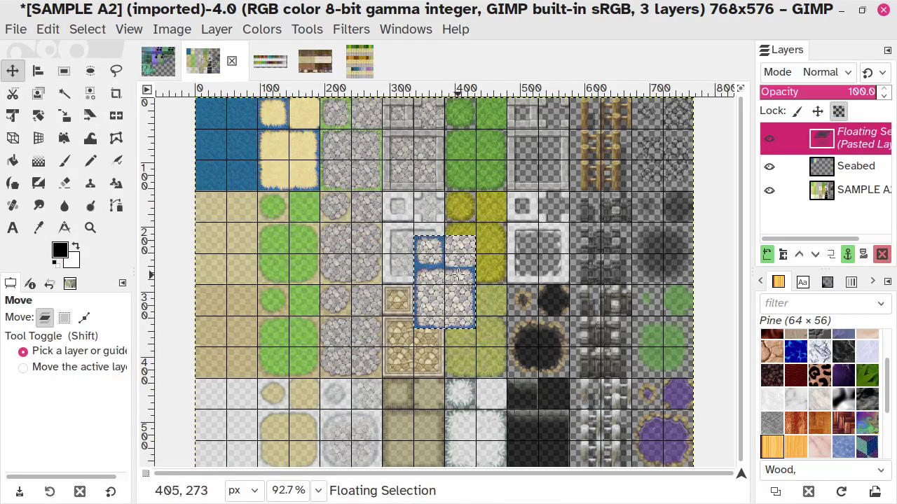
{"action": "left_click_drag", "start_coordinate": [458, 271], "coordinate": [365, 139]}
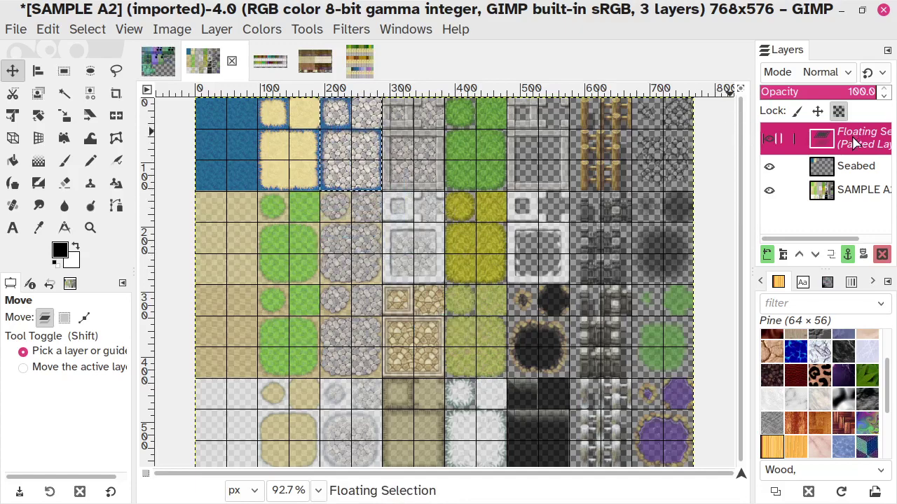
{"action": "left_click", "coordinate": [847, 255]}
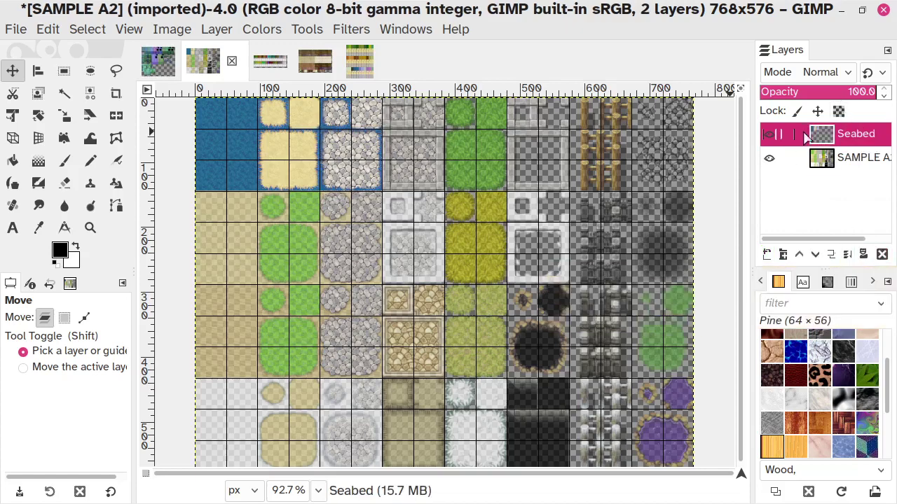
Compare the seabed tiles with the template by toggling the visibility of the Seabed and SAMPLE A2 layers.
{"action": "left_click", "coordinate": [770, 136]}
{"action": "left_click", "coordinate": [770, 135]}
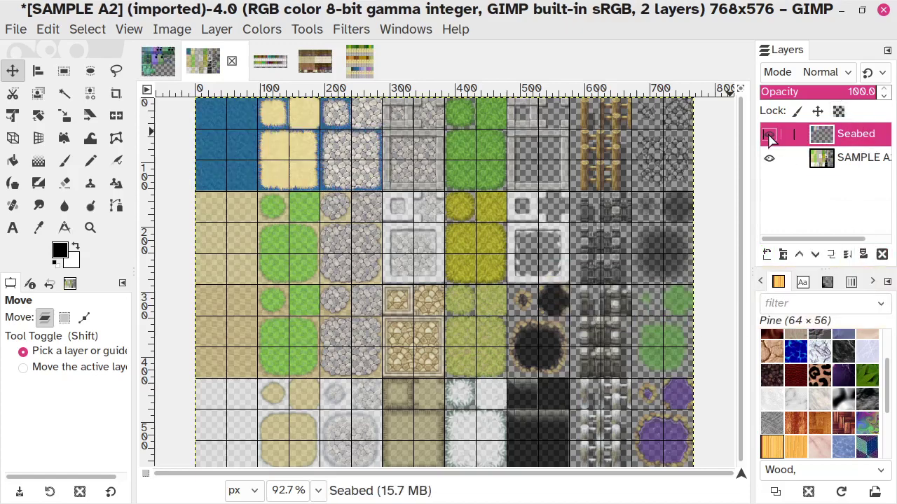
{"action": "left_click", "coordinate": [770, 135]}
{"action": "left_click", "coordinate": [770, 135]}
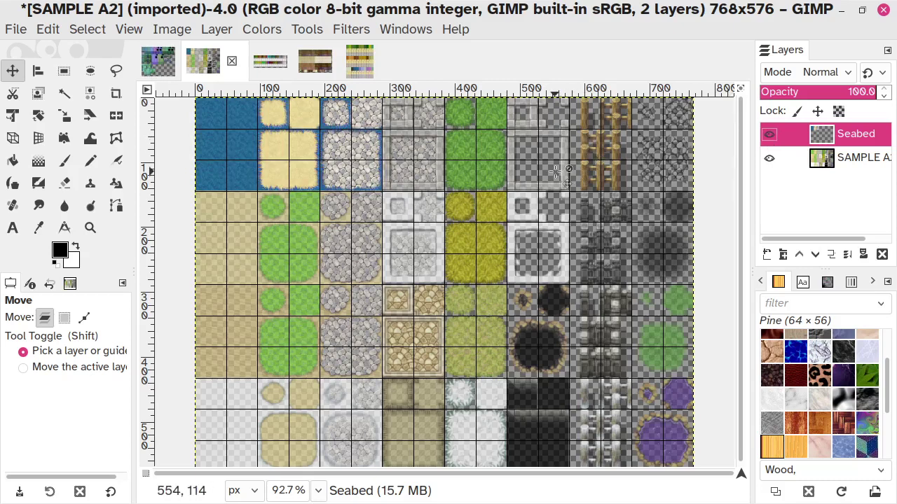
{"action": "left_click", "coordinate": [769, 159]}
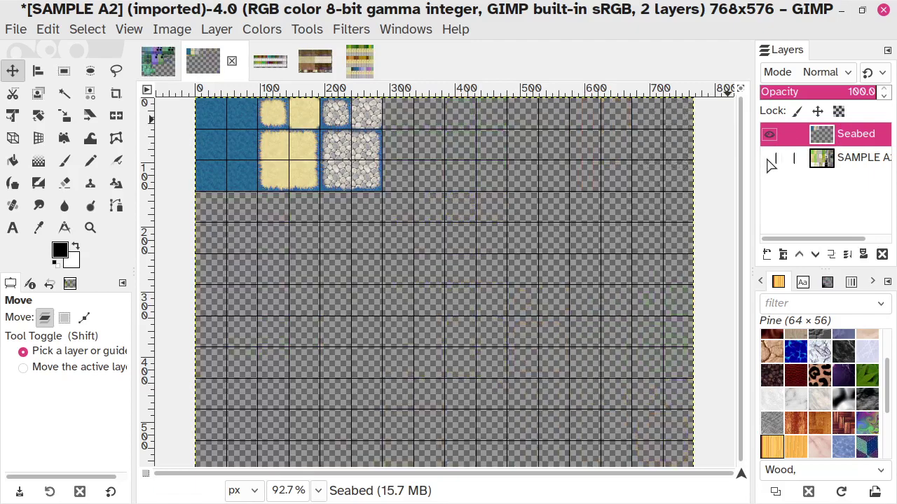
{"action": "left_click", "coordinate": [769, 160]}
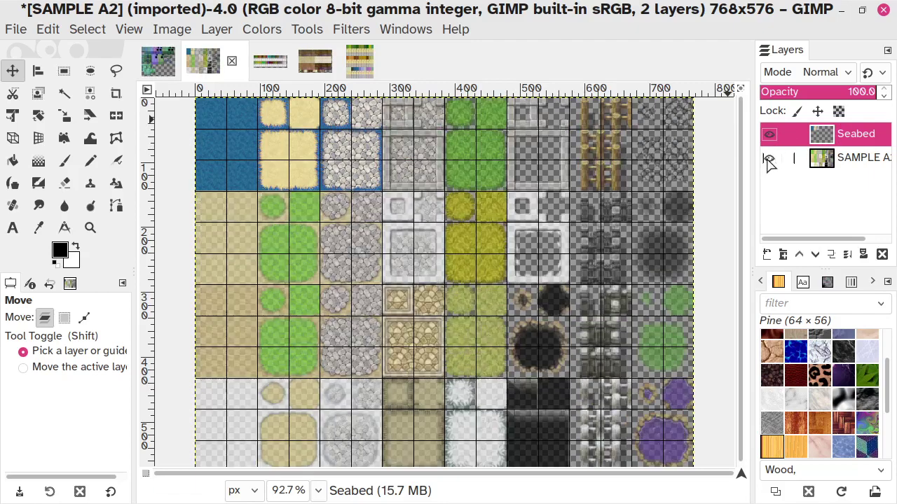
Look through the recolored tile images for the next block to copy, ending on the recolored grass types image.
{"action": "left_click", "coordinate": [358, 66]}
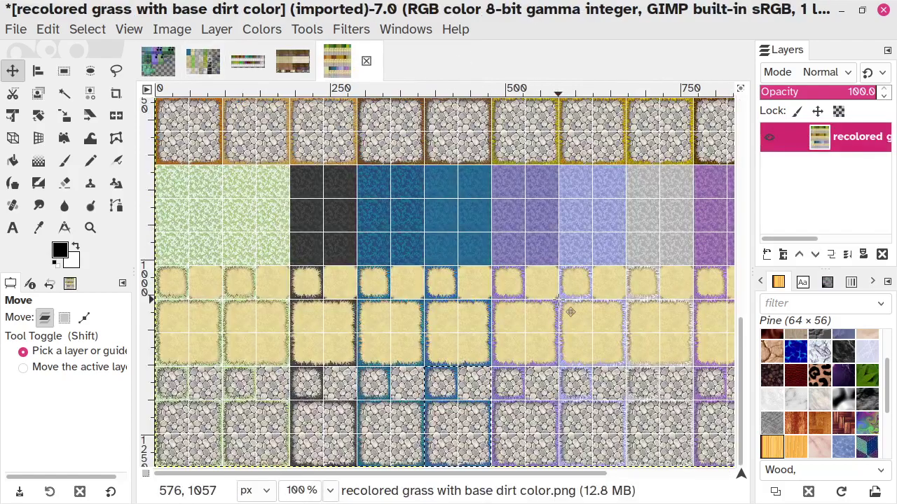
{"action": "scroll", "coordinate": [559, 300], "scroll_direction": "up", "scroll_amount": 8}
{"action": "scroll", "coordinate": [559, 300], "scroll_direction": "down", "scroll_amount": 8}
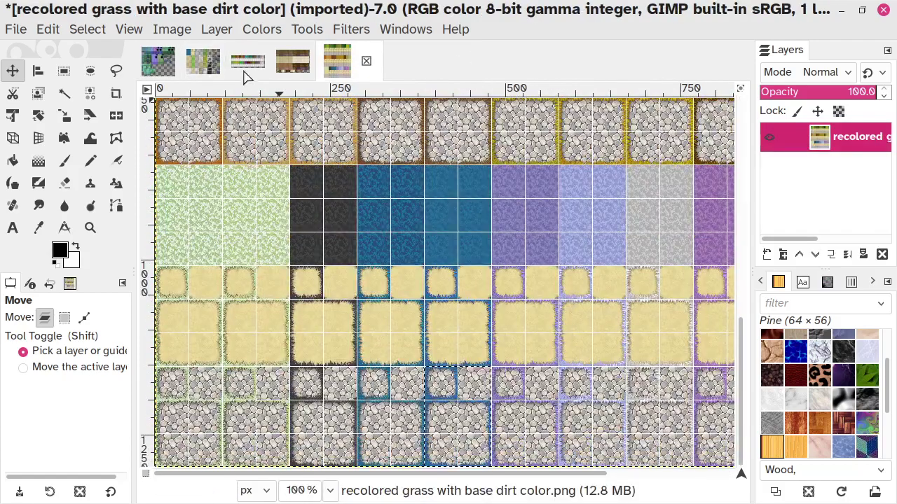
{"action": "left_click", "coordinate": [203, 63]}
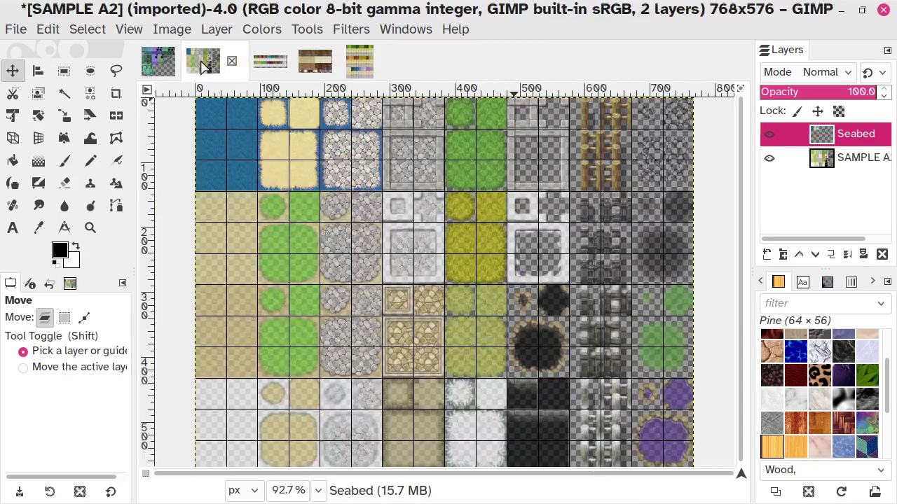
{"action": "left_click", "coordinate": [273, 63]}
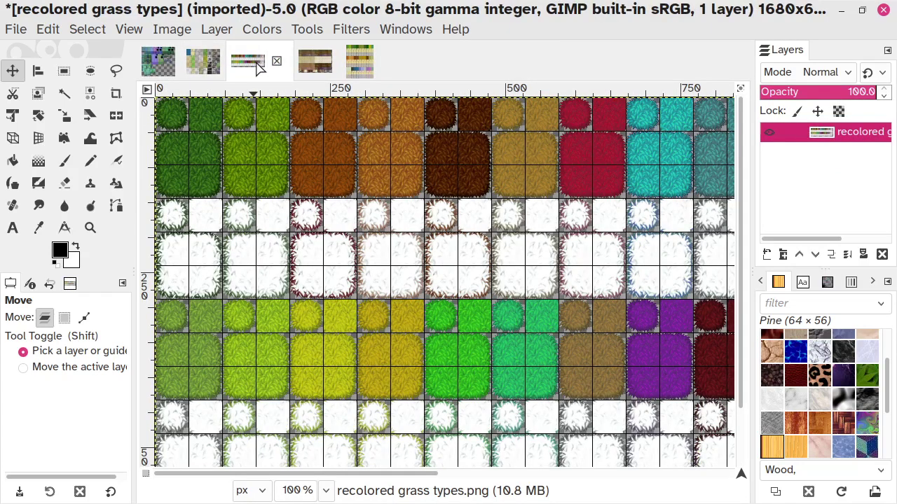
{"action": "left_click", "coordinate": [204, 63]}
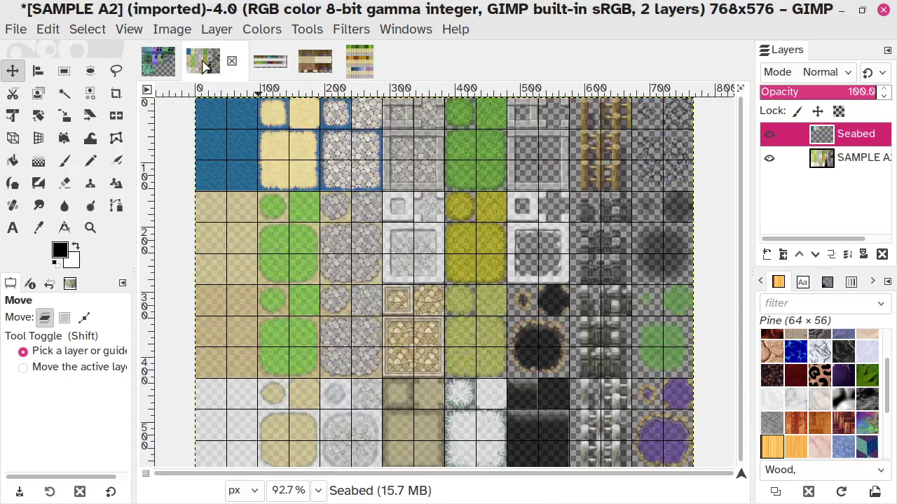
{"action": "left_click", "coordinate": [270, 62]}
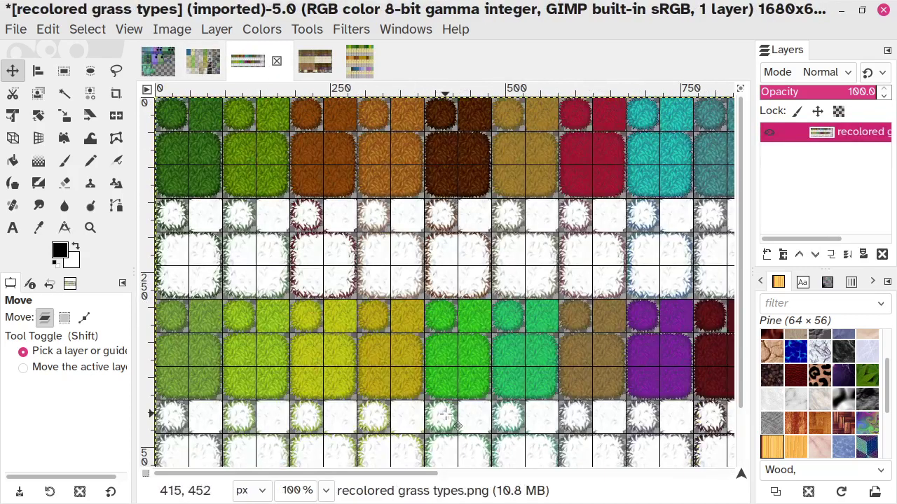
Enable snapping to the grid in the recolored grass types image and activate the Rectangle Select tool.
{"action": "left_click_drag", "start_coordinate": [429, 475], "coordinate": [564, 491]}
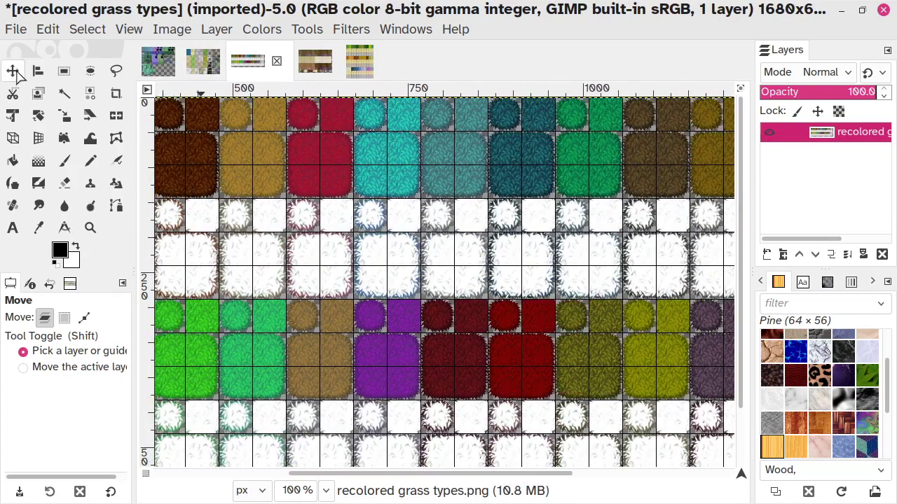
{"action": "left_click", "coordinate": [64, 71]}
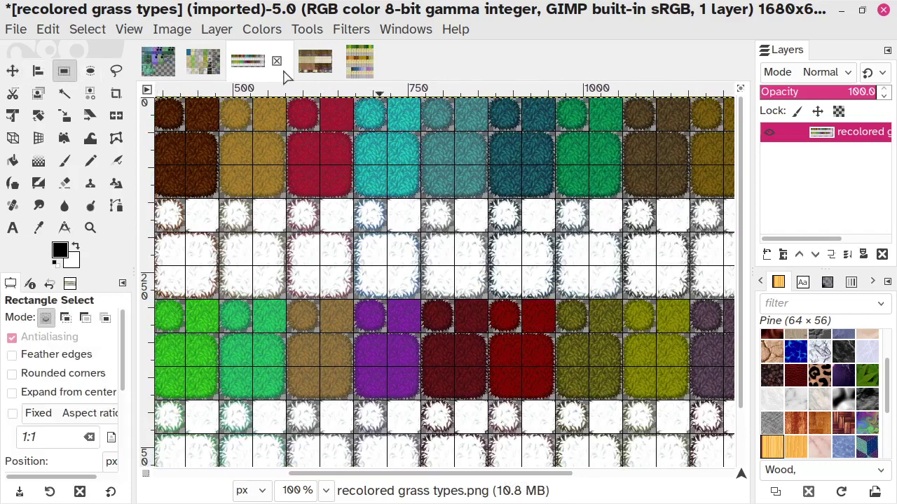
{"action": "left_click", "coordinate": [130, 30]}
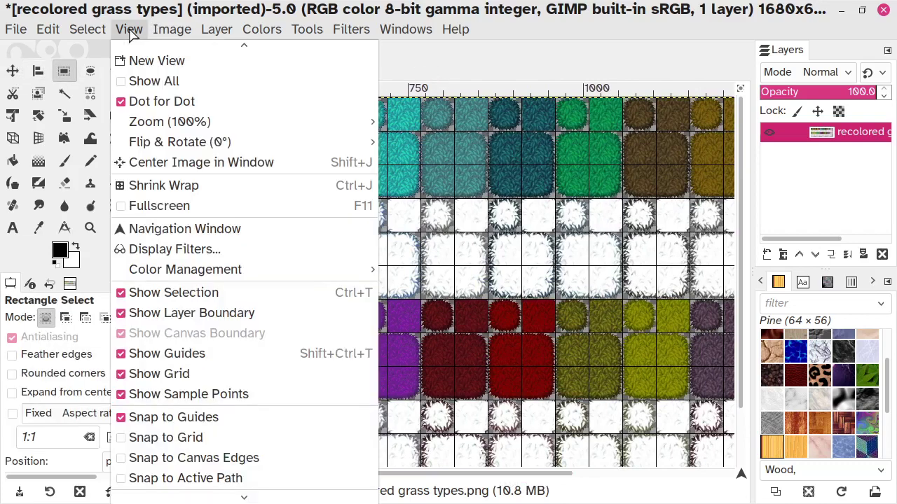
{"action": "left_click", "coordinate": [157, 442]}
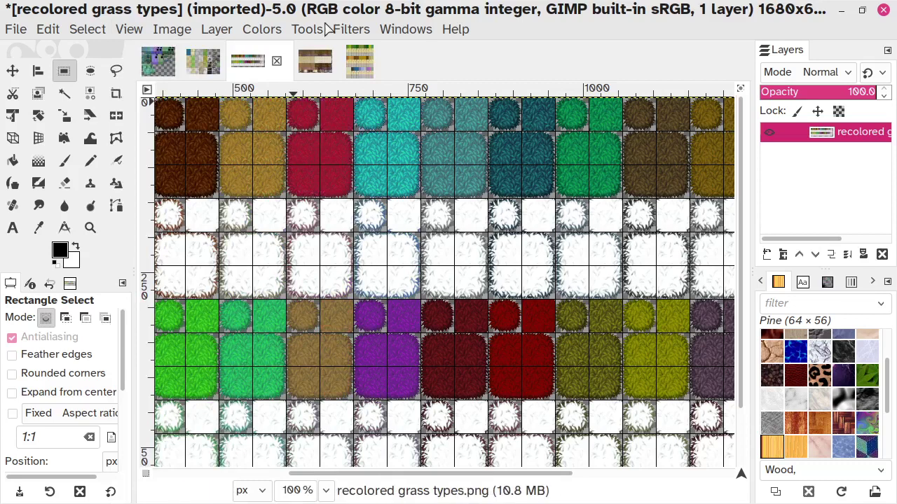
Select the whole turquoise grass block in the top row, aligned to the grid lines, and copy it.
{"action": "left_click_drag", "start_coordinate": [360, 111], "coordinate": [420, 197]}
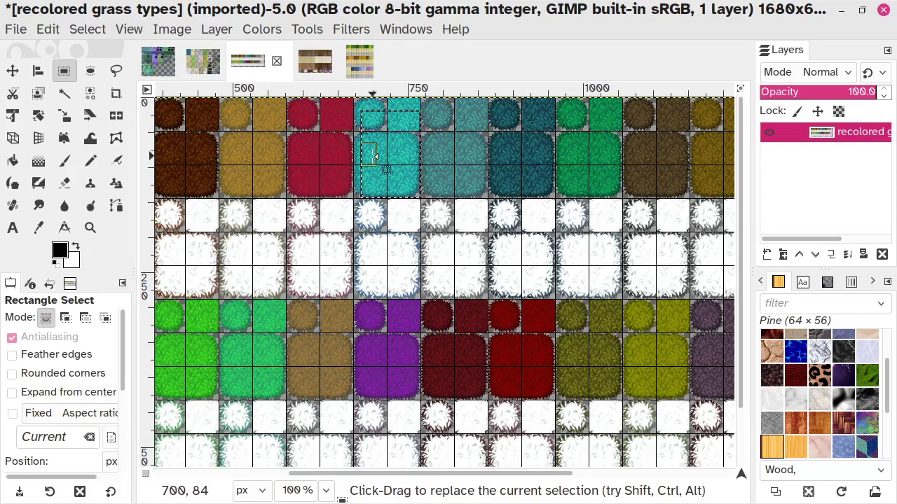
{"action": "left_click_drag", "start_coordinate": [371, 156], "coordinate": [368, 158]}
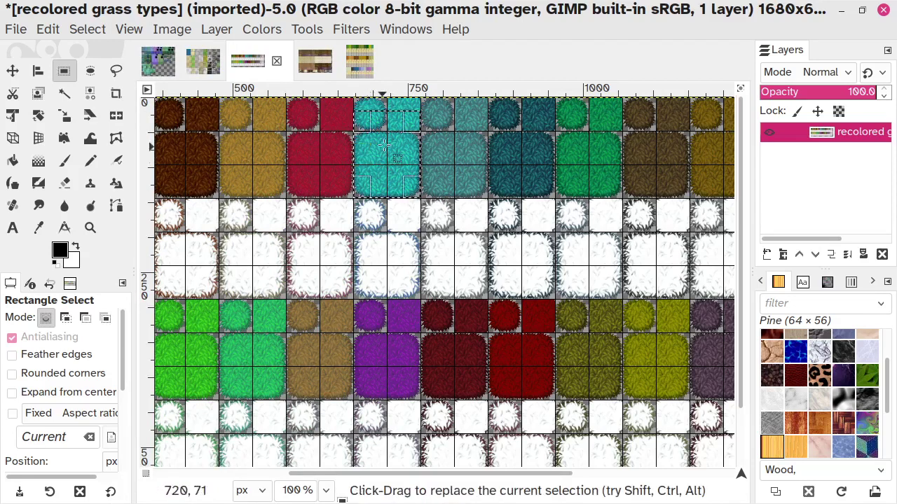
{"action": "left_click_drag", "start_coordinate": [393, 124], "coordinate": [390, 113]}
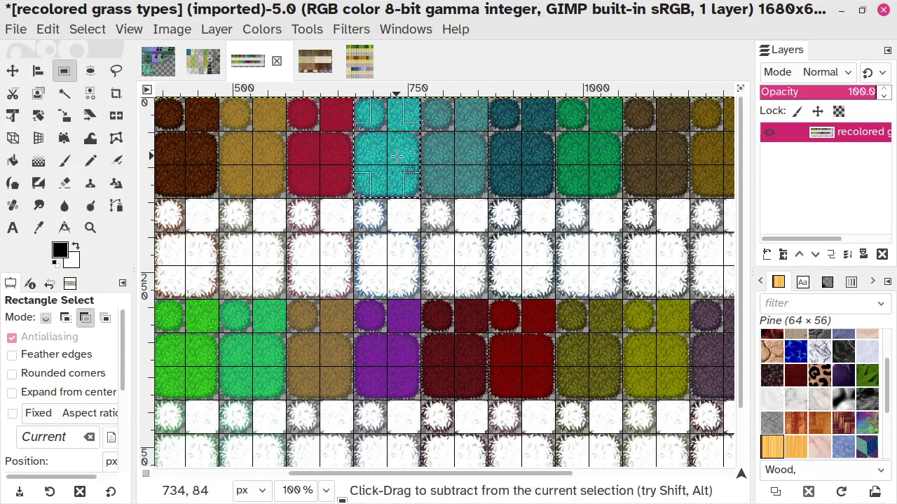
{"action": "key", "text": "ctrl+c"}
Paste the copied turquoise grass block into the SAMPLE A2 image as a new layer.
{"action": "left_click", "coordinate": [203, 61]}
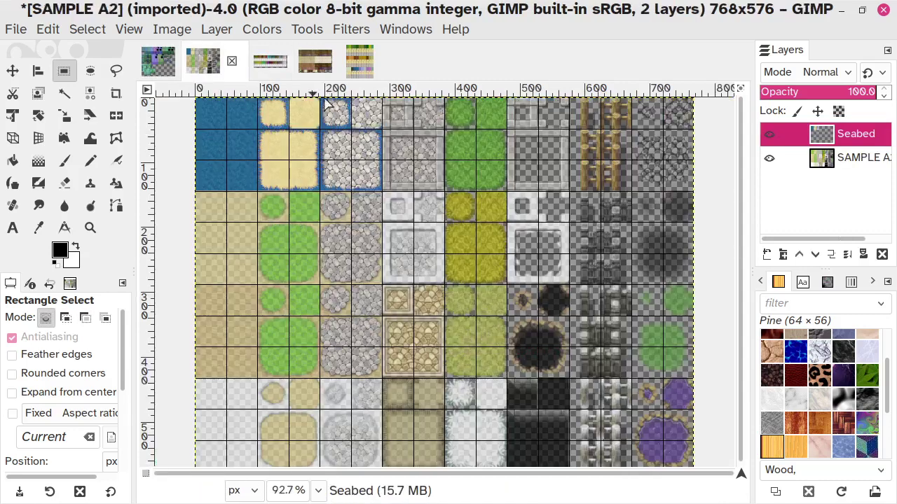
{"action": "left_click", "coordinate": [49, 29]}
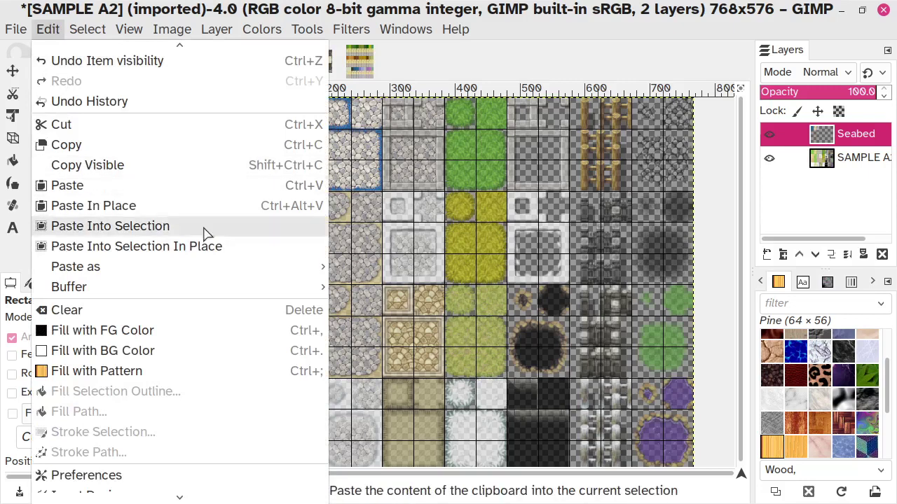
{"action": "mouse_move", "coordinate": [273, 267]}
{"action": "left_click", "coordinate": [369, 272]}
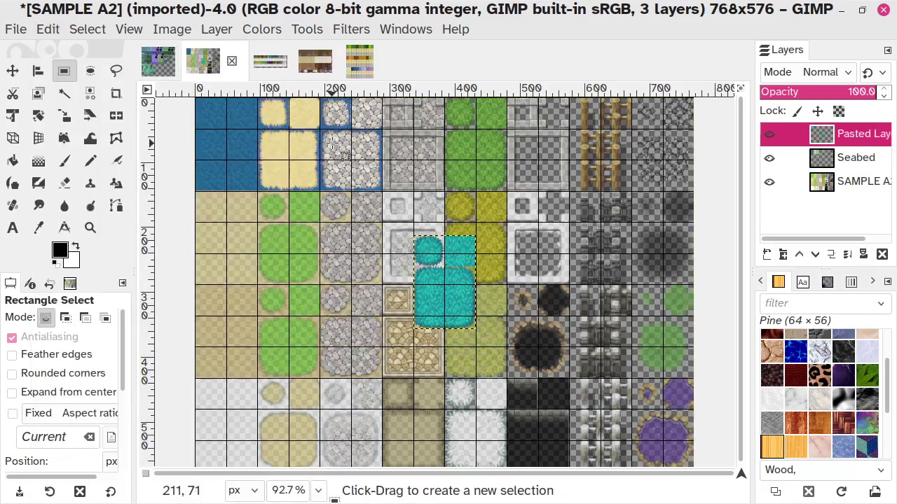
Move the turquoise grass layer onto the fifth block of the top row, over the green grass, and merge it down into Seabed.
{"action": "left_click", "coordinate": [12, 71]}
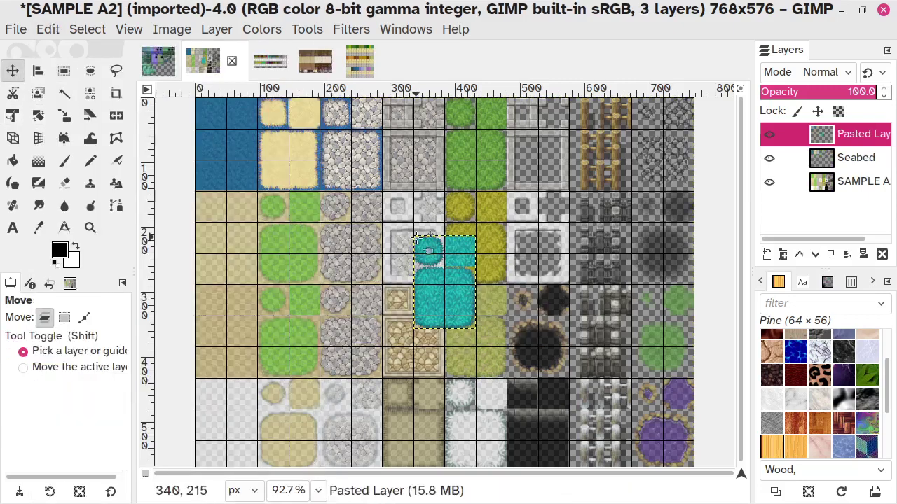
{"action": "left_click_drag", "start_coordinate": [431, 288], "coordinate": [459, 147]}
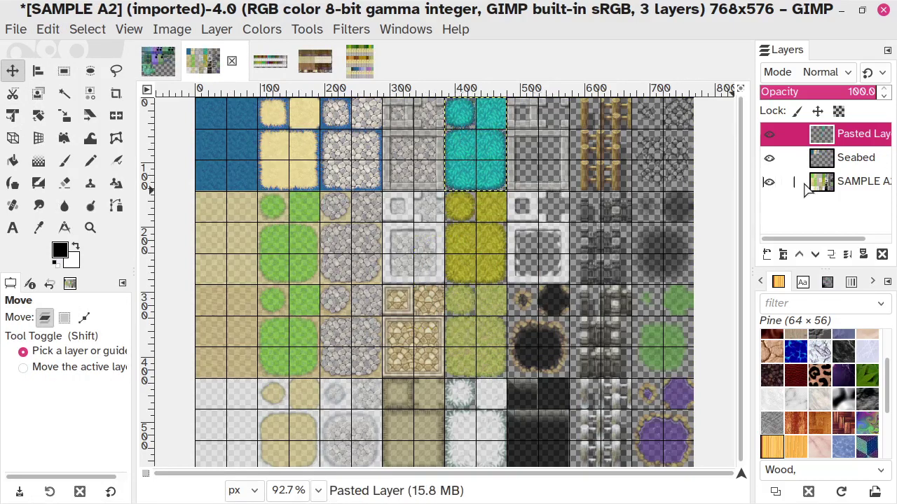
{"action": "left_click", "coordinate": [847, 255]}
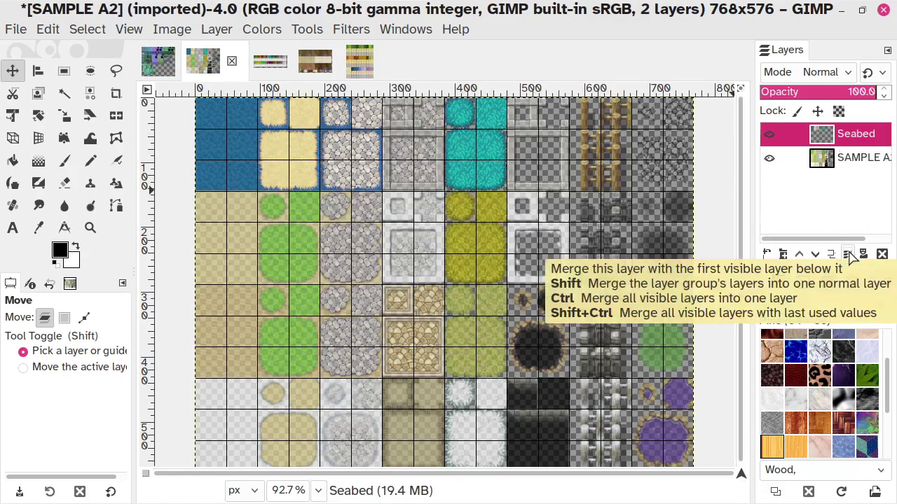
Compare the new turquoise block with the original template by toggling the Seabed layer's visibility.
{"action": "left_click", "coordinate": [770, 135]}
{"action": "left_click", "coordinate": [769, 135]}
{"action": "left_click", "coordinate": [769, 136]}
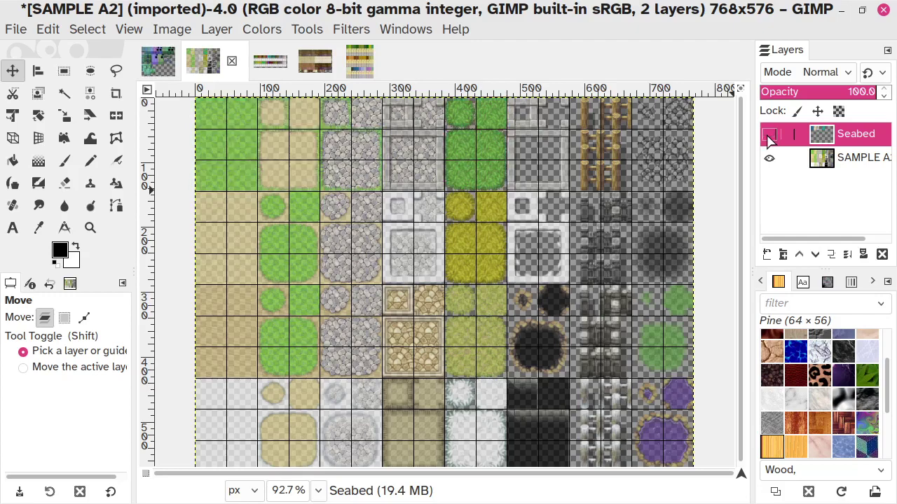
{"action": "left_click", "coordinate": [768, 135]}
{"action": "left_click", "coordinate": [768, 135]}
{"action": "left_click", "coordinate": [769, 135]}
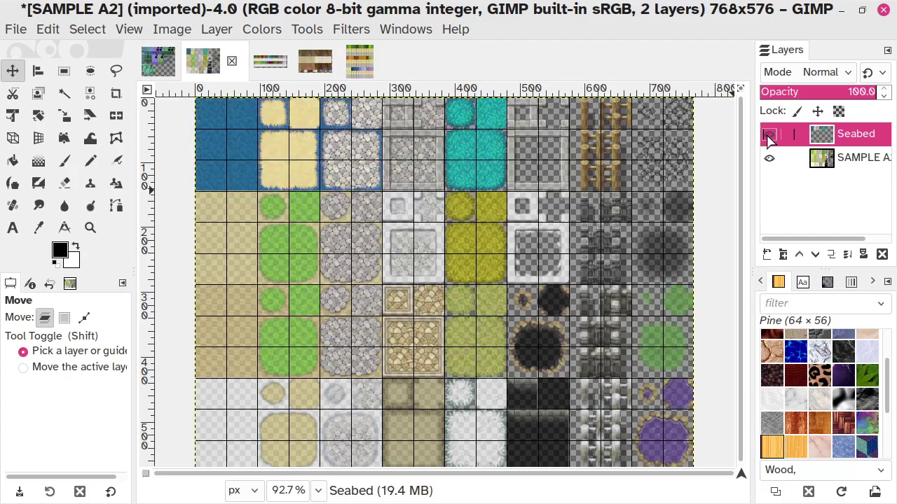
{"action": "left_click", "coordinate": [769, 135]}
{"action": "left_click", "coordinate": [769, 135]}
{"action": "left_click", "coordinate": [769, 135]}
{"action": "left_click", "coordinate": [769, 135]}
Look through the recolored grass types and grass edges for new dirt types images for another seabed block, checking against SAMPLE A2.
{"action": "left_click", "coordinate": [277, 64]}
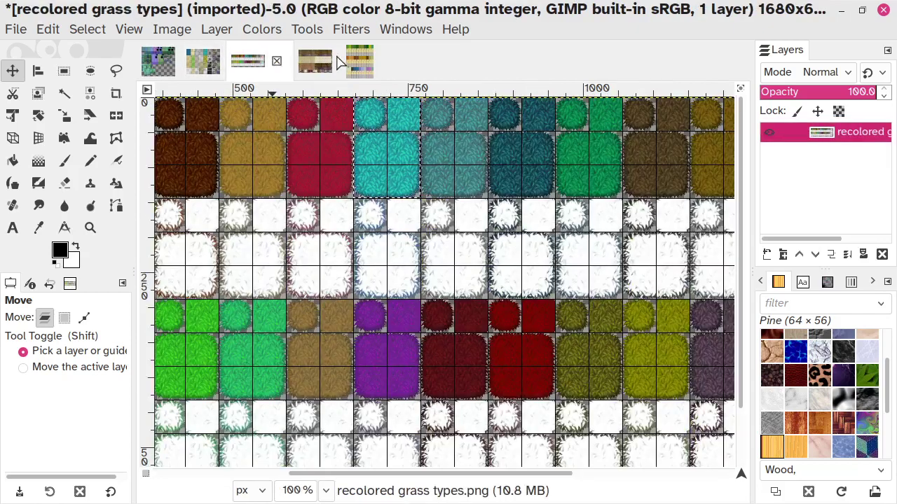
{"action": "left_click", "coordinate": [312, 63]}
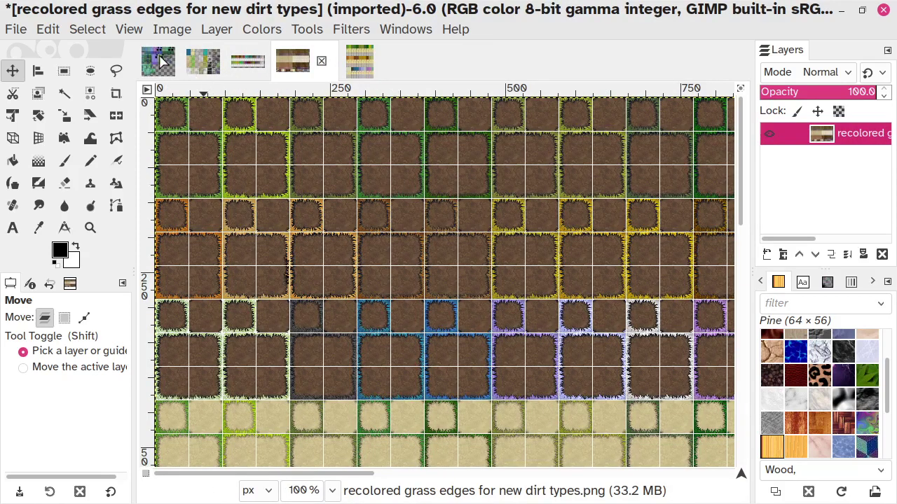
{"action": "left_click", "coordinate": [201, 62]}
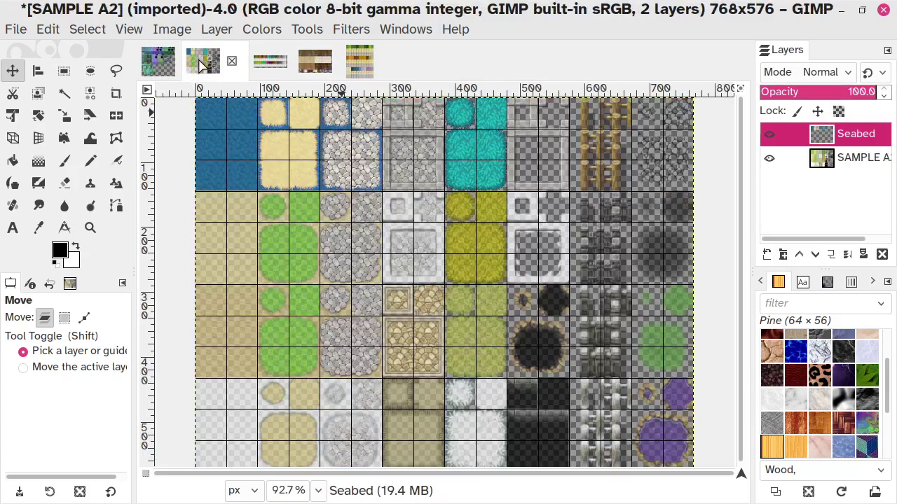
{"action": "left_click", "coordinate": [272, 63]}
{"action": "left_click", "coordinate": [316, 61]}
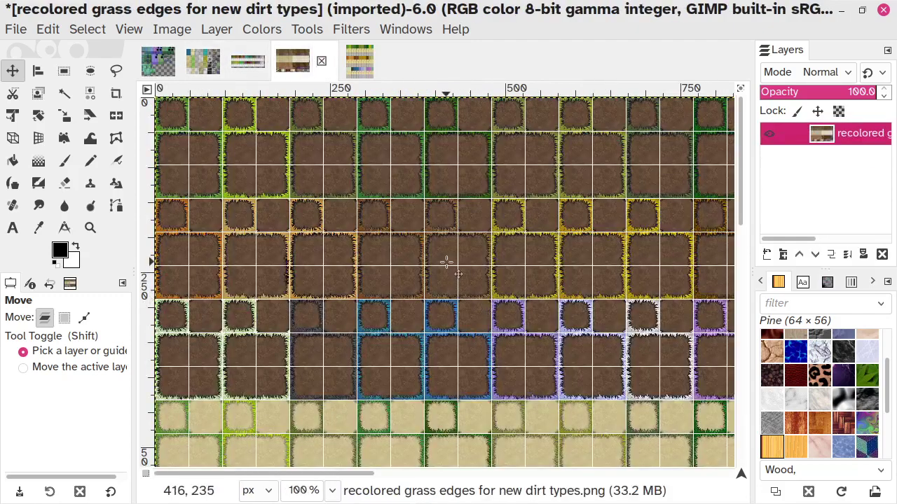
{"action": "scroll", "coordinate": [413, 376], "scroll_direction": "down", "scroll_amount": 3}
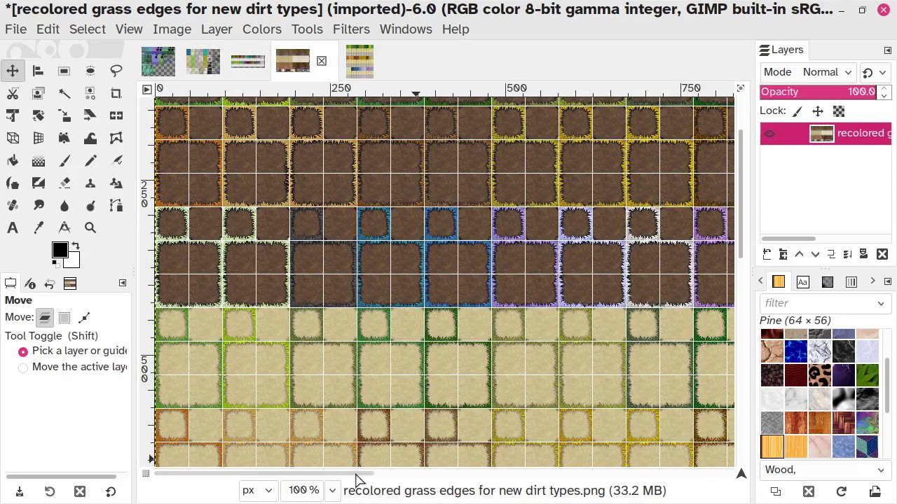
{"action": "mouse_move", "coordinate": [356, 475]}
{"action": "left_mouse_down"}
{"action": "mouse_move", "coordinate": [716, 489]}
{"action": "mouse_move", "coordinate": [366, 473]}
{"action": "left_mouse_up"}
{"action": "scroll", "coordinate": [410, 274], "scroll_direction": "up", "scroll_amount": 3}
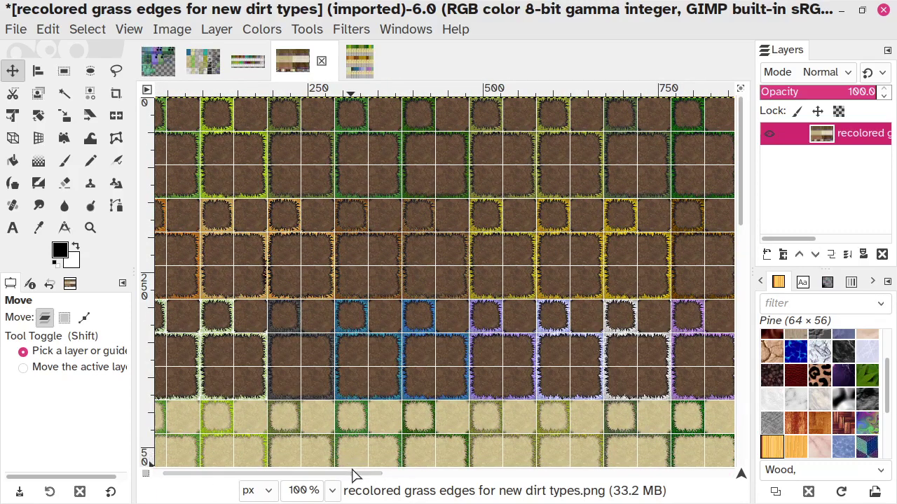
{"action": "left_click_drag", "start_coordinate": [353, 478], "coordinate": [315, 481]}
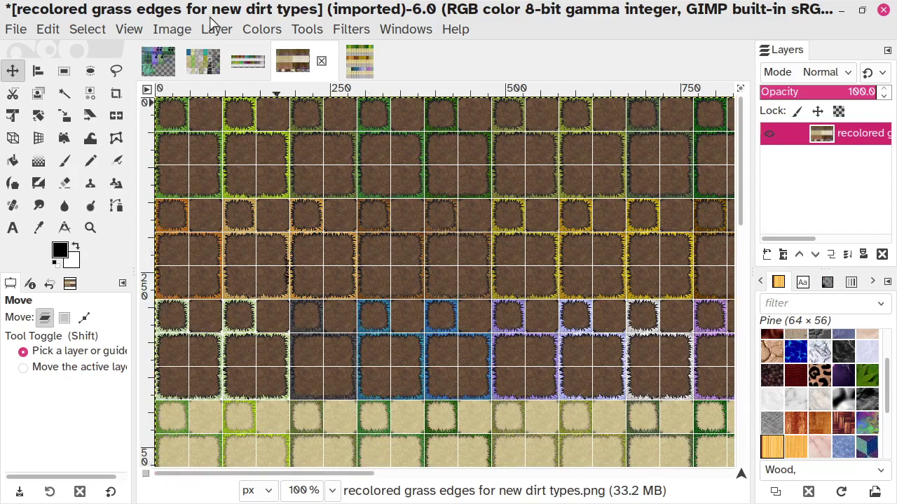
{"action": "left_click", "coordinate": [249, 64]}
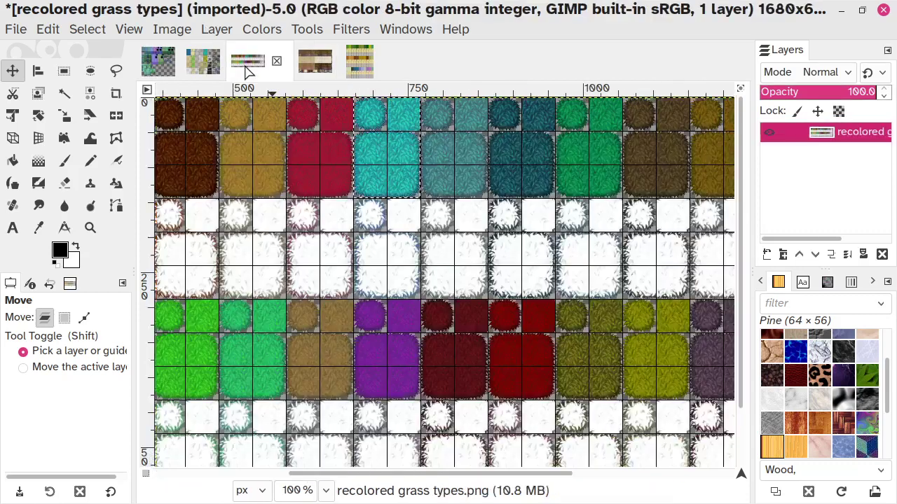
{"action": "left_click", "coordinate": [204, 63]}
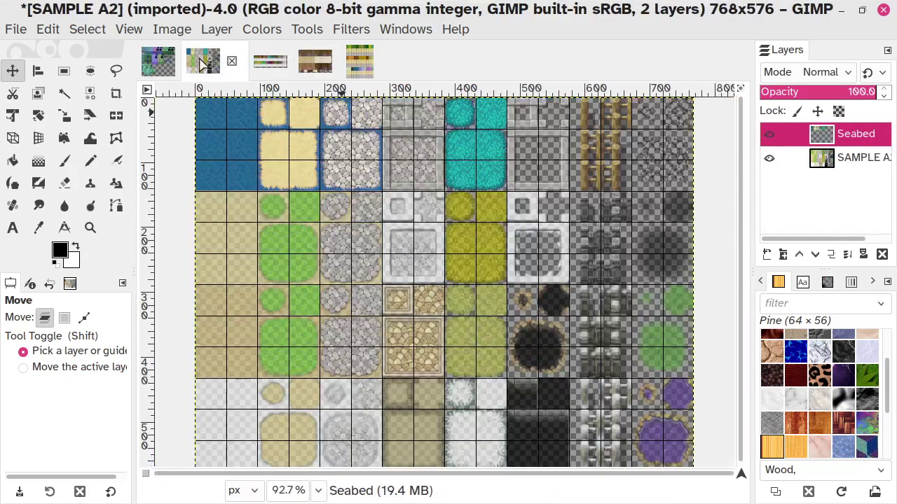
Enable snapping to the grid in the recolored grass edges for new dirt types image and activate the Rectangle Select tool.
{"action": "left_click", "coordinate": [319, 66]}
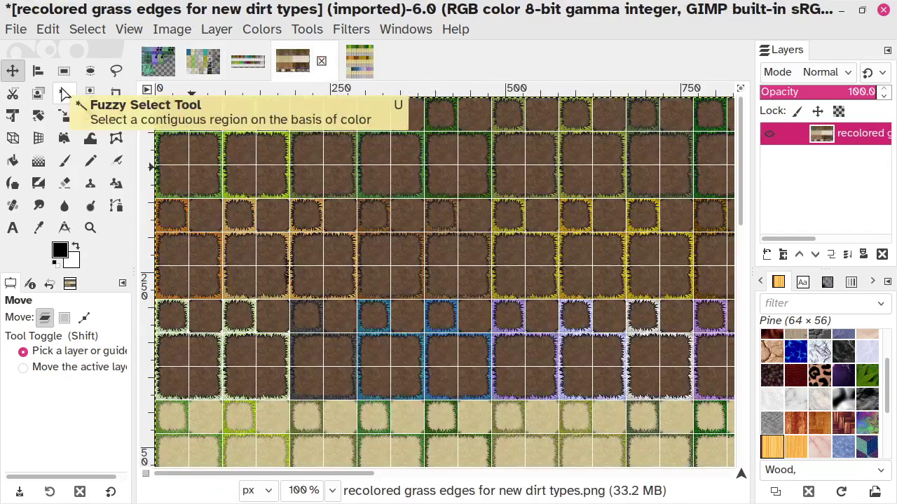
{"action": "left_click", "coordinate": [129, 29]}
{"action": "left_click", "coordinate": [186, 459]}
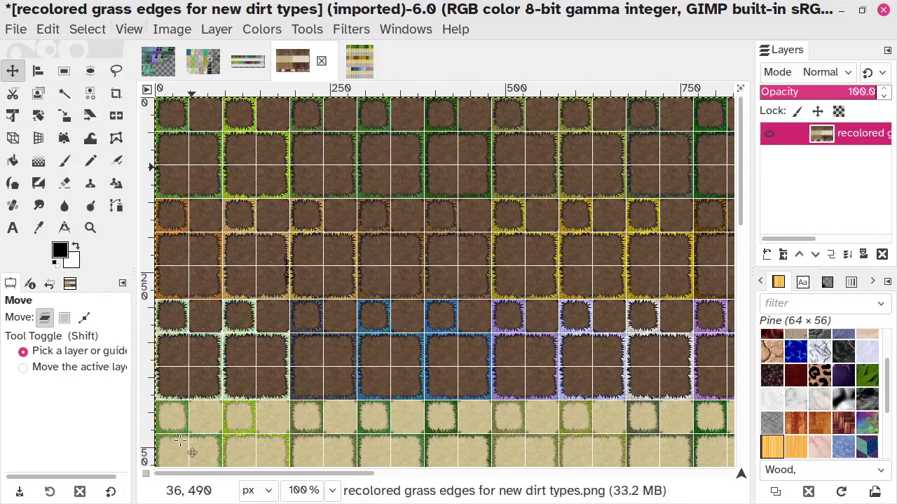
{"action": "left_click", "coordinate": [64, 71]}
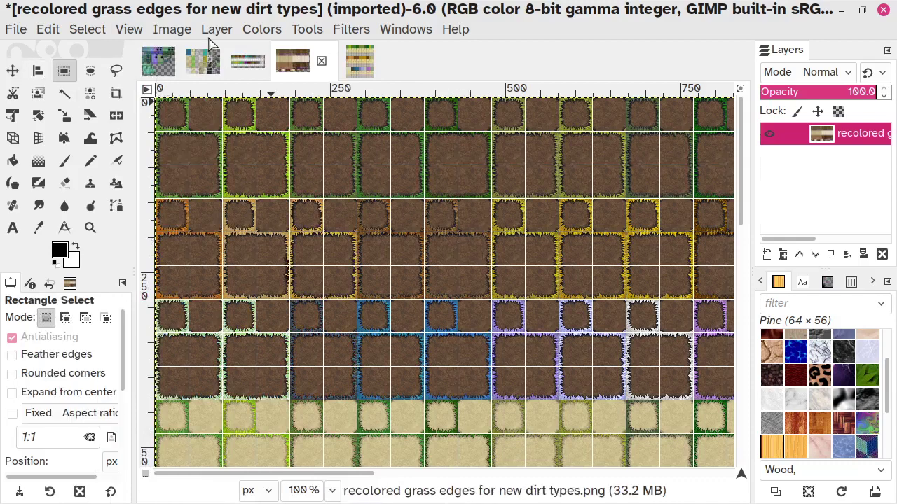
Select the fifth block of the third row, the blue-edged brown dirt, in the new dirt types image and copy it.
{"action": "left_click", "coordinate": [204, 62]}
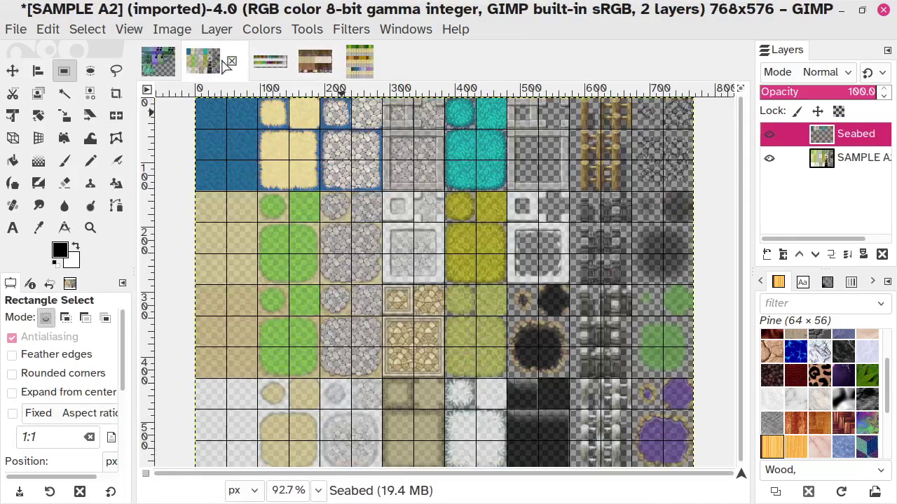
{"action": "left_click", "coordinate": [315, 63]}
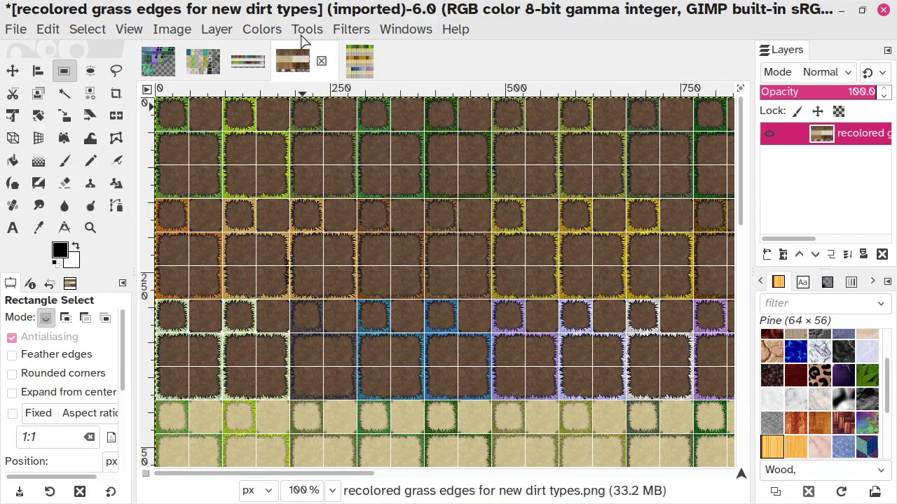
{"action": "left_click", "coordinate": [355, 65]}
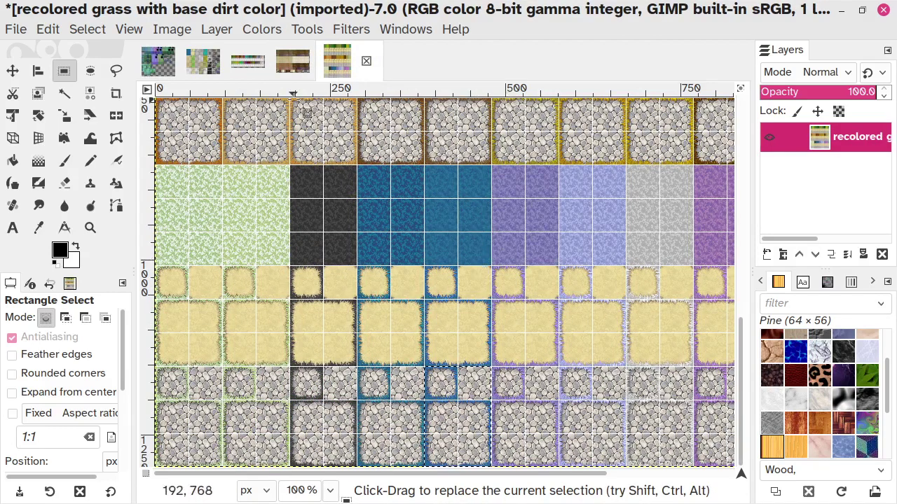
{"action": "left_click", "coordinate": [286, 66]}
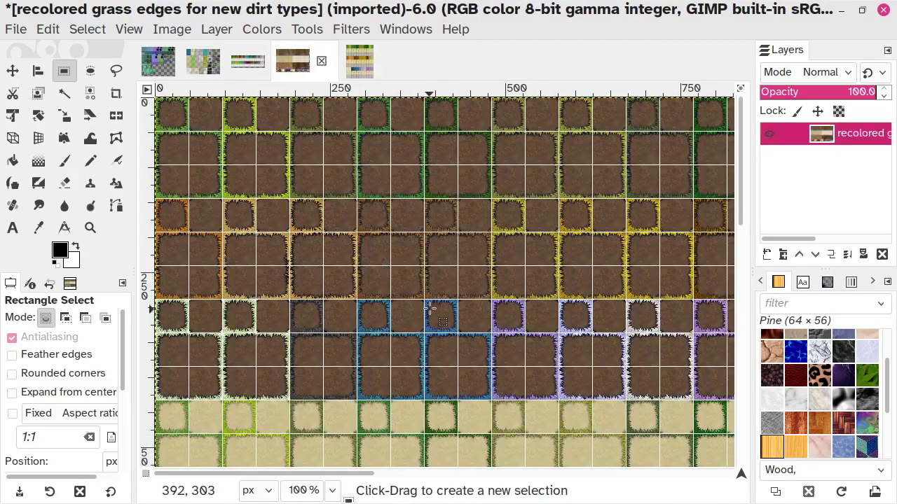
{"action": "left_click_drag", "start_coordinate": [424, 298], "coordinate": [492, 401]}
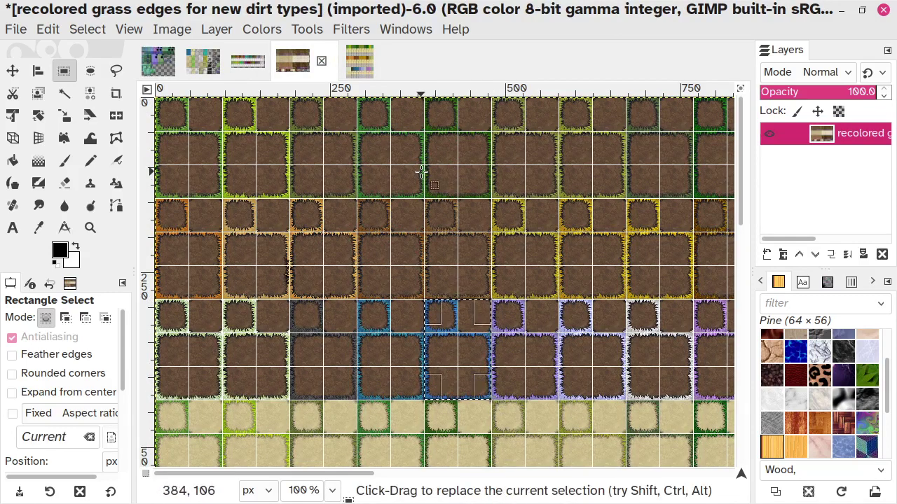
{"action": "key", "text": "ctrl+c"}
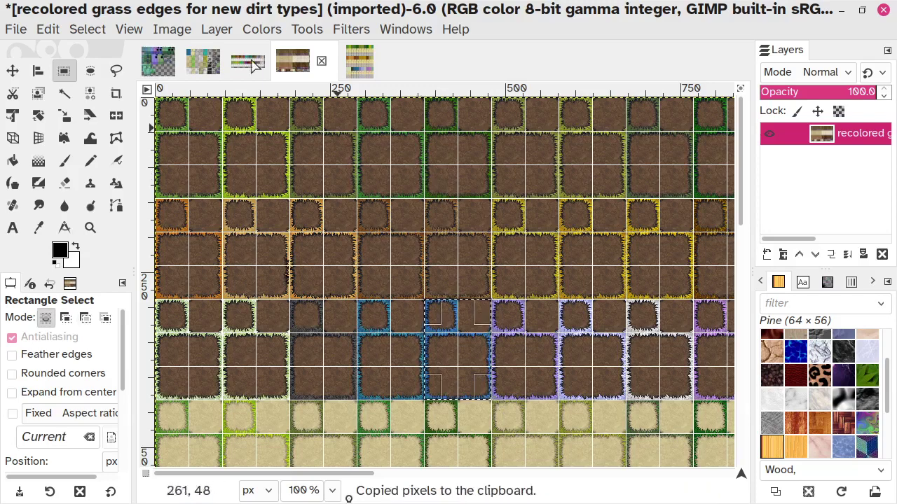
Paste the copied blue-edged brown dirt block into SAMPLE A2 as a new layer.
{"action": "left_click", "coordinate": [201, 62]}
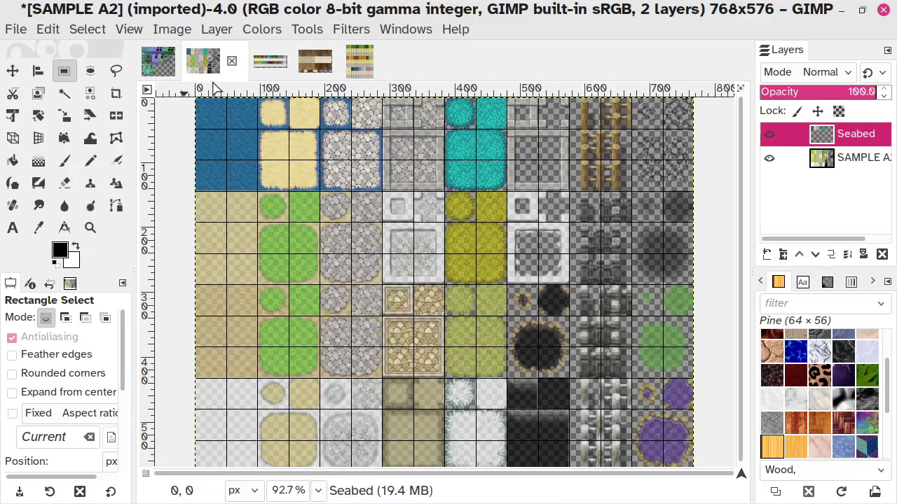
{"action": "left_click", "coordinate": [50, 29]}
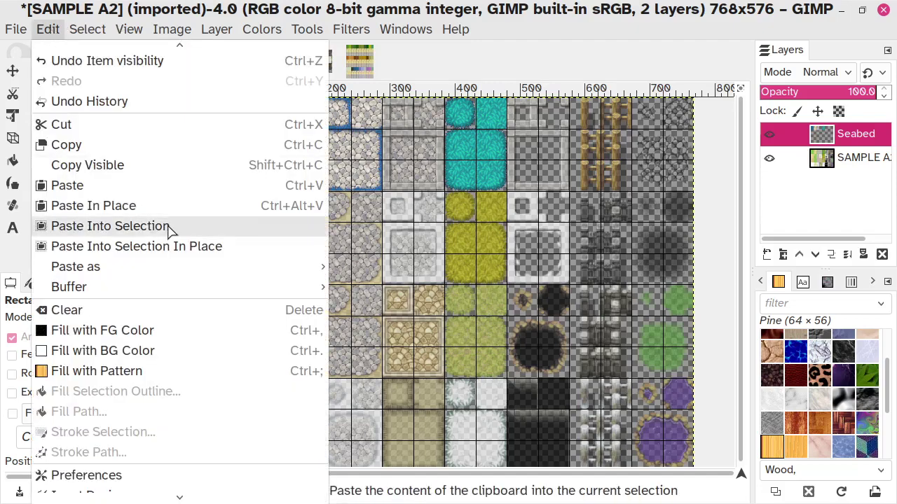
{"action": "mouse_move", "coordinate": [197, 274]}
{"action": "left_click", "coordinate": [378, 267]}
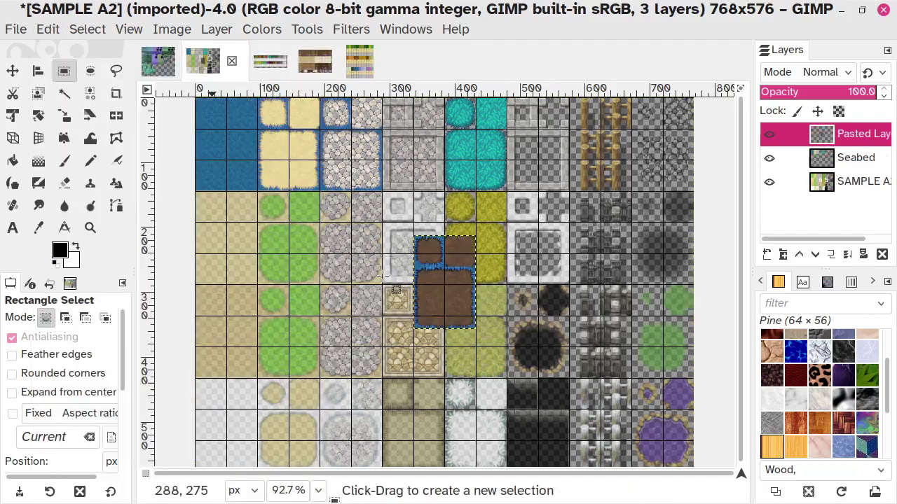
Move the pasted brown dirt block onto the fourth block of the first row and merge it down into the Seabed layer.
{"action": "left_click", "coordinate": [12, 70]}
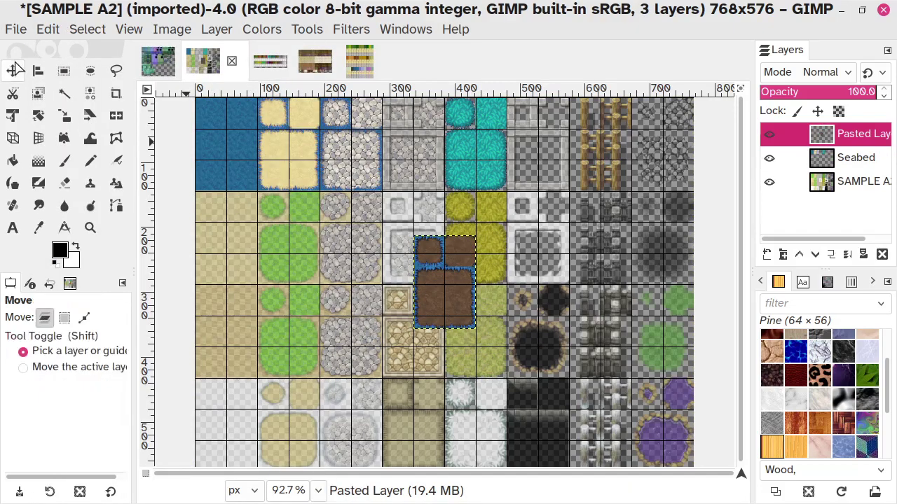
{"action": "left_click", "coordinate": [452, 290]}
{"action": "left_click_drag", "start_coordinate": [452, 291], "coordinate": [421, 156]}
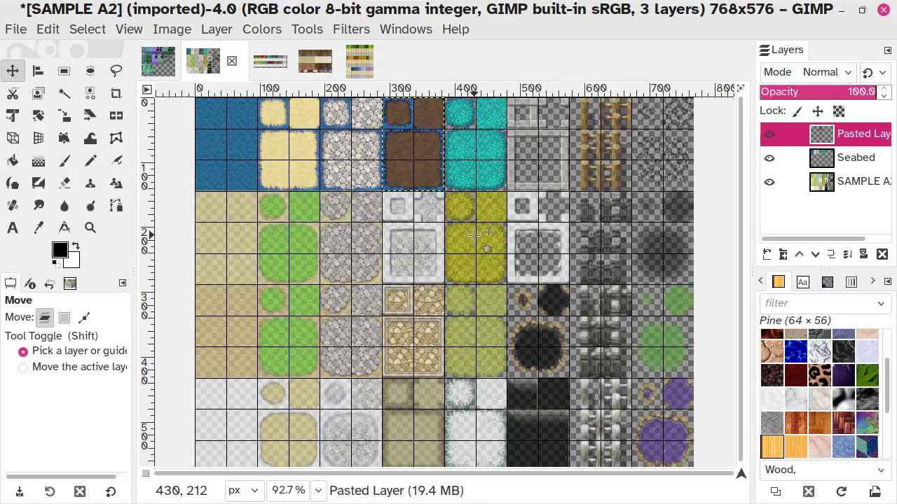
{"action": "scroll", "coordinate": [522, 232], "scroll_direction": "down", "scroll_amount": 1}
{"action": "scroll", "coordinate": [522, 232], "scroll_direction": "up", "scroll_amount": 1}
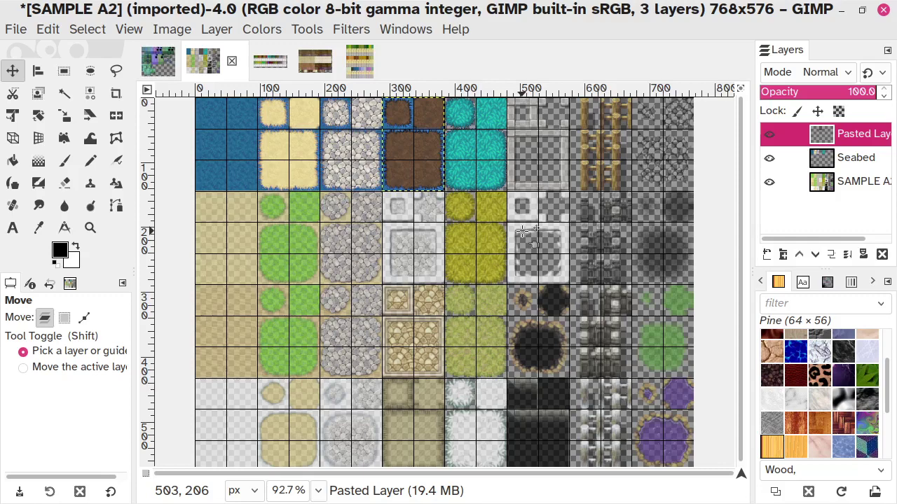
{"action": "left_click", "coordinate": [847, 255]}
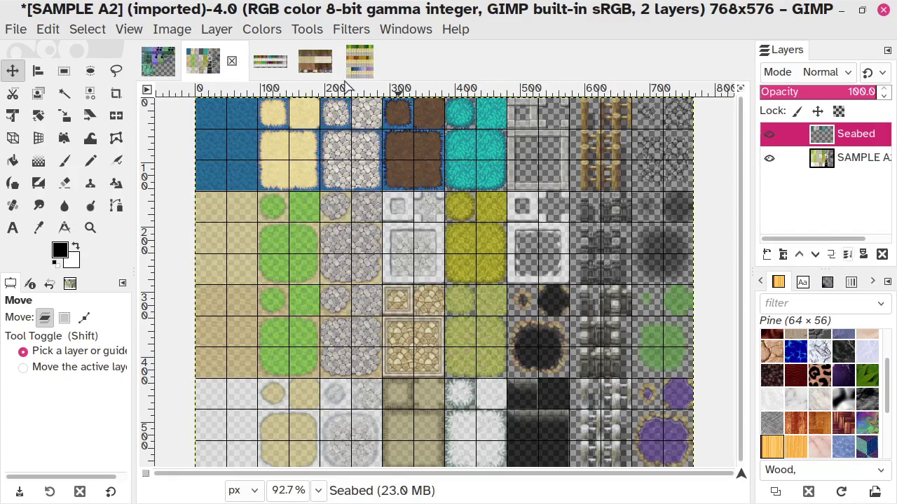
Compare the new brown dirt block with the original template by toggling the Seabed layer's visibility.
{"action": "left_click", "coordinate": [101, 31]}
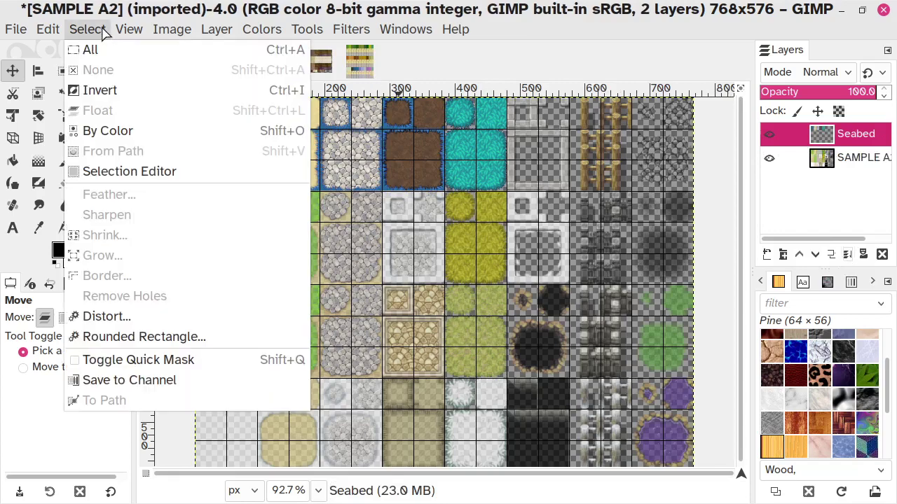
{"action": "left_click", "coordinate": [101, 31]}
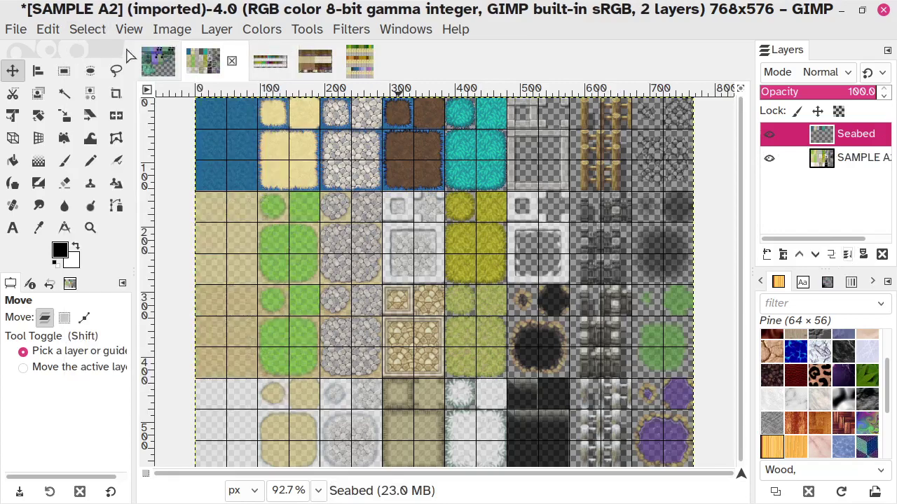
{"action": "left_click", "coordinate": [770, 135]}
{"action": "left_click", "coordinate": [770, 136]}
{"action": "left_click", "coordinate": [770, 135]}
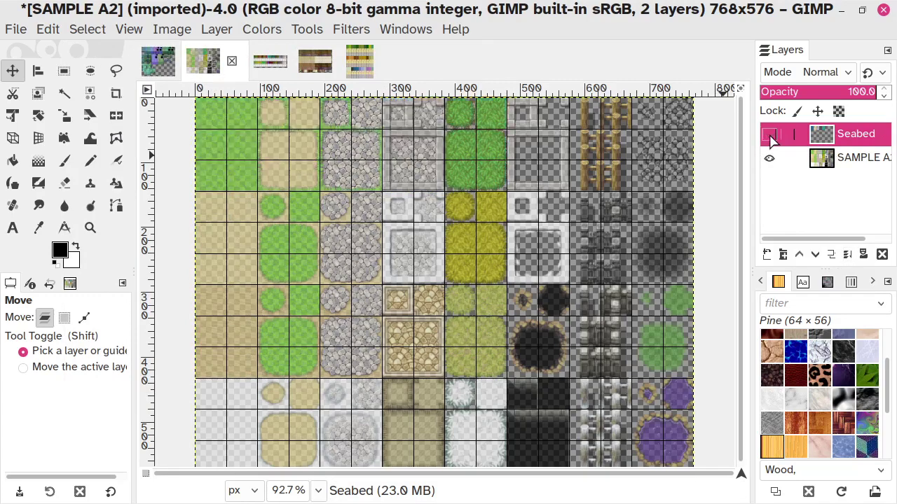
{"action": "left_click", "coordinate": [770, 136]}
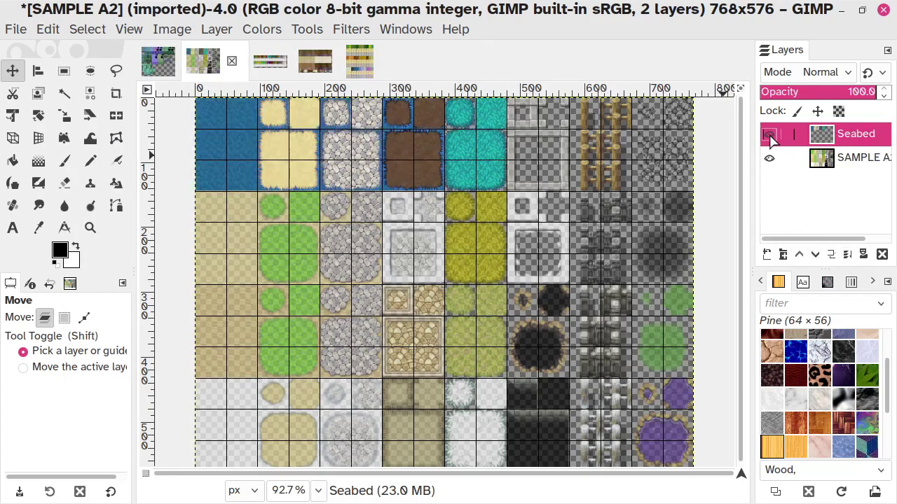
Examine the sand-coloured blocks in the new dirt types image and check them against the SAMPLE A2 layout.
{"action": "left_click", "coordinate": [317, 63]}
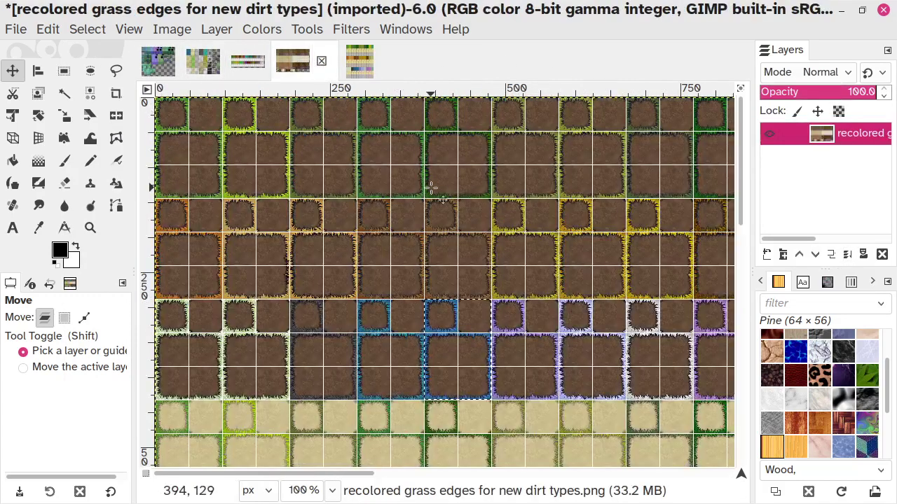
{"action": "scroll", "coordinate": [430, 188], "scroll_direction": "down", "scroll_amount": 8}
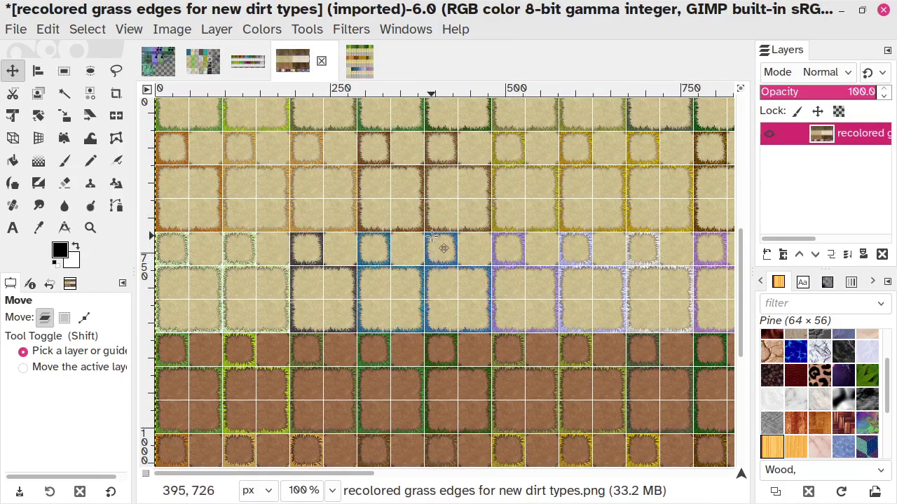
{"action": "left_click", "coordinate": [198, 63]}
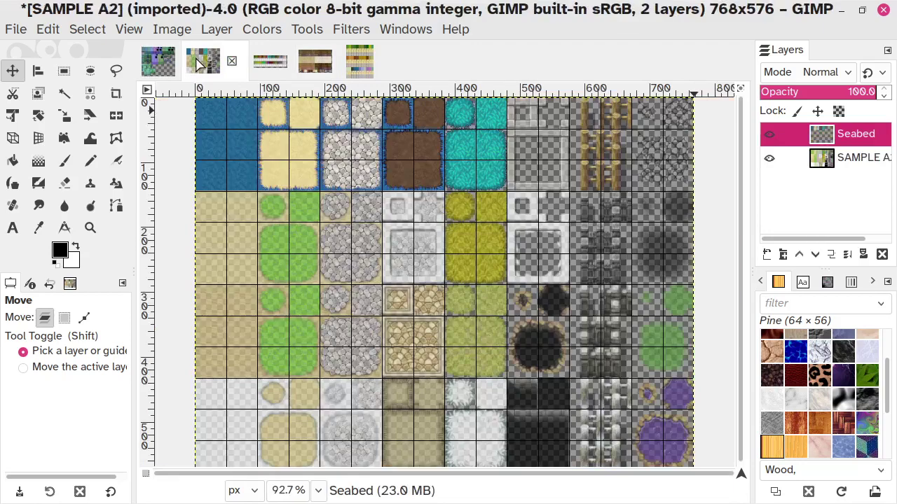
{"action": "left_click", "coordinate": [306, 57]}
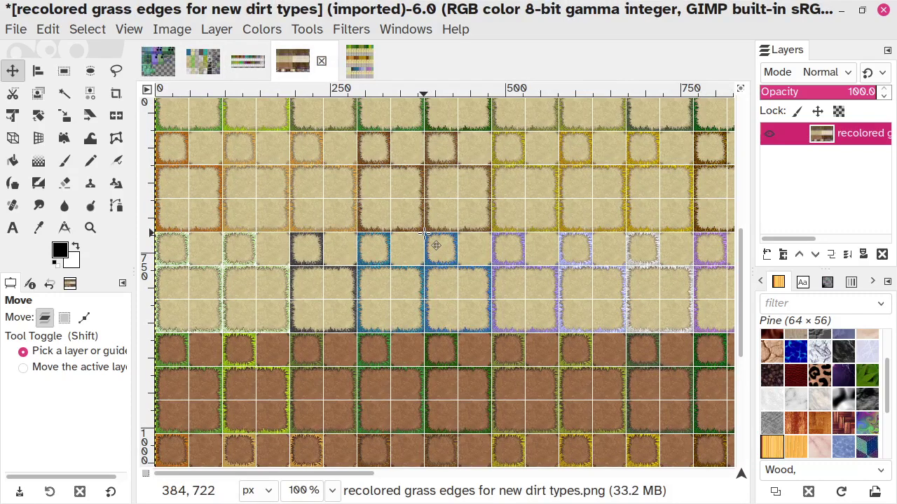
{"action": "left_click_drag", "start_coordinate": [425, 232], "coordinate": [468, 249]}
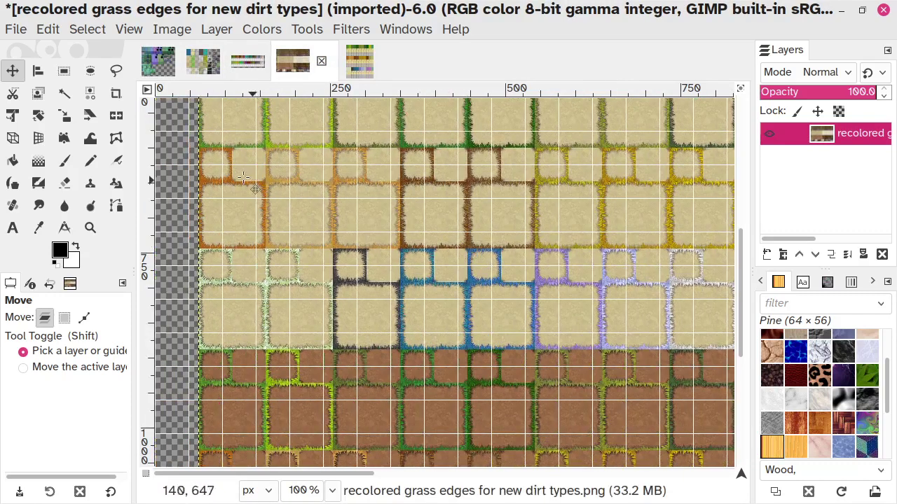
{"action": "left_click", "coordinate": [47, 29]}
{"action": "left_click", "coordinate": [59, 64]}
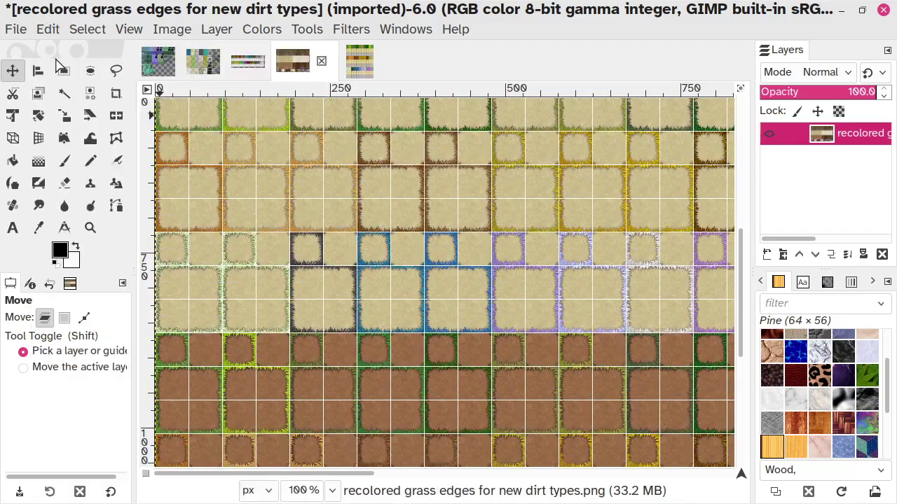
Select the fifth block of the sixth row, the blue-edged sand dirt, in the new dirt types image and copy it.
{"action": "left_click", "coordinate": [64, 70]}
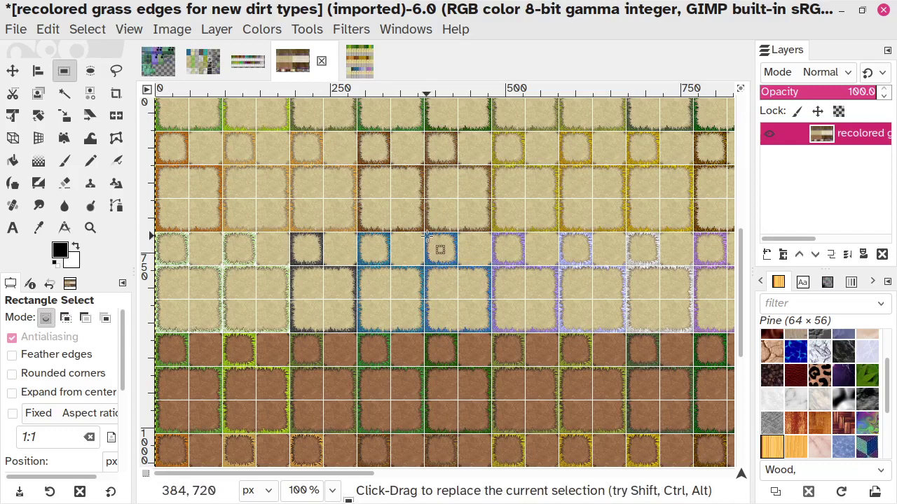
{"action": "left_click_drag", "start_coordinate": [426, 236], "coordinate": [493, 328]}
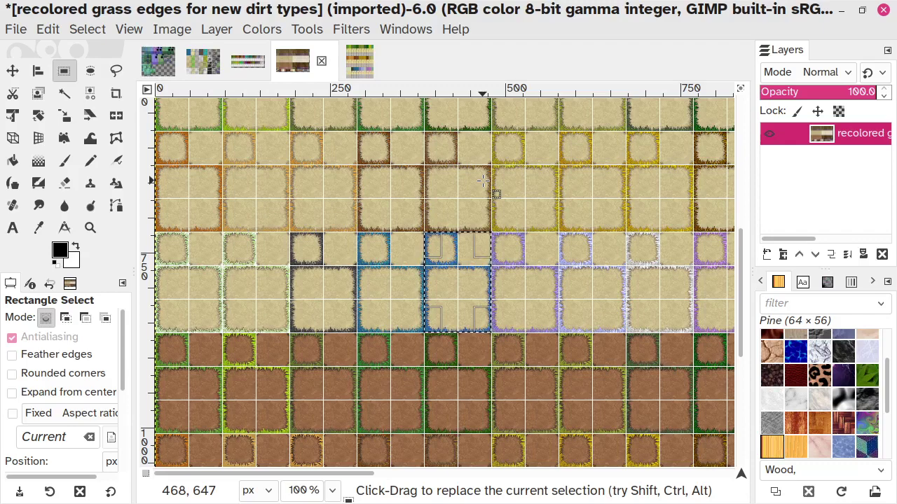
{"action": "key", "text": "ctrl+c"}
Paste the sand block into SAMPLE A2 as a new layer and move it onto the sixth block of the first row.
{"action": "left_click", "coordinate": [205, 63]}
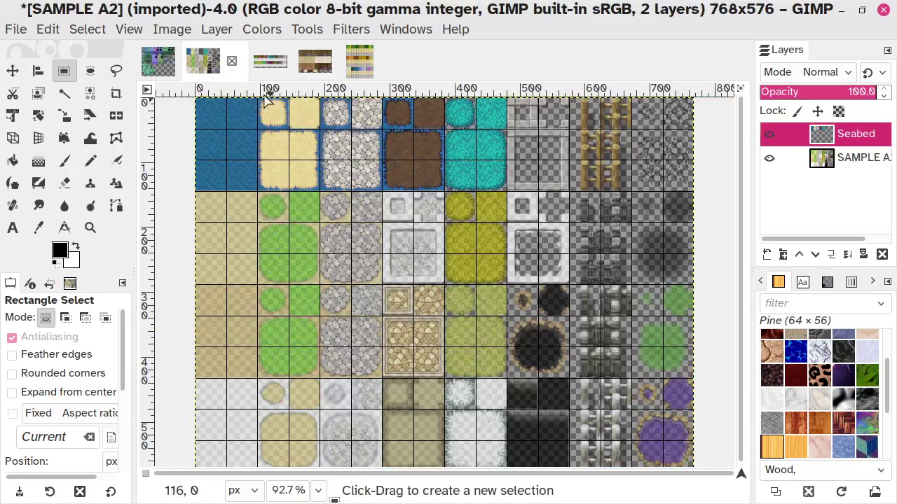
{"action": "left_click", "coordinate": [48, 29]}
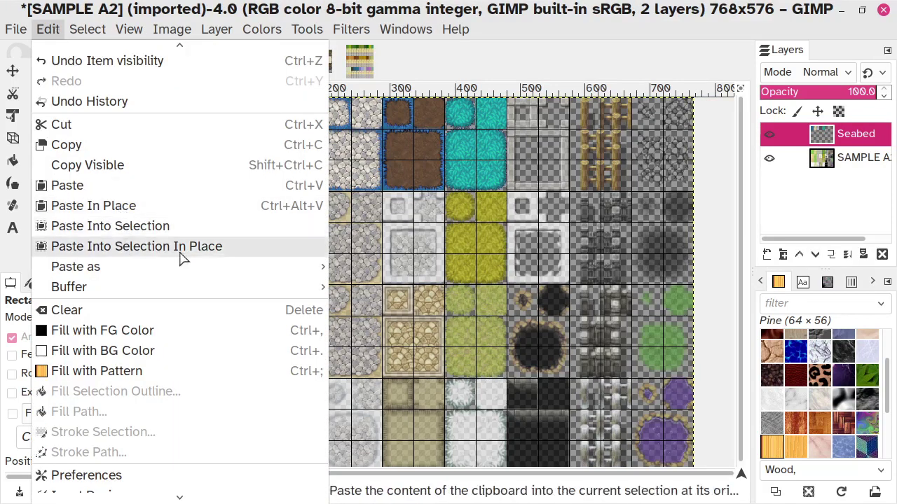
{"action": "mouse_move", "coordinate": [281, 266]}
{"action": "left_click", "coordinate": [354, 266]}
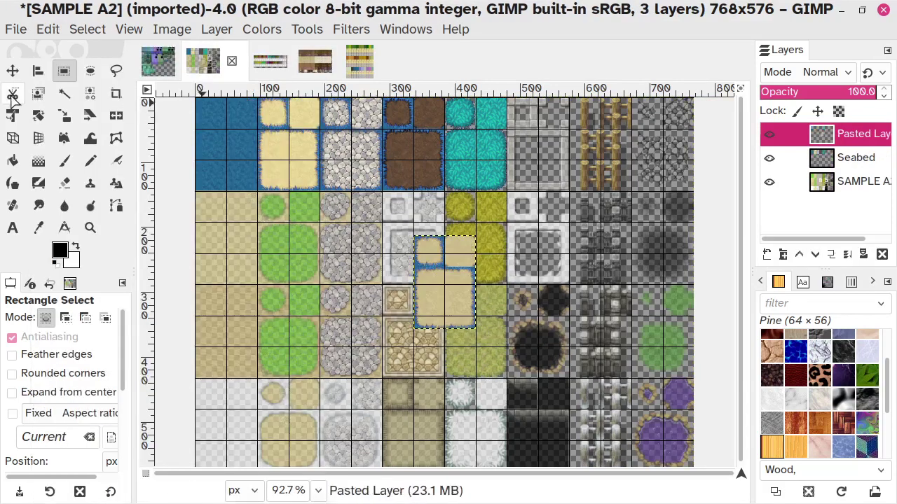
{"action": "left_click", "coordinate": [38, 70]}
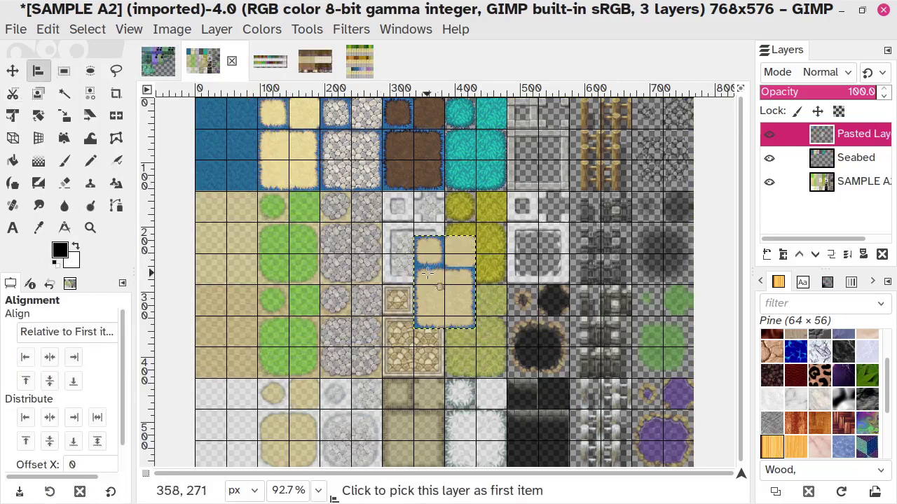
{"action": "left_click_drag", "start_coordinate": [427, 277], "coordinate": [298, 287]}
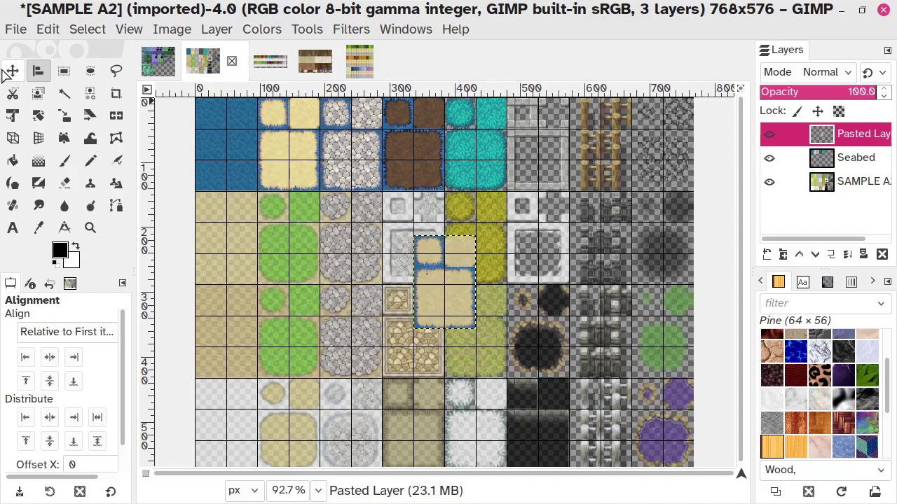
{"action": "left_click", "coordinate": [24, 70]}
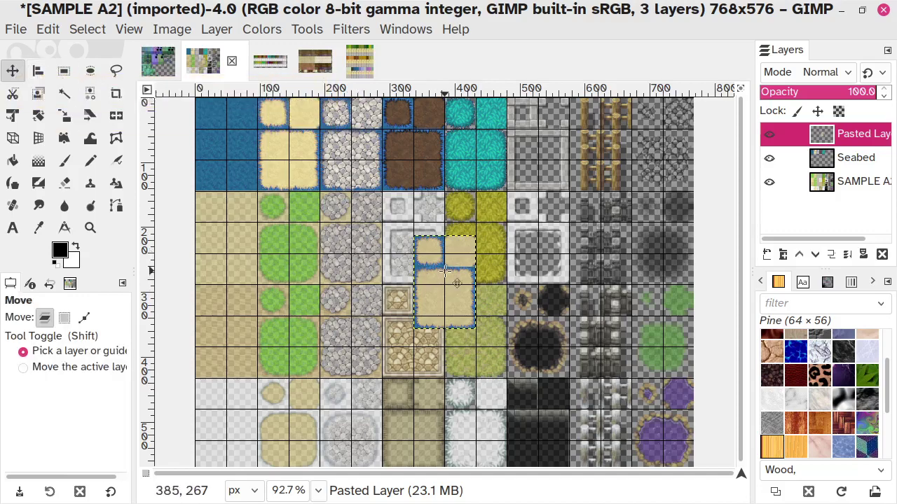
{"action": "left_click_drag", "start_coordinate": [448, 274], "coordinate": [539, 140]}
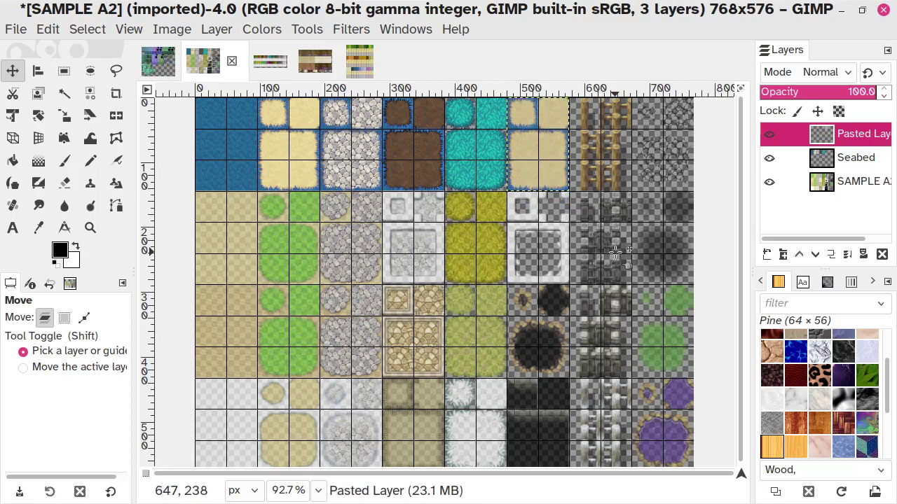
Select the fifth block of the ninth row, the blue-edged reddish-brown dirt, in the new dirt types image and copy it.
{"action": "left_click", "coordinate": [314, 62]}
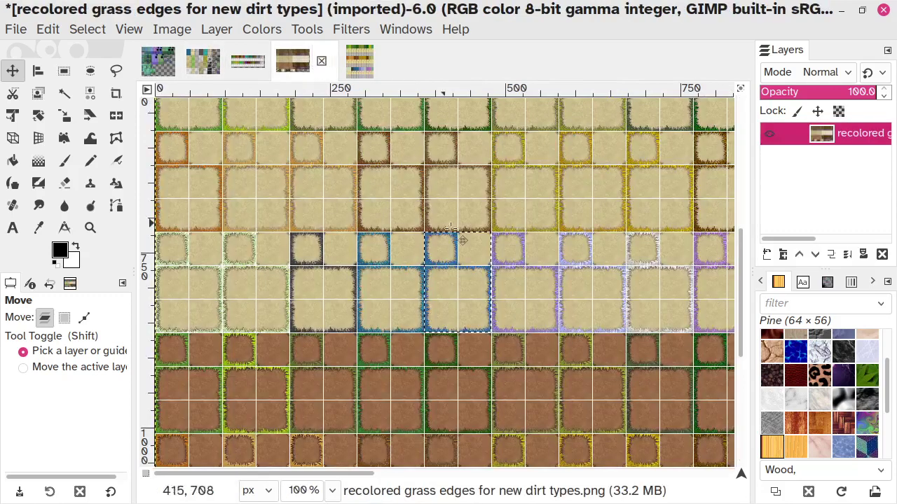
{"action": "scroll", "coordinate": [454, 229], "scroll_direction": "down", "scroll_amount": 5}
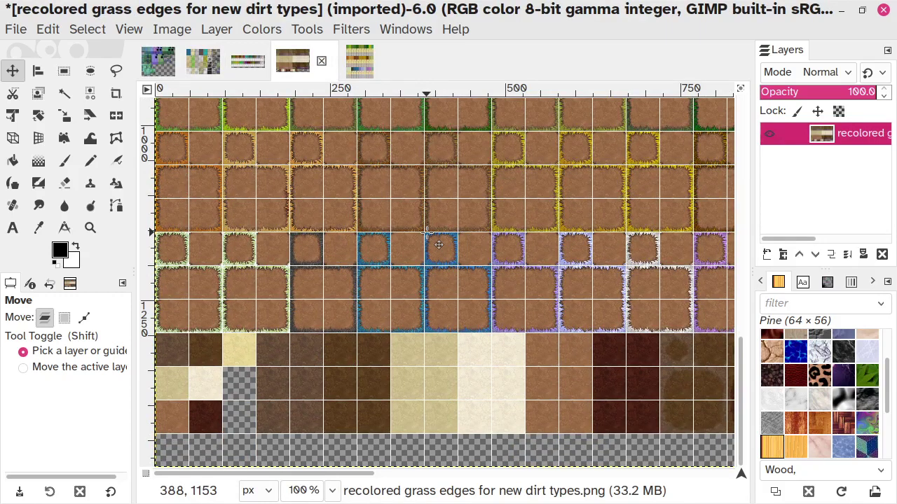
{"action": "left_click", "coordinate": [64, 71]}
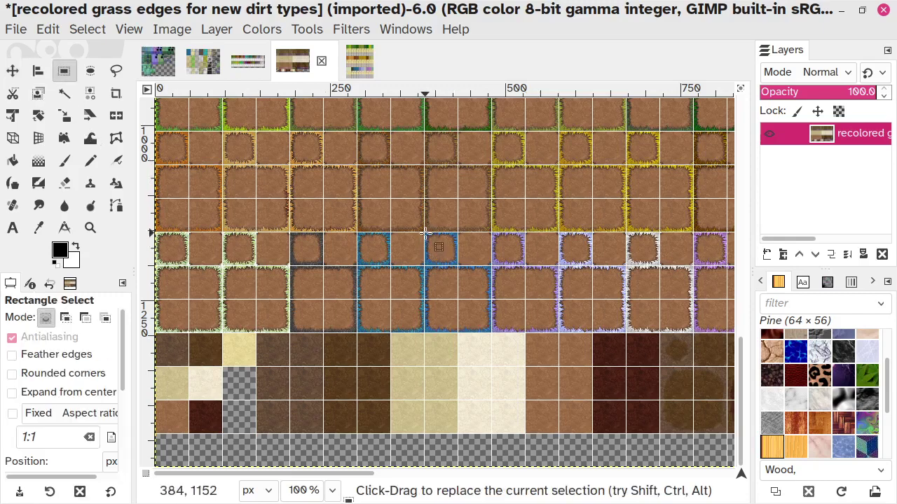
{"action": "left_click_drag", "start_coordinate": [425, 234], "coordinate": [482, 282]}
{"action": "left_click_drag", "start_coordinate": [487, 307], "coordinate": [487, 333]}
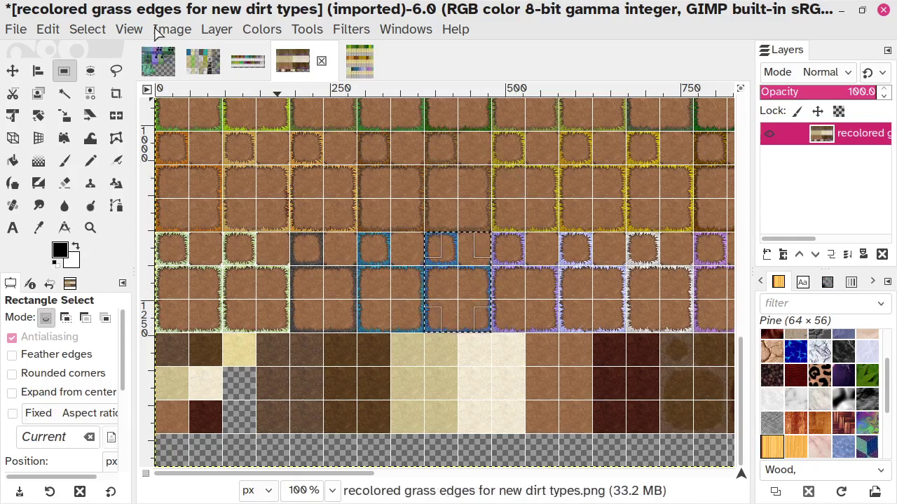
{"action": "left_click", "coordinate": [197, 61]}
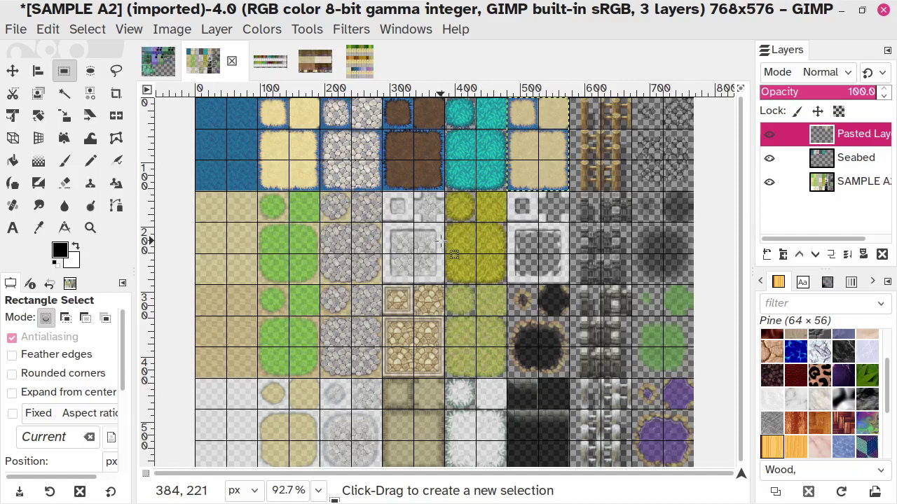
{"action": "left_click", "coordinate": [316, 61]}
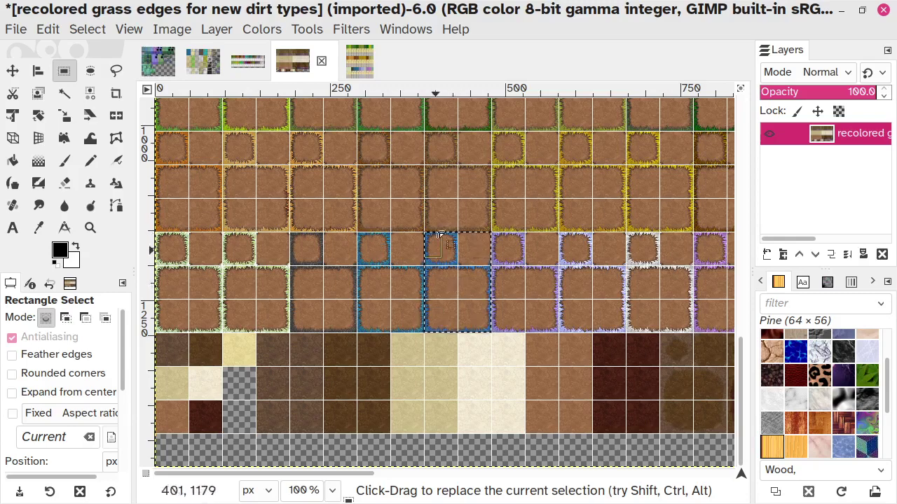
{"action": "key", "text": "ctrl+c"}
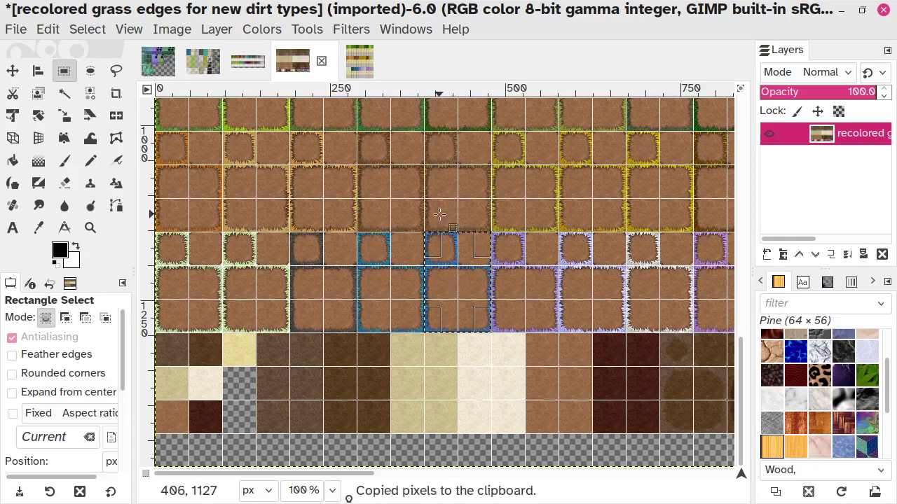
Paste the copied reddish-brown dirt block into SAMPLE A2 as a new layer.
{"action": "left_click", "coordinate": [200, 63]}
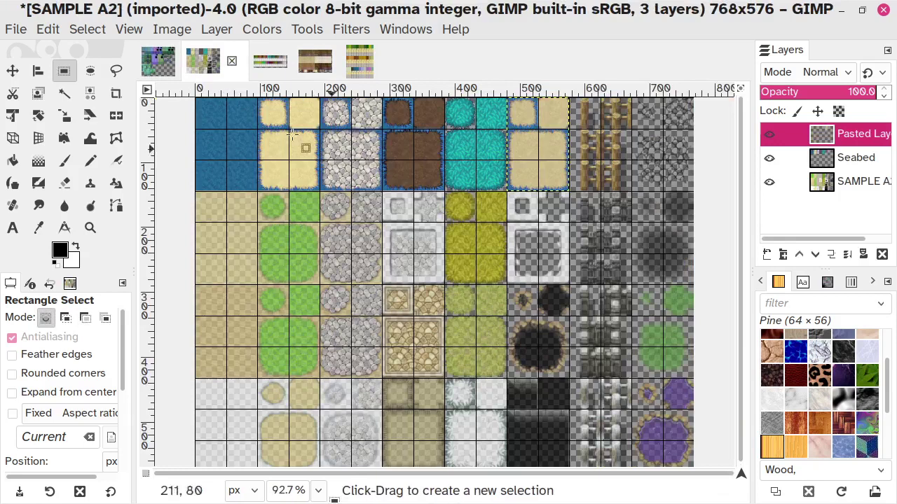
{"action": "left_click", "coordinate": [47, 29]}
{"action": "mouse_move", "coordinate": [174, 269]}
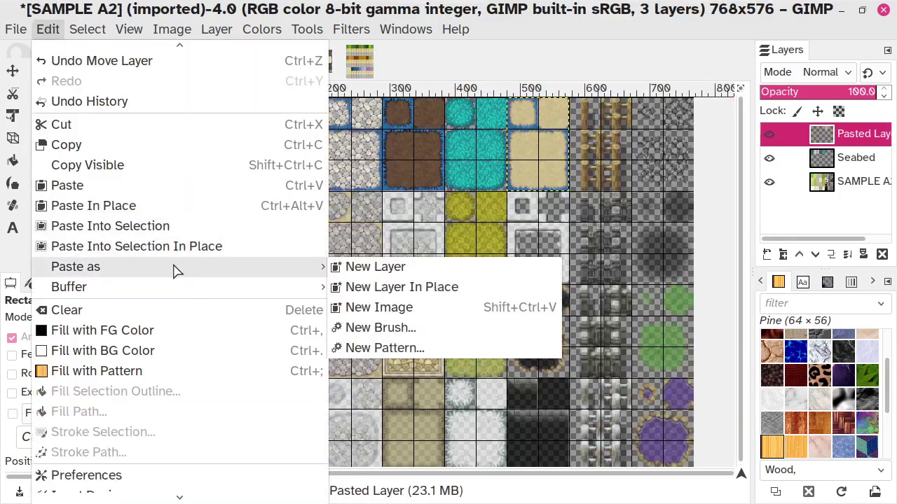
{"action": "left_click", "coordinate": [410, 269]}
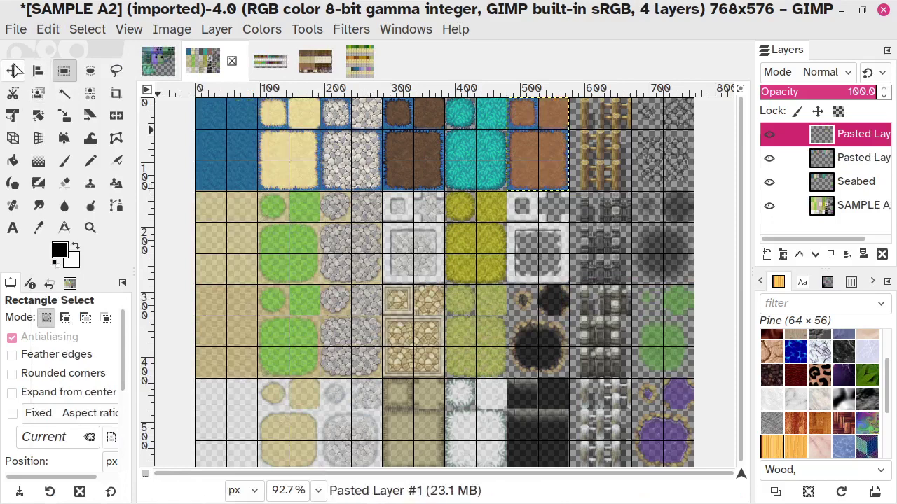
Merge the pasted sand block layer down into the Seabed layer.
{"action": "key", "text": "m"}
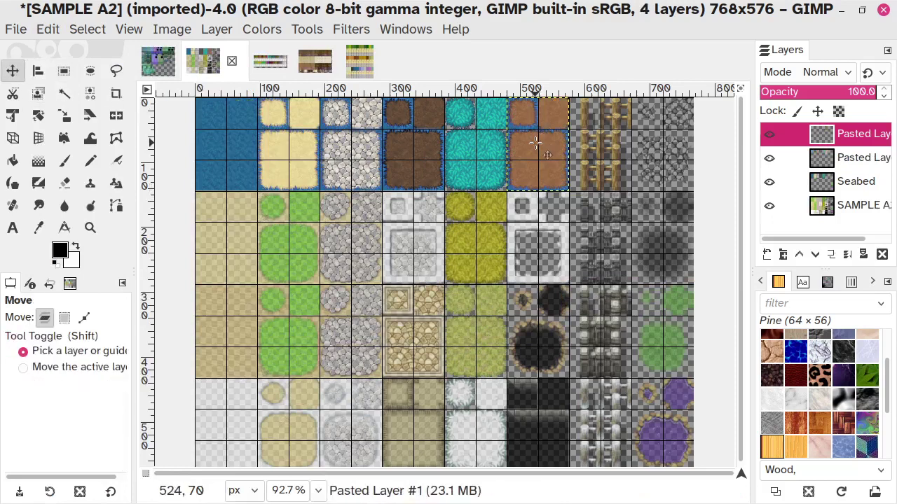
{"action": "left_click", "coordinate": [868, 160]}
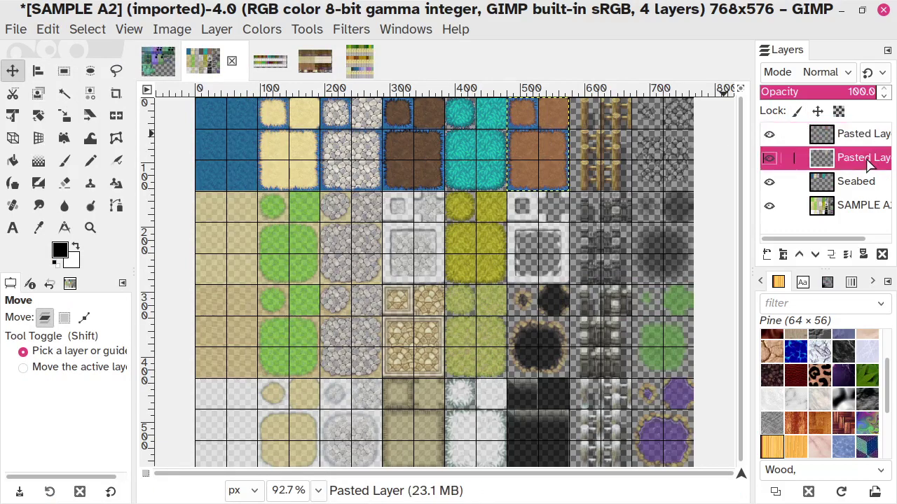
{"action": "left_click", "coordinate": [847, 255]}
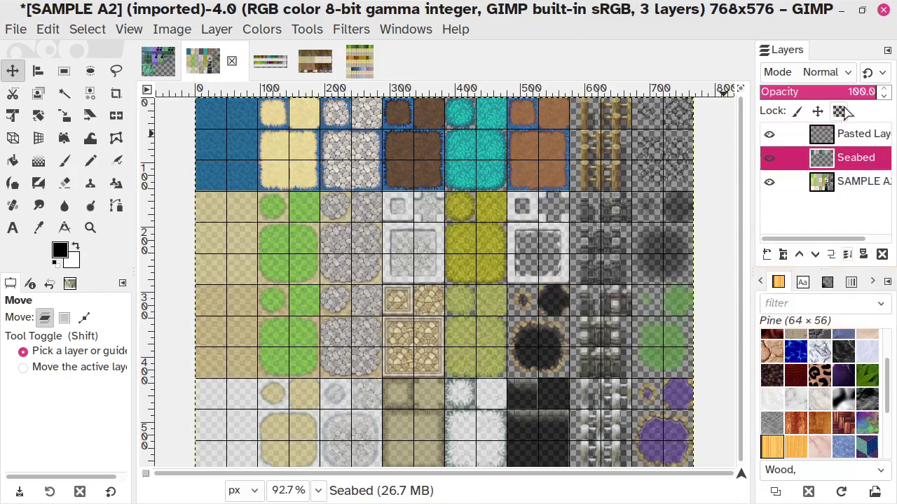
Move the reddish-brown block layer onto the seventh block of the first row and merge it down into Seabed.
{"action": "left_click", "coordinate": [843, 133]}
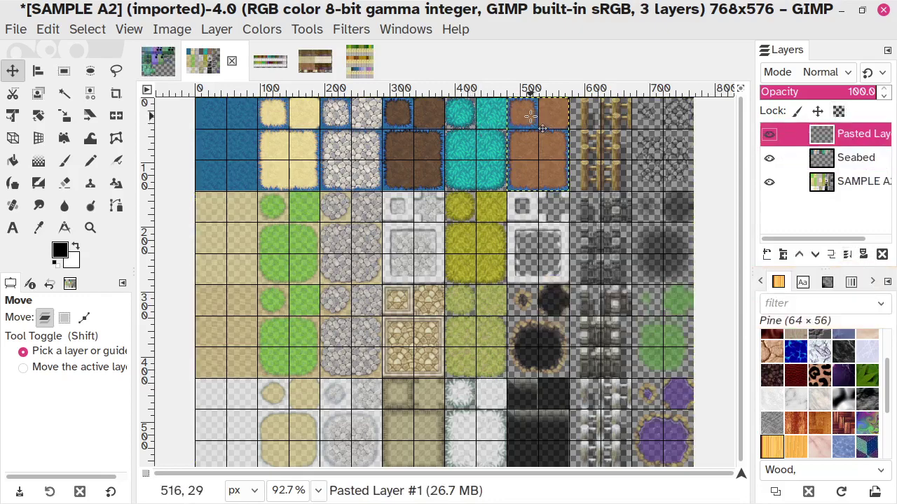
{"action": "left_click_drag", "start_coordinate": [531, 117], "coordinate": [596, 120]}
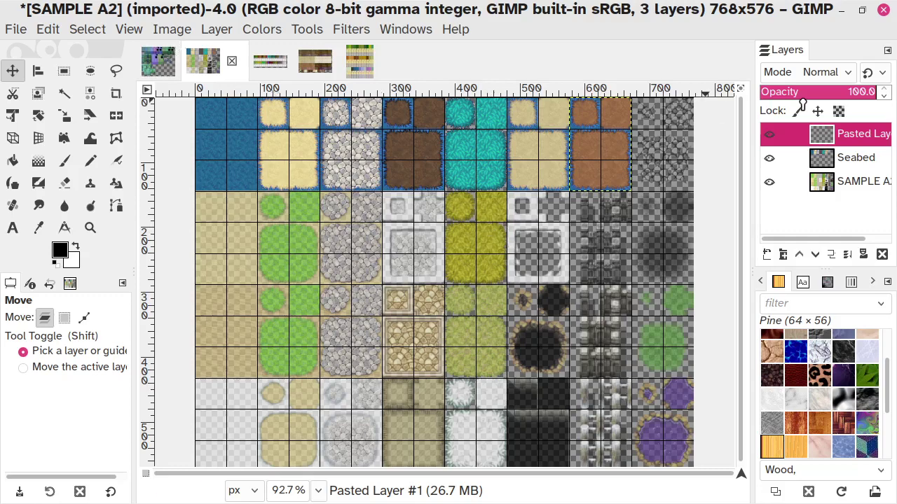
{"action": "left_click", "coordinate": [846, 255]}
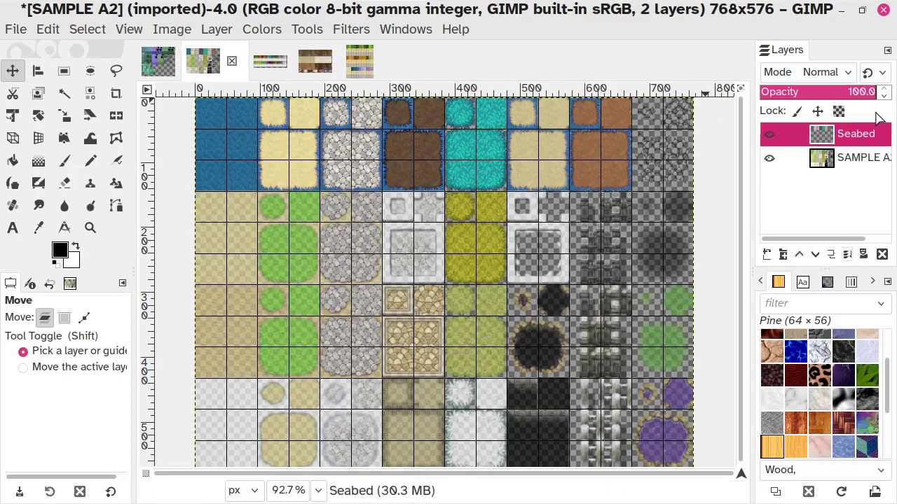
Check the Seabed tiles on their own by hiding the SAMPLE A2 layer, and show it again.
{"action": "left_click", "coordinate": [768, 135]}
{"action": "left_click", "coordinate": [768, 135]}
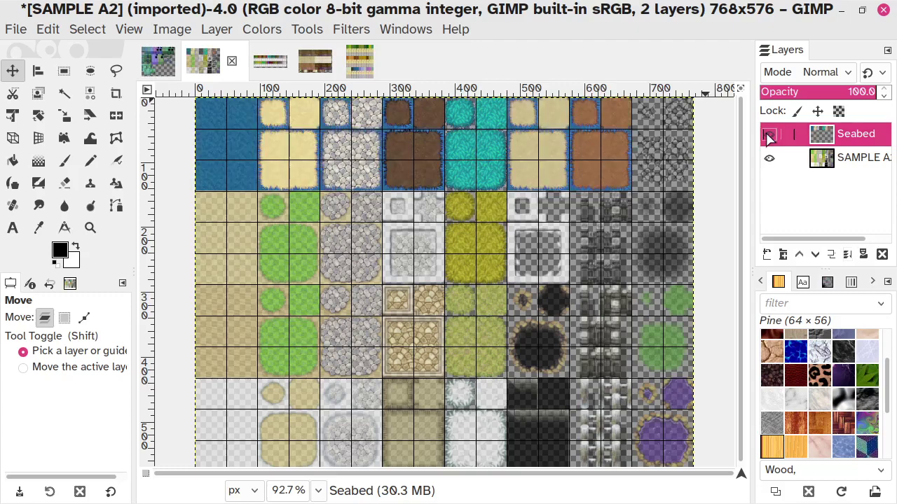
{"action": "left_click", "coordinate": [769, 158]}
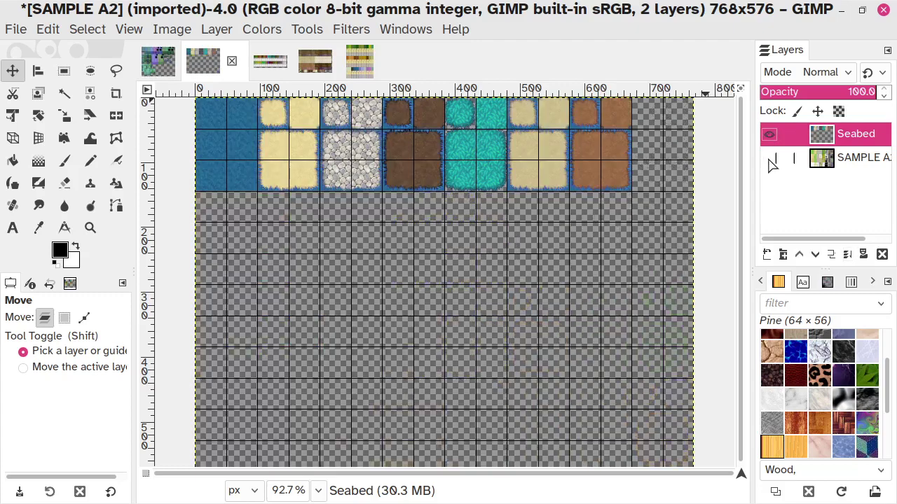
{"action": "left_click", "coordinate": [770, 159]}
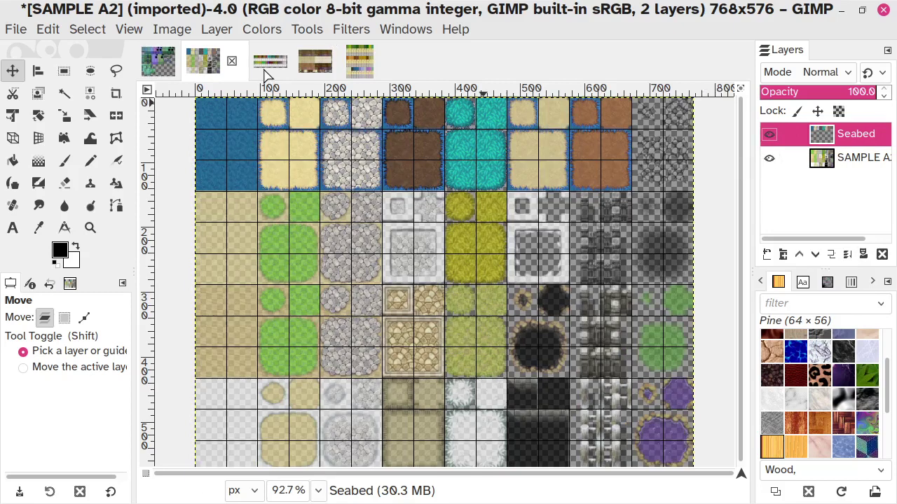
Select the sixth block of the seventh row, the plain blue-purple grass, in the recolored grass with base dirt color image and copy it.
{"action": "left_click", "coordinate": [361, 61]}
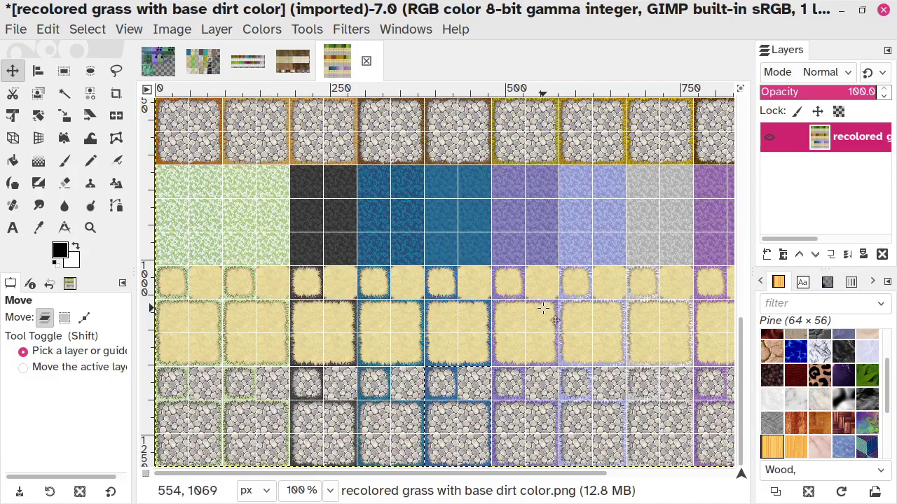
{"action": "left_click_drag", "start_coordinate": [432, 479], "coordinate": [598, 480]}
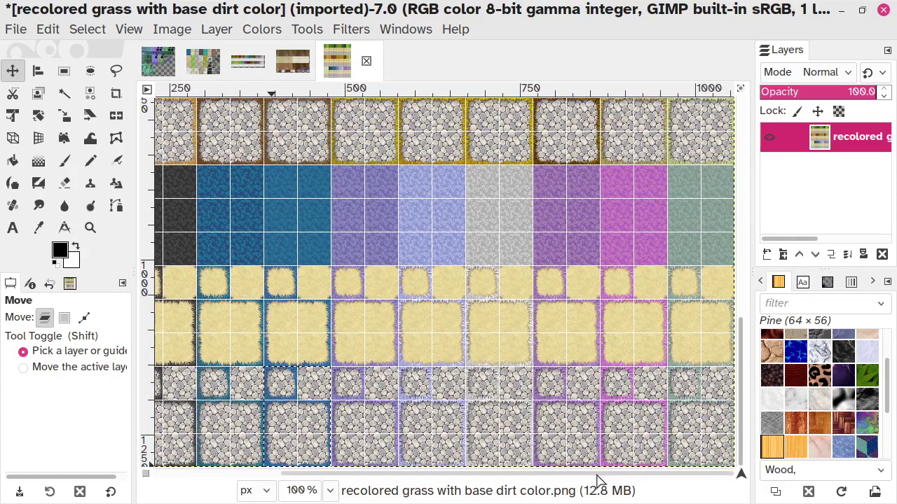
{"action": "scroll", "coordinate": [511, 280], "scroll_direction": "up", "scroll_amount": 10}
{"action": "scroll", "coordinate": [510, 274], "scroll_direction": "up", "scroll_amount": 2}
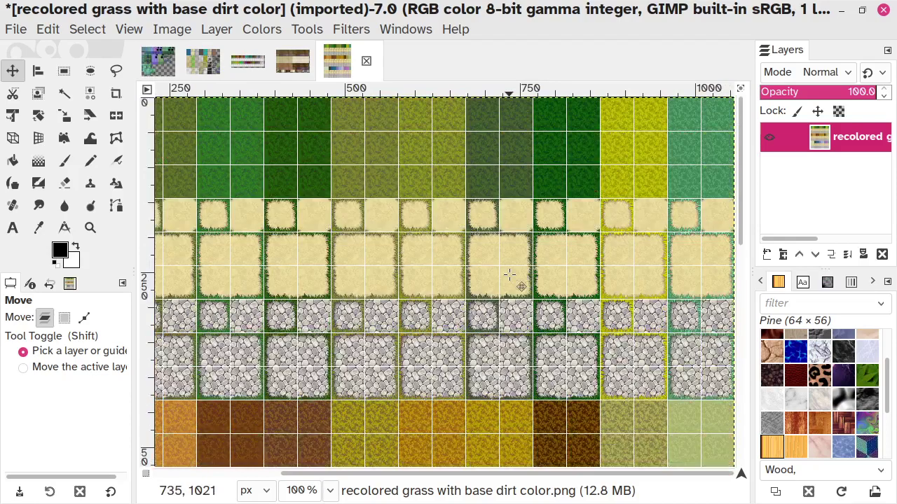
{"action": "scroll", "coordinate": [510, 274], "scroll_direction": "down", "scroll_amount": 15}
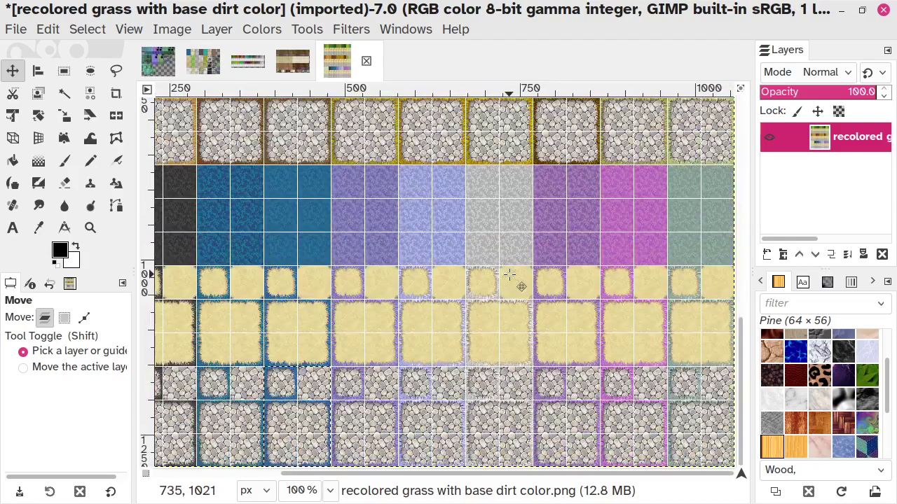
{"action": "mouse_move", "coordinate": [517, 475]}
{"action": "left_mouse_down"}
{"action": "mouse_move", "coordinate": [377, 475]}
{"action": "mouse_move", "coordinate": [515, 477]}
{"action": "left_mouse_up"}
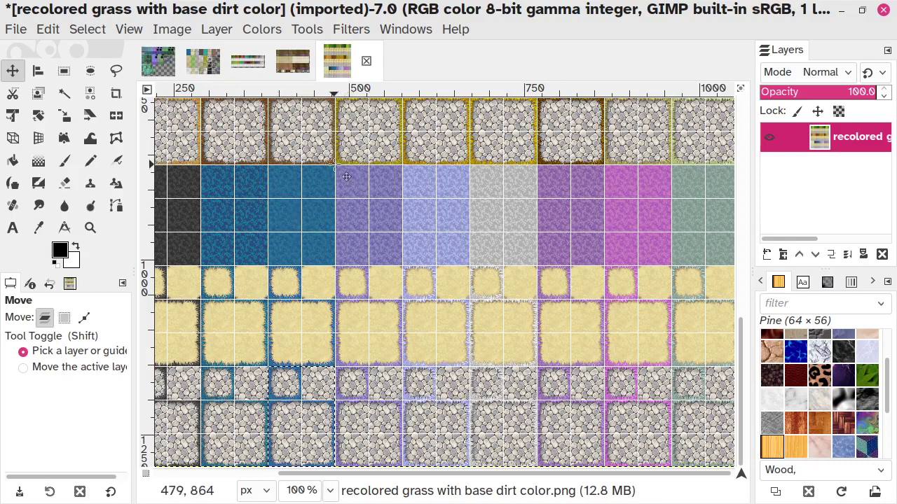
{"action": "key", "text": "r"}
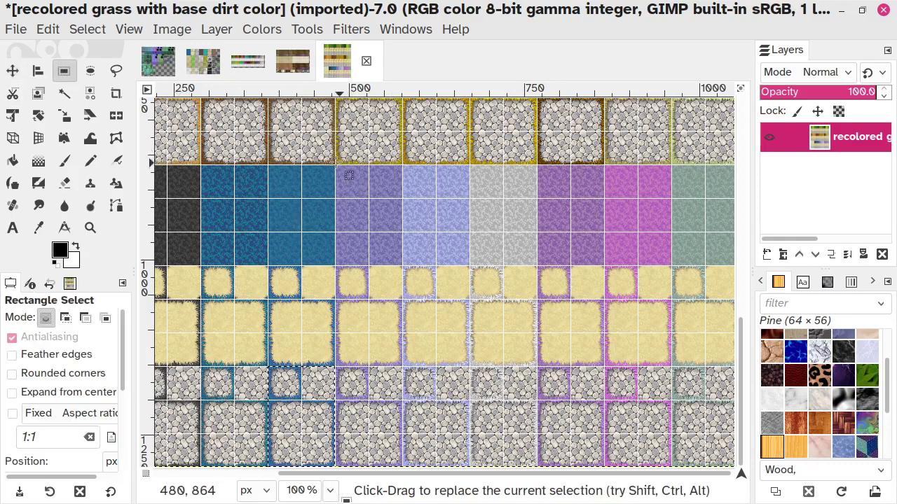
{"action": "left_click_drag", "start_coordinate": [338, 163], "coordinate": [399, 265]}
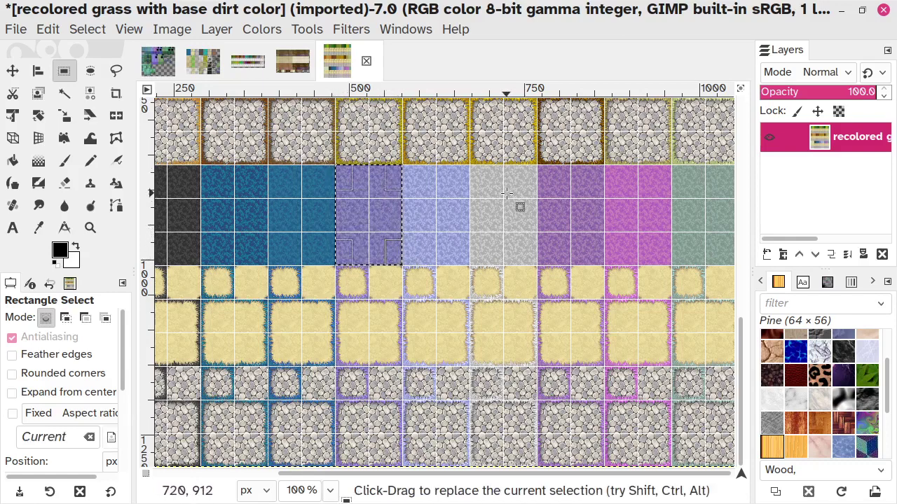
{"action": "key", "text": "ctrl+c"}
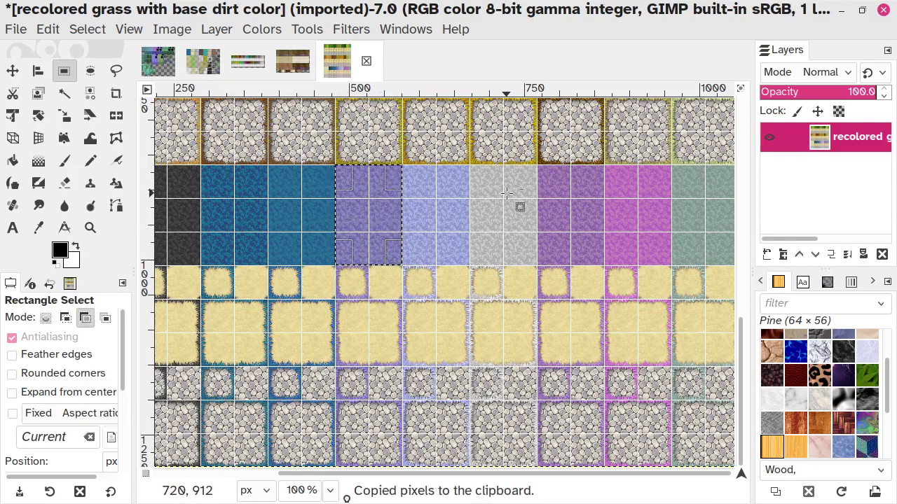
Paste the blue-purple grass block into SAMPLE A2 as a new layer and move it onto the first block of the second row.
{"action": "left_click", "coordinate": [198, 71]}
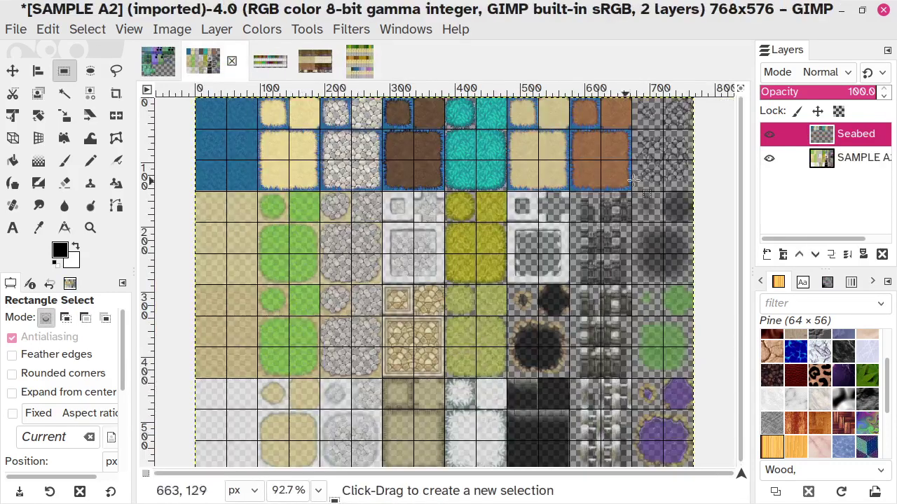
{"action": "left_click", "coordinate": [50, 30]}
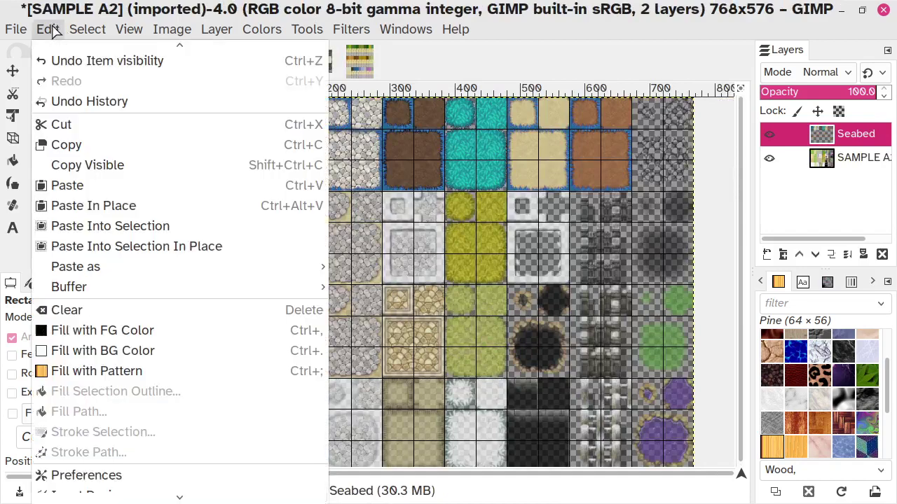
{"action": "mouse_move", "coordinate": [230, 276]}
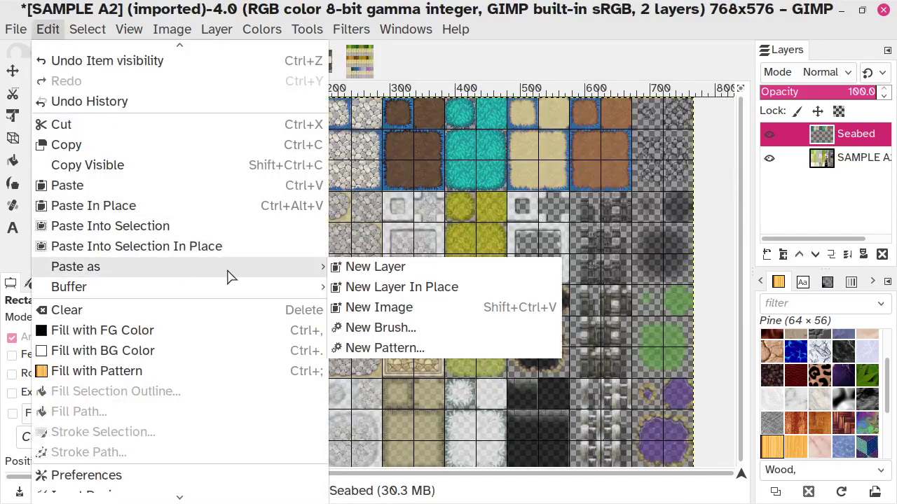
{"action": "left_click", "coordinate": [357, 269]}
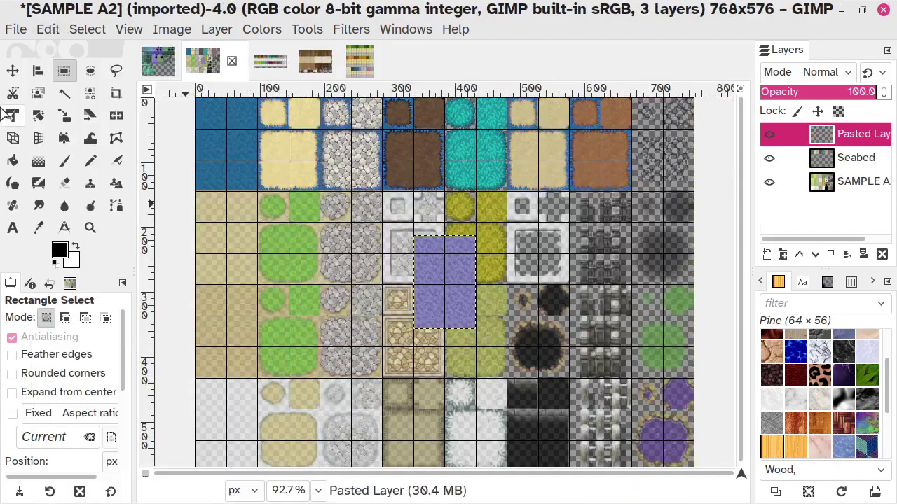
{"action": "left_click", "coordinate": [15, 71]}
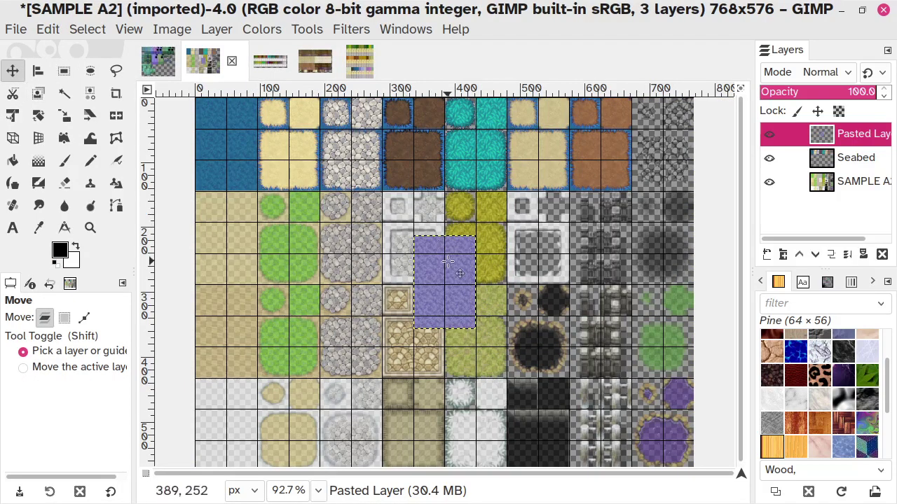
{"action": "left_click_drag", "start_coordinate": [454, 282], "coordinate": [240, 240]}
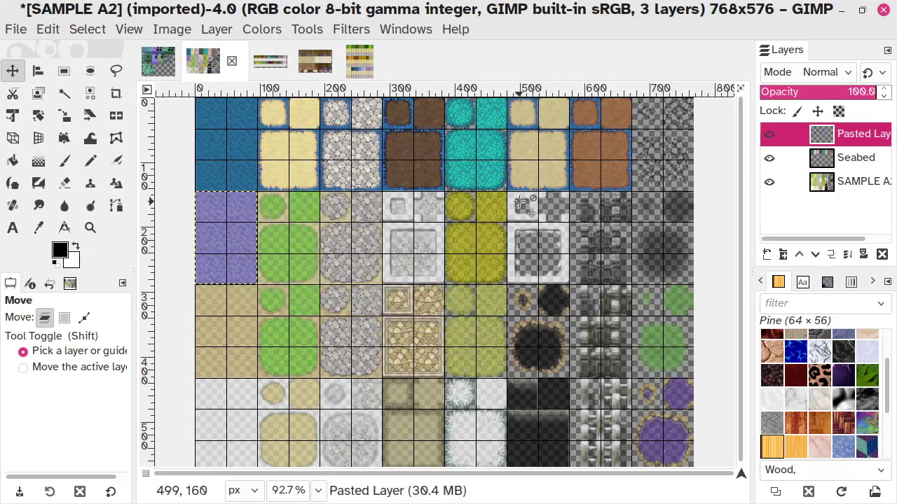
Merge the pasted blue-purple grass layer down into the Seabed layer of SAMPLE A2.
{"action": "left_click", "coordinate": [356, 61]}
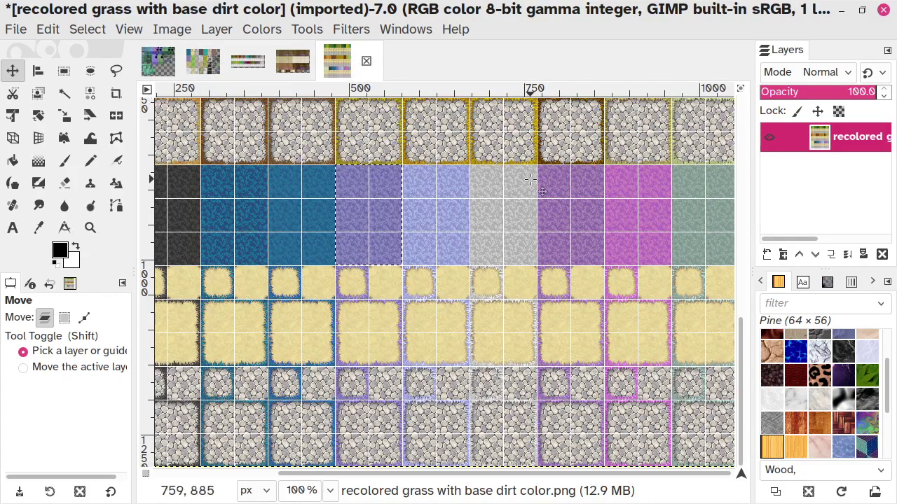
{"action": "left_click", "coordinate": [202, 62]}
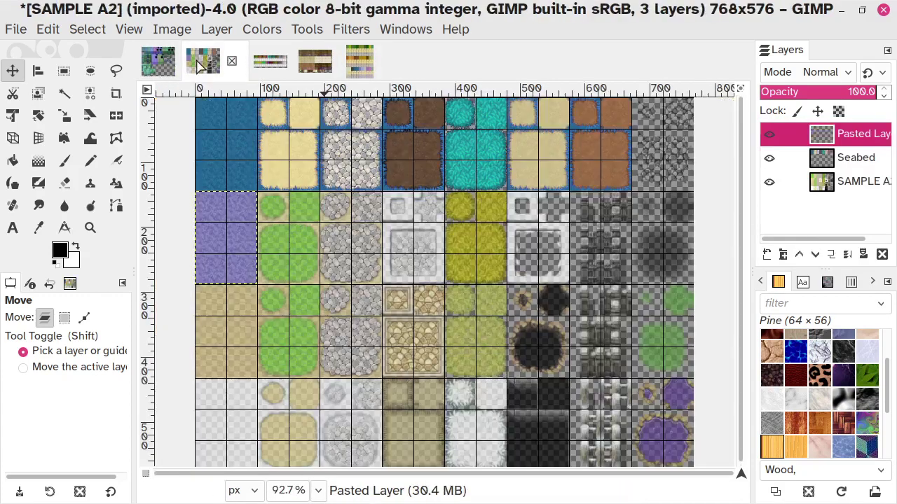
{"action": "left_click", "coordinate": [848, 255]}
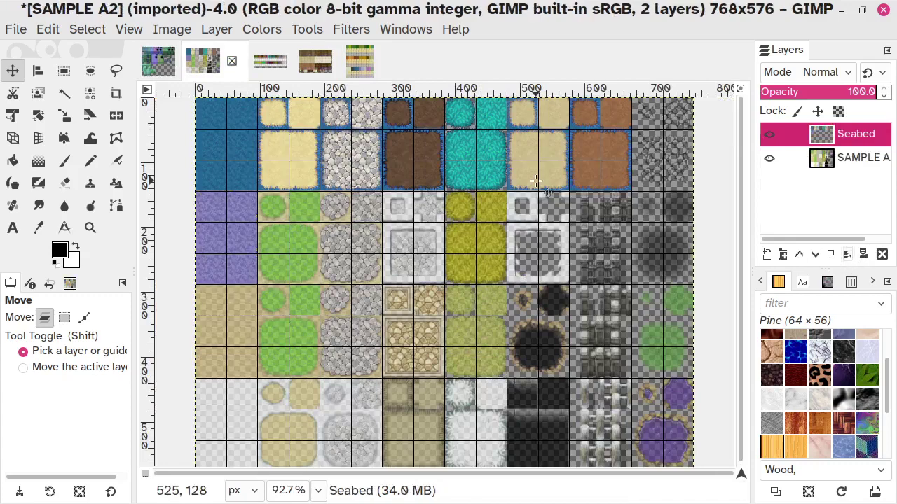
Select the sixth block of the eighth row, the purple-edged sand dirt, in the recolored grass with base dirt color image and copy it.
{"action": "left_click", "coordinate": [359, 62]}
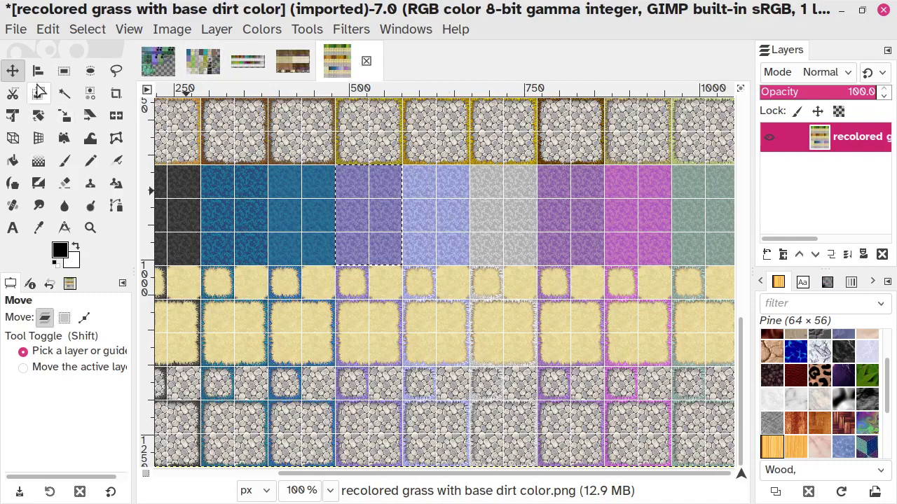
{"action": "left_click", "coordinate": [69, 72]}
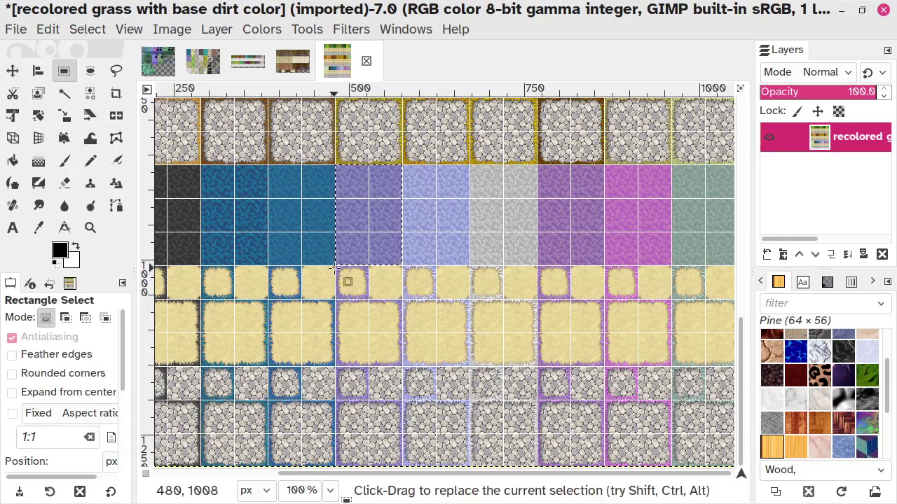
{"action": "left_click", "coordinate": [337, 269]}
{"action": "left_click_drag", "start_coordinate": [337, 269], "coordinate": [401, 366]}
{"action": "key", "text": "ctrl+c"}
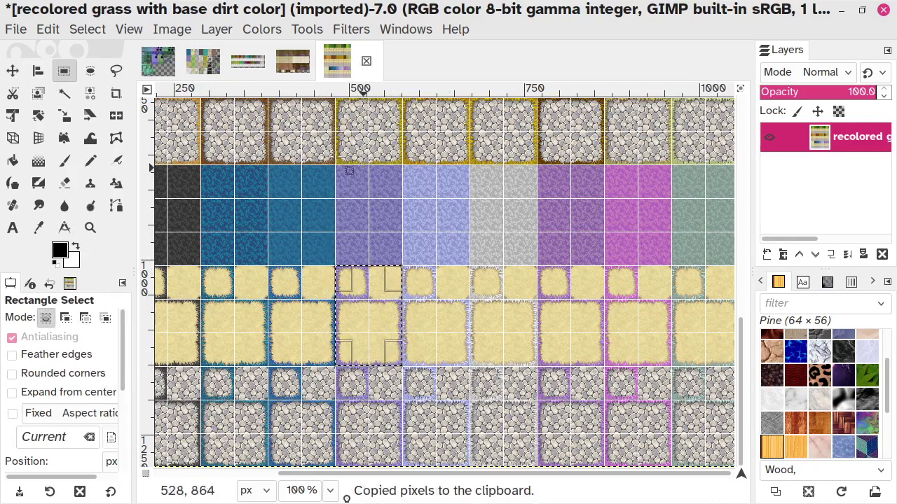
Paste the purple-edged sand block into SAMPLE A2 as a new layer.
{"action": "left_click", "coordinate": [199, 62]}
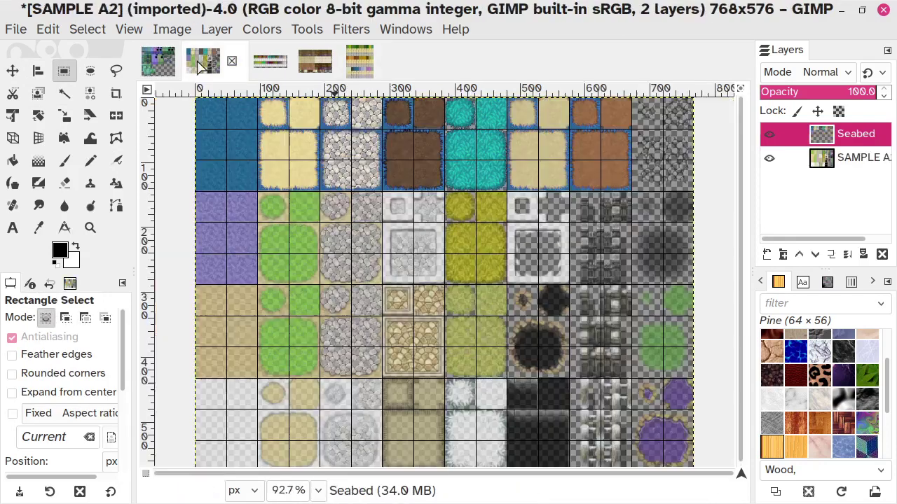
{"action": "left_click", "coordinate": [48, 28]}
{"action": "mouse_move", "coordinate": [269, 269]}
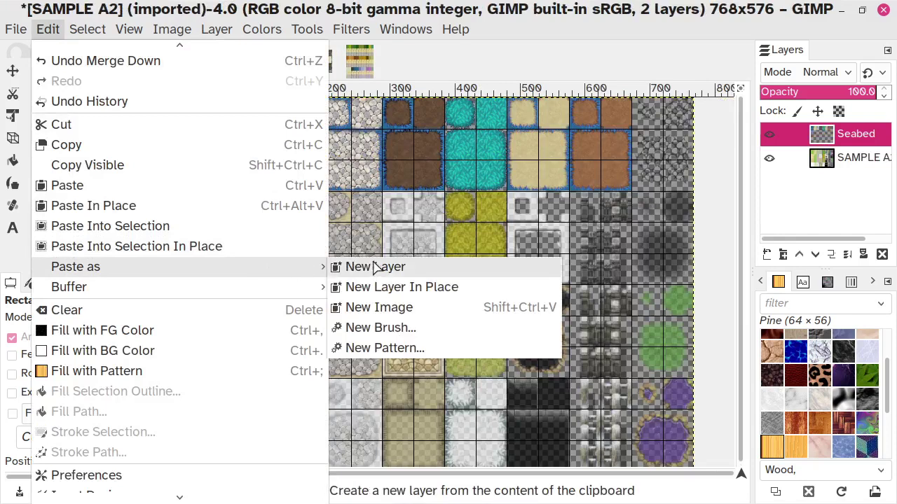
{"action": "left_click", "coordinate": [378, 267]}
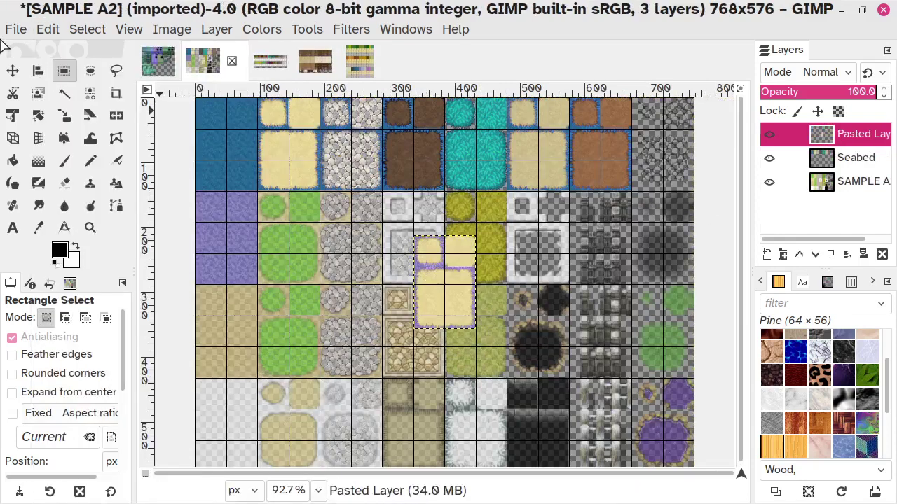
Move the pasted purple-edged sand block onto the second block of the second row and merge it down into the Seabed layer.
{"action": "left_click", "coordinate": [13, 70]}
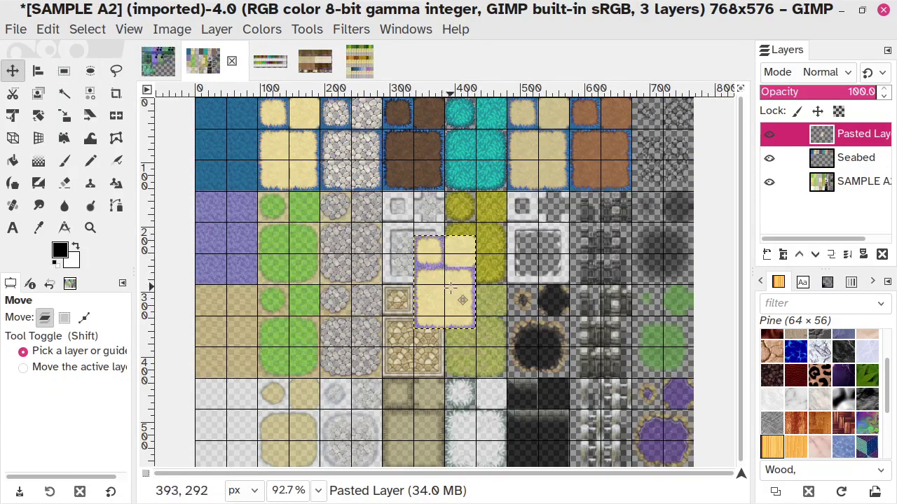
{"action": "left_click_drag", "start_coordinate": [459, 277], "coordinate": [308, 237]}
{"action": "left_click_drag", "start_coordinate": [307, 237], "coordinate": [307, 237]}
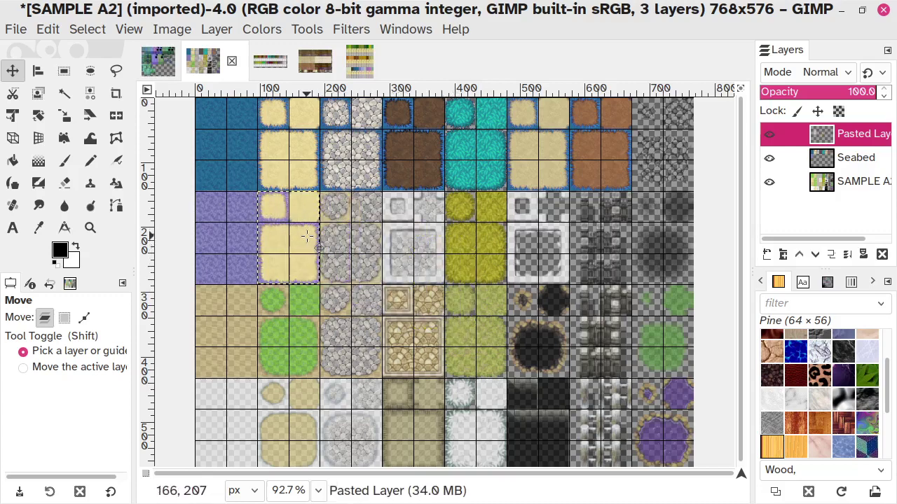
{"action": "left_click", "coordinate": [847, 254]}
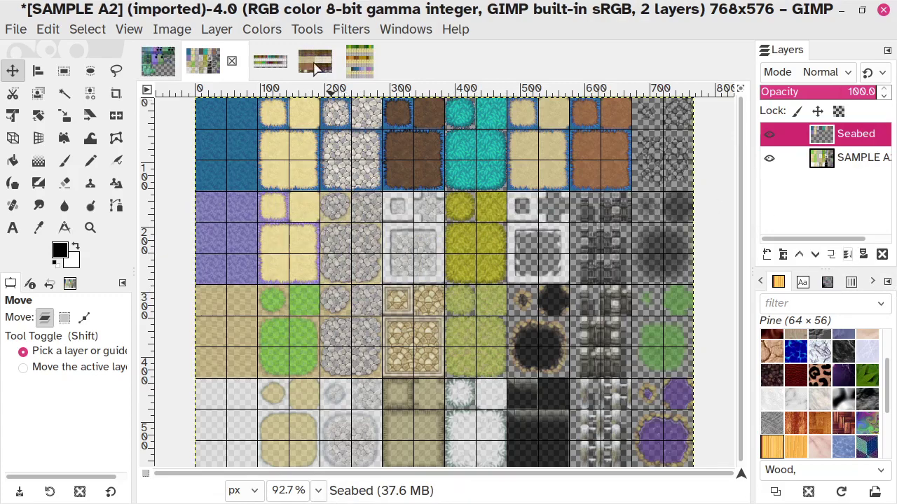
Select the sixth block of the ninth row, the purple-edged stone, in the recolored grass with base dirt color image and copy it.
{"action": "left_click", "coordinate": [359, 65]}
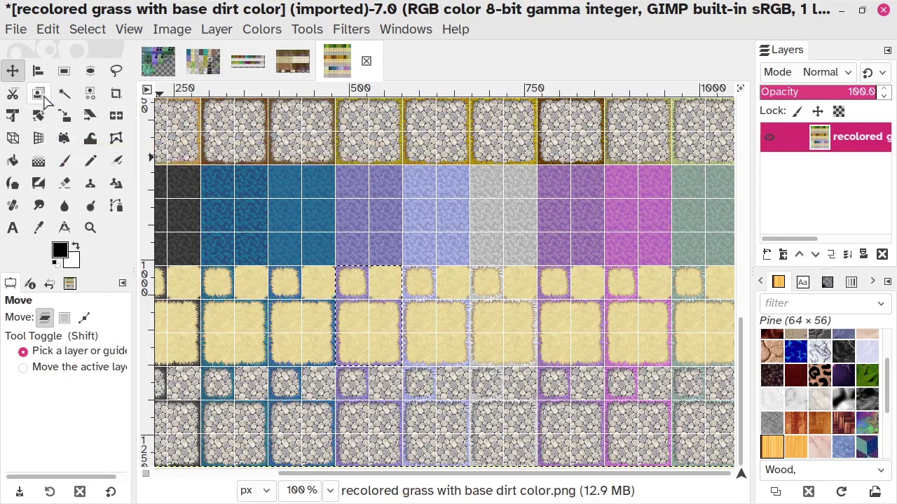
{"action": "left_click", "coordinate": [63, 71]}
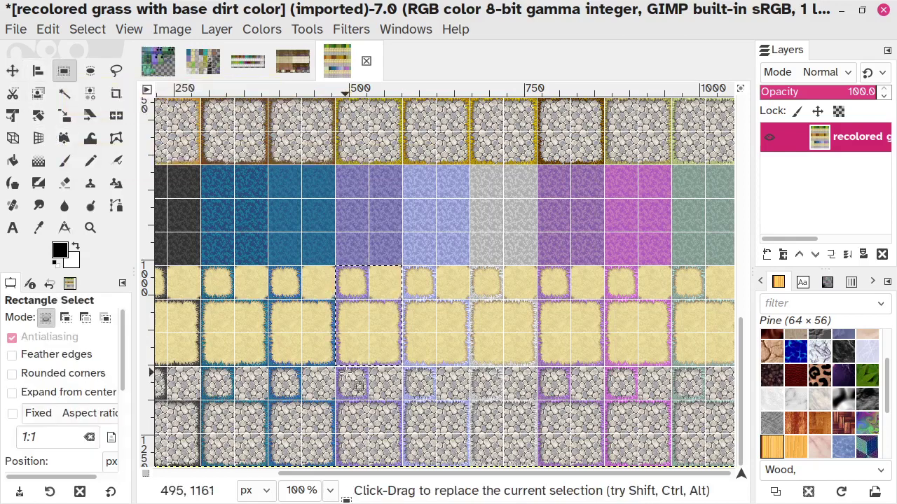
{"action": "left_click_drag", "start_coordinate": [346, 371], "coordinate": [403, 465]}
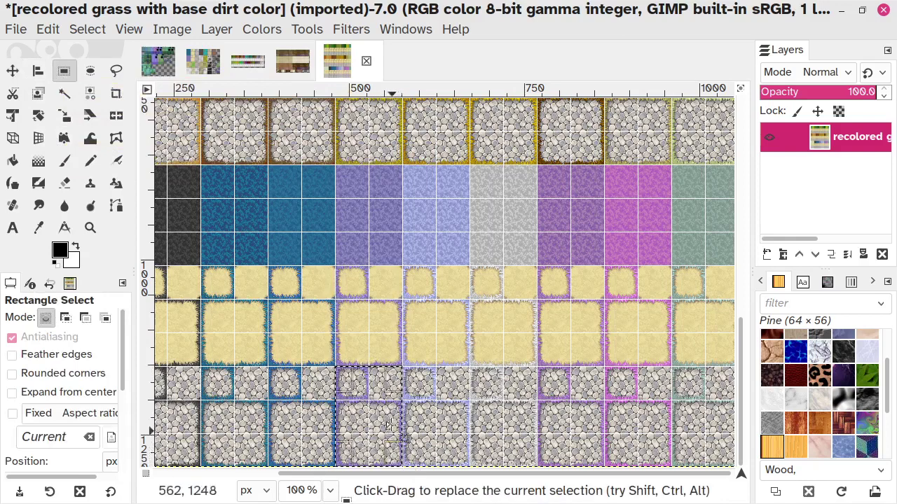
{"action": "key", "text": "ctrl+c"}
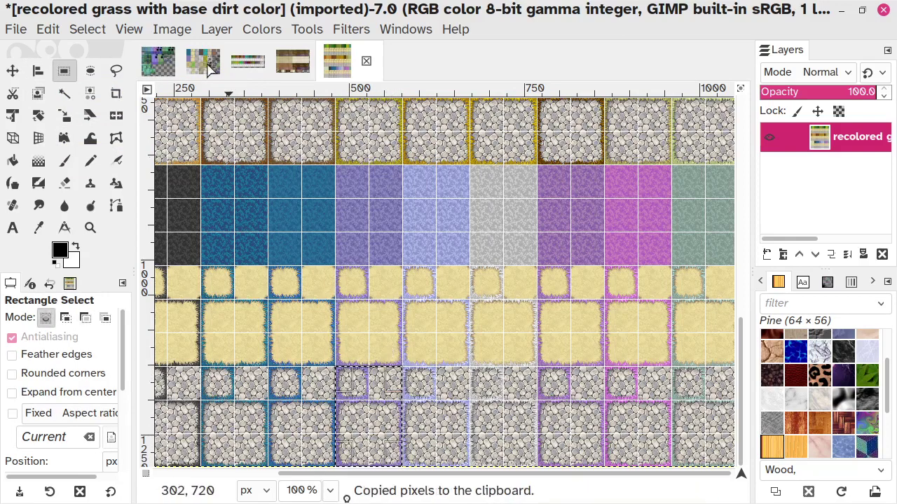
Paste the purple-edged stone block into SAMPLE A2 as a new layer.
{"action": "left_click", "coordinate": [204, 63]}
{"action": "left_click", "coordinate": [59, 33]}
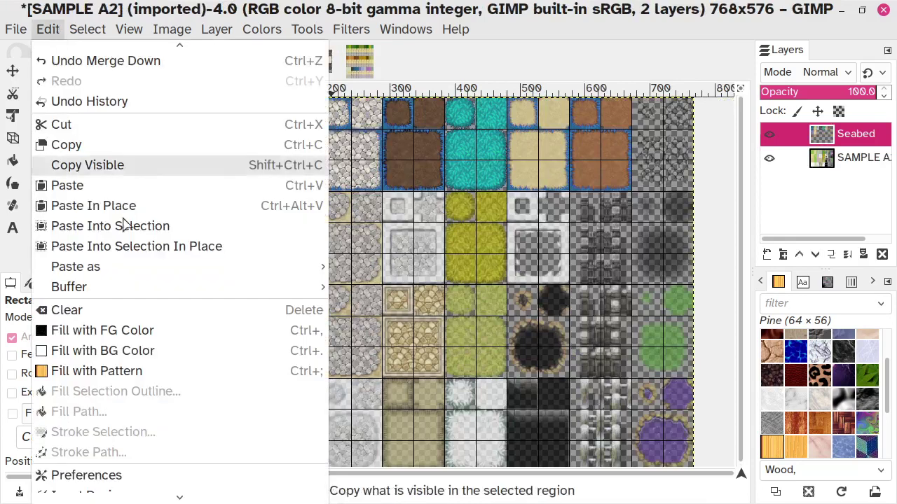
{"action": "mouse_move", "coordinate": [144, 266]}
{"action": "left_click", "coordinate": [377, 270]}
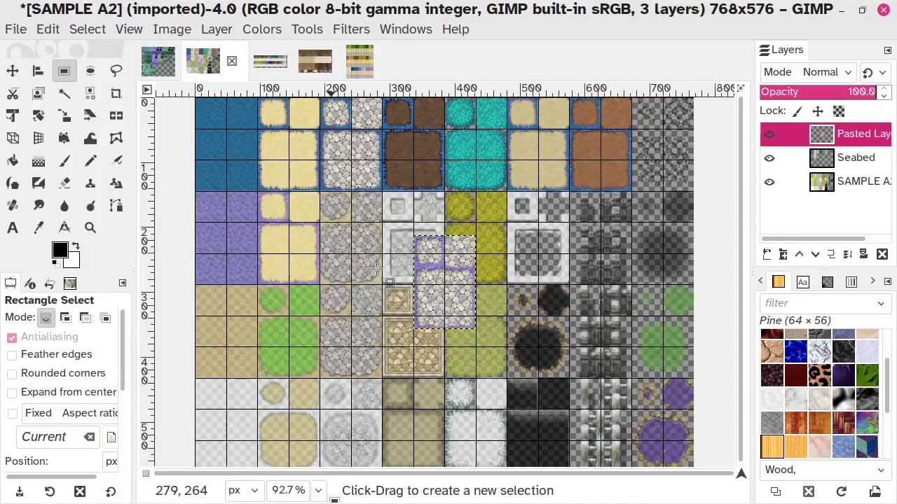
Move the pasted stone block onto the third block of the second row and merge it down into the Seabed layer.
{"action": "left_click", "coordinate": [14, 70]}
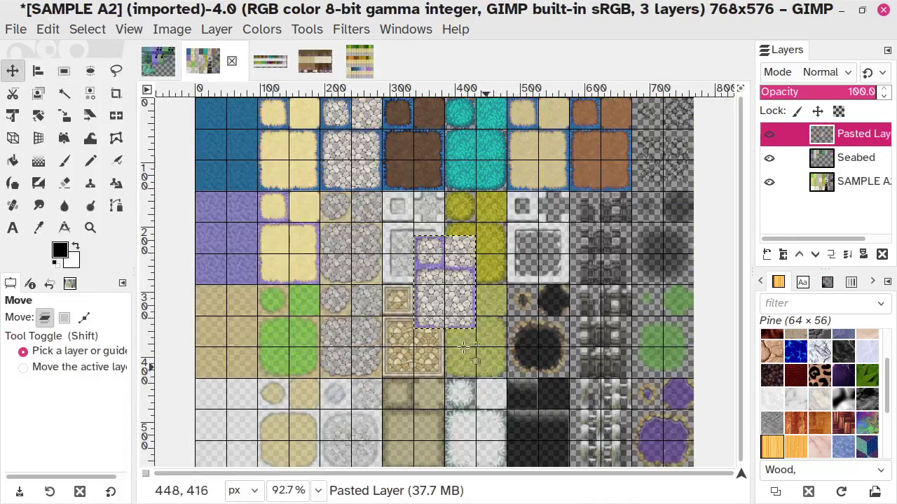
{"action": "left_click_drag", "start_coordinate": [455, 296], "coordinate": [365, 252]}
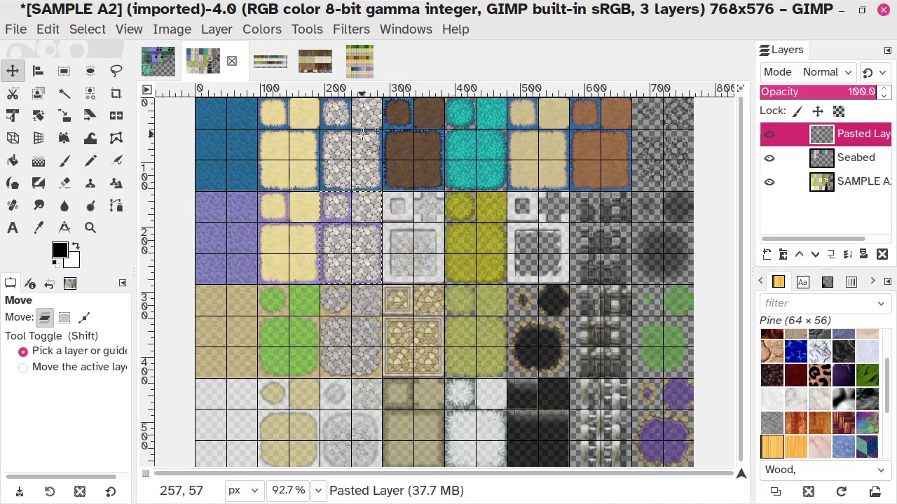
{"action": "left_click", "coordinate": [850, 256]}
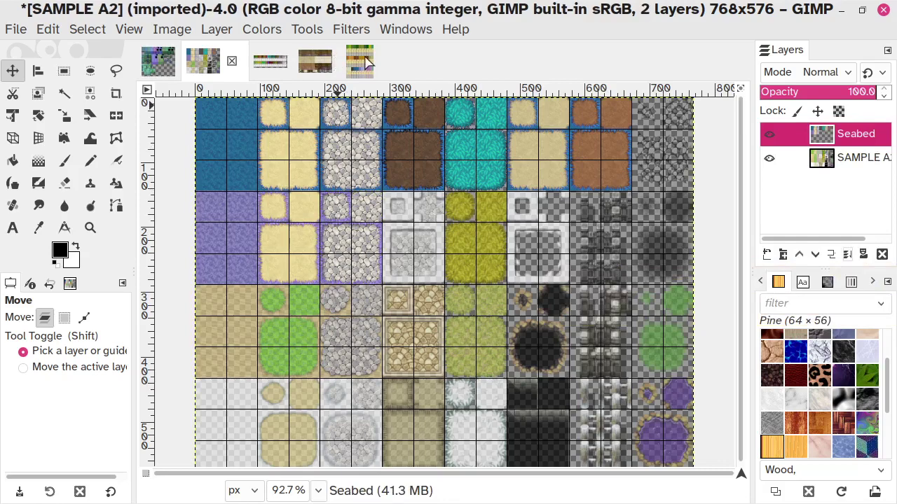
Select the sixth block of the third row, the purple-edged dark brown dirt, in recolored grass edges for new dirt types and copy it.
{"action": "left_click", "coordinate": [317, 63]}
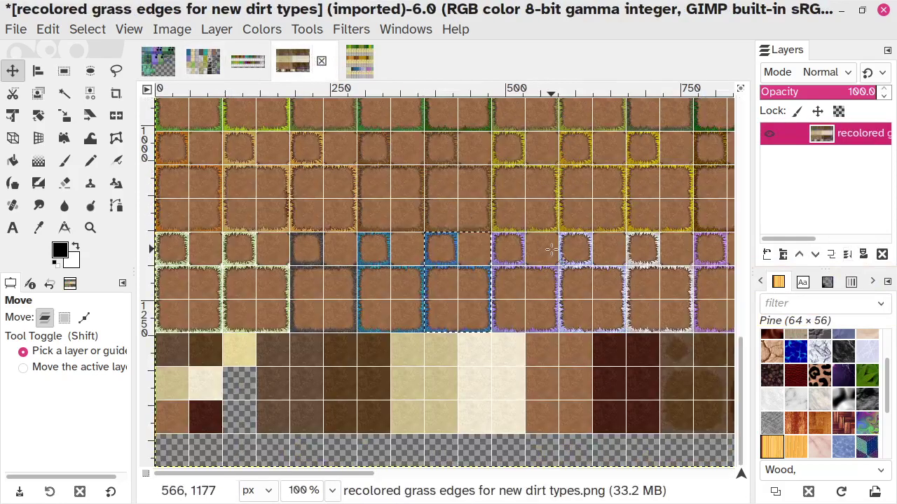
{"action": "left_click_drag", "start_coordinate": [496, 236], "coordinate": [569, 237]}
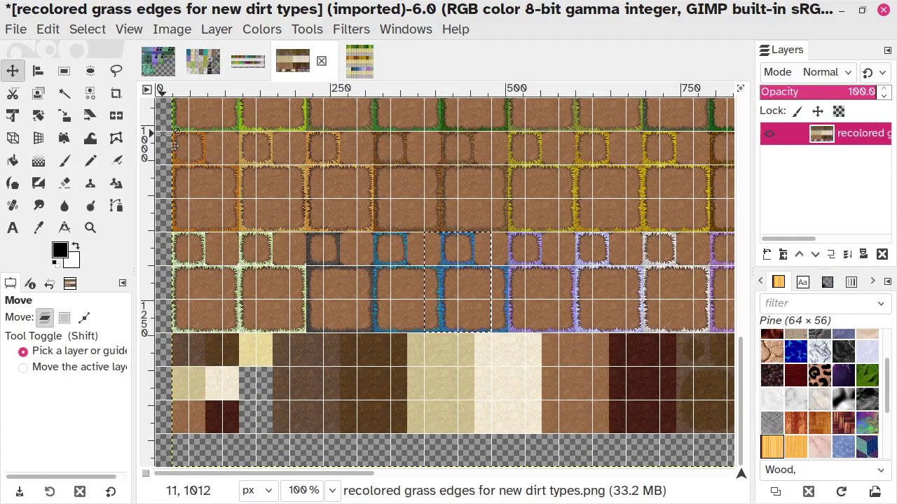
{"action": "key", "text": "ctrl+z"}
{"action": "scroll", "coordinate": [455, 249], "scroll_direction": "up", "scroll_amount": 10}
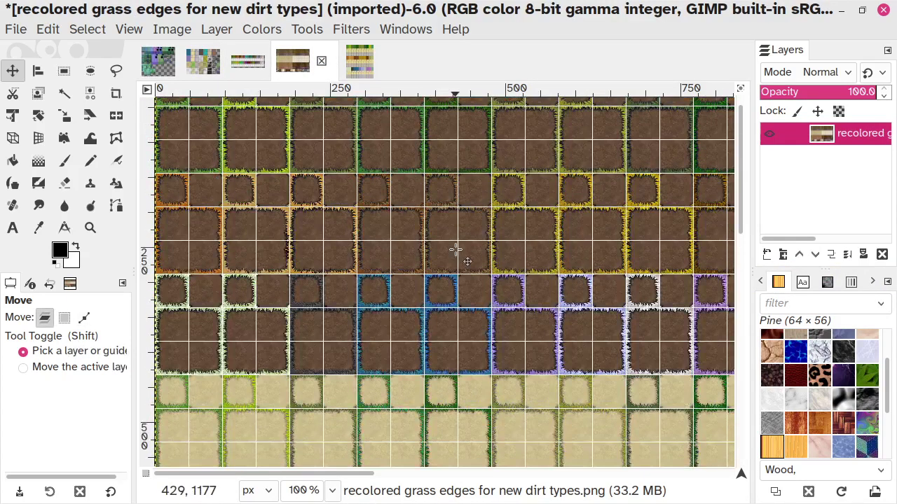
{"action": "scroll", "coordinate": [456, 248], "scroll_direction": "up", "scroll_amount": 1}
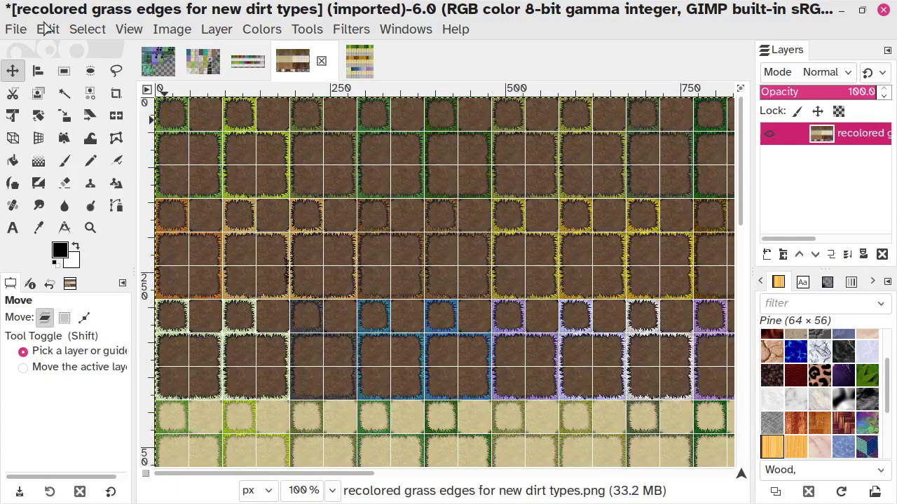
{"action": "left_click", "coordinate": [64, 71]}
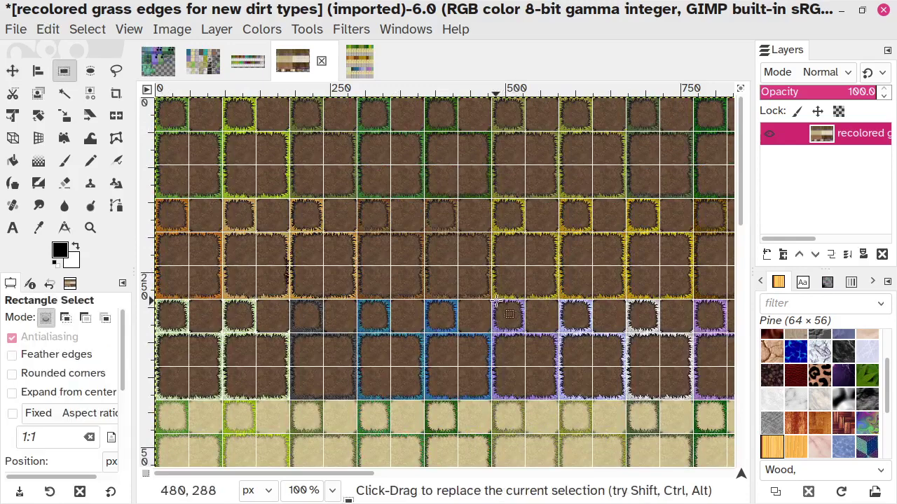
{"action": "left_click_drag", "start_coordinate": [491, 298], "coordinate": [558, 399]}
{"action": "key", "text": "ctrl+c"}
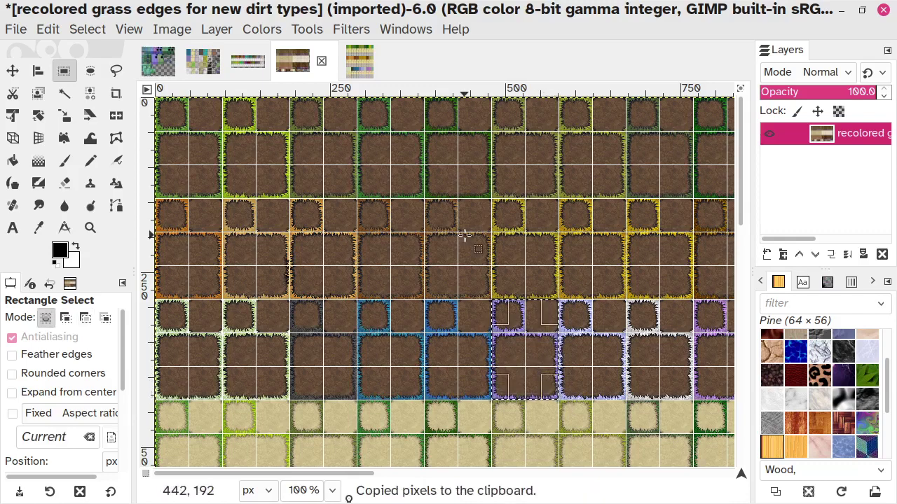
Paste the purple-edged dark brown dirt block into SAMPLE A2 as a new layer.
{"action": "left_click", "coordinate": [205, 63]}
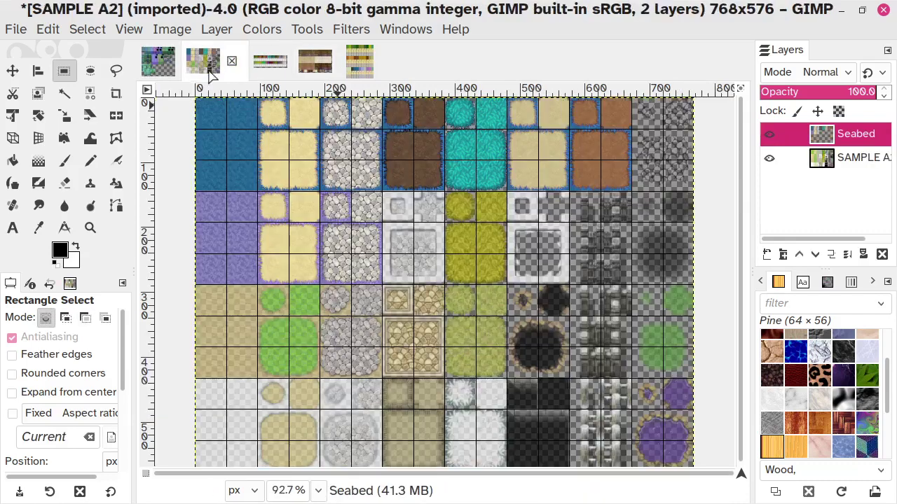
{"action": "left_click", "coordinate": [48, 29]}
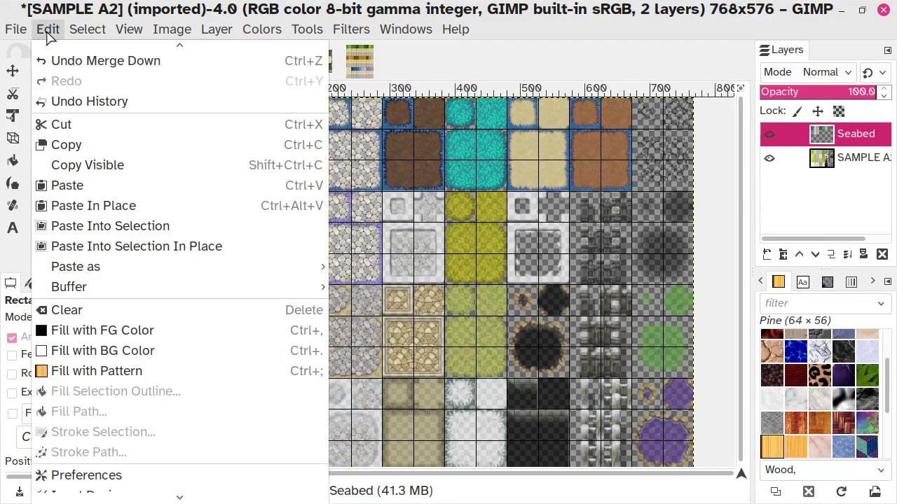
{"action": "mouse_move", "coordinate": [210, 270]}
{"action": "left_click", "coordinate": [398, 267]}
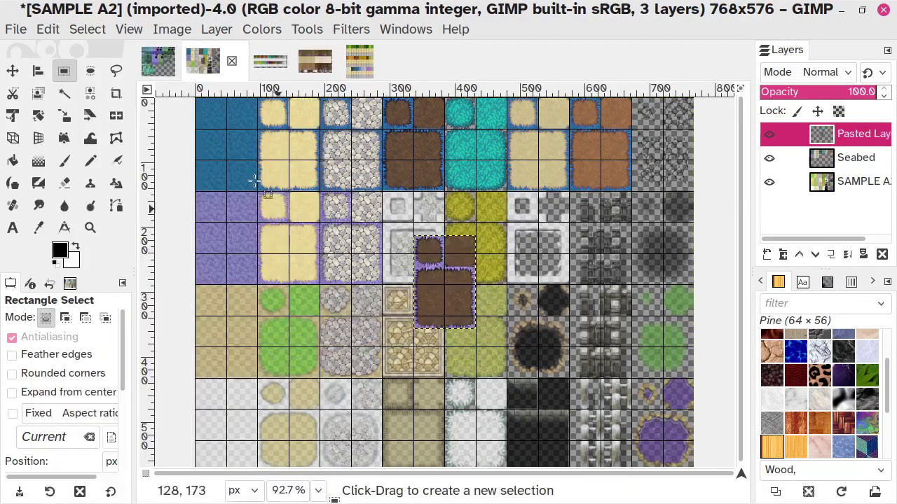
Move the pasted dark brown dirt block onto the fourth block of the second row and merge it down into the Seabed layer.
{"action": "left_click", "coordinate": [14, 71]}
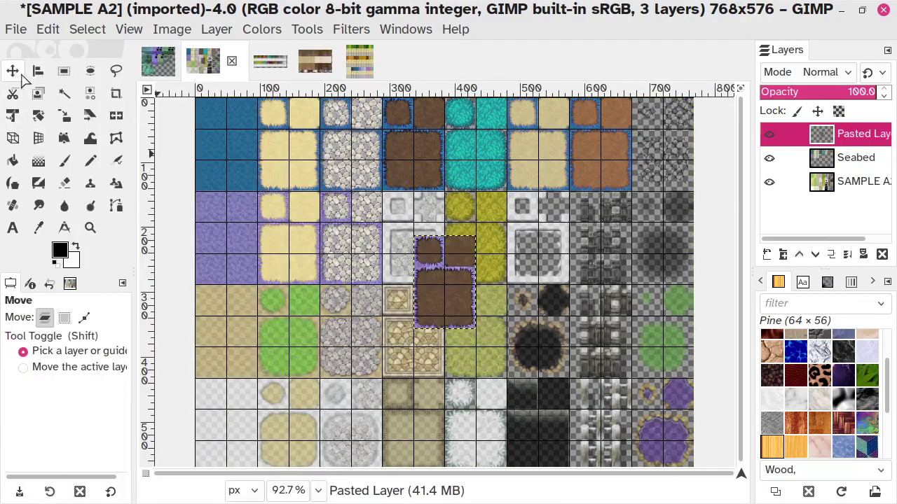
{"action": "left_click_drag", "start_coordinate": [464, 301], "coordinate": [404, 213]}
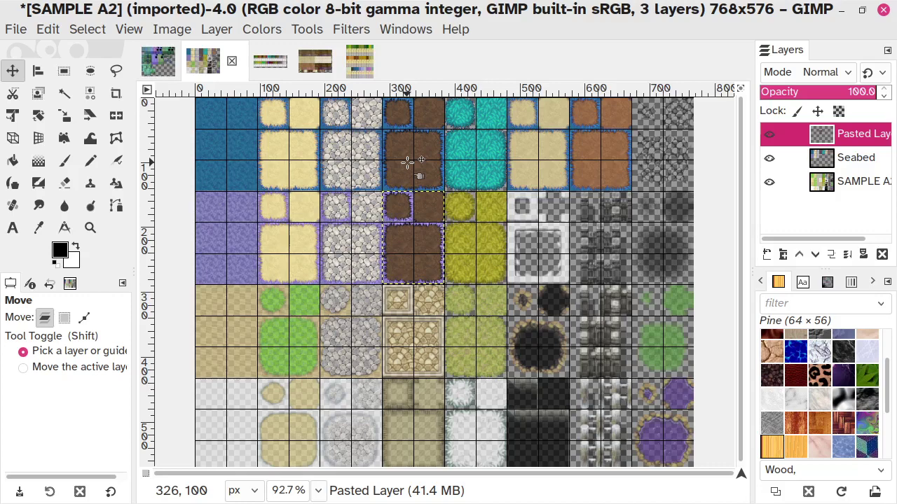
{"action": "left_click", "coordinate": [845, 254]}
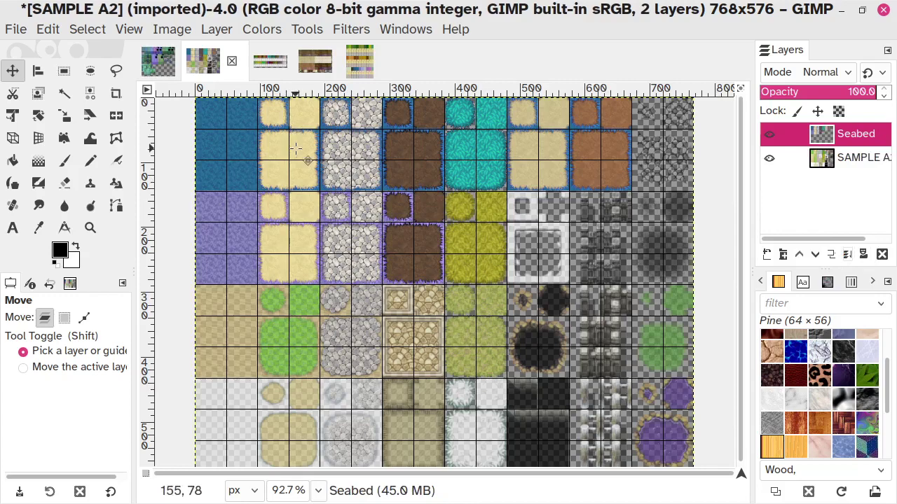
Select the sixth block of the sixth row, the purple-edged beige dirt, in recolored grass edges for new dirt types and copy it.
{"action": "left_click", "coordinate": [362, 61]}
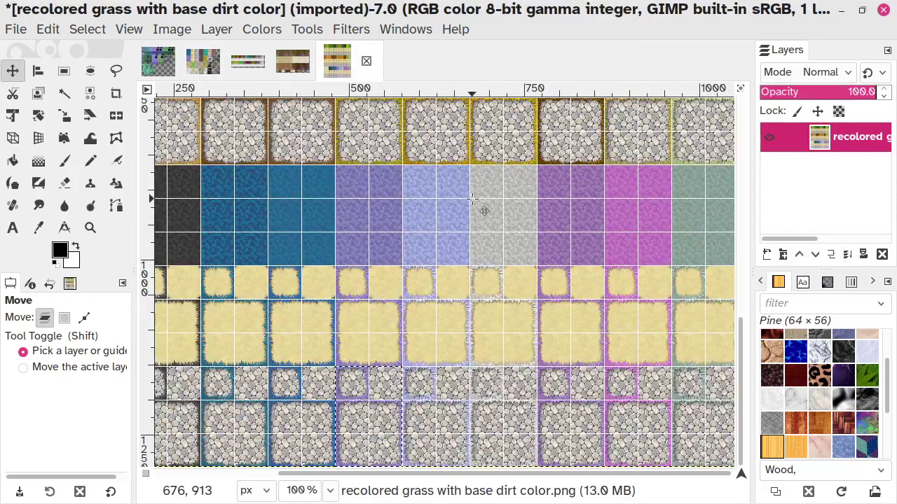
{"action": "left_click", "coordinate": [293, 63]}
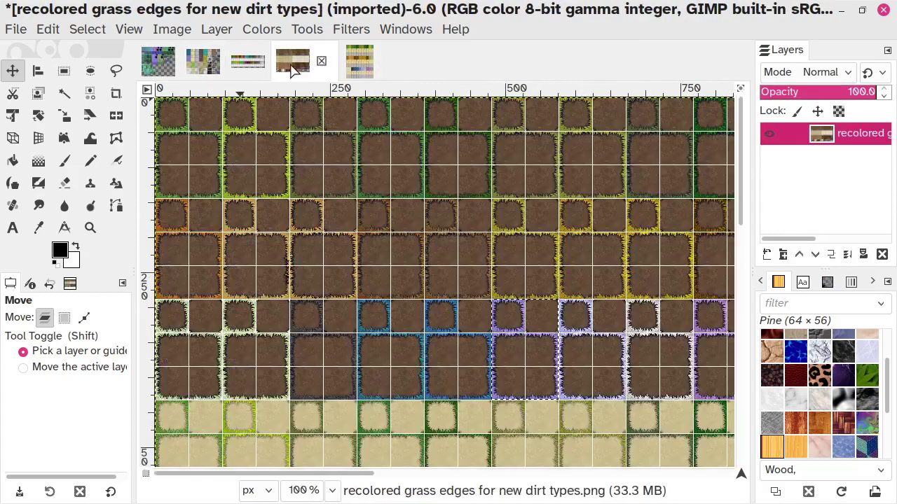
{"action": "scroll", "coordinate": [522, 329], "scroll_direction": "down", "scroll_amount": 10}
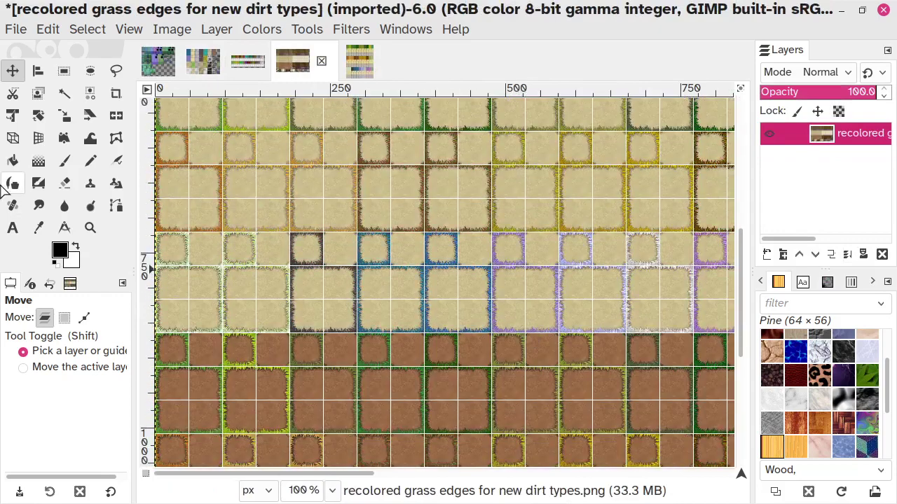
{"action": "left_click", "coordinate": [62, 72]}
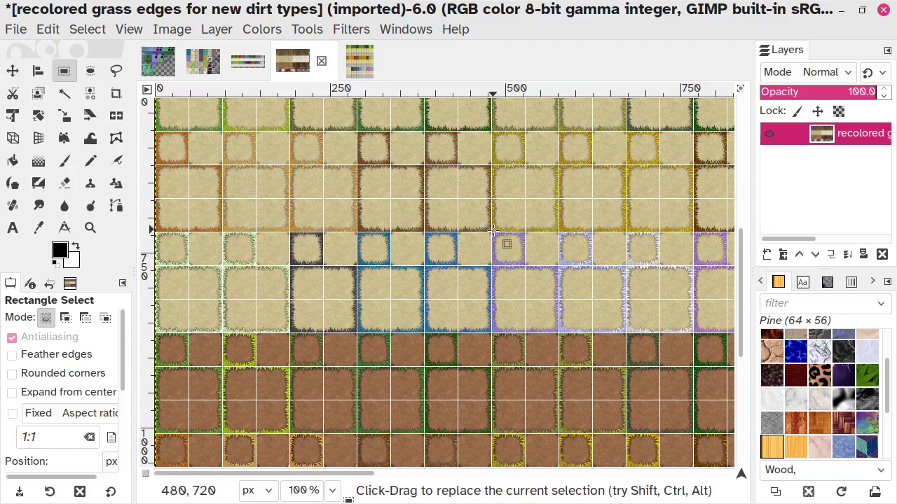
{"action": "left_click_drag", "start_coordinate": [492, 233], "coordinate": [557, 332]}
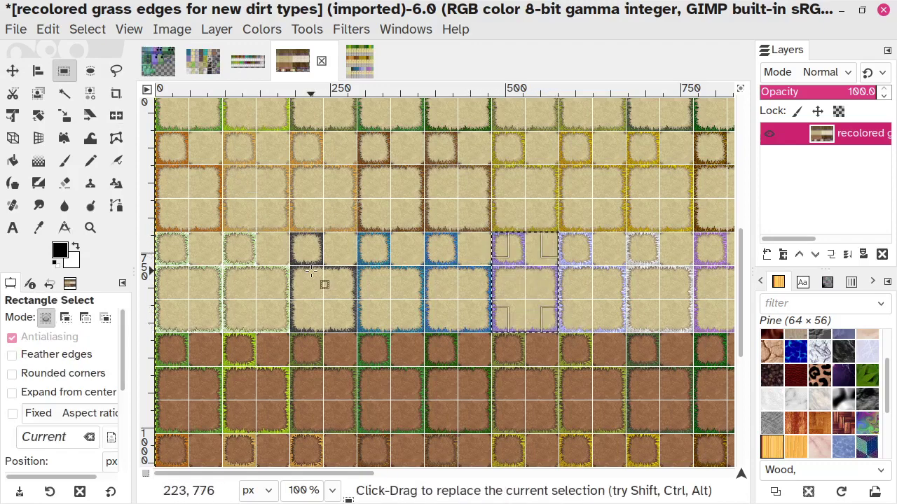
{"action": "key", "text": "ctrl+c"}
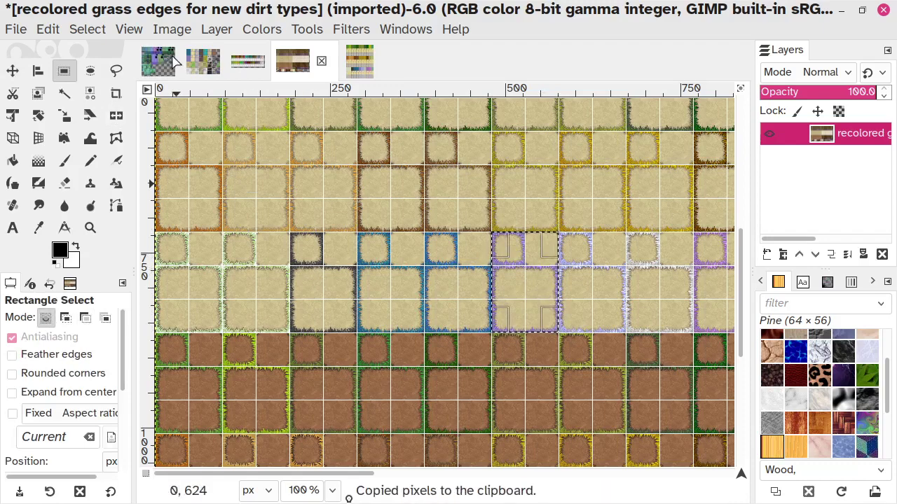
Paste the purple-edged beige dirt block into SAMPLE A2 as a new layer and move it onto the sixth block of the second row.
{"action": "left_click", "coordinate": [194, 61]}
{"action": "left_click", "coordinate": [49, 31]}
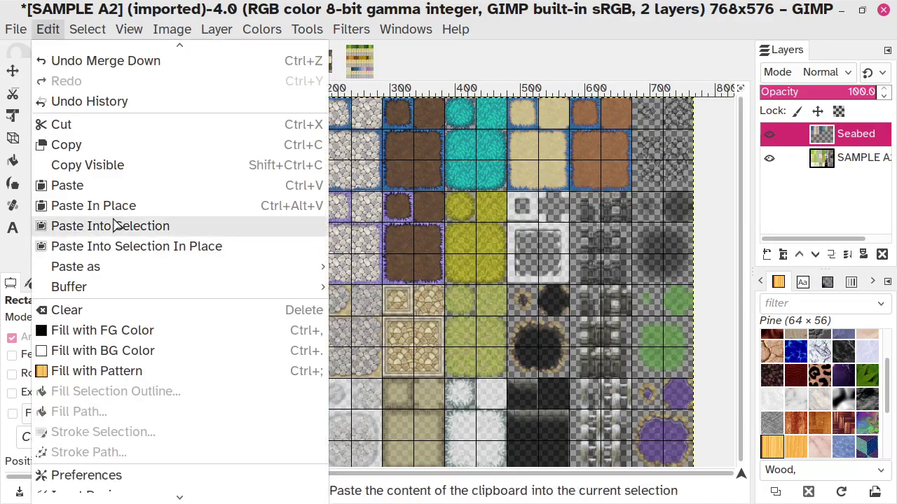
{"action": "mouse_move", "coordinate": [138, 271]}
{"action": "left_click", "coordinate": [373, 267]}
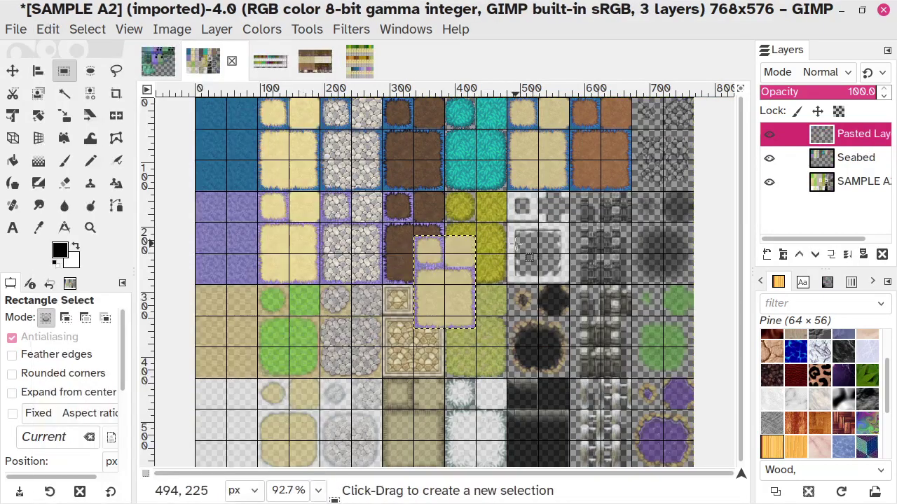
{"action": "left_click", "coordinate": [13, 71]}
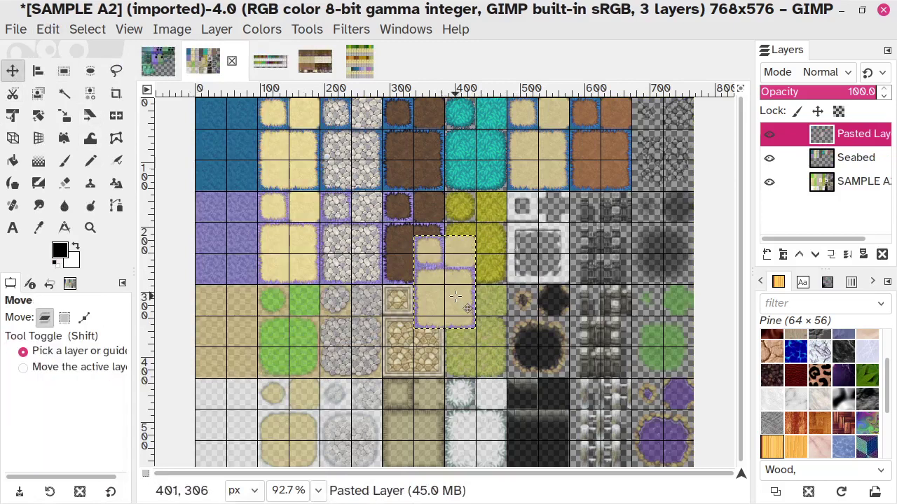
{"action": "left_click_drag", "start_coordinate": [455, 297], "coordinate": [551, 255]}
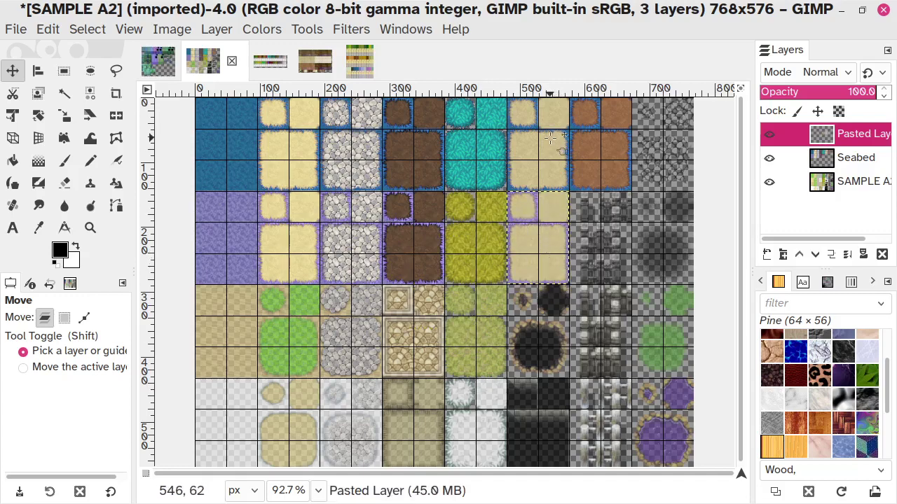
Select the sixth block of the ninth row, the purple-edged reddish-brown dirt, in recolored grass edges for new dirt types and copy it.
{"action": "left_click", "coordinate": [274, 63]}
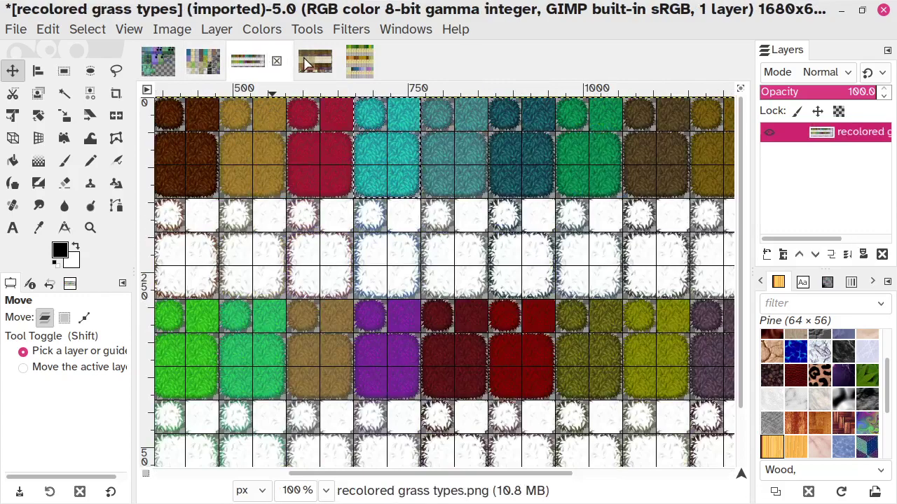
{"action": "left_click", "coordinate": [308, 62]}
{"action": "scroll", "coordinate": [504, 267], "scroll_direction": "down", "scroll_amount": 5}
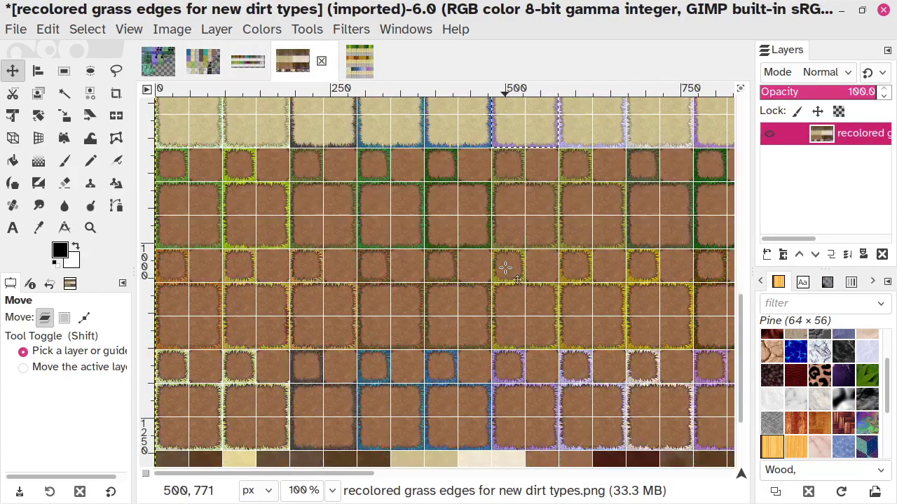
{"action": "scroll", "coordinate": [504, 267], "scroll_direction": "down", "scroll_amount": 4}
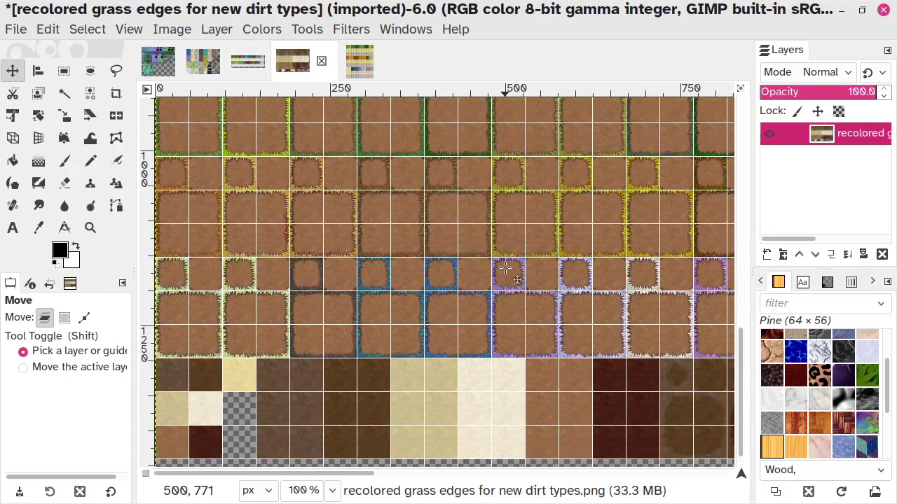
{"action": "left_click", "coordinate": [63, 71]}
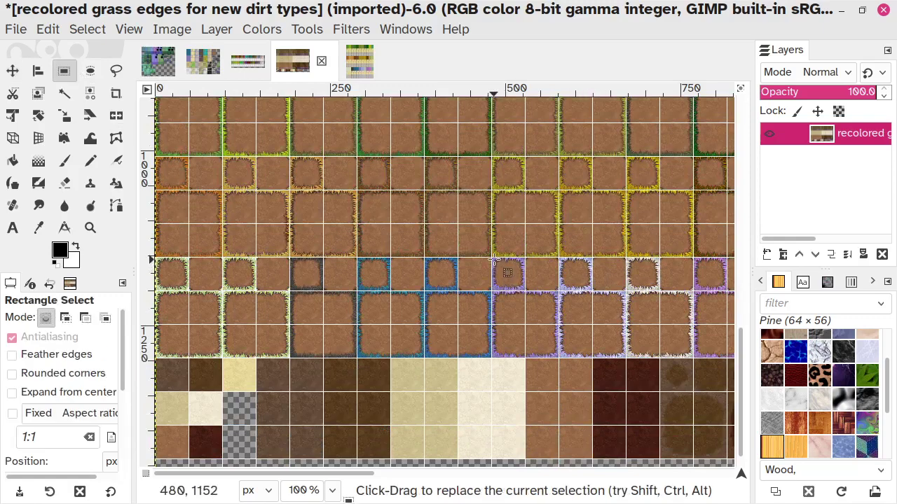
{"action": "left_click_drag", "start_coordinate": [493, 260], "coordinate": [559, 361]}
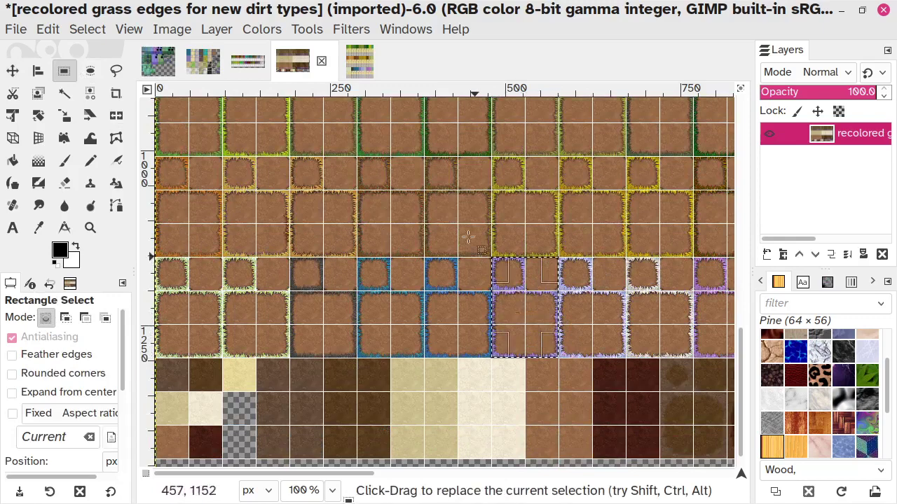
{"action": "key", "text": "ctrl+c"}
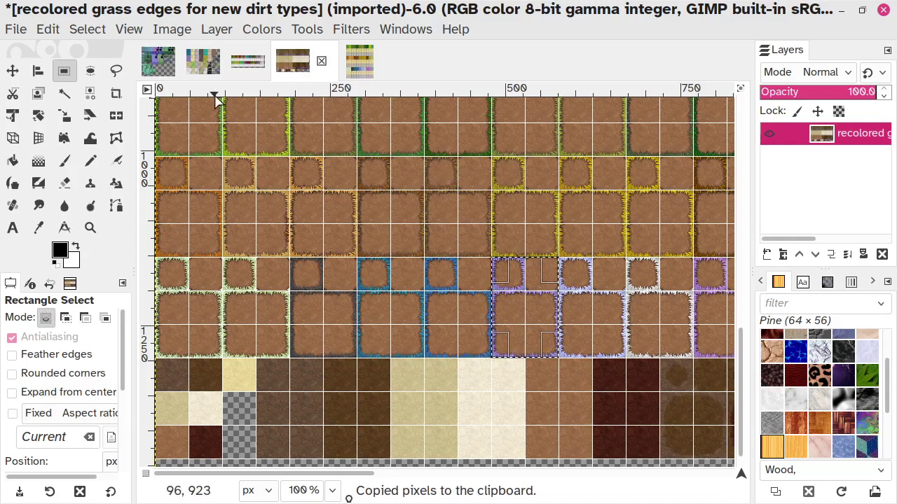
Merge the beige dirt layer down into SAMPLE A2's Seabed layer and paste the copied reddish-brown dirt block as a new layer.
{"action": "left_click", "coordinate": [200, 65]}
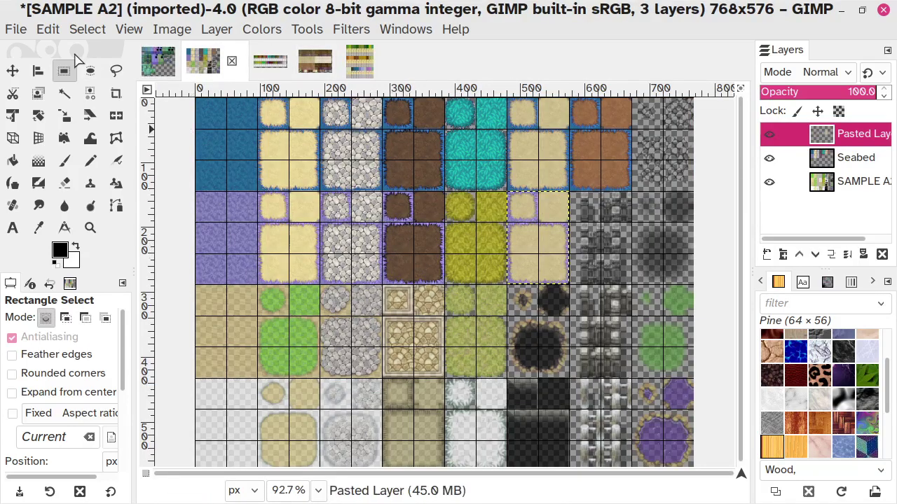
{"action": "left_click", "coordinate": [846, 255]}
{"action": "left_click", "coordinate": [47, 29]}
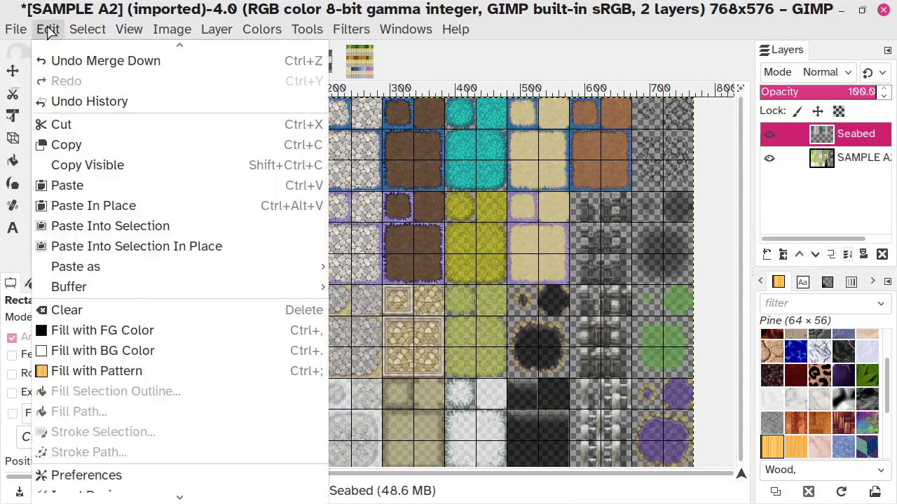
{"action": "mouse_move", "coordinate": [320, 267]}
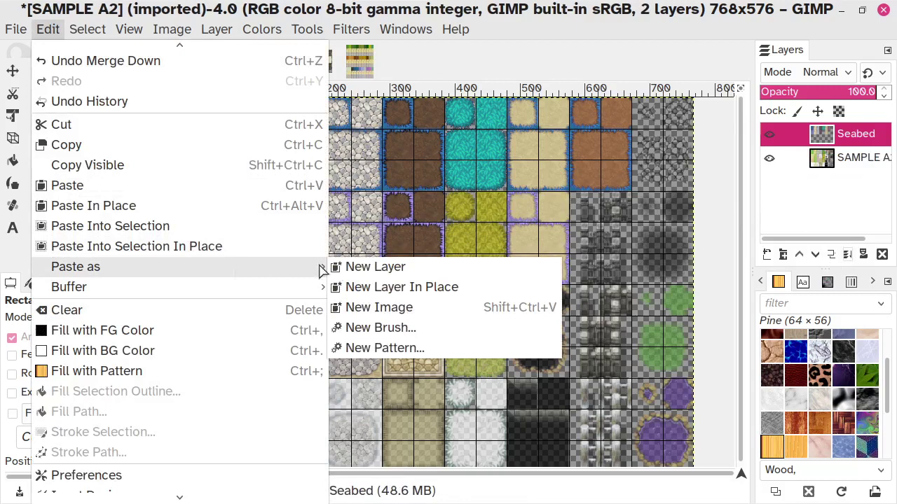
{"action": "left_click", "coordinate": [387, 272]}
Move the pasted reddish-brown dirt block onto the seventh block of the second row and merge it down into the Seabed layer.
{"action": "left_click", "coordinate": [13, 73]}
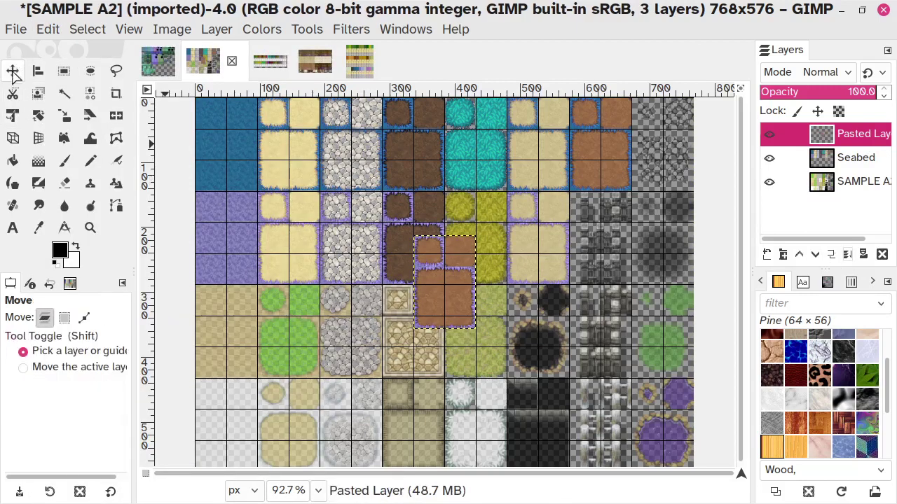
{"action": "left_click_drag", "start_coordinate": [438, 295], "coordinate": [591, 255]}
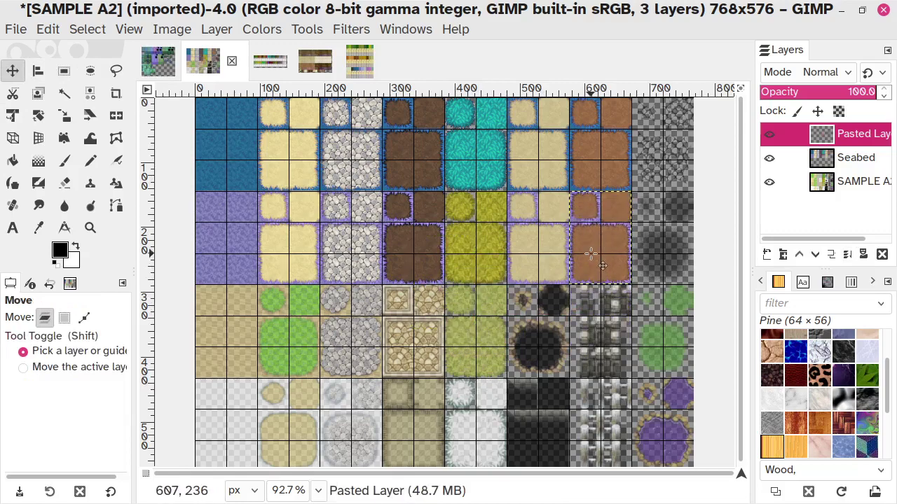
{"action": "left_click", "coordinate": [847, 256]}
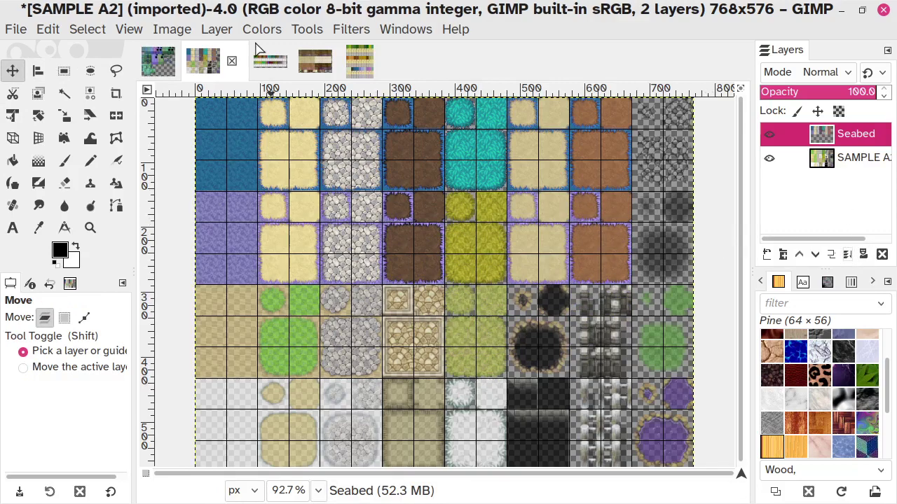
Select the eighth block of the third row, the purple grass, in recolored grass types and copy it.
{"action": "left_click", "coordinate": [284, 61]}
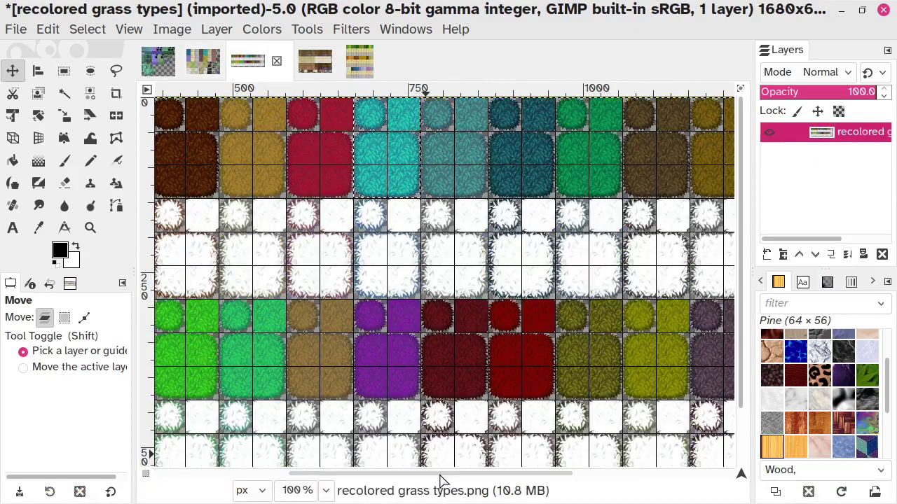
{"action": "left_click_drag", "start_coordinate": [434, 476], "coordinate": [525, 494]}
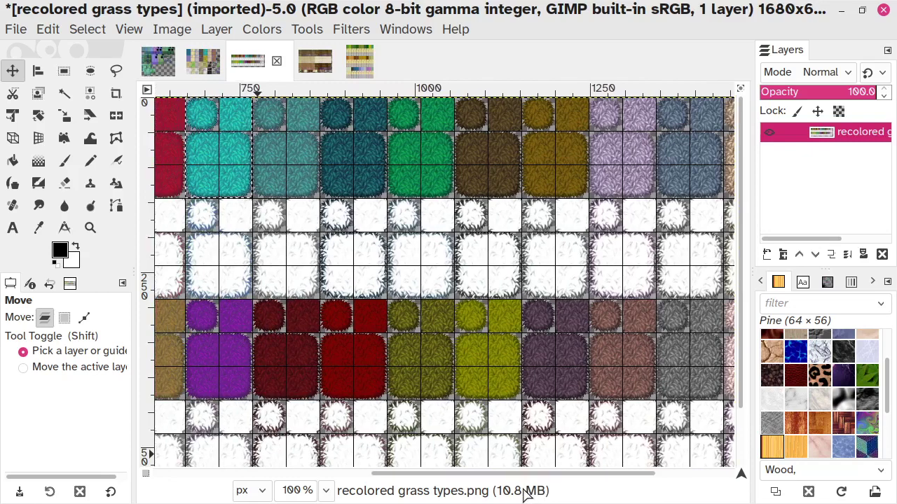
{"action": "left_click", "coordinate": [194, 59]}
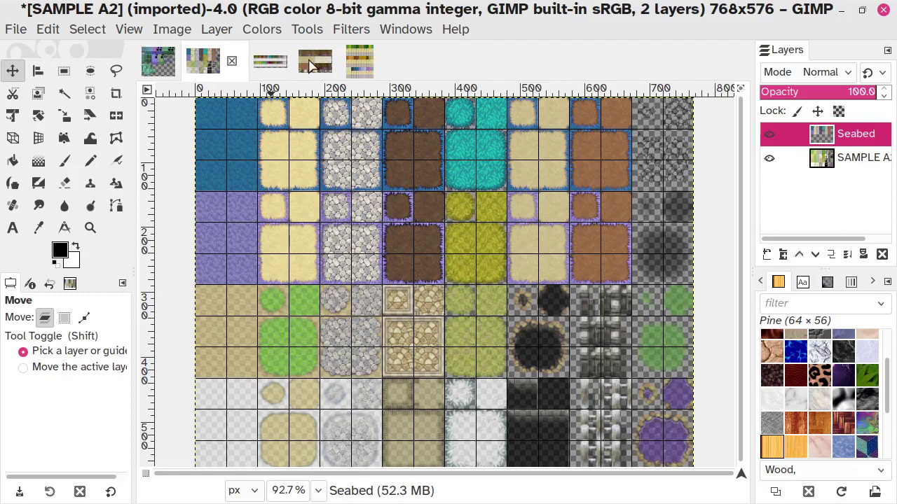
{"action": "left_click", "coordinate": [269, 61]}
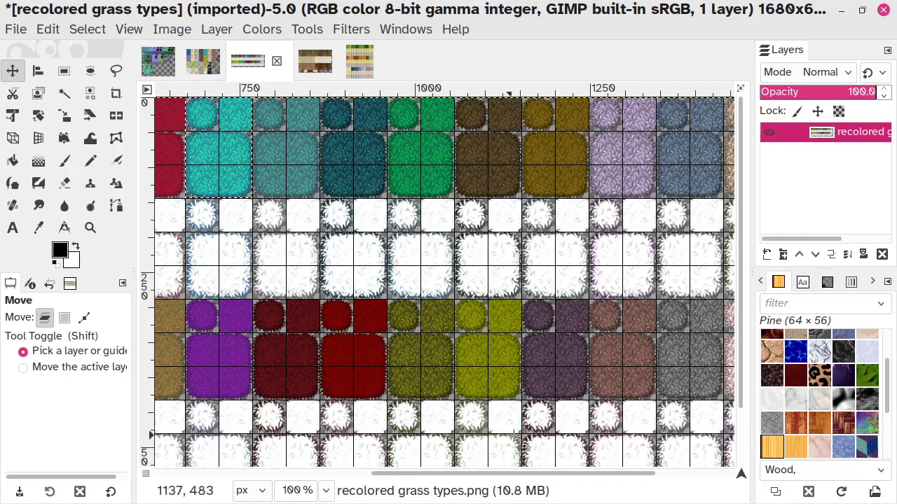
{"action": "left_click_drag", "start_coordinate": [508, 475], "coordinate": [395, 486]}
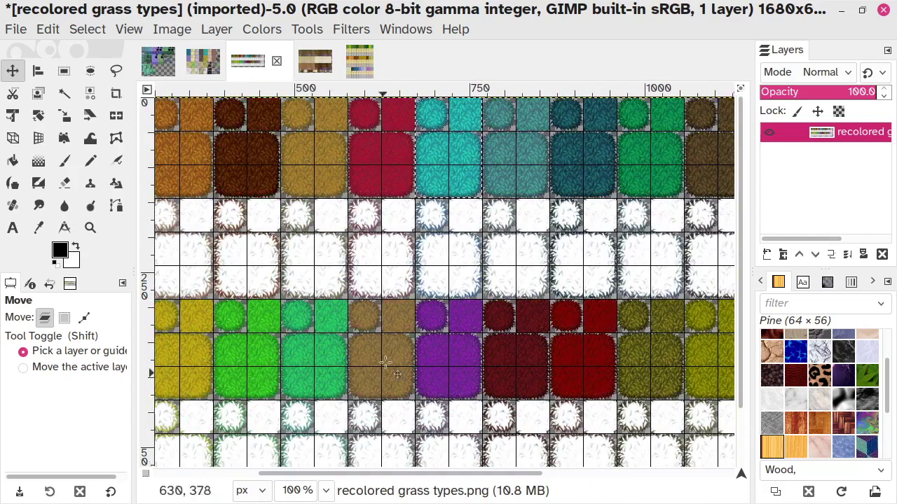
{"action": "left_click", "coordinate": [64, 71]}
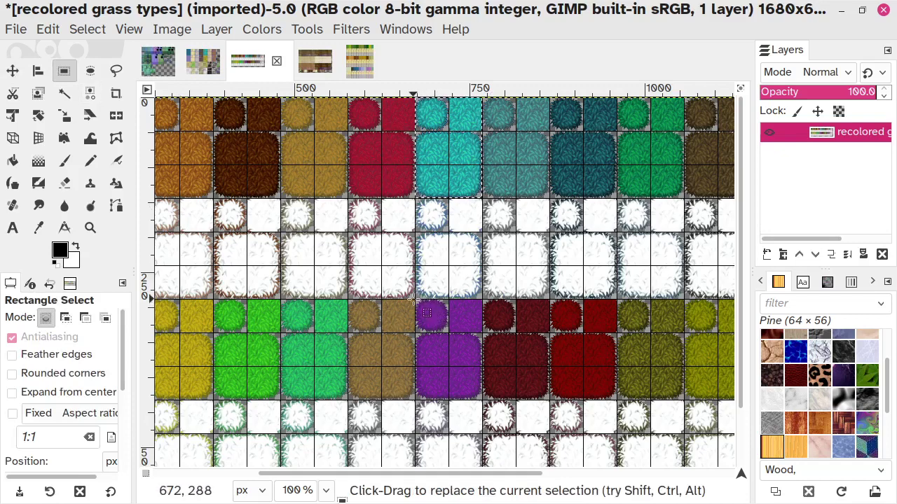
{"action": "left_click_drag", "start_coordinate": [414, 298], "coordinate": [479, 400]}
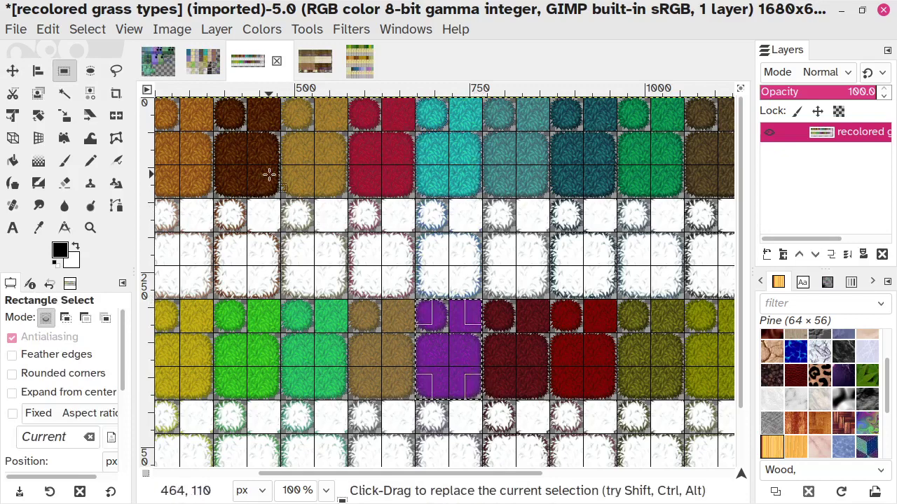
{"action": "key", "text": "ctrl+c"}
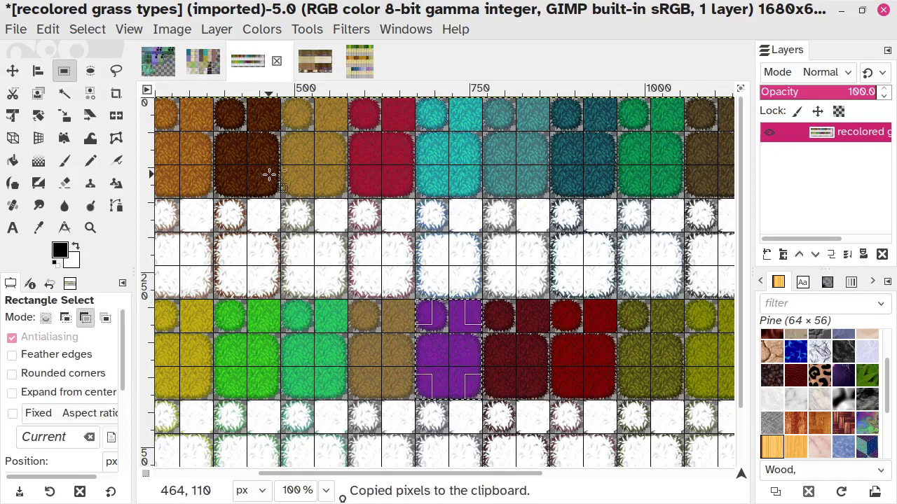
Paste the purple grass block into SAMPLE A2 as a new layer and move it onto the fifth block of the second row.
{"action": "left_click", "coordinate": [208, 56]}
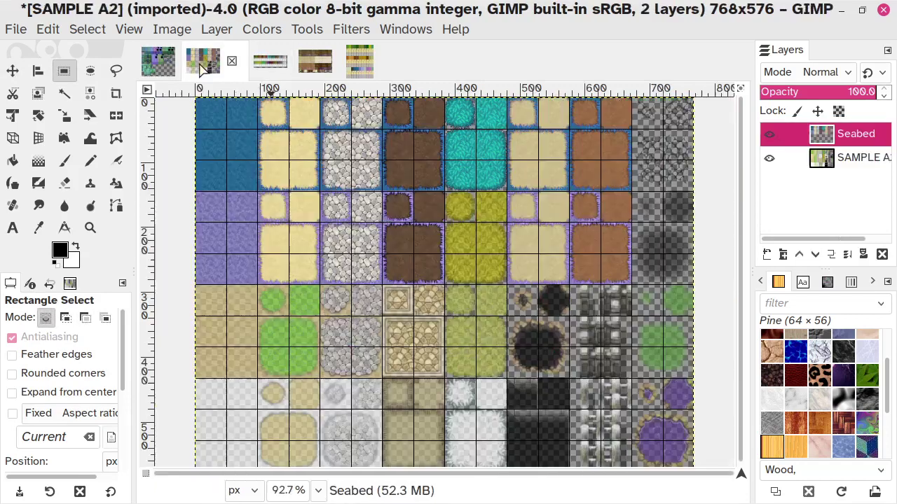
{"action": "left_click", "coordinate": [59, 28]}
{"action": "mouse_move", "coordinate": [210, 268]}
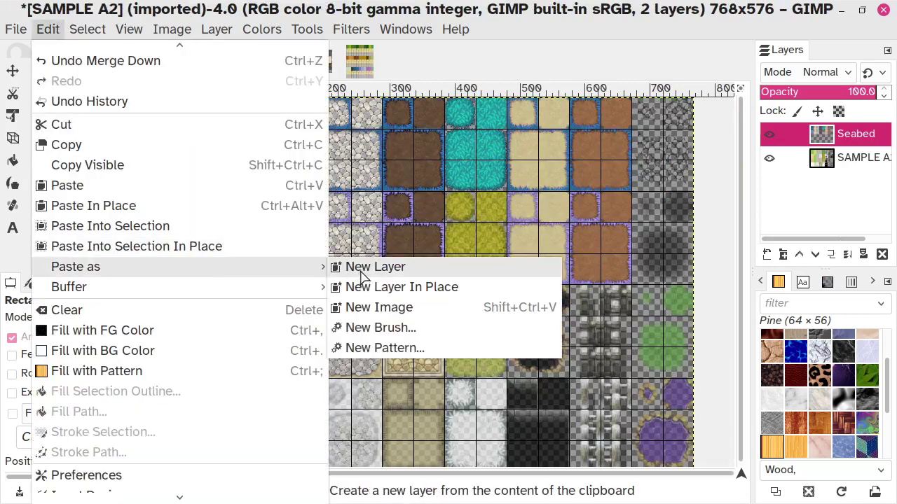
{"action": "left_click", "coordinate": [364, 273]}
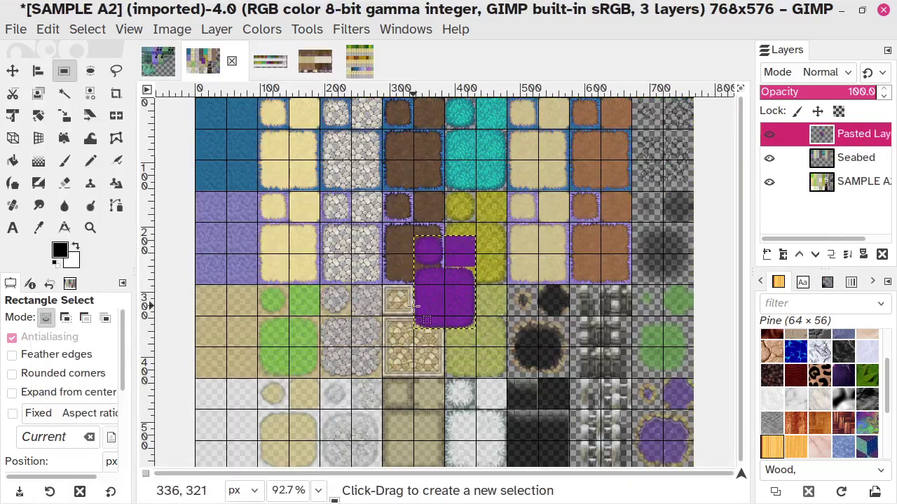
{"action": "left_click", "coordinate": [13, 70]}
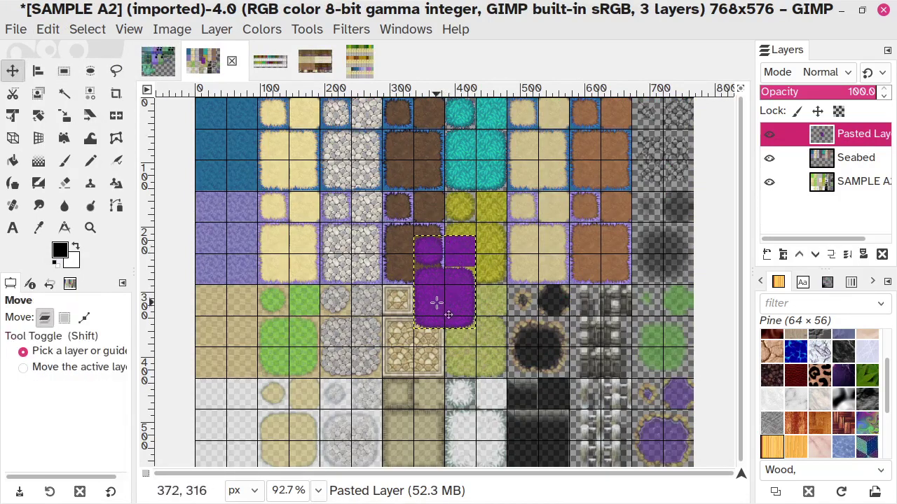
{"action": "left_click_drag", "start_coordinate": [436, 303], "coordinate": [466, 261]}
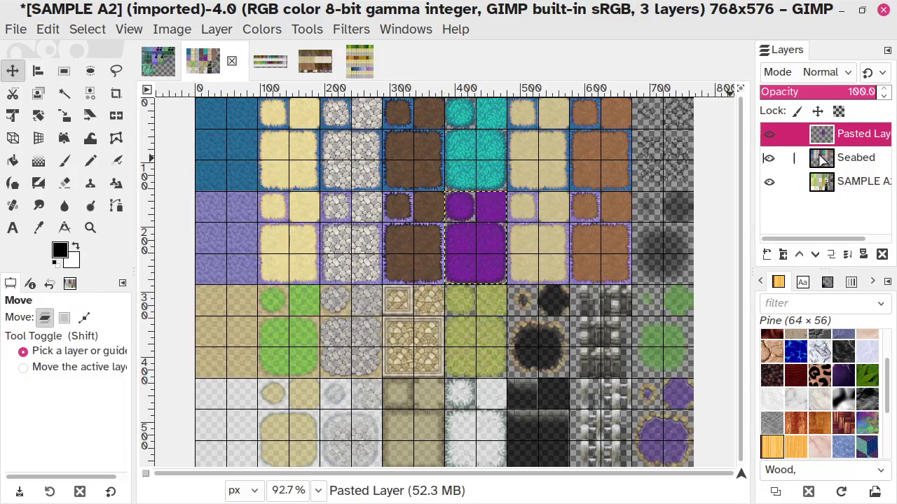
{"action": "left_click", "coordinate": [847, 255]}
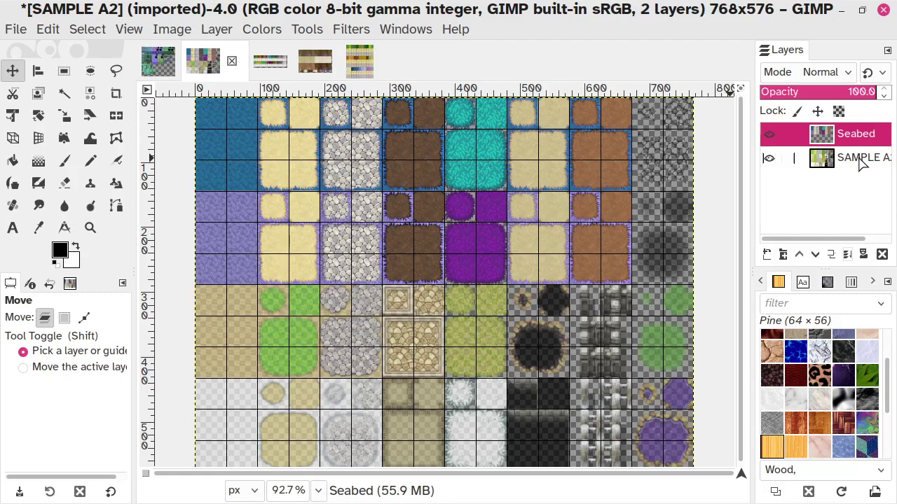
{"action": "left_click", "coordinate": [48, 30]}
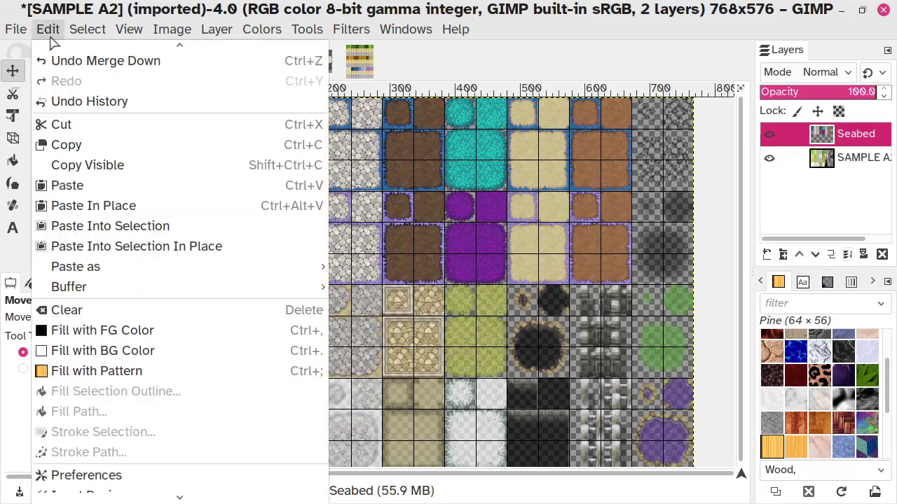
{"action": "left_click", "coordinate": [42, 60]}
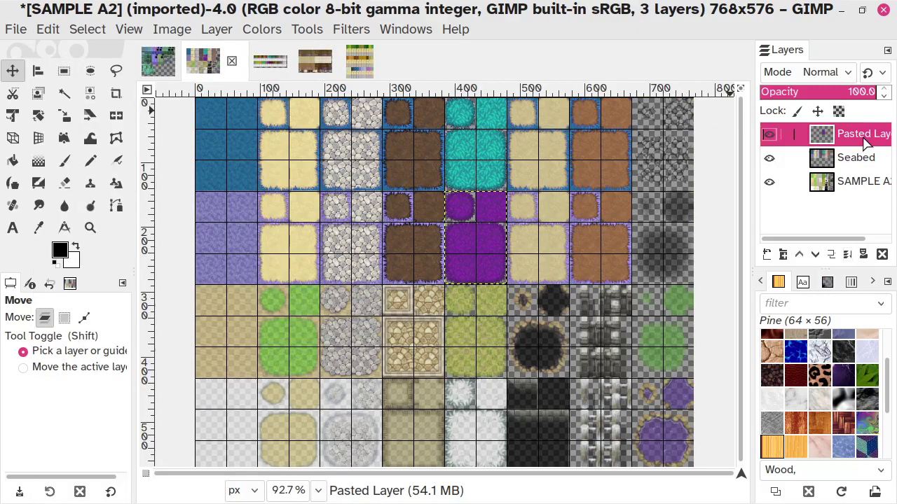
Open the Hue-Saturation adjustment for the pasted purple grass layer.
{"action": "left_click", "coordinate": [260, 30]}
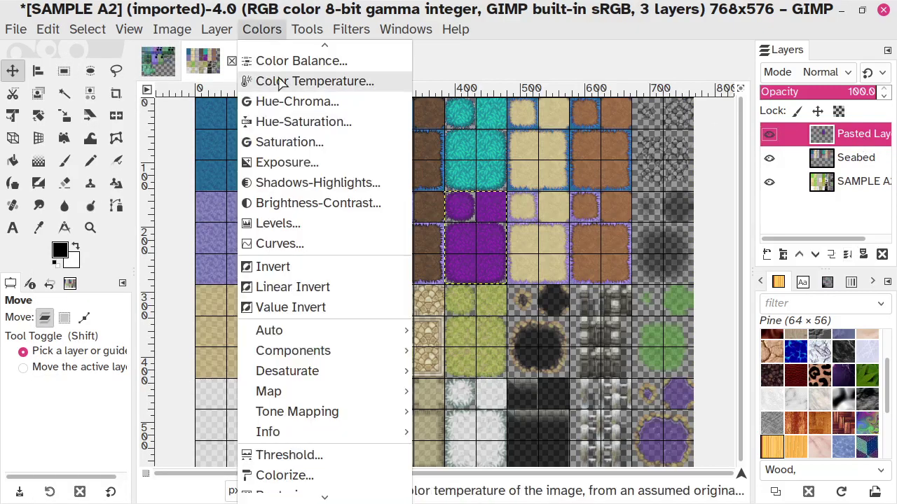
{"action": "left_click", "coordinate": [320, 123]}
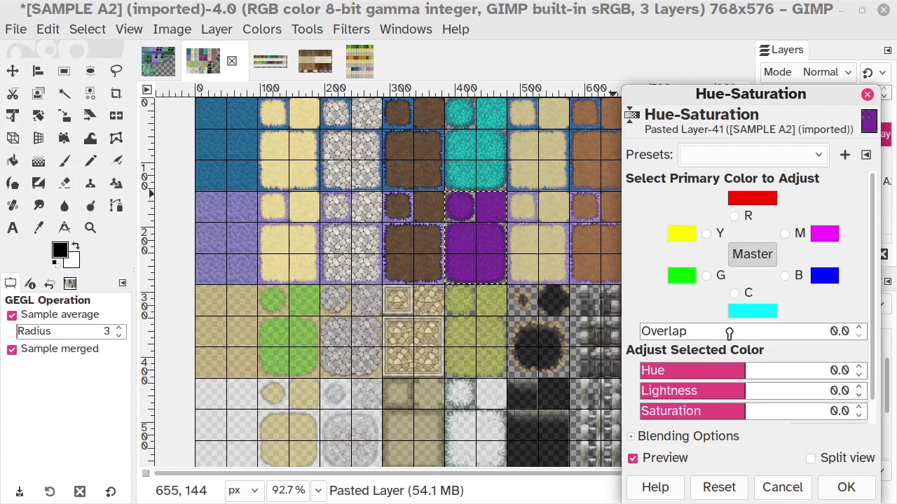
{"action": "left_click_drag", "start_coordinate": [747, 373], "coordinate": [798, 371]}
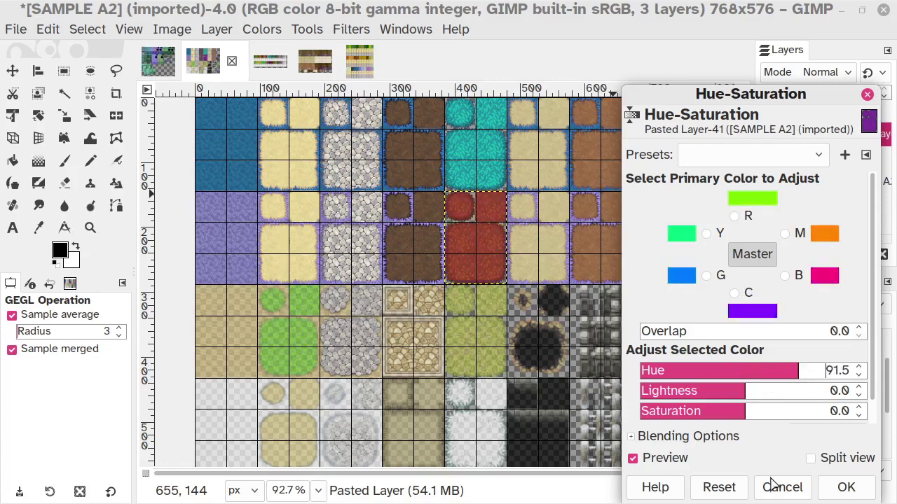
{"action": "left_click", "coordinate": [731, 487]}
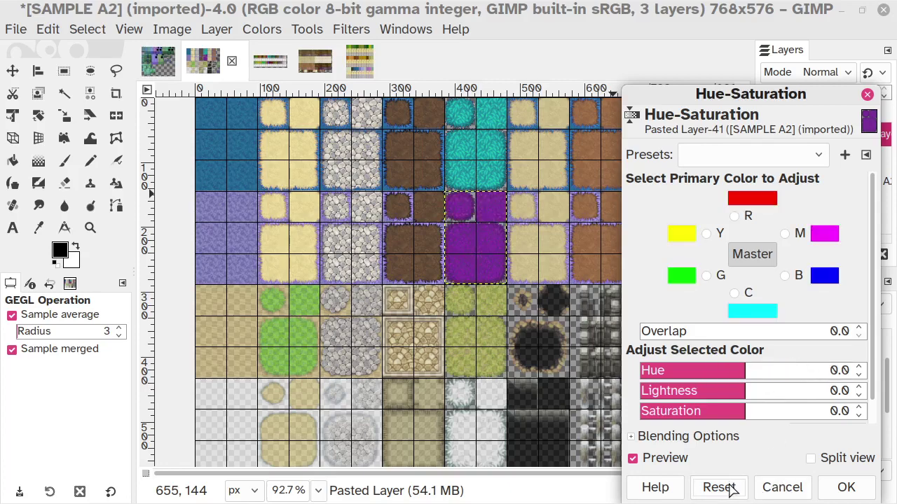
{"action": "left_click_drag", "start_coordinate": [751, 396], "coordinate": [804, 391]}
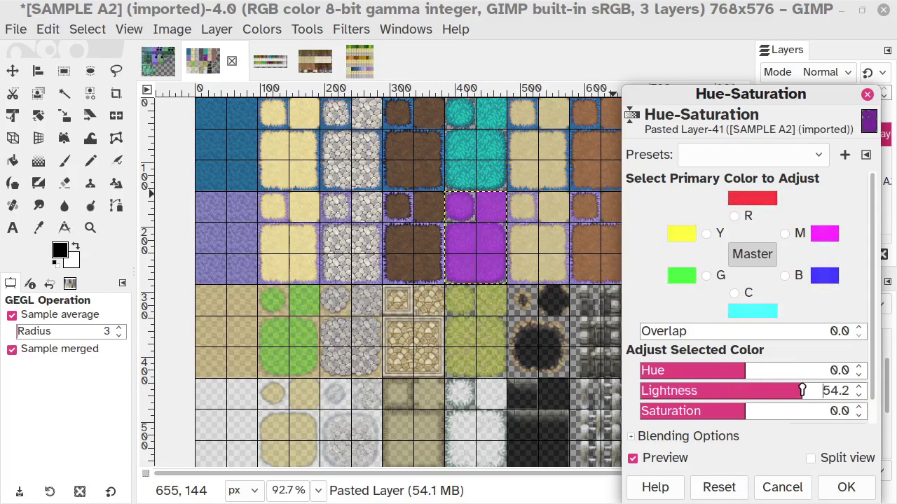
{"action": "left_click", "coordinate": [720, 489]}
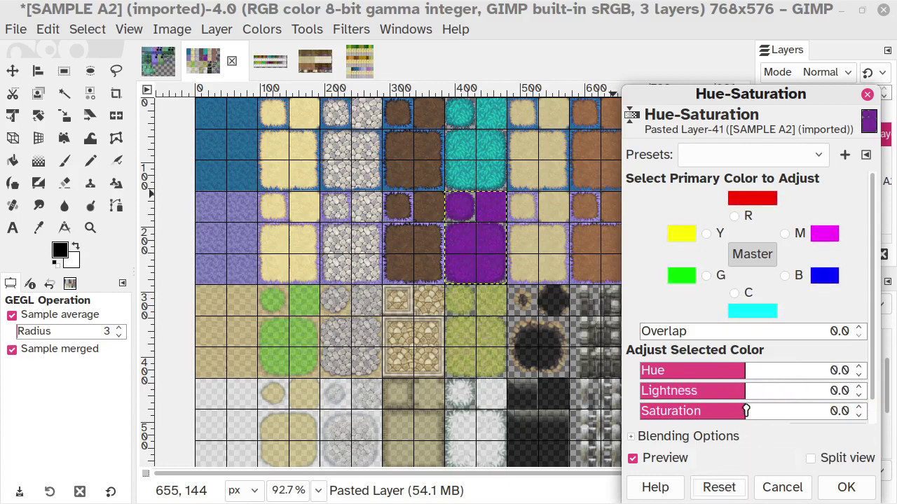
{"action": "left_click_drag", "start_coordinate": [745, 412], "coordinate": [722, 411]}
{"action": "left_click", "coordinate": [722, 488]}
Set the hue of the pasted purple grass layer to -14 and its lightness to 40.
{"action": "left_click_drag", "start_coordinate": [747, 392], "coordinate": [781, 394]}
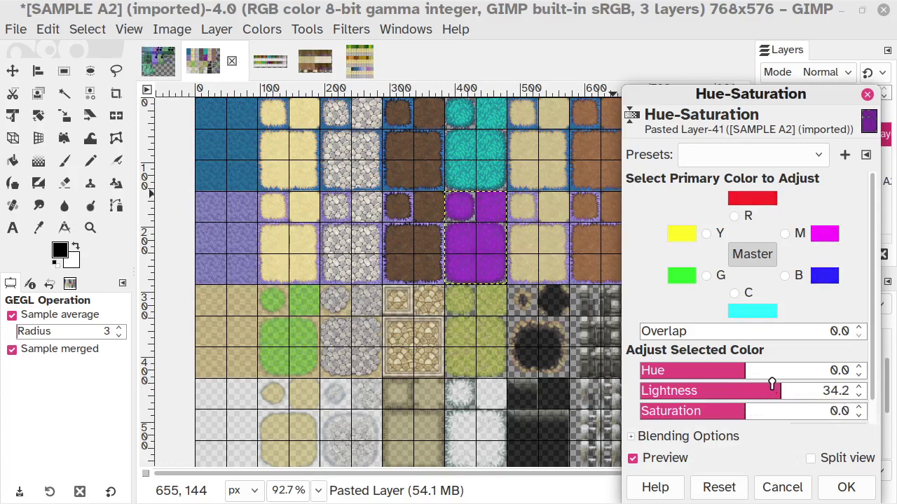
{"action": "left_click_drag", "start_coordinate": [747, 372], "coordinate": [738, 371]}
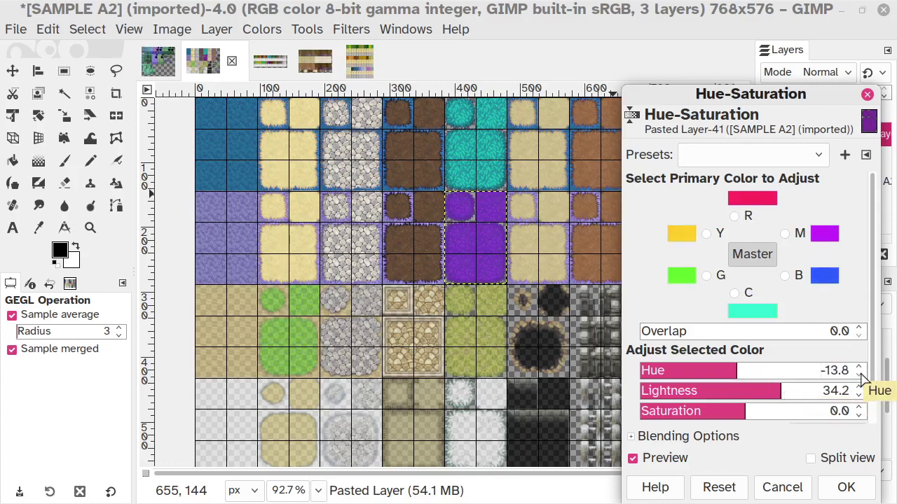
{"action": "left_click", "coordinate": [834, 371]}
{"action": "type", "text": "156.1"}
{"action": "key", "text": "Return"}
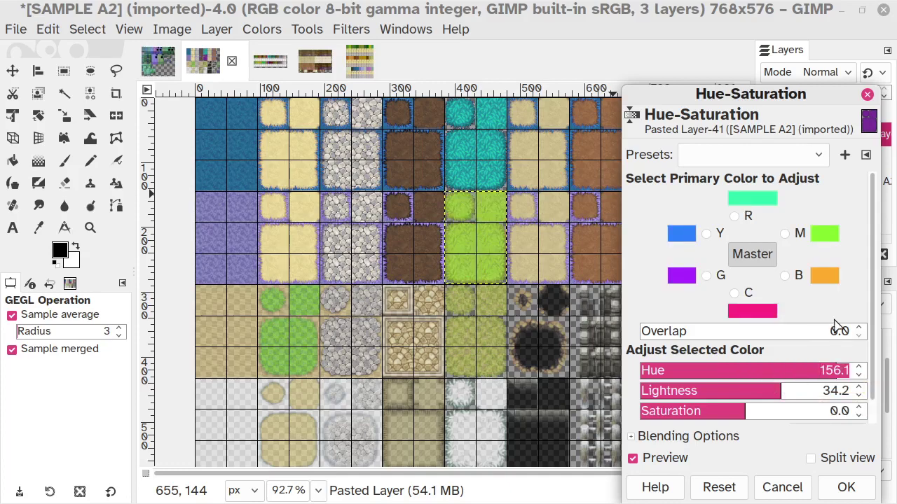
{"action": "type", "text": "-14"}
{"action": "key", "text": "Return"}
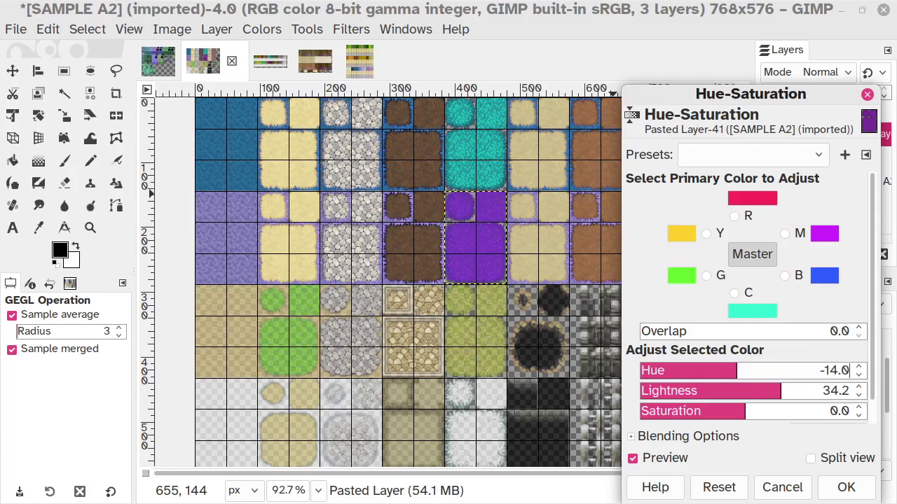
{"action": "left_click", "coordinate": [838, 390]}
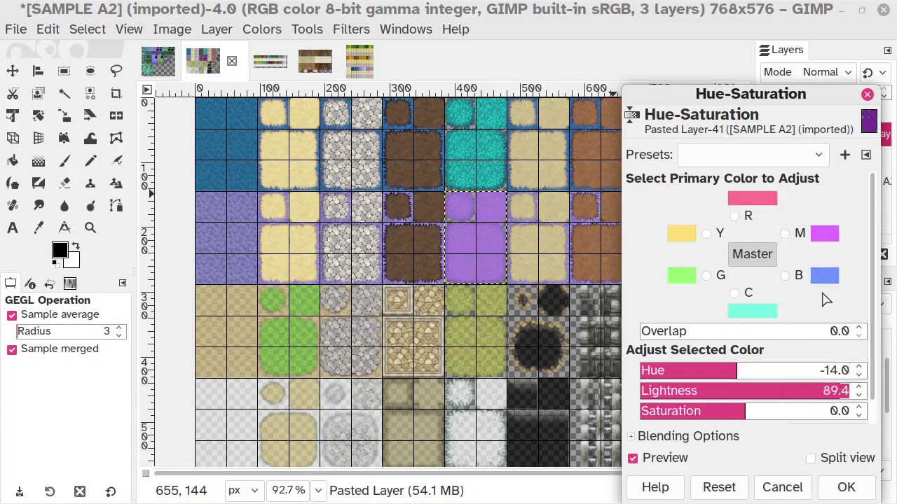
{"action": "type", "text": "40"}
{"action": "key", "text": "Return"}
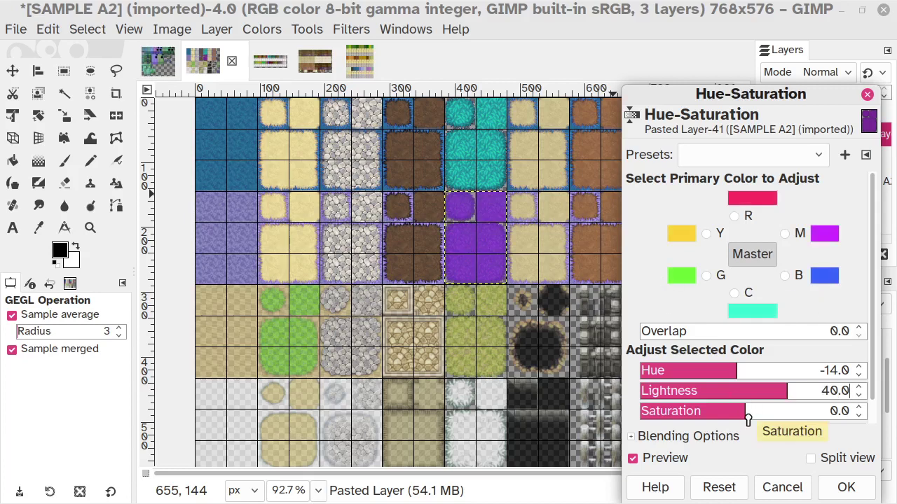
Increase the saturation of the pasted purple grass layer.
{"action": "left_click_drag", "start_coordinate": [747, 419], "coordinate": [775, 417]}
{"action": "left_click", "coordinate": [835, 413]}
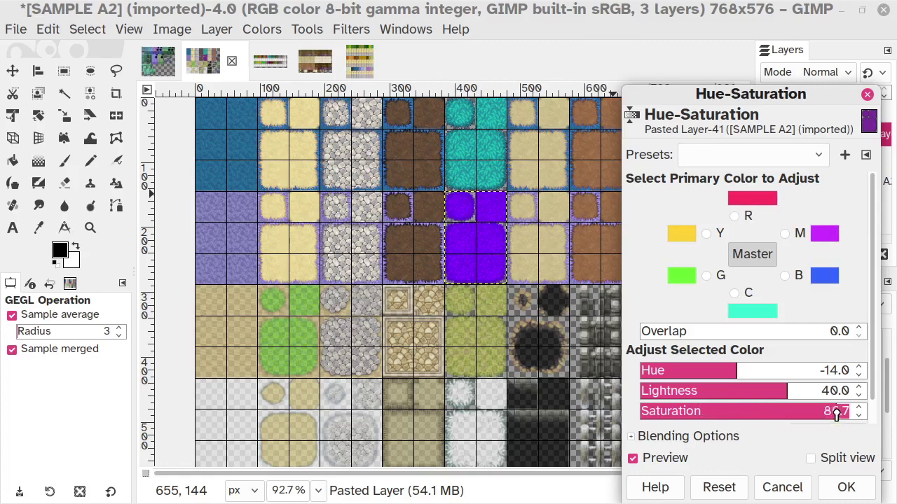
Reset the saturation adjustment to 0 and compare the purple grass tiles with and without the recolour preview.
{"action": "type", "text": "0"}
{"action": "key", "text": "Return"}
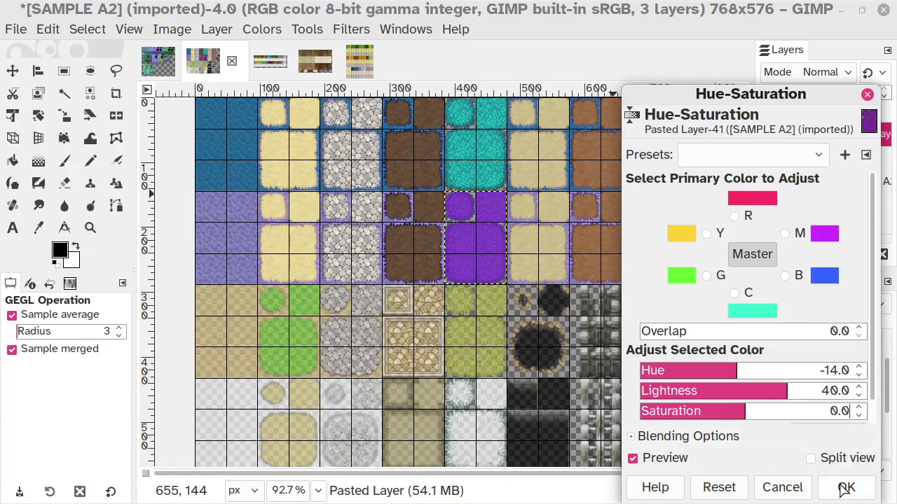
{"action": "left_click", "coordinate": [671, 462]}
{"action": "left_click", "coordinate": [671, 462]}
{"action": "left_click", "coordinate": [671, 462]}
{"action": "left_click", "coordinate": [671, 464]}
{"action": "left_click", "coordinate": [671, 463]}
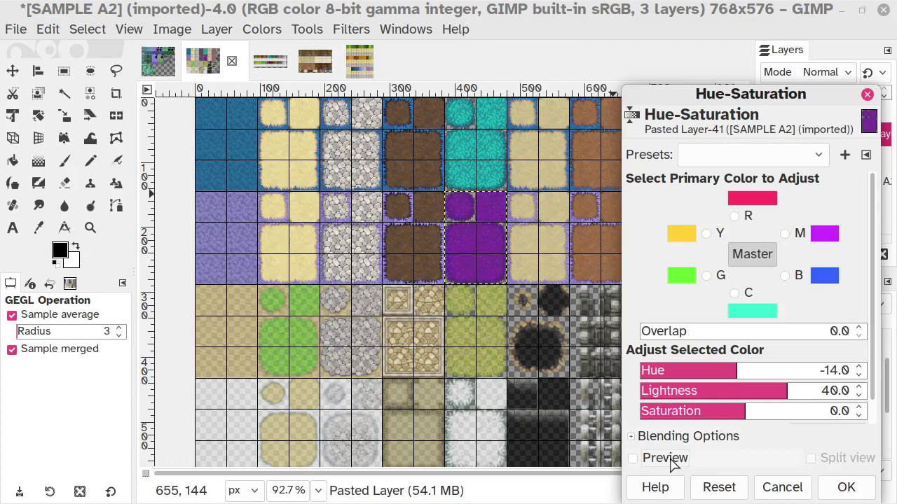
{"action": "left_click", "coordinate": [671, 463]}
{"action": "left_click", "coordinate": [671, 463]}
{"action": "left_click", "coordinate": [671, 464]}
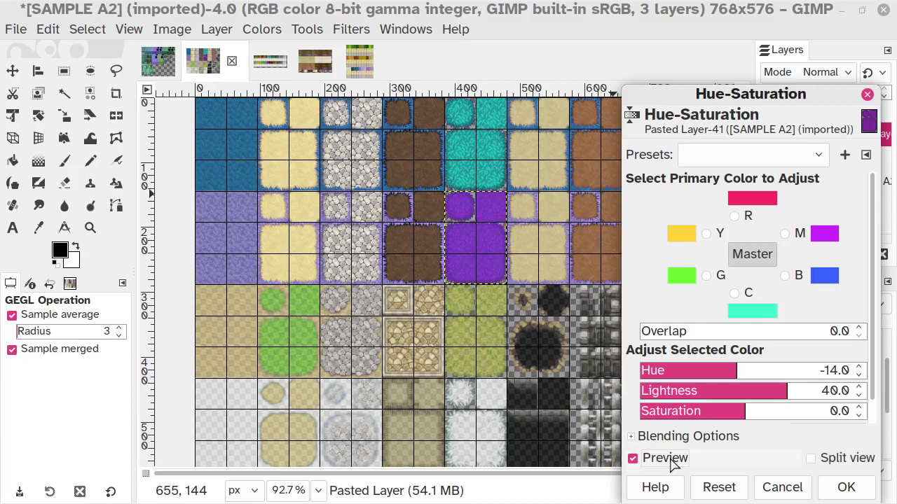
{"action": "left_click", "coordinate": [671, 463]}
{"action": "left_click", "coordinate": [671, 463]}
Look over the grass colours in the recolored grass types image and return to the SAMPLE A2 image.
{"action": "left_click", "coordinate": [274, 61]}
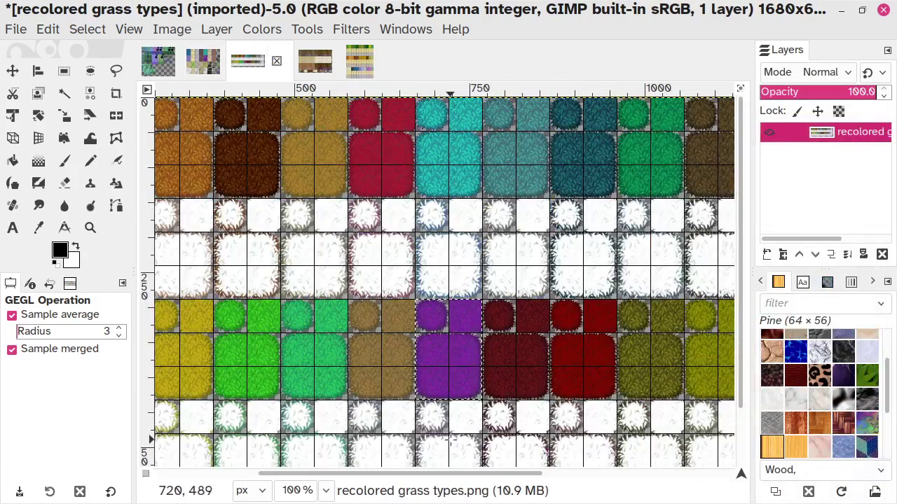
{"action": "left_click_drag", "start_coordinate": [449, 475], "coordinate": [369, 483]}
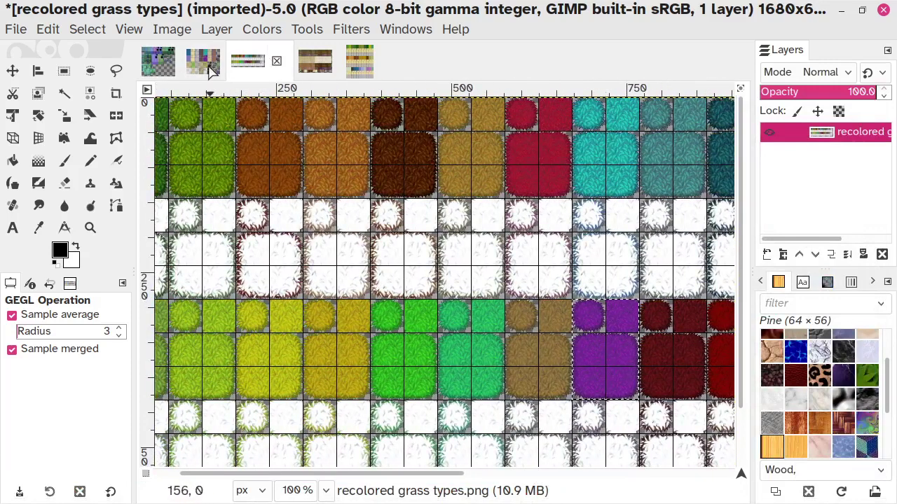
{"action": "left_click", "coordinate": [198, 63]}
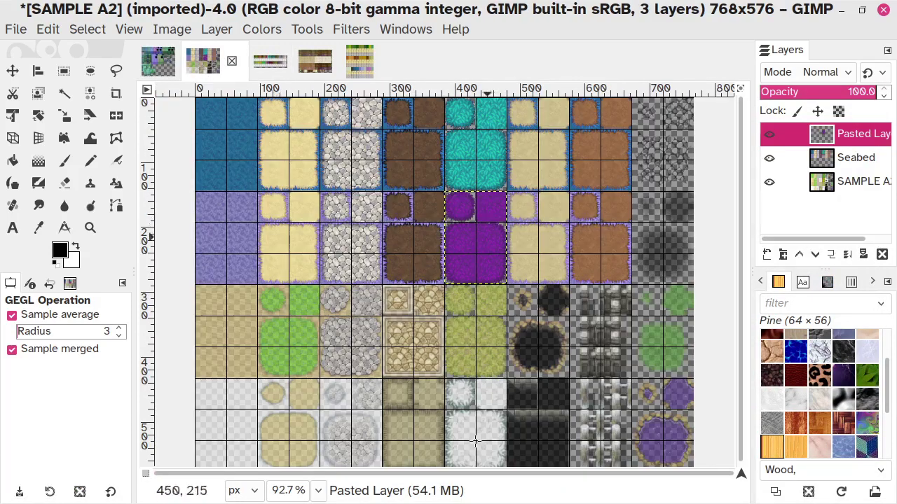
{"action": "left_click", "coordinate": [452, 496]}
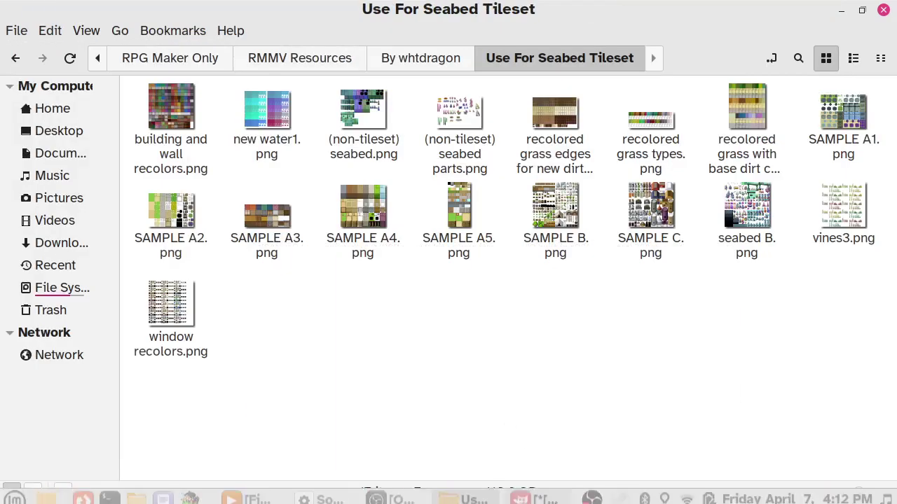
{"action": "left_click", "coordinate": [550, 496]}
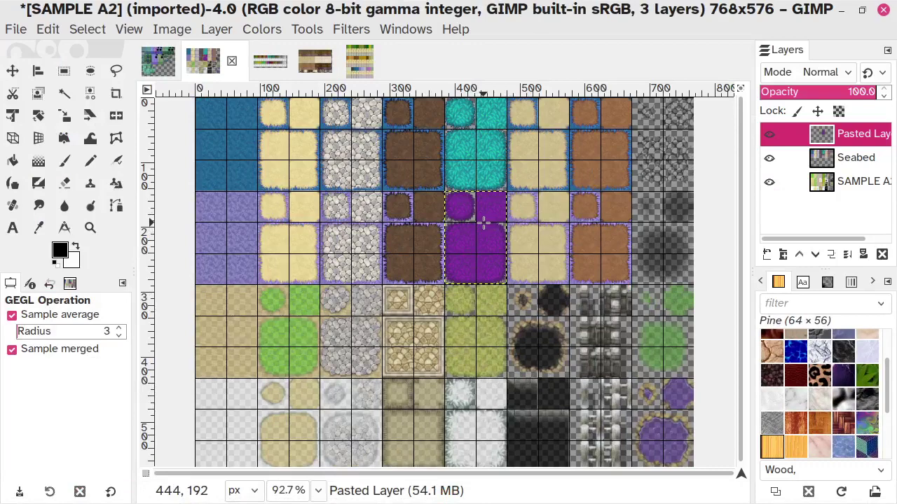
Adjust the pasted purple grass layer with Hue-Saturation, using a hue of -14 and a lightness of 40.
{"action": "key", "text": "ctrl+shift+f"}
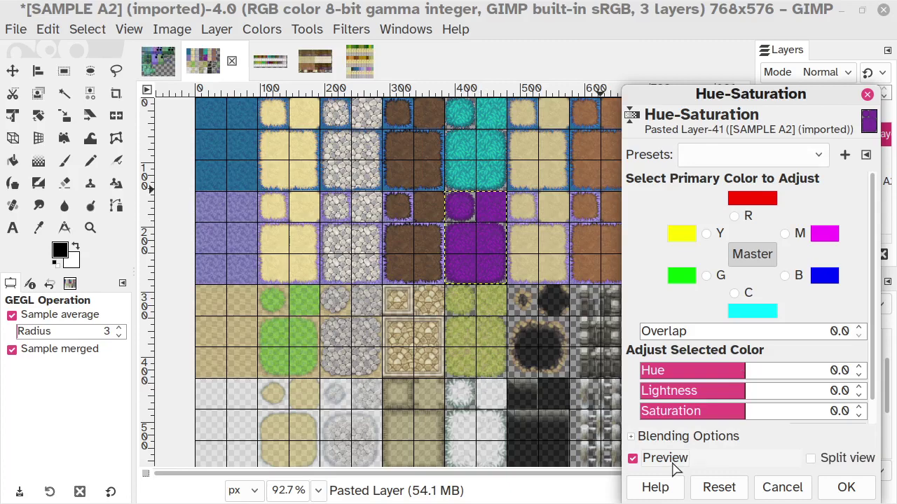
{"action": "left_click", "coordinate": [847, 371]}
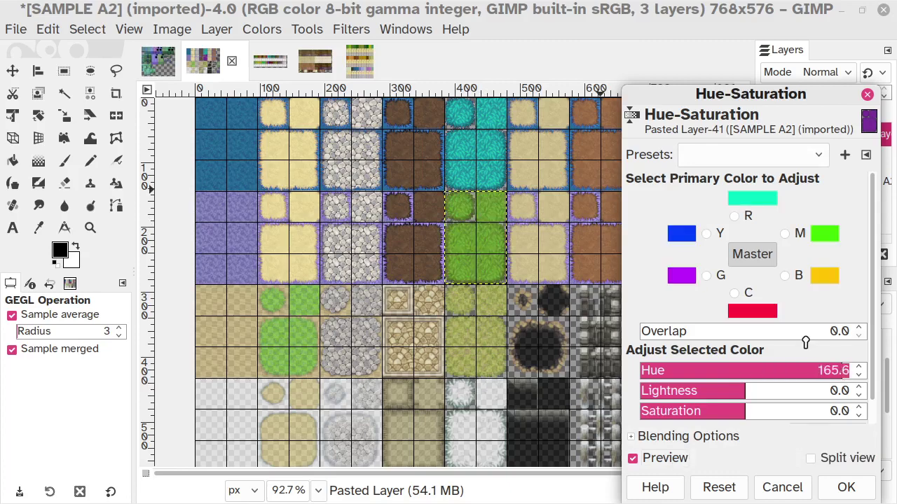
{"action": "type", "text": "-14"}
{"action": "key", "text": "Return"}
{"action": "left_click", "coordinate": [836, 390]}
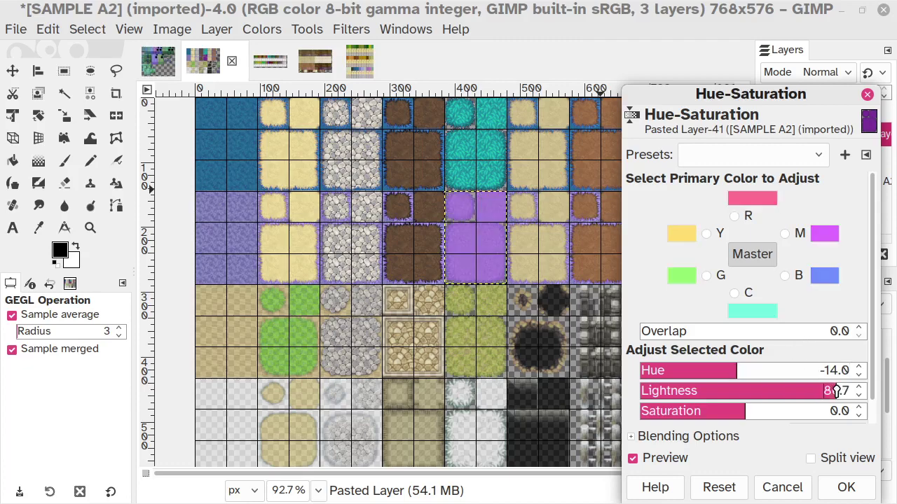
{"action": "type", "text": "40"}
{"action": "key", "text": "Return"}
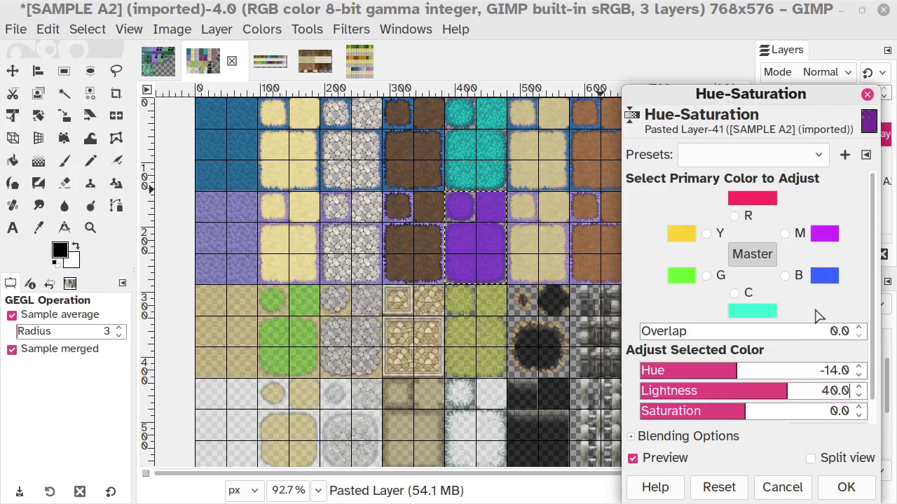
Check and apply the Hue-Saturation recolour, and merge the purple grass layer down into the Seabed layer.
{"action": "left_click", "coordinate": [666, 458]}
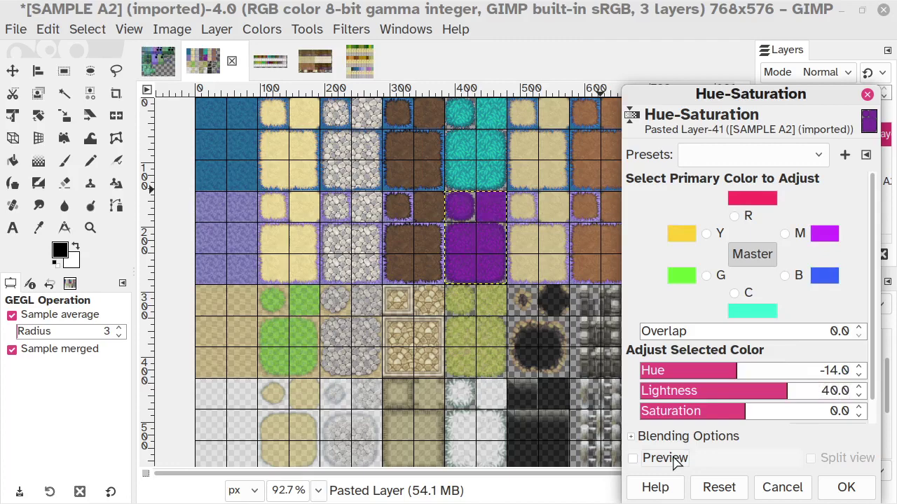
{"action": "left_click", "coordinate": [673, 461]}
{"action": "left_click", "coordinate": [673, 461]}
{"action": "left_click", "coordinate": [673, 461]}
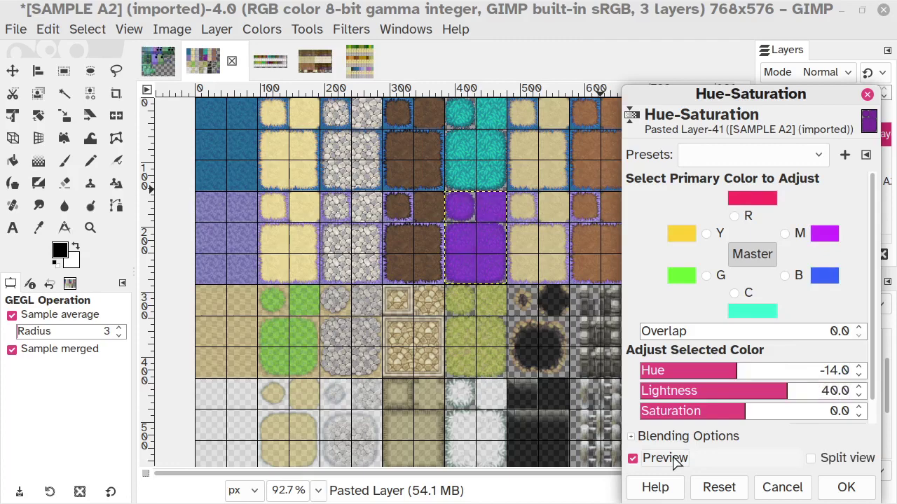
{"action": "left_click", "coordinate": [834, 489]}
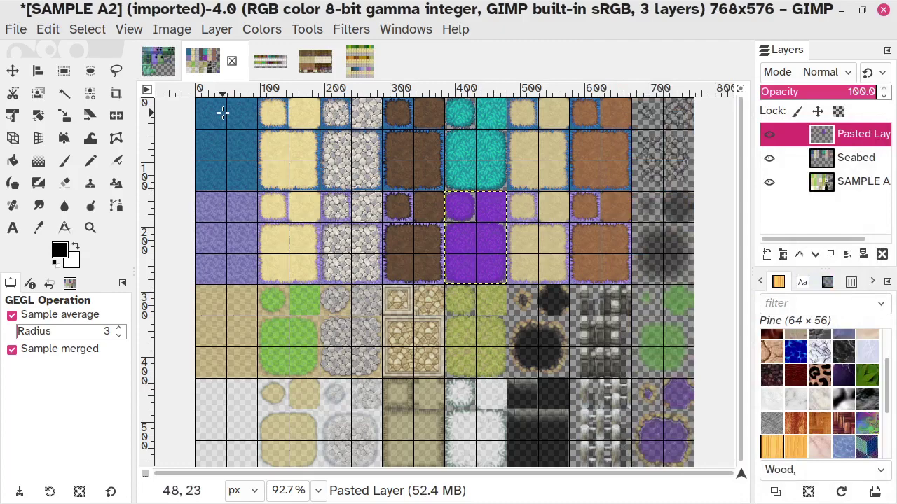
{"action": "left_click", "coordinate": [847, 255]}
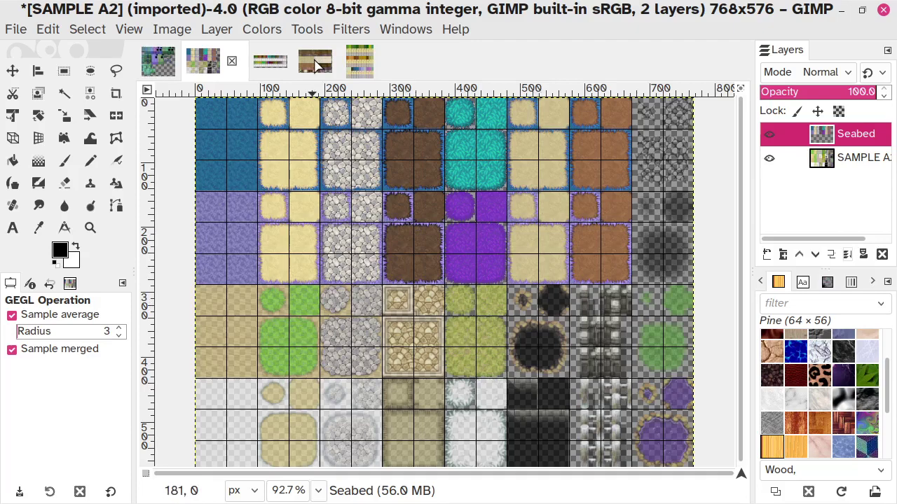
Copy the plain pink ground block starting at 864, 864 from the recolored grass with base dirt color image.
{"action": "left_click", "coordinate": [358, 62]}
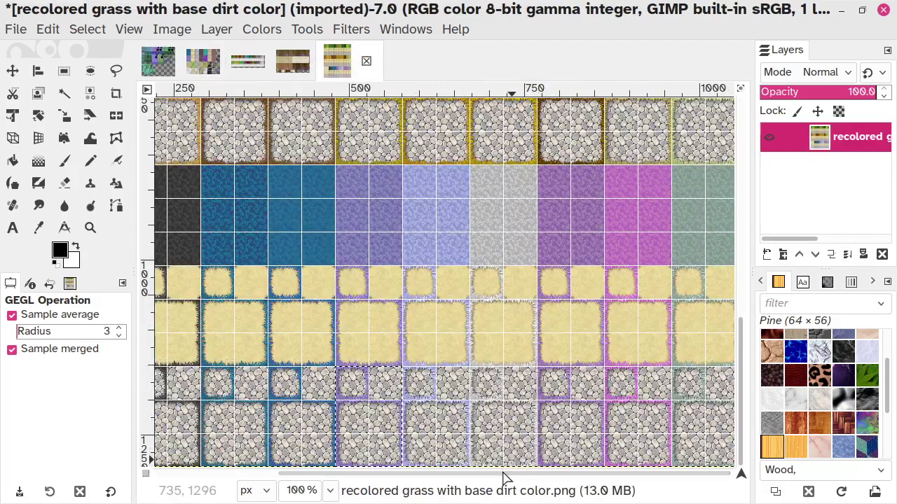
{"action": "left_click_drag", "start_coordinate": [503, 479], "coordinate": [537, 480]}
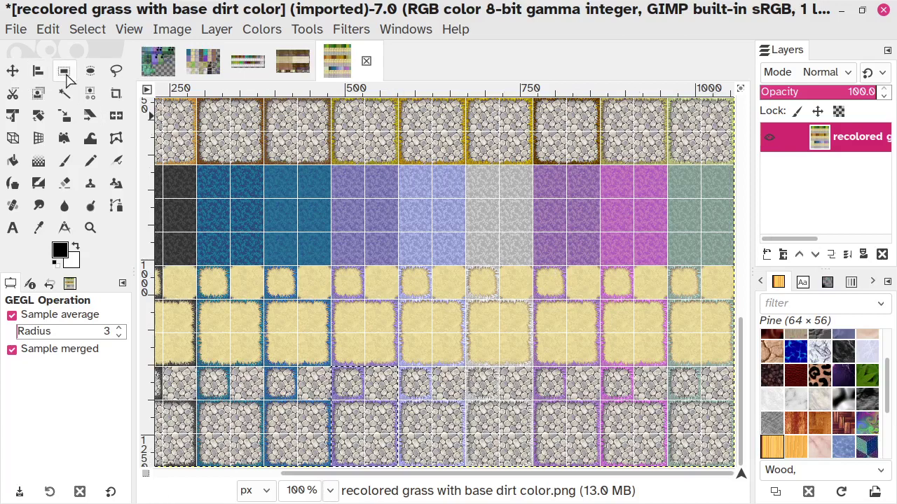
{"action": "left_click", "coordinate": [64, 72]}
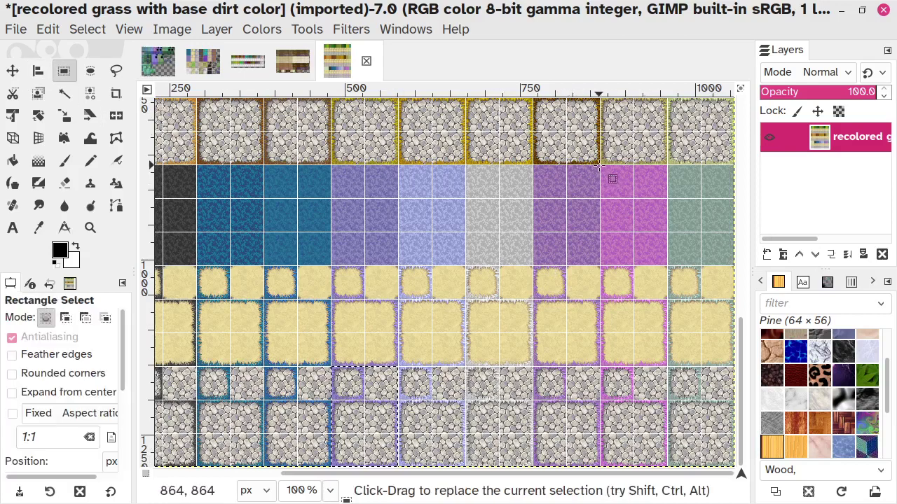
{"action": "left_click_drag", "start_coordinate": [601, 166], "coordinate": [668, 267]}
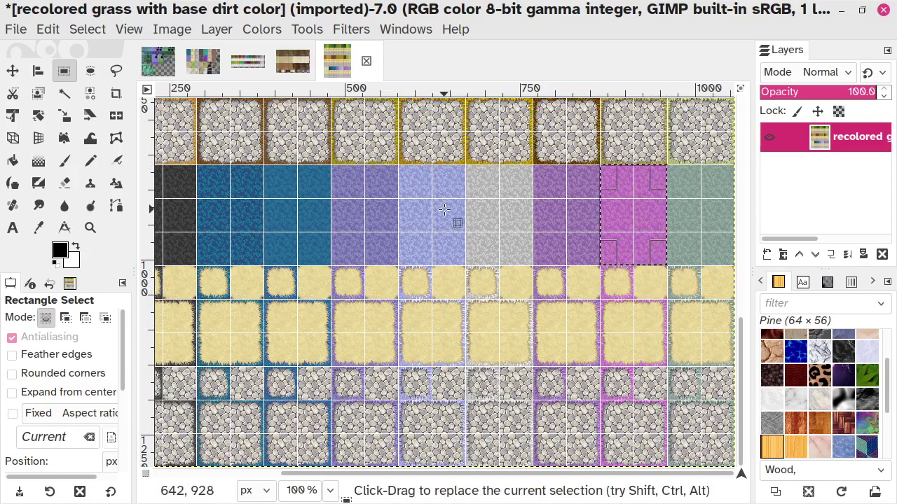
{"action": "key", "text": "ctrl+c"}
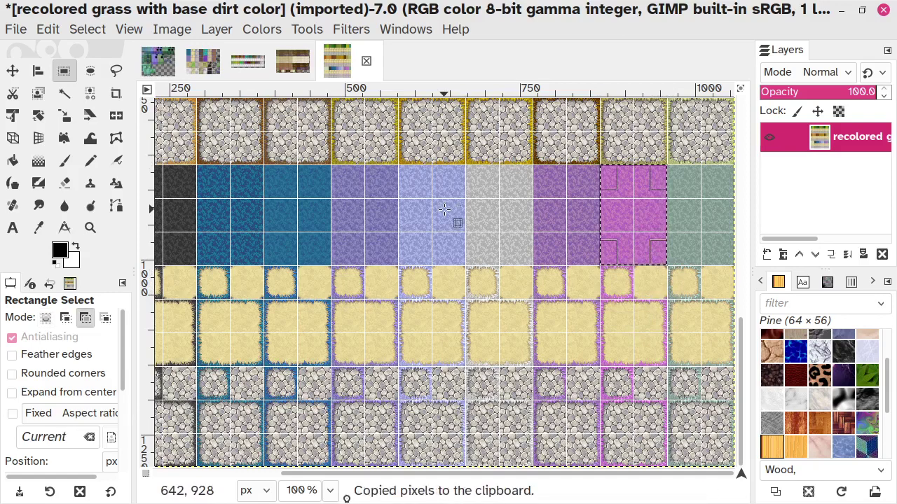
Paste the copied pink ground block as a new layer in the SAMPLE A2 image.
{"action": "left_click", "coordinate": [198, 62]}
{"action": "left_click", "coordinate": [47, 29]}
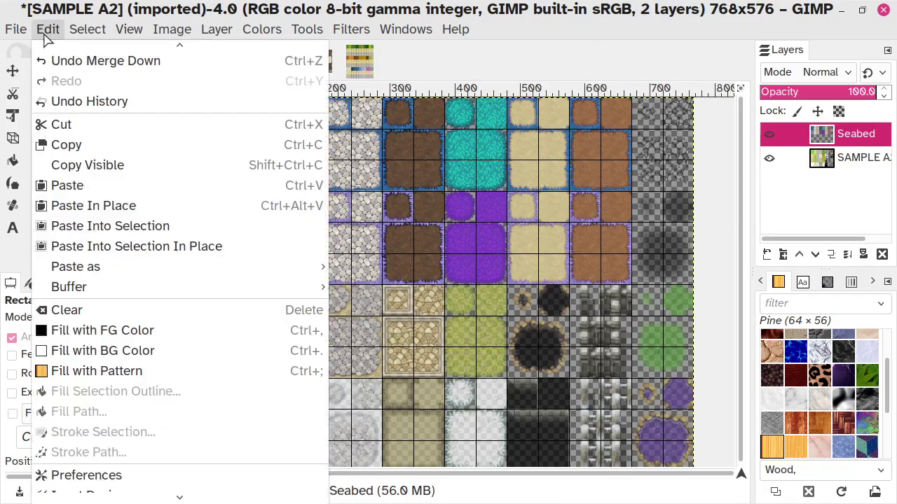
{"action": "mouse_move", "coordinate": [206, 266]}
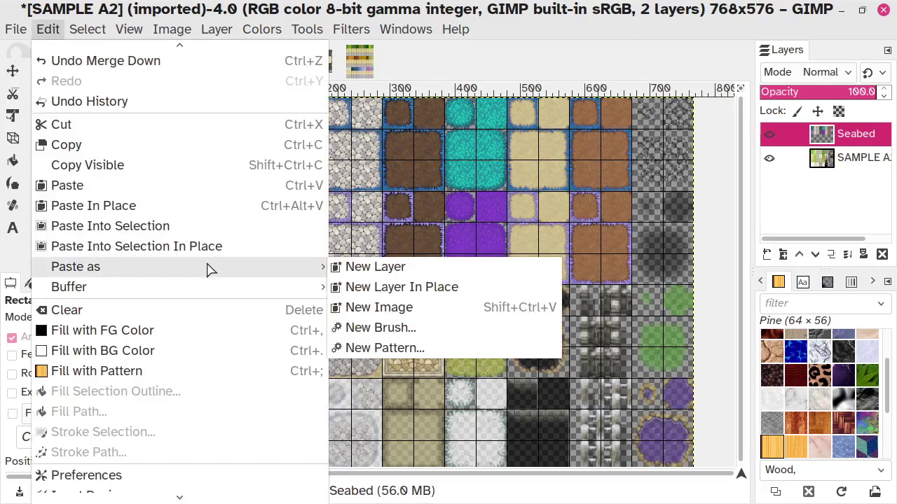
{"action": "left_click", "coordinate": [356, 274]}
Move the pink ground onto the first block of the third terrain row and merge it down into the Seabed layer.
{"action": "left_click", "coordinate": [13, 70]}
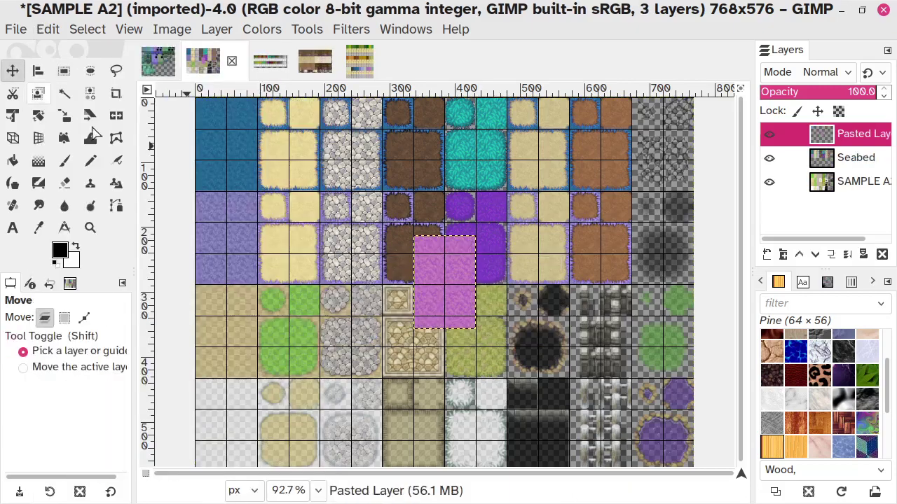
{"action": "left_click_drag", "start_coordinate": [459, 269], "coordinate": [246, 321]}
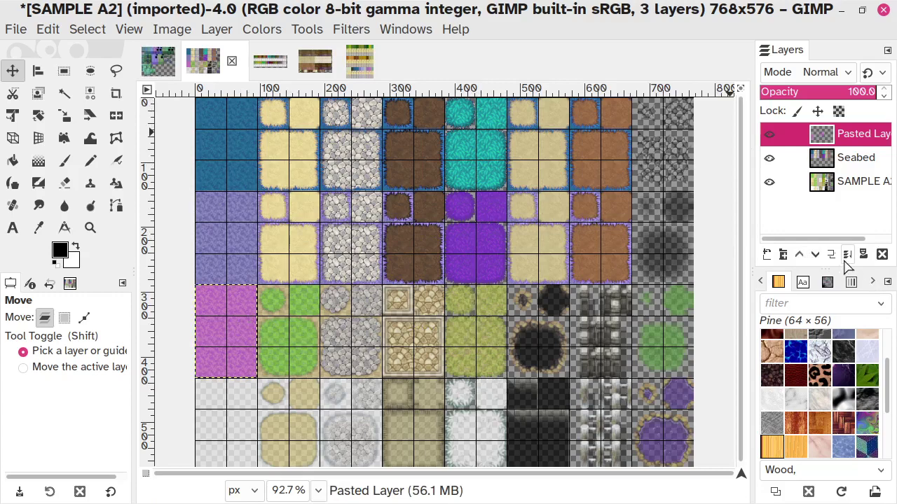
{"action": "left_click", "coordinate": [847, 256]}
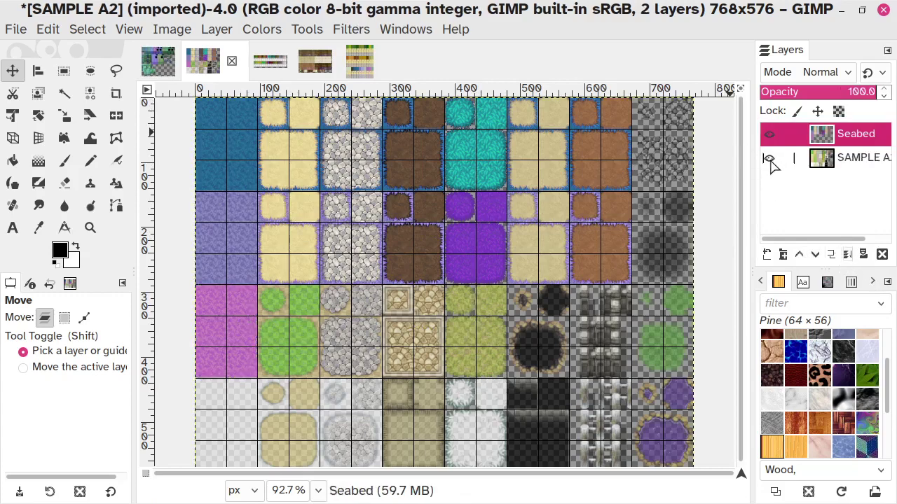
Hide and reshow the SAMPLE A2 layer to check which tiles on the Seabed layer are filled.
{"action": "left_click", "coordinate": [769, 159]}
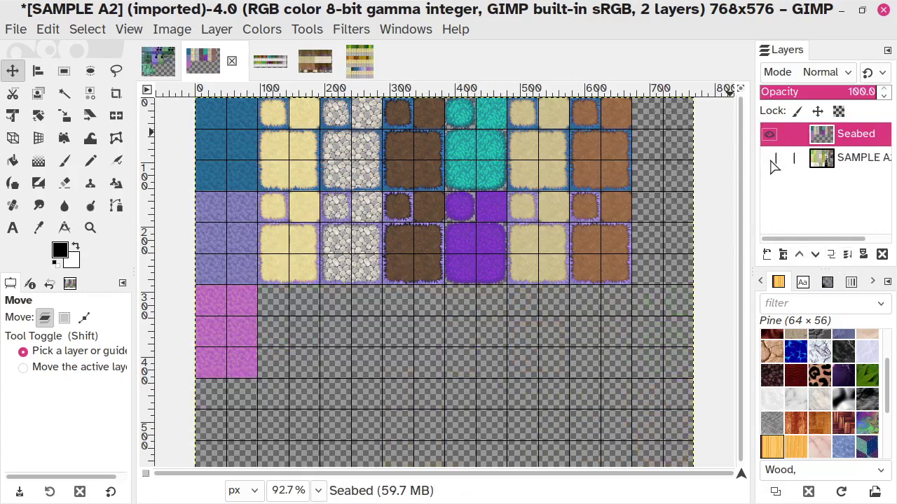
{"action": "left_click", "coordinate": [770, 160]}
{"action": "left_click", "coordinate": [770, 160]}
{"action": "left_click", "coordinate": [770, 161]}
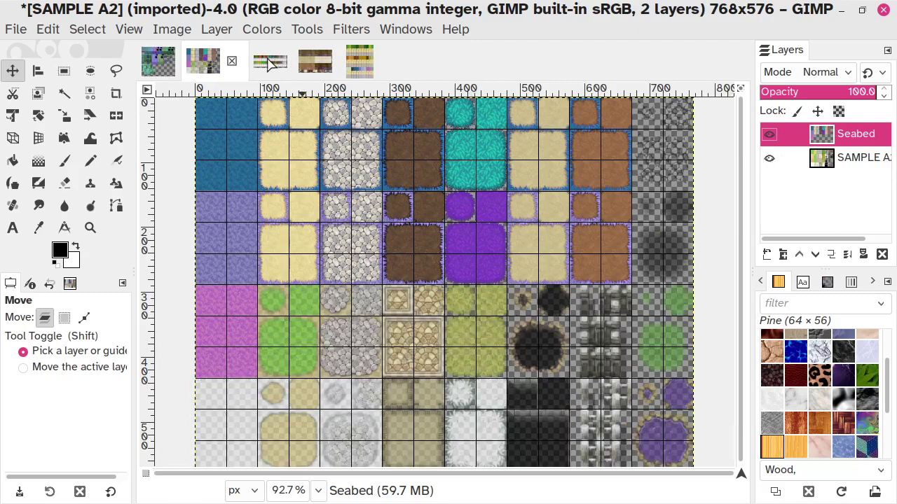
Copy the pink-edged sand block starting at 864, 1008 from the recolored grass with base dirt color image.
{"action": "left_click", "coordinate": [359, 61]}
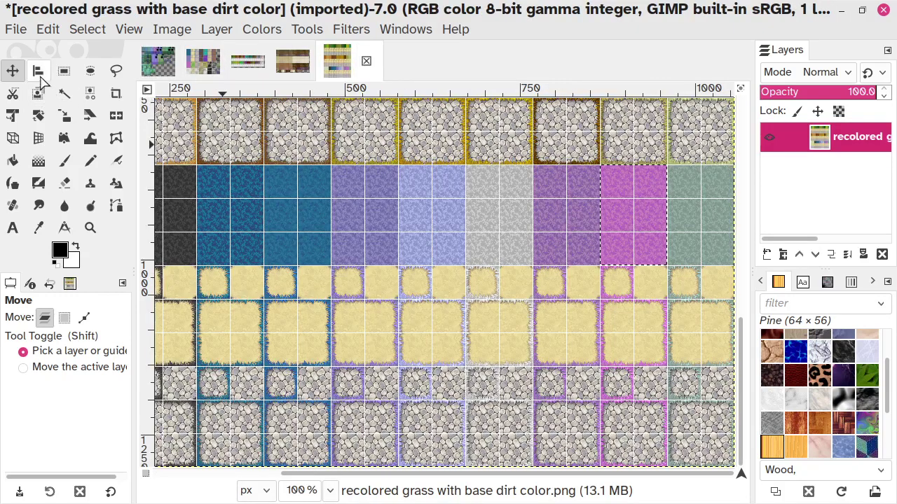
{"action": "left_click", "coordinate": [63, 71]}
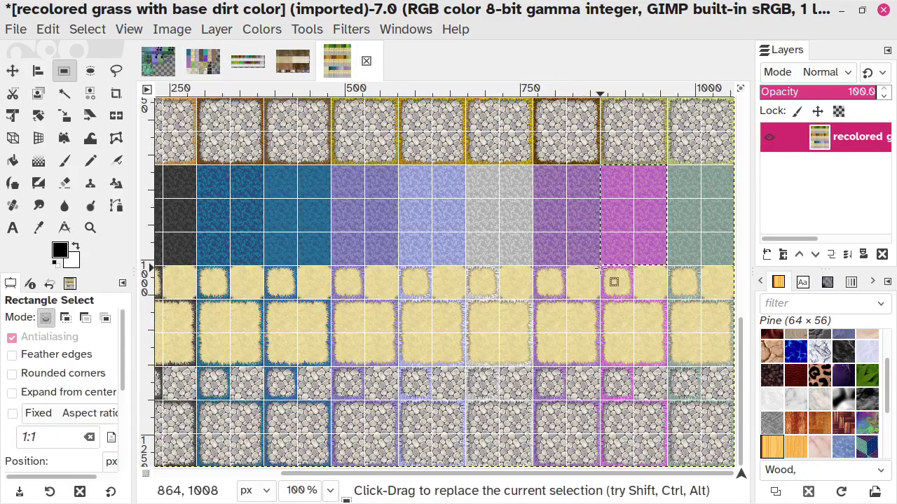
{"action": "left_click_drag", "start_coordinate": [601, 267], "coordinate": [673, 367]}
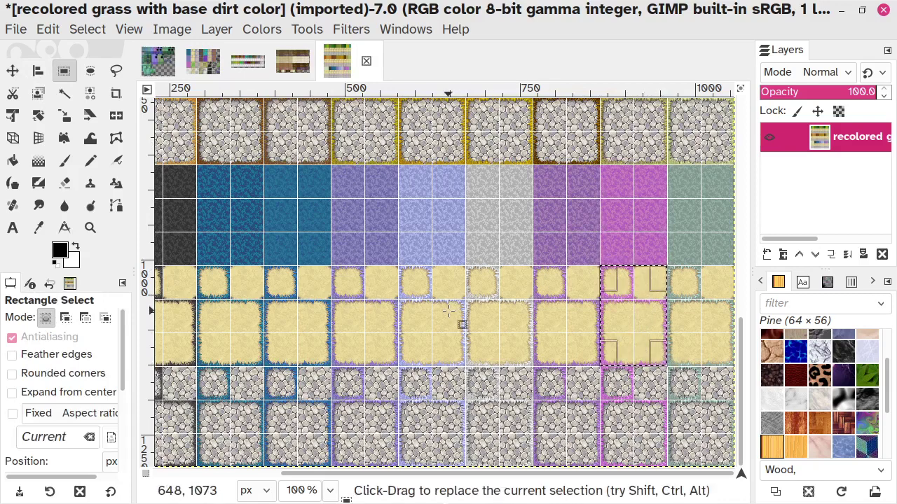
{"action": "key", "text": "ctrl+c"}
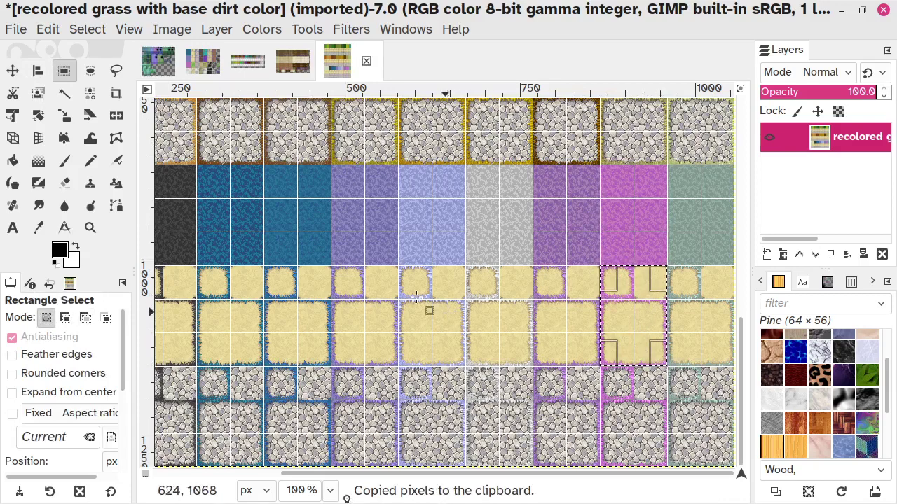
Paste the copied pink-edged sand block as a new layer in the SAMPLE A2 image.
{"action": "left_click", "coordinate": [202, 66]}
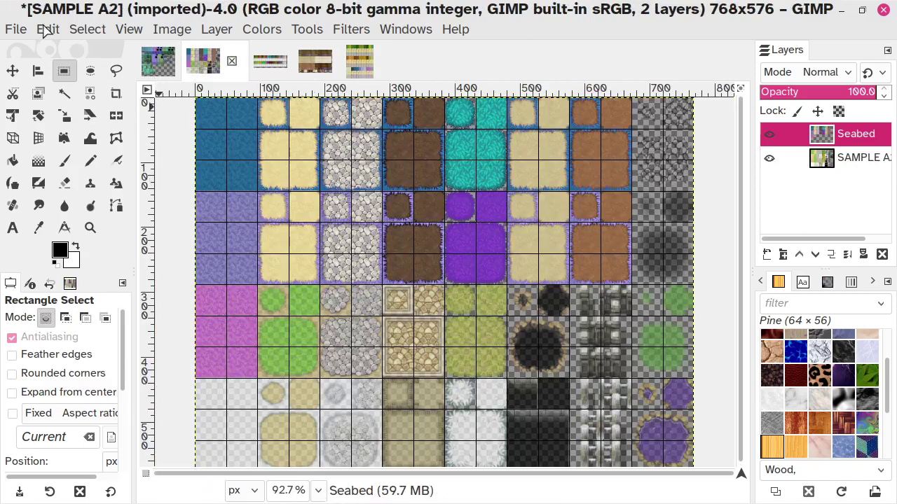
{"action": "left_click", "coordinate": [46, 29]}
{"action": "mouse_move", "coordinate": [256, 265]}
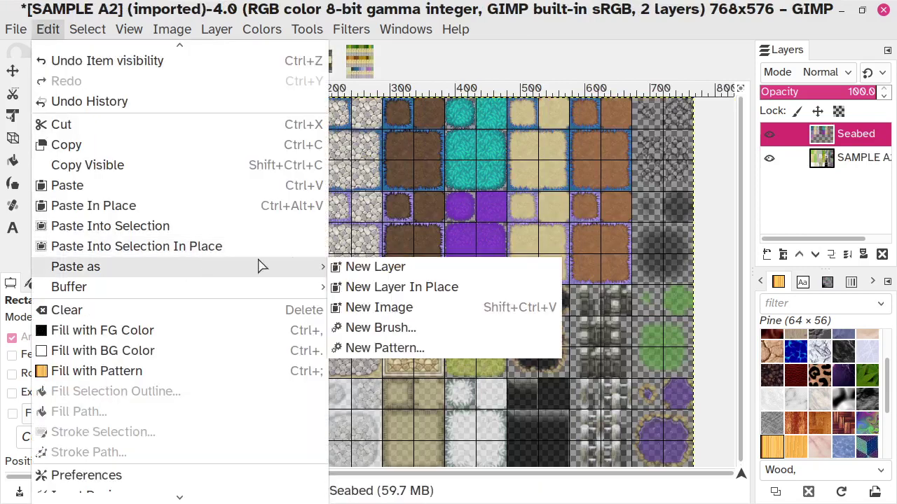
{"action": "left_click", "coordinate": [369, 271]}
Move the pink-edged sand onto the second block of the third terrain row and merge it down into the Seabed layer.
{"action": "left_click", "coordinate": [12, 70]}
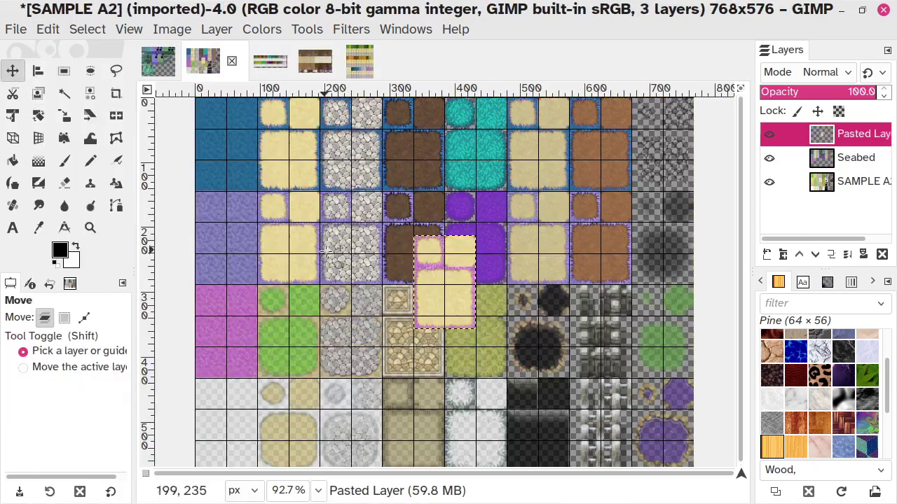
{"action": "left_click_drag", "start_coordinate": [447, 285], "coordinate": [279, 335]}
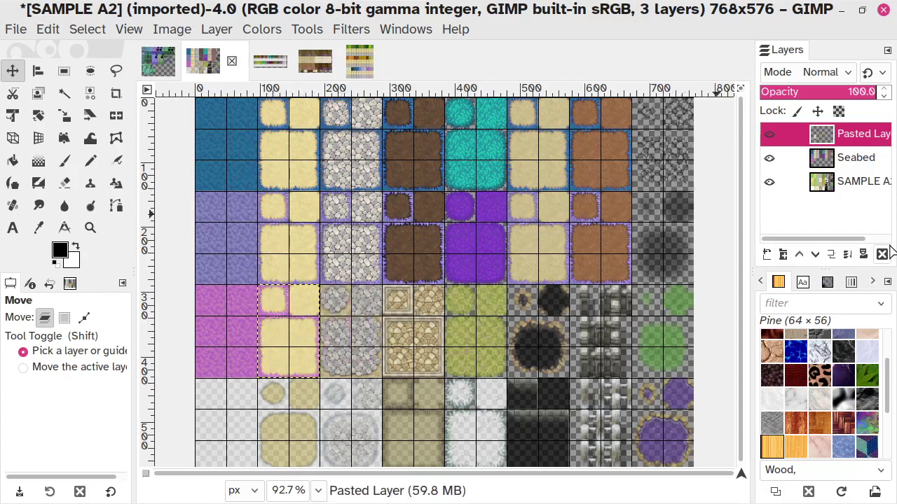
{"action": "left_click", "coordinate": [847, 257]}
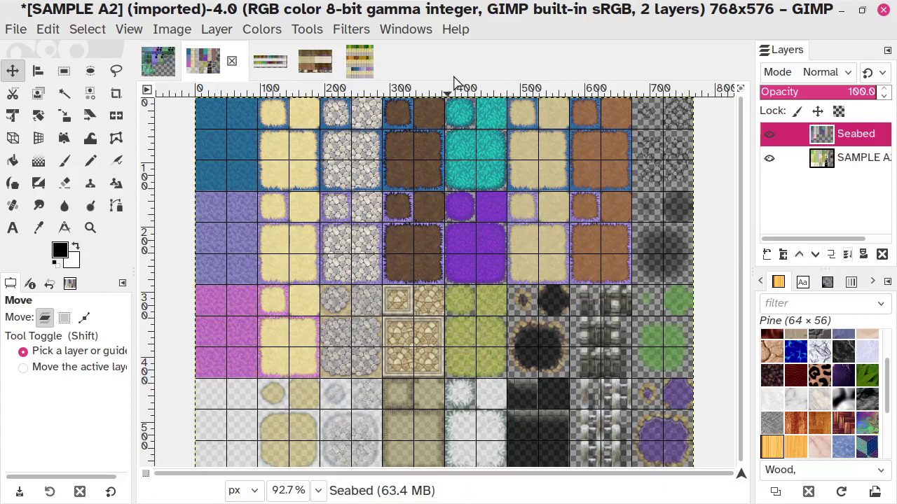
Copy the pink-edged cobblestone block directly below the pink-edged sand in the recolored grass with base dirt color image.
{"action": "left_click", "coordinate": [362, 63]}
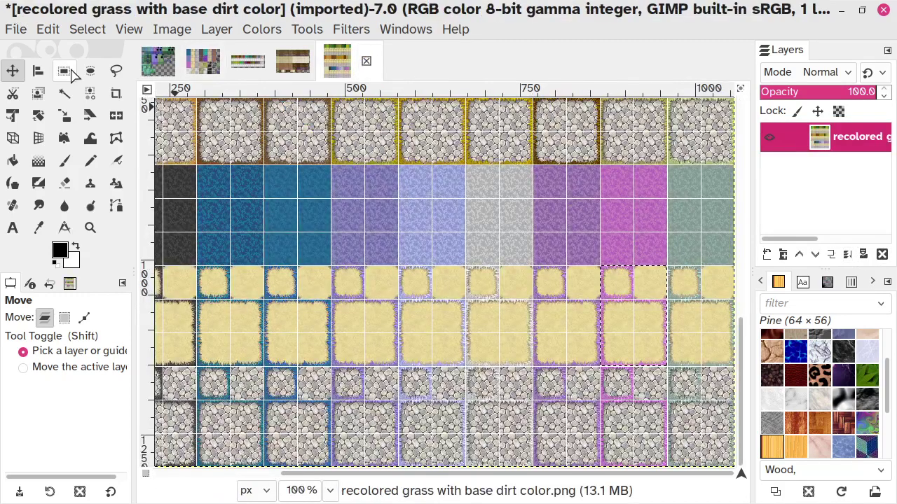
{"action": "left_click", "coordinate": [71, 70]}
{"action": "left_click_drag", "start_coordinate": [599, 369], "coordinate": [667, 466]}
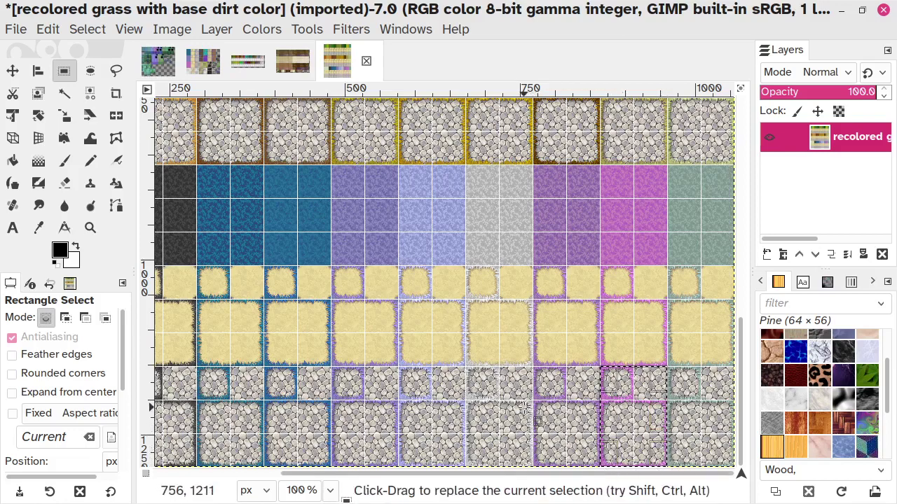
{"action": "key", "text": "ctrl+c"}
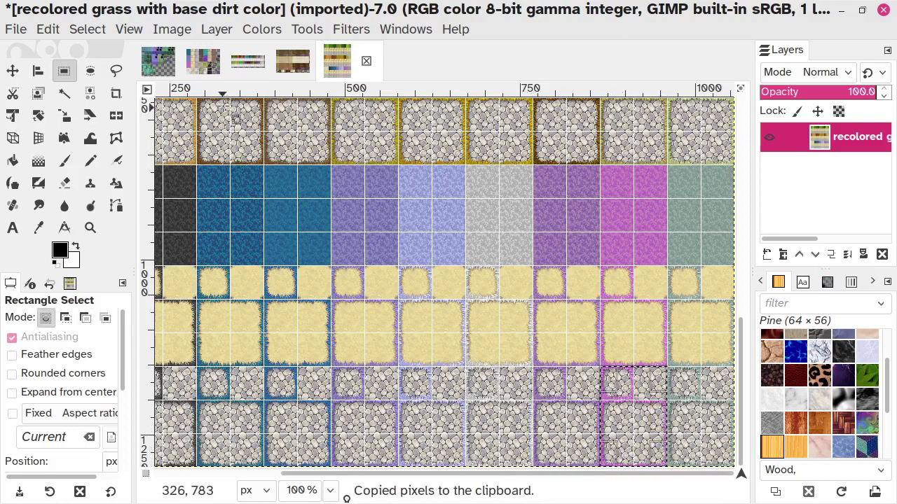
Paste the copied pink-edged cobblestone block as a new layer in the SAMPLE A2 image.
{"action": "left_click", "coordinate": [204, 62]}
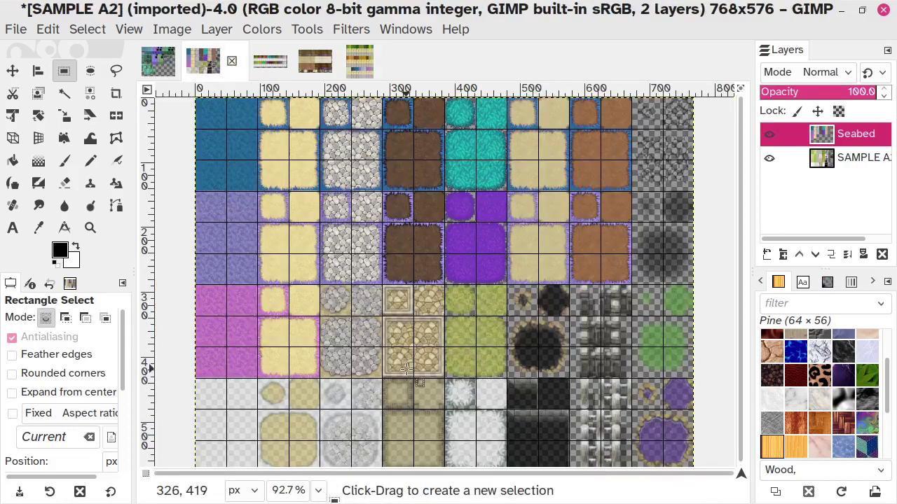
{"action": "left_click", "coordinate": [47, 29]}
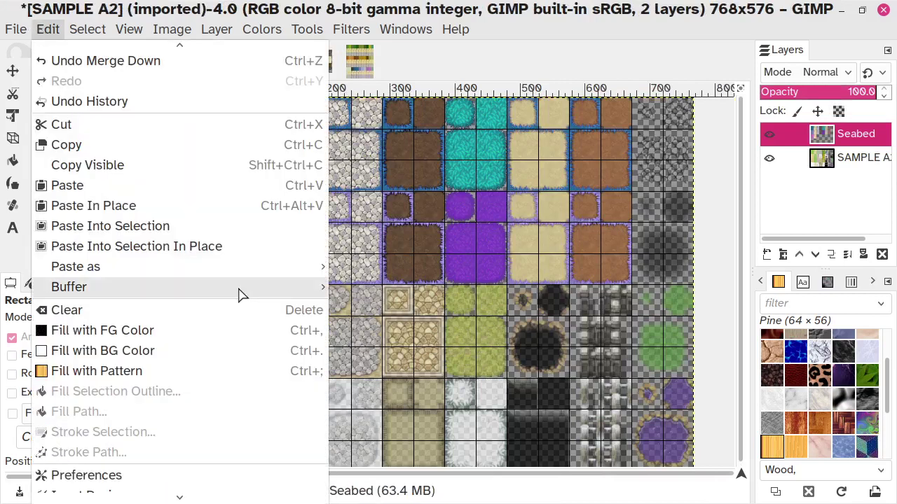
{"action": "mouse_move", "coordinate": [235, 270]}
{"action": "left_click", "coordinate": [381, 267]}
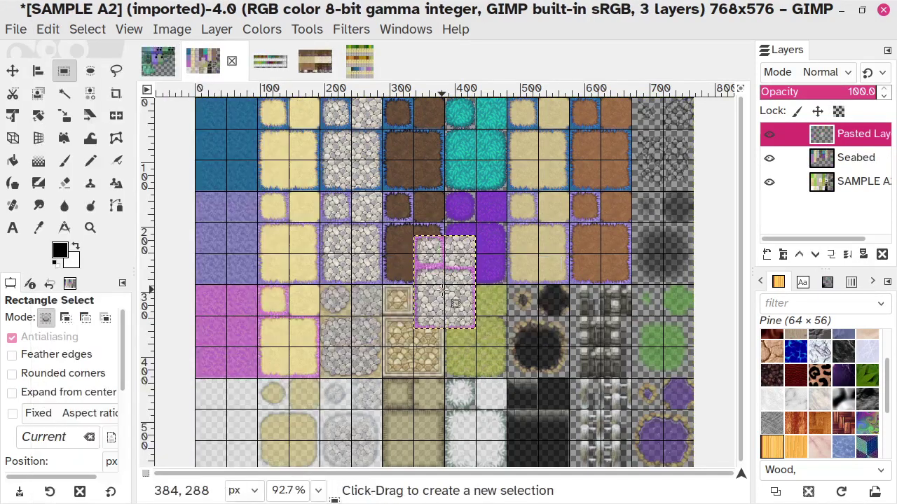
Move the pink-edged cobblestone onto the third block of the third terrain row and merge it down into the Seabed layer.
{"action": "key", "text": "m"}
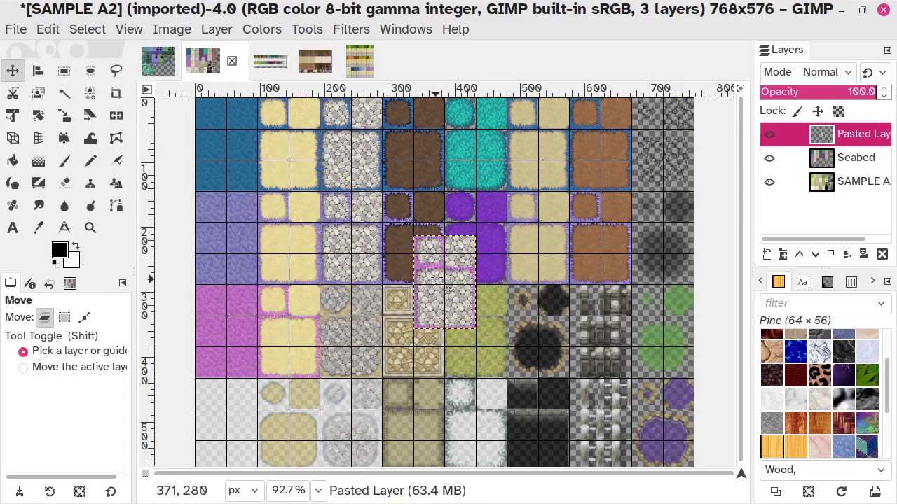
{"action": "left_click_drag", "start_coordinate": [457, 267], "coordinate": [367, 315]}
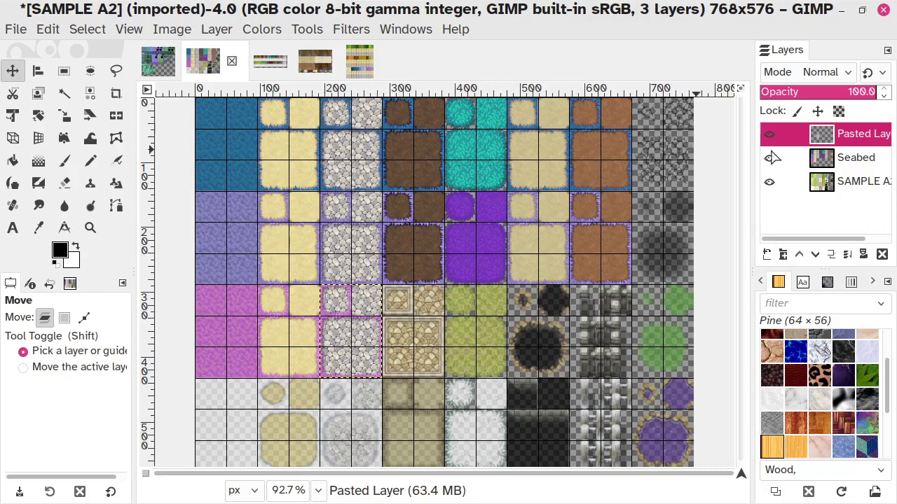
{"action": "left_click", "coordinate": [848, 255]}
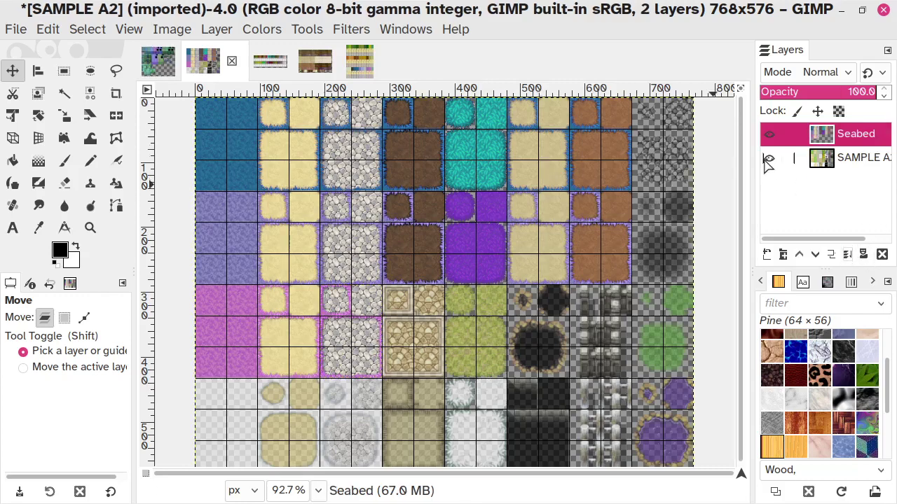
Toggle the SAMPLE A2 layer's visibility to check which blocks of the Seabed layer are still empty, leaving it shown.
{"action": "left_click", "coordinate": [767, 158]}
{"action": "left_click", "coordinate": [767, 159]}
{"action": "left_click", "coordinate": [767, 159]}
{"action": "left_click", "coordinate": [766, 158]}
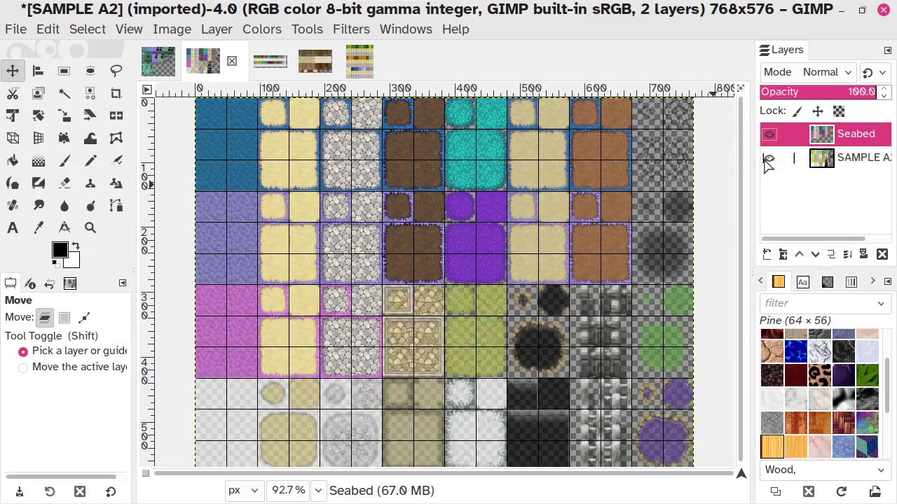
{"action": "left_click", "coordinate": [768, 159]}
{"action": "left_click", "coordinate": [768, 159]}
{"action": "left_click", "coordinate": [768, 161]}
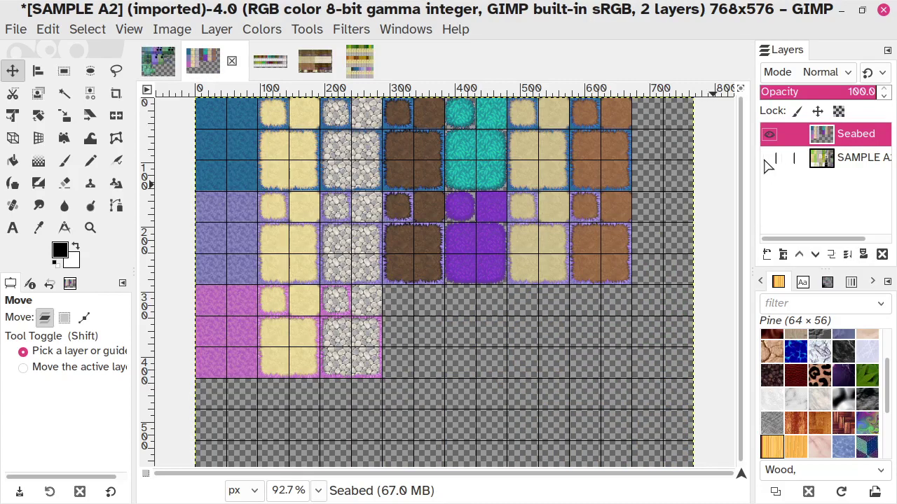
{"action": "left_click", "coordinate": [768, 162]}
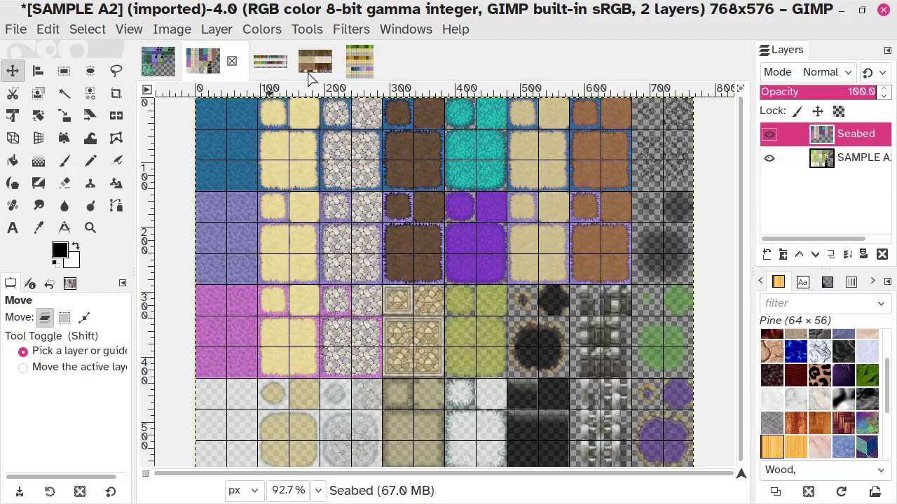
Copy the pink-edged dark brown dirt block starting at 864, 288 from the recolored grass edges for new dirt types image.
{"action": "left_click", "coordinate": [315, 62]}
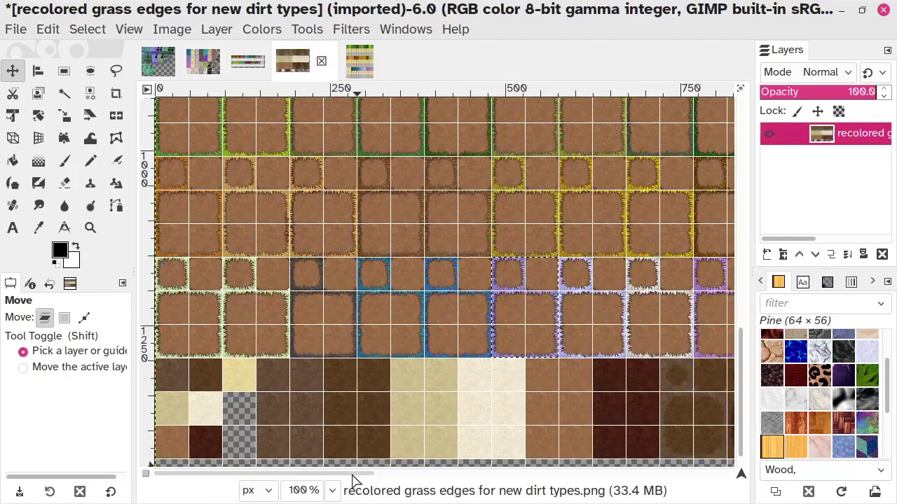
{"action": "left_click_drag", "start_coordinate": [354, 481], "coordinate": [489, 485]}
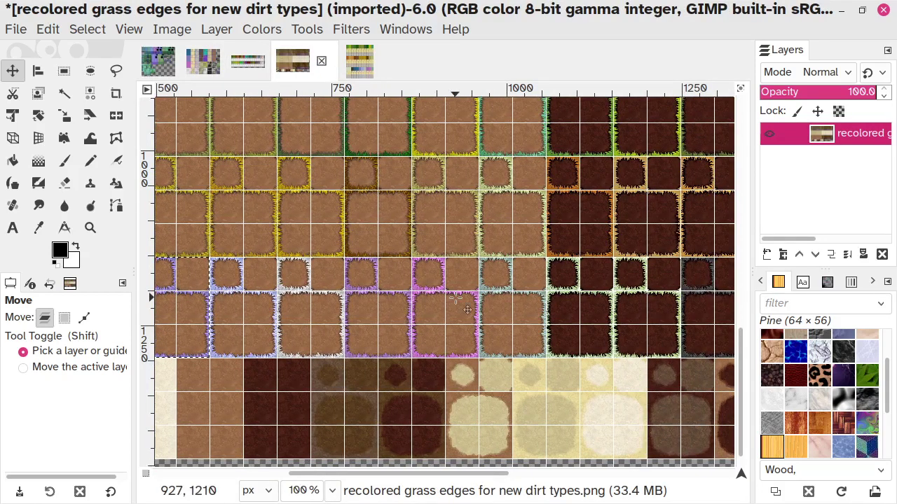
{"action": "scroll", "coordinate": [457, 300], "scroll_direction": "down", "scroll_amount": 10}
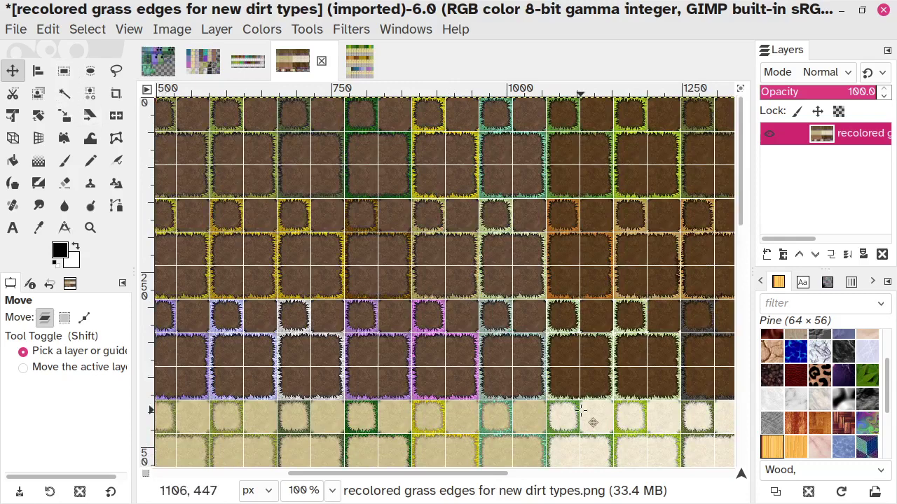
{"action": "left_click_drag", "start_coordinate": [447, 476], "coordinate": [639, 481]}
{"action": "scroll", "coordinate": [484, 240], "scroll_direction": "down", "scroll_amount": 6}
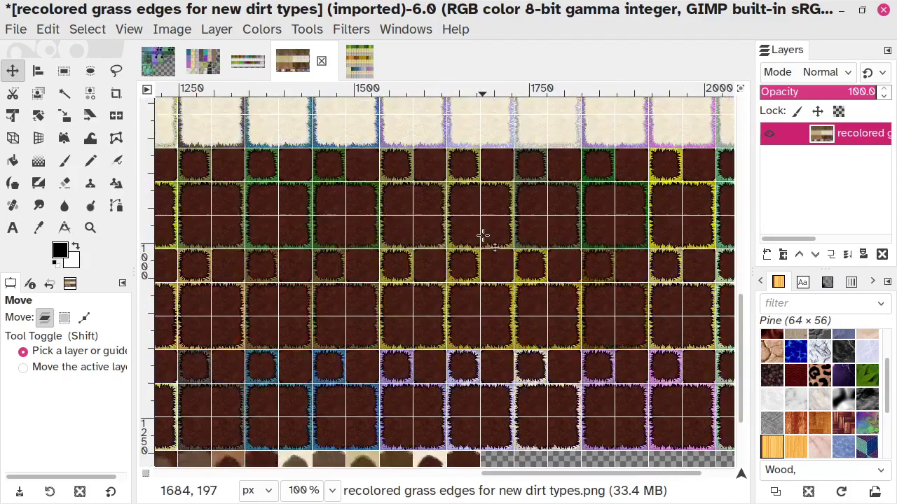
{"action": "scroll", "coordinate": [484, 237], "scroll_direction": "down", "scroll_amount": 10}
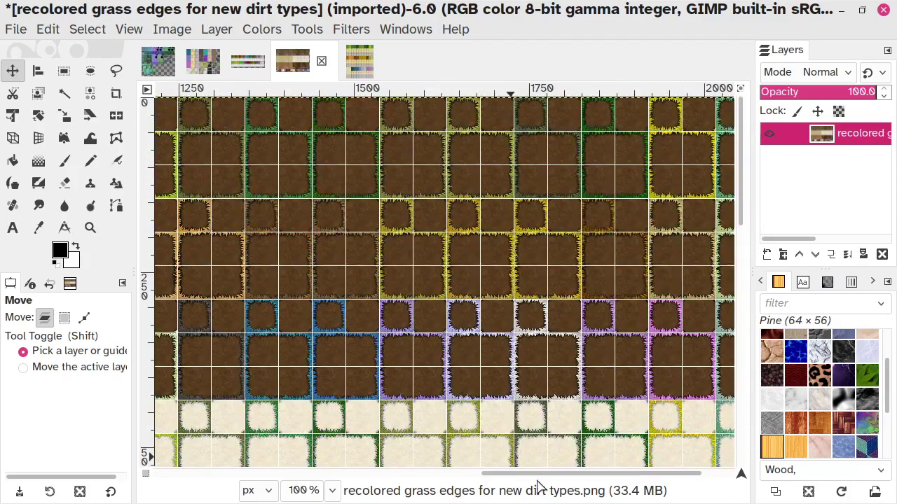
{"action": "left_click_drag", "start_coordinate": [537, 477], "coordinate": [334, 475]}
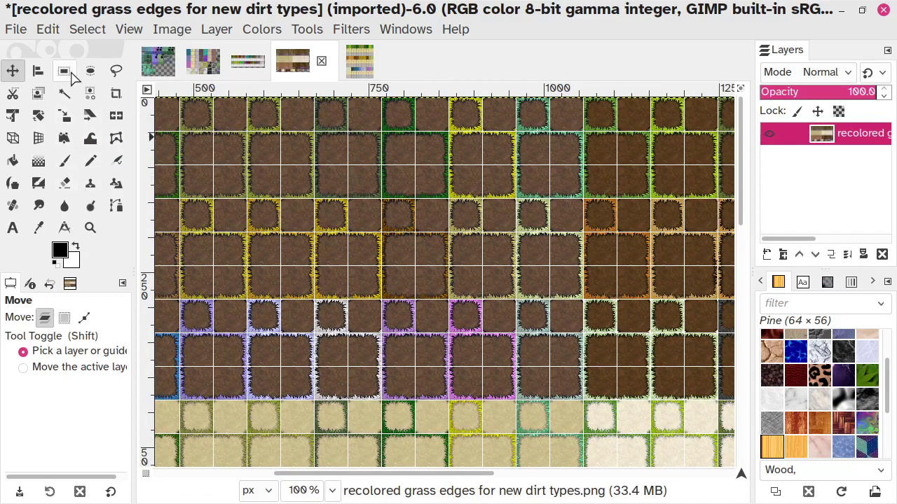
{"action": "left_click", "coordinate": [69, 73]}
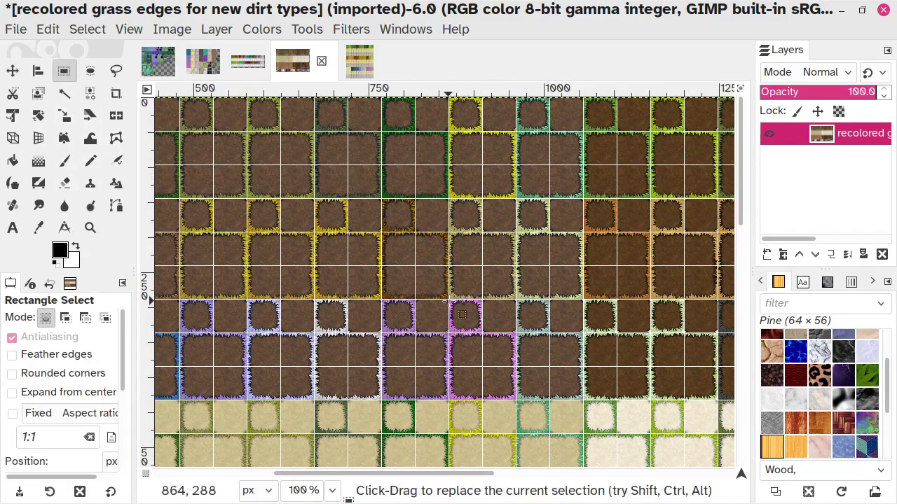
{"action": "left_click_drag", "start_coordinate": [448, 300], "coordinate": [516, 401]}
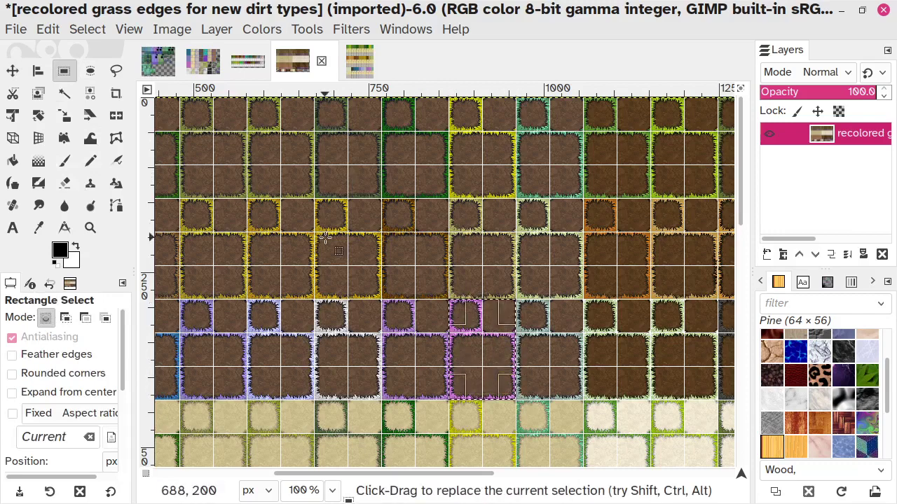
{"action": "key", "text": "ctrl+c"}
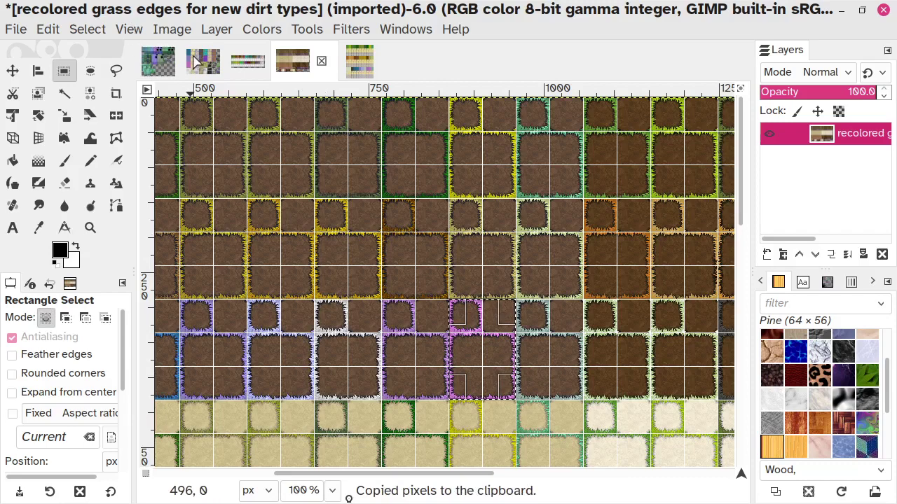
Paste the copied pink-edged brown dirt block as a new layer in the SAMPLE A2 image.
{"action": "left_click", "coordinate": [196, 62]}
{"action": "left_click", "coordinate": [50, 31]}
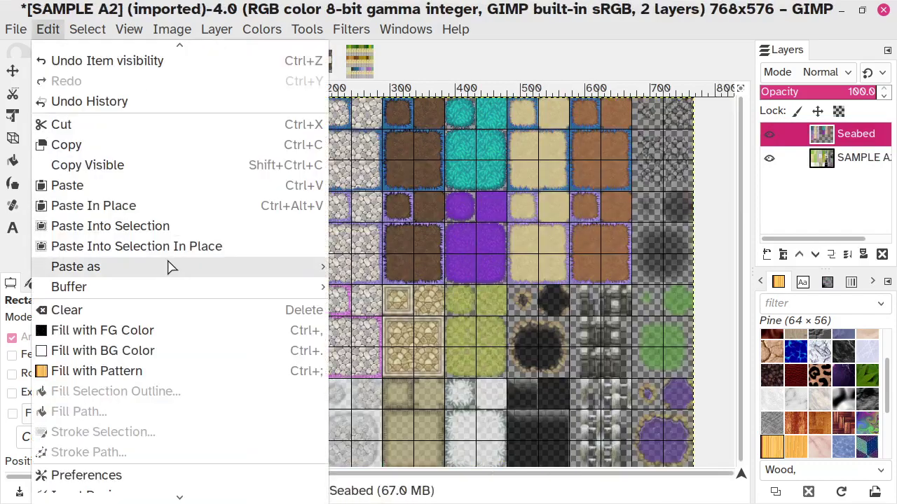
{"action": "mouse_move", "coordinate": [170, 268]}
{"action": "left_click", "coordinate": [379, 269]}
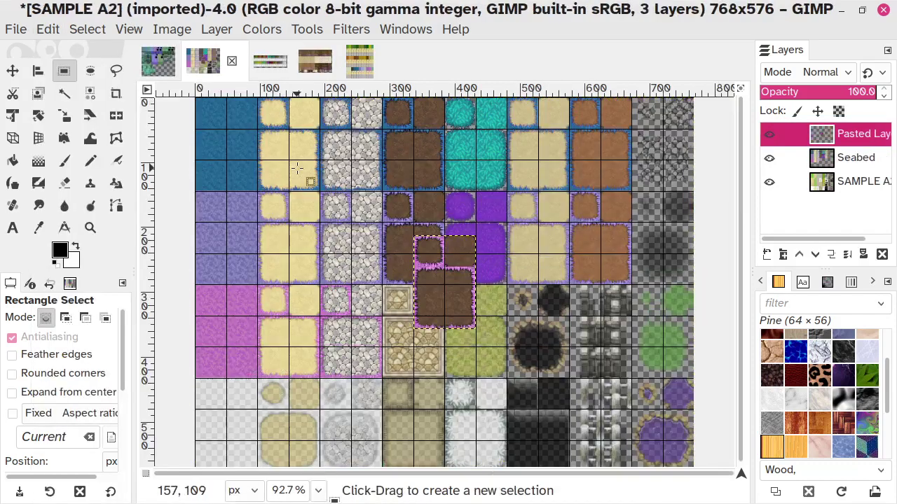
Move the pink-edged brown dirt onto the fourth block of the third terrain row and merge it down into the Seabed layer.
{"action": "left_click", "coordinate": [38, 71]}
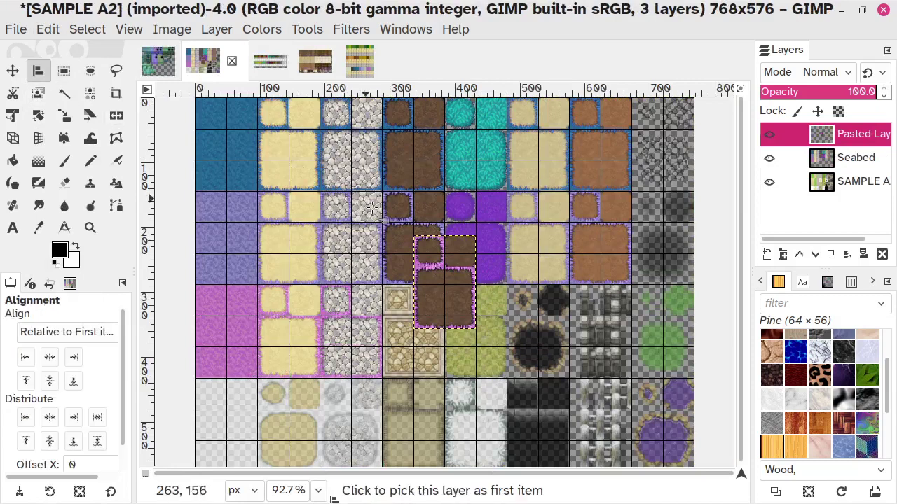
{"action": "left_click_drag", "start_coordinate": [454, 271], "coordinate": [465, 293]}
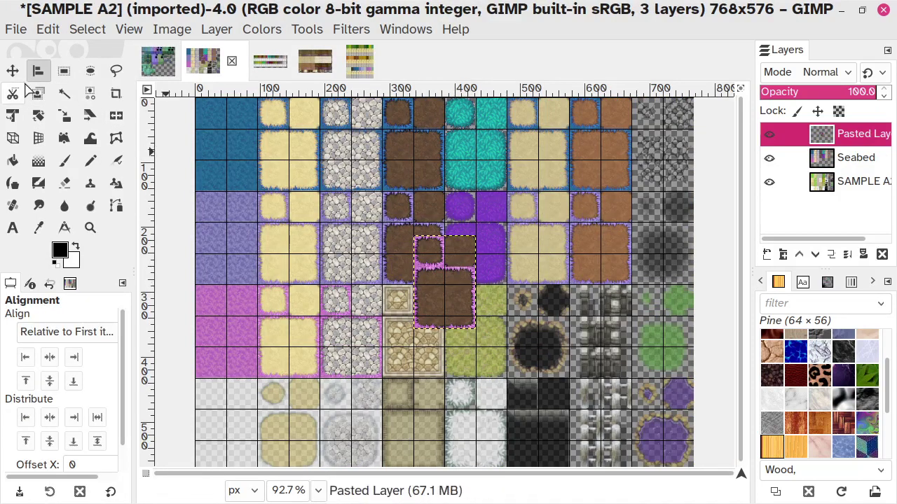
{"action": "left_click", "coordinate": [12, 71]}
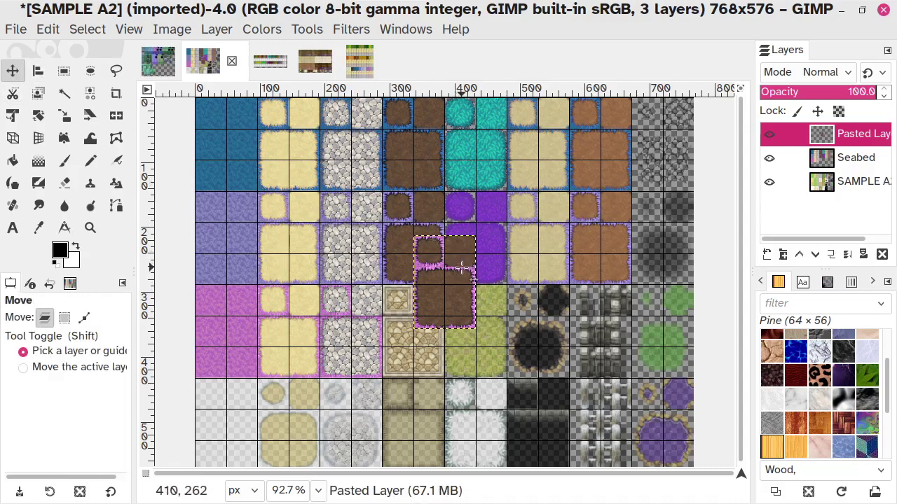
{"action": "left_click_drag", "start_coordinate": [466, 268], "coordinate": [430, 315]}
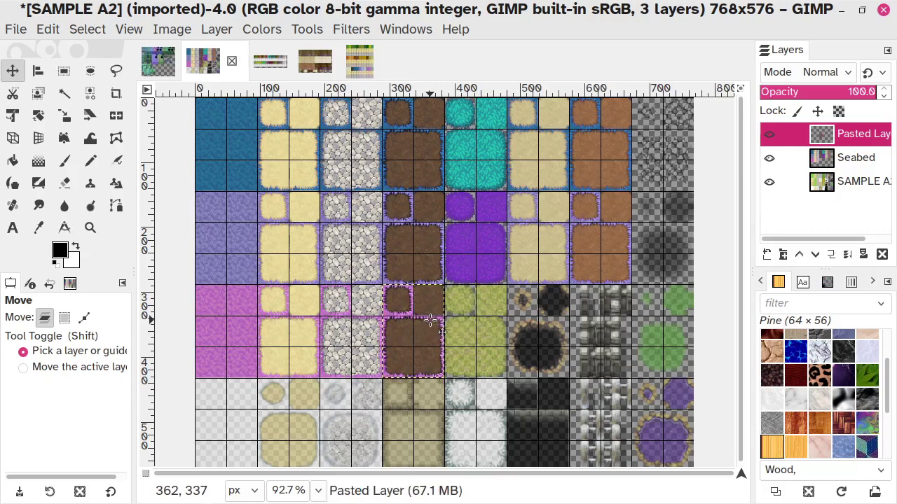
{"action": "left_click", "coordinate": [847, 254]}
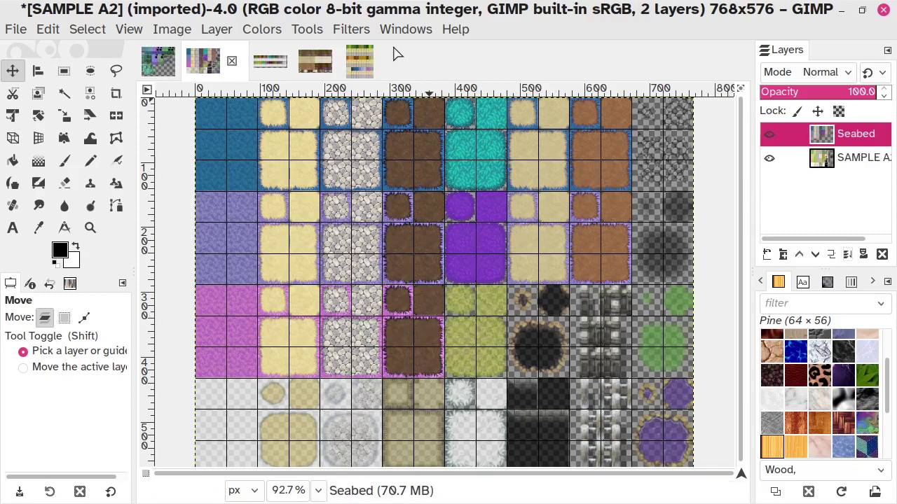
Copy the pink-edged tan dirt block starting at 864, 720 from the recolored grass edges for new dirt types image.
{"action": "left_click", "coordinate": [316, 62]}
{"action": "scroll", "coordinate": [519, 290], "scroll_direction": "down", "scroll_amount": 3}
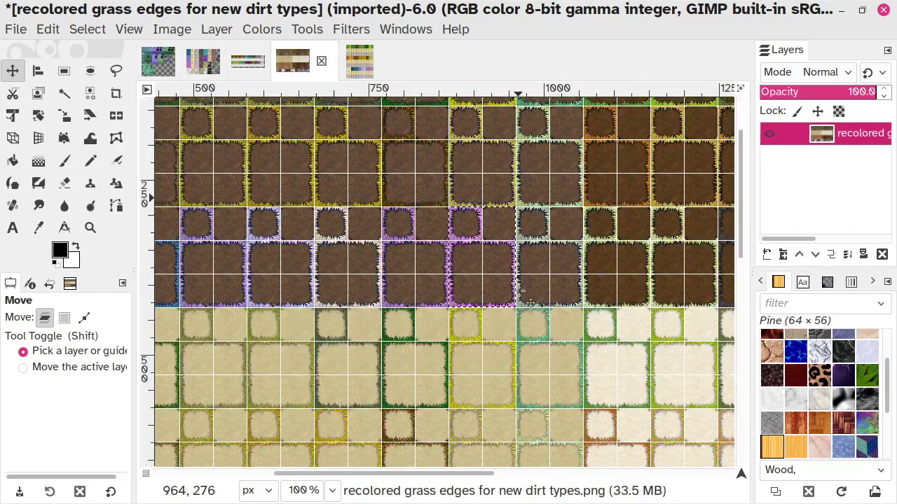
{"action": "scroll", "coordinate": [519, 291], "scroll_direction": "down", "scroll_amount": 8}
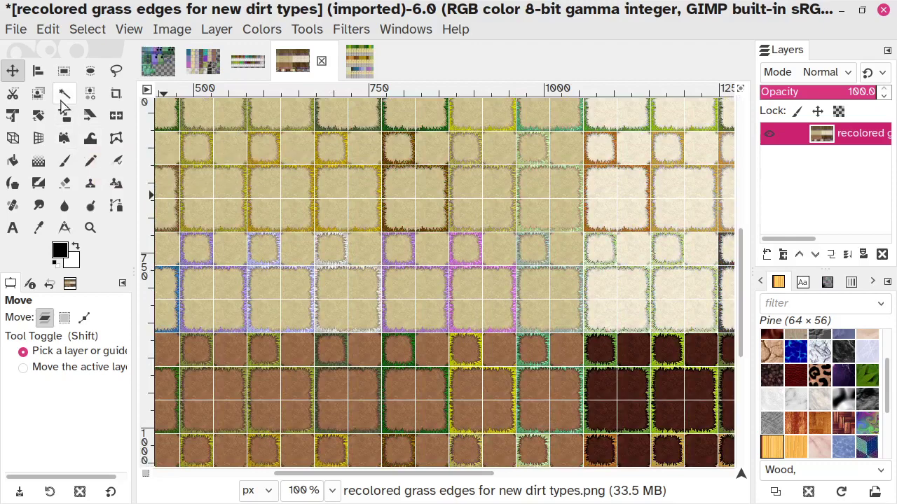
{"action": "left_click", "coordinate": [64, 70]}
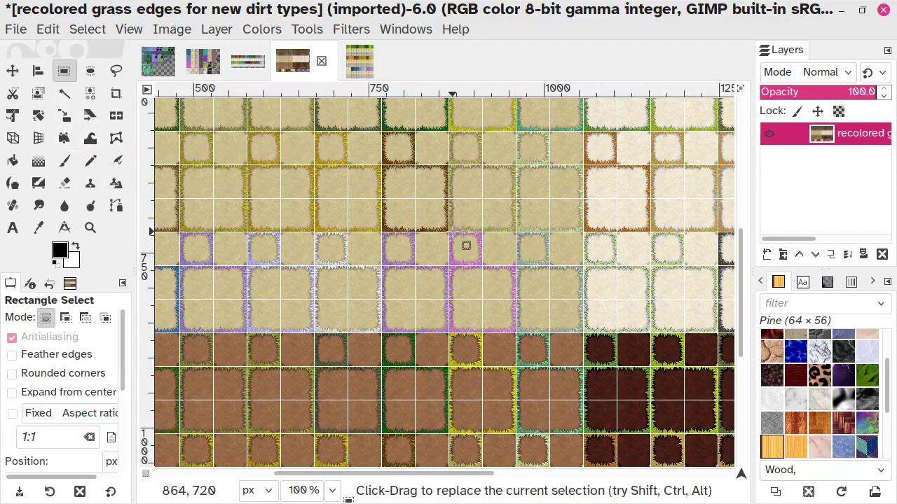
{"action": "left_click_drag", "start_coordinate": [451, 234], "coordinate": [512, 333]}
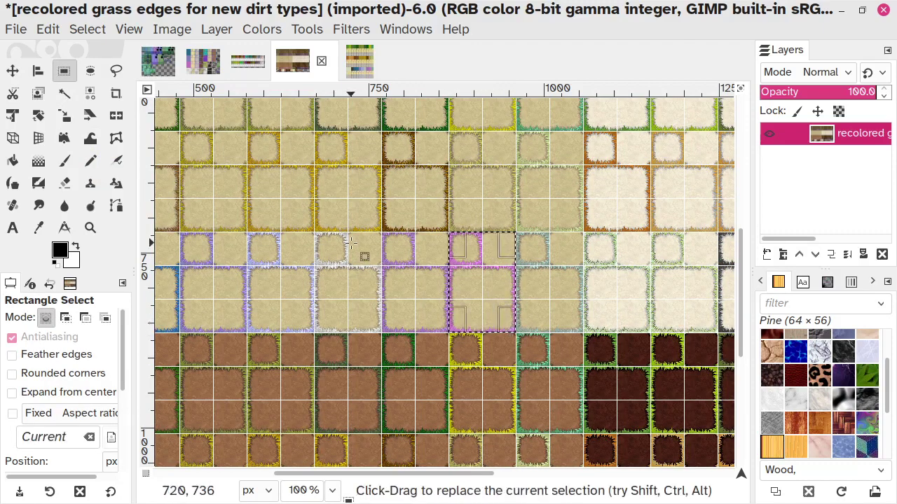
{"action": "key", "text": "ctrl+c"}
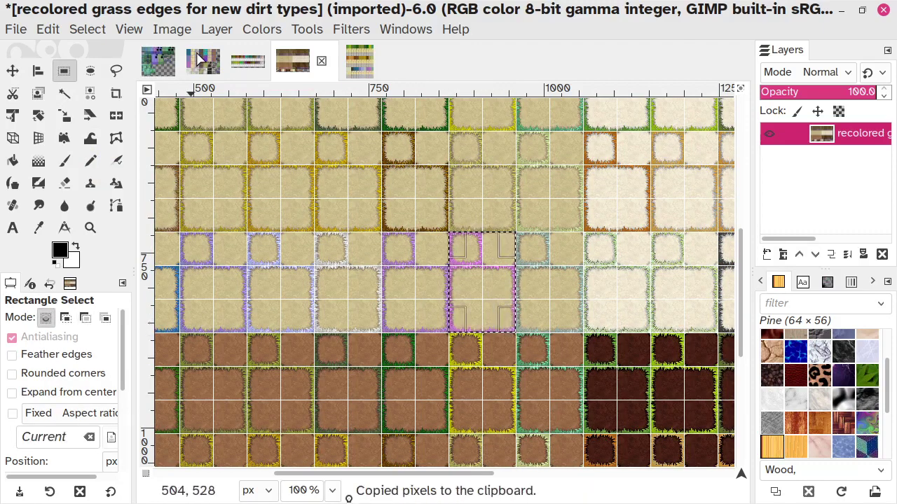
Paste the copied pink-edged tan dirt block as a new layer in the SAMPLE A2 image.
{"action": "left_click", "coordinate": [199, 60]}
{"action": "left_click", "coordinate": [47, 29]}
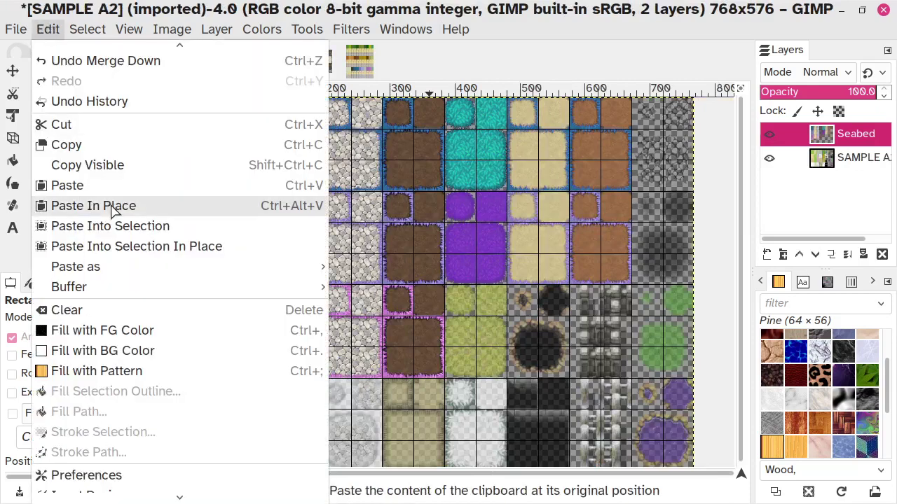
{"action": "mouse_move", "coordinate": [319, 267]}
{"action": "left_click", "coordinate": [392, 267]}
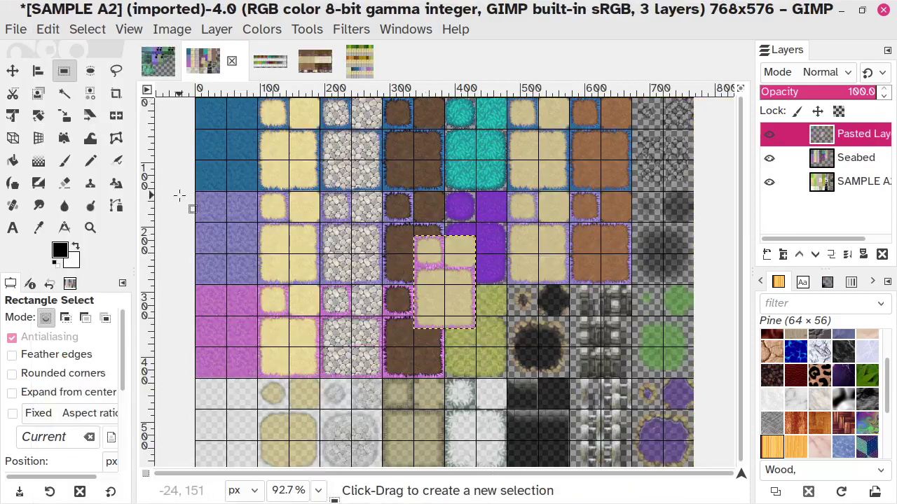
Move the pink-edged tan dirt onto the sixth block of the third terrain row and merge it down into the Seabed layer.
{"action": "left_click", "coordinate": [12, 70]}
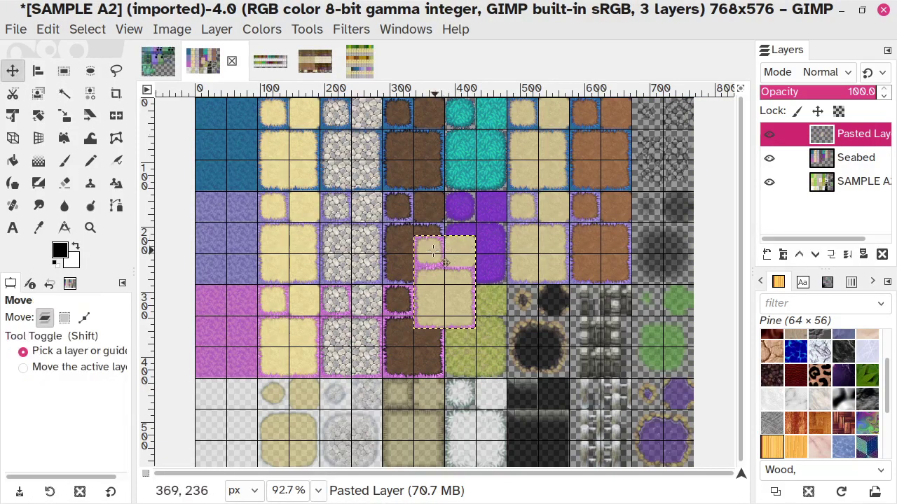
{"action": "left_click_drag", "start_coordinate": [429, 265], "coordinate": [524, 313]}
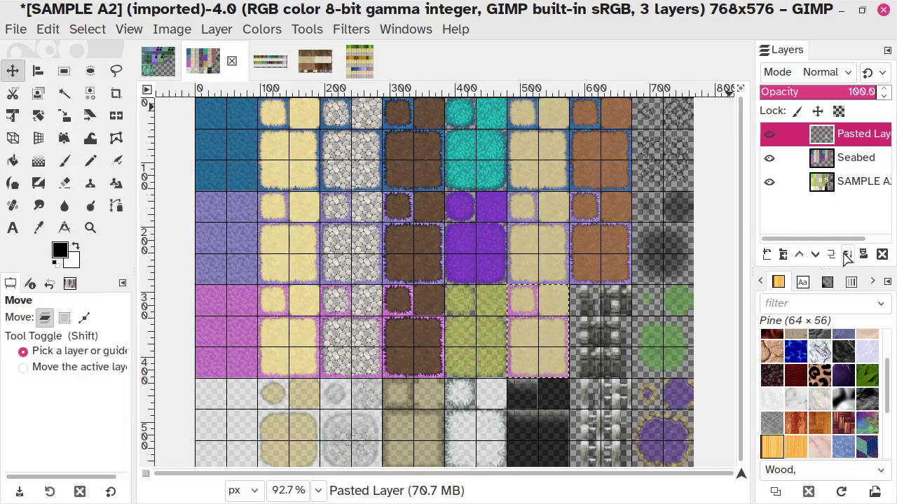
{"action": "left_click", "coordinate": [847, 253]}
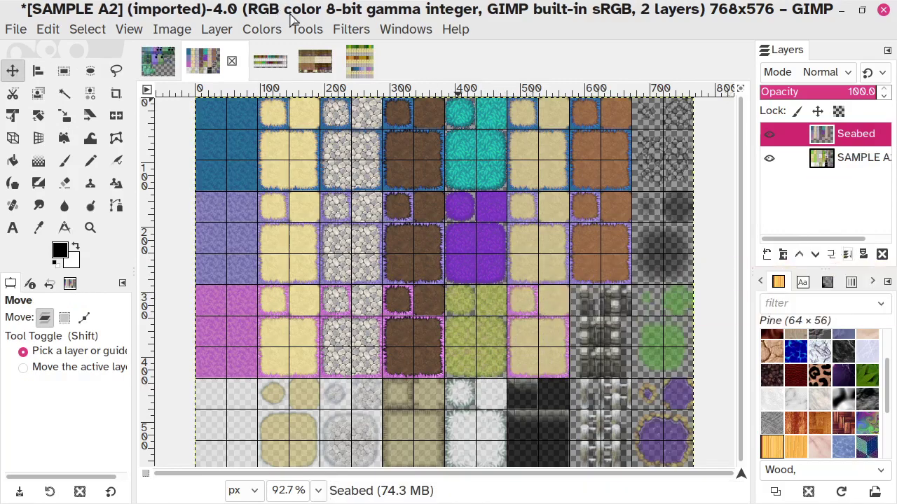
Copy the pink-edged medium brown dirt block, below the tan one, from the recolored grass edges for new dirt types image.
{"action": "left_click", "coordinate": [359, 63]}
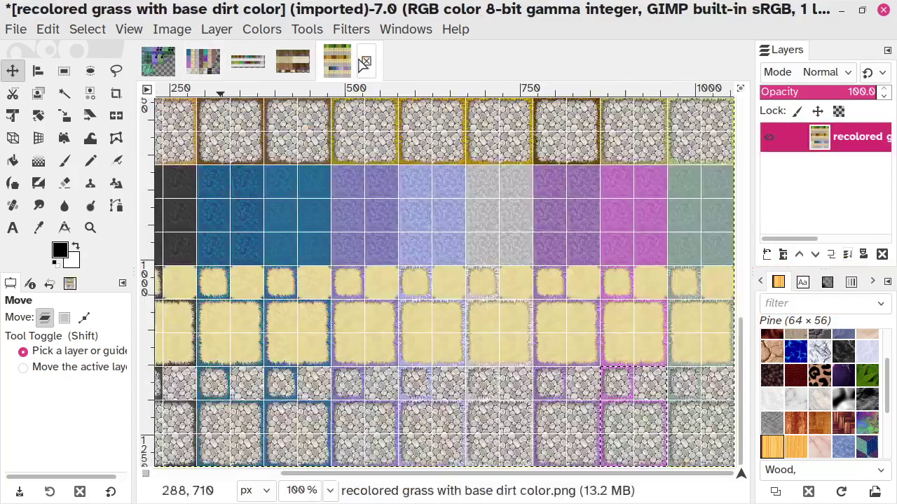
{"action": "left_click", "coordinate": [291, 62]}
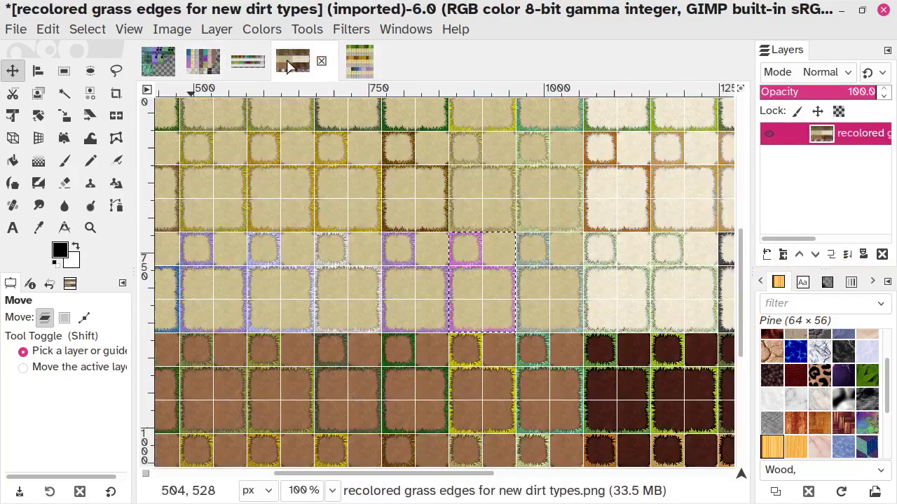
{"action": "scroll", "coordinate": [468, 286], "scroll_direction": "down", "scroll_amount": 10}
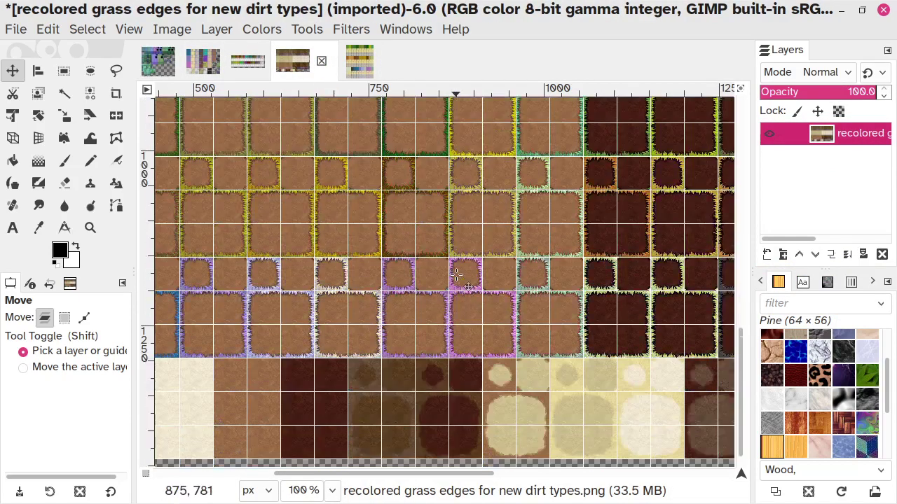
{"action": "left_click", "coordinate": [64, 72]}
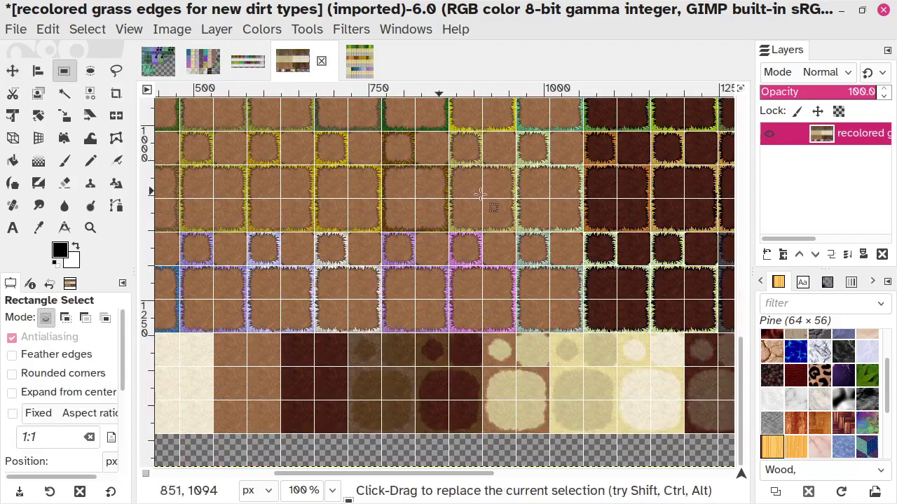
{"action": "left_click_drag", "start_coordinate": [453, 232], "coordinate": [514, 333]}
{"action": "key", "text": "ctrl+c"}
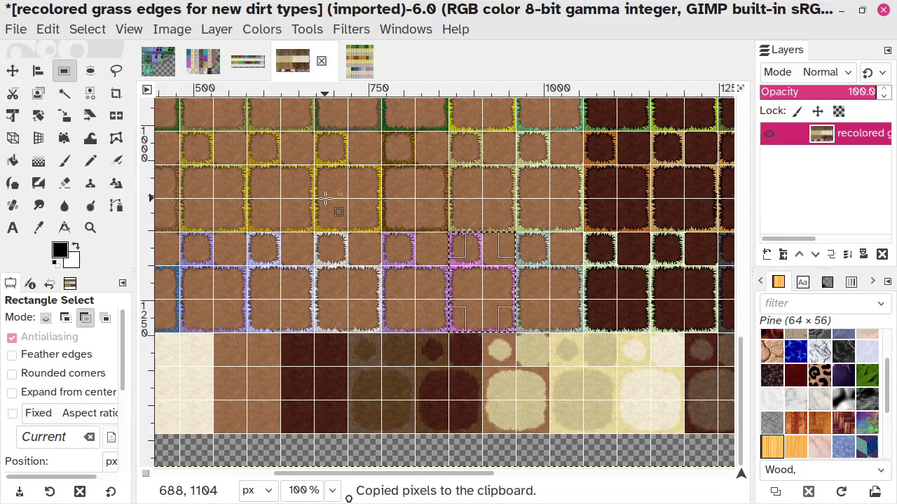
Paste the copied pink-edged medium brown dirt block as a new layer in the SAMPLE A2 image.
{"action": "left_click", "coordinate": [202, 60]}
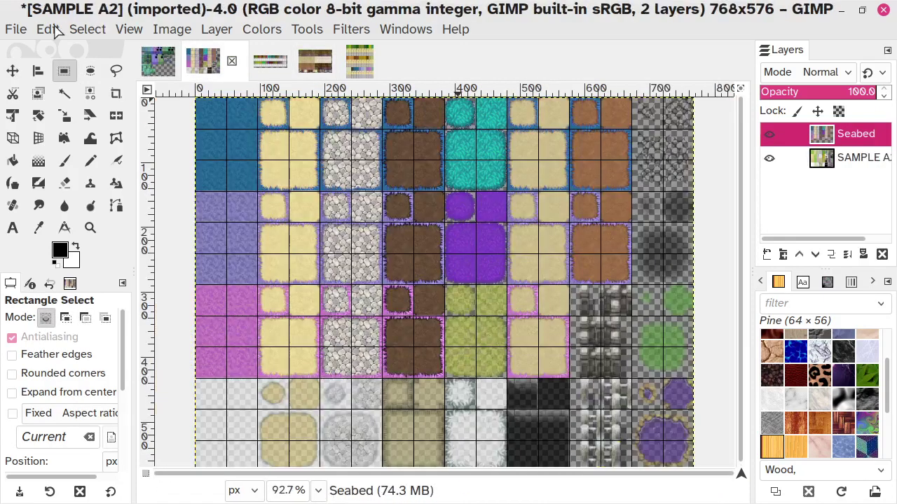
{"action": "left_click", "coordinate": [48, 29]}
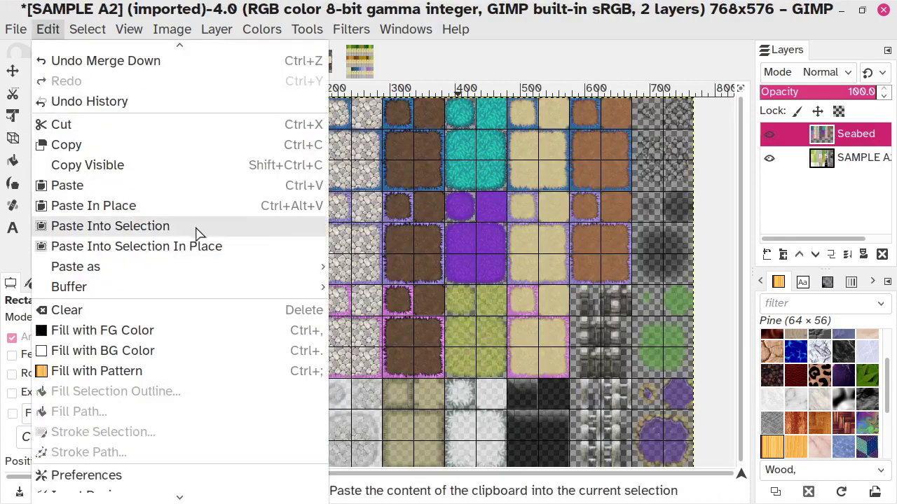
{"action": "mouse_move", "coordinate": [286, 267]}
{"action": "left_click", "coordinate": [332, 266]}
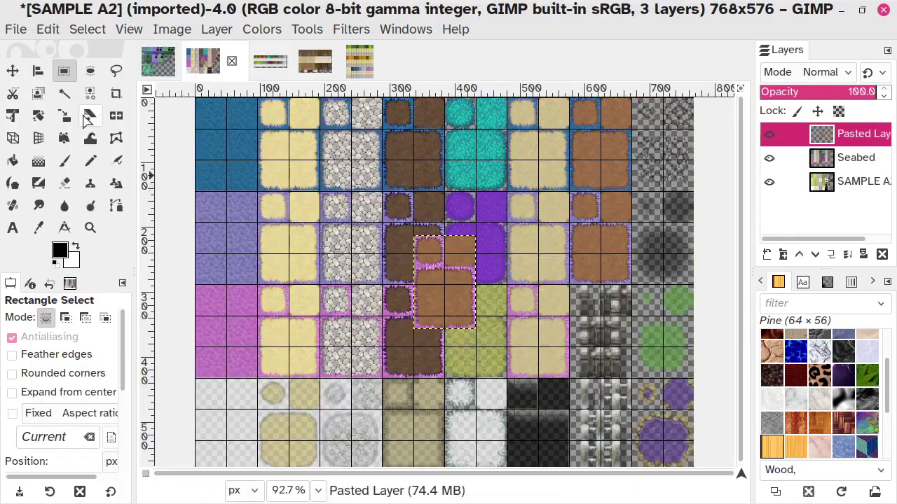
Move the pink-edged medium brown dirt onto the seventh block of the third terrain row and merge it down into the Seabed layer.
{"action": "left_click", "coordinate": [12, 71]}
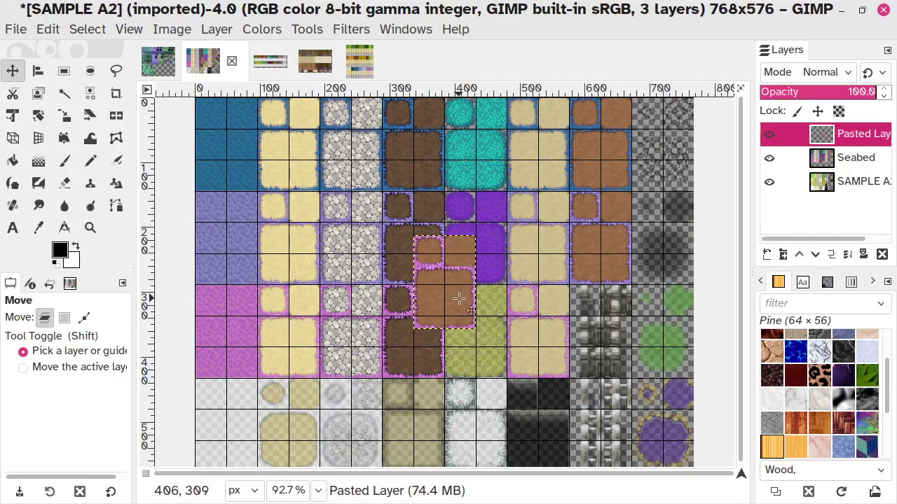
{"action": "left_click_drag", "start_coordinate": [458, 299], "coordinate": [608, 343]}
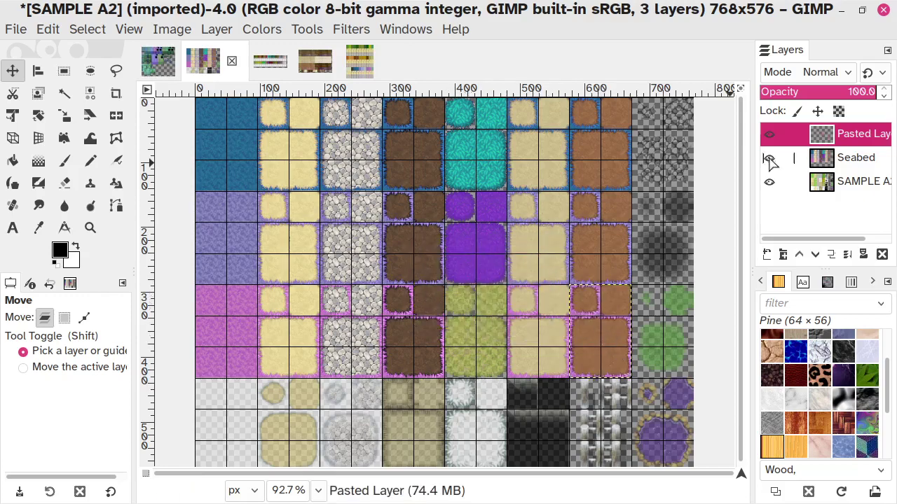
{"action": "left_click", "coordinate": [848, 255]}
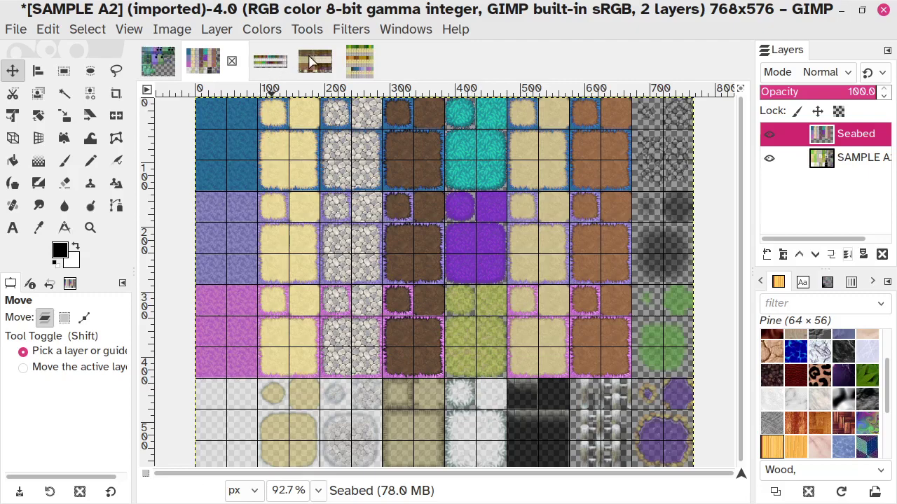
Copy the light pink grass block starting at 1536, 0 from the recolored grass types image.
{"action": "left_click", "coordinate": [273, 61]}
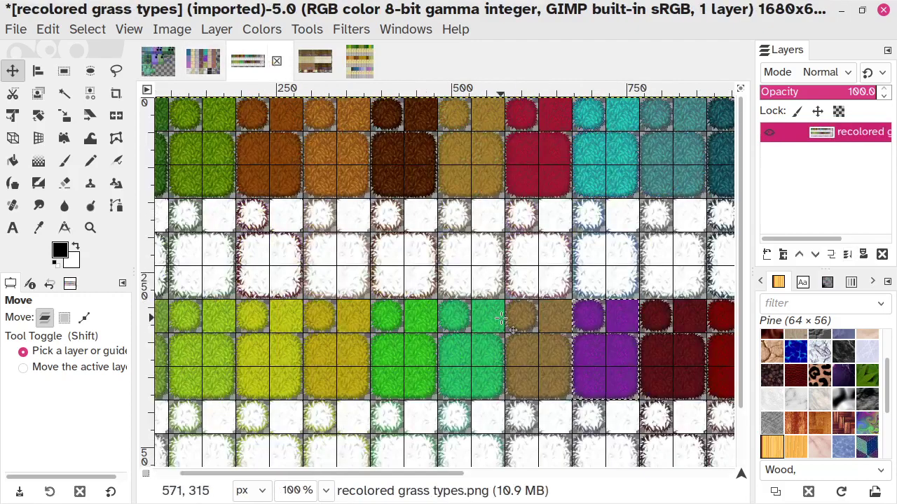
{"action": "left_click_drag", "start_coordinate": [443, 478], "coordinate": [730, 474]}
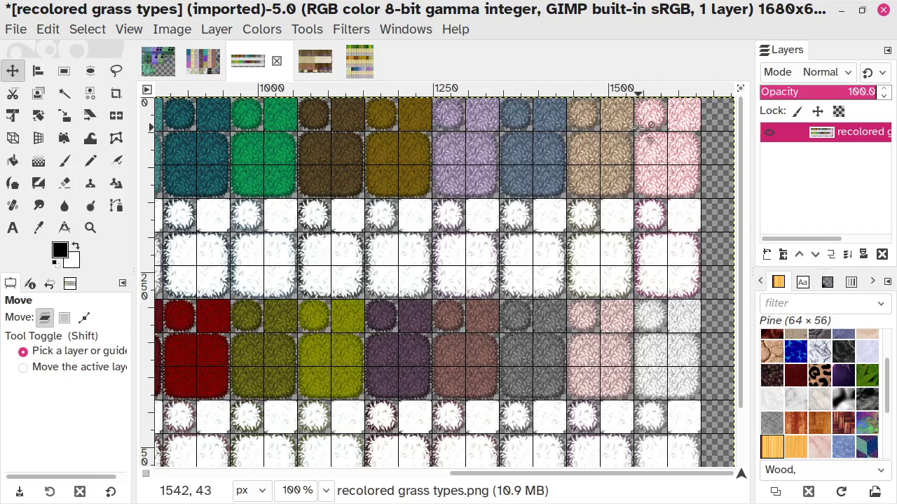
{"action": "left_click", "coordinate": [63, 71]}
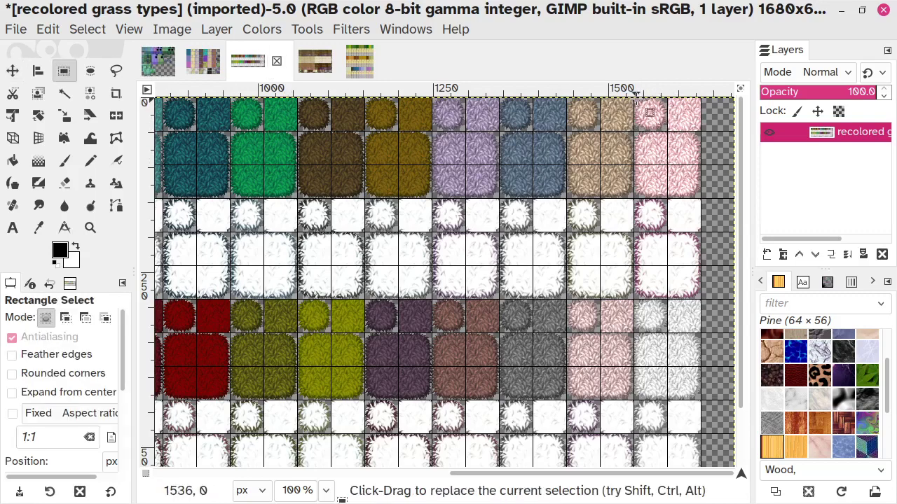
{"action": "left_click_drag", "start_coordinate": [635, 98], "coordinate": [698, 199]}
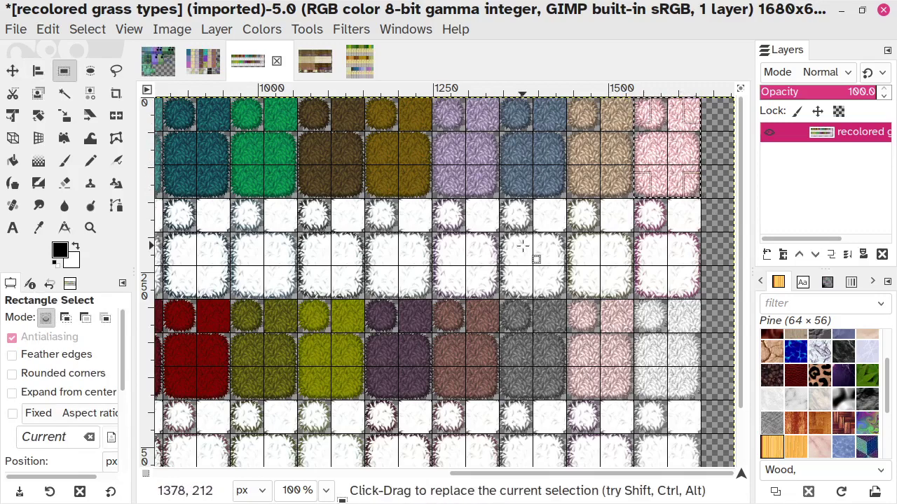
{"action": "key", "text": "ctrl+c"}
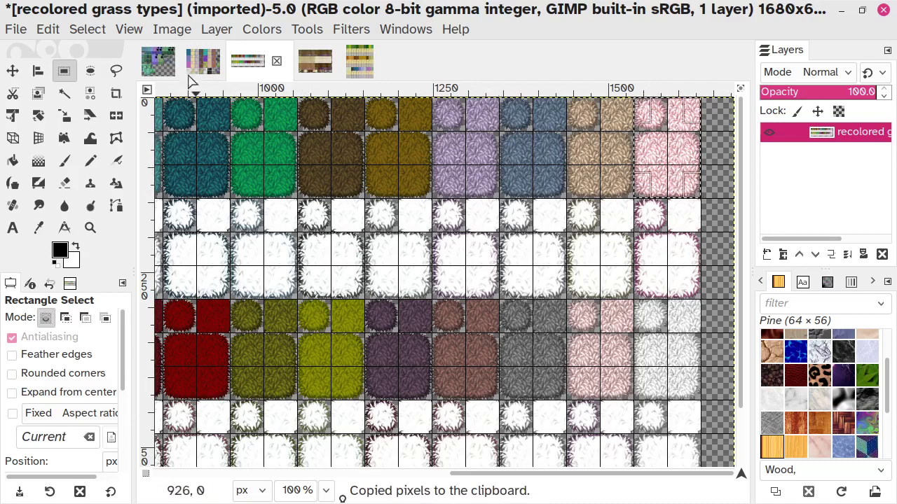
Paste the light pink grass as a new layer in SAMPLE A2 and move it onto the fifth block of the third terrain row.
{"action": "left_click", "coordinate": [198, 61]}
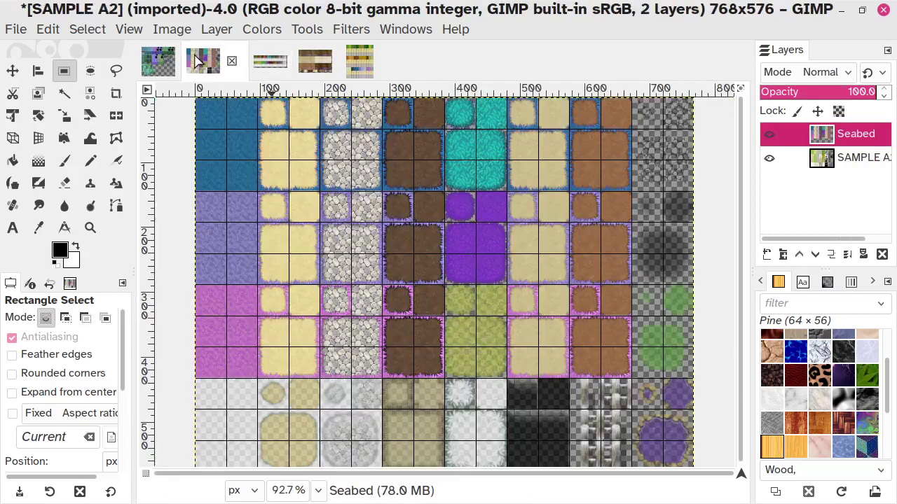
{"action": "left_click", "coordinate": [48, 29]}
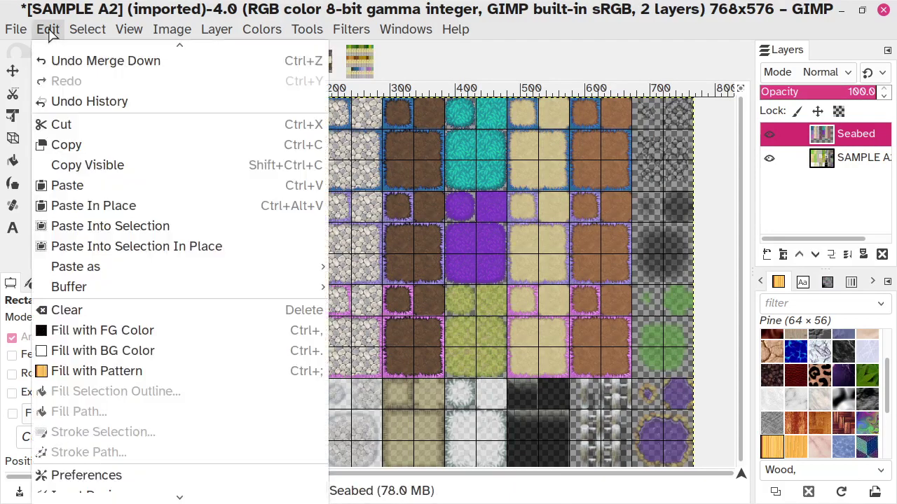
{"action": "mouse_move", "coordinate": [164, 267]}
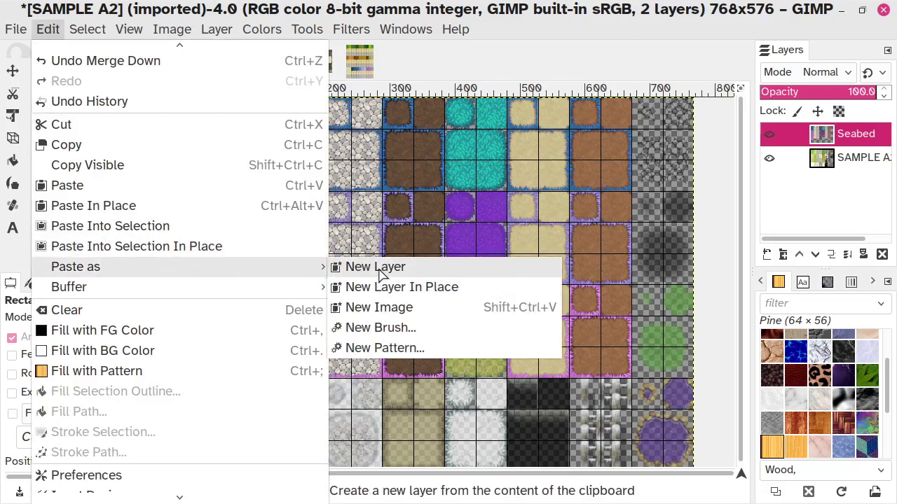
{"action": "left_click", "coordinate": [380, 267]}
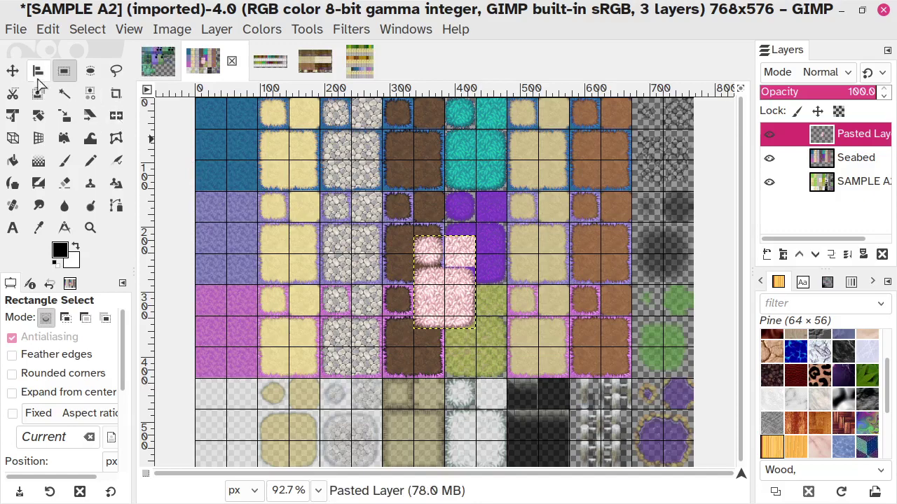
{"action": "left_click", "coordinate": [12, 70]}
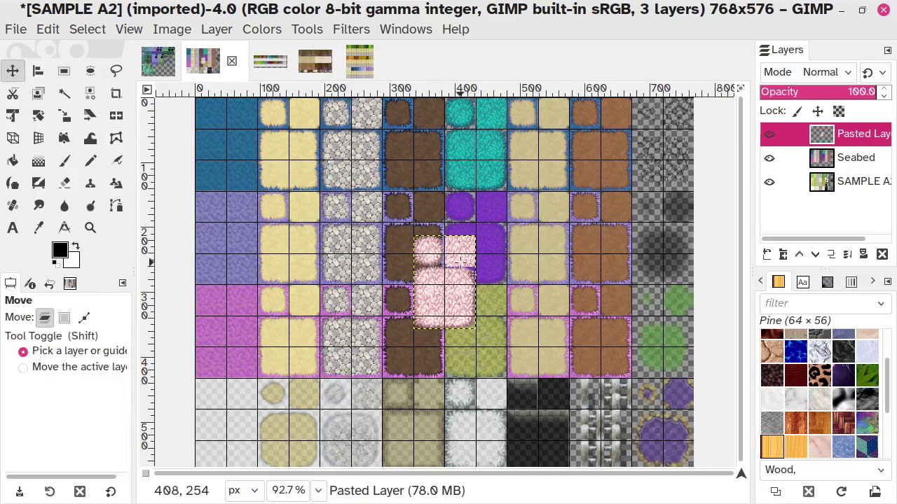
{"action": "left_click_drag", "start_coordinate": [463, 264], "coordinate": [485, 307]}
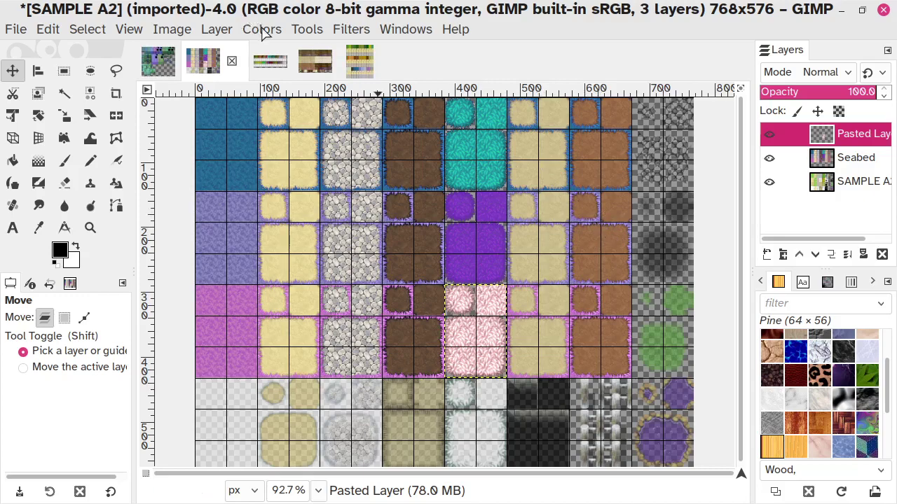
Start a Hue-Saturation adjustment on the pasted light pink grass layer and set its lightness to -20.
{"action": "left_click", "coordinate": [263, 28]}
{"action": "left_click", "coordinate": [301, 121]}
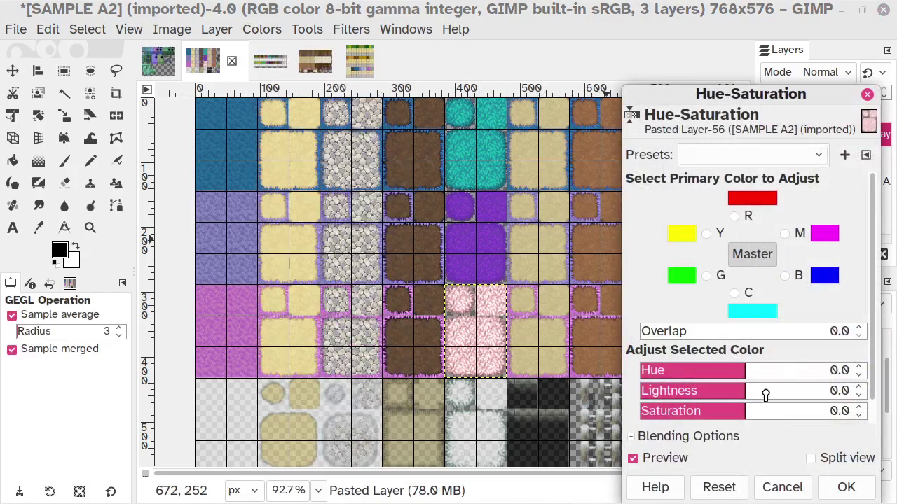
{"action": "left_click_drag", "start_coordinate": [744, 392], "coordinate": [723, 392]}
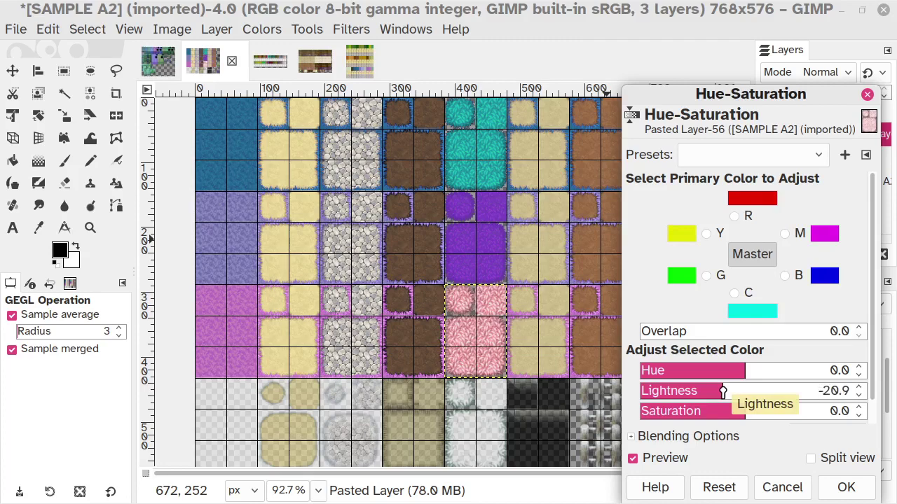
{"action": "left_click", "coordinate": [846, 390]}
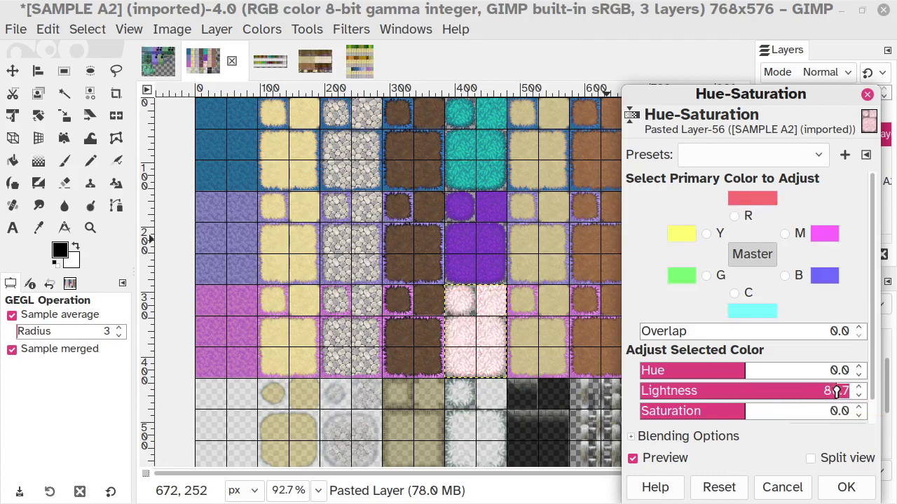
{"action": "type", "text": "-20"}
{"action": "key", "text": "Return"}
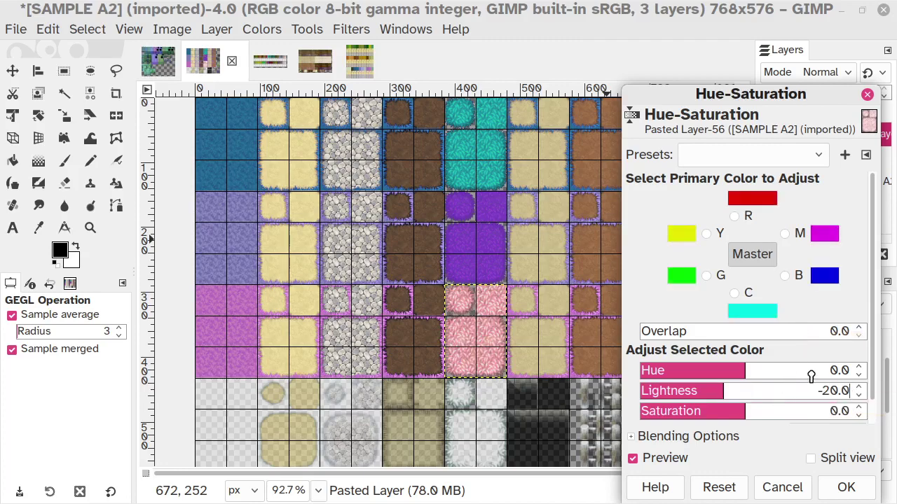
Shift the pink grass's hue to -25 in the Hue-Saturation adjustment.
{"action": "left_click_drag", "start_coordinate": [748, 372], "coordinate": [729, 372]}
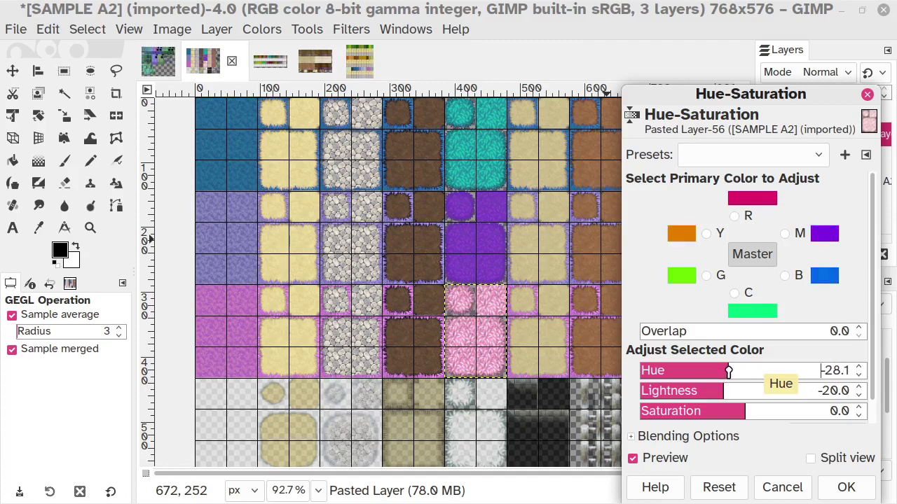
{"action": "mouse_move", "coordinate": [729, 372]}
{"action": "left_mouse_down"}
{"action": "mouse_move", "coordinate": [720, 371]}
{"action": "mouse_move", "coordinate": [731, 371]}
{"action": "left_mouse_up"}
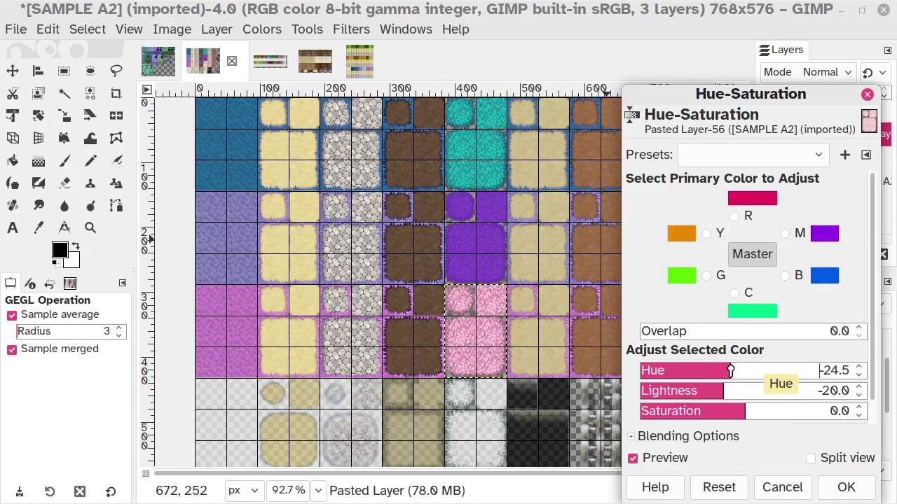
{"action": "left_click", "coordinate": [832, 371]}
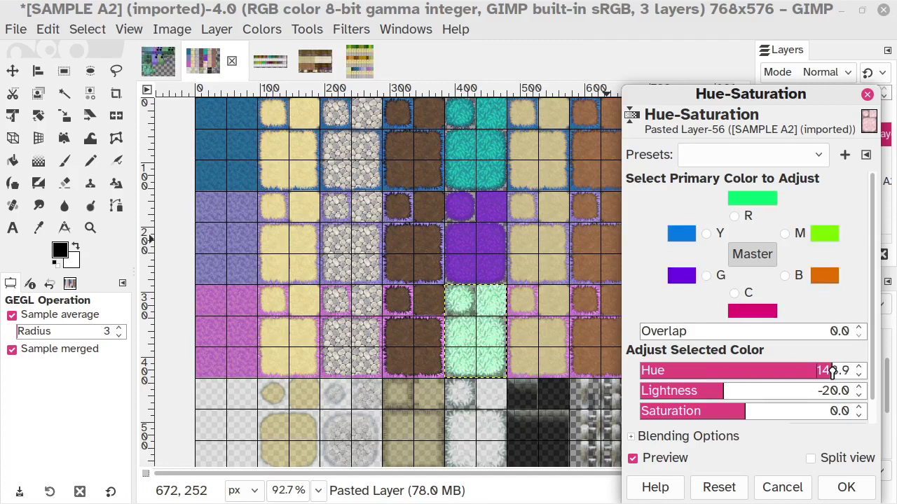
{"action": "type", "text": "-25"}
{"action": "key", "text": "Return"}
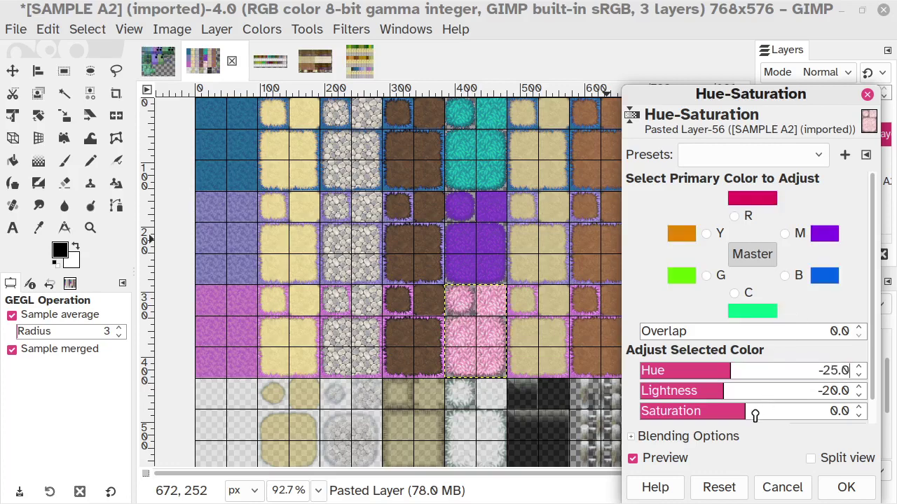
Raise the pink grass's saturation to 50 in the Hue-Saturation adjustment.
{"action": "left_click_drag", "start_coordinate": [755, 415], "coordinate": [798, 418]}
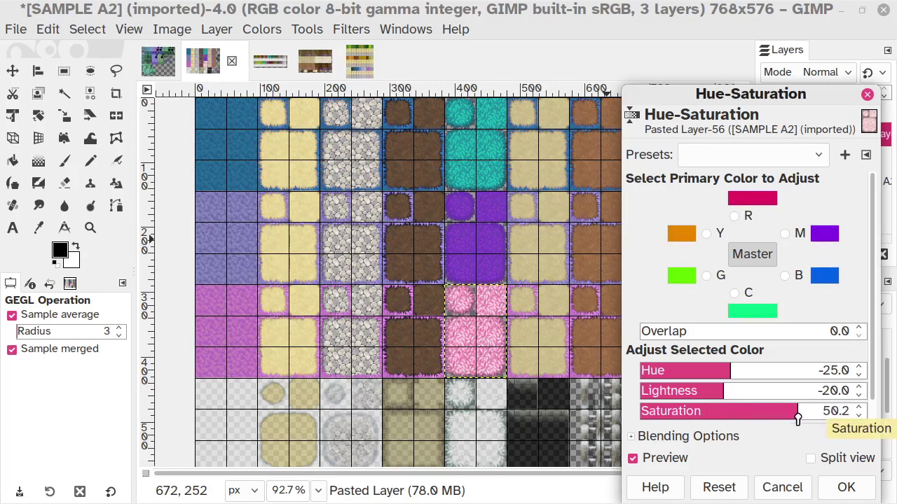
{"action": "left_click", "coordinate": [836, 415]}
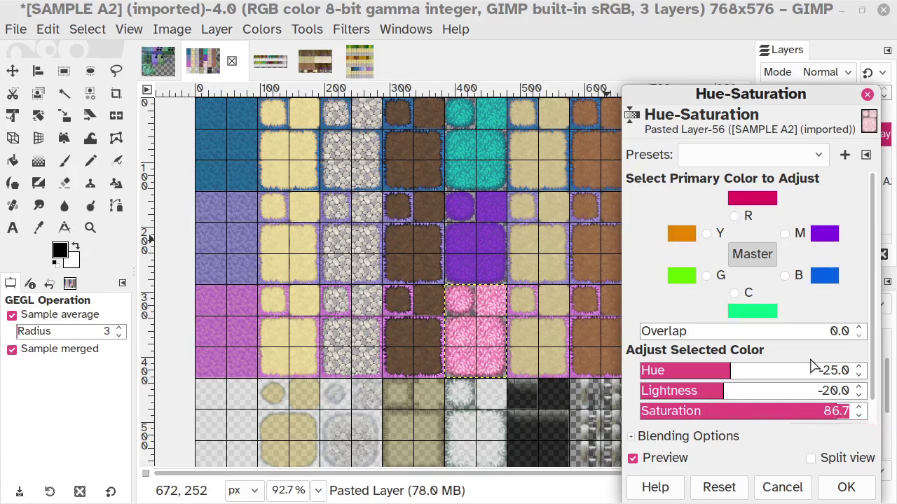
{"action": "type", "text": "50"}
{"action": "key", "text": "Return"}
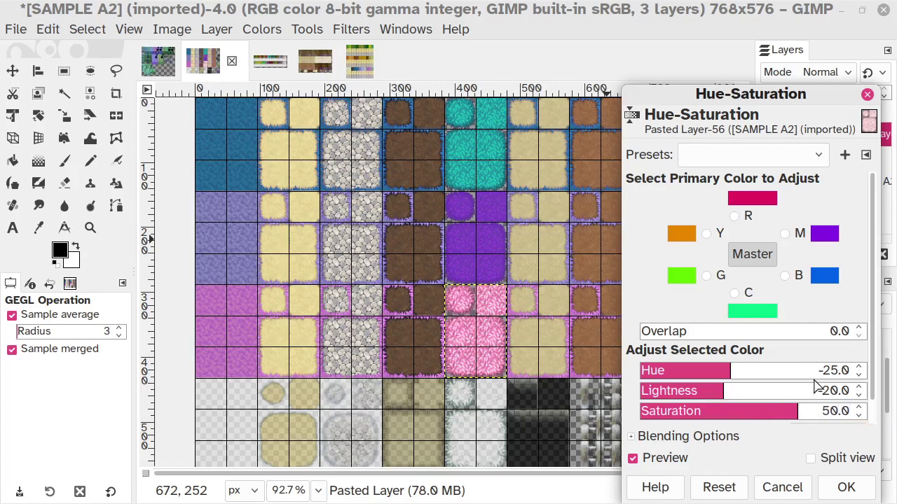
Compare the pink grass repeatedly with and without the Hue-Saturation preview.
{"action": "left_click", "coordinate": [666, 461]}
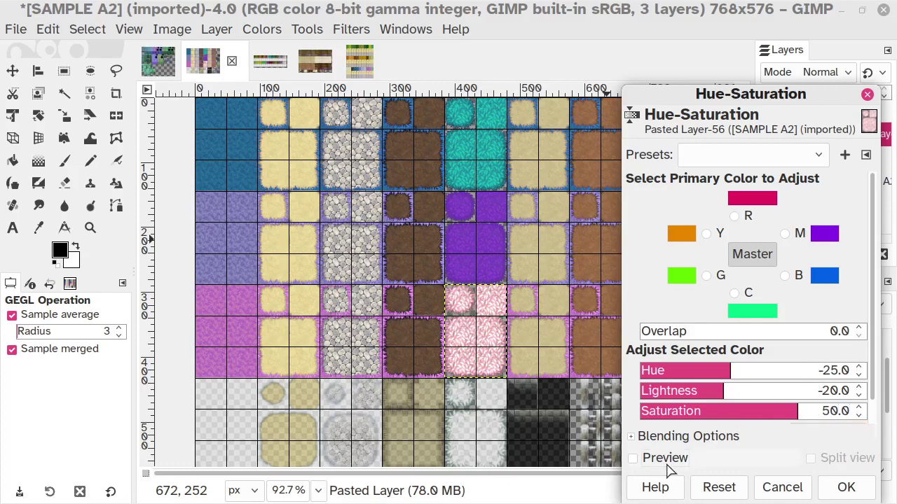
{"action": "left_click", "coordinate": [669, 467]}
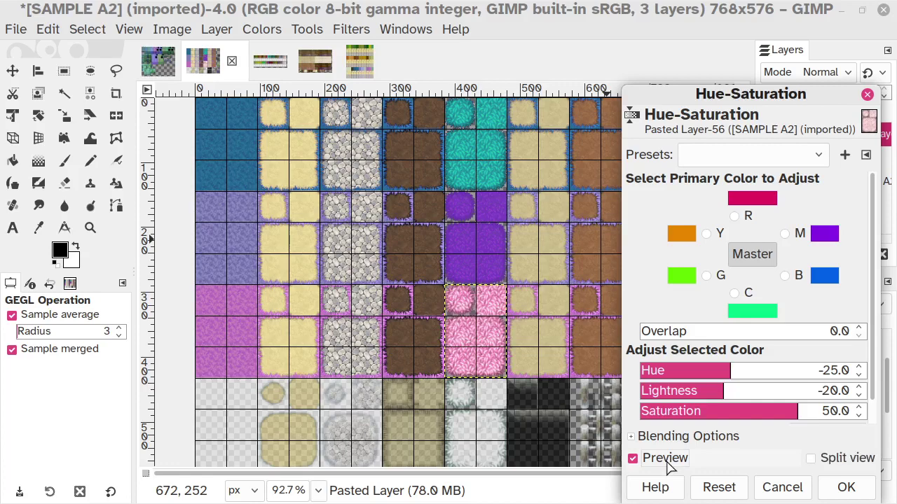
{"action": "left_click", "coordinate": [669, 468]}
{"action": "left_click", "coordinate": [669, 467]}
{"action": "left_click", "coordinate": [670, 467]}
{"action": "left_click", "coordinate": [669, 467]}
{"action": "left_click", "coordinate": [669, 467]}
{"action": "left_click", "coordinate": [669, 467]}
{"action": "left_click", "coordinate": [668, 463]}
{"action": "left_click", "coordinate": [668, 463]}
Apply the Hue-Saturation adjustment and merge the recoloured pink grass down into the Seabed layer.
{"action": "left_click", "coordinate": [846, 487]}
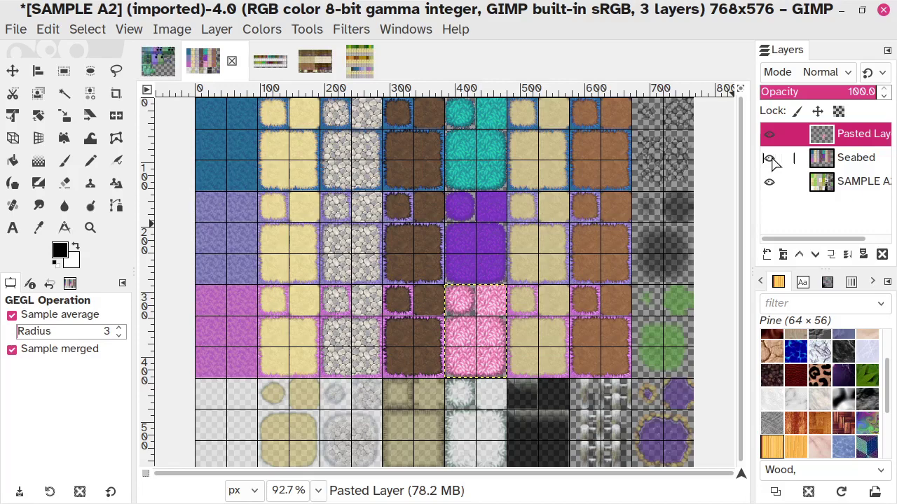
{"action": "left_click", "coordinate": [848, 257]}
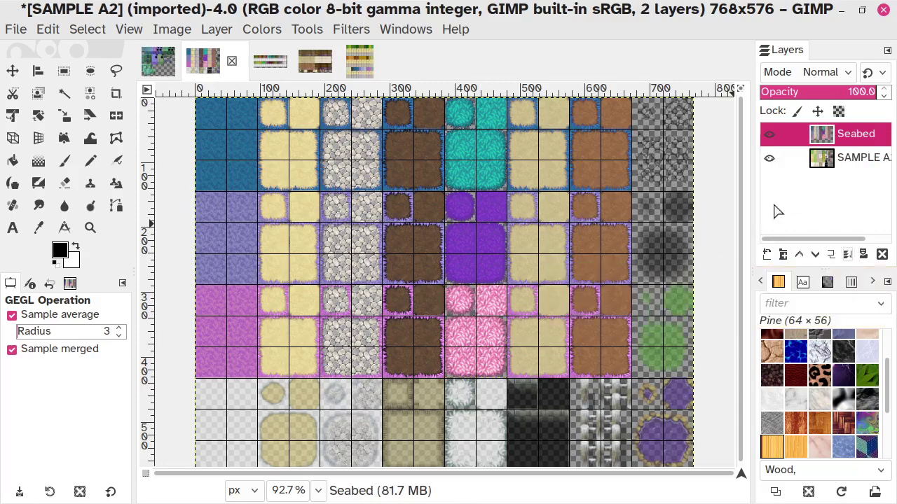
Examine the Seabed layer on its own by temporarily hiding SAMPLE A2, leaving both layers shown.
{"action": "left_click", "coordinate": [770, 160]}
{"action": "left_click", "coordinate": [770, 161]}
{"action": "left_click", "coordinate": [770, 160]}
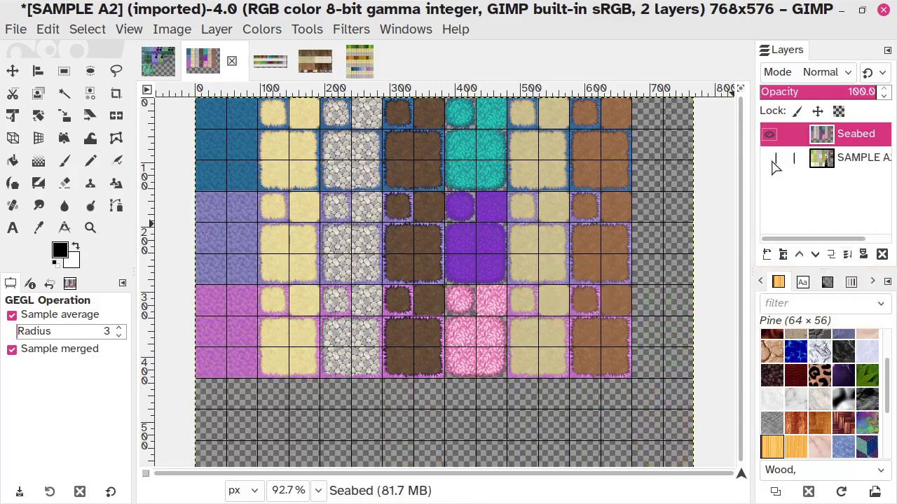
{"action": "left_click", "coordinate": [770, 161]}
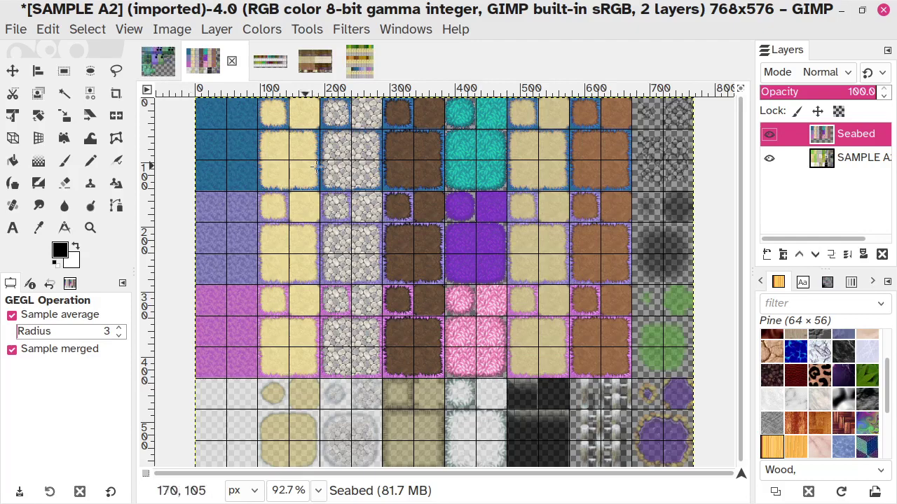
Copy the plain grey-green grass block starting at 960, 864 from the recolored grass with base dirt color image.
{"action": "left_click", "coordinate": [359, 63]}
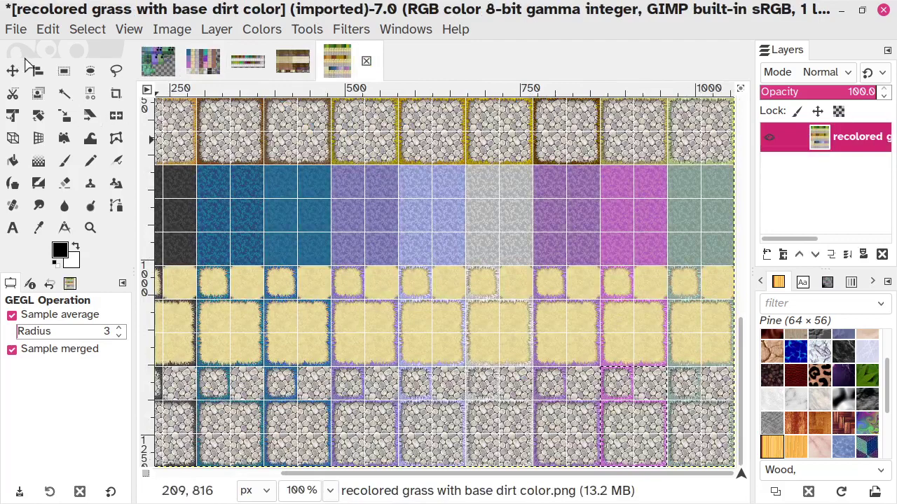
{"action": "left_click", "coordinate": [63, 71]}
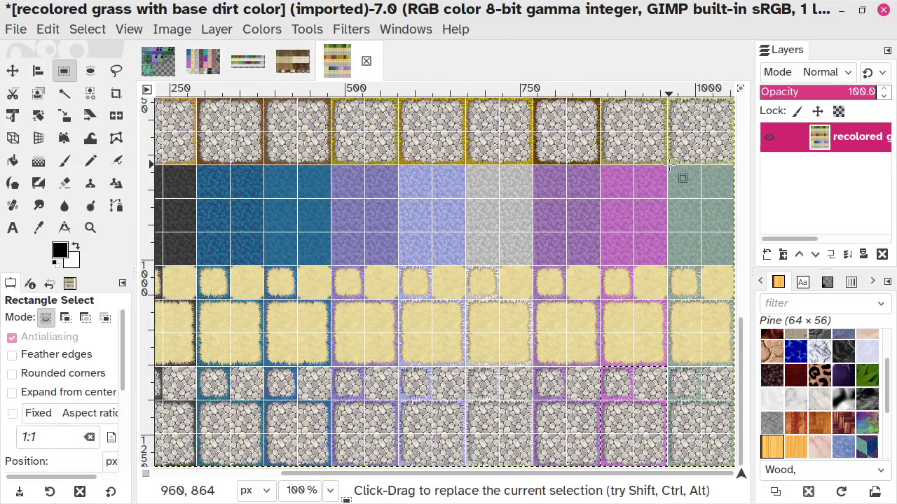
{"action": "left_click_drag", "start_coordinate": [667, 165], "coordinate": [735, 266]}
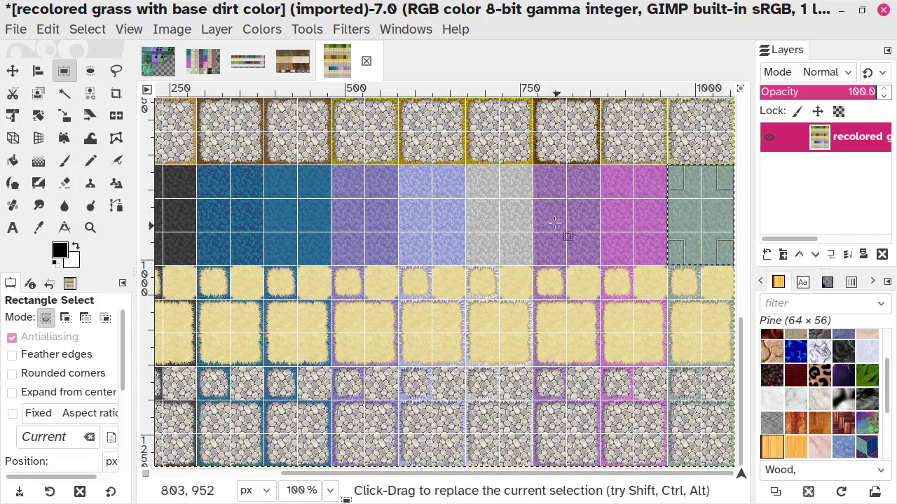
{"action": "key", "text": "ctrl"}
{"action": "key", "text": "ctrl+c"}
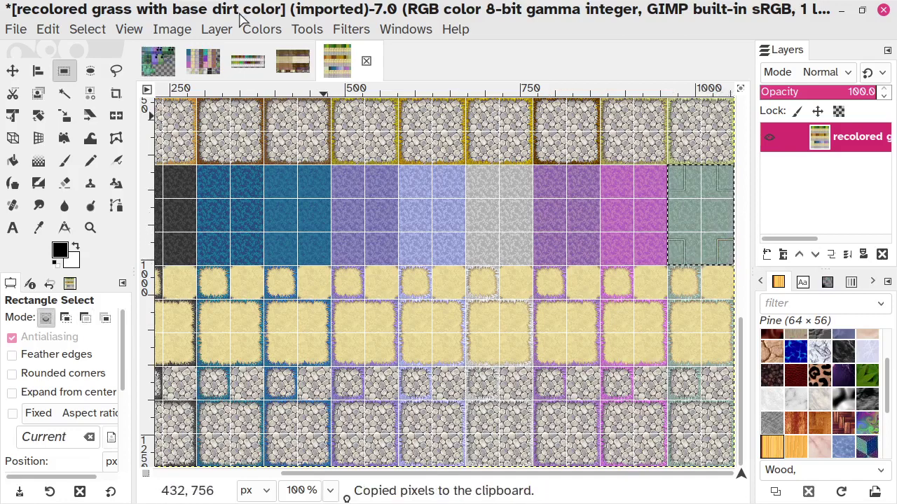
Paste the copied grey-green grass block as a new layer in the SAMPLE A2 image.
{"action": "left_click", "coordinate": [208, 61]}
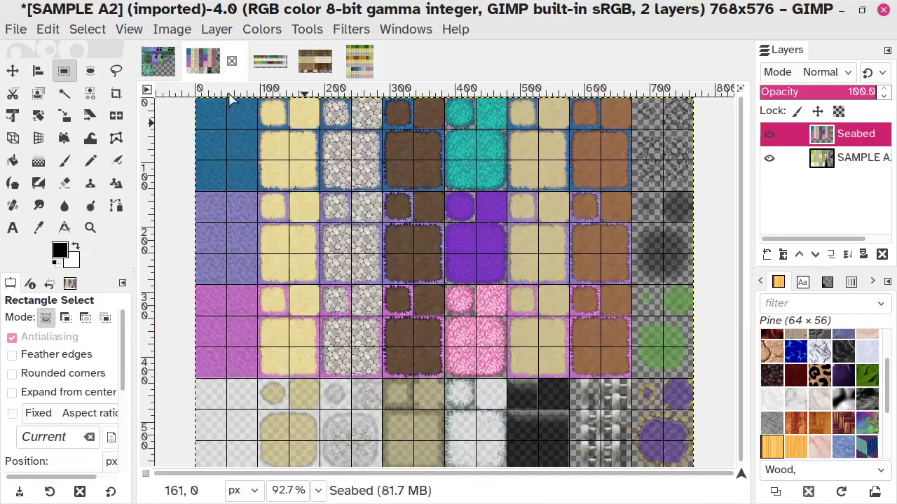
{"action": "left_click", "coordinate": [48, 28]}
{"action": "mouse_move", "coordinate": [278, 287]}
{"action": "mouse_move", "coordinate": [265, 271]}
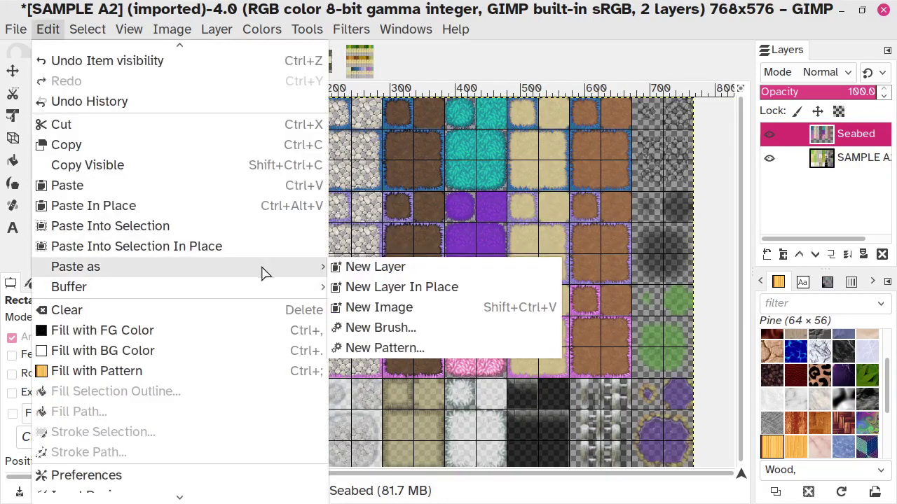
{"action": "left_click", "coordinate": [358, 271]}
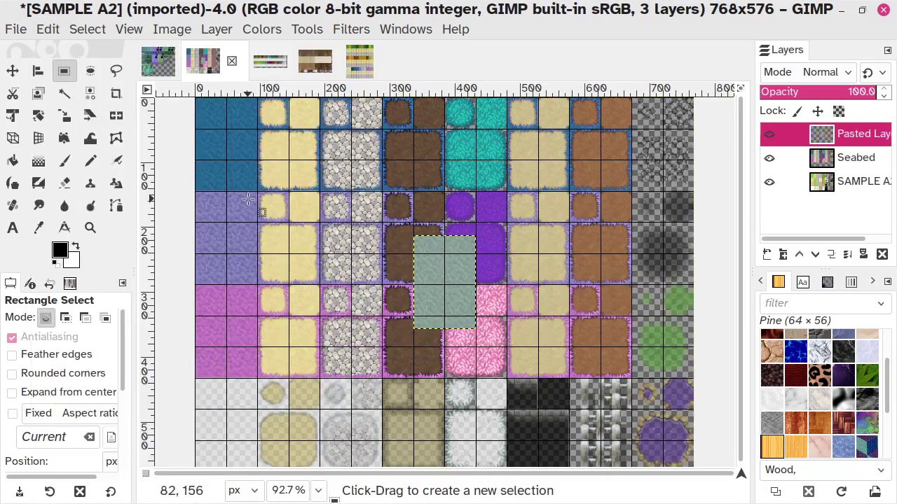
Move the grey-green grass onto the first block of the fourth terrain row and merge it down into the Seabed layer.
{"action": "left_click", "coordinate": [14, 71]}
{"action": "left_click_drag", "start_coordinate": [435, 270], "coordinate": [211, 417]}
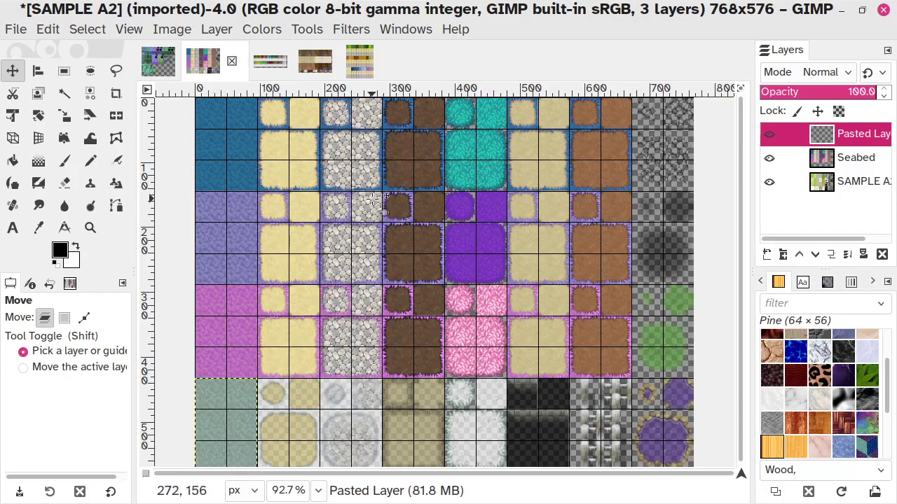
{"action": "left_click", "coordinate": [846, 255]}
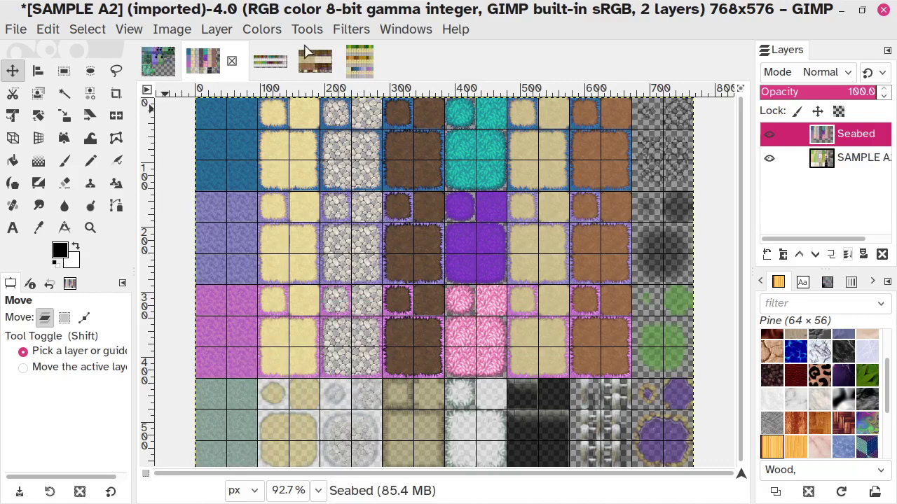
Copy the grey-green-edged yellow sand block starting at 960, 1008 from the recolored grass with base dirt color image.
{"action": "left_click", "coordinate": [359, 63]}
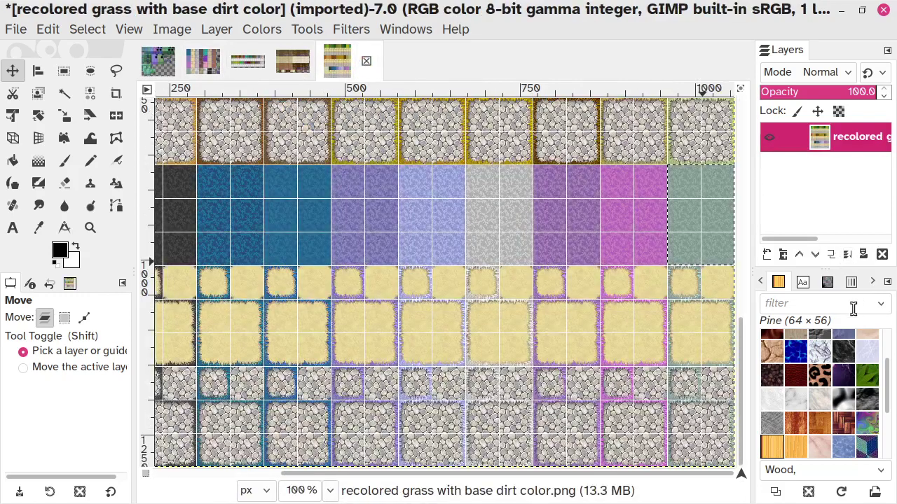
{"action": "left_click", "coordinate": [64, 71]}
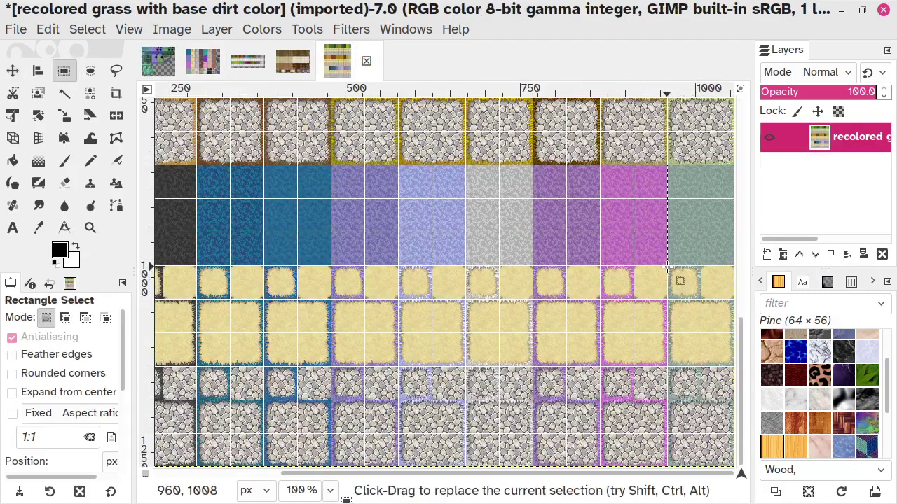
{"action": "left_click_drag", "start_coordinate": [669, 267], "coordinate": [735, 365]}
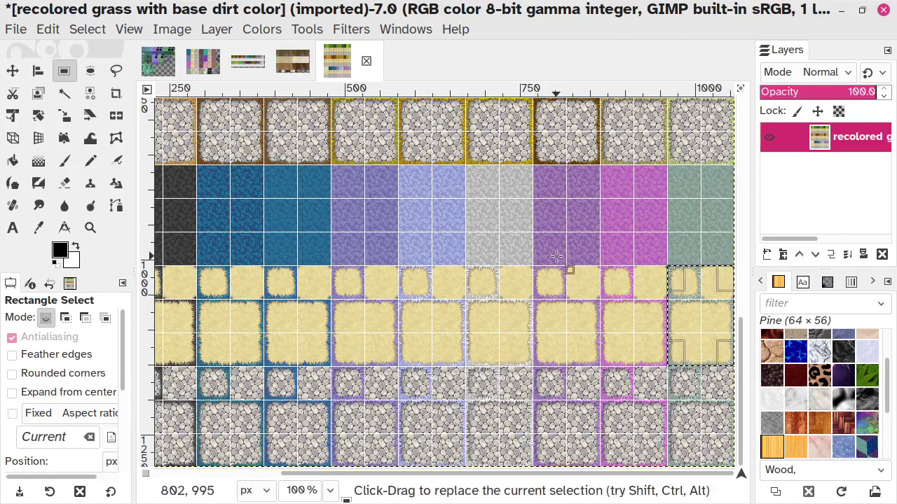
{"action": "key", "text": "ctrl+c"}
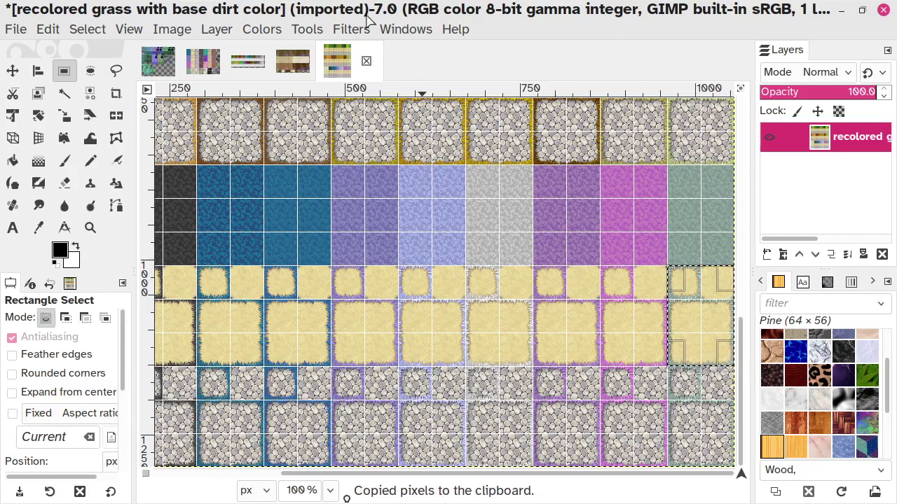
Paste the copied grey-green-edged yellow sand block as a new layer in the SAMPLE A2 image.
{"action": "left_click", "coordinate": [199, 58]}
{"action": "left_click", "coordinate": [50, 29]}
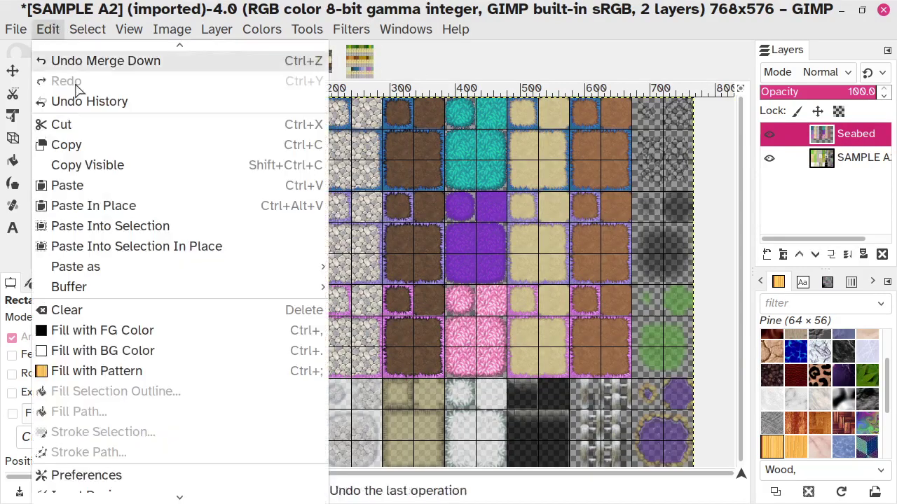
{"action": "mouse_move", "coordinate": [272, 270]}
{"action": "left_click", "coordinate": [363, 274]}
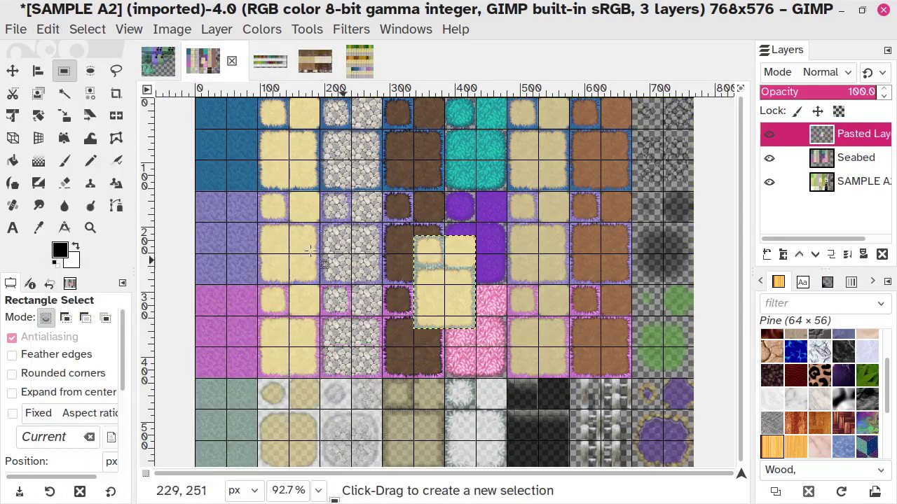
Move the grey-green-edged sand onto the second block of the fourth terrain row and merge it down into the Seabed layer.
{"action": "left_click", "coordinate": [12, 70]}
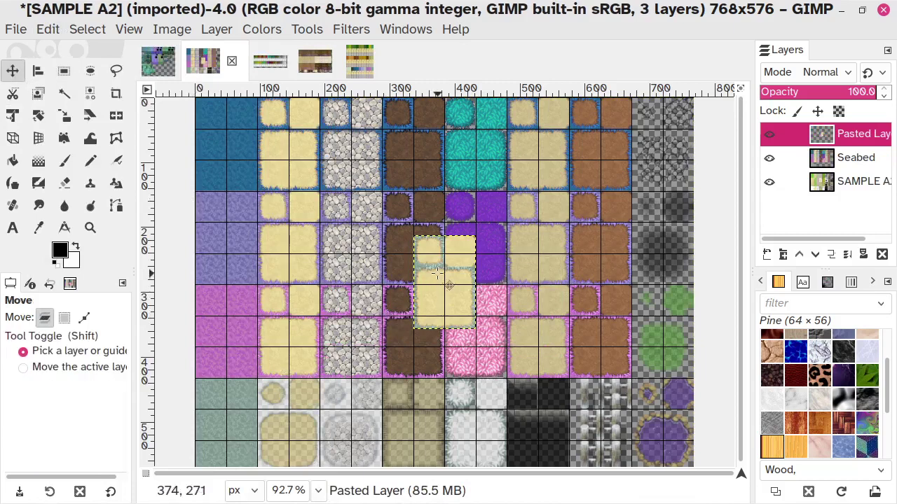
{"action": "left_click_drag", "start_coordinate": [442, 277], "coordinate": [281, 409]}
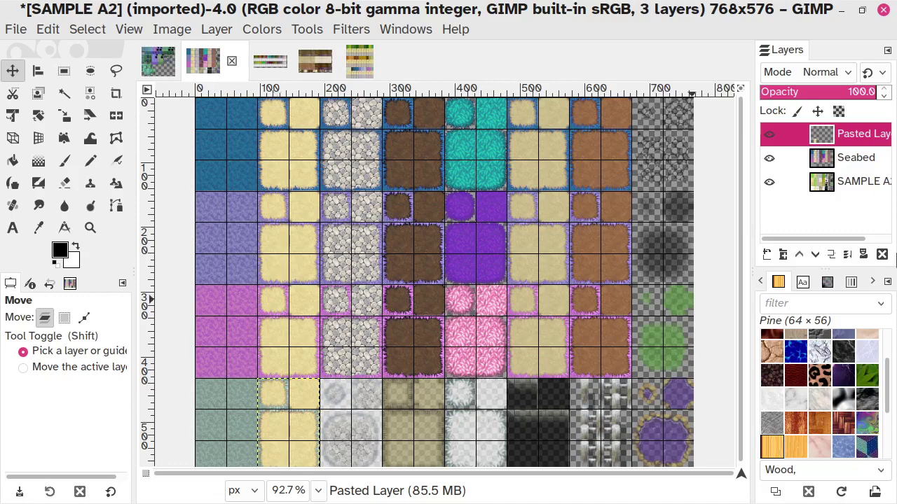
{"action": "left_click", "coordinate": [847, 256]}
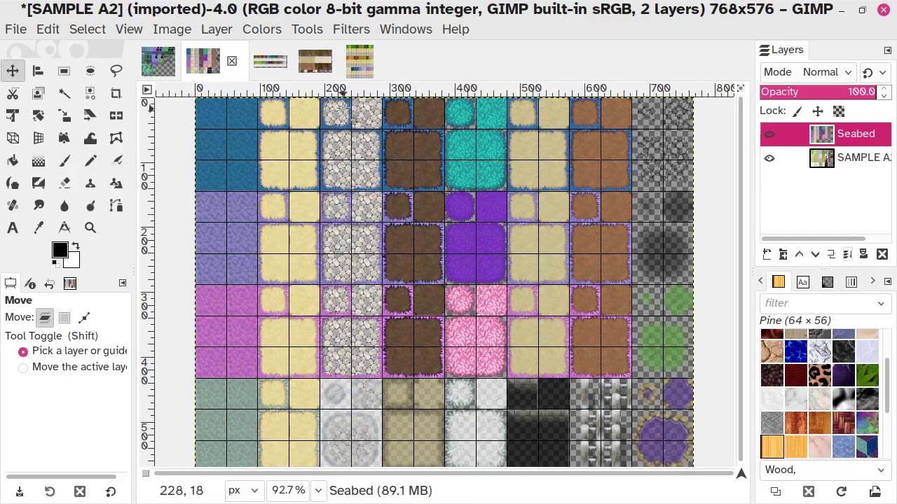
Copy the grey-green-edged grey stone block starting at 960, 1152 from the recolored grass with base dirt color image.
{"action": "left_click", "coordinate": [357, 62]}
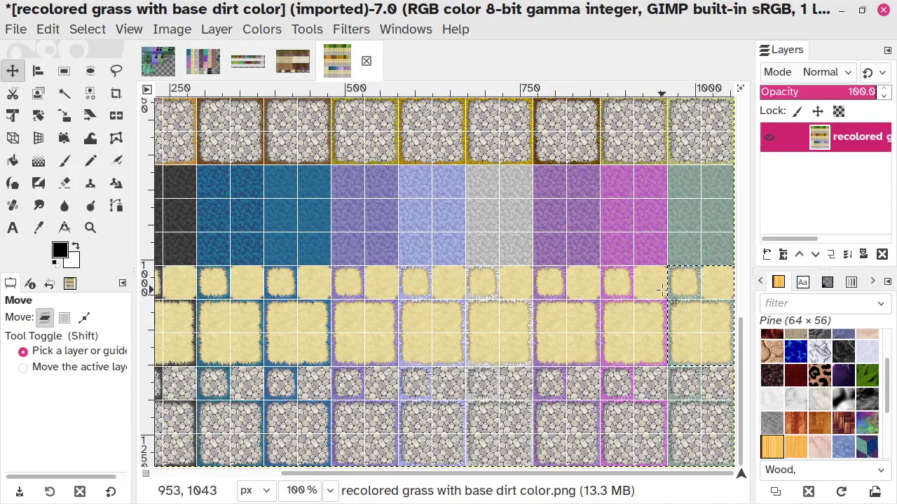
{"action": "left_click", "coordinate": [64, 72]}
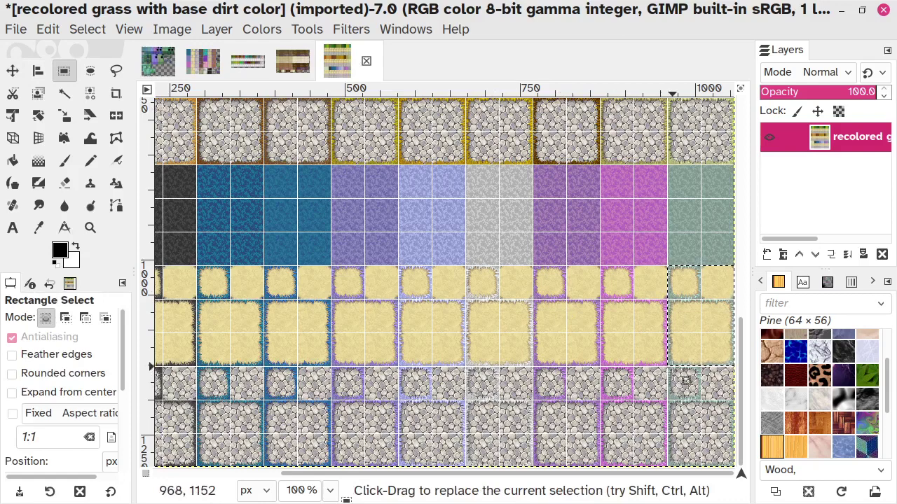
{"action": "left_click_drag", "start_coordinate": [668, 367], "coordinate": [740, 473]}
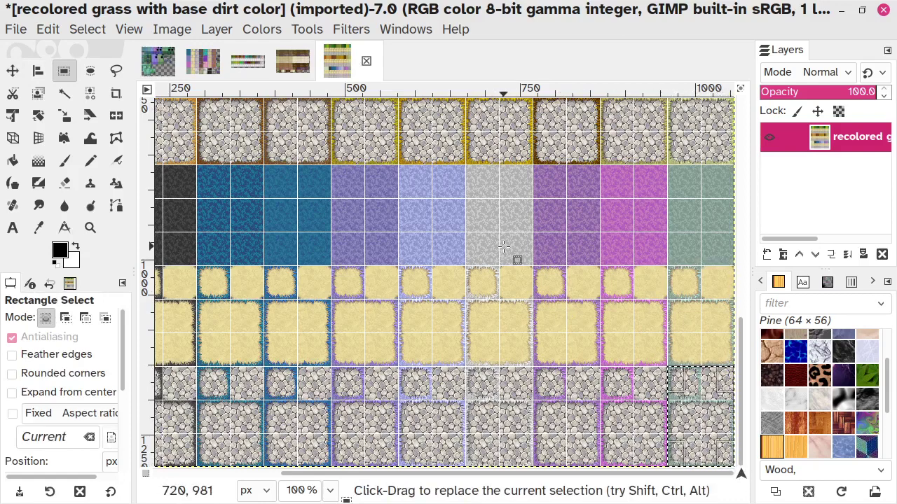
{"action": "key", "text": "ctrl+c"}
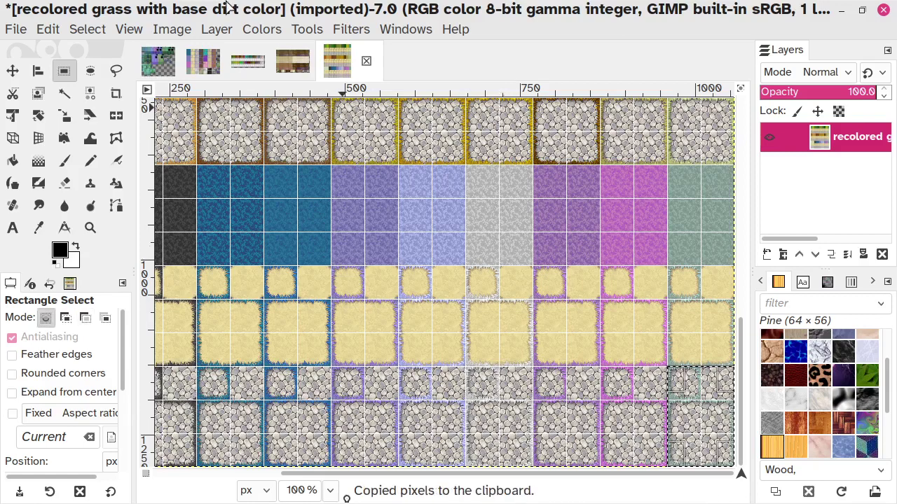
Paste the copied grey-green-edged stone block as a new layer in the SAMPLE A2 image.
{"action": "left_click", "coordinate": [209, 62]}
{"action": "left_click", "coordinate": [59, 31]}
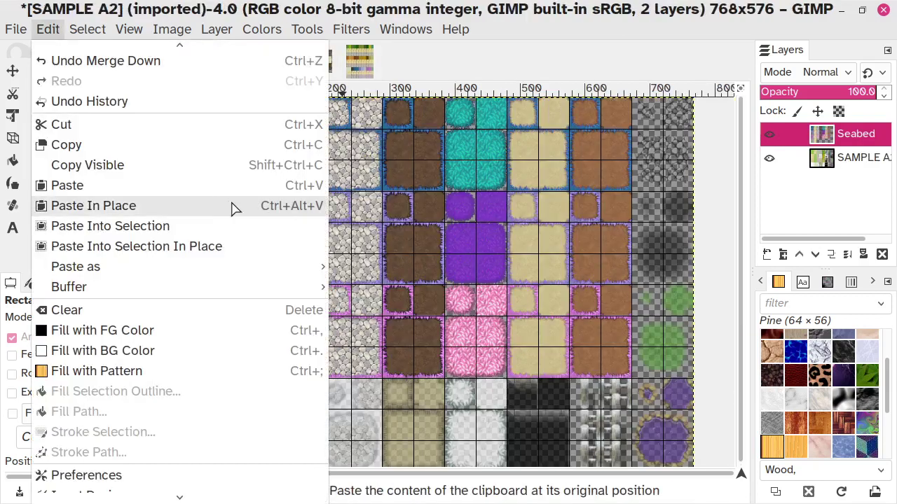
{"action": "mouse_move", "coordinate": [254, 276]}
{"action": "left_click", "coordinate": [353, 321]}
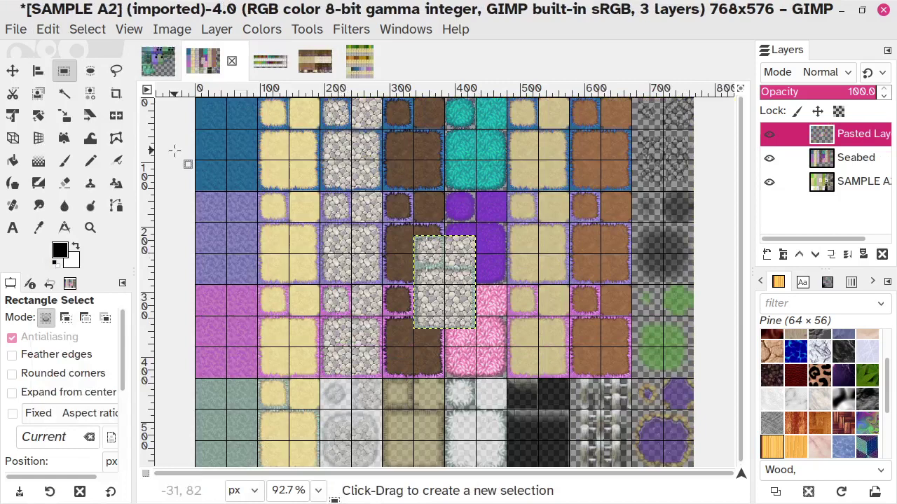
Move the grey-green-edged stone onto the third block of the fourth terrain row and merge it down into the Seabed layer.
{"action": "left_click", "coordinate": [13, 70]}
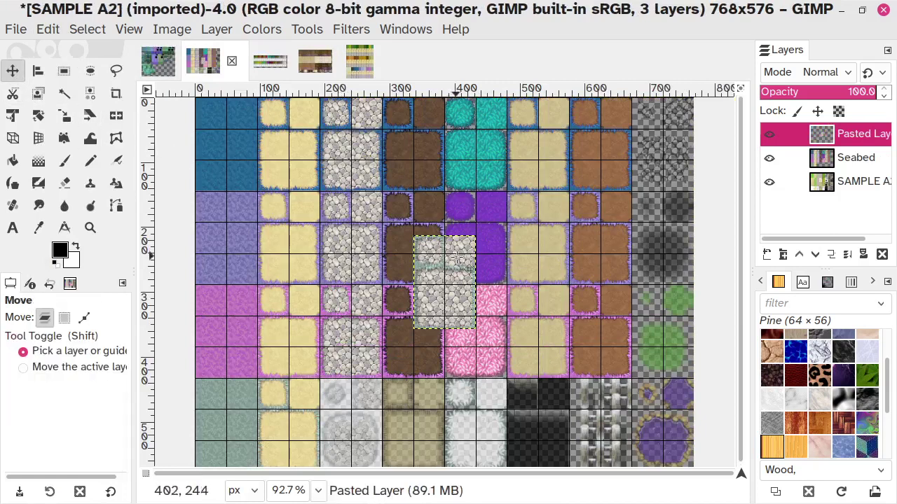
{"action": "left_click_drag", "start_coordinate": [457, 269], "coordinate": [364, 409]}
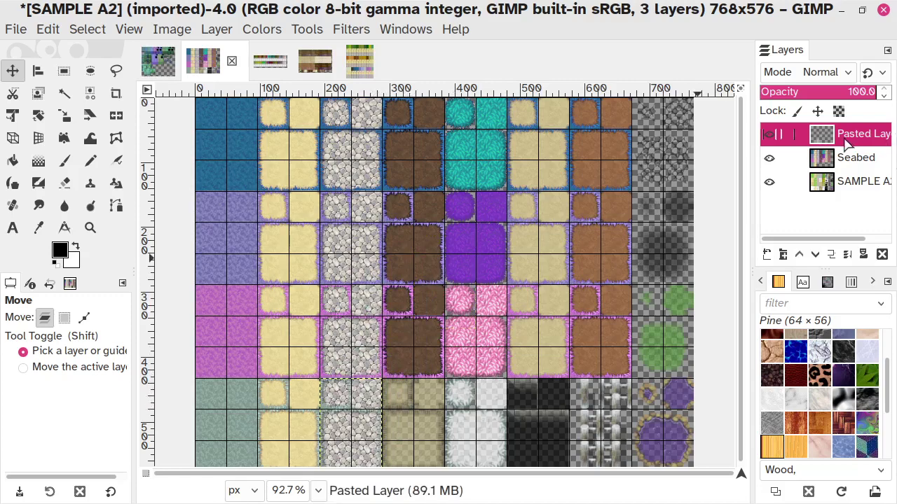
{"action": "left_click", "coordinate": [850, 256]}
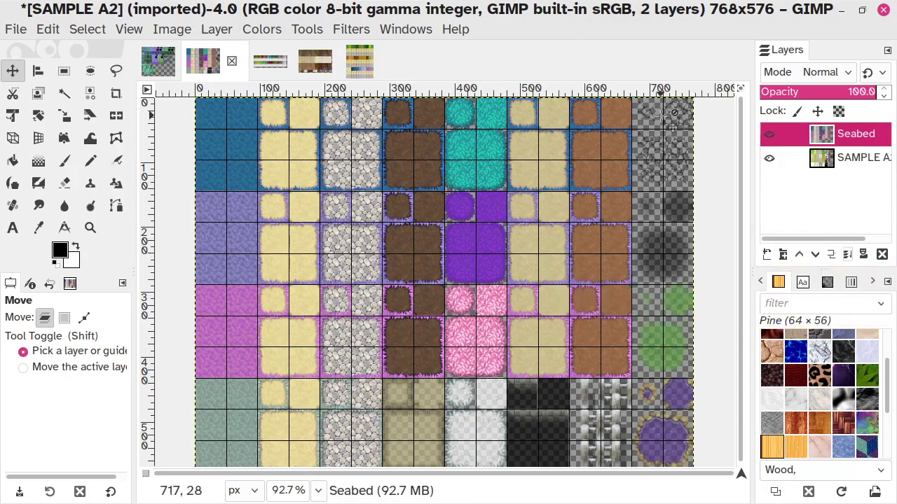
Copy the grey-green-edged dark brown dirt block starting at 960, 288 from the recolored grass edges for new dirt types image.
{"action": "left_click", "coordinate": [306, 68]}
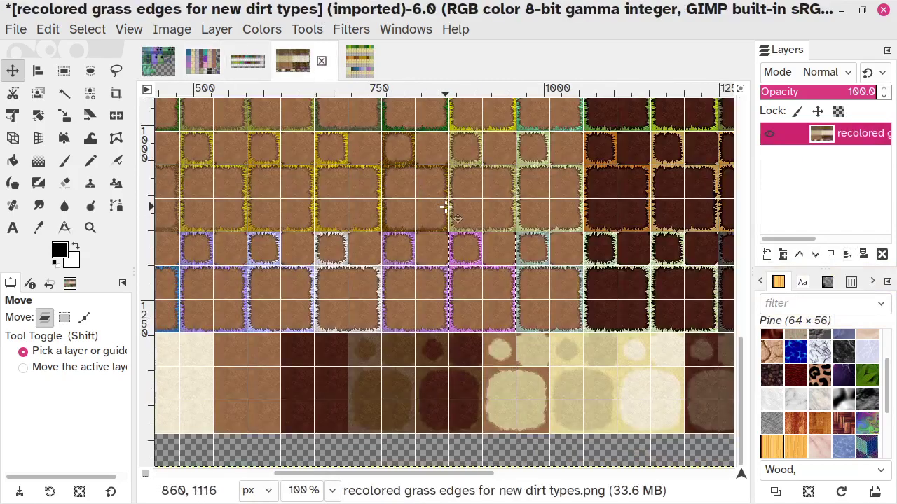
{"action": "scroll", "coordinate": [446, 207], "scroll_direction": "up", "scroll_amount": 4}
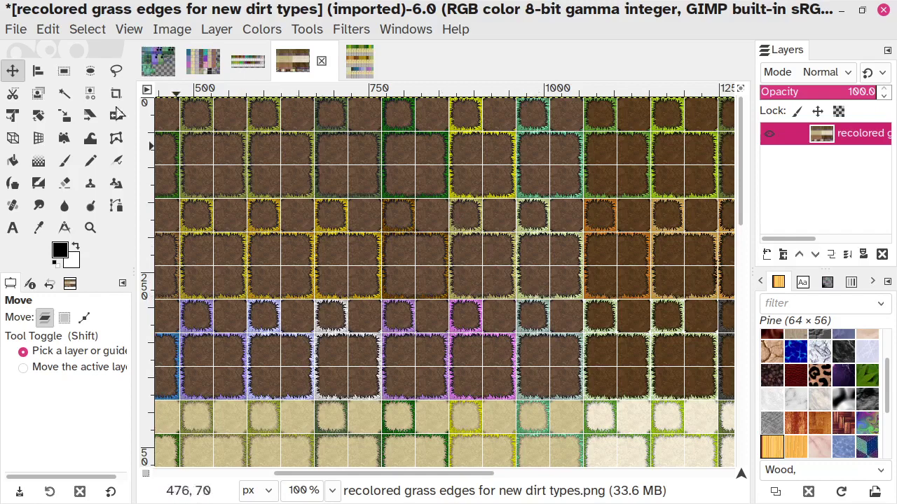
{"action": "left_click", "coordinate": [63, 72]}
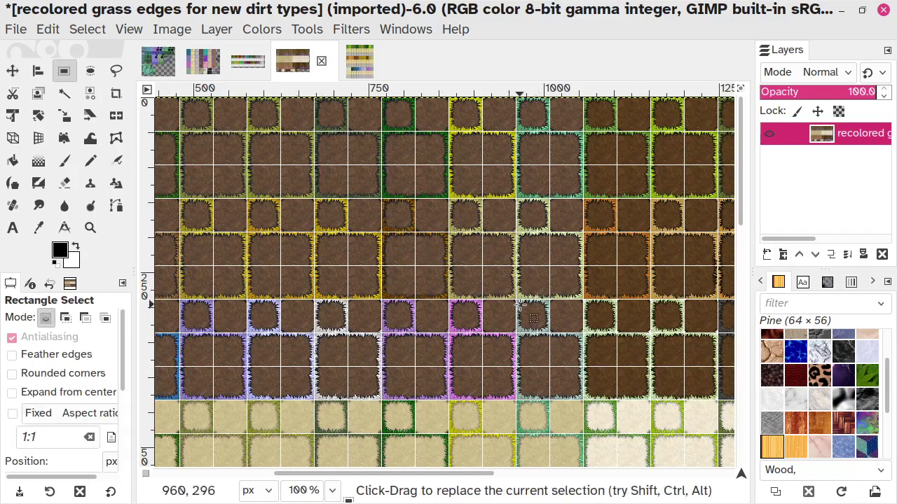
{"action": "left_click_drag", "start_coordinate": [527, 312], "coordinate": [579, 403]}
{"action": "key", "text": "ctrl+c"}
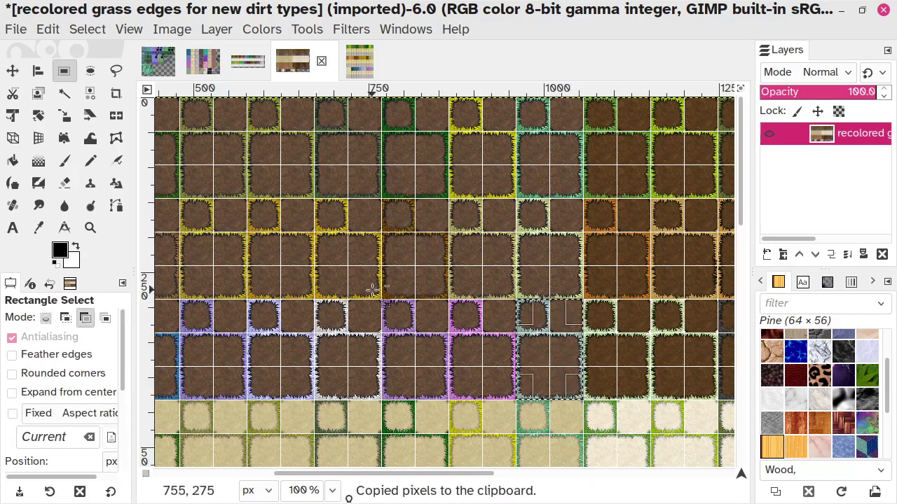
Paste the copied grey-green-edged dark brown dirt block as a new layer in the SAMPLE A2 image.
{"action": "left_click", "coordinate": [209, 63]}
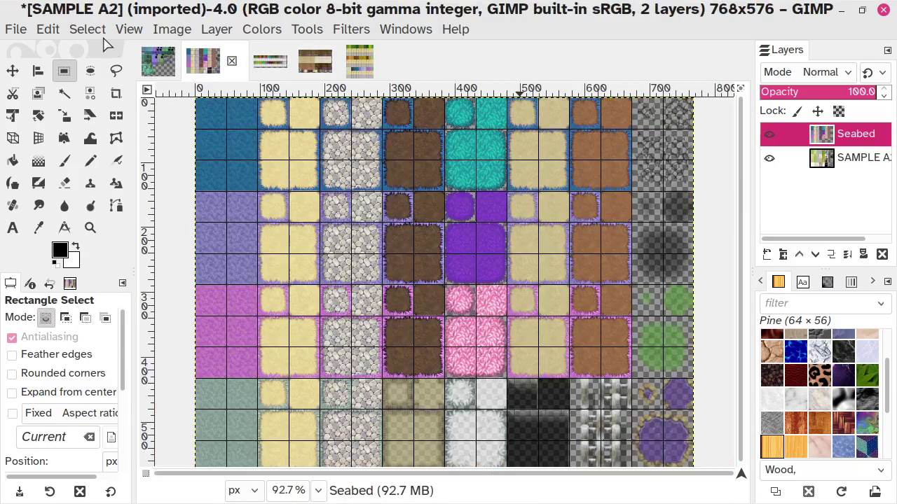
{"action": "left_click", "coordinate": [52, 28]}
{"action": "mouse_move", "coordinate": [192, 271]}
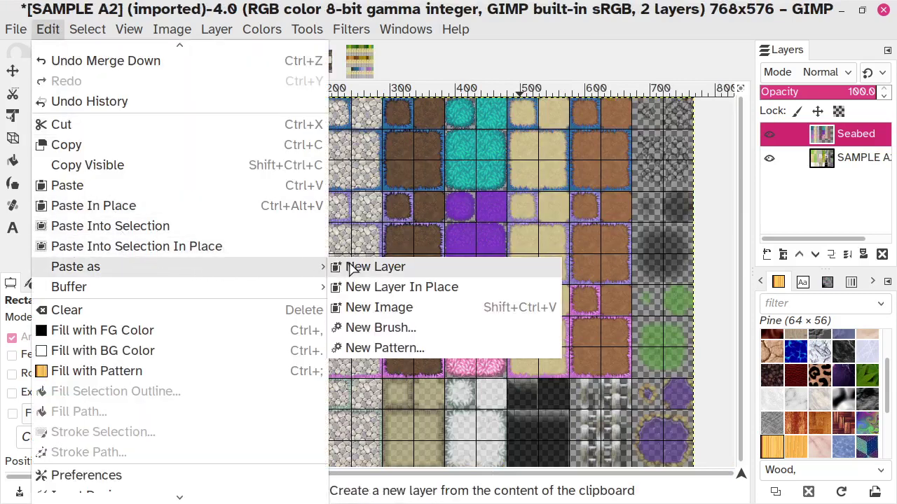
{"action": "left_click", "coordinate": [375, 267]}
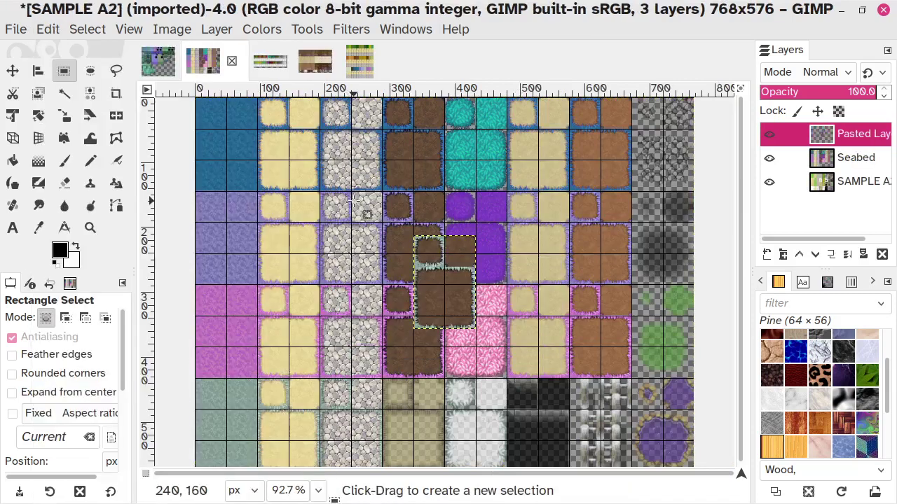
Move the dark brown dirt onto the fourth block of the fourth terrain row and merge it down into the Seabed layer.
{"action": "left_click", "coordinate": [14, 71]}
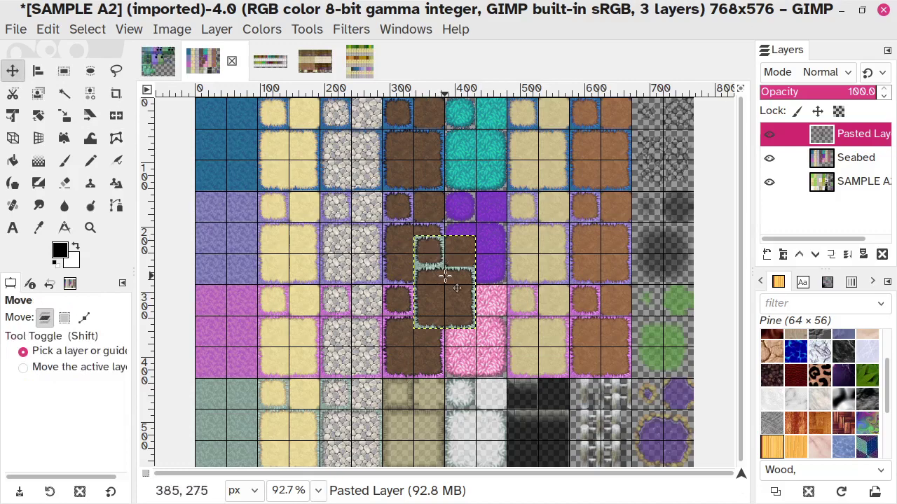
{"action": "left_click_drag", "start_coordinate": [463, 267], "coordinate": [435, 405]}
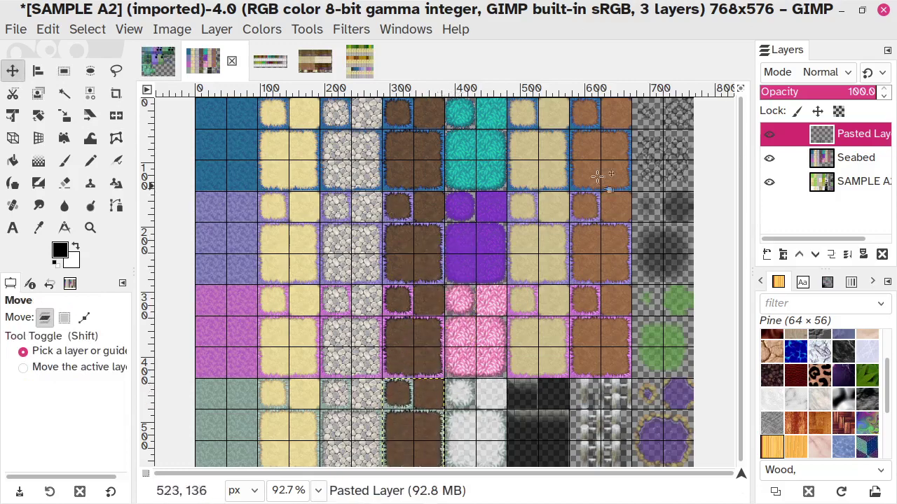
{"action": "left_click", "coordinate": [849, 259]}
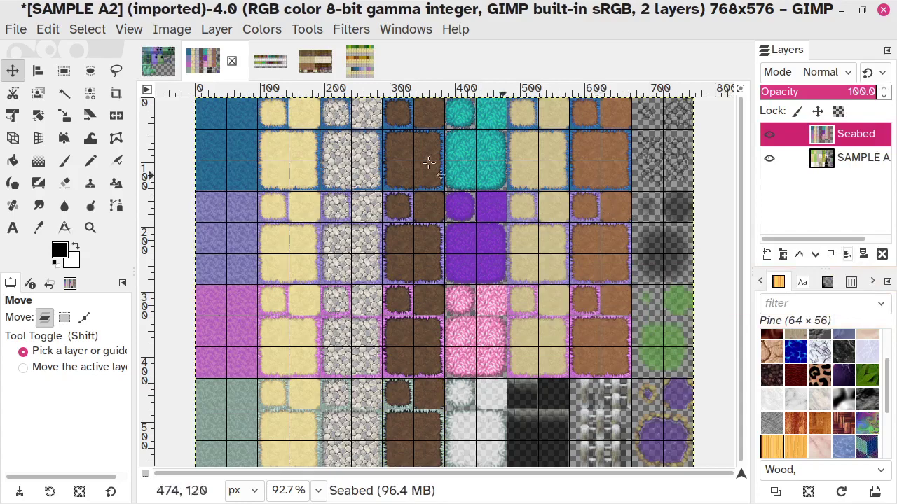
Copy the grey-green-edged tan dirt block starting at 960, 720 from the recolored grass edges for new dirt types image.
{"action": "left_click", "coordinate": [309, 65]}
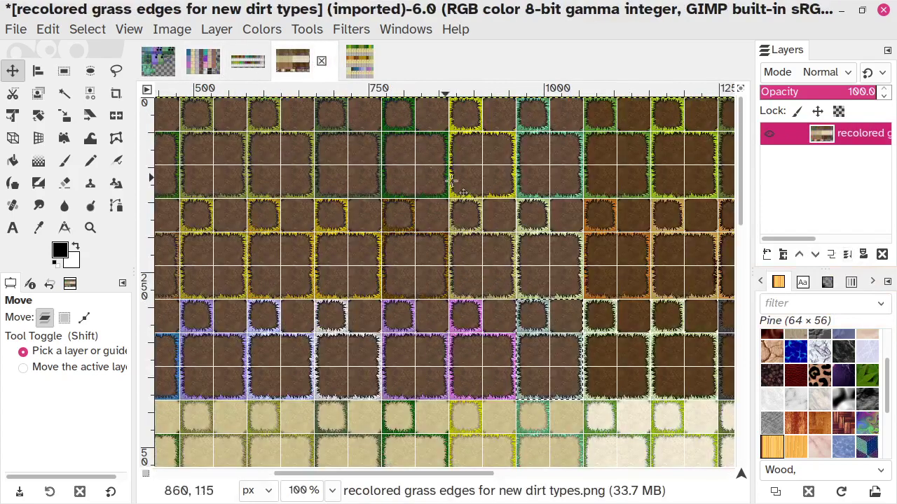
{"action": "scroll", "coordinate": [562, 315], "scroll_direction": "down", "scroll_amount": 5}
{"action": "scroll", "coordinate": [562, 316], "scroll_direction": "down", "scroll_amount": 5}
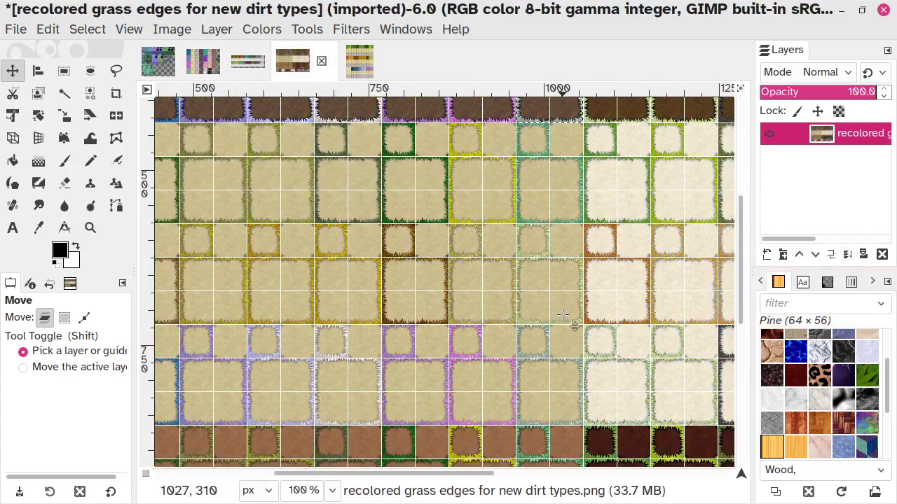
{"action": "left_click", "coordinate": [63, 71]}
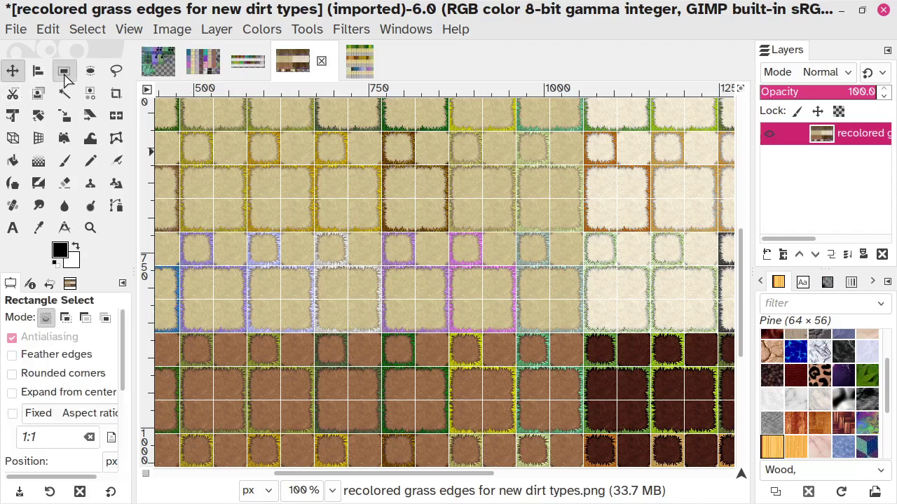
{"action": "left_click", "coordinate": [516, 231]}
{"action": "left_click_drag", "start_coordinate": [516, 231], "coordinate": [582, 332]}
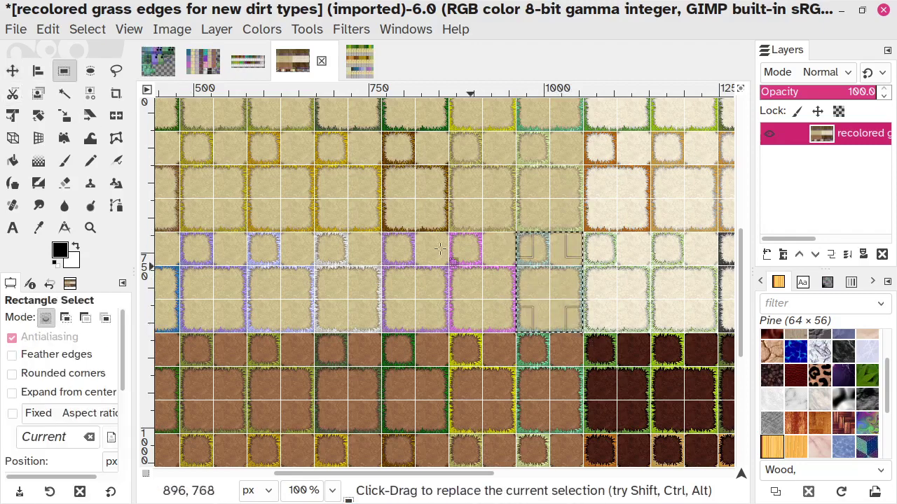
{"action": "key", "text": "ctrl+c"}
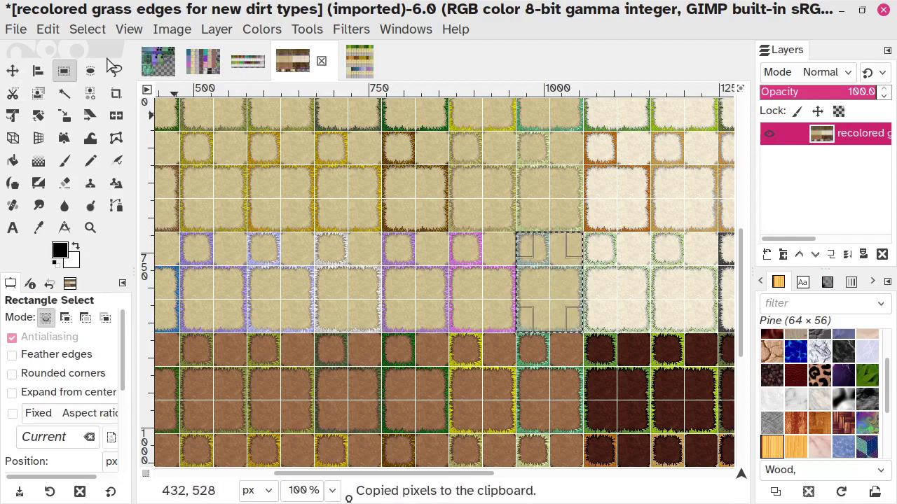
Paste the copied grey-green-edged tan dirt block as a new layer in the SAMPLE A2 image.
{"action": "left_click", "coordinate": [203, 65]}
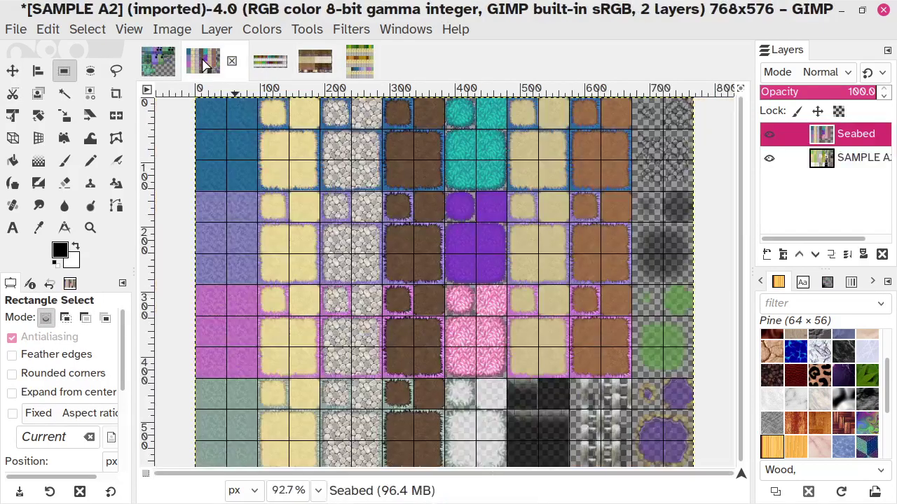
{"action": "left_click", "coordinate": [44, 29]}
{"action": "mouse_move", "coordinate": [205, 269]}
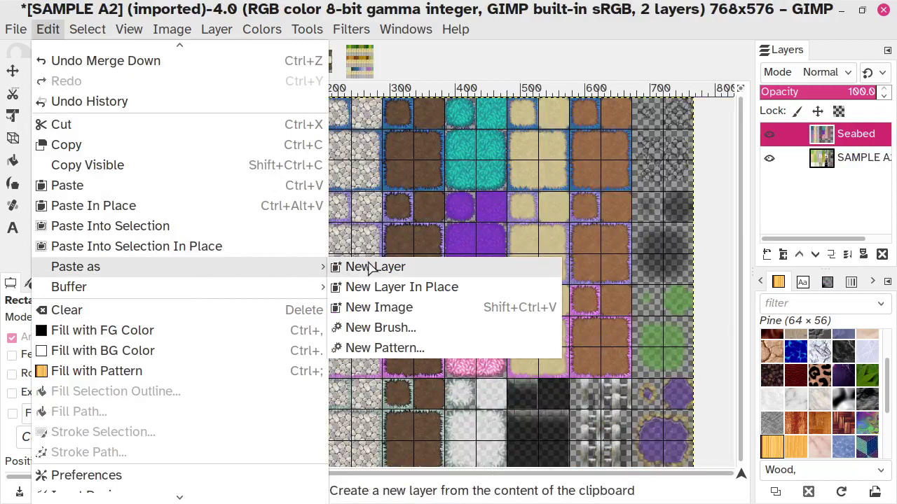
{"action": "left_click", "coordinate": [332, 269]}
Move the tan dirt onto the sixth block of the fourth terrain row and merge it down into the Seabed layer.
{"action": "left_click", "coordinate": [13, 71]}
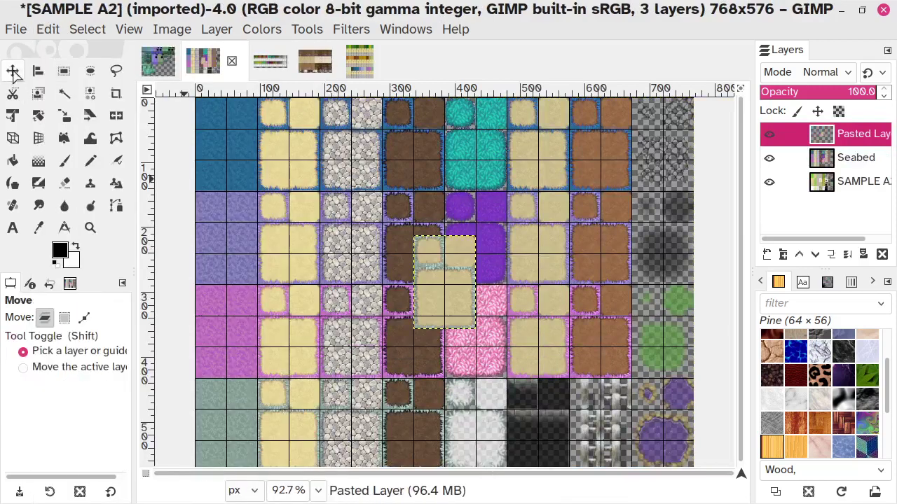
{"action": "left_click_drag", "start_coordinate": [424, 264], "coordinate": [524, 410]}
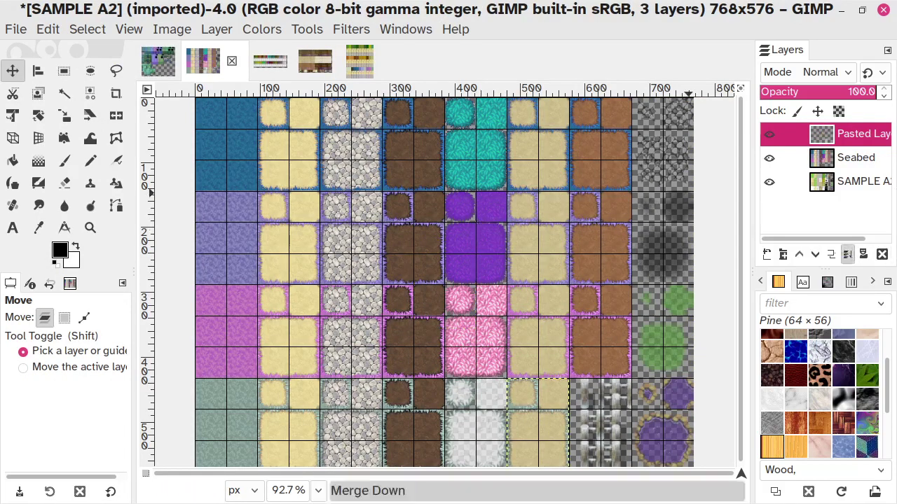
{"action": "left_click", "coordinate": [847, 255]}
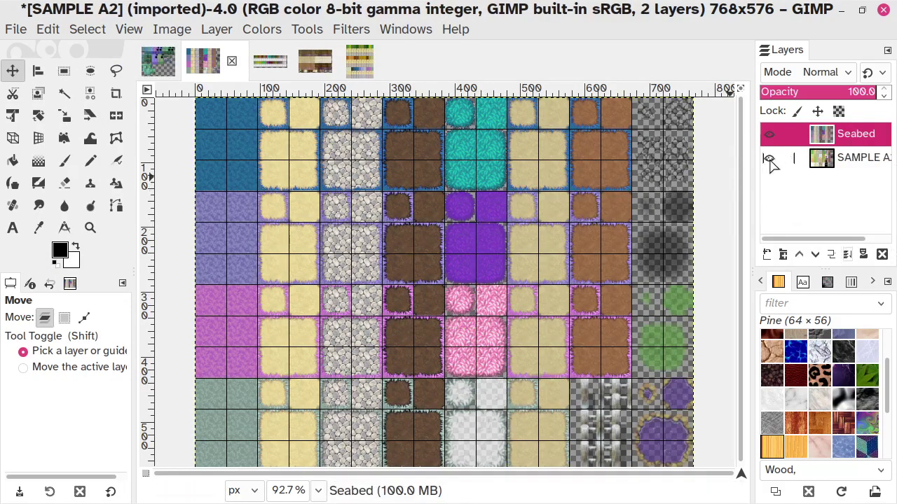
Hide and show the SAMPLE A2 layer to check which blocks the Seabed layer already covers.
{"action": "left_click", "coordinate": [769, 159]}
{"action": "left_click", "coordinate": [768, 159]}
{"action": "left_click", "coordinate": [768, 159]}
{"action": "left_click", "coordinate": [769, 159]}
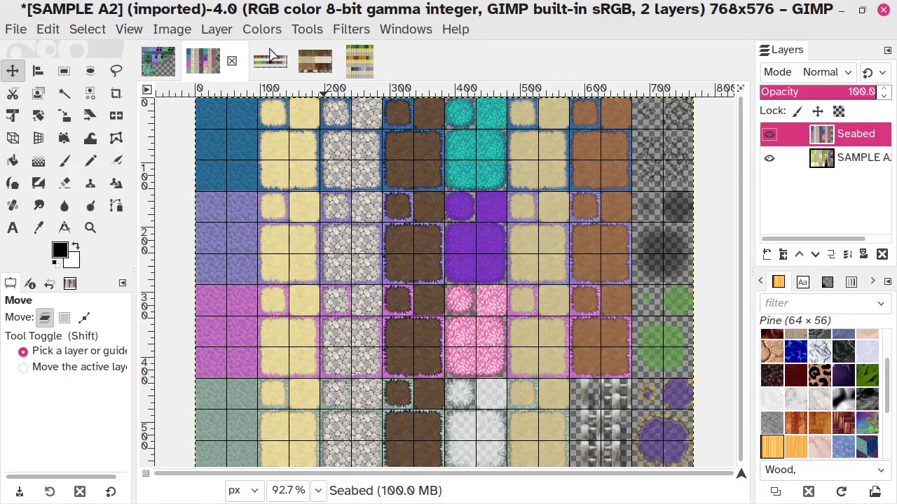
Copy the grey-green-edged reddish-brown dirt block starting at 960, 1152 from the recolored grass edges for new dirt types image.
{"action": "left_click", "coordinate": [315, 62]}
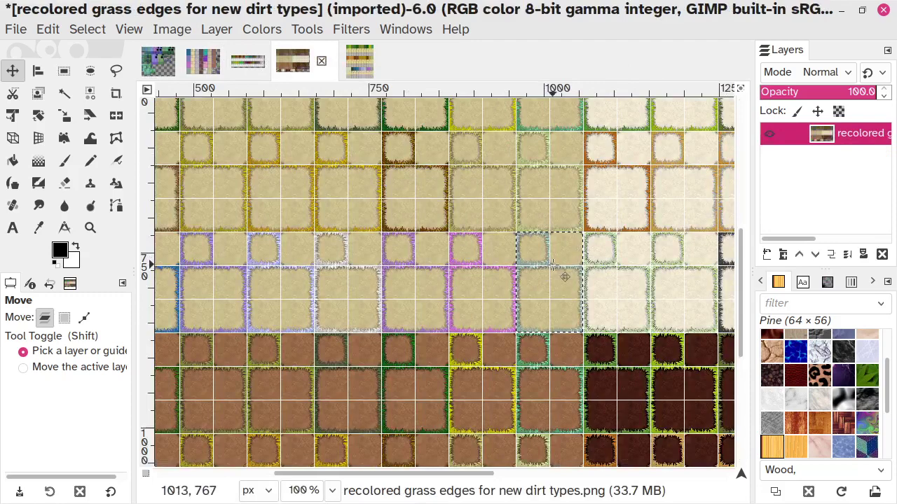
{"action": "scroll", "coordinate": [563, 277], "scroll_direction": "down", "scroll_amount": 5}
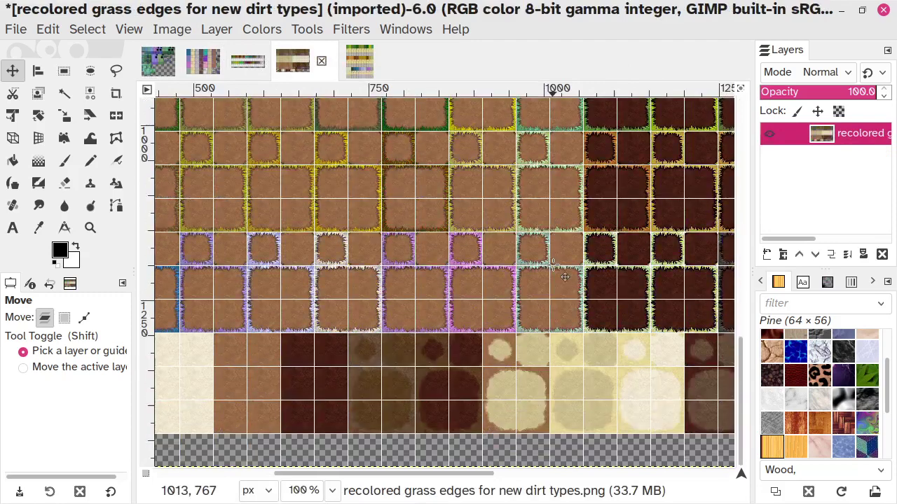
{"action": "left_click", "coordinate": [63, 70]}
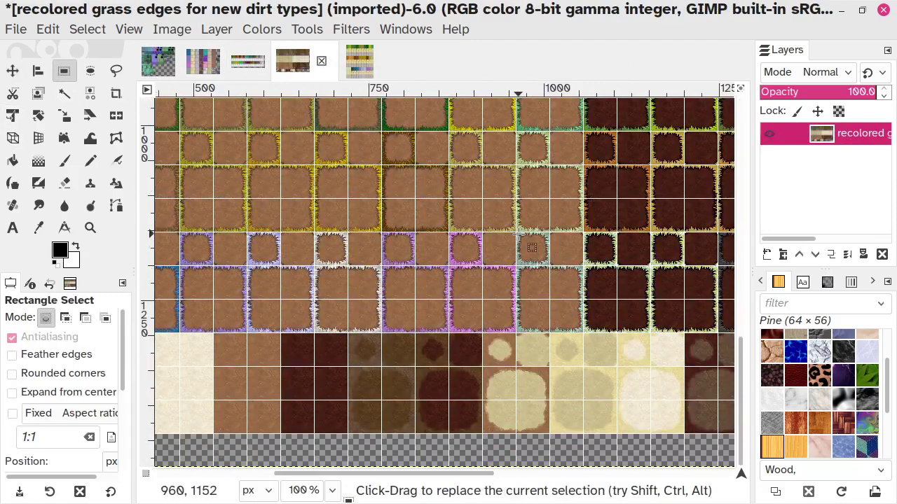
{"action": "left_click_drag", "start_coordinate": [515, 233], "coordinate": [583, 334]}
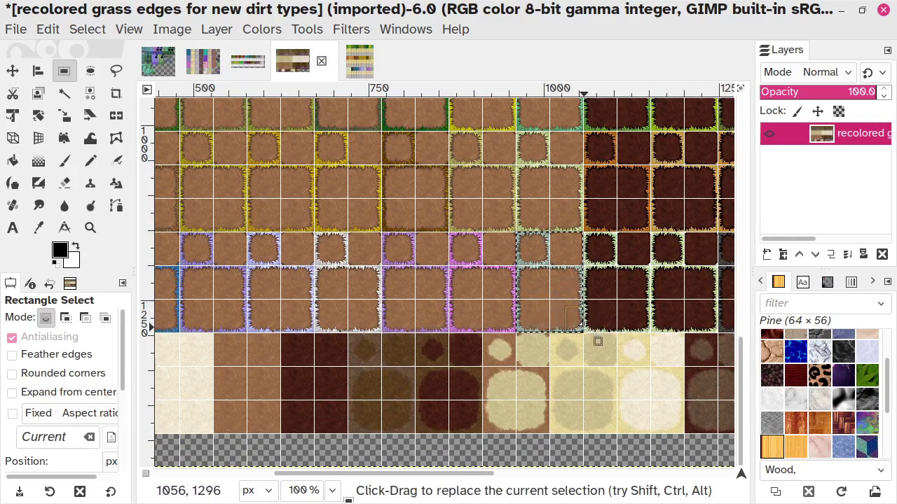
{"action": "key", "text": "ctrl+c"}
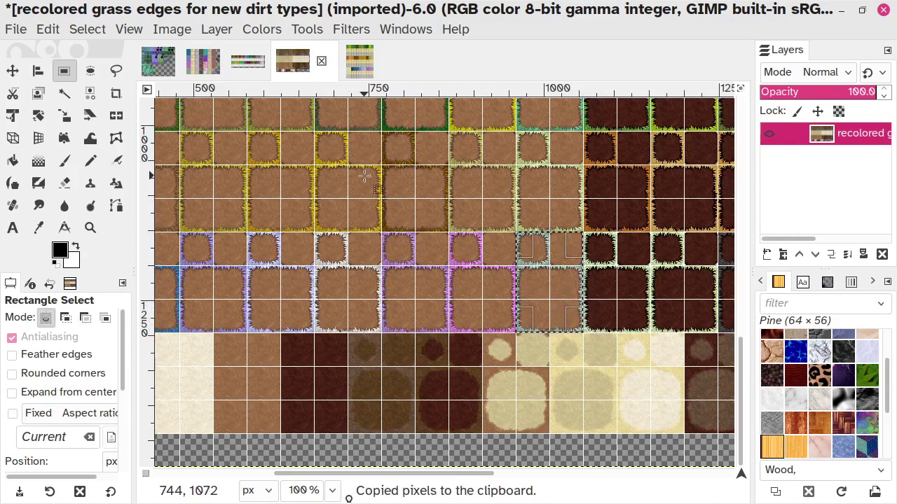
Paste the copied grey-green-edged reddish-brown dirt block as a new layer in the SAMPLE A2 image.
{"action": "left_click", "coordinate": [204, 61]}
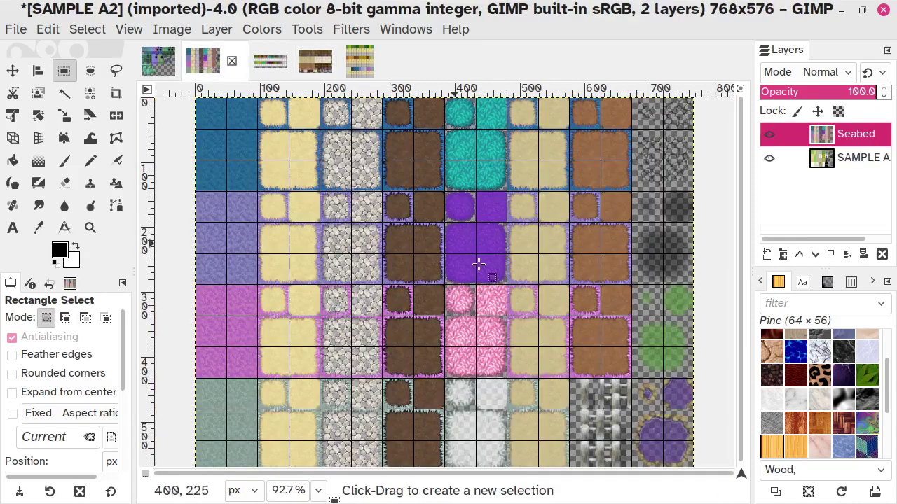
{"action": "left_click", "coordinate": [48, 31]}
{"action": "mouse_move", "coordinate": [161, 272]}
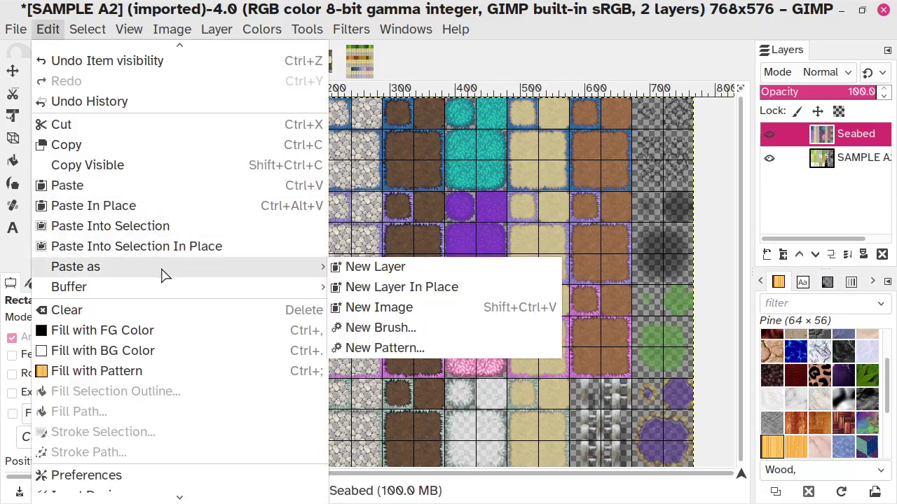
{"action": "left_click", "coordinate": [375, 273]}
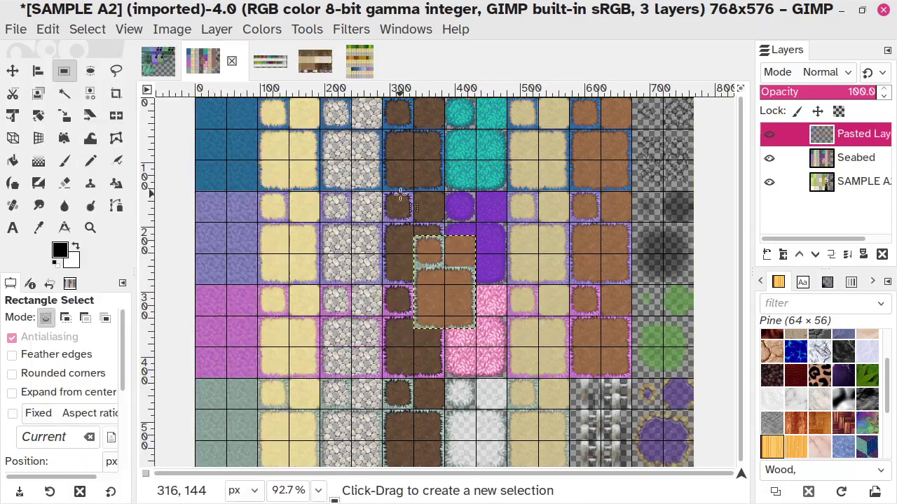
Move the reddish-brown dirt onto the seventh block of the fourth terrain row and merge it down into the Seabed layer.
{"action": "left_click", "coordinate": [12, 71]}
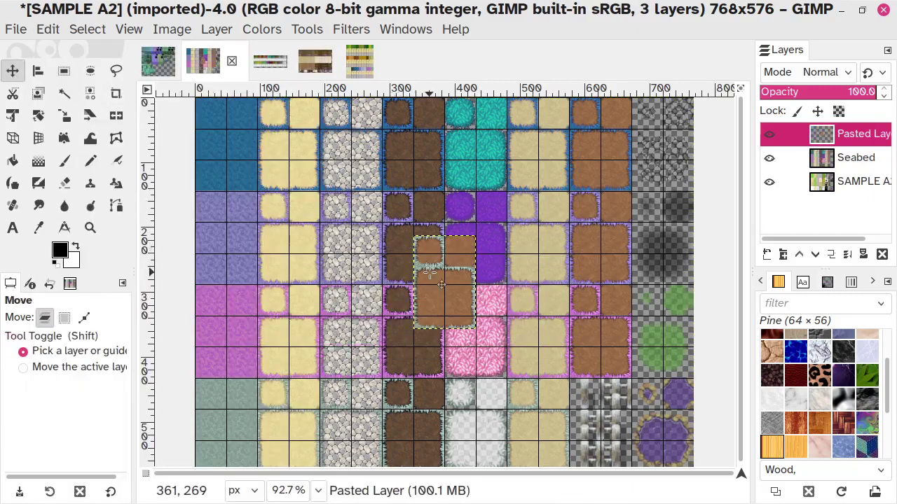
{"action": "left_click_drag", "start_coordinate": [435, 275], "coordinate": [577, 401]}
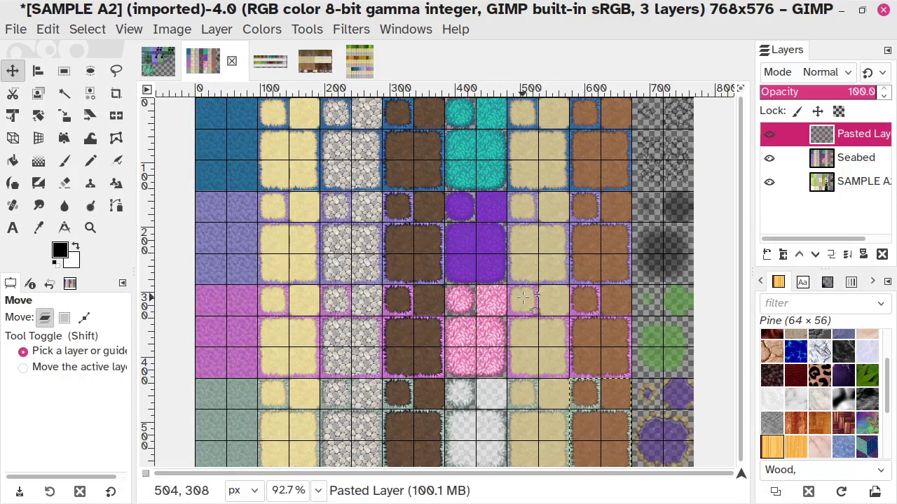
{"action": "left_click", "coordinate": [847, 255]}
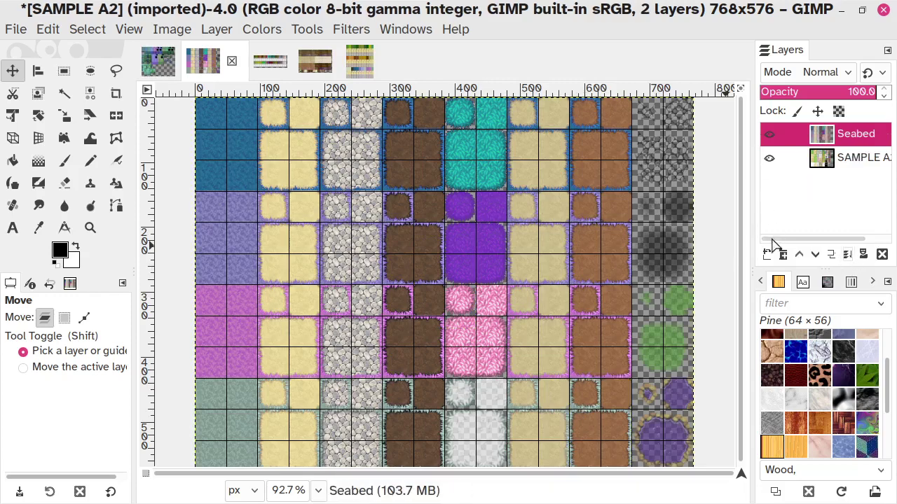
Copy the pale purple grass block starting at 1248, 0 from the recolored grass types image.
{"action": "left_click", "coordinate": [266, 62]}
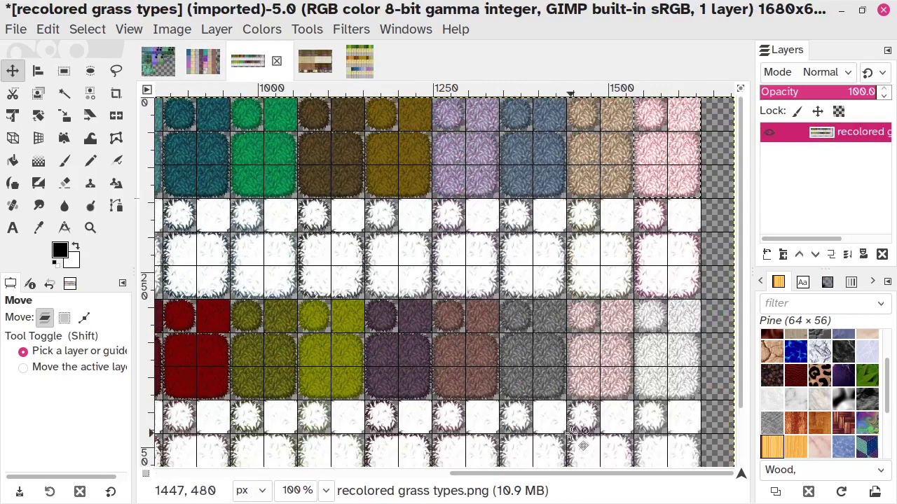
{"action": "left_click_drag", "start_coordinate": [570, 475], "coordinate": [566, 497]}
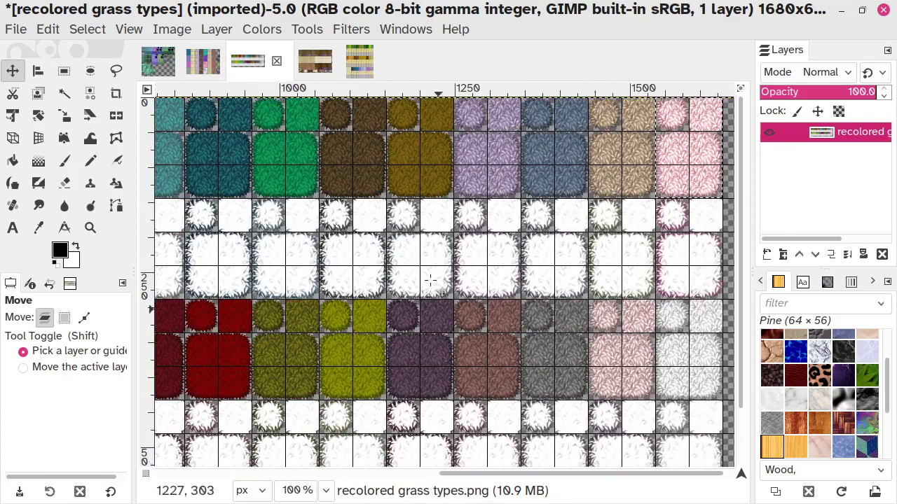
{"action": "left_click", "coordinate": [63, 72]}
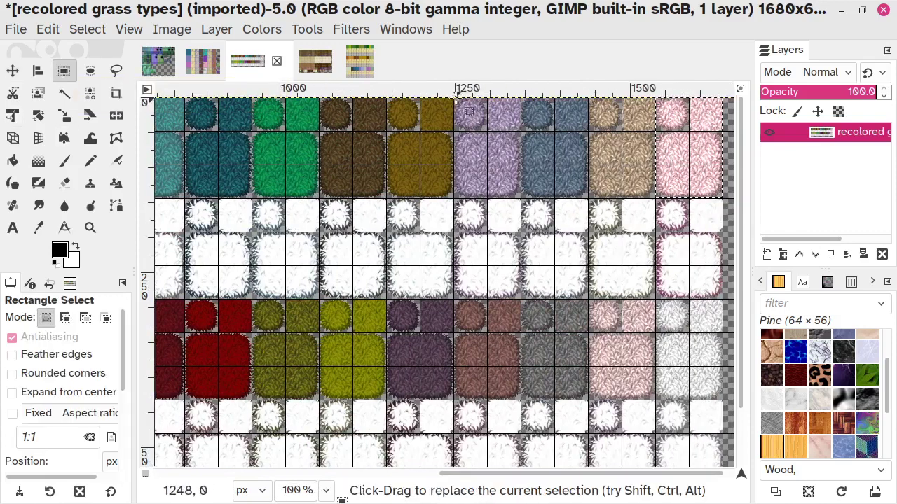
{"action": "left_click_drag", "start_coordinate": [454, 98], "coordinate": [522, 199]}
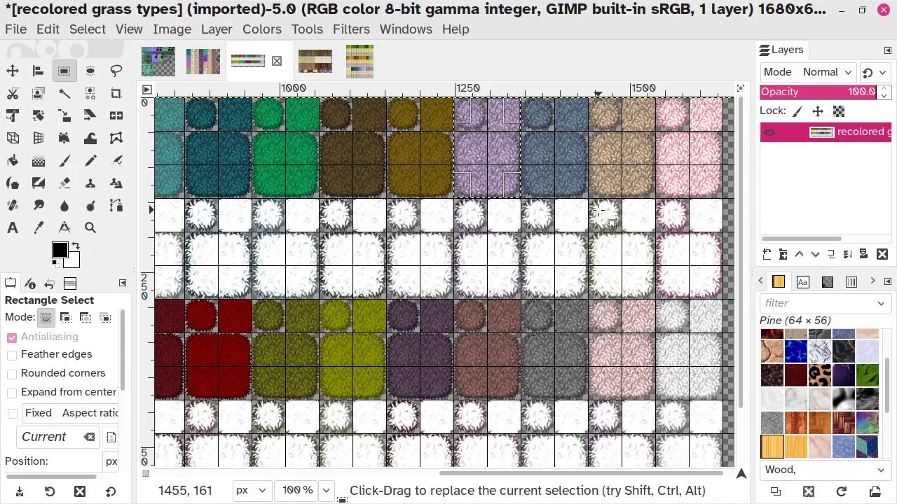
{"action": "key", "text": "ctrl+c"}
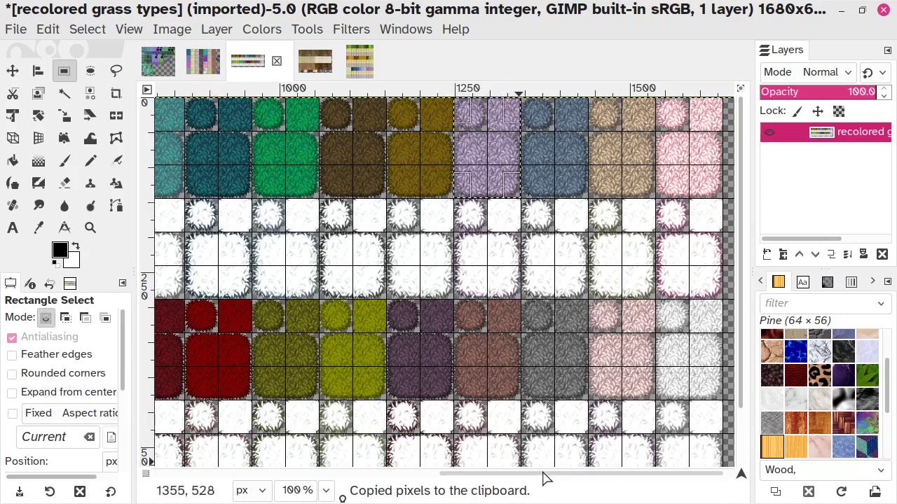
{"action": "left_click_drag", "start_coordinate": [540, 475], "coordinate": [224, 477]}
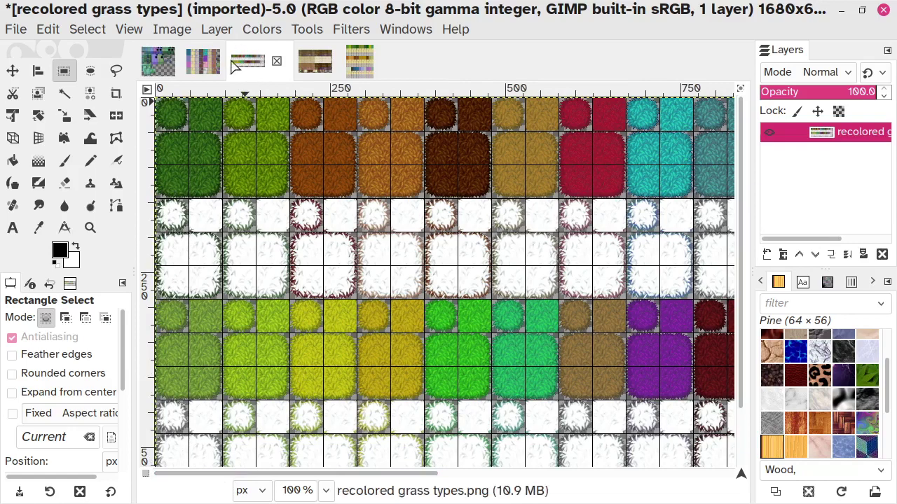
Paste the pale purple grass as a new layer in SAMPLE A2 and place it over the fifth block of the fourth terrain row.
{"action": "left_click", "coordinate": [205, 62]}
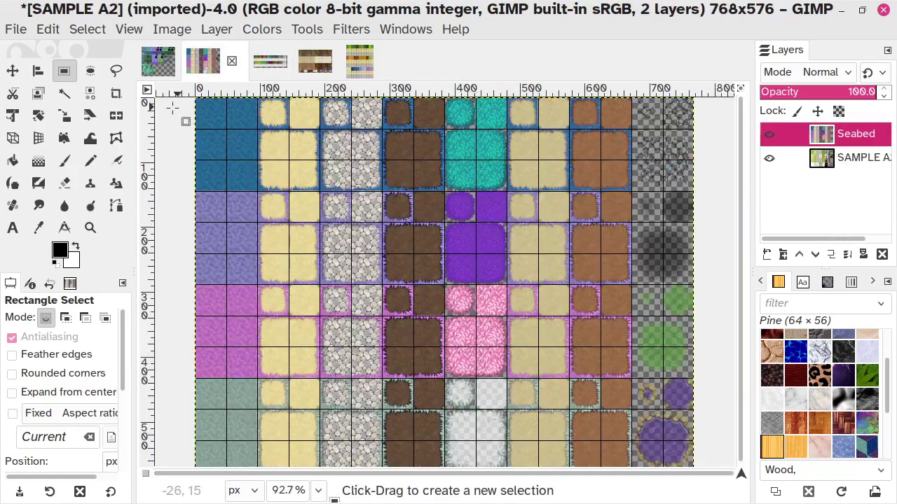
{"action": "left_click", "coordinate": [47, 30]}
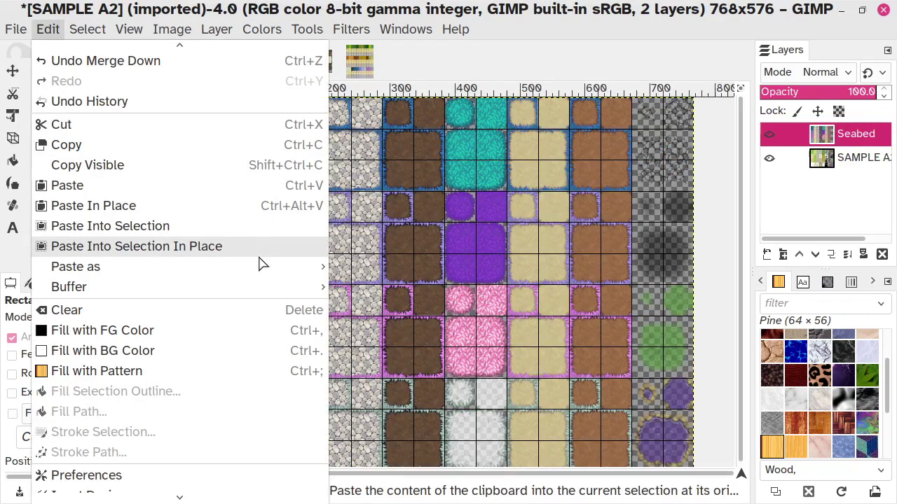
{"action": "left_click", "coordinate": [344, 267]}
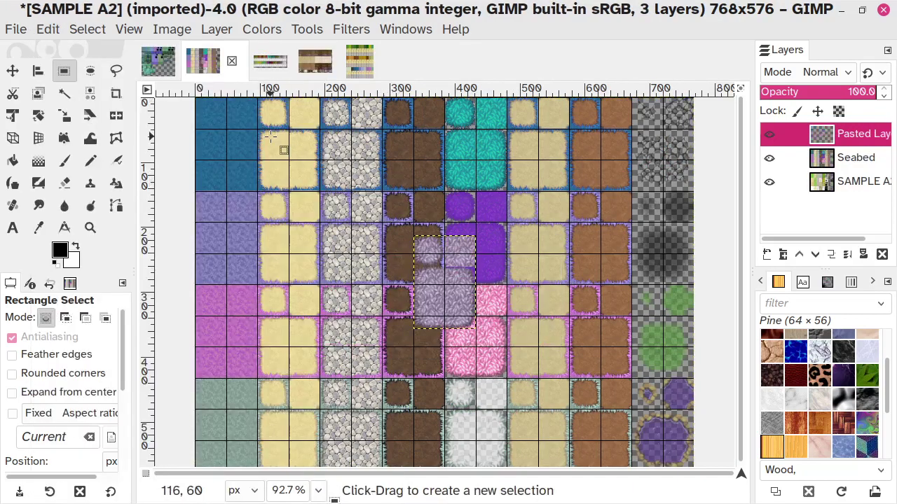
{"action": "left_click", "coordinate": [13, 72]}
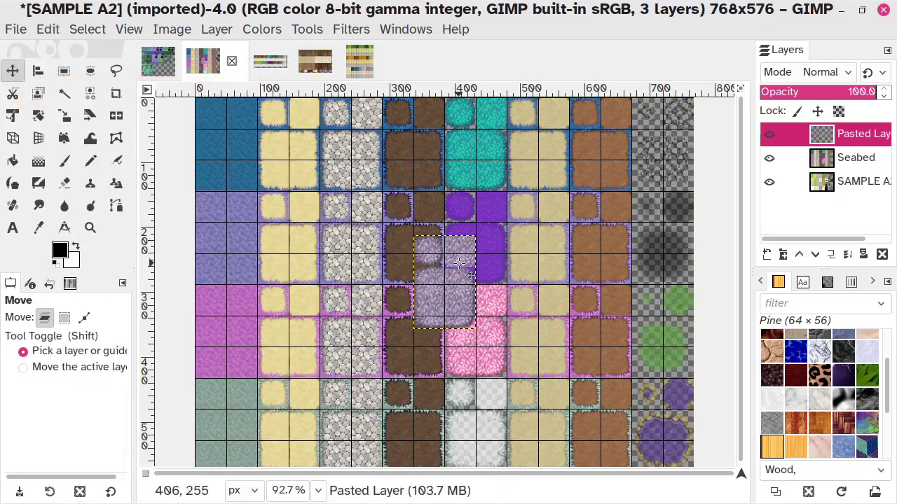
{"action": "left_click_drag", "start_coordinate": [456, 270], "coordinate": [492, 414]}
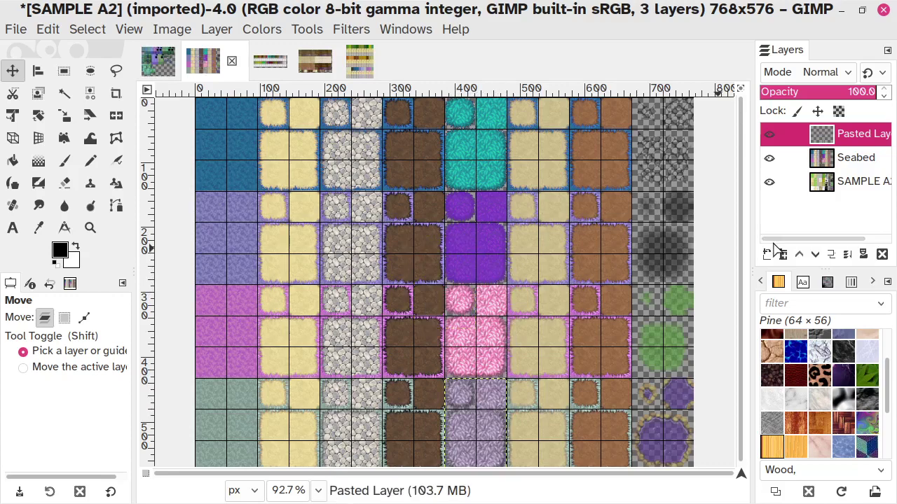
Open Hue-Saturation for the pasted grass layer and set the hue to -100.
{"action": "left_click", "coordinate": [262, 29]}
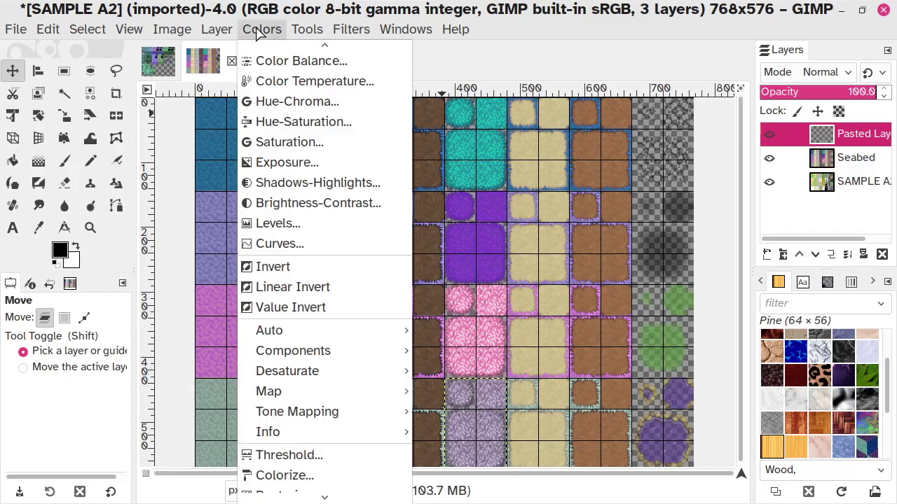
{"action": "left_click", "coordinate": [314, 123]}
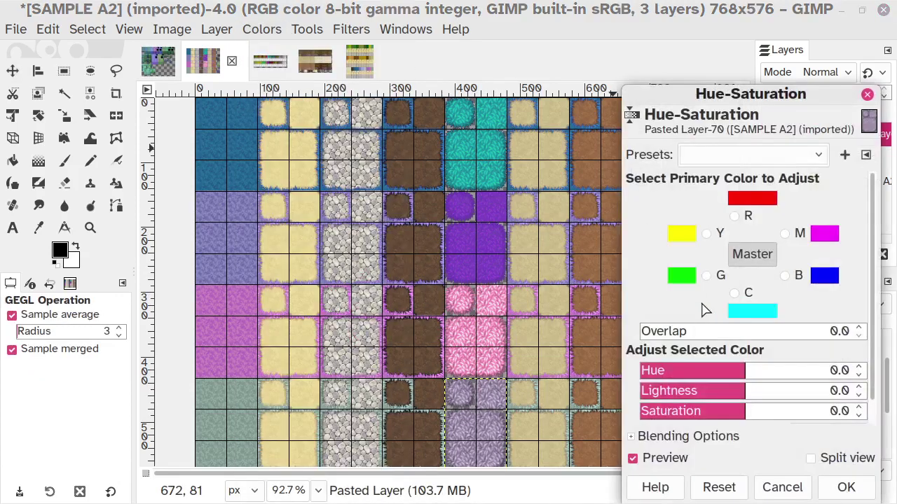
{"action": "left_click_drag", "start_coordinate": [750, 375], "coordinate": [687, 372]}
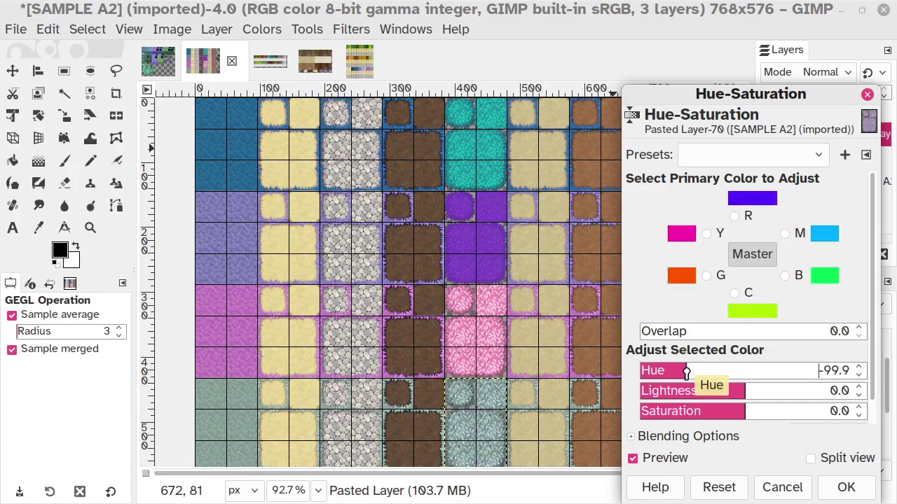
{"action": "left_click", "coordinate": [837, 374]}
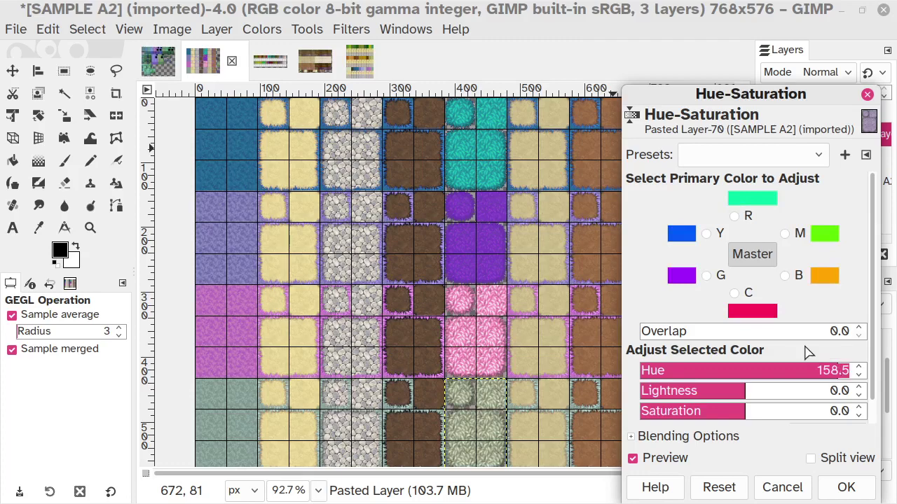
{"action": "key", "text": "BackSpace"}
{"action": "key", "text": "BackSpace"}
{"action": "key", "text": "BackSpace"}
{"action": "key", "text": "BackSpace"}
{"action": "key", "text": "BackSpace"}
{"action": "type", "text": "-100"}
{"action": "key", "text": "Return"}
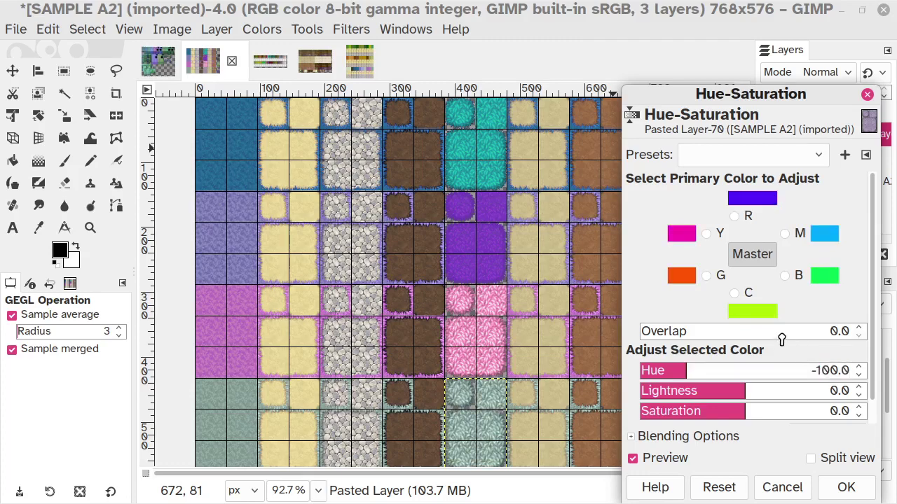
Set the grass layer's saturation to 100 and its lightness to -20.
{"action": "left_click_drag", "start_coordinate": [750, 418], "coordinate": [862, 413]}
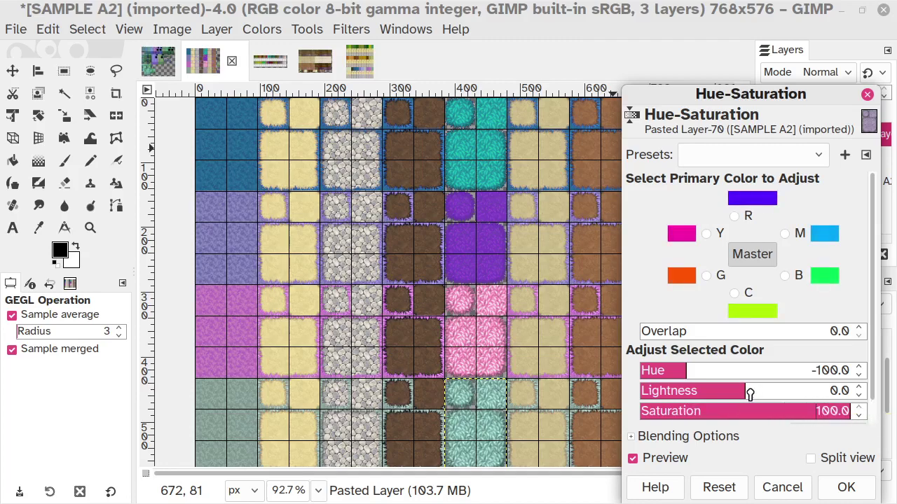
{"action": "left_click_drag", "start_coordinate": [750, 394], "coordinate": [723, 393]}
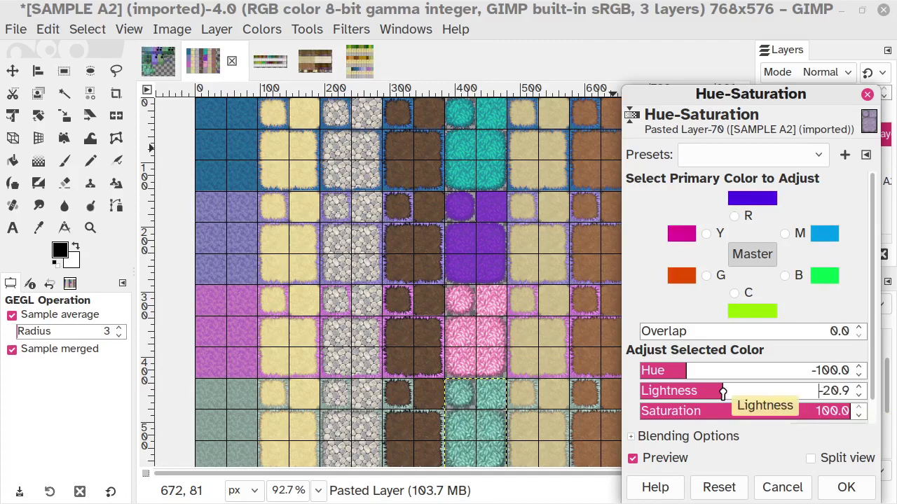
{"action": "left_click_drag", "start_coordinate": [723, 394], "coordinate": [722, 393]}
{"action": "left_click", "coordinate": [835, 393]}
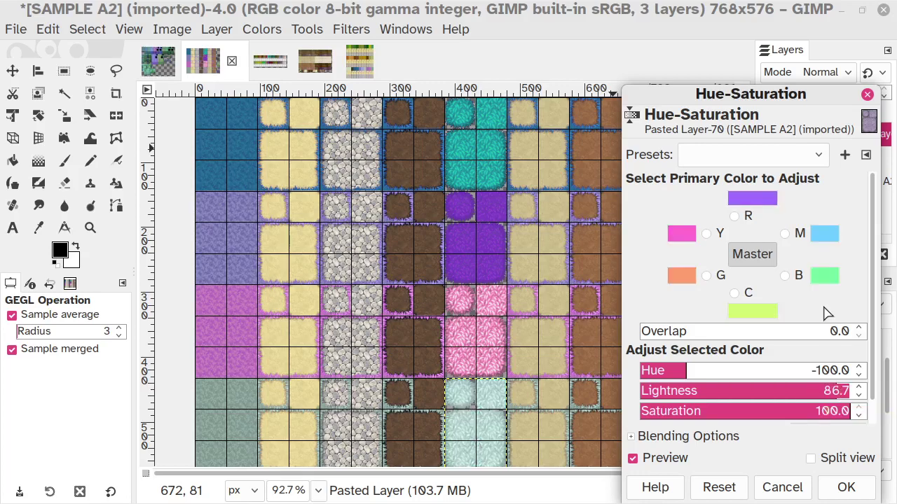
{"action": "type", "text": "-20"}
{"action": "key", "text": "Return"}
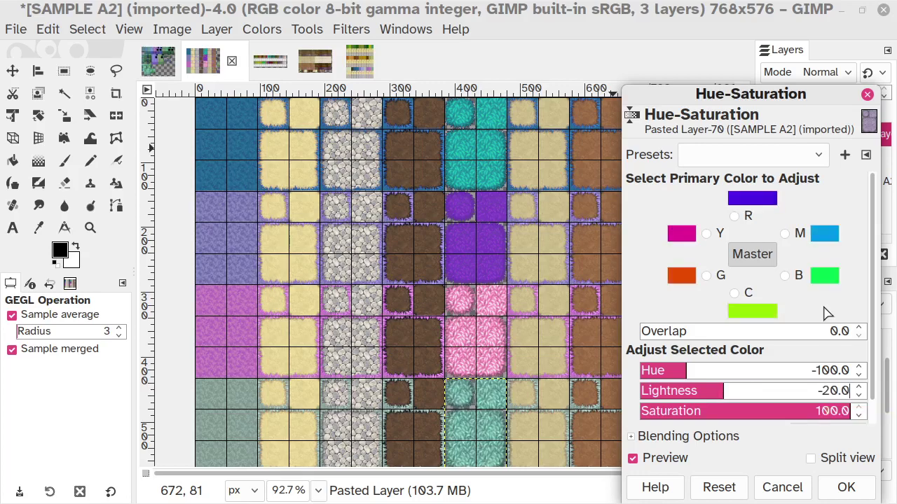
Apply the Hue-Saturation adjustment and merge the recoloured grass down into the Seabed layer.
{"action": "left_click", "coordinate": [672, 466]}
{"action": "left_click", "coordinate": [673, 465]}
{"action": "left_click", "coordinate": [846, 487]}
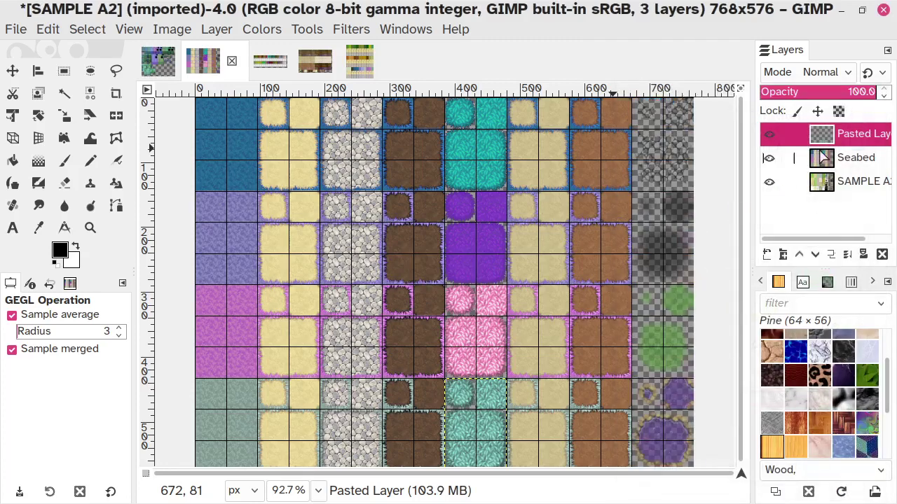
{"action": "left_click", "coordinate": [848, 255]}
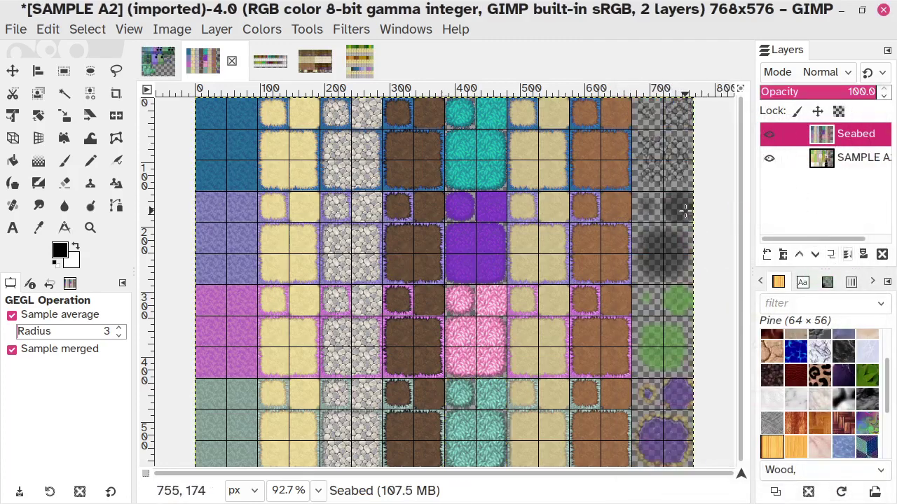
Look through the dirt blocks and plain dirt fills in the recolored grass edges for new dirt types image.
{"action": "left_click", "coordinate": [315, 65]}
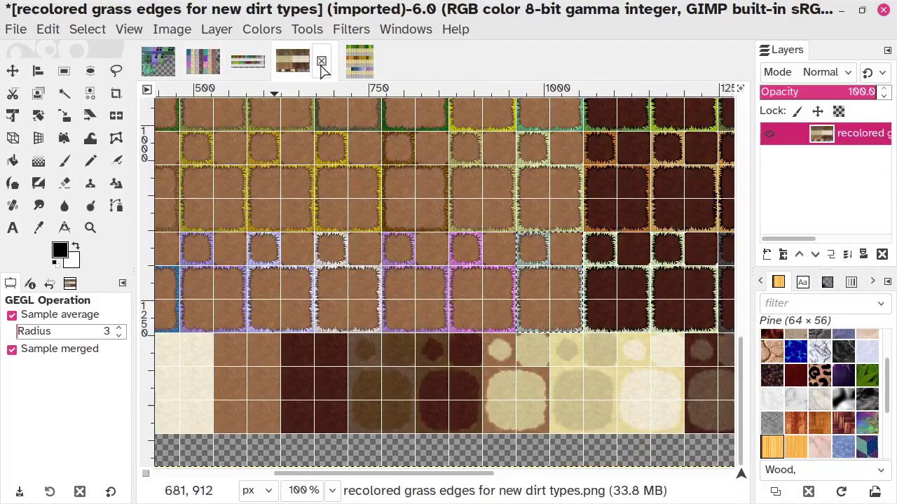
{"action": "left_click_drag", "start_coordinate": [421, 475], "coordinate": [297, 487]}
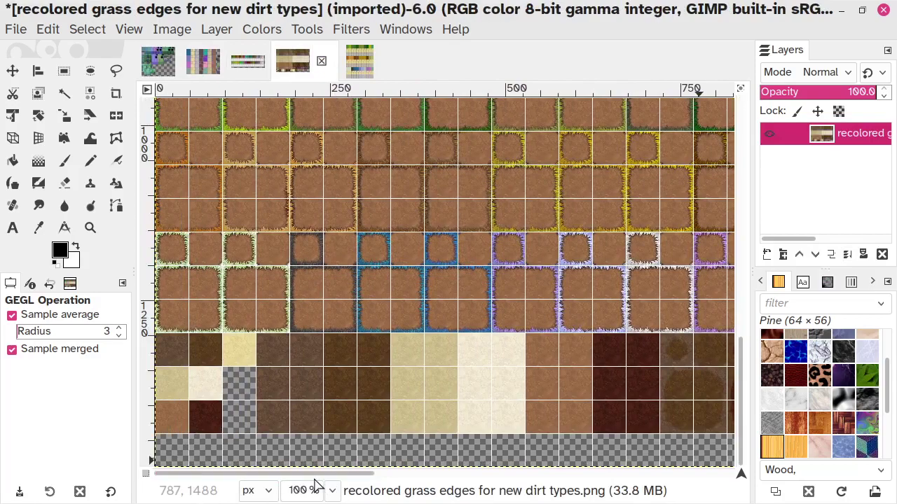
{"action": "scroll", "coordinate": [457, 371], "scroll_direction": "up", "scroll_amount": 10}
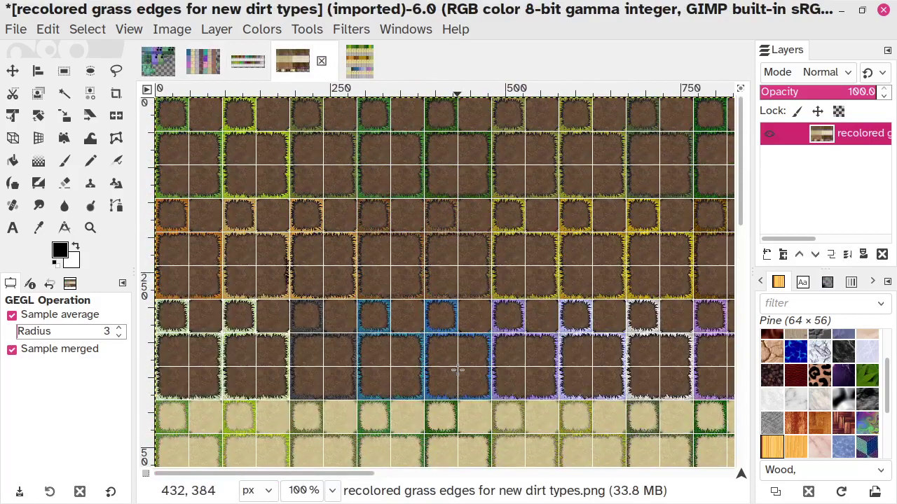
{"action": "scroll", "coordinate": [457, 371], "scroll_direction": "down", "scroll_amount": 10}
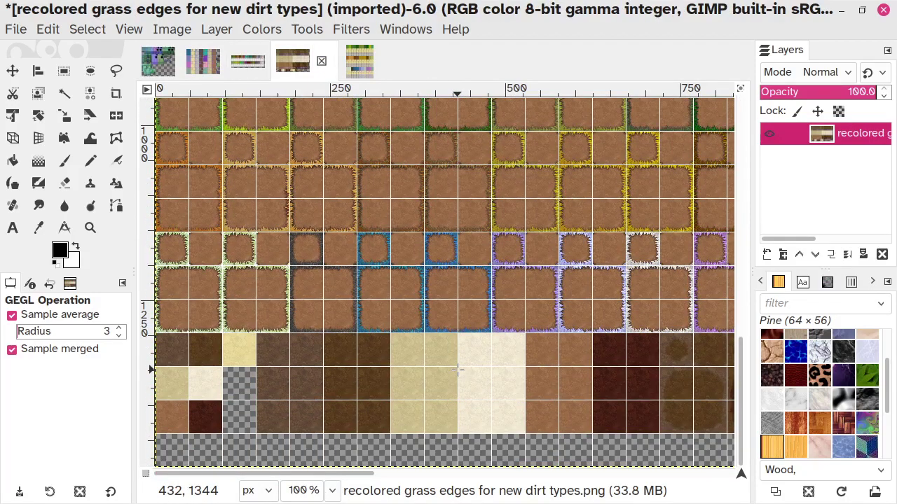
{"action": "scroll", "coordinate": [457, 372], "scroll_direction": "up", "scroll_amount": 10}
{"action": "scroll", "coordinate": [457, 371], "scroll_direction": "down", "scroll_amount": 10}
{"action": "scroll", "coordinate": [457, 371], "scroll_direction": "up", "scroll_amount": 10}
{"action": "scroll", "coordinate": [457, 372], "scroll_direction": "down", "scroll_amount": 10}
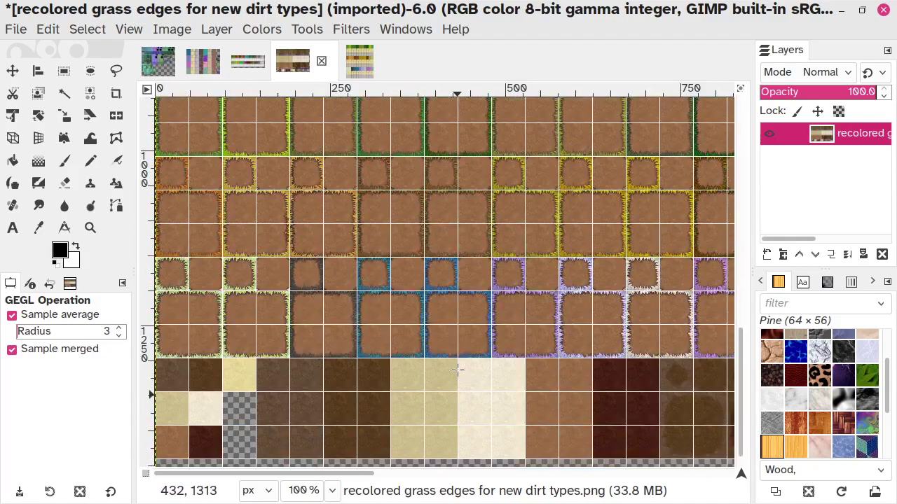
{"action": "scroll", "coordinate": [290, 397], "scroll_direction": "up", "scroll_amount": 10}
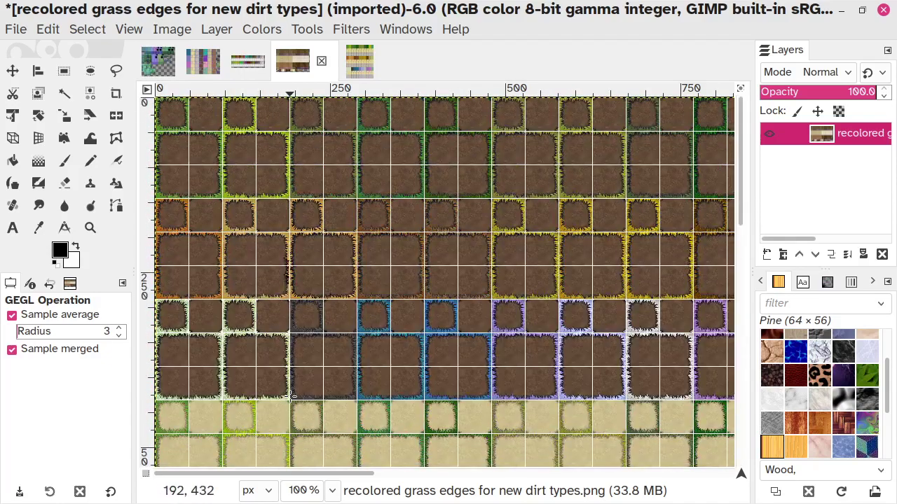
{"action": "scroll", "coordinate": [290, 396], "scroll_direction": "down", "scroll_amount": 10}
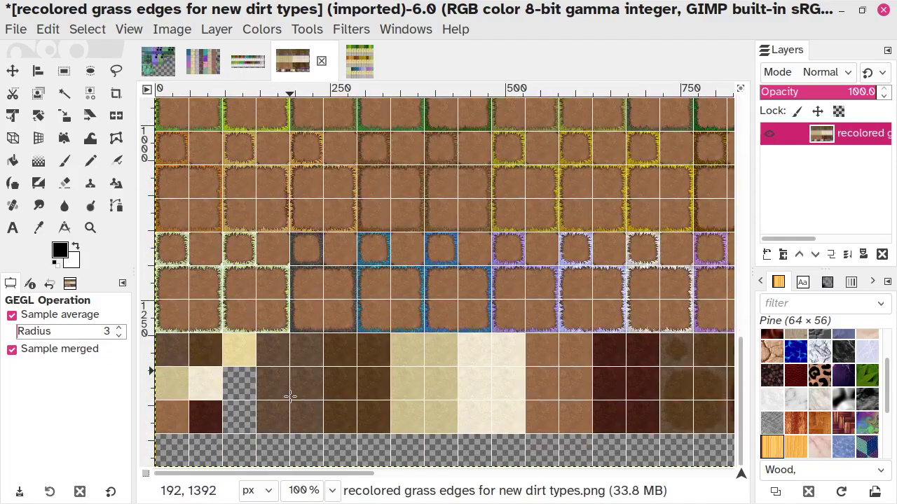
Copy the plain greyish-brown dirt block, two tiles wide and three tall, from the bottom rows of the recolored grass edges image.
{"action": "scroll", "coordinate": [290, 396], "scroll_direction": "up", "scroll_amount": 2}
{"action": "scroll", "coordinate": [290, 397], "scroll_direction": "up", "scroll_amount": 9}
{"action": "scroll", "coordinate": [290, 397], "scroll_direction": "down", "scroll_amount": 10}
{"action": "scroll", "coordinate": [290, 396], "scroll_direction": "up", "scroll_amount": 10}
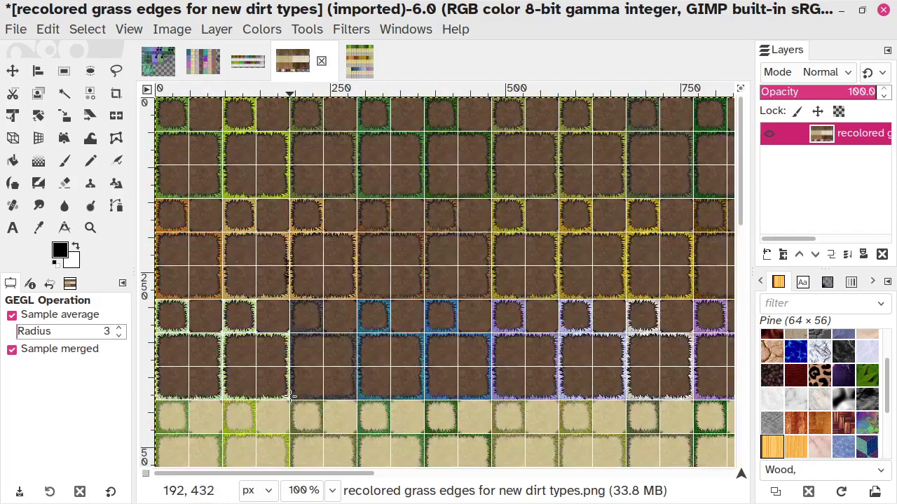
{"action": "scroll", "coordinate": [290, 396], "scroll_direction": "down", "scroll_amount": 10}
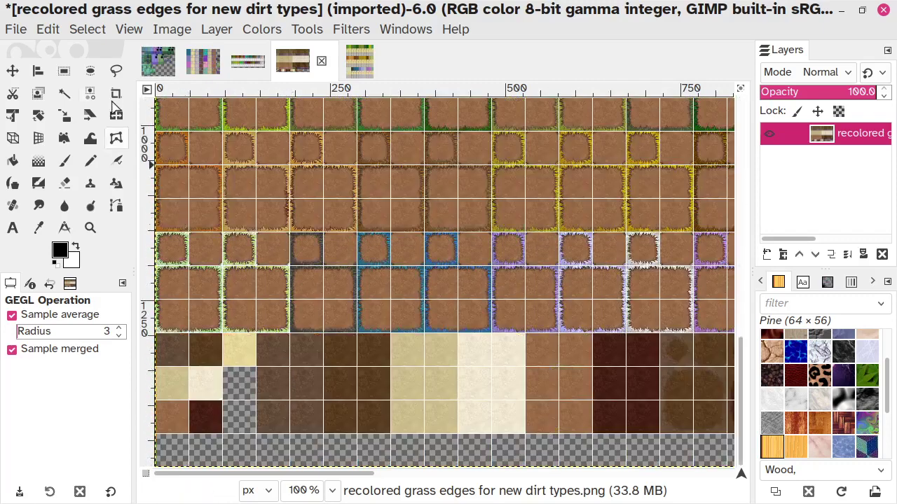
{"action": "left_click", "coordinate": [64, 71]}
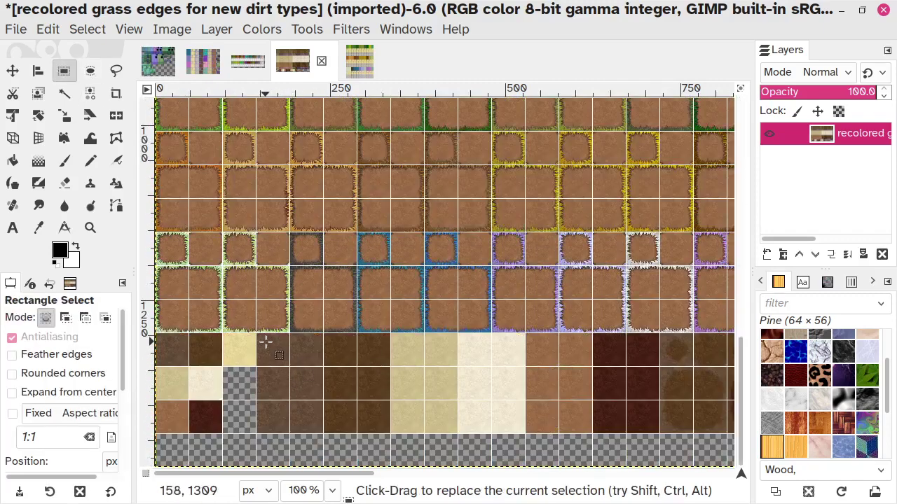
{"action": "left_click_drag", "start_coordinate": [256, 332], "coordinate": [323, 430]}
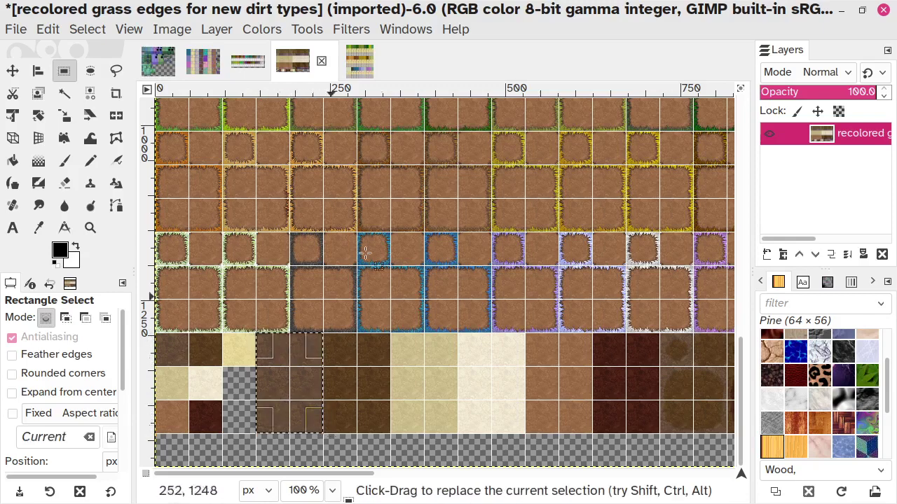
{"action": "key", "text": "ctrl"}
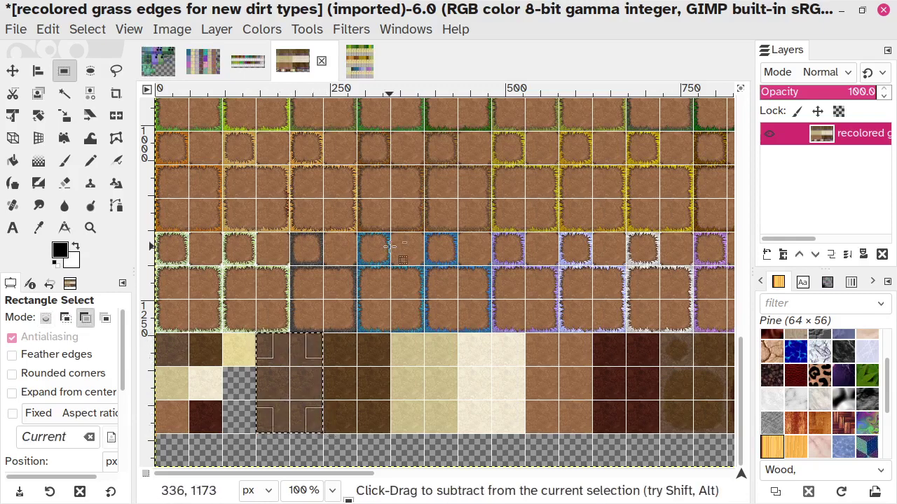
{"action": "key", "text": "ctrl+c"}
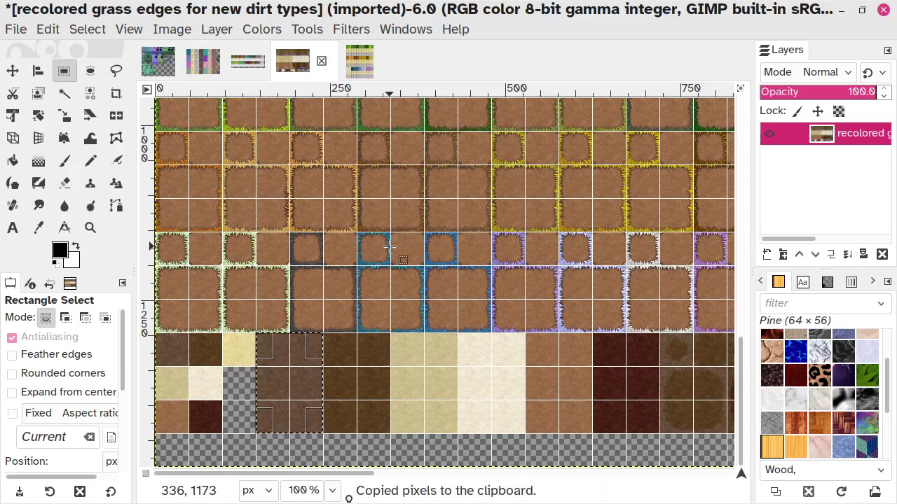
Paste the greyish-brown dirt as a new layer over the first block of SAMPLE A2's last column and merge it into Seabed.
{"action": "left_click", "coordinate": [203, 62]}
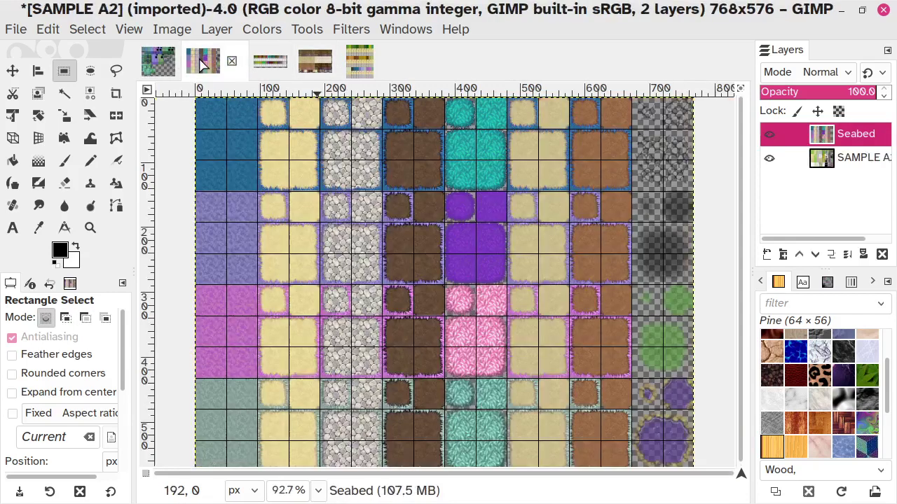
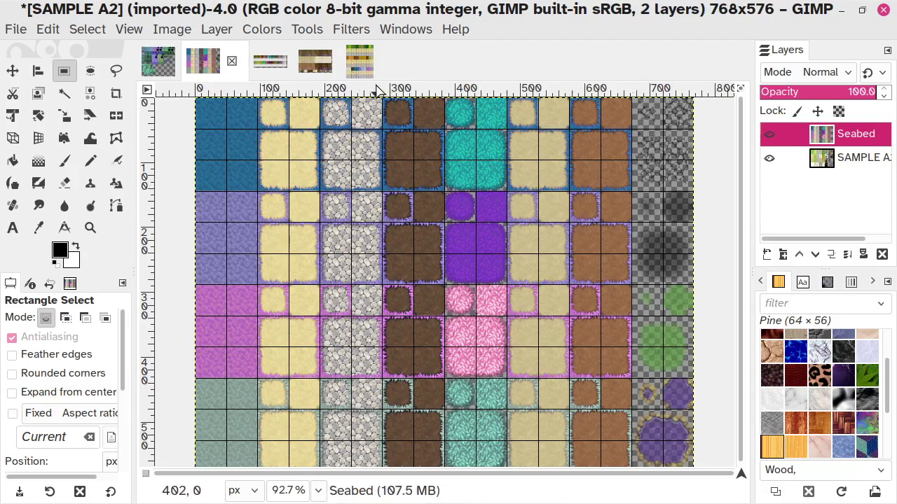
{"action": "left_click", "coordinate": [57, 29]}
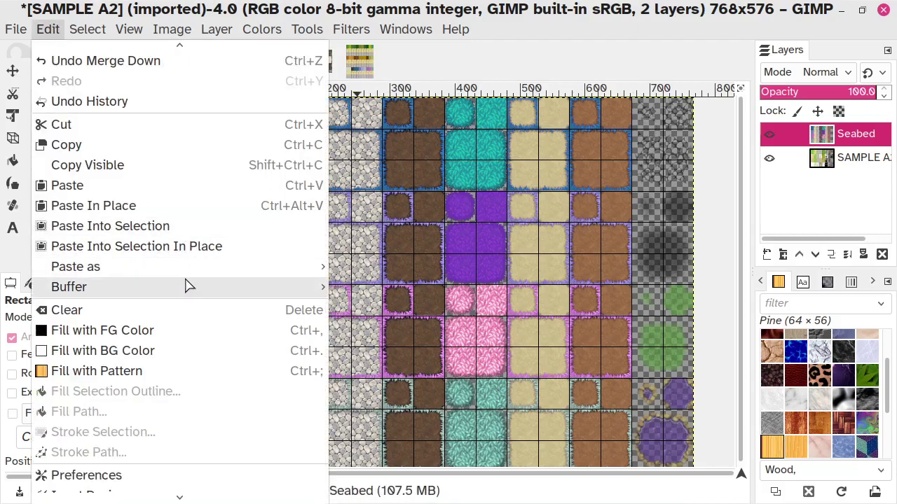
{"action": "mouse_move", "coordinate": [200, 271]}
{"action": "left_click", "coordinate": [377, 273]}
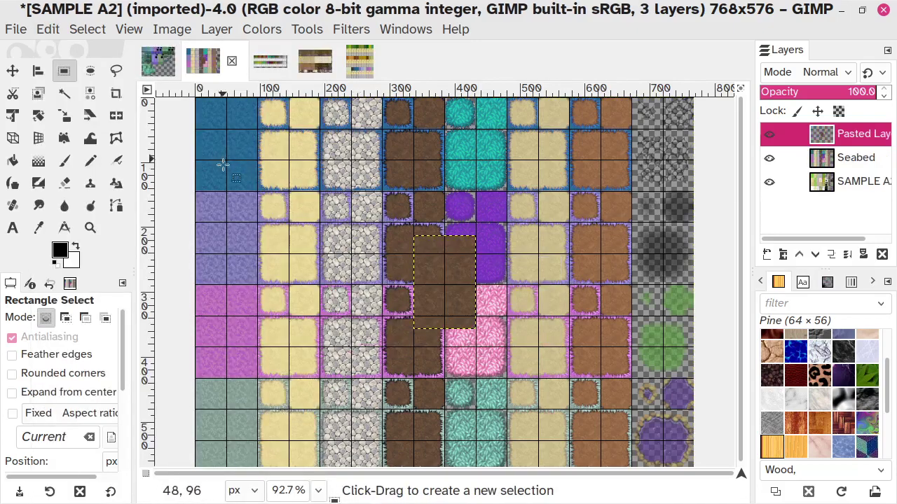
{"action": "left_click", "coordinate": [13, 72]}
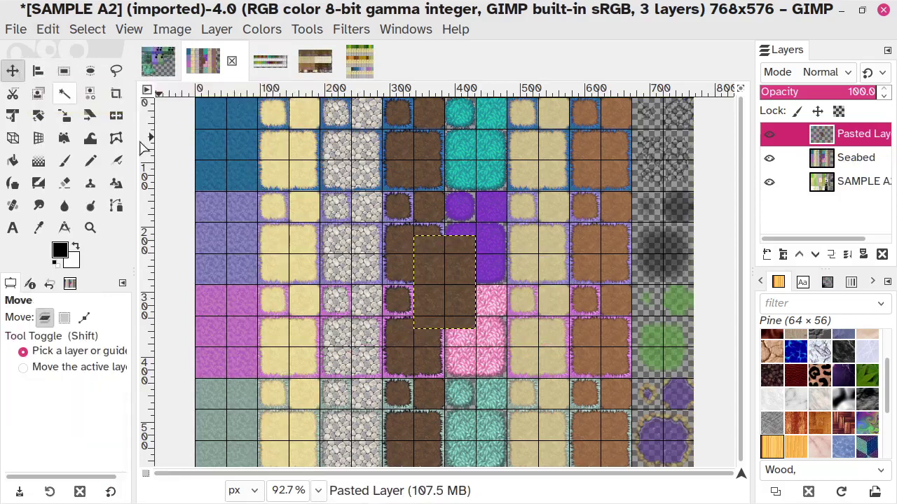
{"action": "left_click_drag", "start_coordinate": [448, 273], "coordinate": [671, 136]}
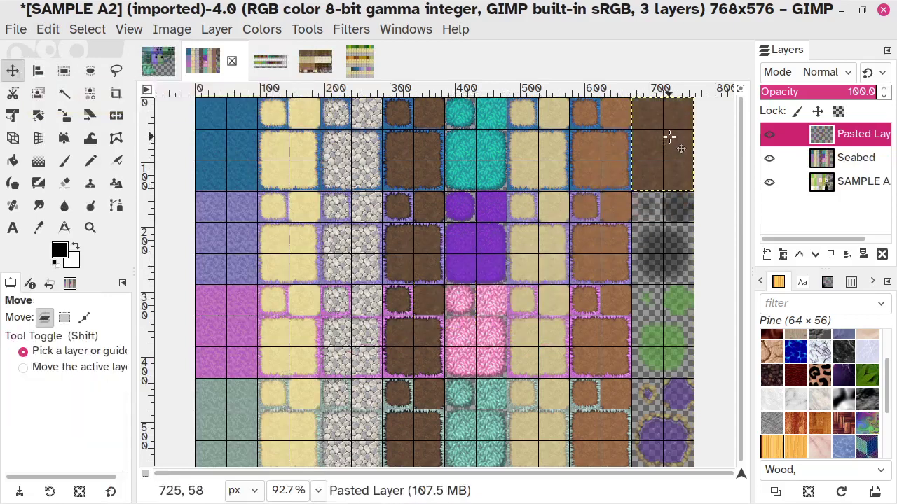
{"action": "left_click", "coordinate": [847, 255]}
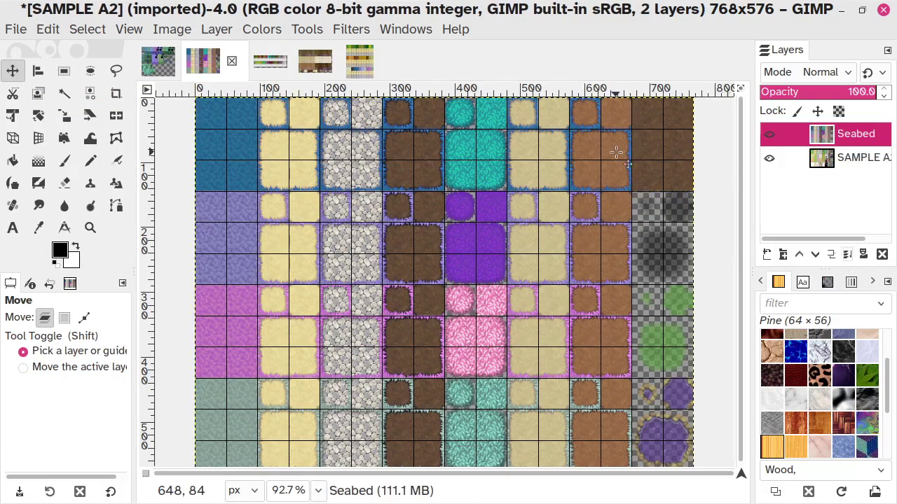
Copy the plain tan dirt block, two by three tiles, from the bottom rows of the recolored grass edges image.
{"action": "left_click", "coordinate": [317, 61]}
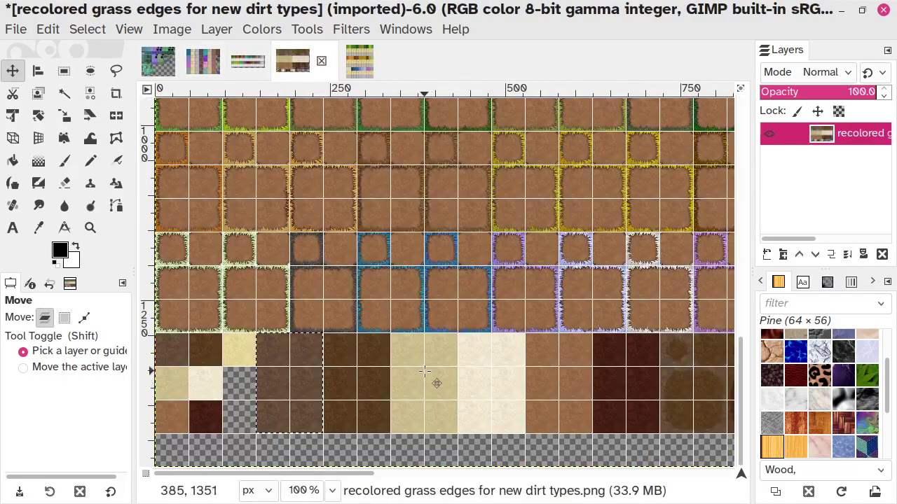
{"action": "scroll", "coordinate": [462, 273], "scroll_direction": "down", "scroll_amount": 5}
{"action": "scroll", "coordinate": [463, 274], "scroll_direction": "down", "scroll_amount": 10}
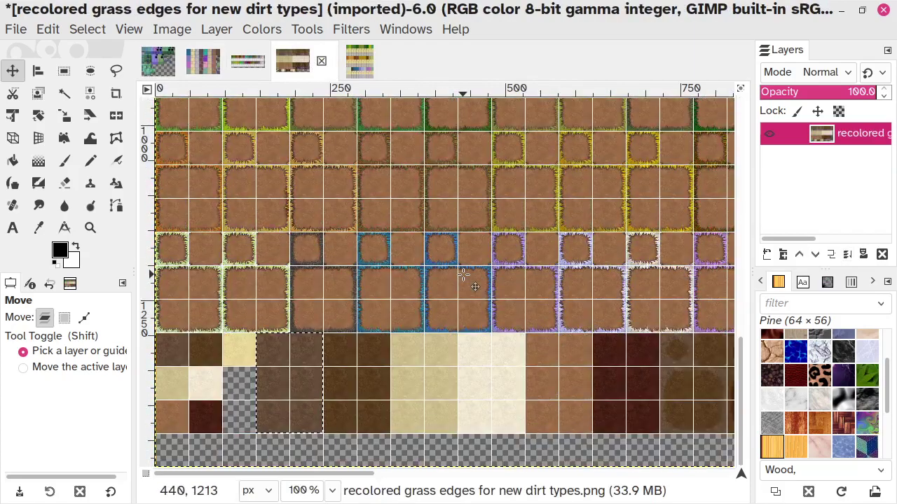
{"action": "scroll", "coordinate": [455, 287], "scroll_direction": "up", "scroll_amount": 8}
{"action": "scroll", "coordinate": [448, 294], "scroll_direction": "down", "scroll_amount": 8}
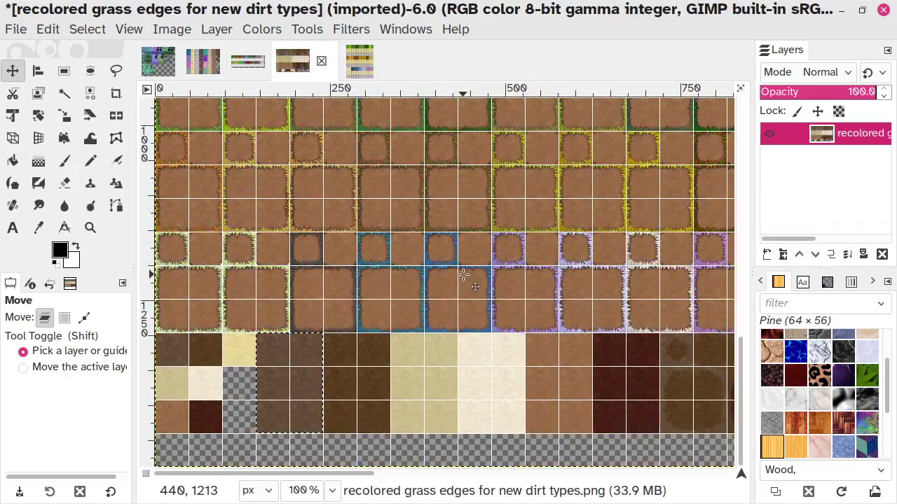
{"action": "left_click", "coordinate": [64, 71]}
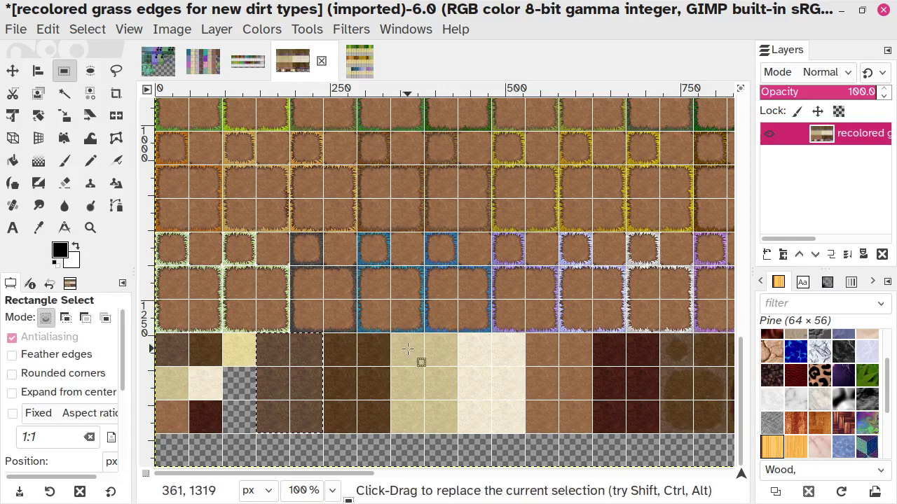
{"action": "left_click_drag", "start_coordinate": [390, 333], "coordinate": [458, 434]}
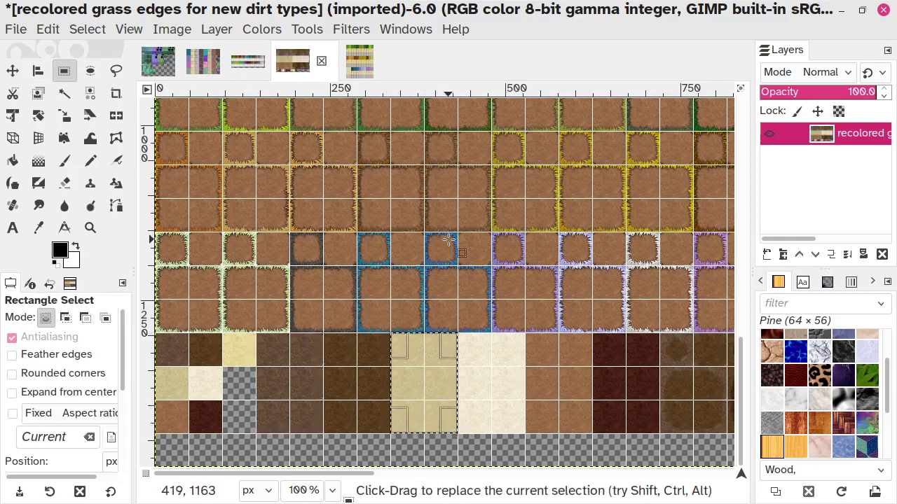
{"action": "key", "text": "ctrl+c"}
Paste the tan dirt as a new layer over the second block of SAMPLE A2's last column and merge it into Seabed.
{"action": "left_click", "coordinate": [199, 65]}
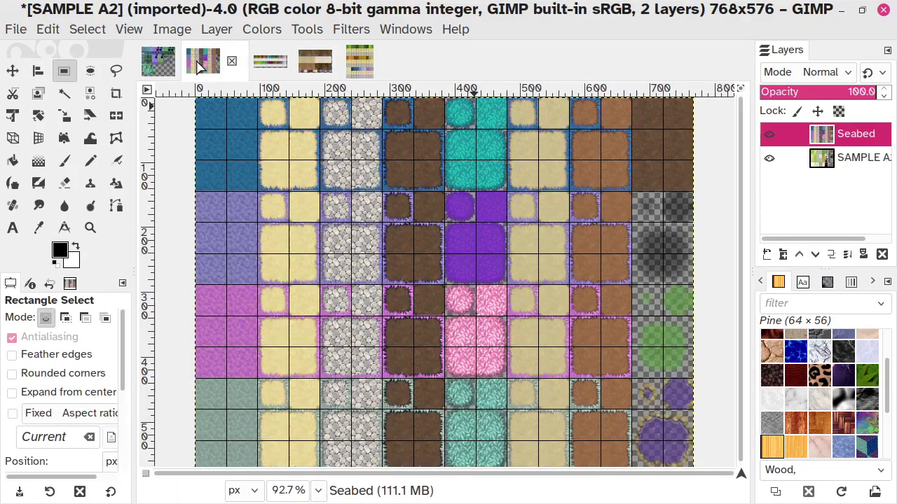
{"action": "left_click", "coordinate": [48, 29]}
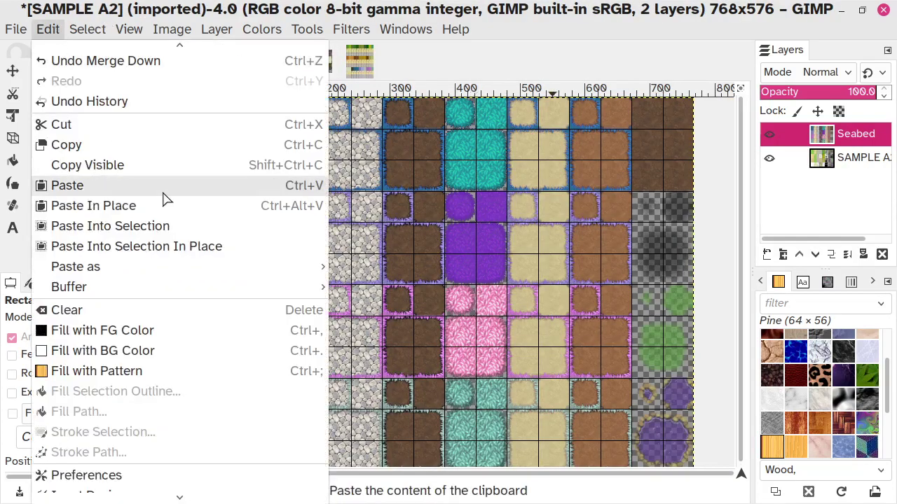
{"action": "mouse_move", "coordinate": [308, 267]}
{"action": "left_click", "coordinate": [376, 269]}
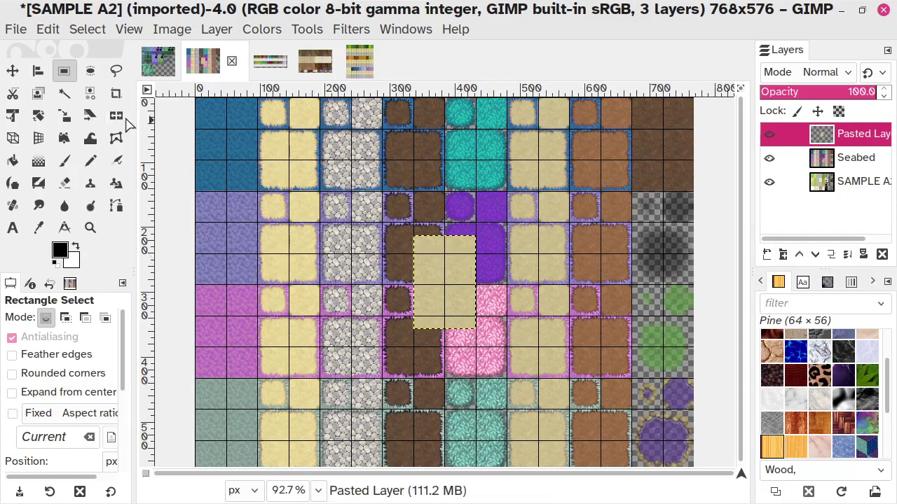
{"action": "left_click", "coordinate": [12, 70]}
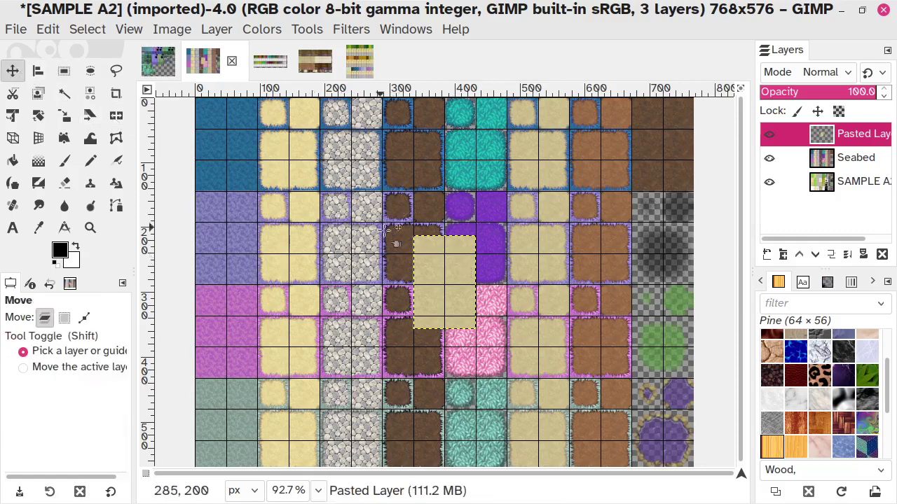
{"action": "left_click_drag", "start_coordinate": [433, 274], "coordinate": [656, 238]}
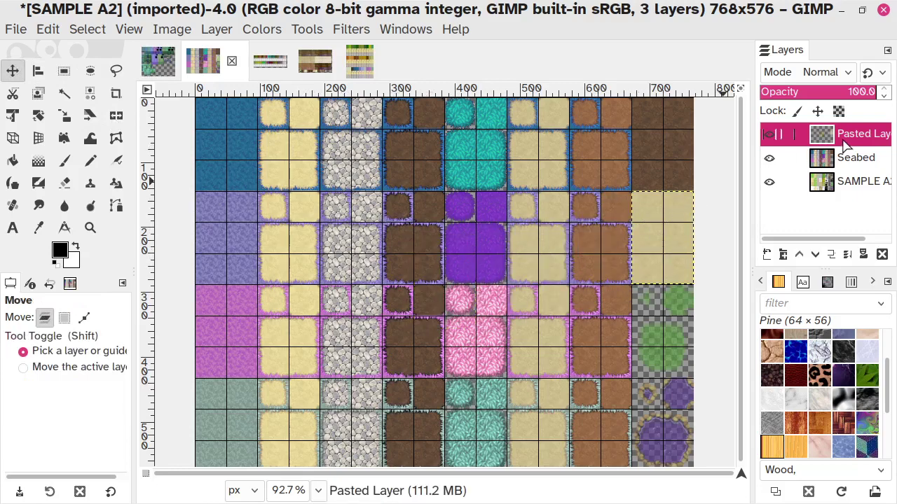
{"action": "left_click", "coordinate": [847, 255]}
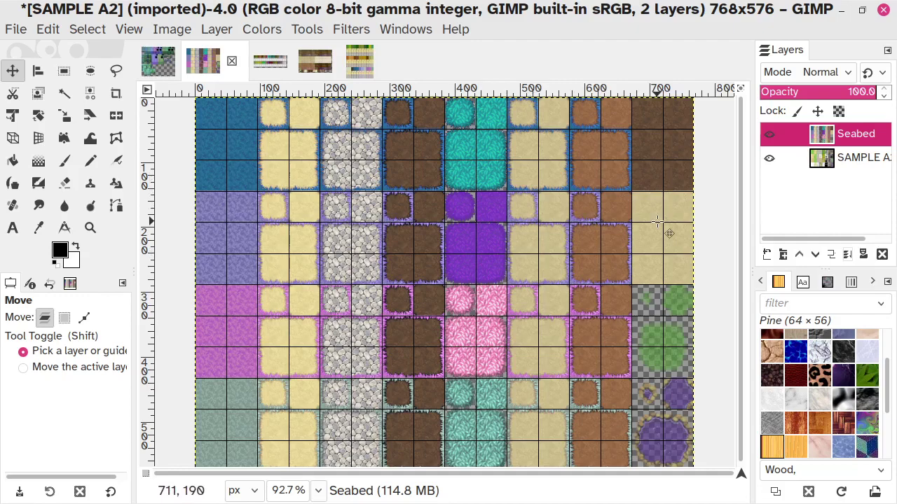
Copy the plain reddish-brown dirt block beside the cream one in the recolored grass edges image.
{"action": "left_click", "coordinate": [315, 61]}
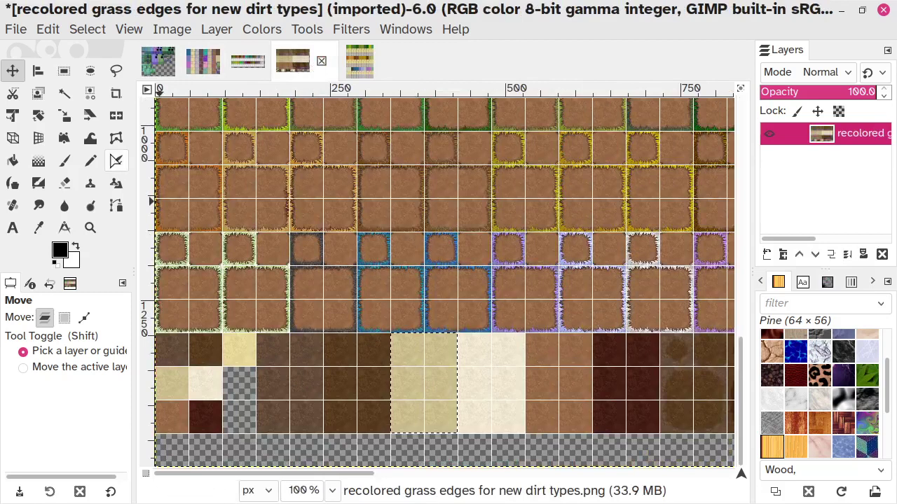
{"action": "left_click", "coordinate": [63, 74]}
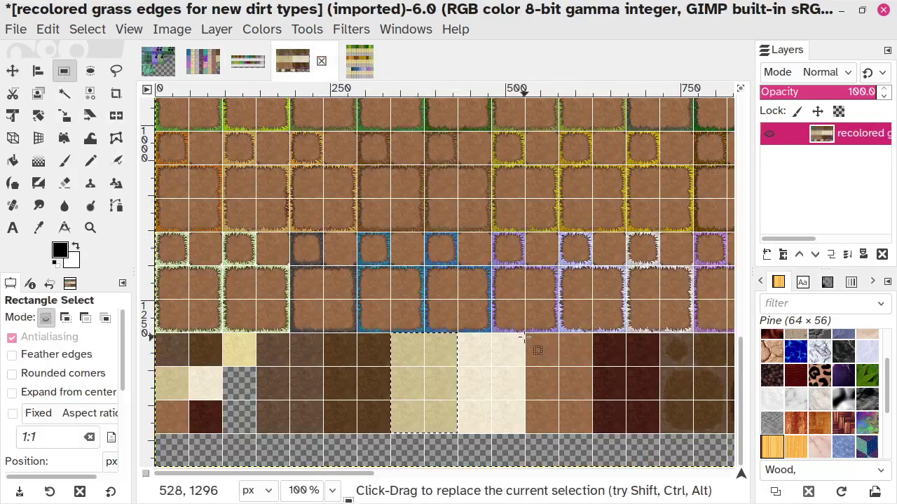
{"action": "left_click_drag", "start_coordinate": [527, 333], "coordinate": [593, 434]}
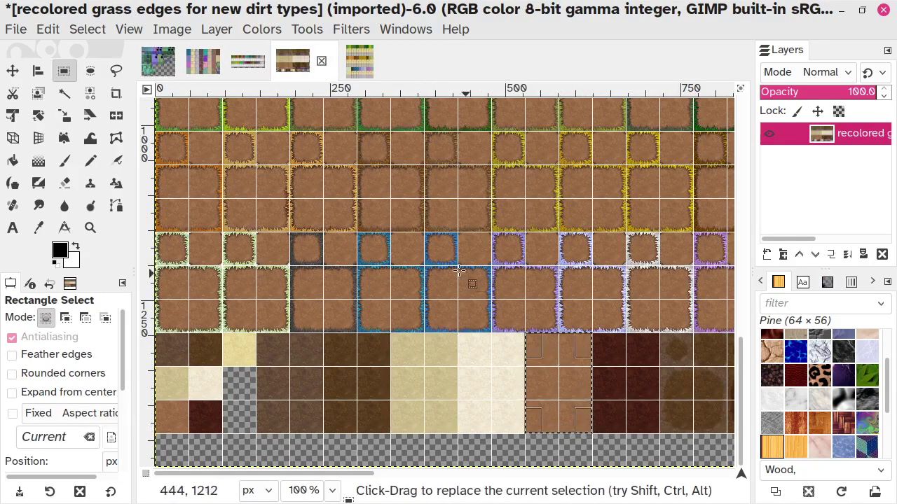
{"action": "key", "text": "ctrl+c"}
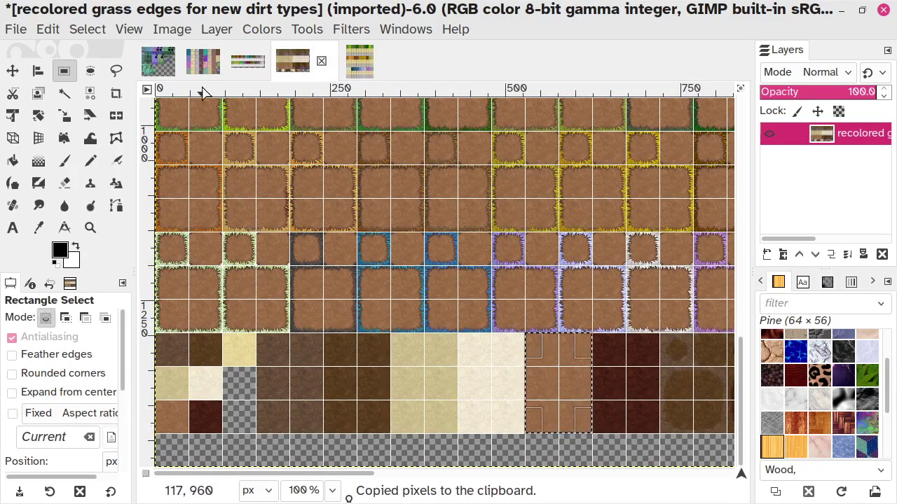
Paste the reddish-brown dirt as a new layer over the third block of SAMPLE A2's last column and merge it into Seabed.
{"action": "left_click", "coordinate": [203, 61]}
{"action": "left_click", "coordinate": [48, 29]}
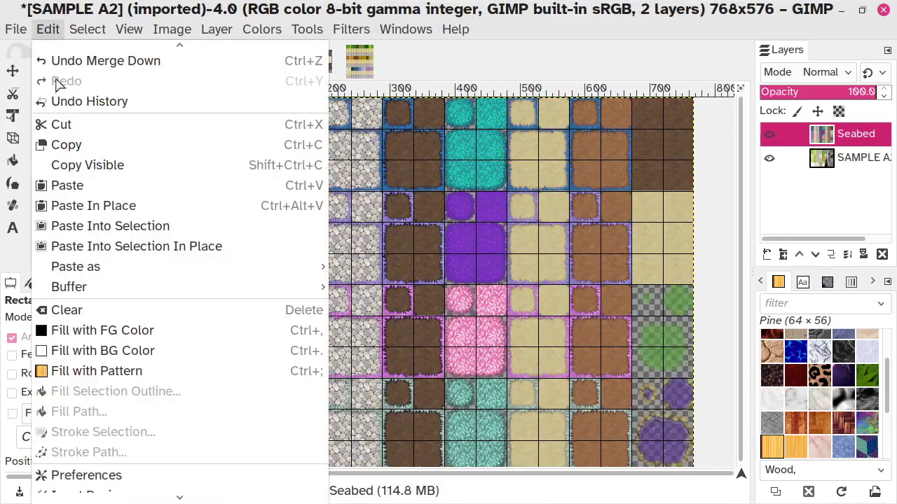
{"action": "left_click", "coordinate": [374, 267]}
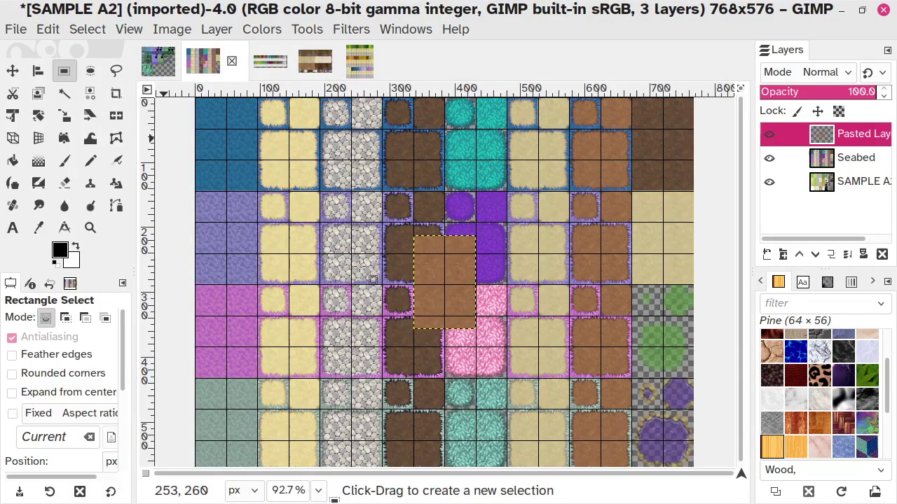
{"action": "left_click", "coordinate": [13, 70]}
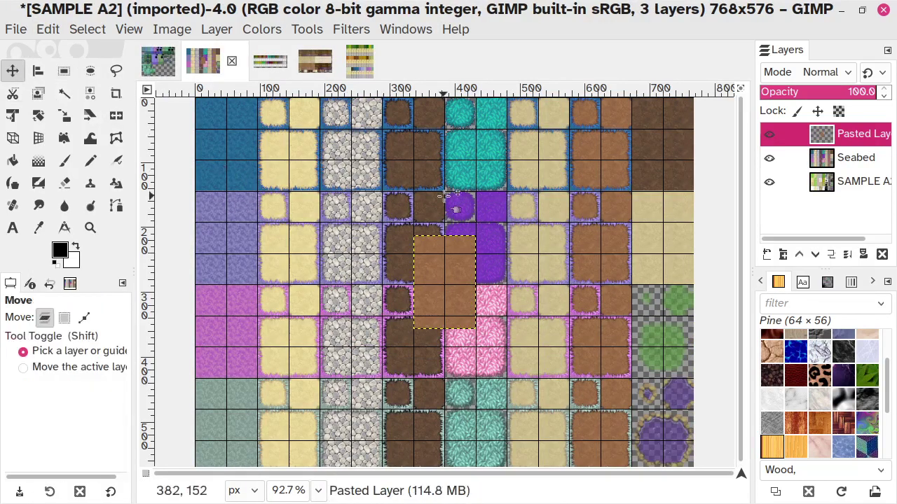
{"action": "left_click_drag", "start_coordinate": [462, 275], "coordinate": [691, 323]}
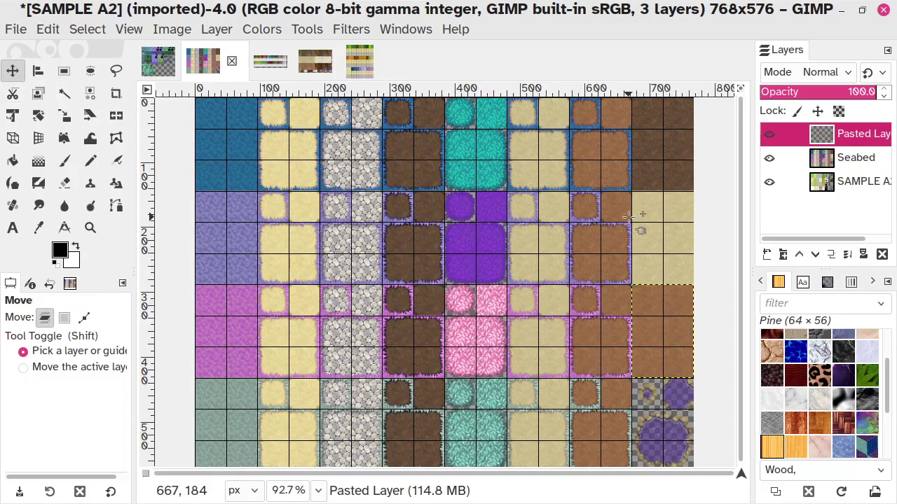
{"action": "left_click", "coordinate": [848, 255]}
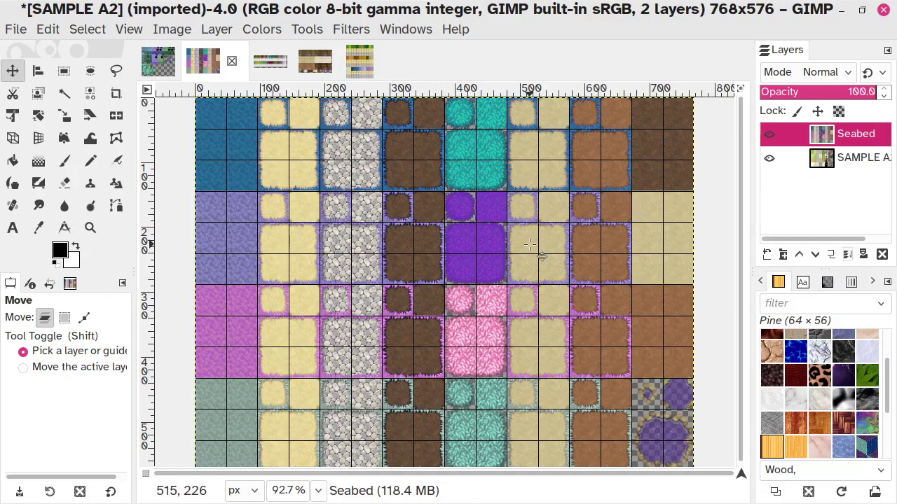
Copy the 96 × 144 block of tan dirt patches on reddish-brown dirt from the bottom rows of the recolored grass edges image.
{"action": "left_click", "coordinate": [314, 61]}
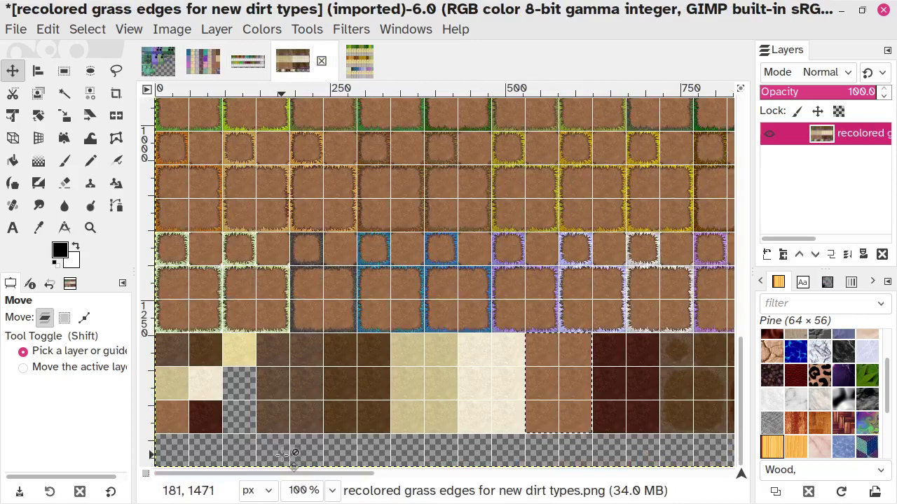
{"action": "left_click_drag", "start_coordinate": [284, 477], "coordinate": [396, 480]}
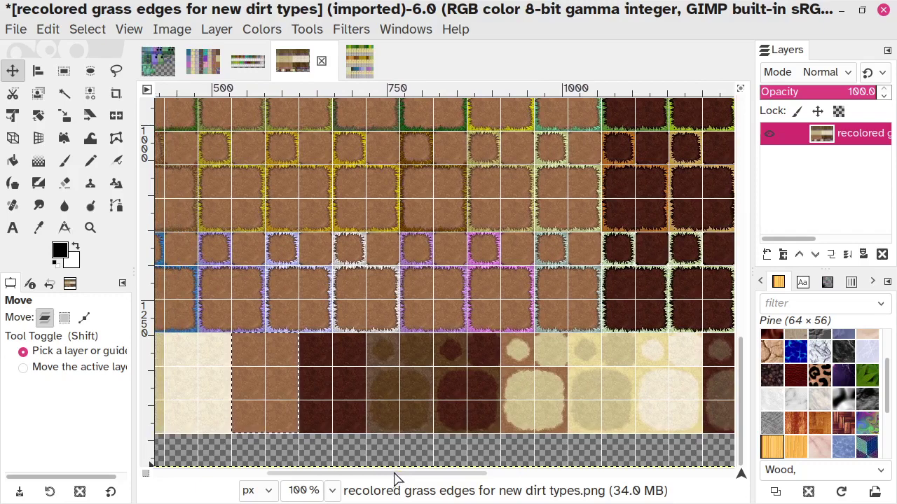
{"action": "left_click_drag", "start_coordinate": [395, 477], "coordinate": [260, 477]}
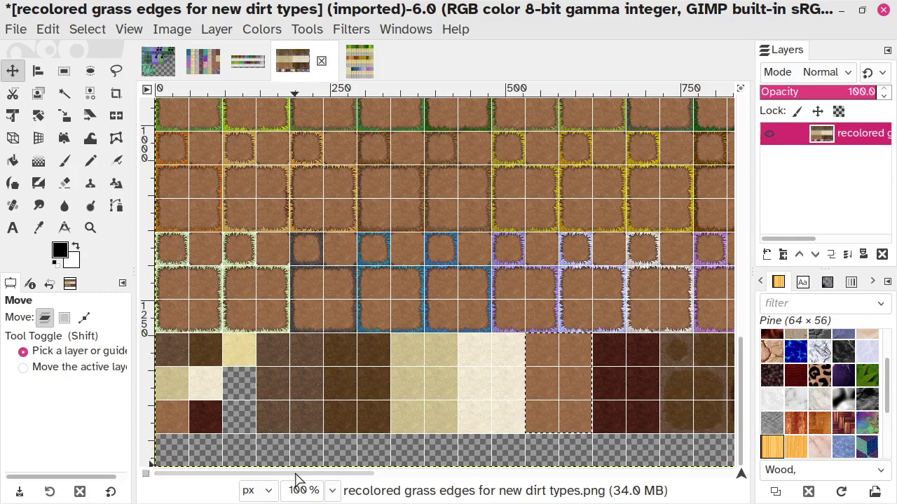
{"action": "left_click_drag", "start_coordinate": [295, 479], "coordinate": [443, 464]}
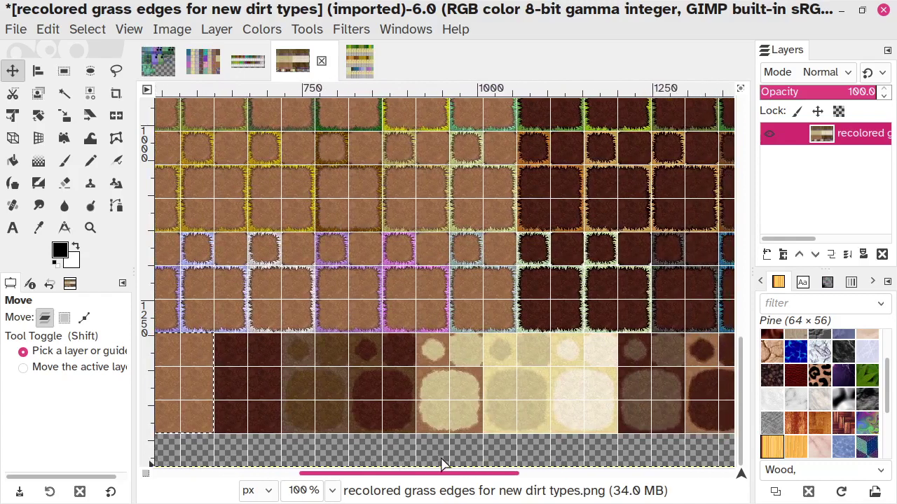
{"action": "left_click_drag", "start_coordinate": [443, 464], "coordinate": [331, 475]}
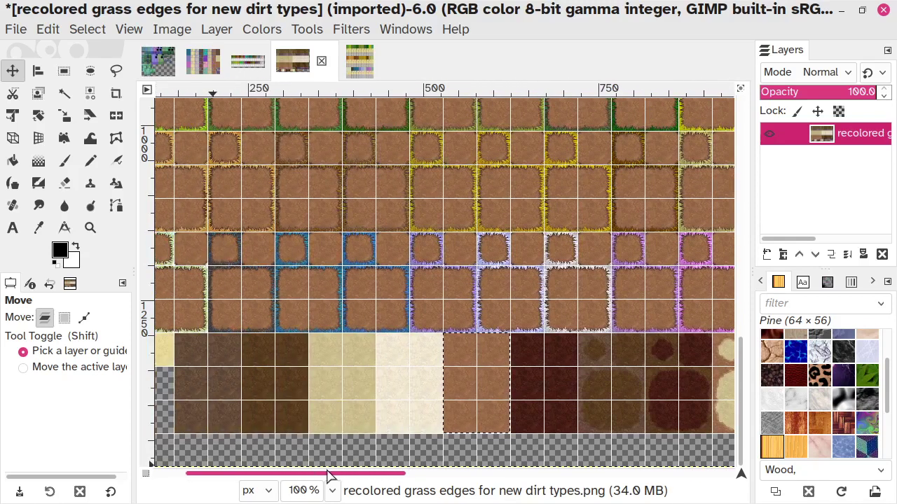
{"action": "left_click_drag", "start_coordinate": [331, 475], "coordinate": [413, 446]}
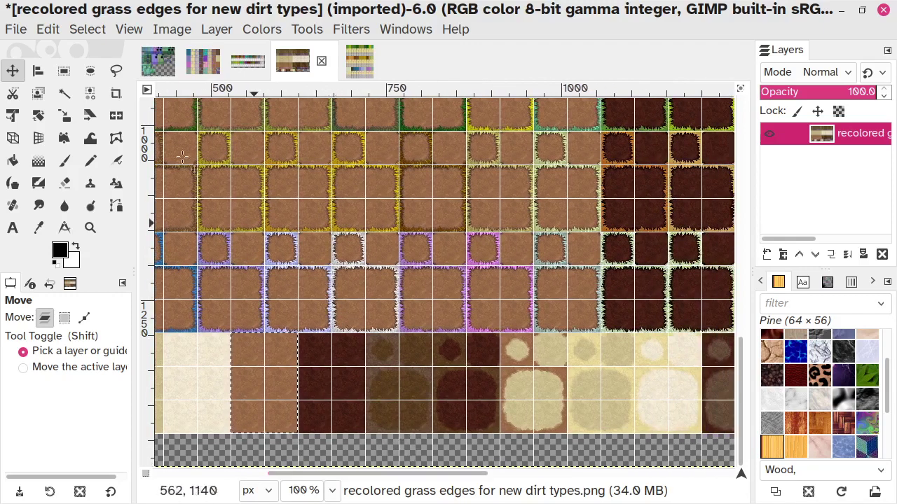
{"action": "left_click", "coordinate": [64, 70]}
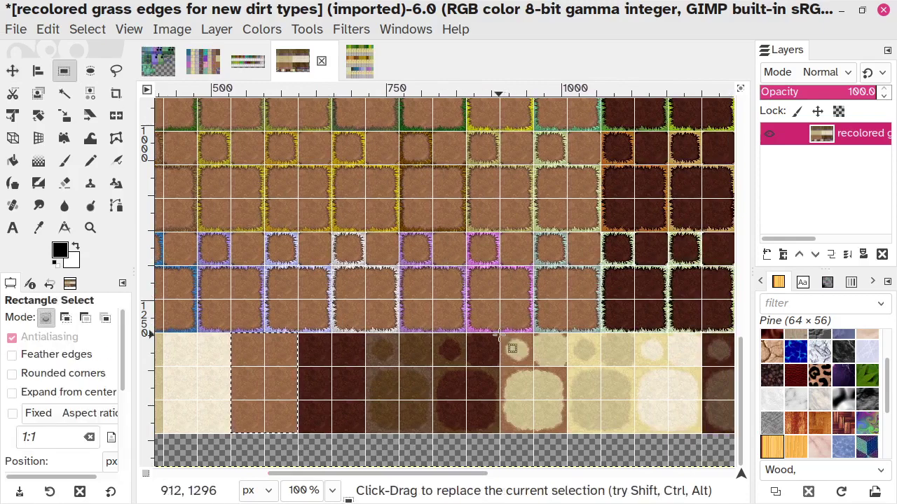
{"action": "left_click_drag", "start_coordinate": [503, 334], "coordinate": [568, 435]}
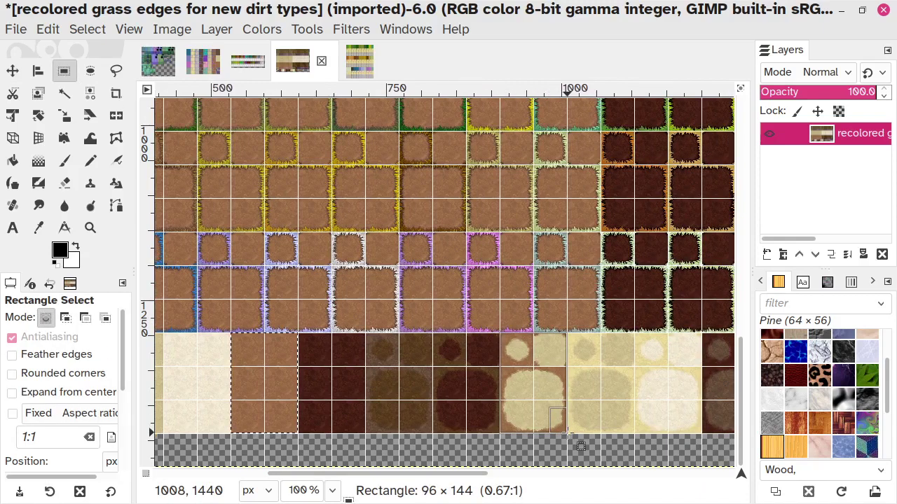
{"action": "key", "text": "ctrl+c"}
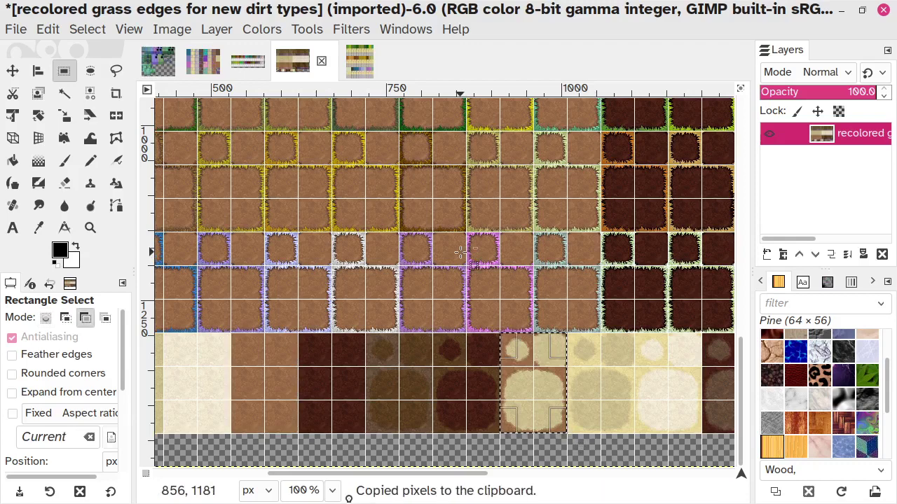
Paste the tan-on-reddish-brown block as a new layer over the fourth block of SAMPLE A2's last column and merge it into Seabed.
{"action": "left_click", "coordinate": [204, 61]}
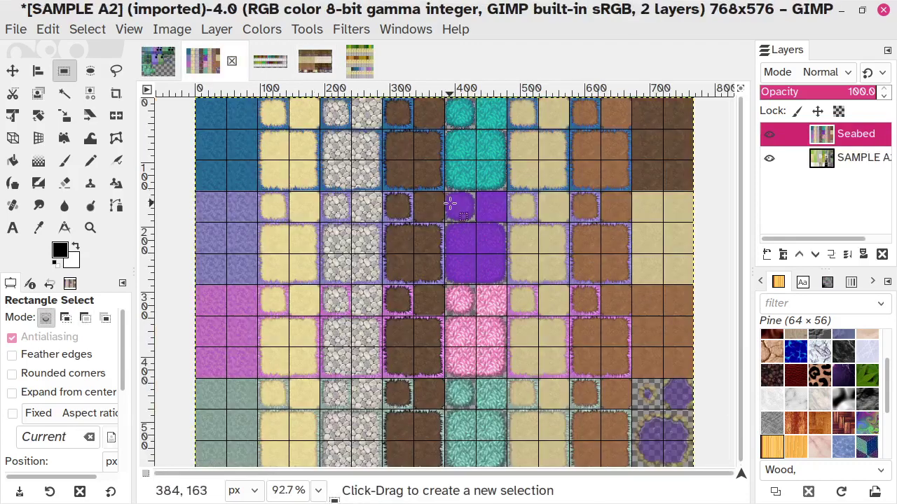
{"action": "left_click", "coordinate": [47, 33]}
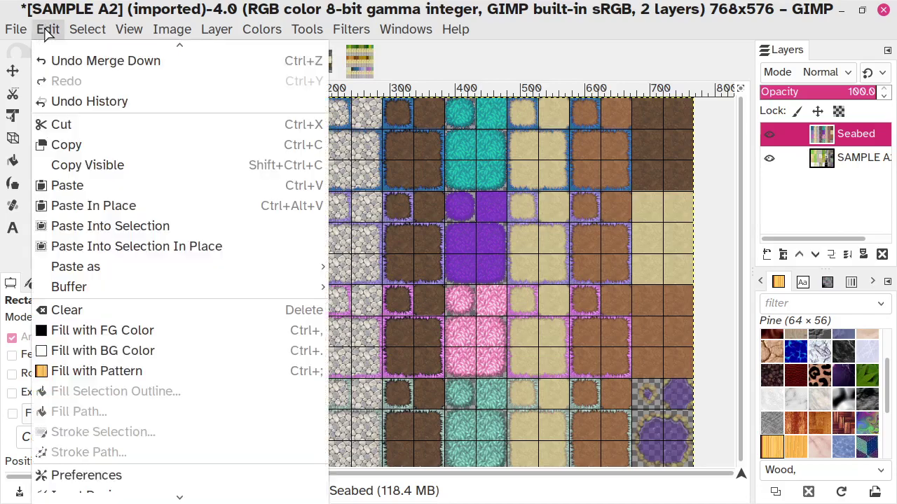
{"action": "mouse_move", "coordinate": [324, 274]}
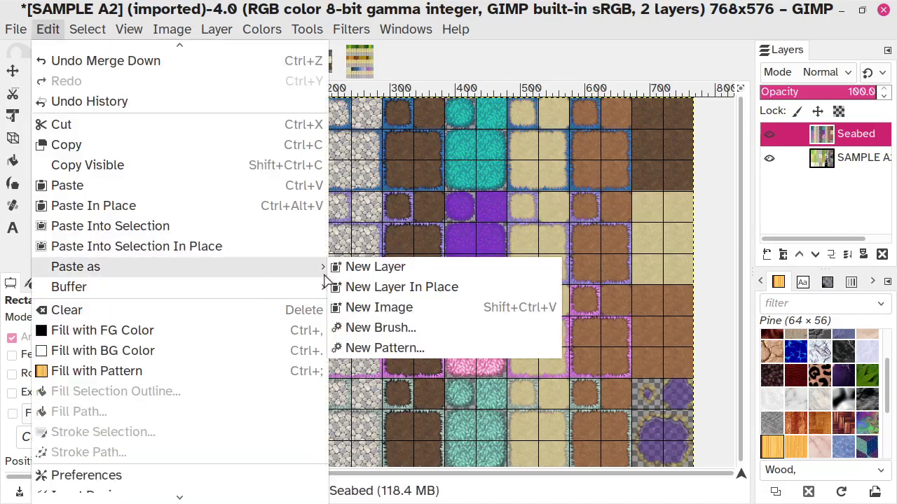
{"action": "left_click", "coordinate": [371, 267]}
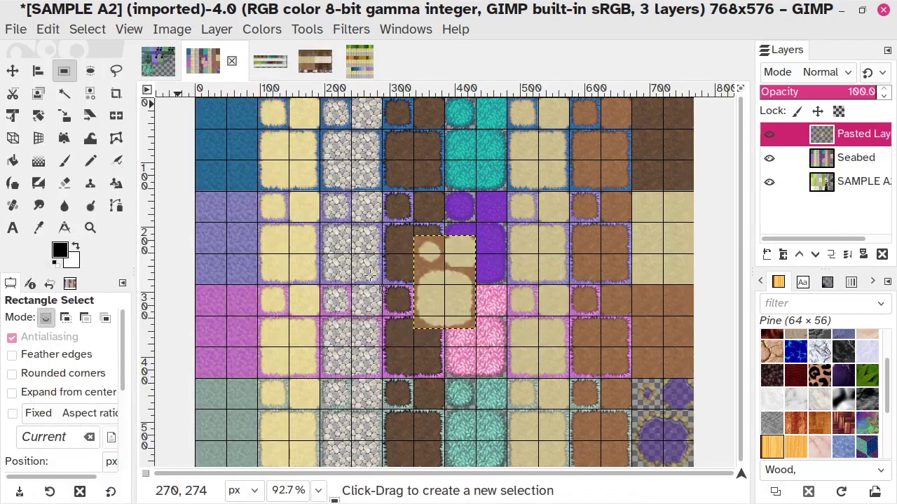
{"action": "left_click", "coordinate": [12, 71]}
{"action": "left_click_drag", "start_coordinate": [424, 269], "coordinate": [643, 410]}
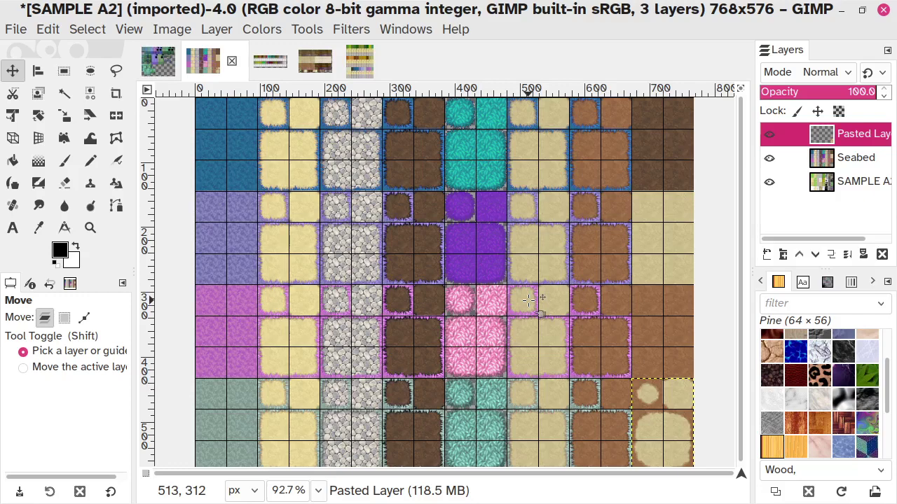
{"action": "left_click", "coordinate": [847, 254]}
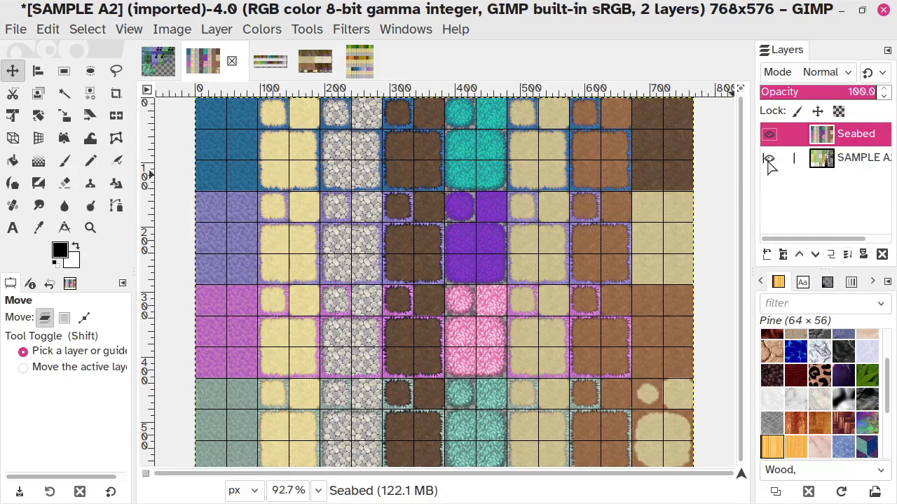
Delete the original SAMPLE A2 layer beneath Seabed and check the remaining layer by toggling its visibility.
{"action": "left_click", "coordinate": [864, 161]}
{"action": "right_click", "coordinate": [863, 161]}
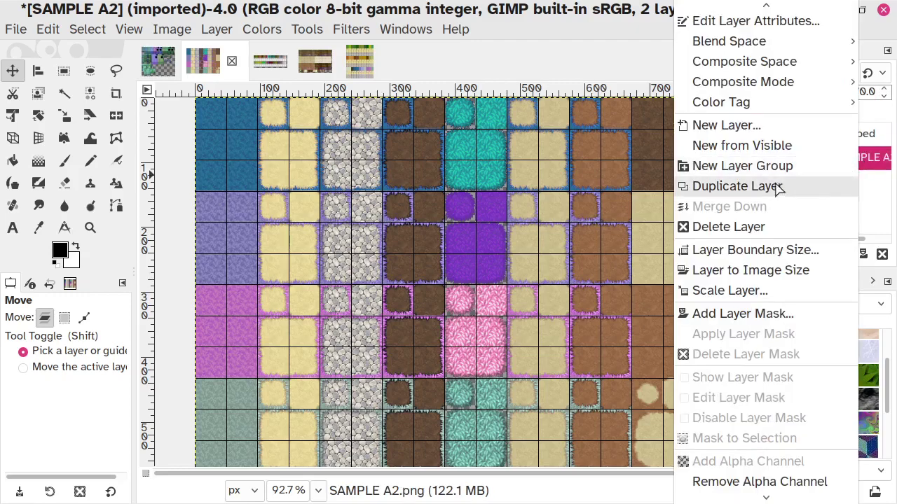
{"action": "left_click", "coordinate": [768, 231]}
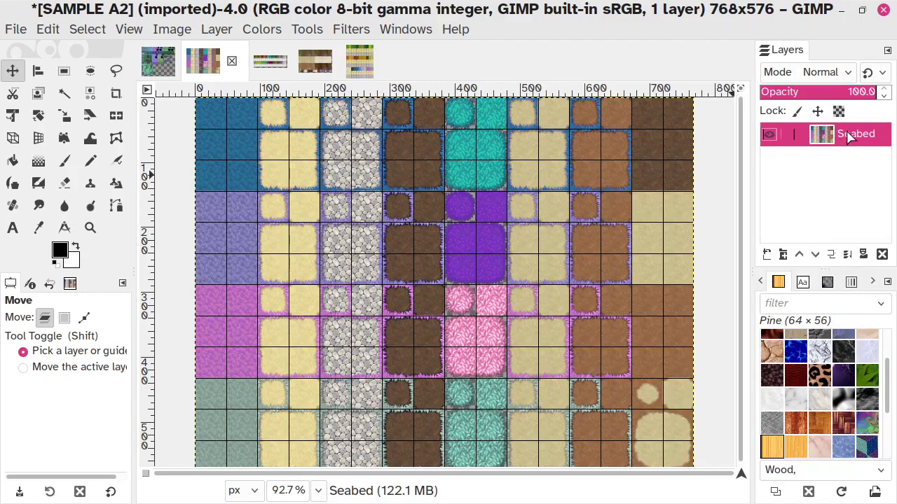
{"action": "left_click", "coordinate": [770, 135]}
{"action": "left_click", "coordinate": [770, 135]}
Export the tileset as Seabed A2.png into the Use For Seabed Tileset folder with the default PNG options.
{"action": "left_click", "coordinate": [15, 30]}
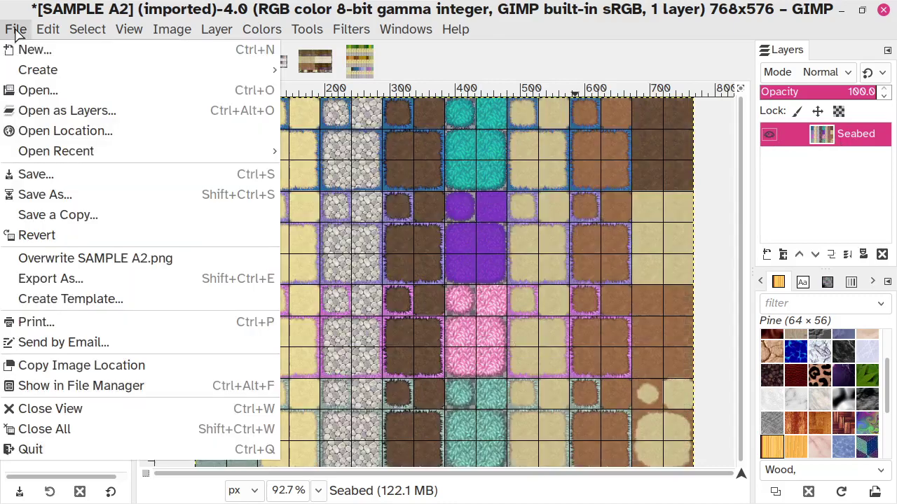
{"action": "left_click", "coordinate": [80, 281]}
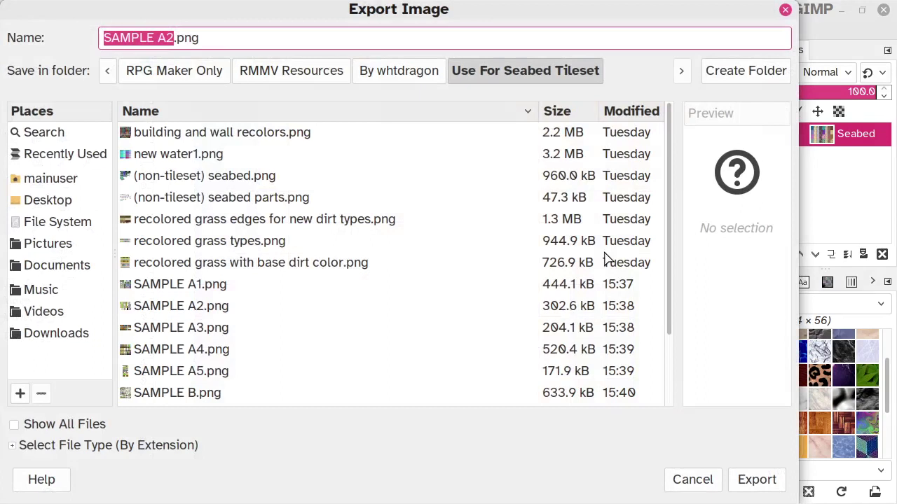
{"action": "type", "text": "Seabed"}
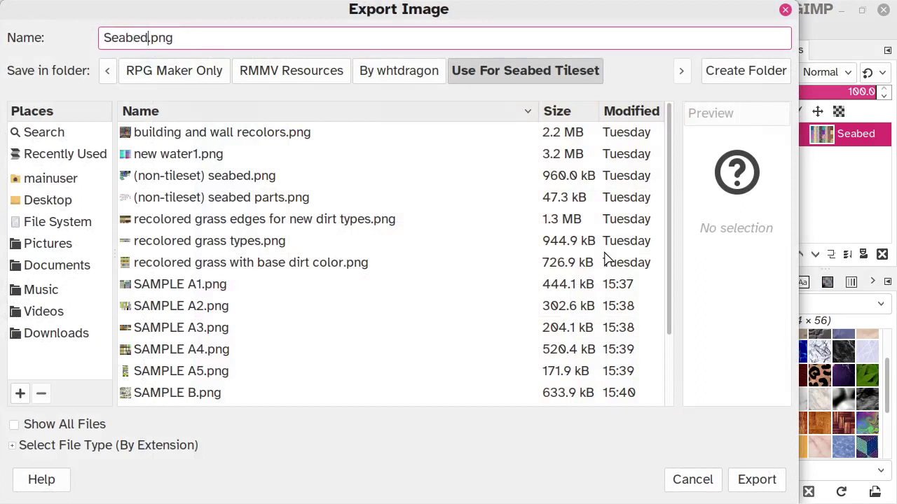
{"action": "type", "text": " A2"}
{"action": "key", "text": "Return"}
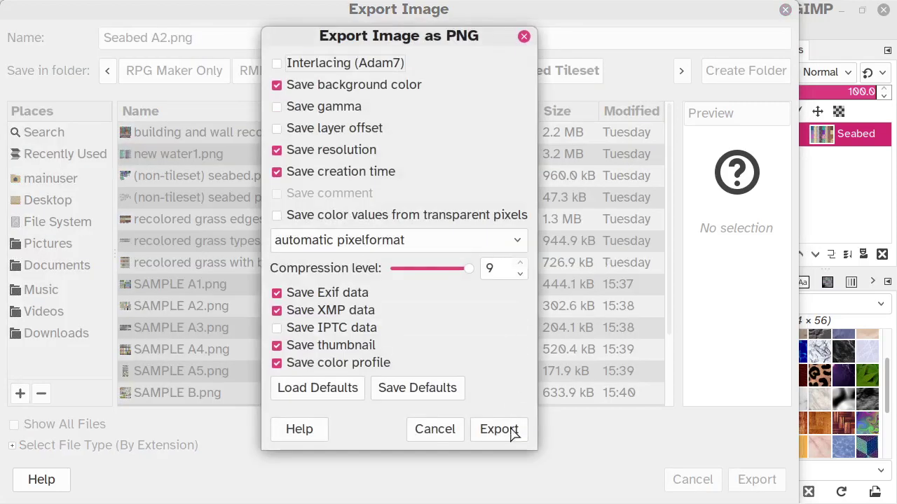
{"action": "left_click", "coordinate": [512, 430]}
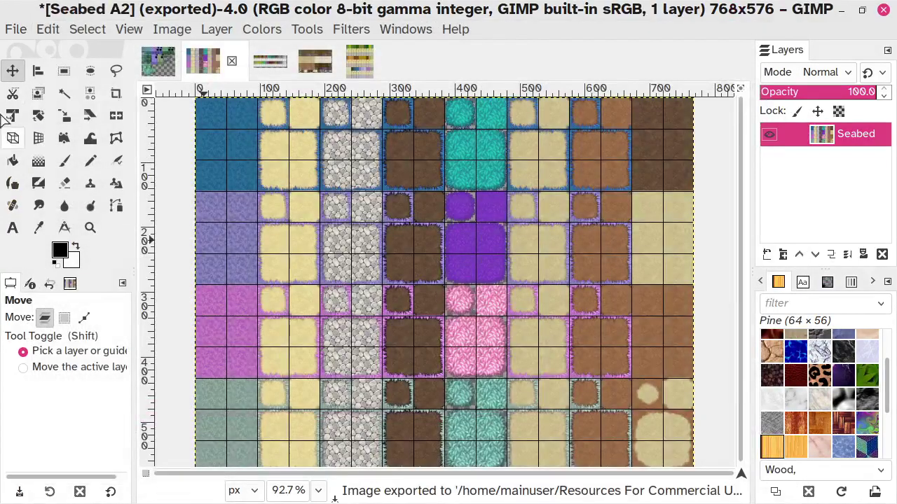
Save the project in Documents as Seabed A2 File.xcf and quit GIMP, discarding the changes to the other open images.
{"action": "left_click", "coordinate": [15, 29]}
{"action": "left_click", "coordinate": [51, 177]}
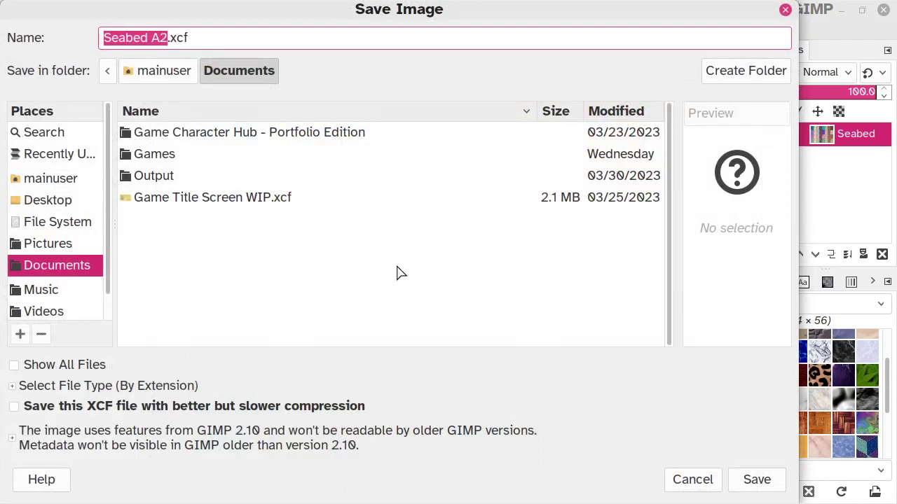
{"action": "key", "text": "Right"}
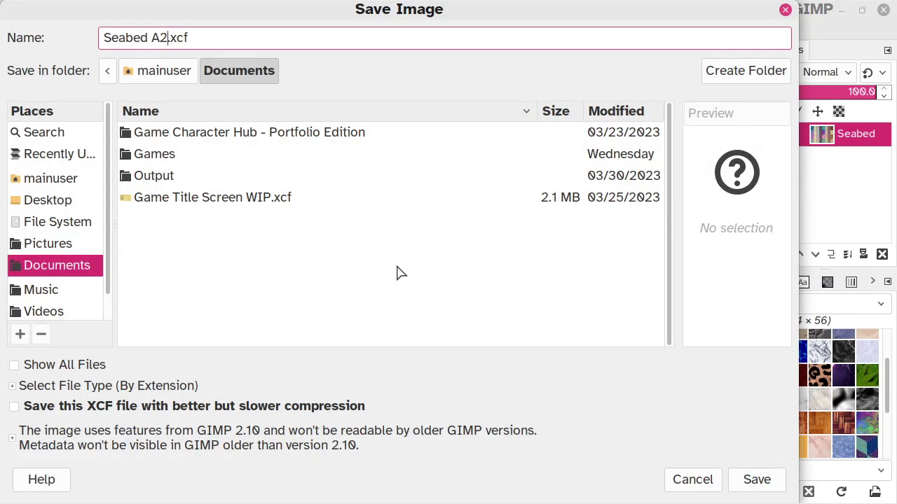
{"action": "type", "text": "File"}
{"action": "key", "text": "Return"}
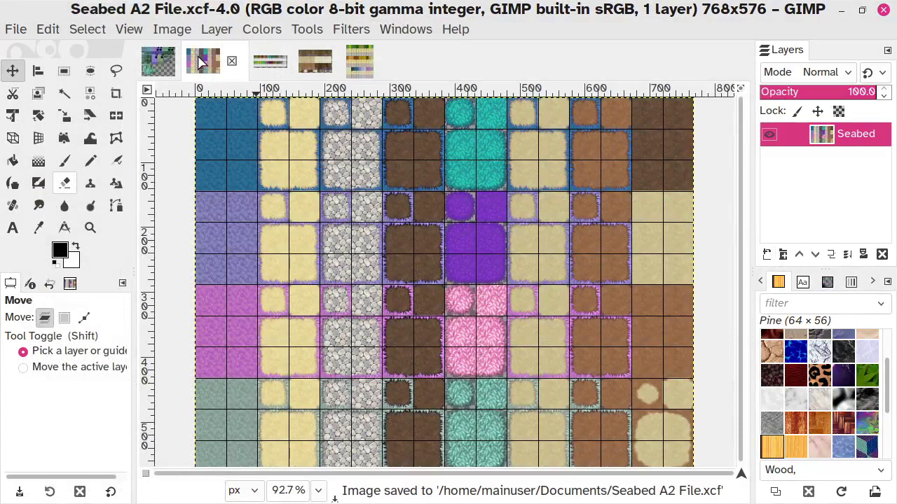
{"action": "left_click", "coordinate": [884, 14]}
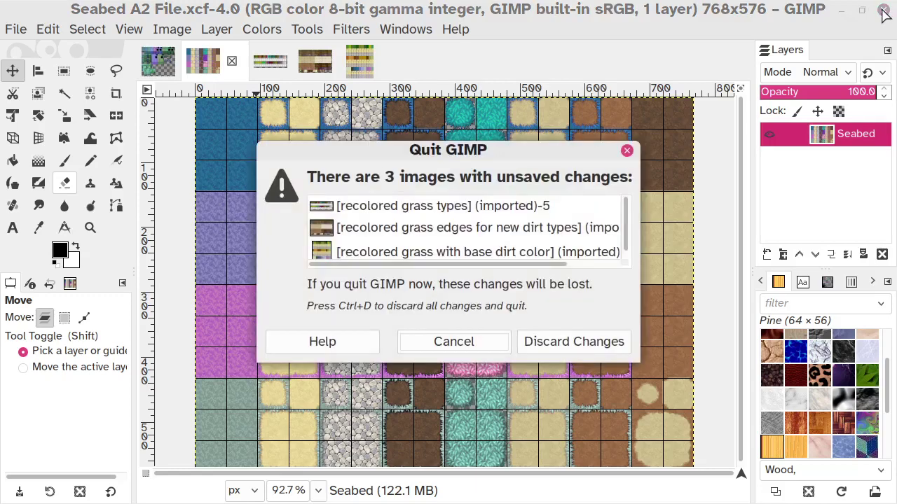
{"action": "left_click", "coordinate": [571, 342]}
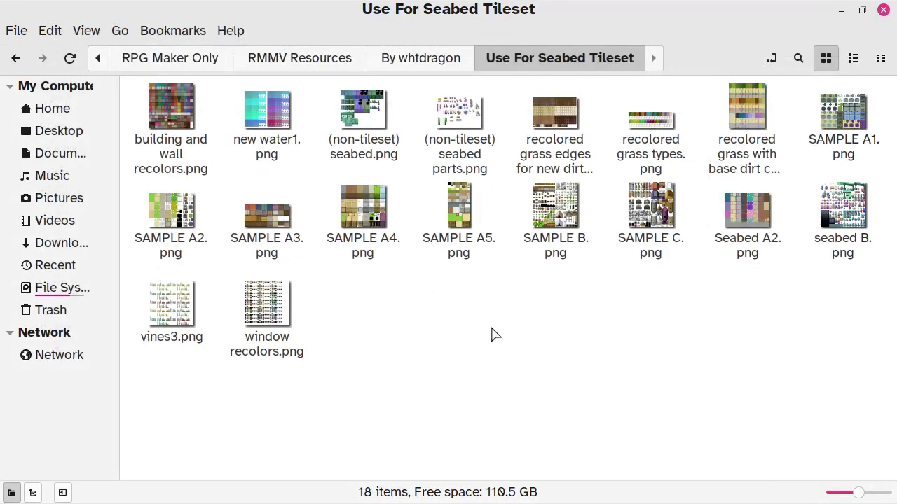
Open Seabed A2.png from the Use For Seabed Tileset folder in the image viewer, inspect the exported tiles and close it.
{"action": "double_click", "coordinate": [739, 209]}
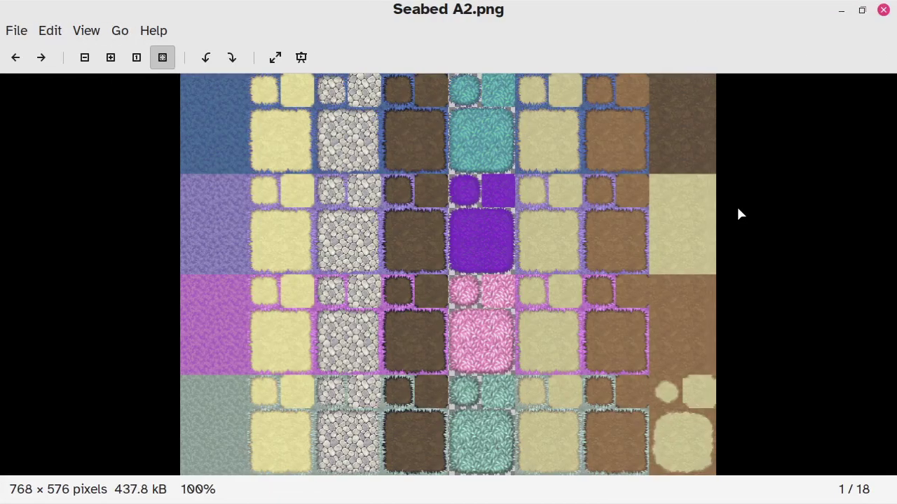
{"action": "scroll", "coordinate": [698, 220], "scroll_direction": "down", "scroll_amount": 2}
{"action": "scroll", "coordinate": [700, 226], "scroll_direction": "up", "scroll_amount": 3}
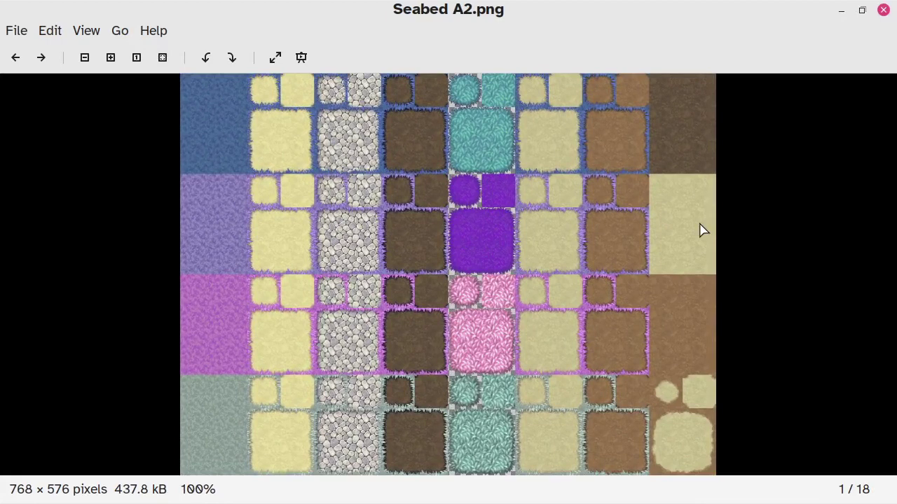
{"action": "scroll", "coordinate": [702, 230], "scroll_direction": "down", "scroll_amount": 1}
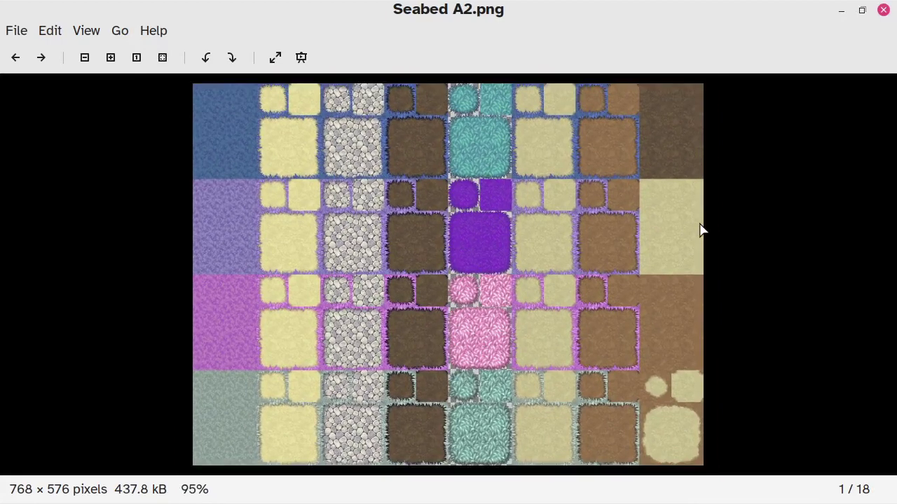
{"action": "scroll", "coordinate": [702, 230], "scroll_direction": "up", "scroll_amount": 1}
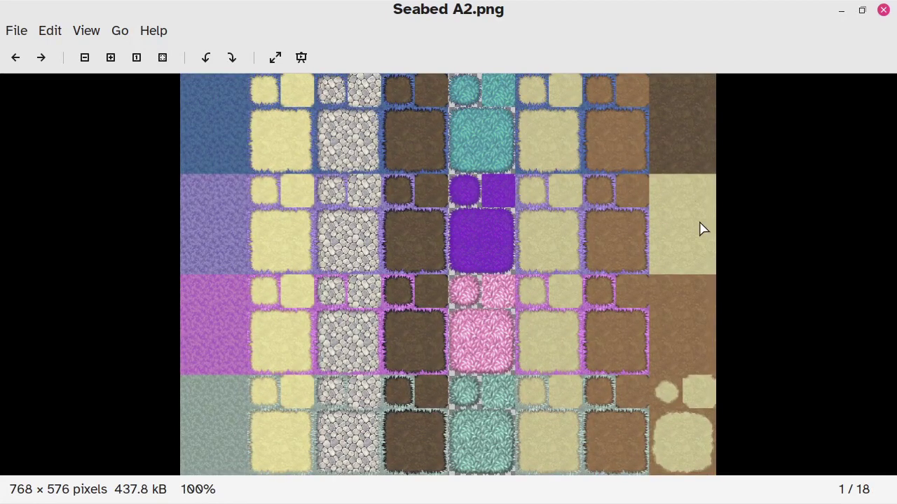
{"action": "left_click", "coordinate": [884, 11]}
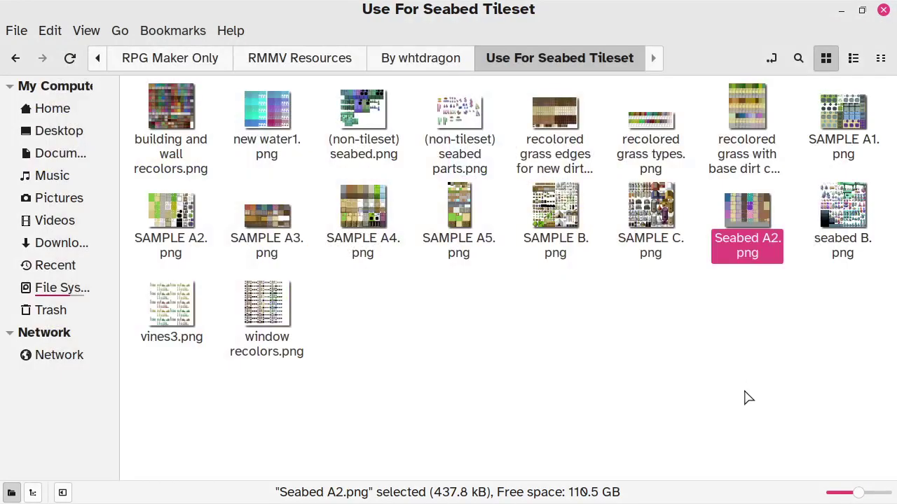
Refresh the Use For Seabed Tileset folder and view Seabed A2.png once more before closing the viewer.
{"action": "left_click", "coordinate": [745, 396]}
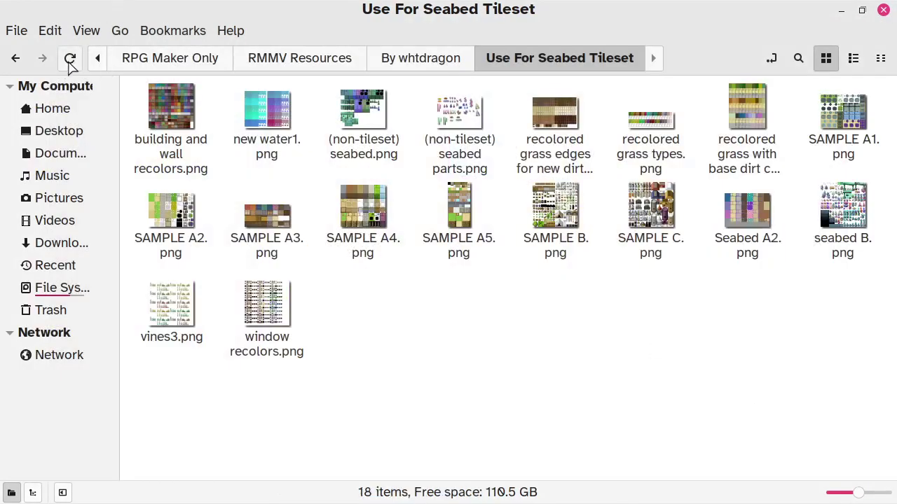
{"action": "left_click", "coordinate": [69, 60]}
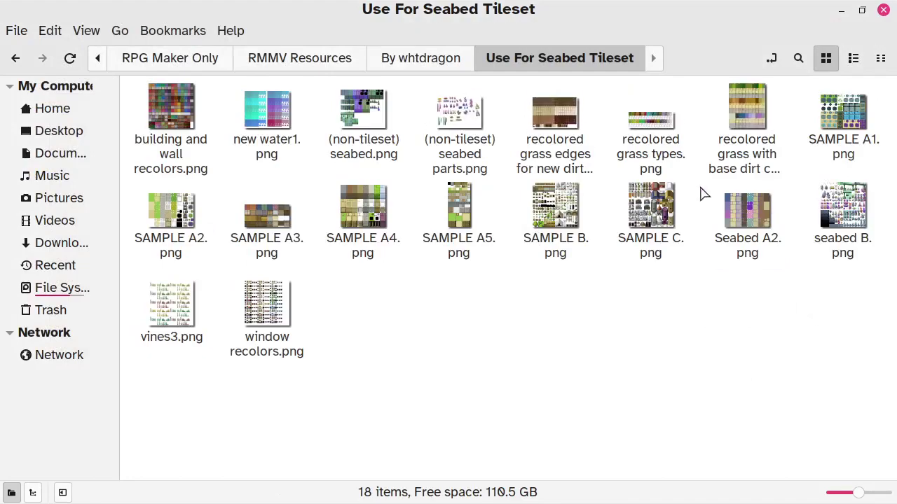
{"action": "double_click", "coordinate": [744, 208]}
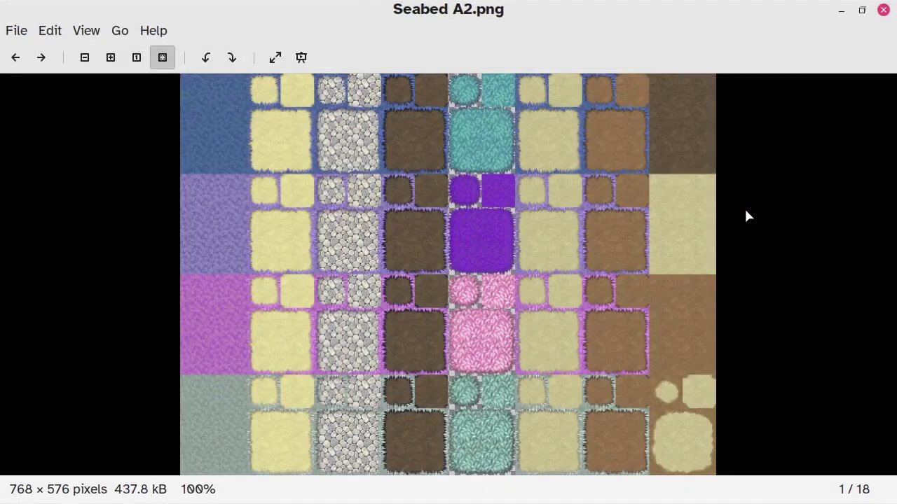
{"action": "left_click", "coordinate": [883, 10]}
{"action": "left_click", "coordinate": [589, 340]}
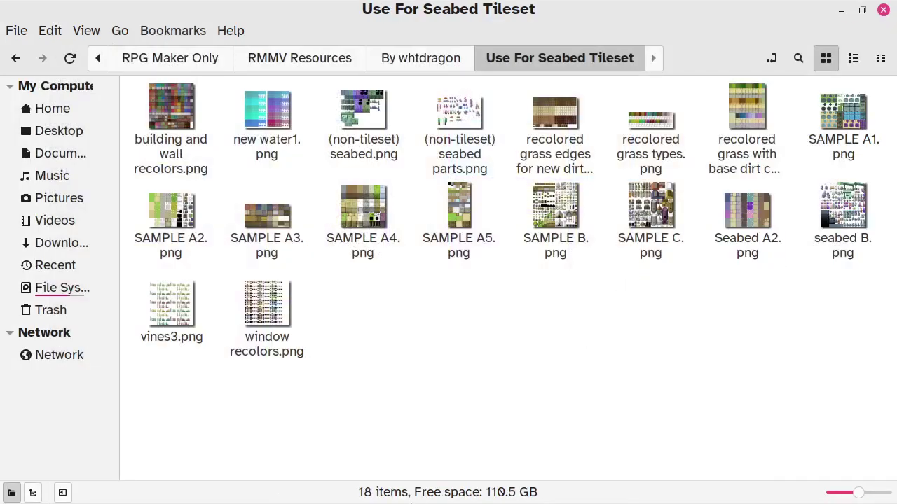